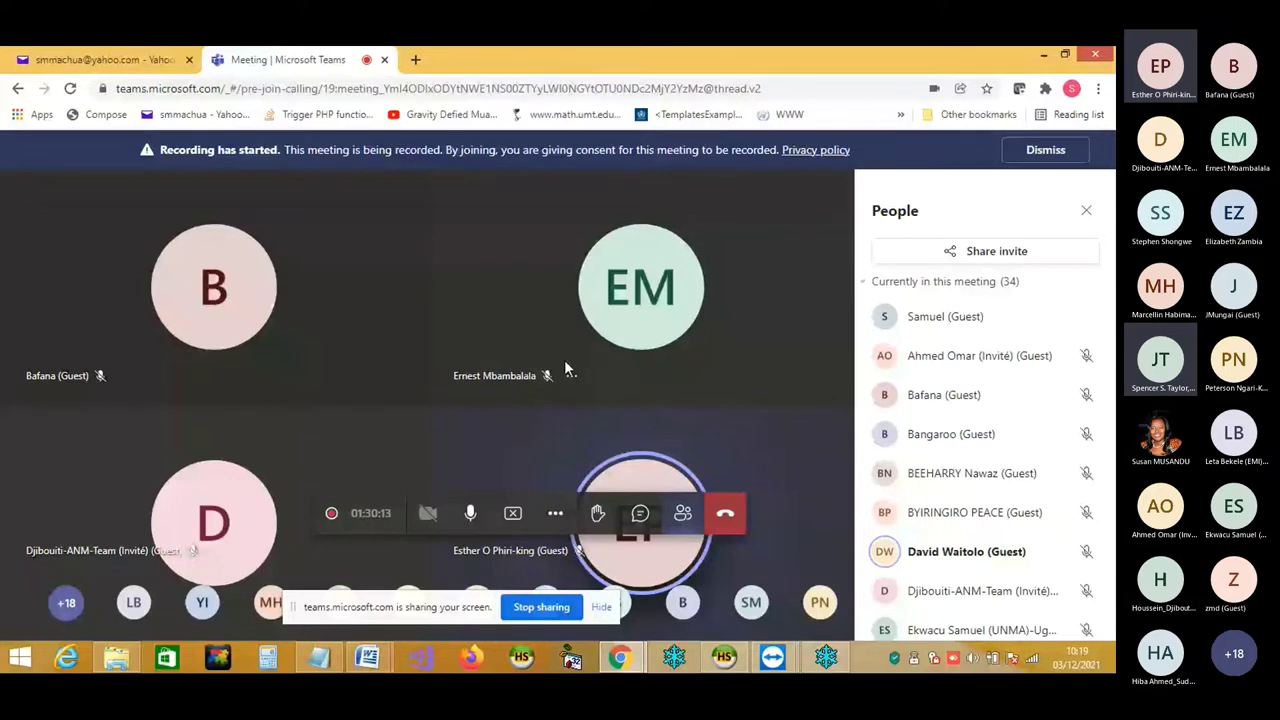
Close the CLIMSOFT Main Menu and minimize the Teams meeting to reveal the CLIMSOFT login dialog.
left_click(826, 657)
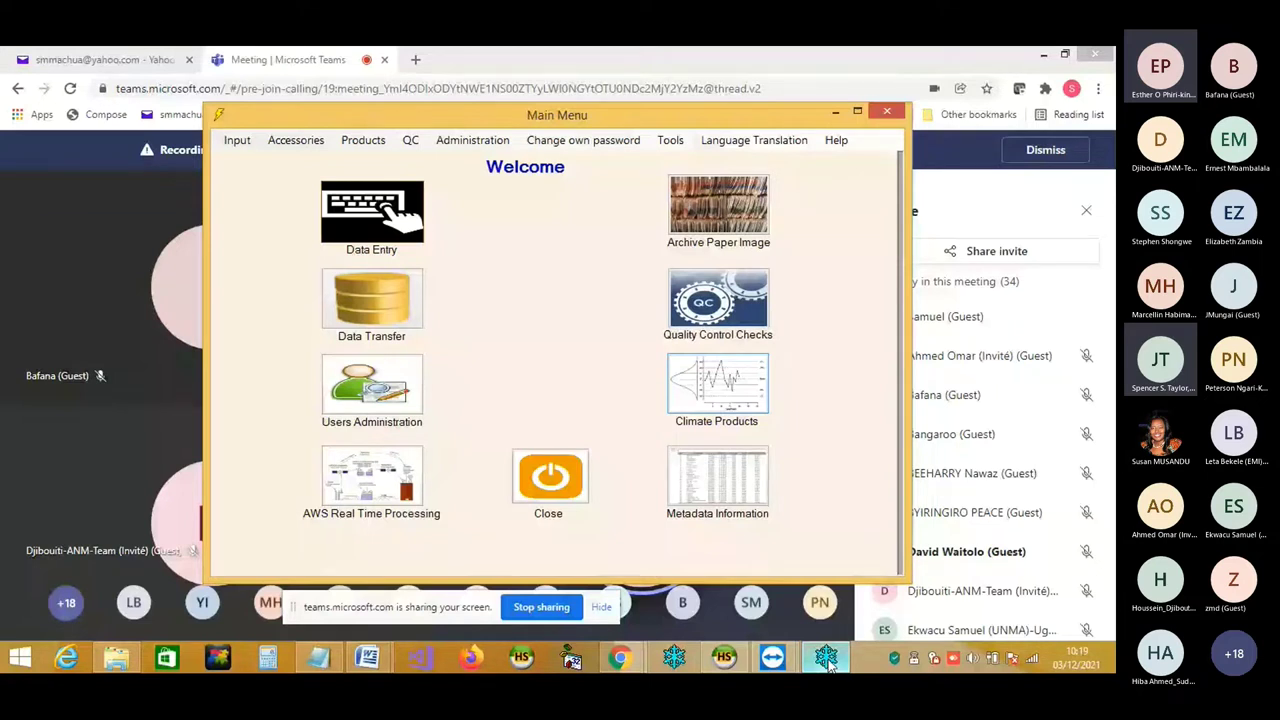
left_click(826, 657)
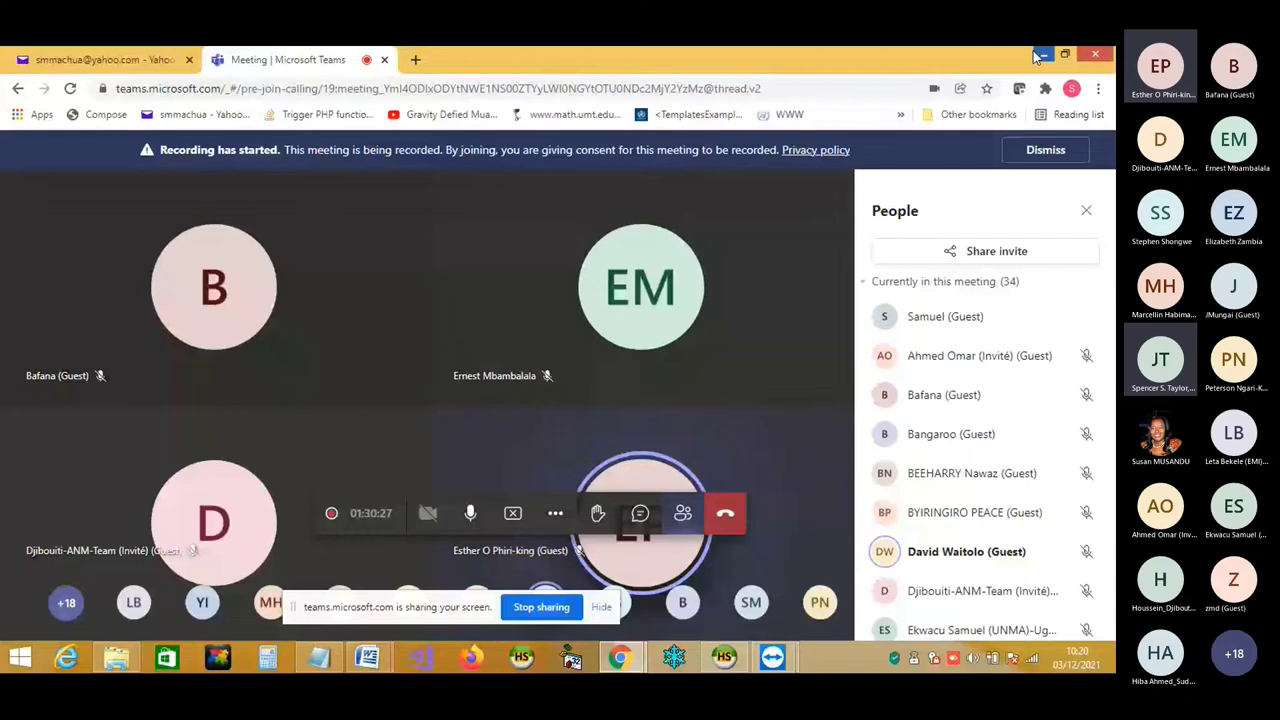
left_click(1041, 55)
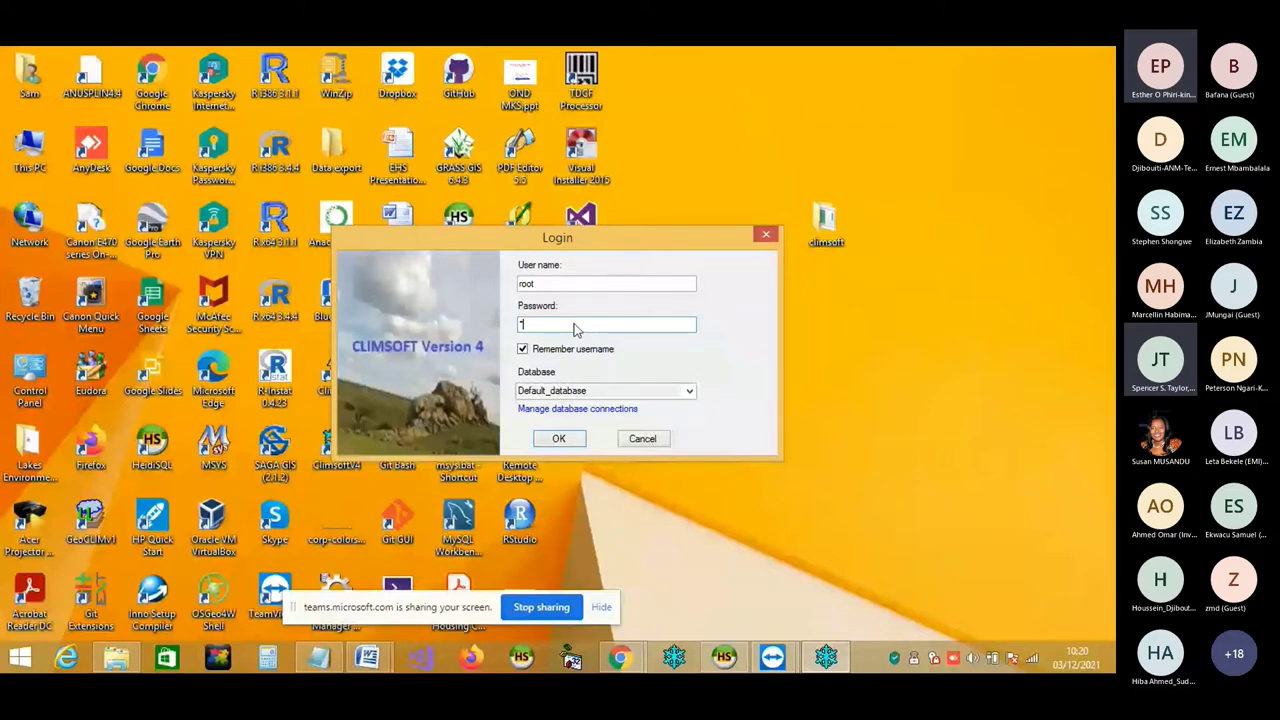
Paste the login password and confirm to log in to Default_database.
key("ctrl+v")
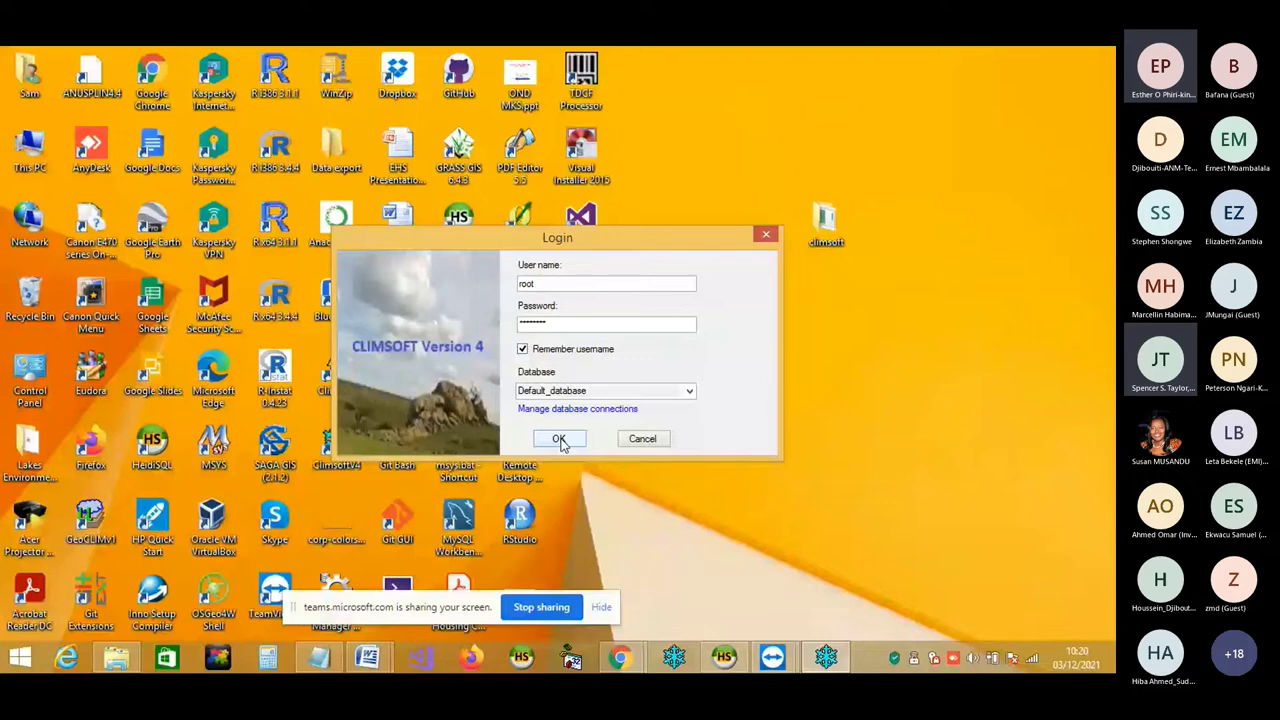
left_click(559, 440)
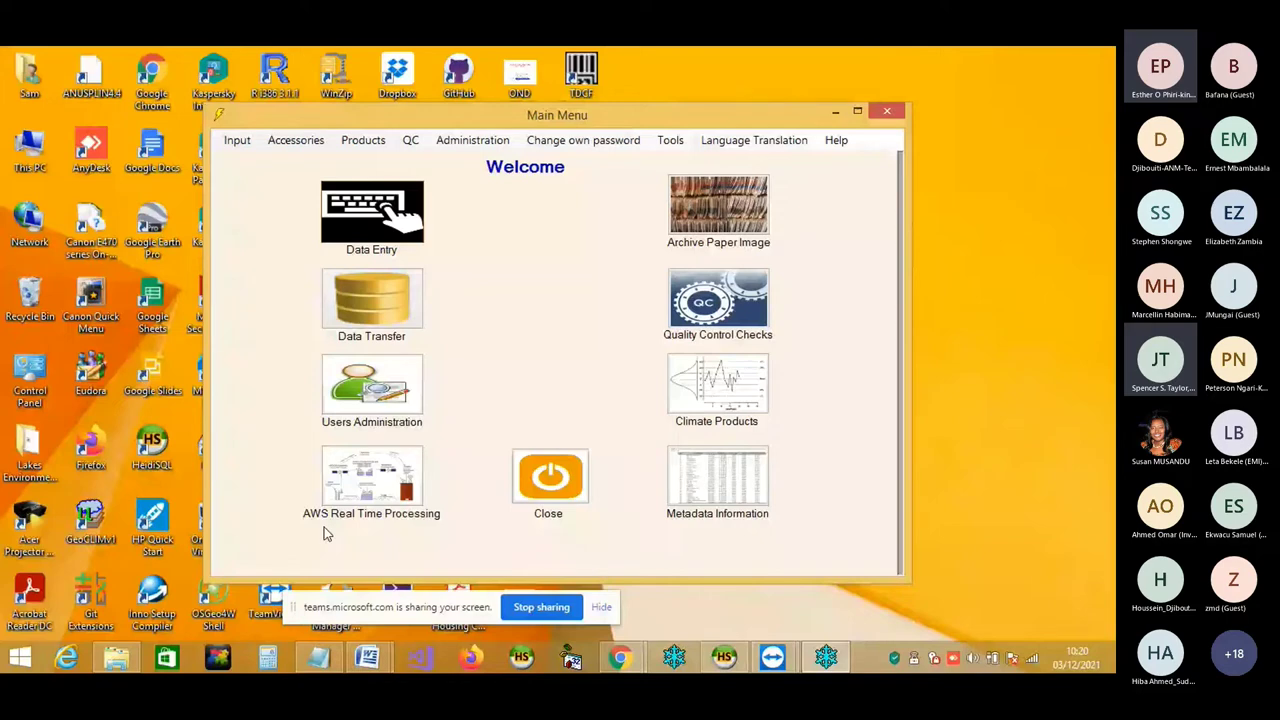
Launch AWS Real Time Processing from the CLIMSOFT Main Menu.
left_click(367, 488)
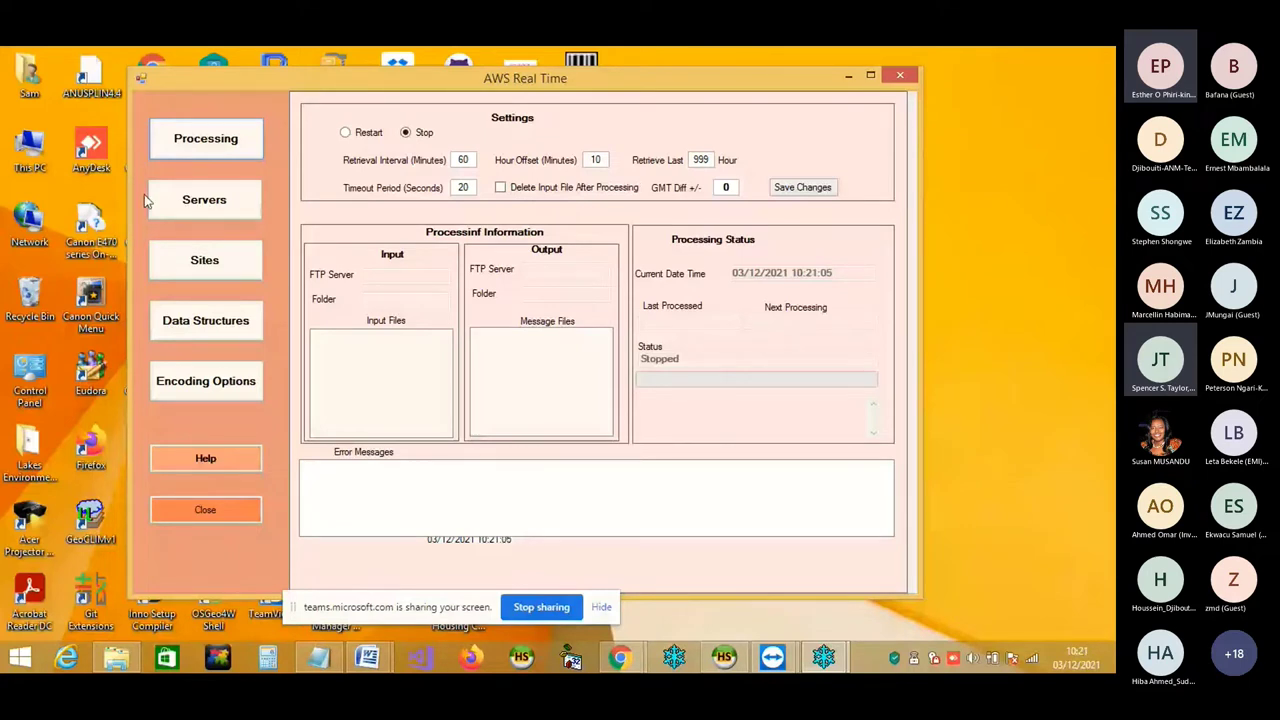
Browse the AWS Servers, Sites and Processing pages, ending on the Processing settings.
left_click(193, 212)
left_click(822, 264)
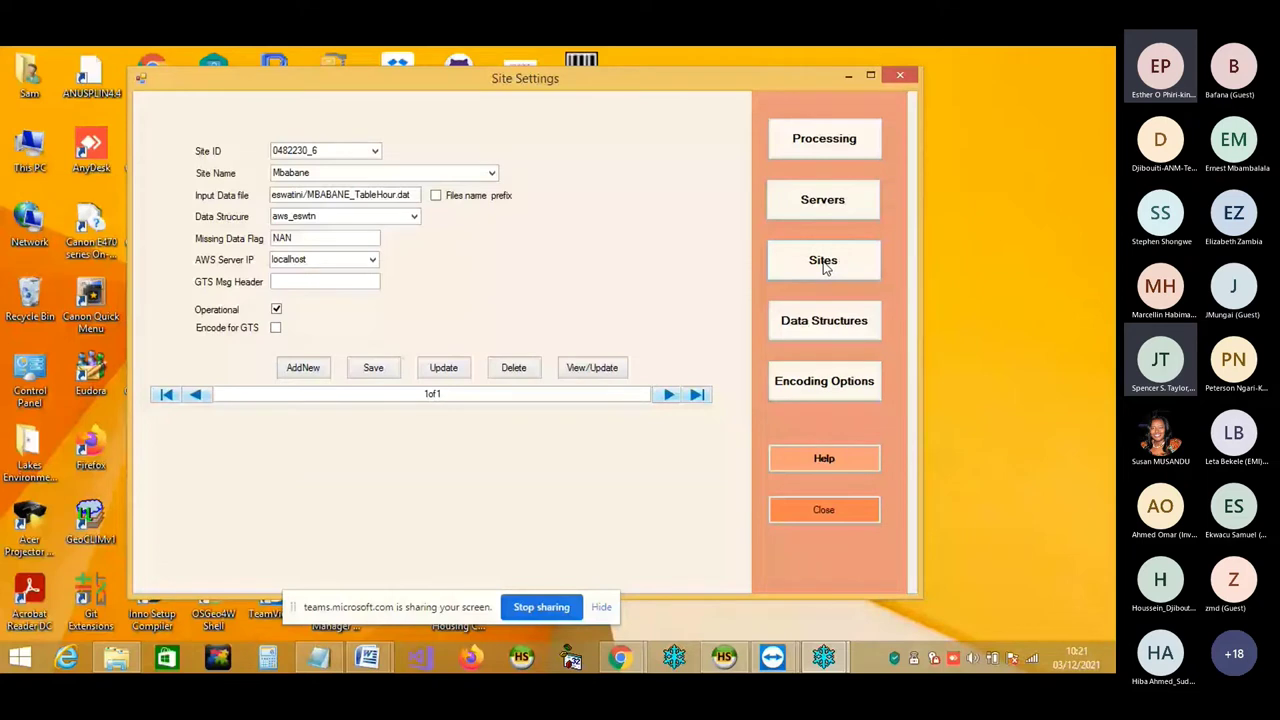
left_click(812, 142)
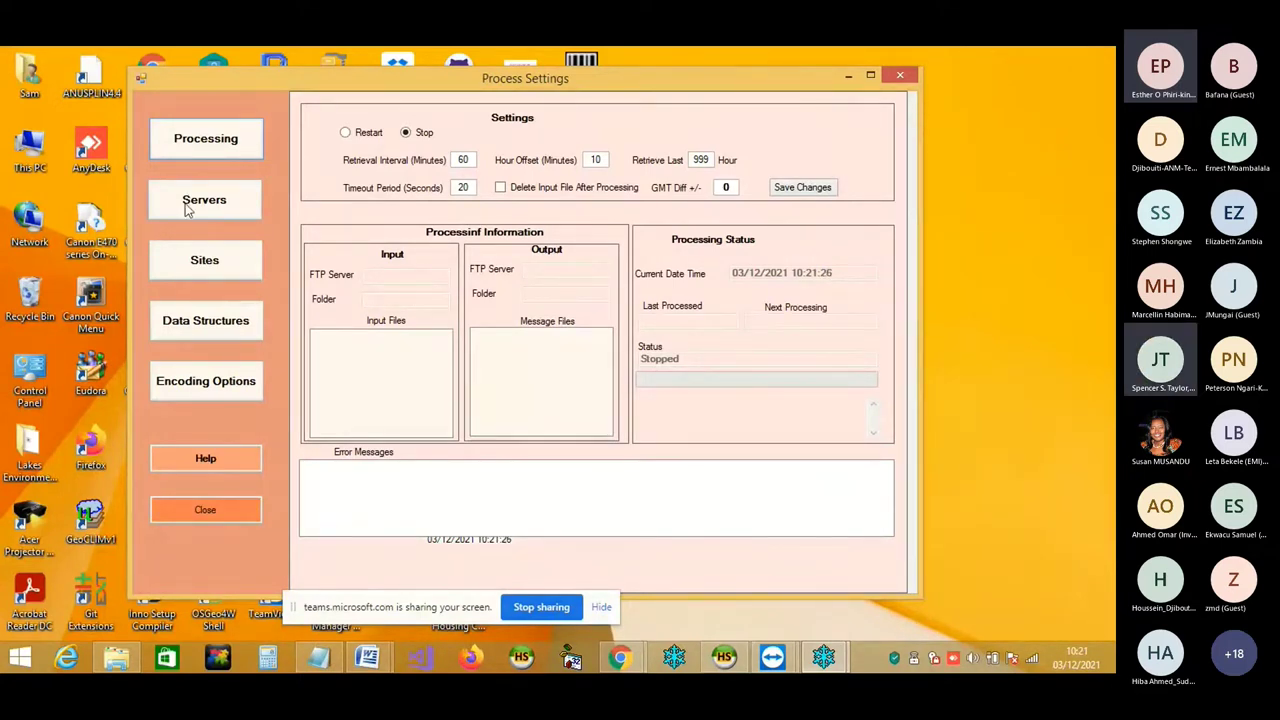
left_click(204, 262)
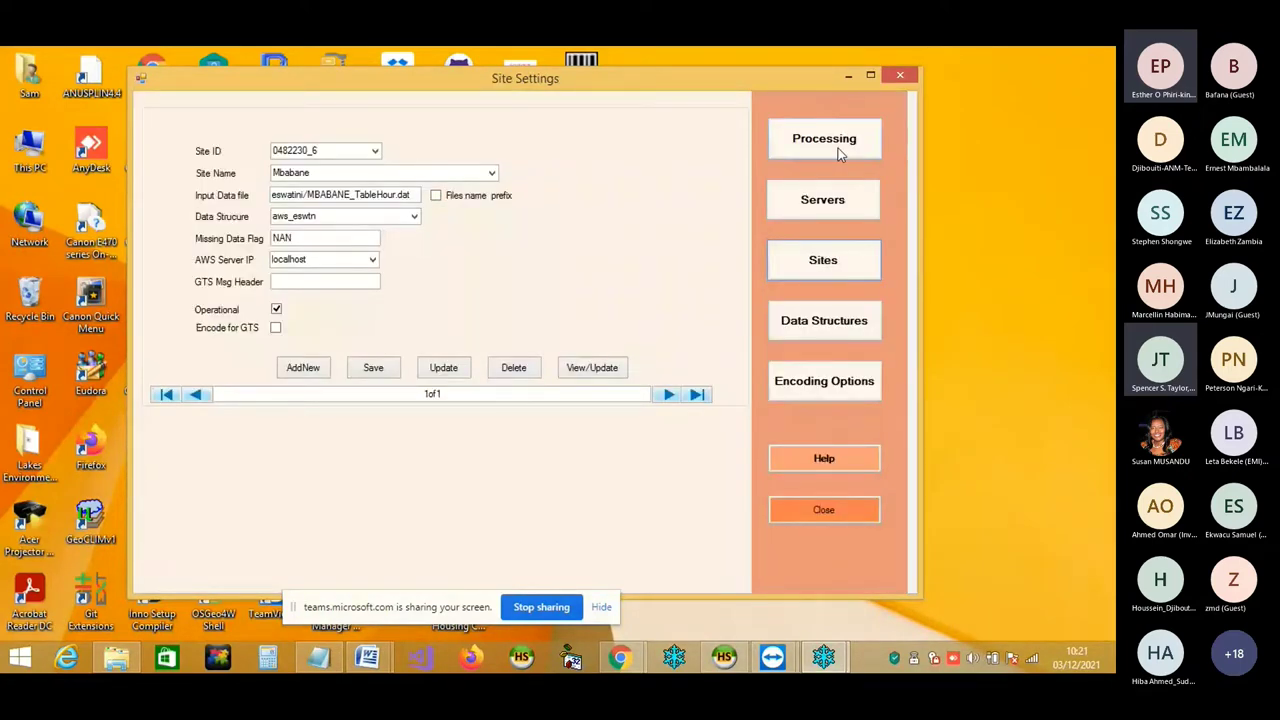
left_click(835, 146)
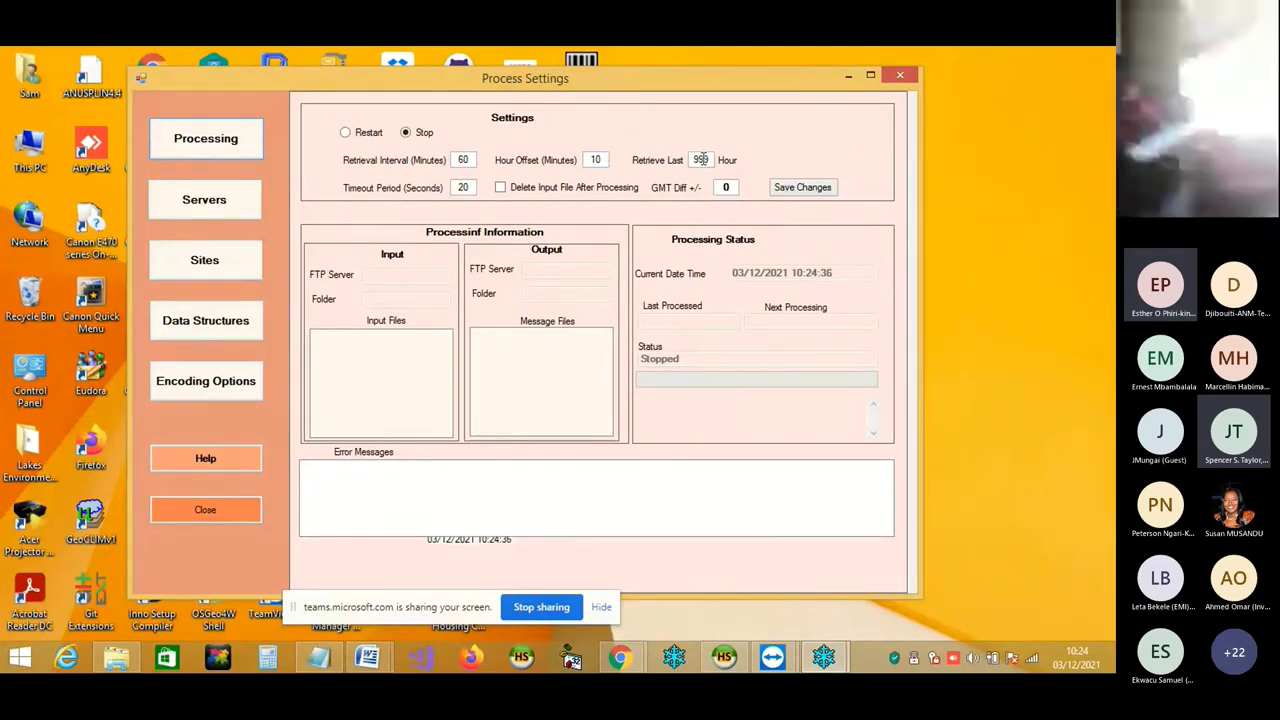
Change Retrieve Last from 999 to 2 hours and dismiss the 'Record updated successfully!' message.
left_click(711, 158)
key("BackSpace")
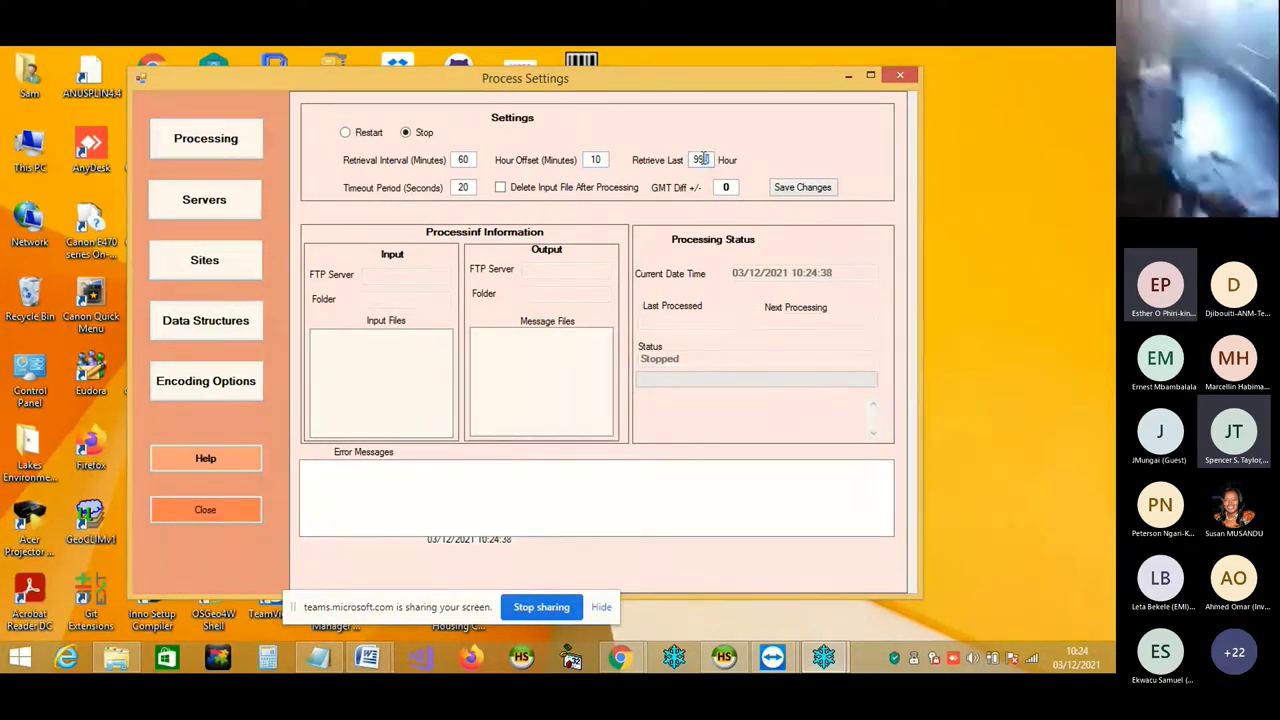
left_click_drag(703, 159, 678, 170)
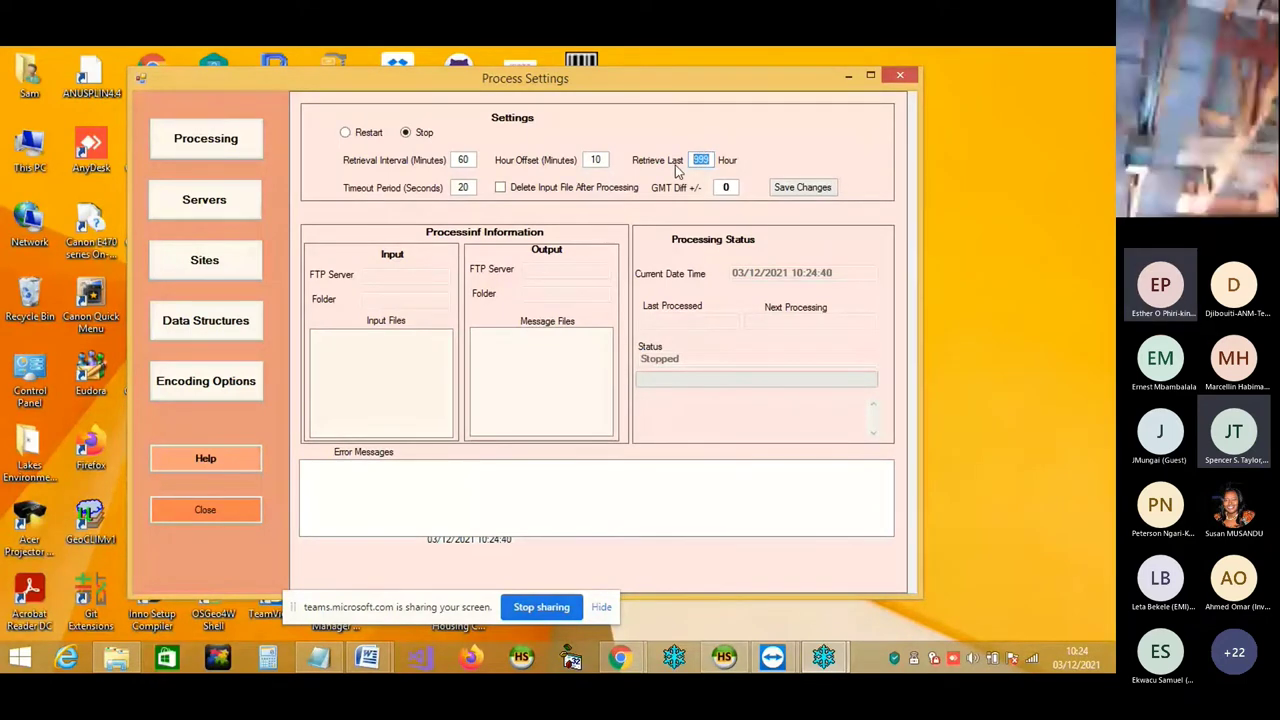
type("2")
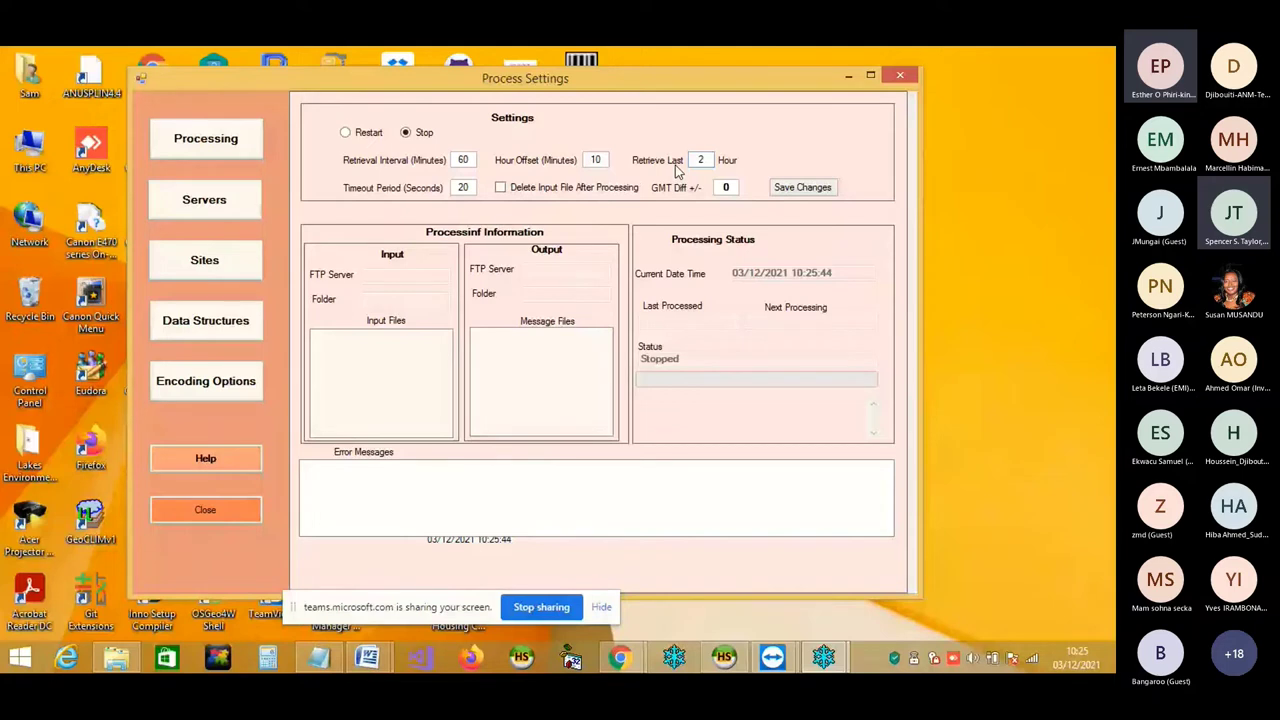
type("999")
type("2")
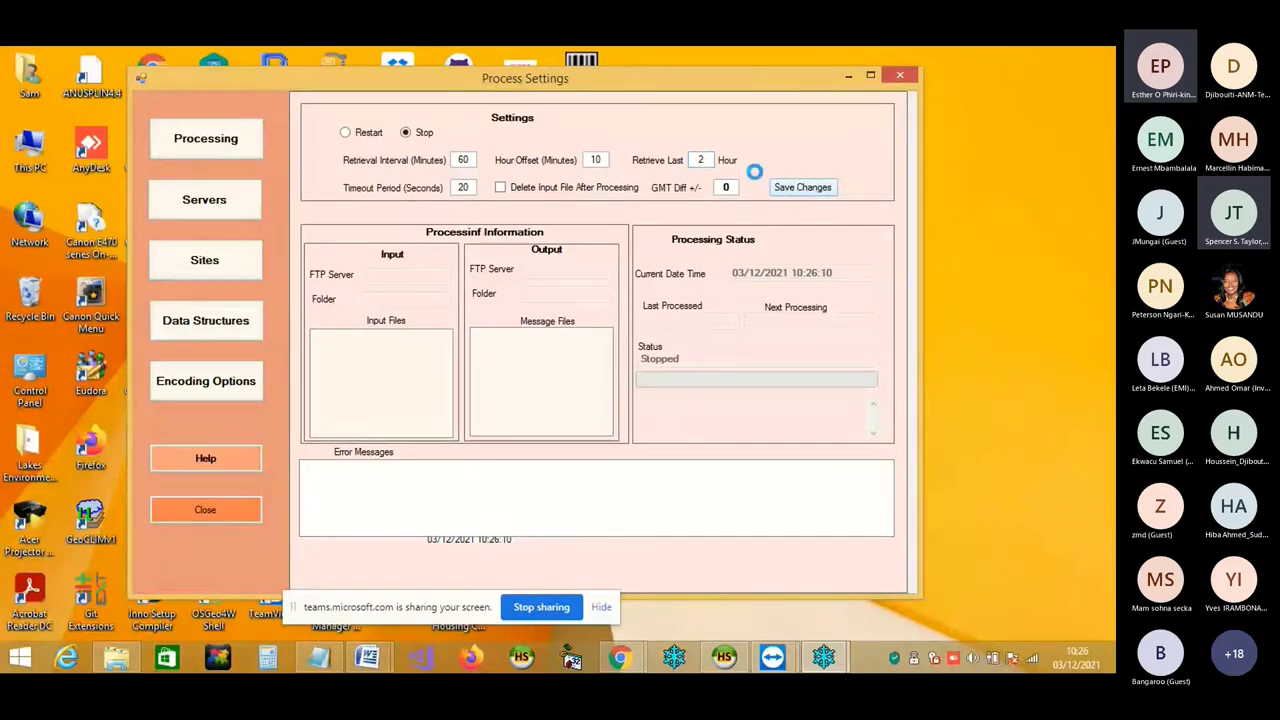
left_click(624, 415)
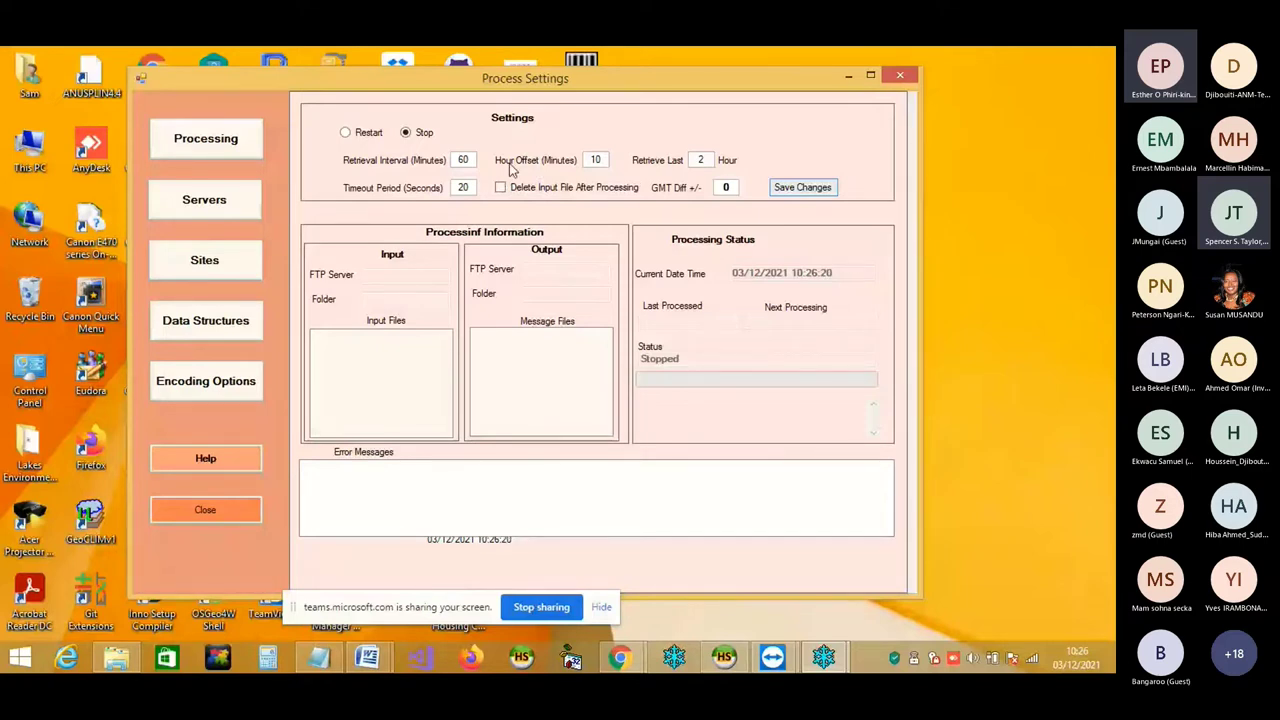
Replace the Retrieve Last value of 2 with 6 hours.
double_click(701, 161)
type("6")
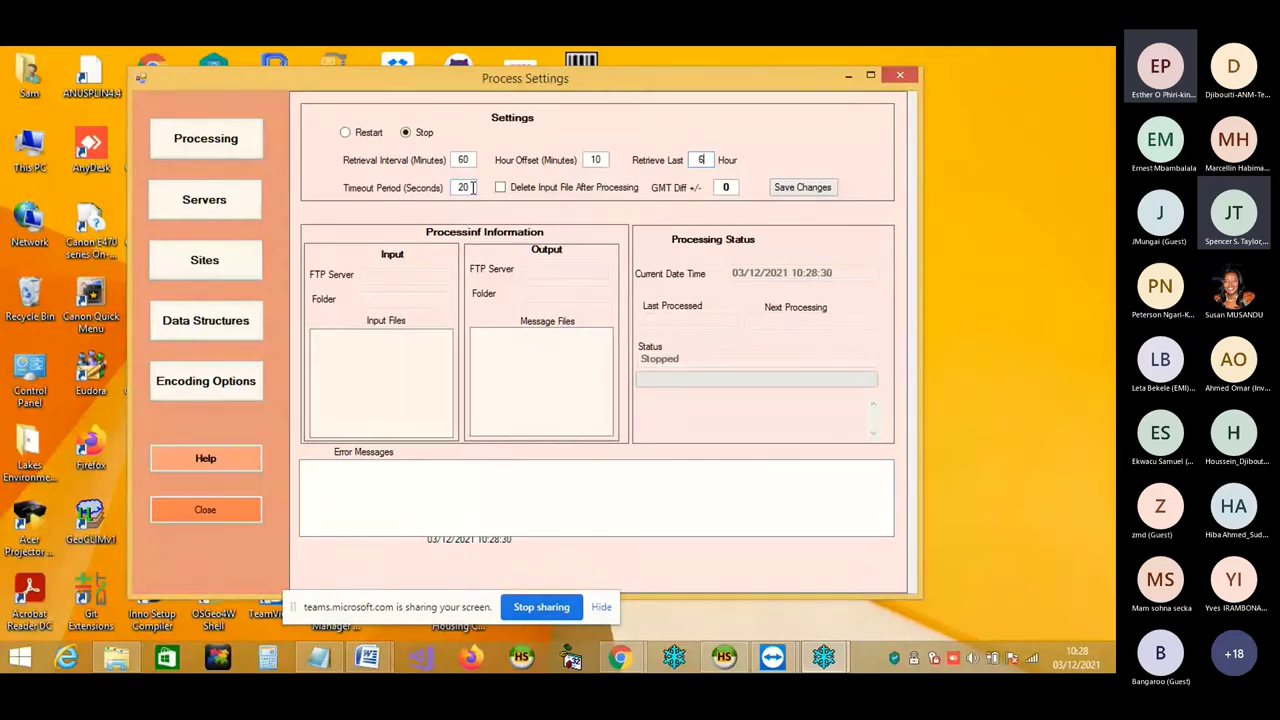
left_click_drag(473, 187, 451, 192)
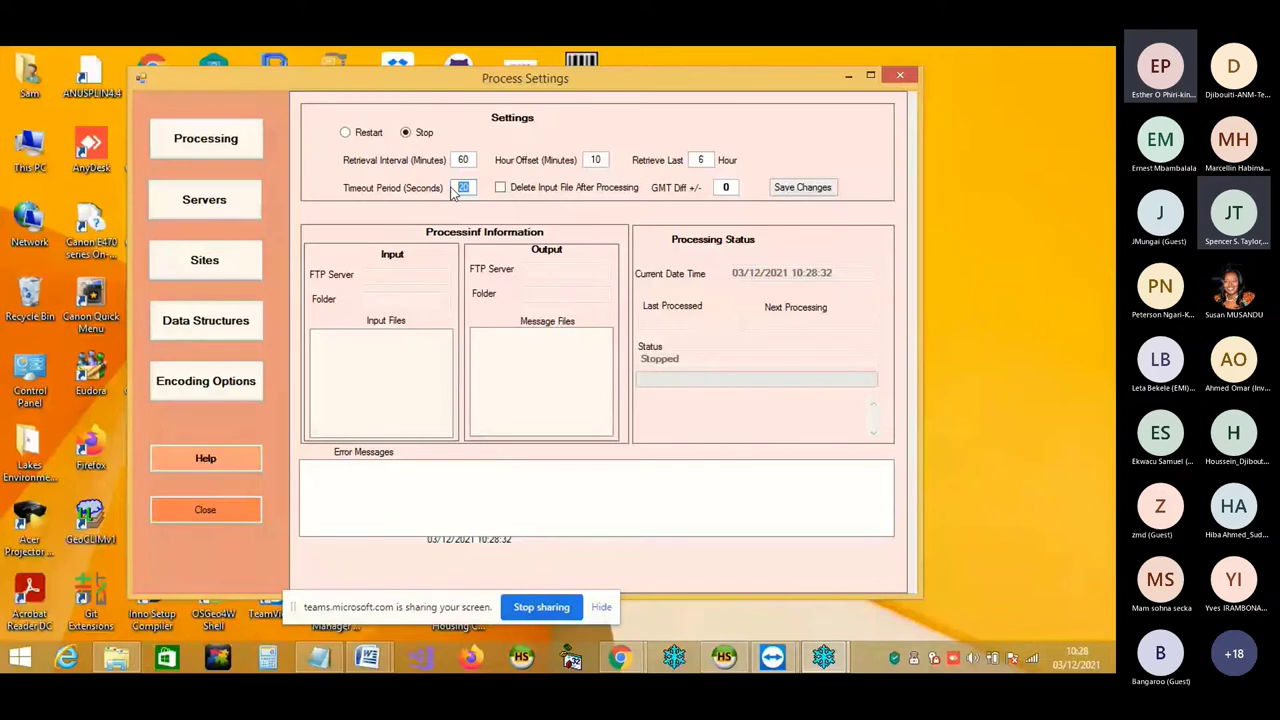
type("999")
type("20")
Open Auto AWS data processing.pdf from the RA1 Training folder in Acrobat Reader.
left_click(120, 672)
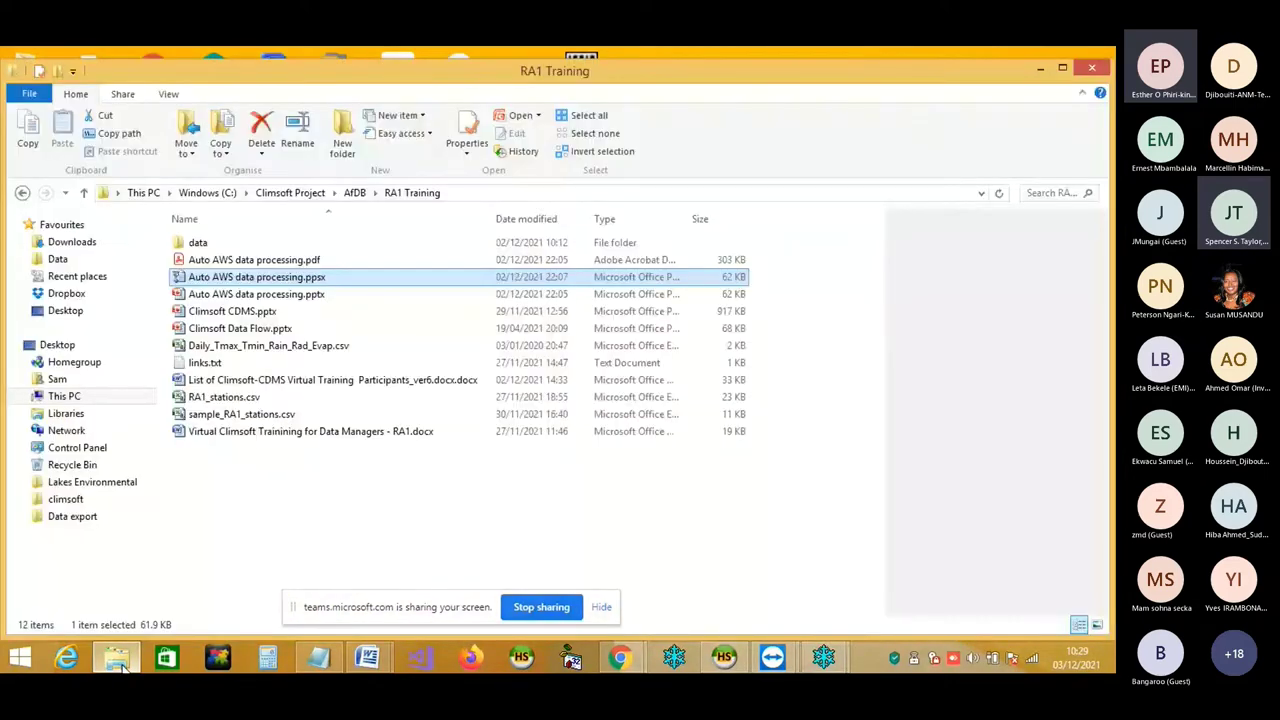
left_click(240, 262)
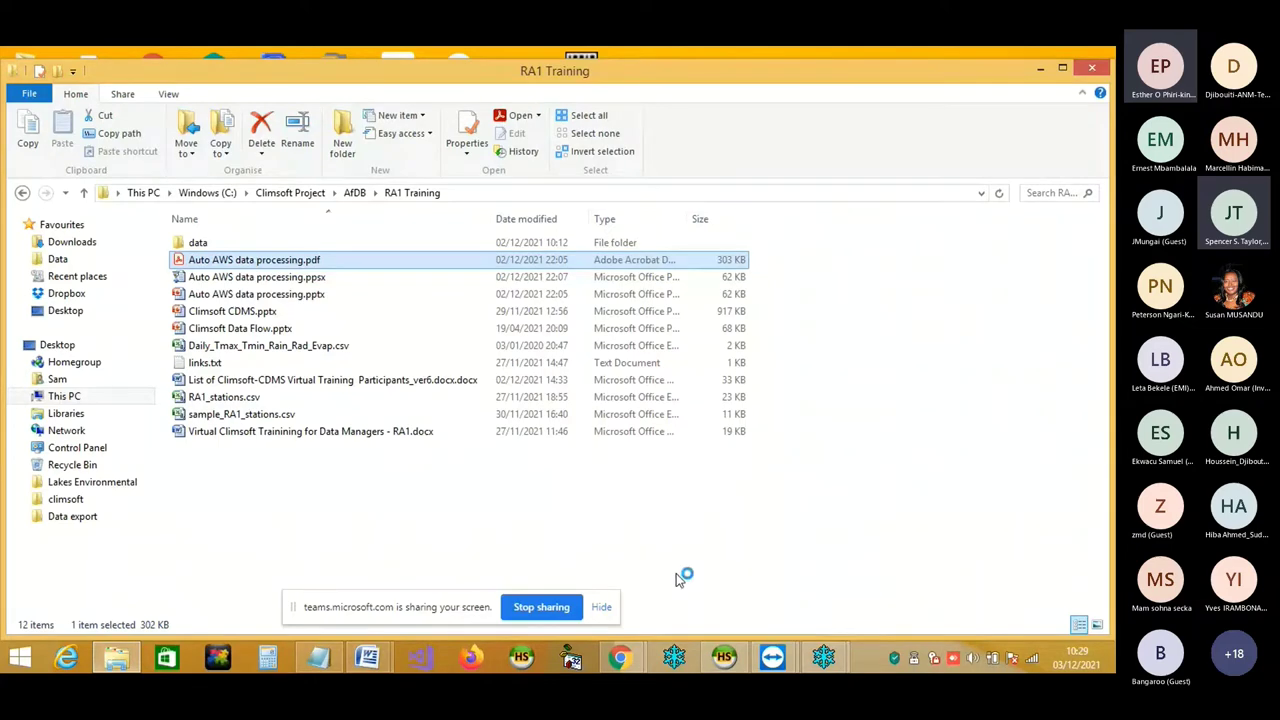
left_click(823, 660)
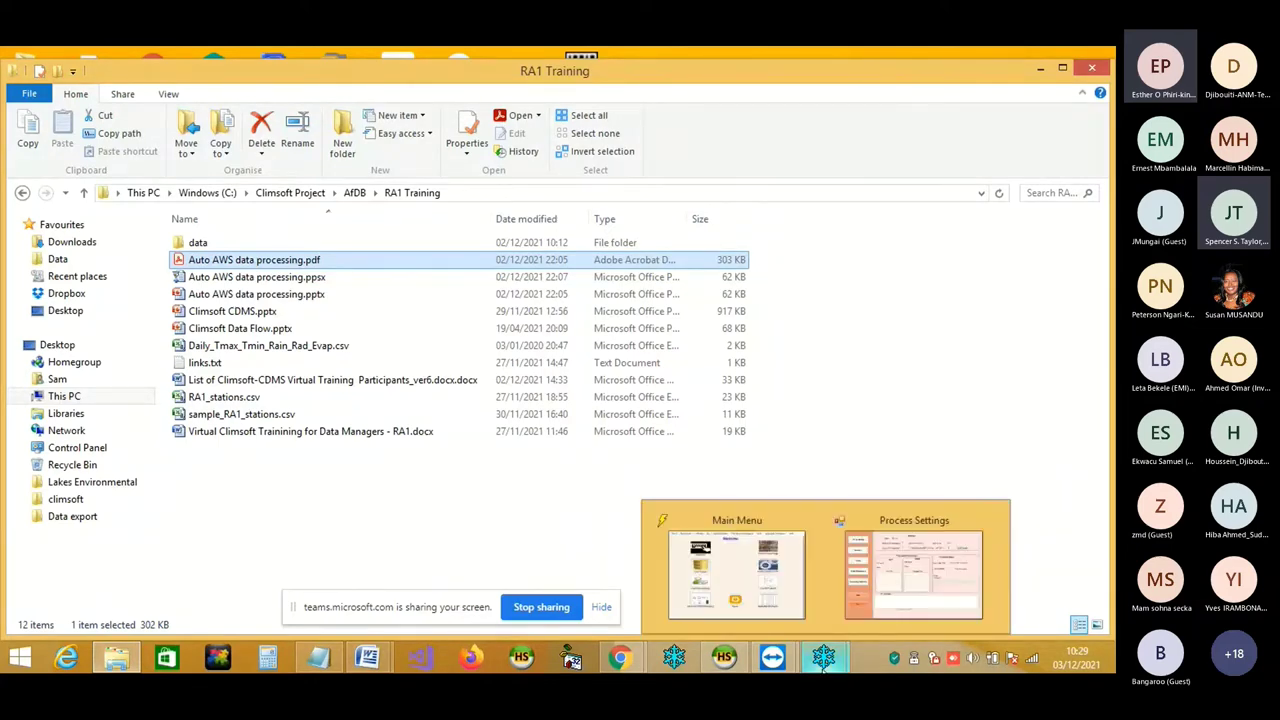
mouse_move(864, 590)
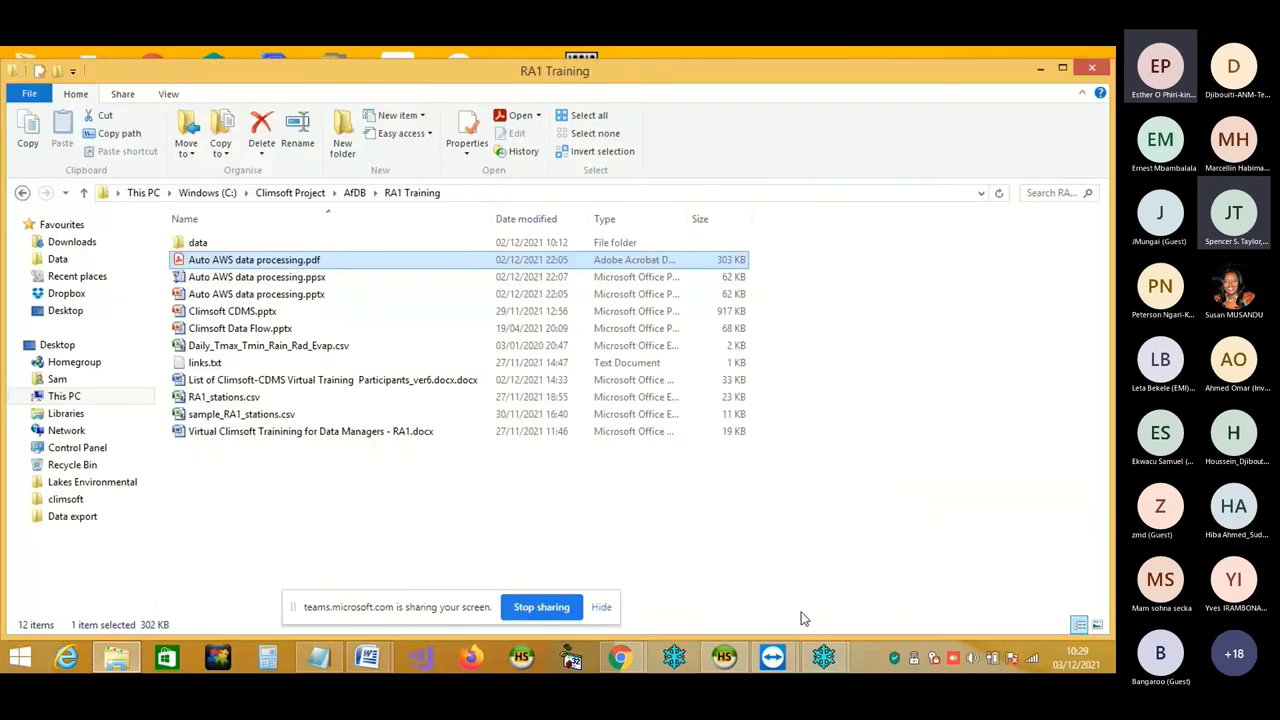
mouse_move(822, 662)
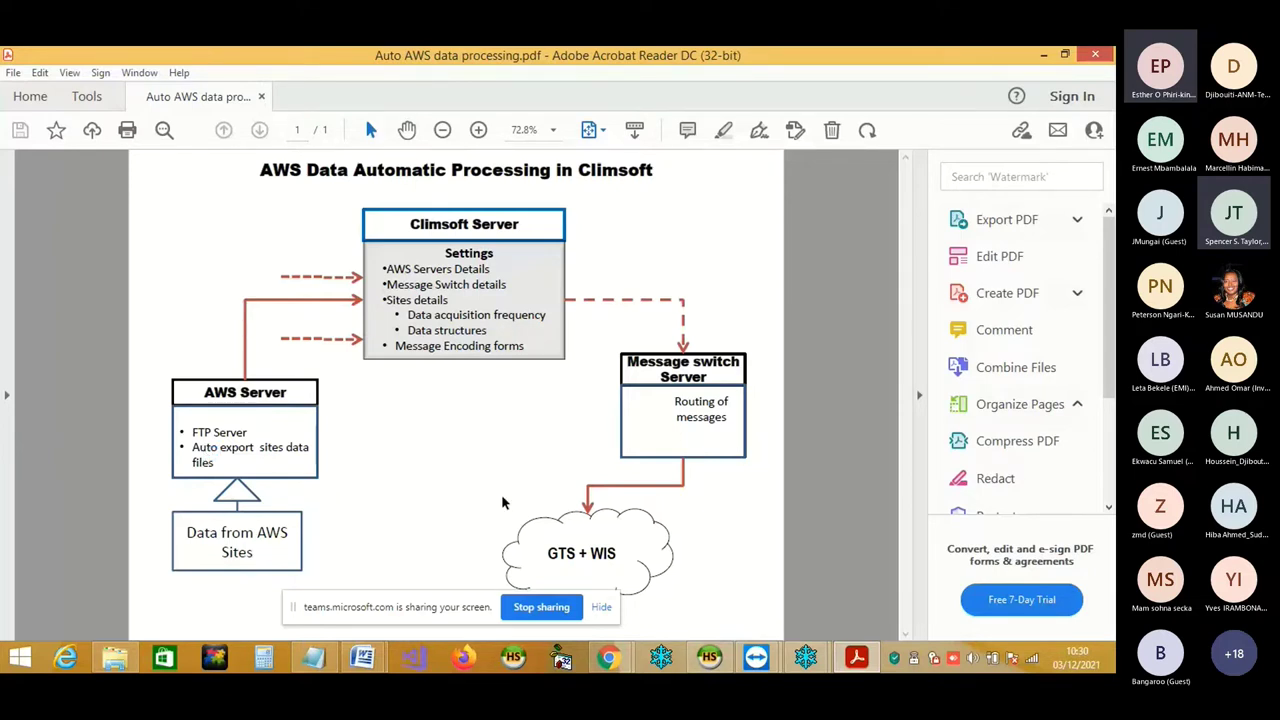
Bring Process Settings forward and toggle Delete Input File After Processing on, then off.
mouse_move(805, 657)
left_click(863, 579)
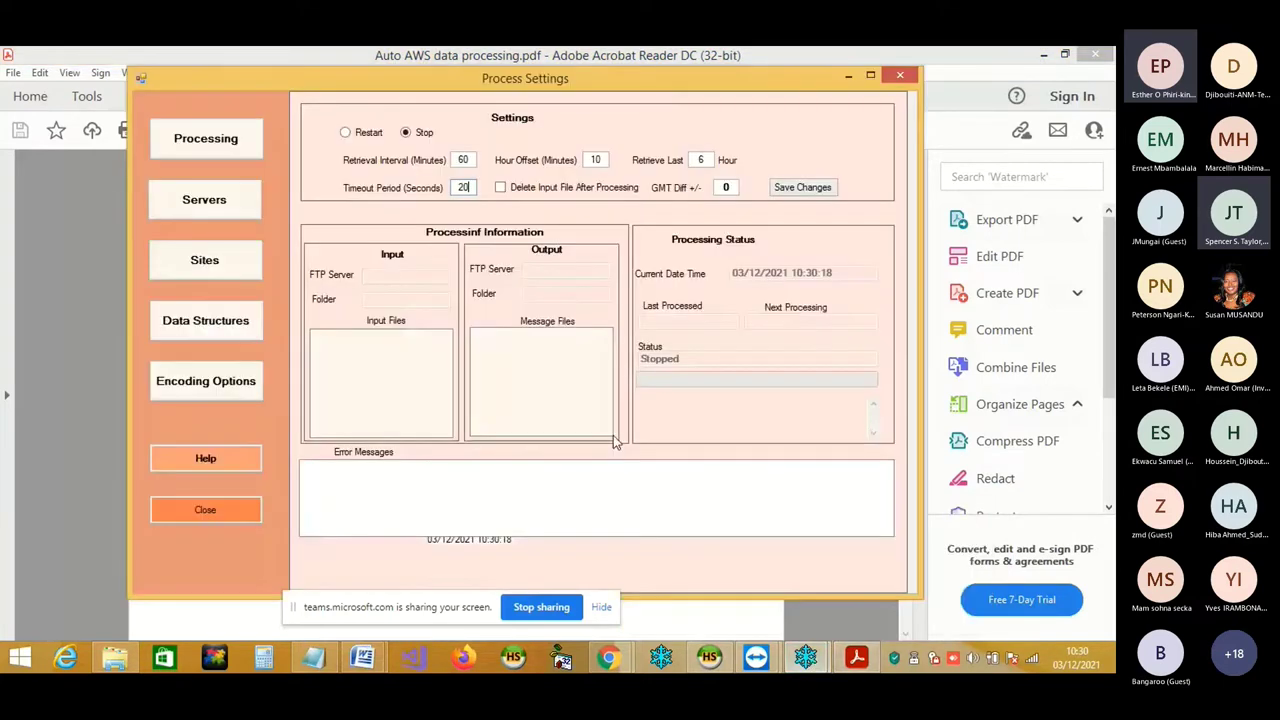
left_click(500, 187)
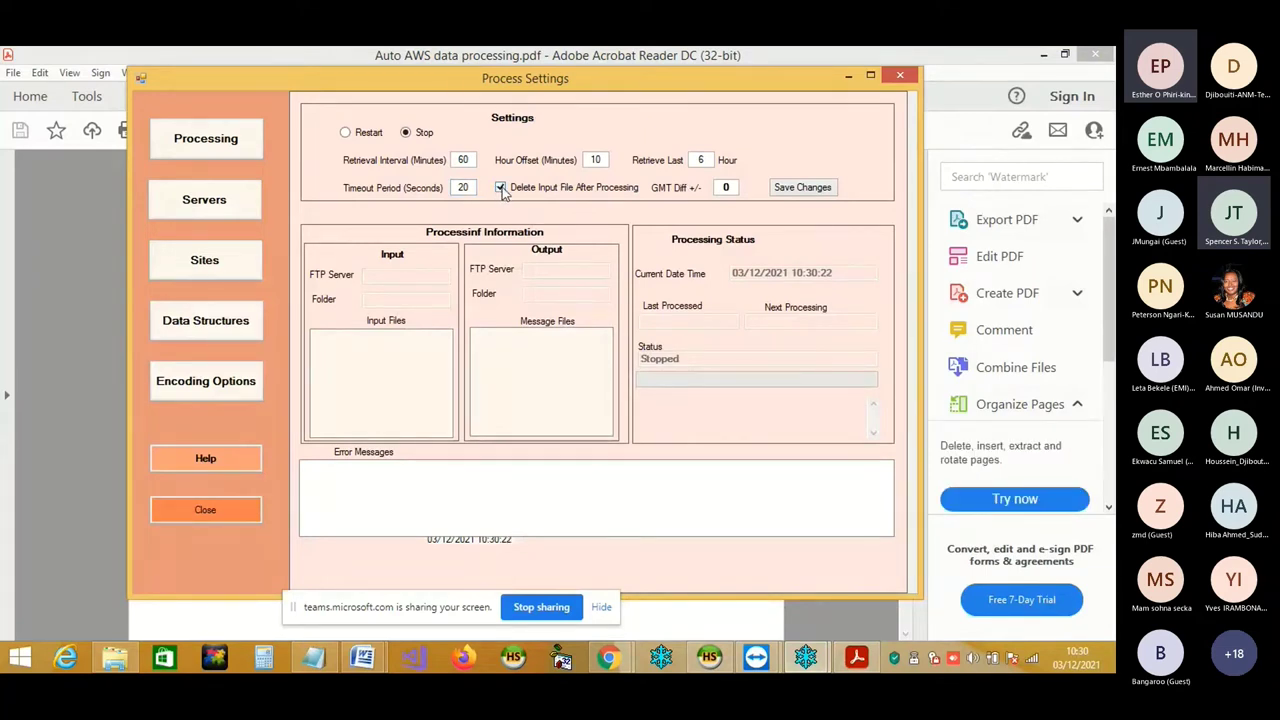
left_click(501, 189)
mouse_move(860, 657)
left_click(793, 547)
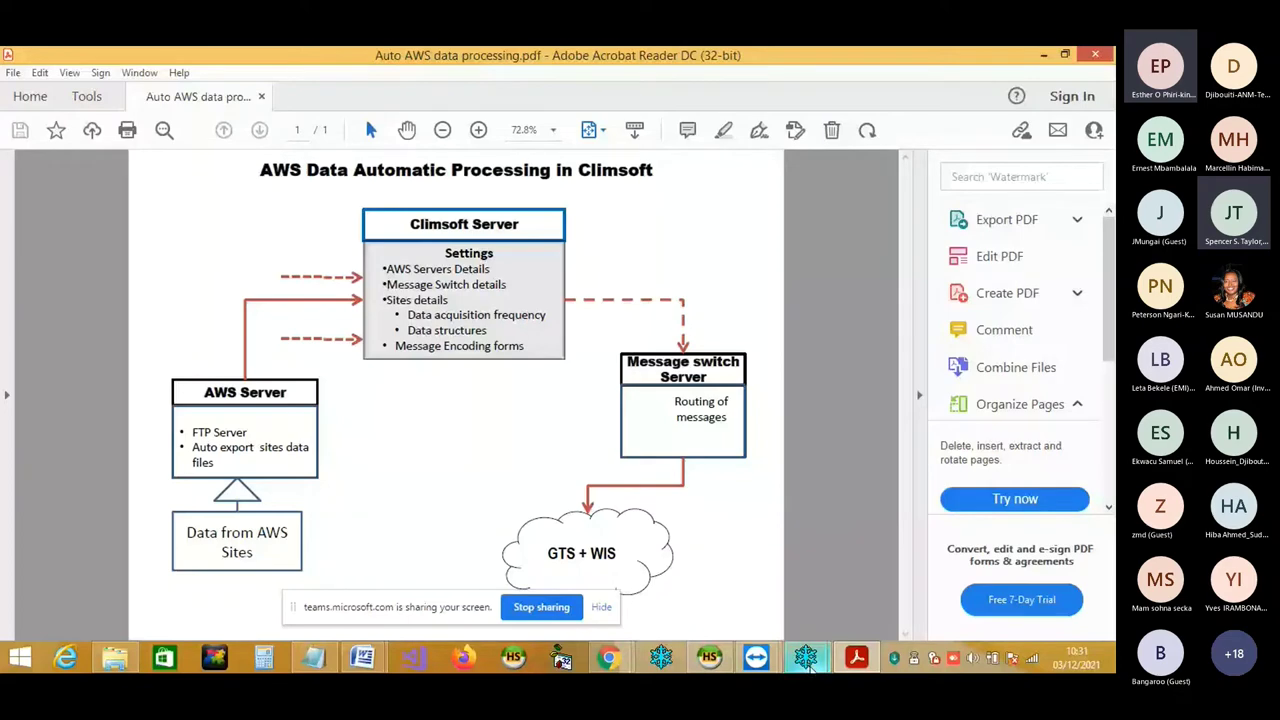
mouse_move(808, 662)
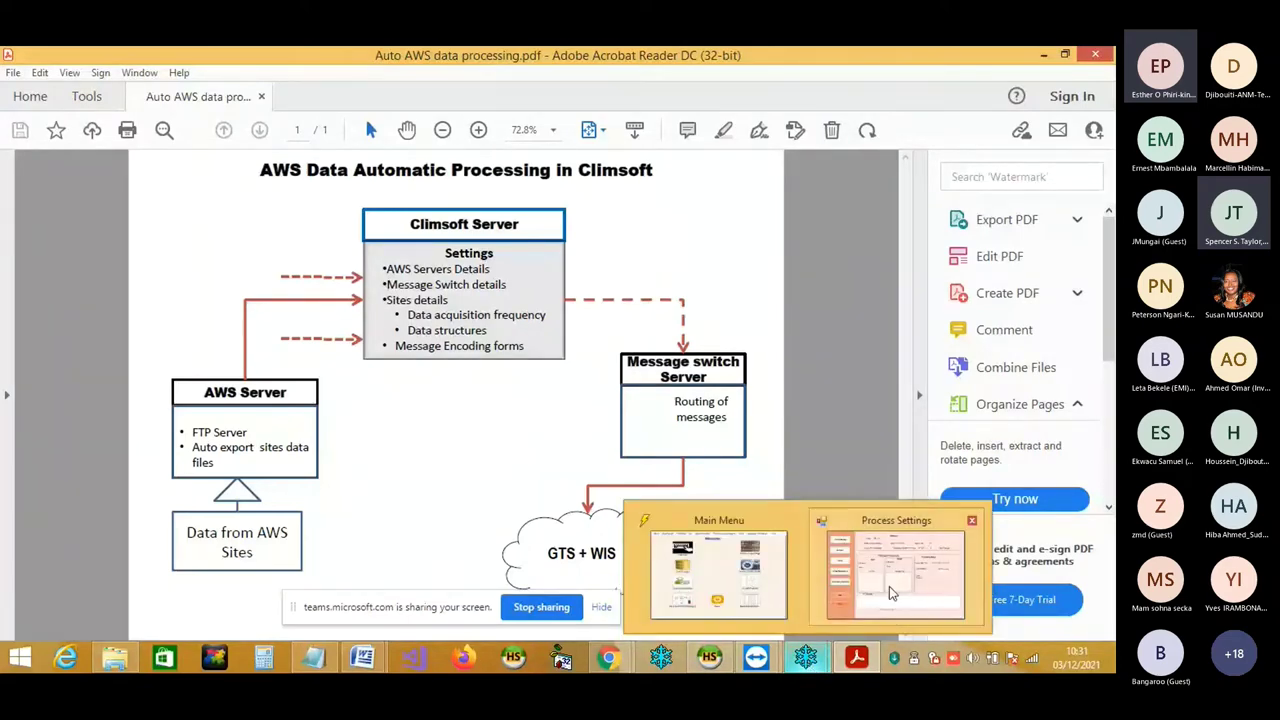
left_click(889, 586)
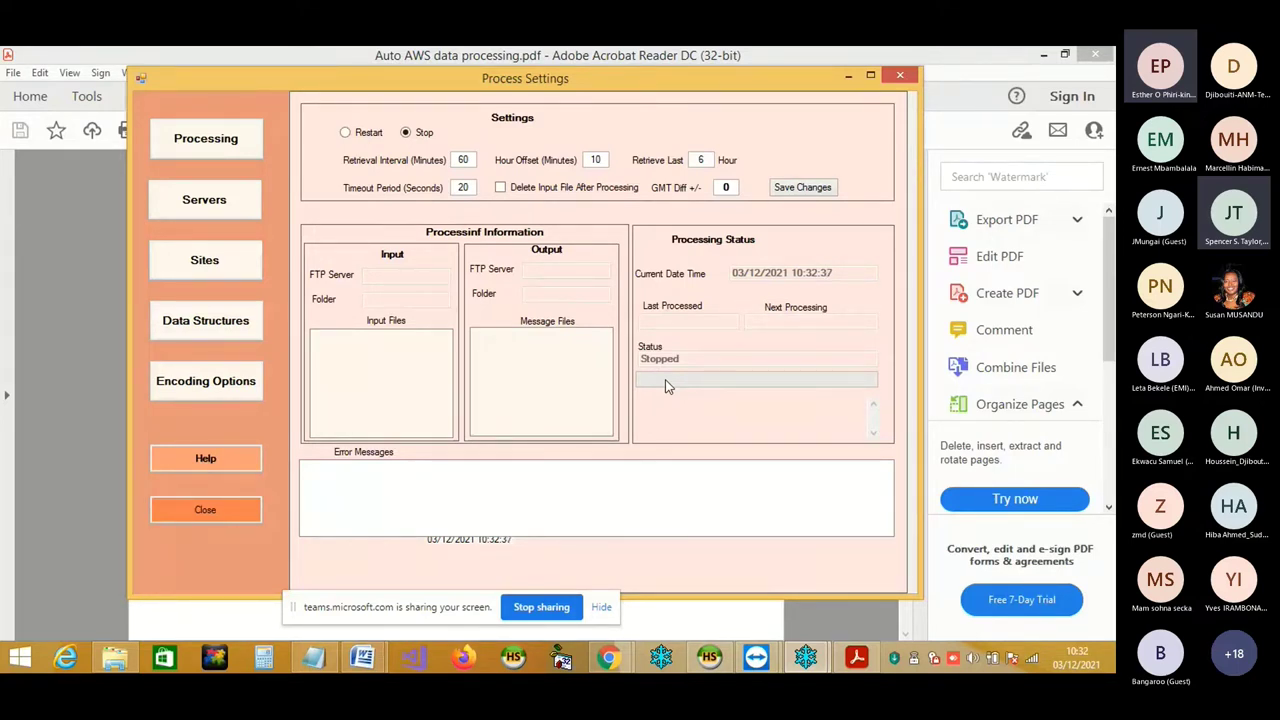
left_click(857, 660)
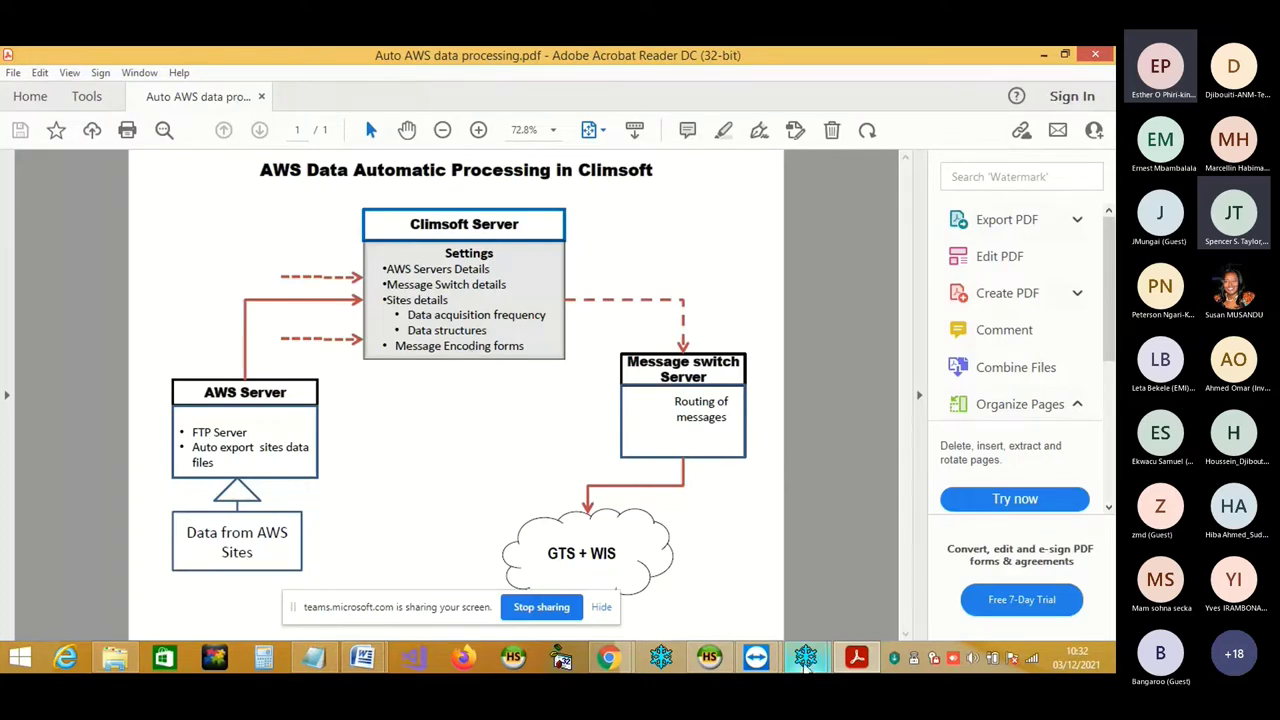
mouse_move(806, 665)
left_click(882, 597)
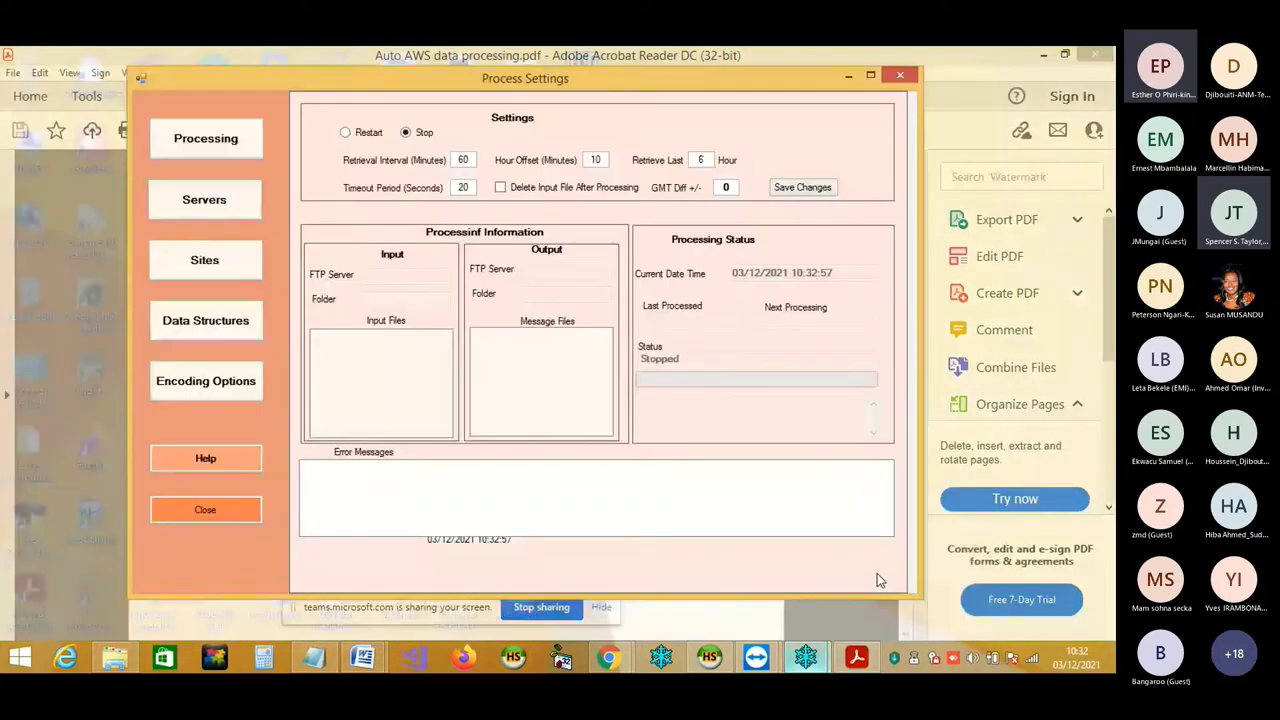
left_click(856, 657)
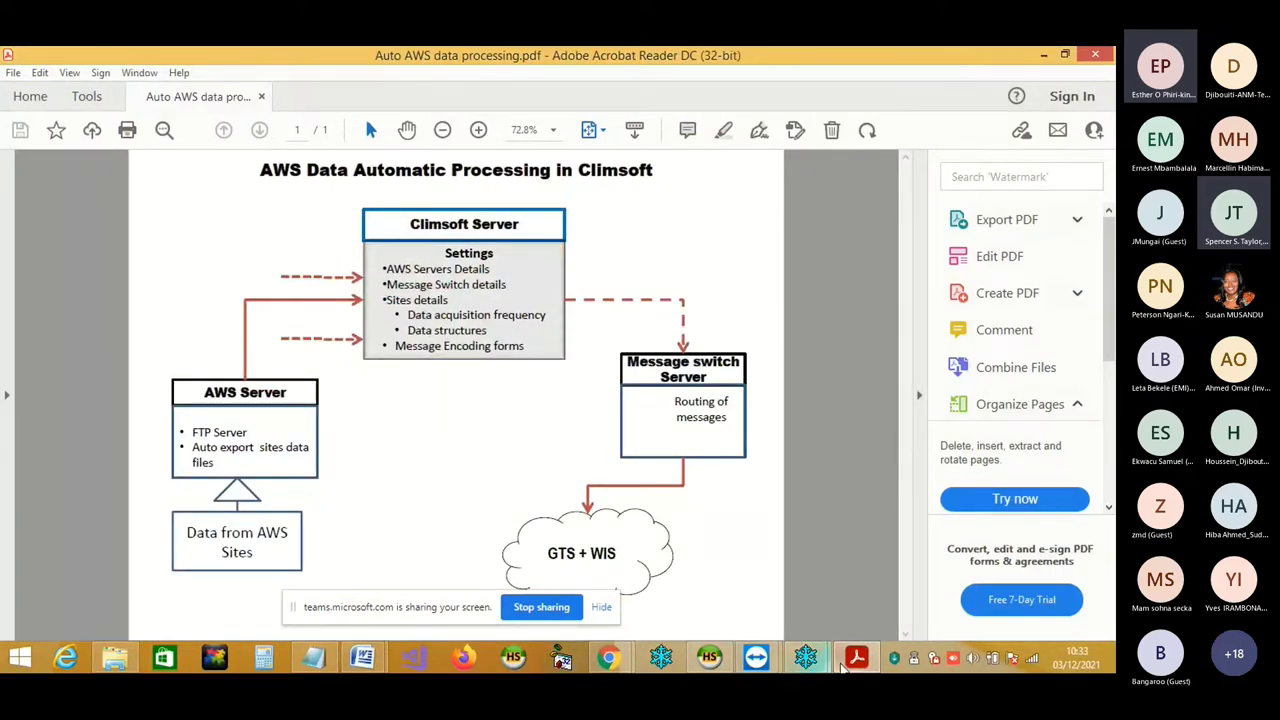
mouse_move(805, 665)
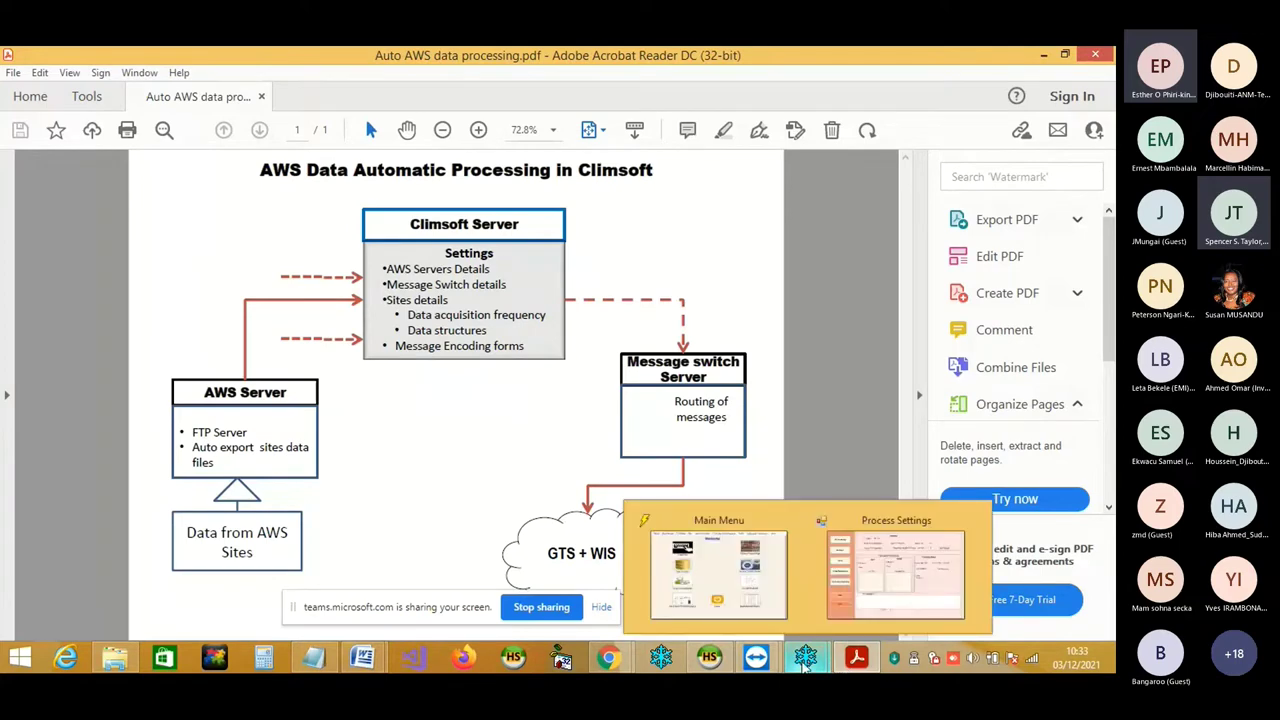
left_click(895, 565)
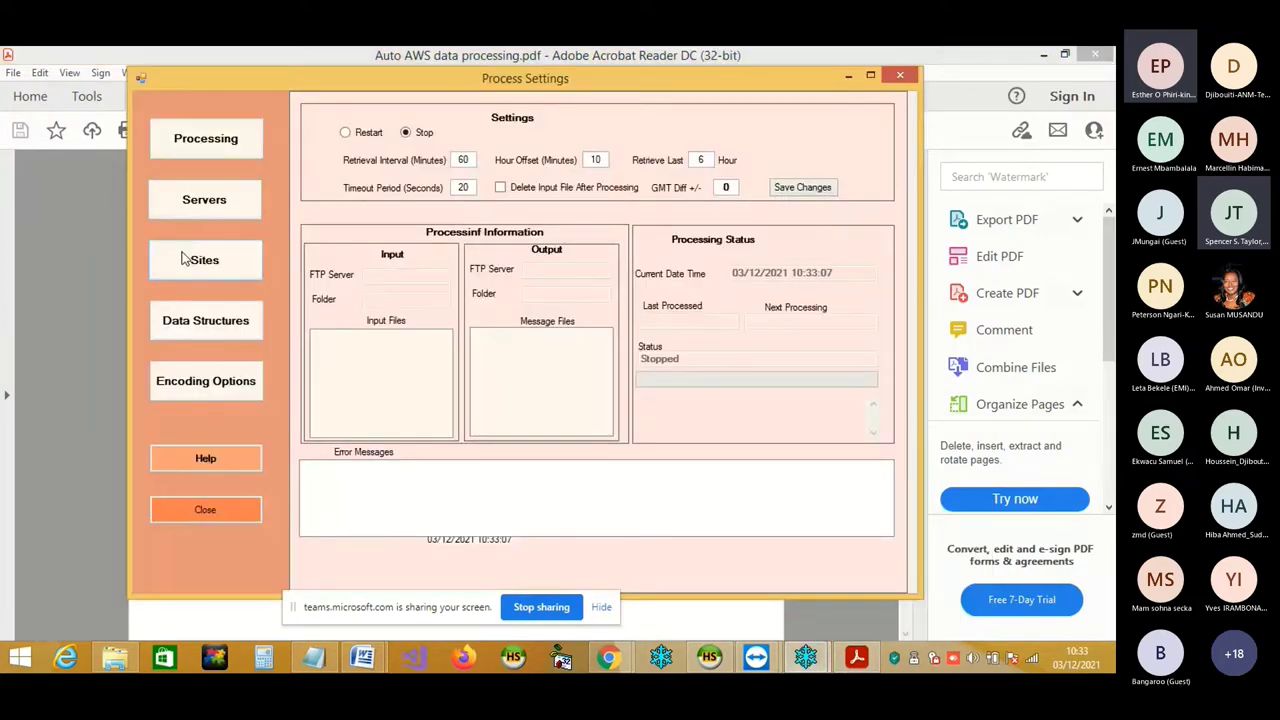
Load the Base Station FTP details (localhost, input folder /) in Servers Settings.
left_click(201, 205)
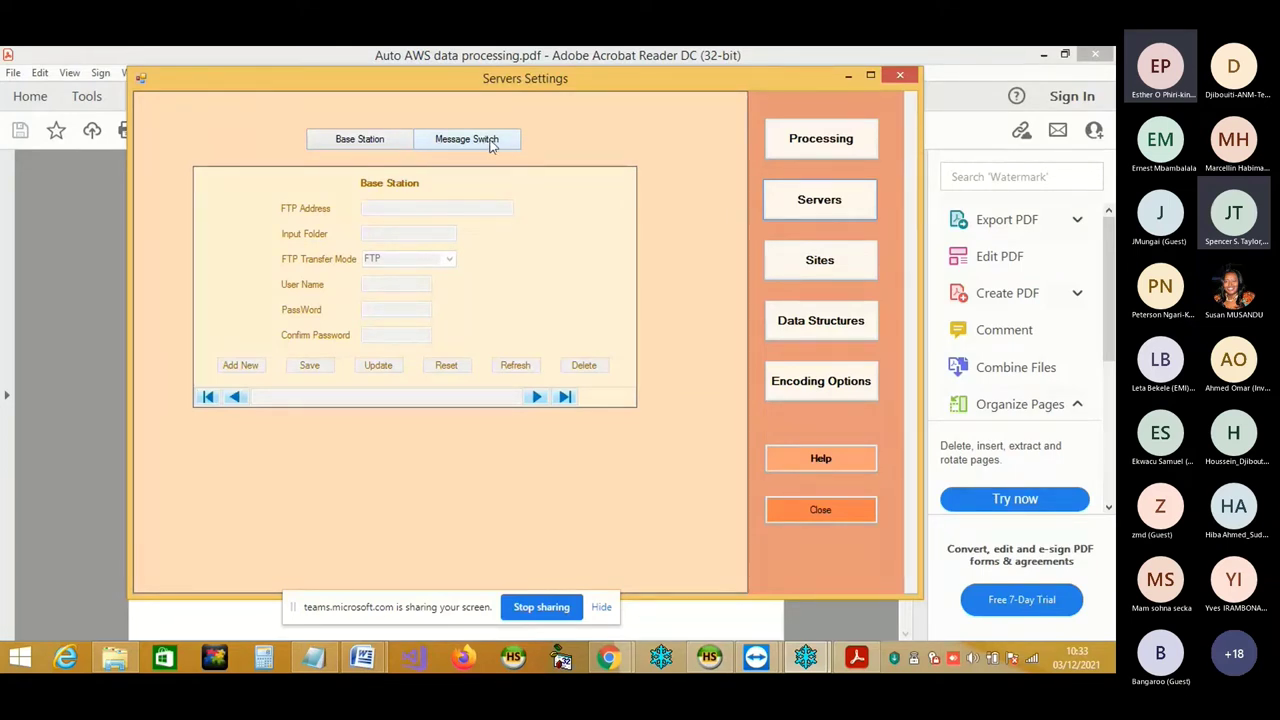
left_click(352, 143)
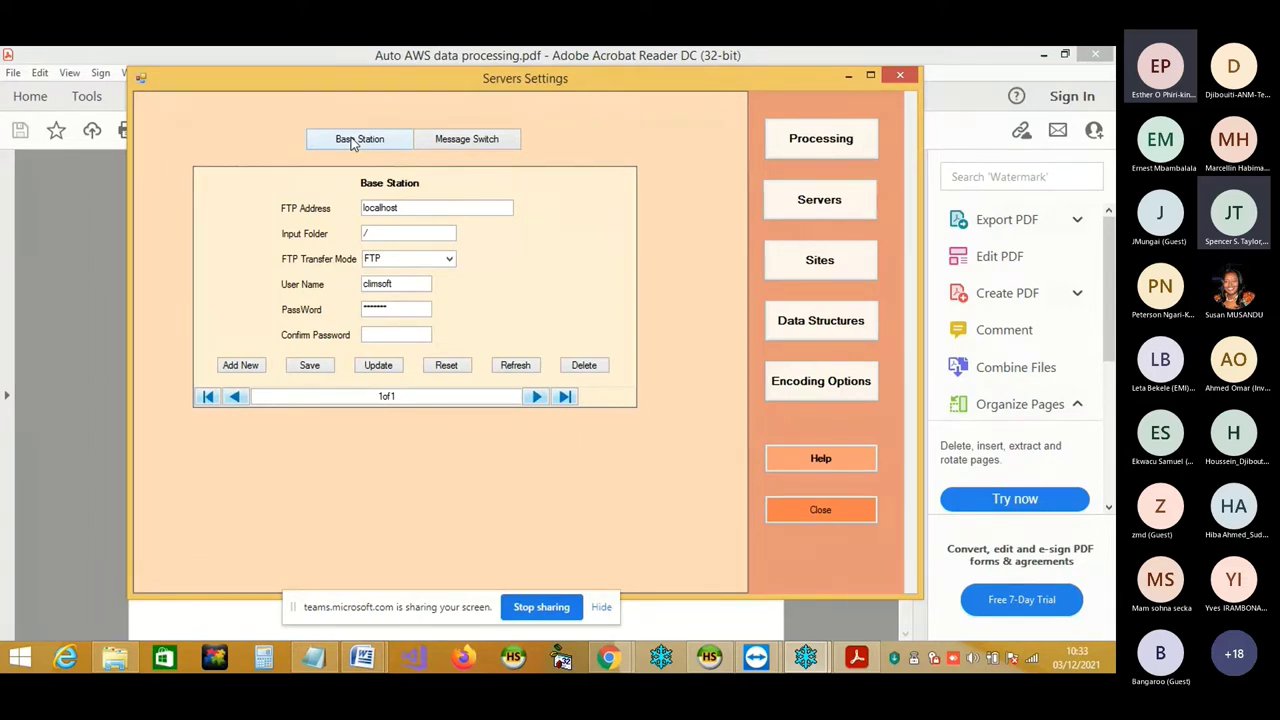
left_click(955, 667)
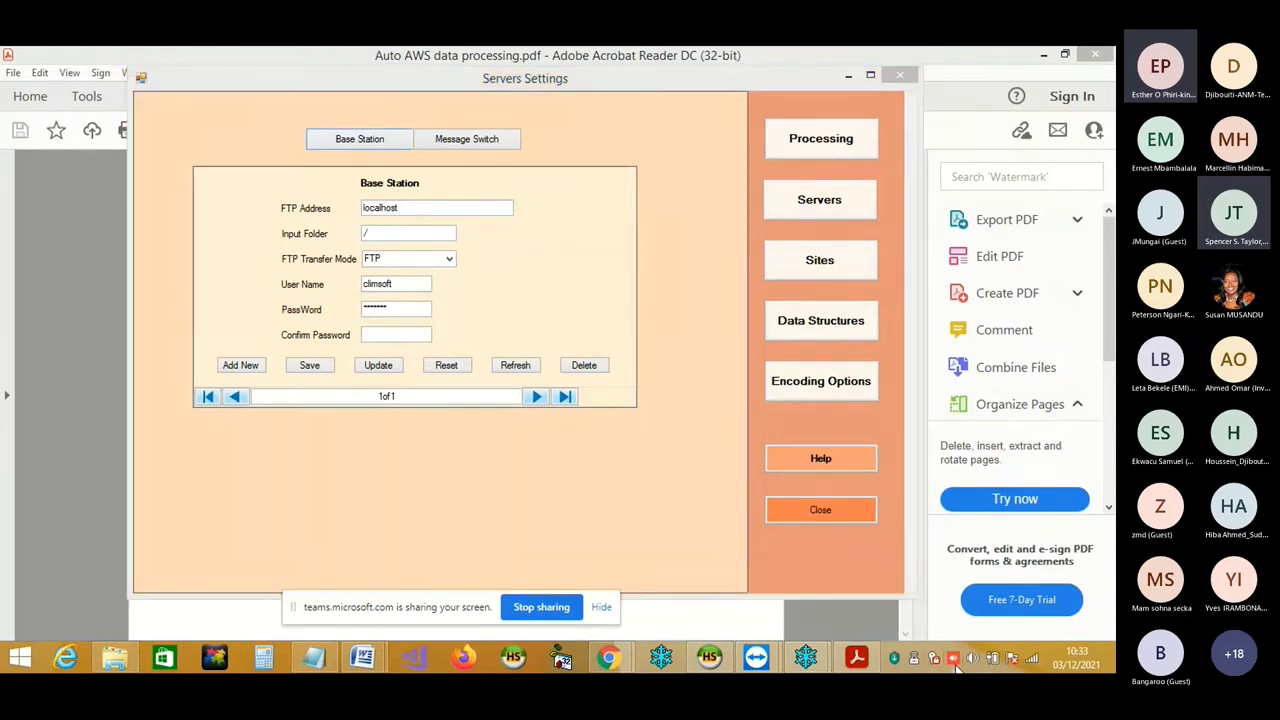
left_click(857, 660)
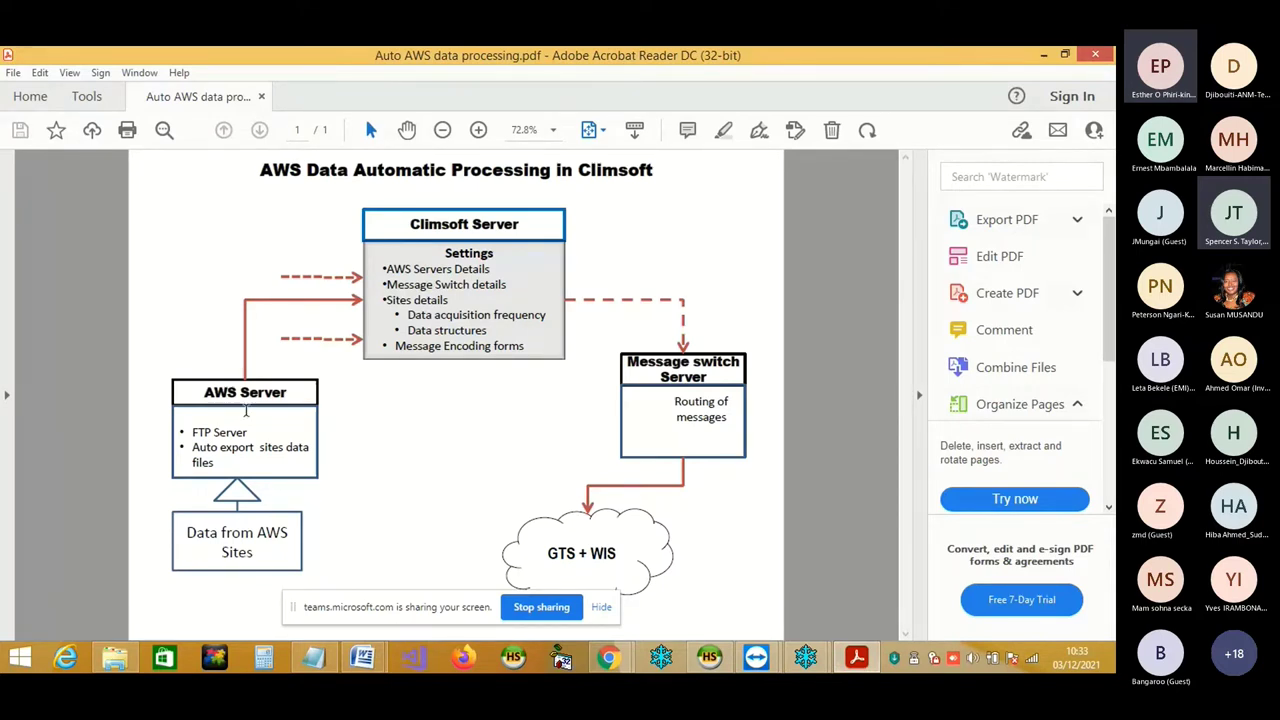
mouse_move(802, 664)
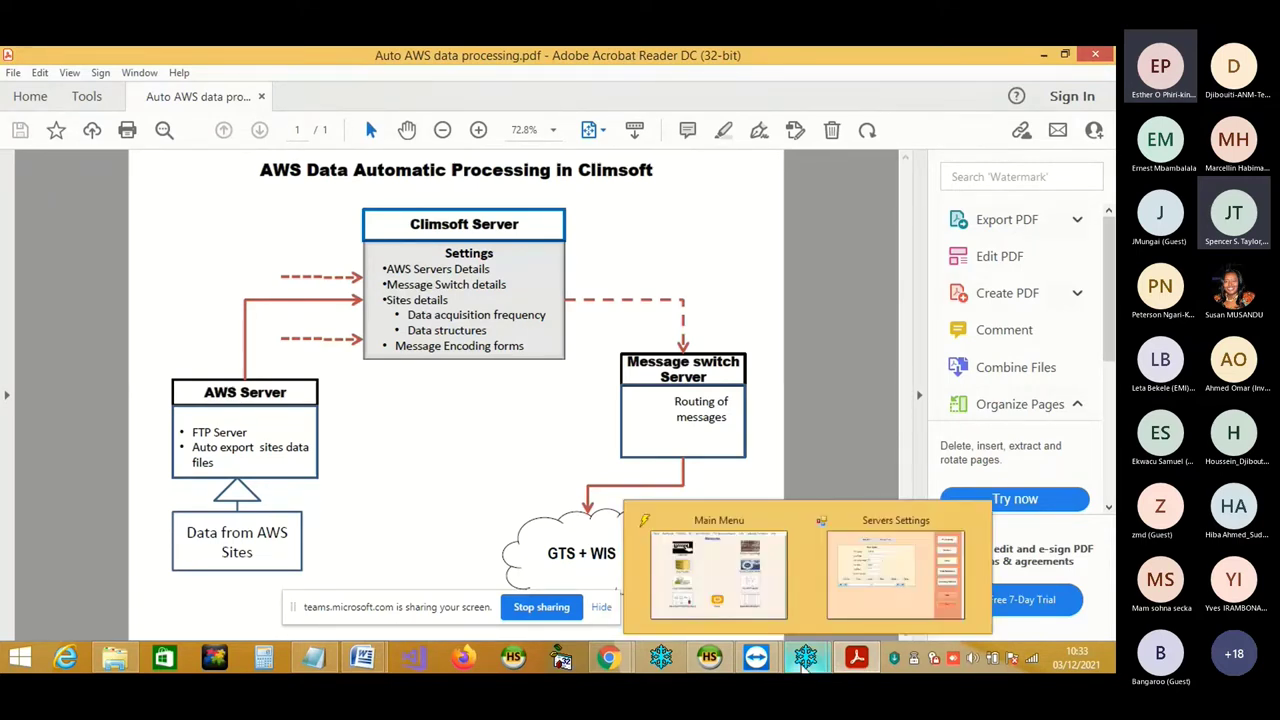
left_click(853, 580)
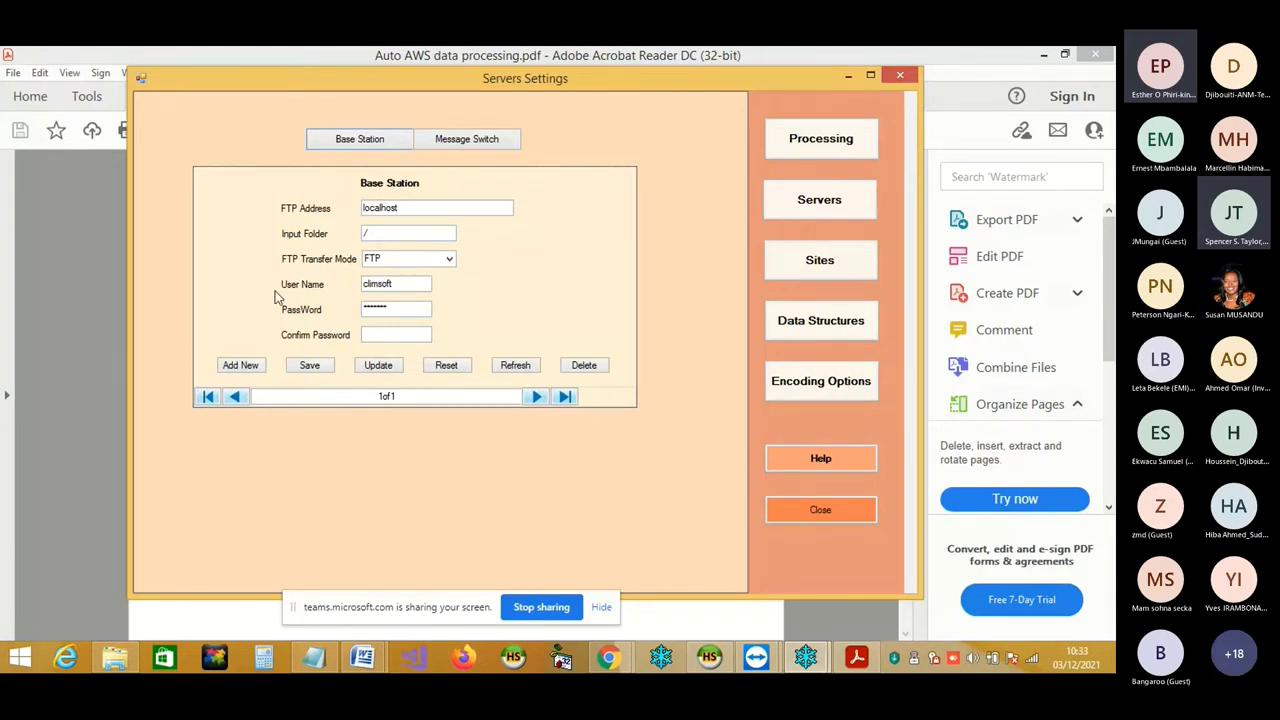
left_click(450, 259)
left_click(400, 285)
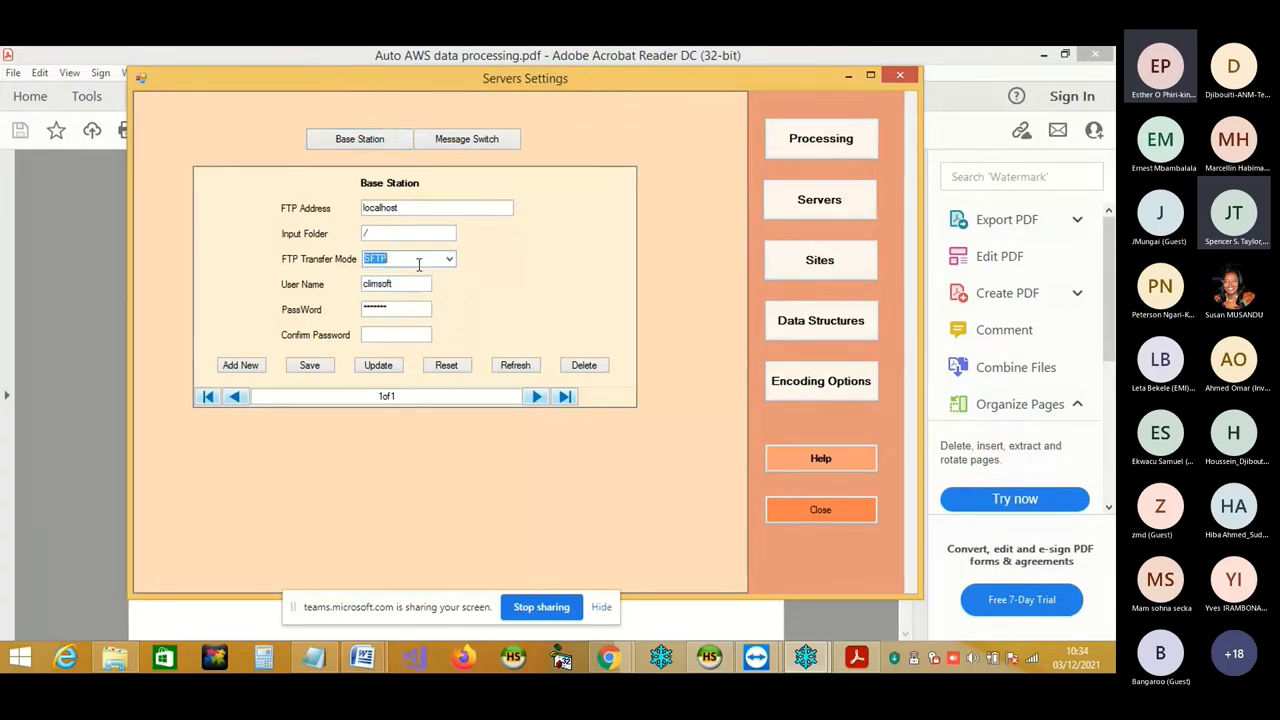
left_click(450, 260)
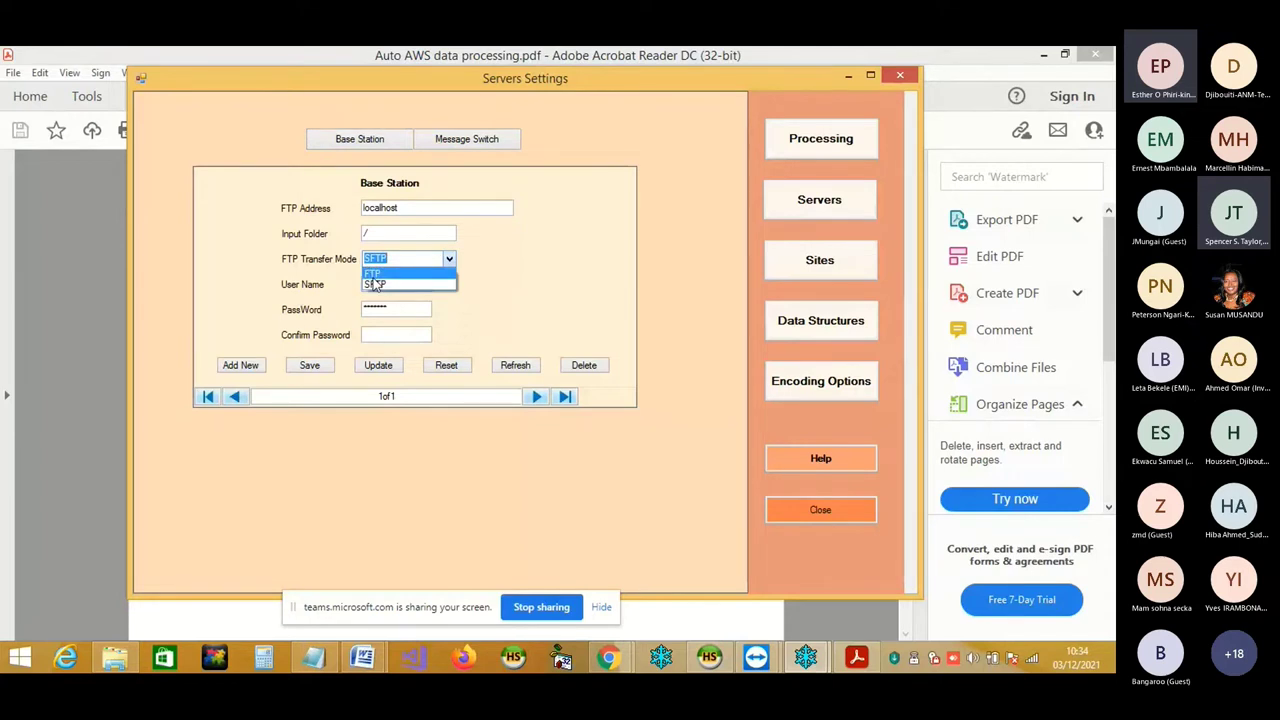
left_click(373, 275)
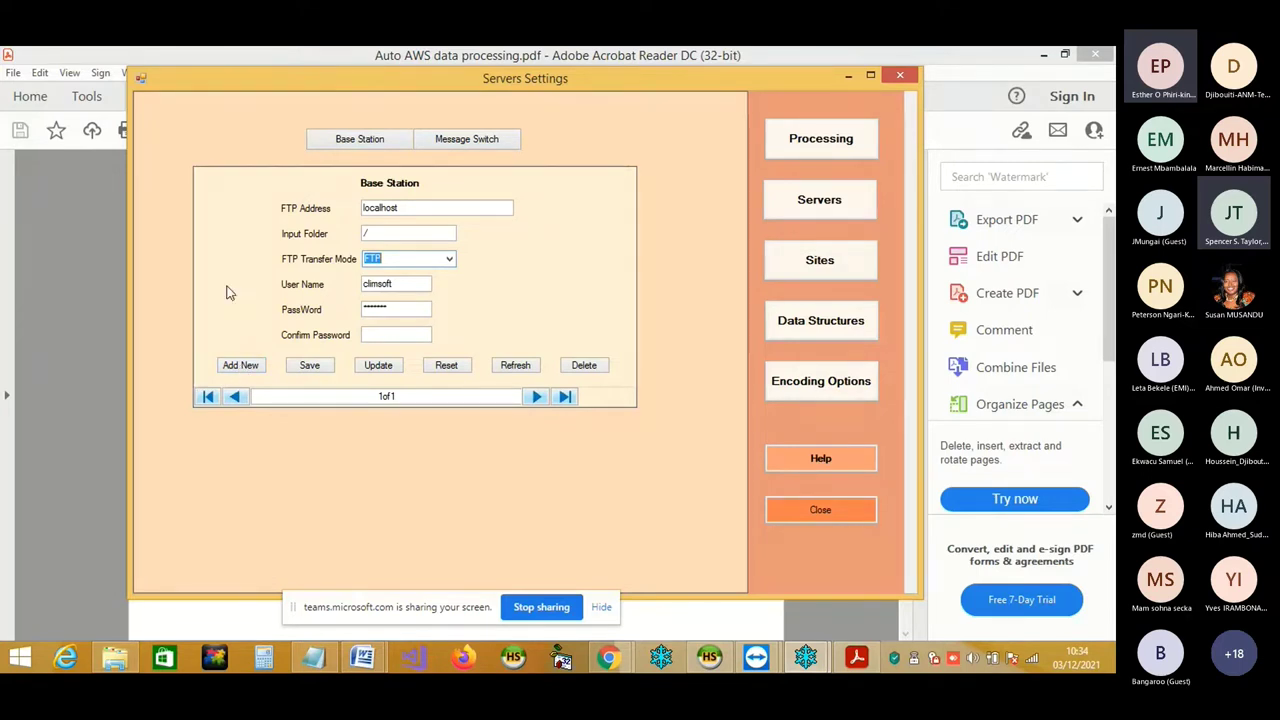
View the message switch server, set the input folder format to ASC, then open Mbabane site settings.
left_click(438, 148)
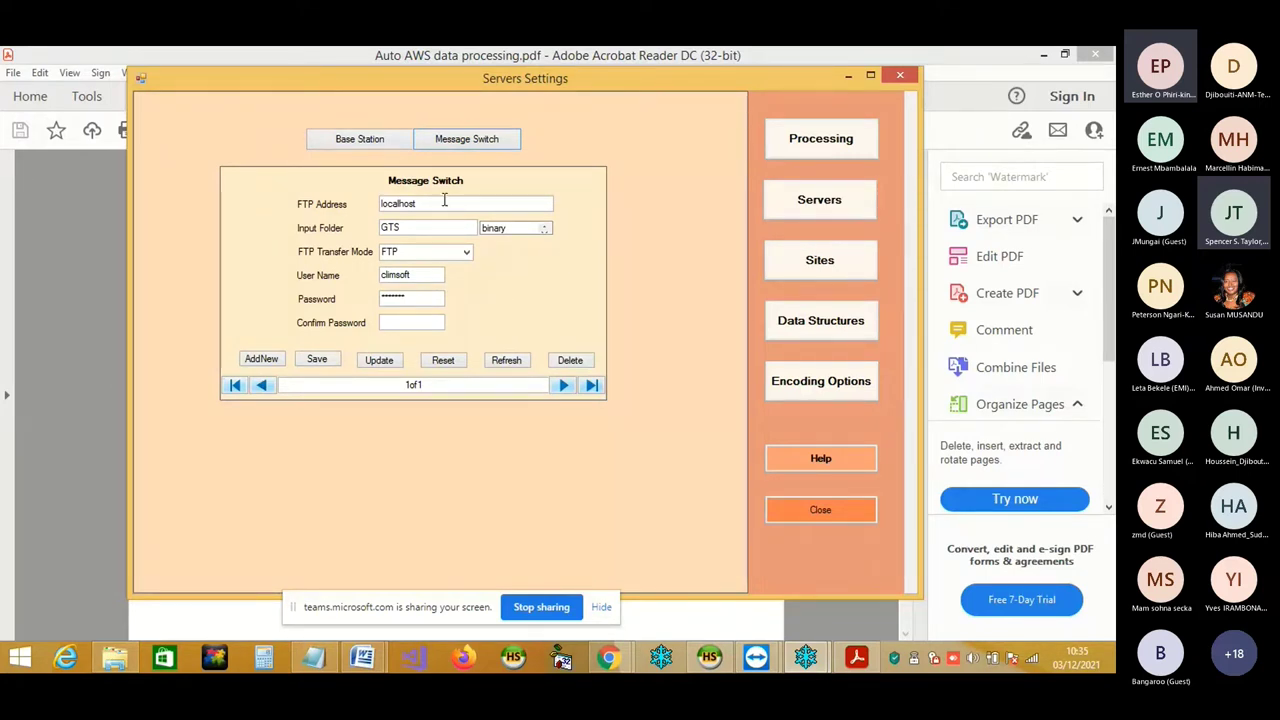
left_click(545, 232)
left_click(796, 267)
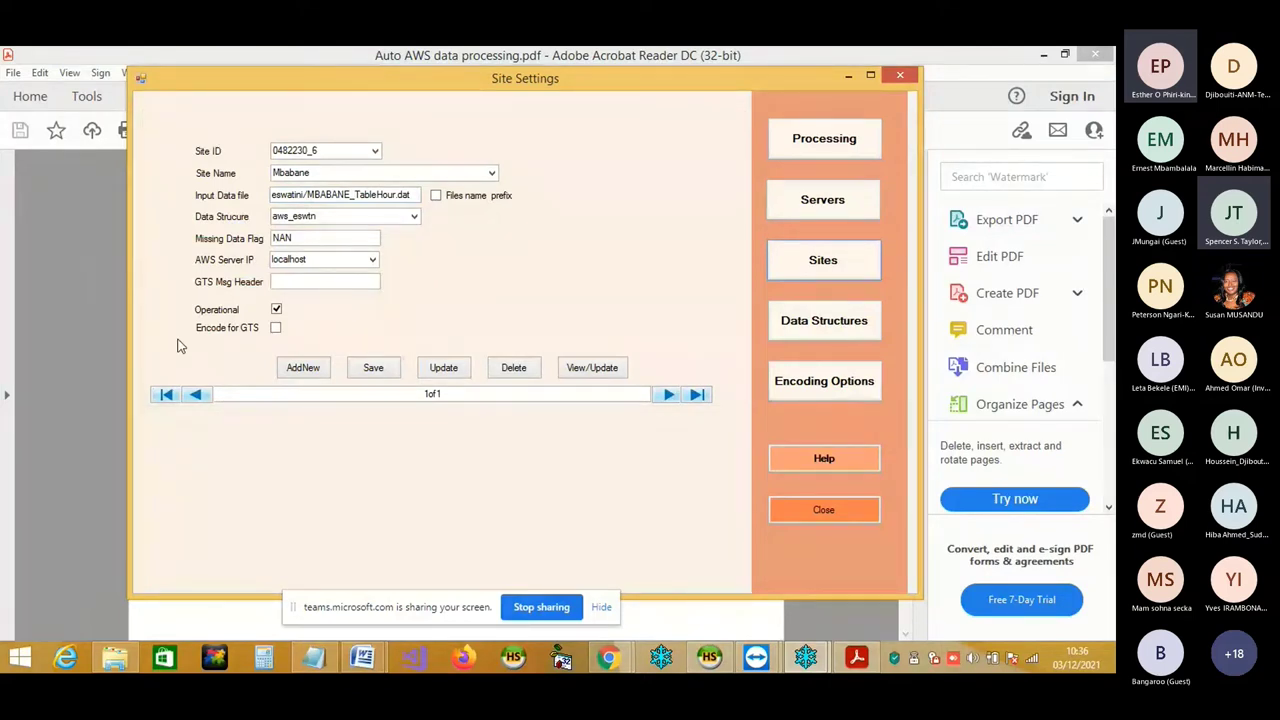
Keep the NAN missing-data flag and localhost as AWS server, then bring the AWS diagram forward.
left_click(308, 238)
left_click_drag(308, 238, 261, 247)
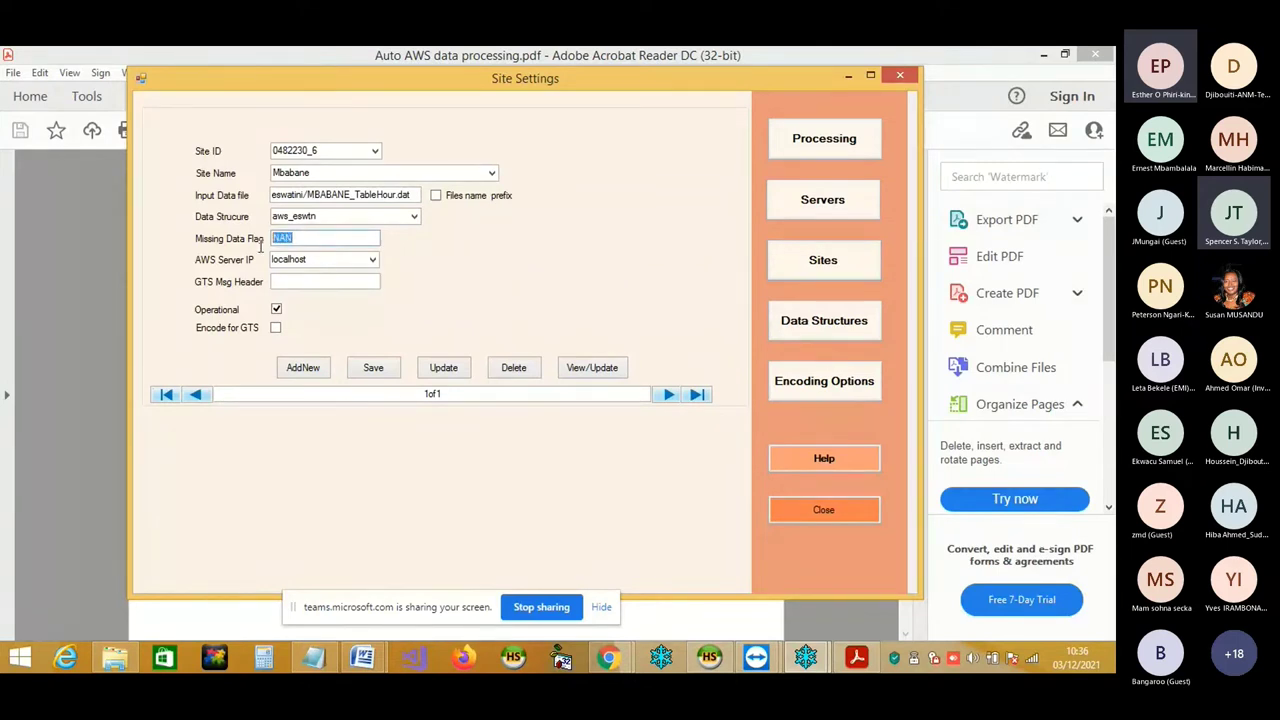
left_click(372, 260)
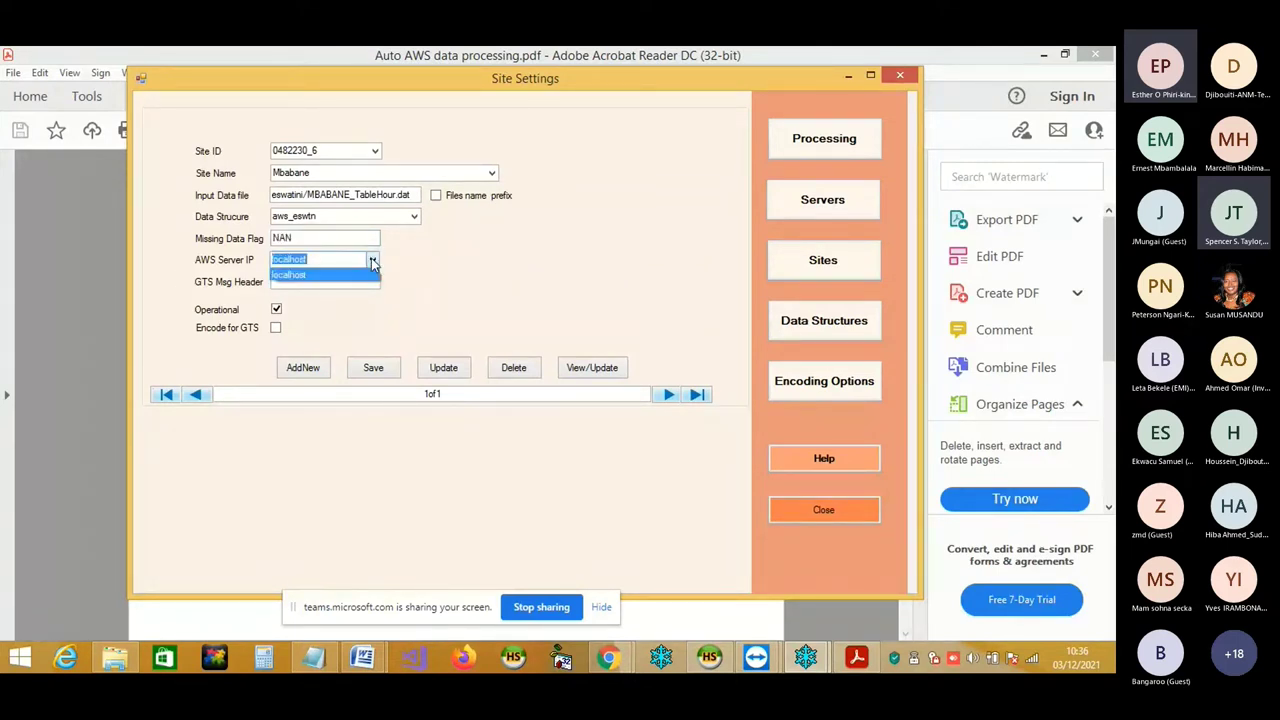
left_click(295, 283)
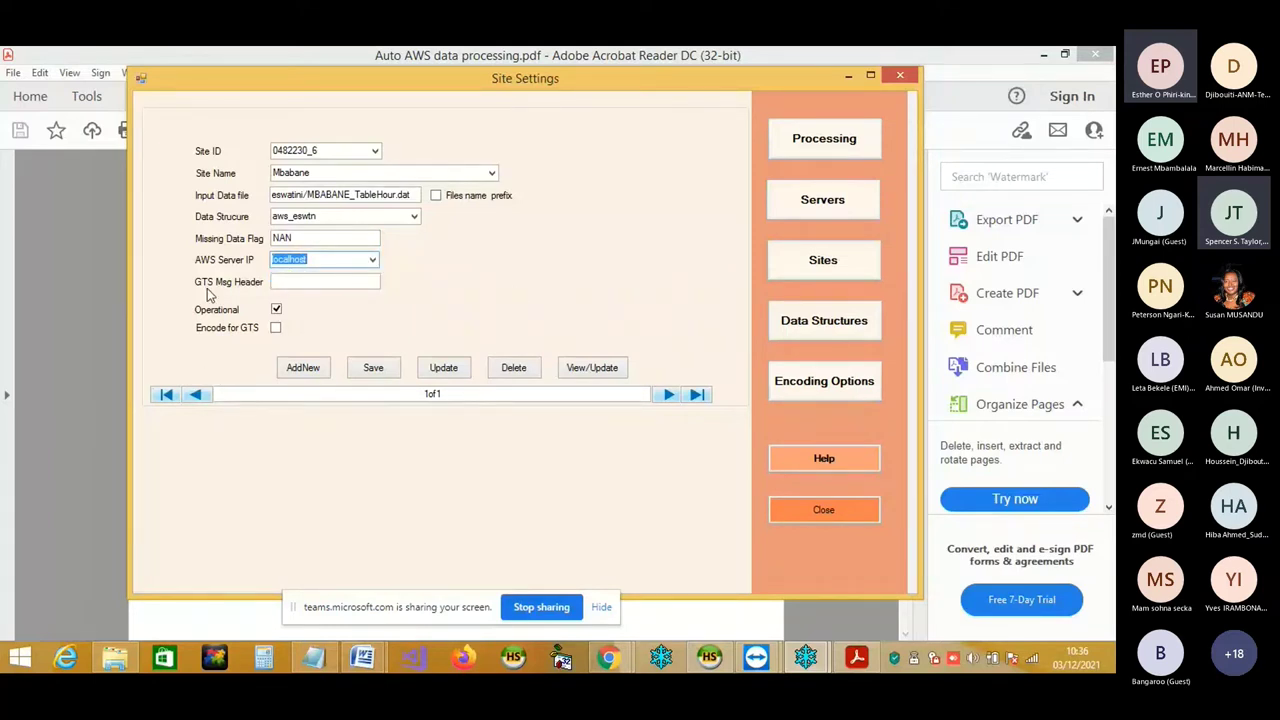
left_click(278, 330)
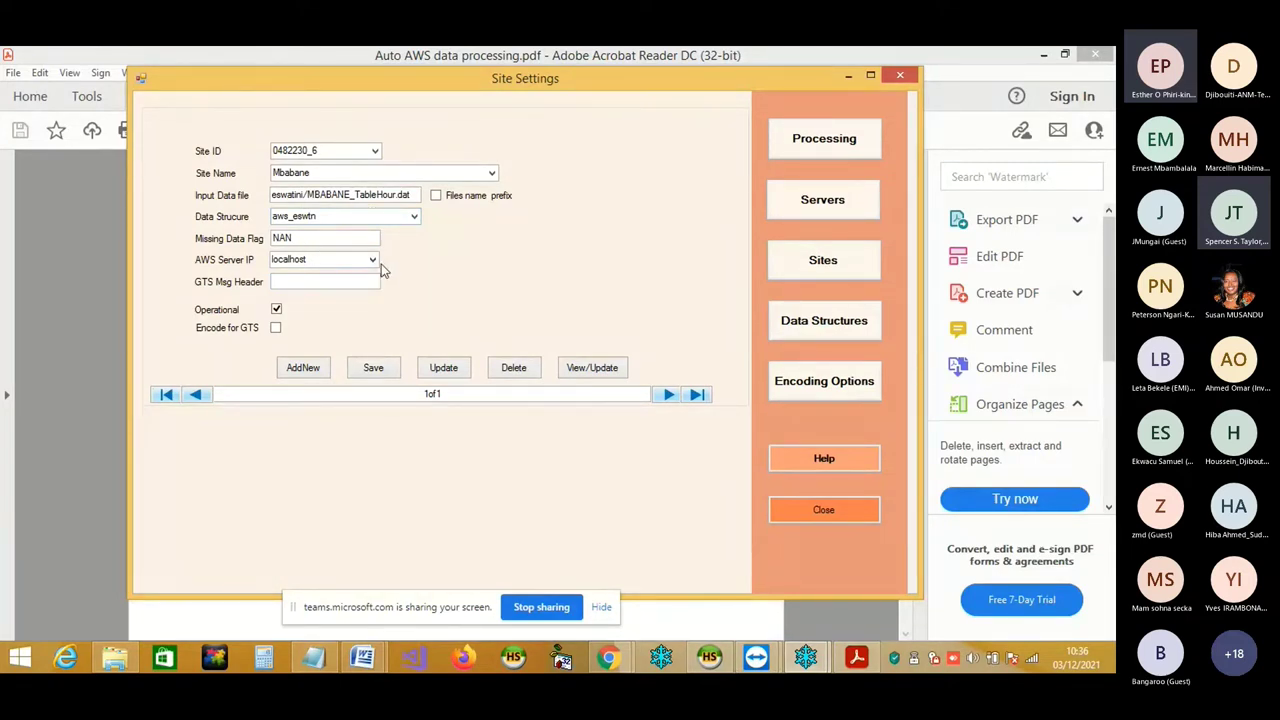
left_click(850, 665)
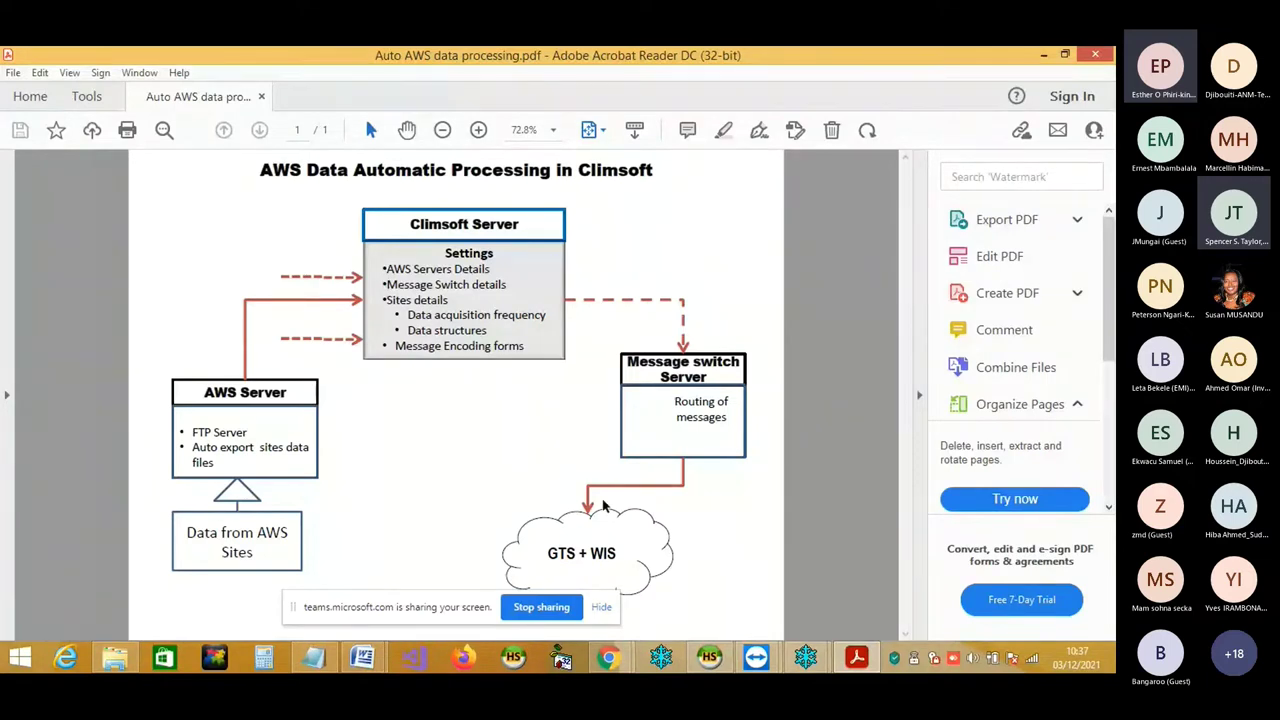
Return from the AWS processing diagram to Climsoft's Site Settings window.
mouse_move(806, 657)
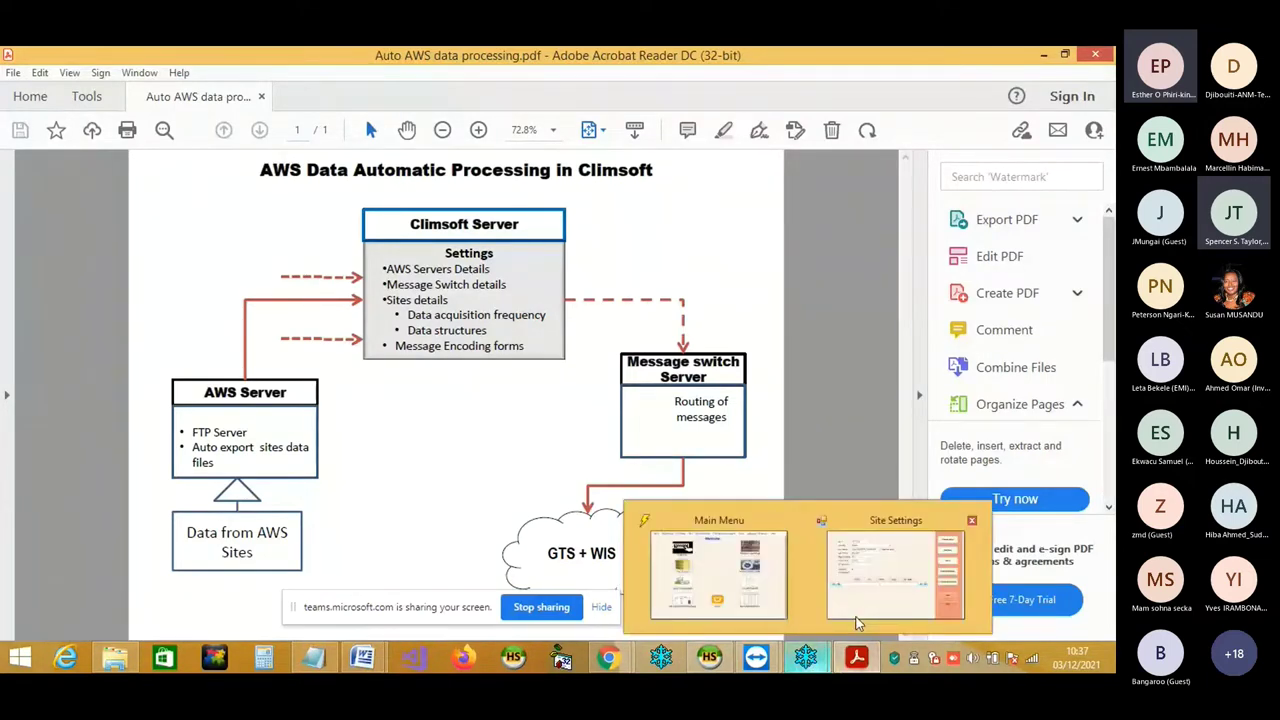
left_click(860, 615)
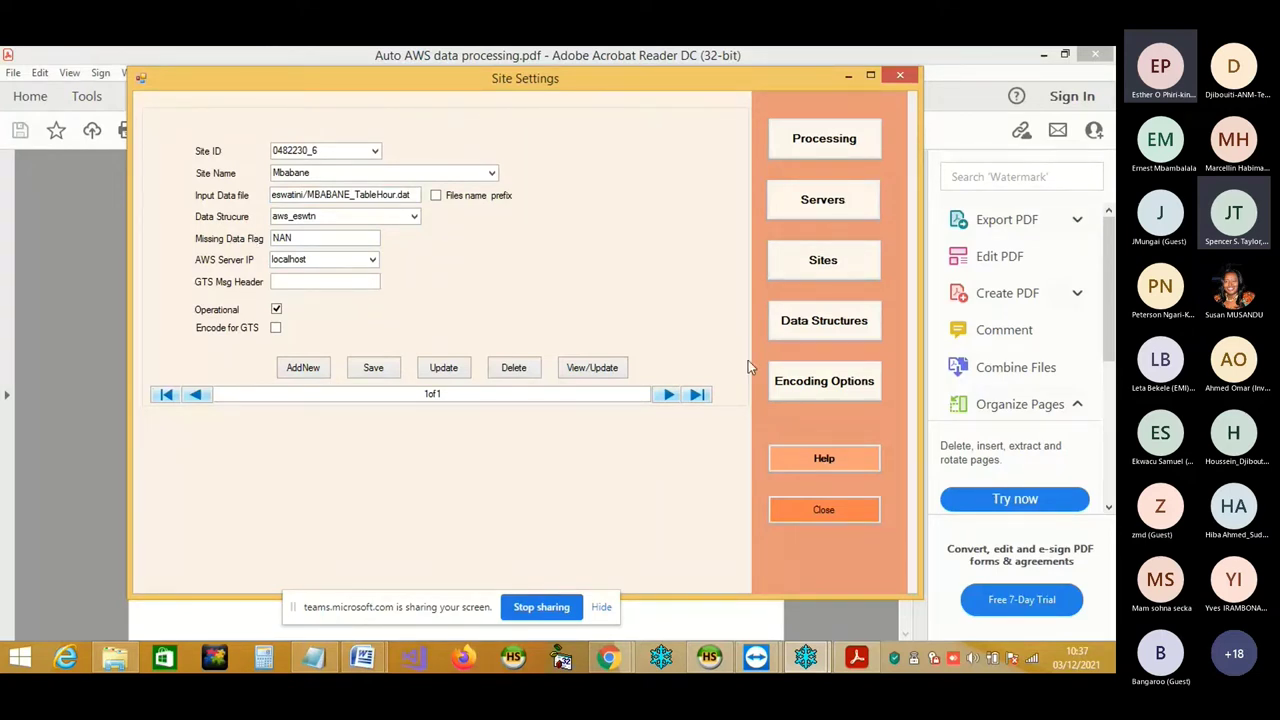
Open the Data Structures settings and load the existing aws_tahmo structure.
left_click(826, 336)
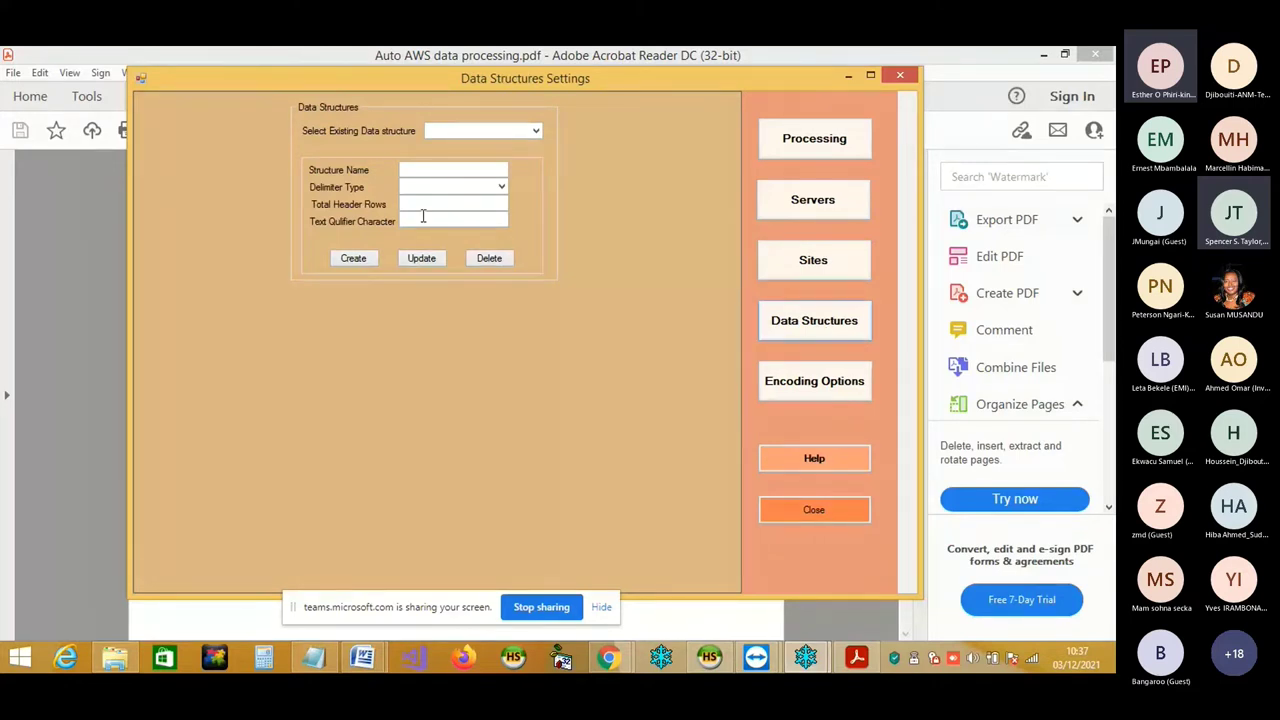
left_click(480, 131)
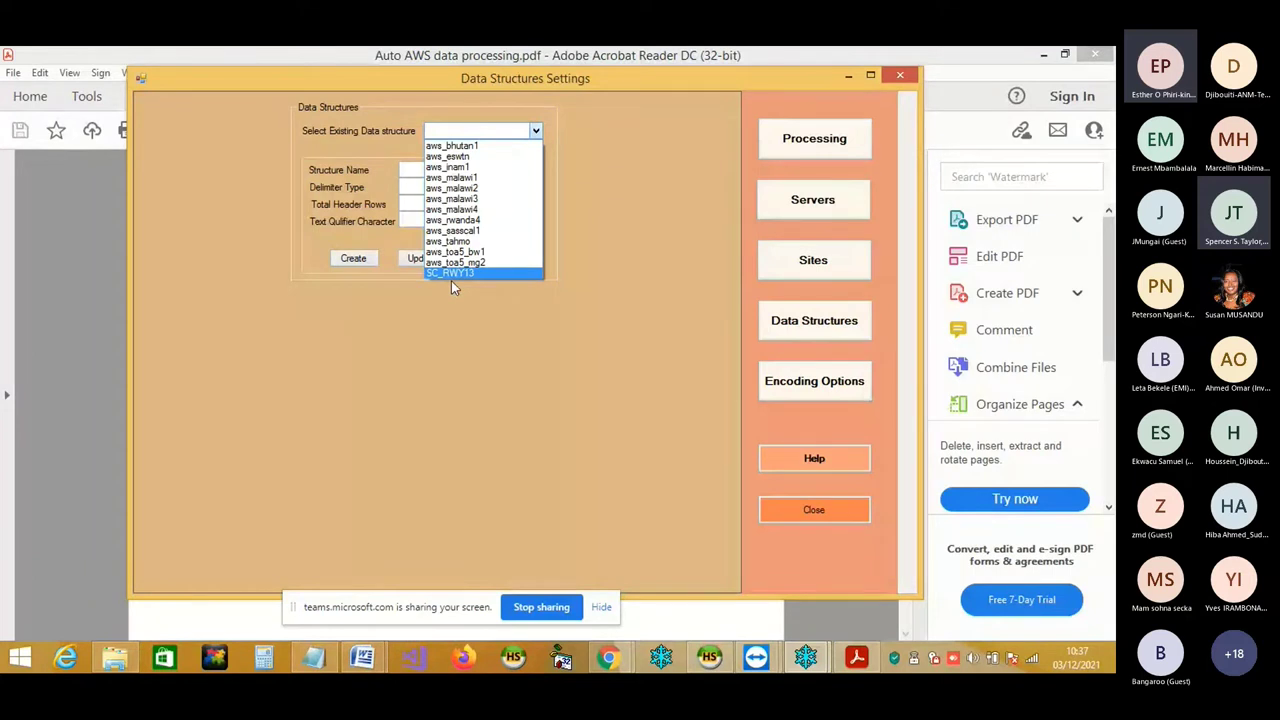
left_click(455, 241)
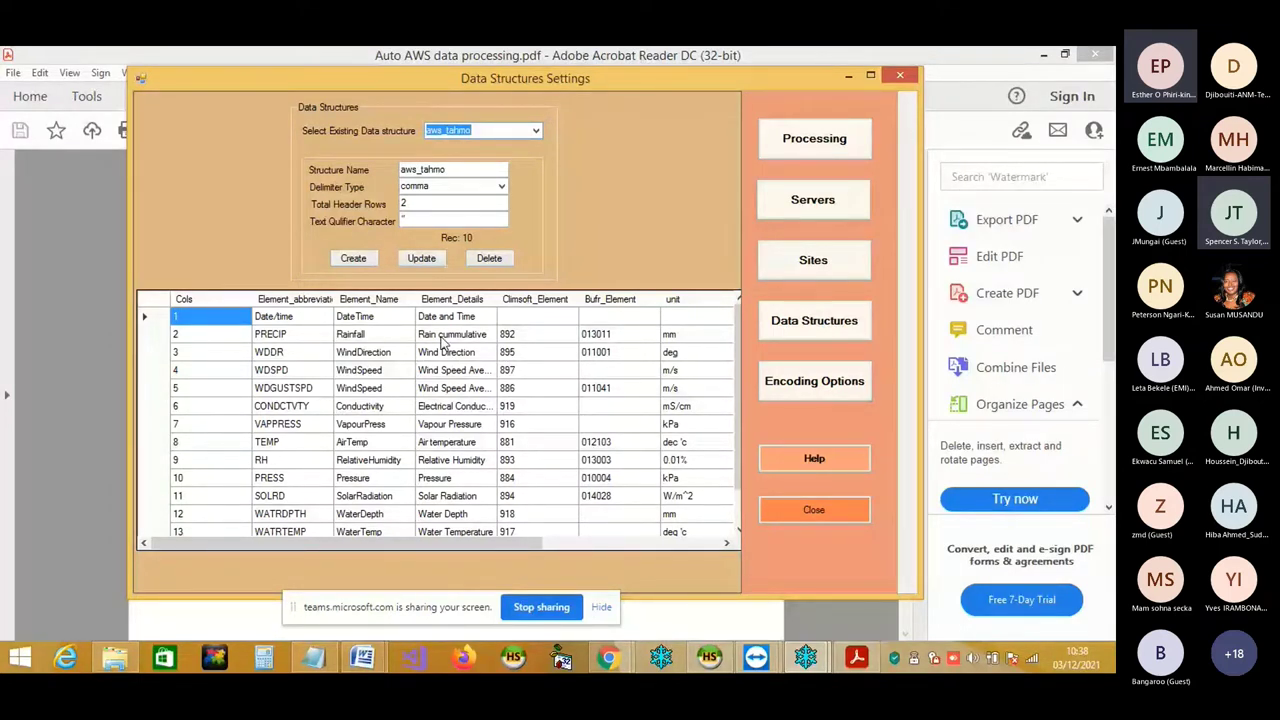
left_click(537, 370)
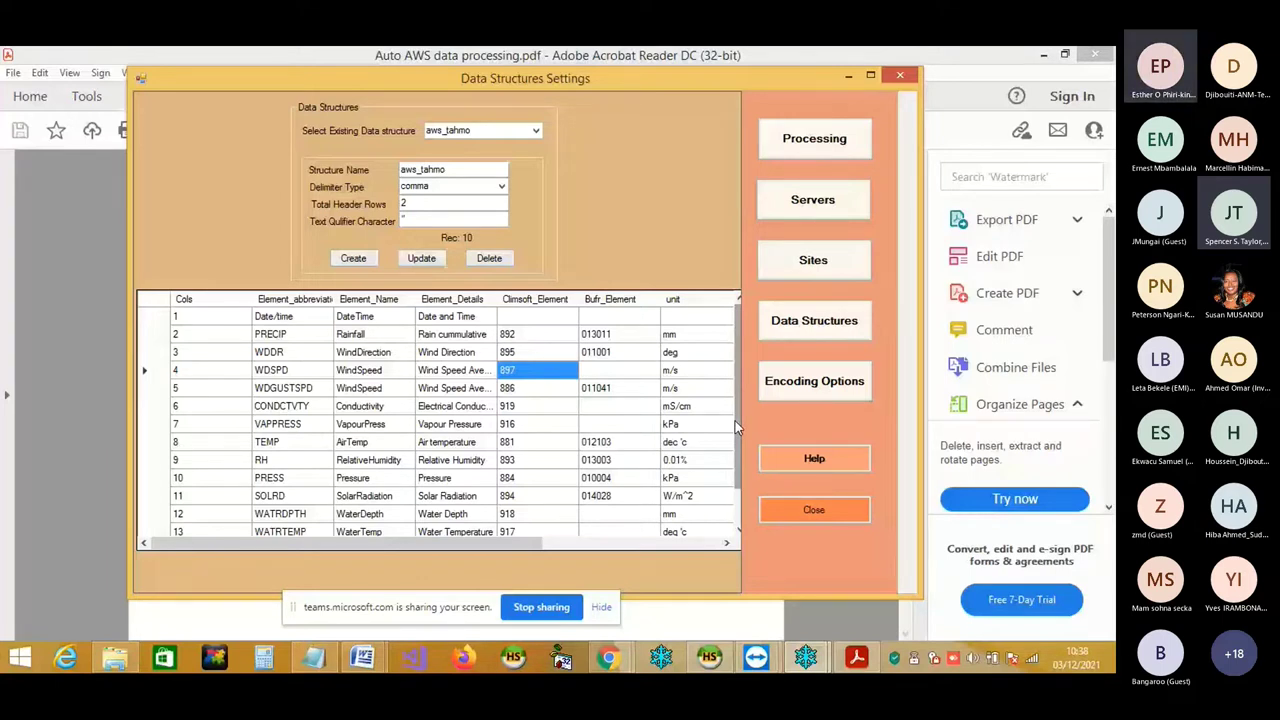
scroll(733, 450, "down", 1)
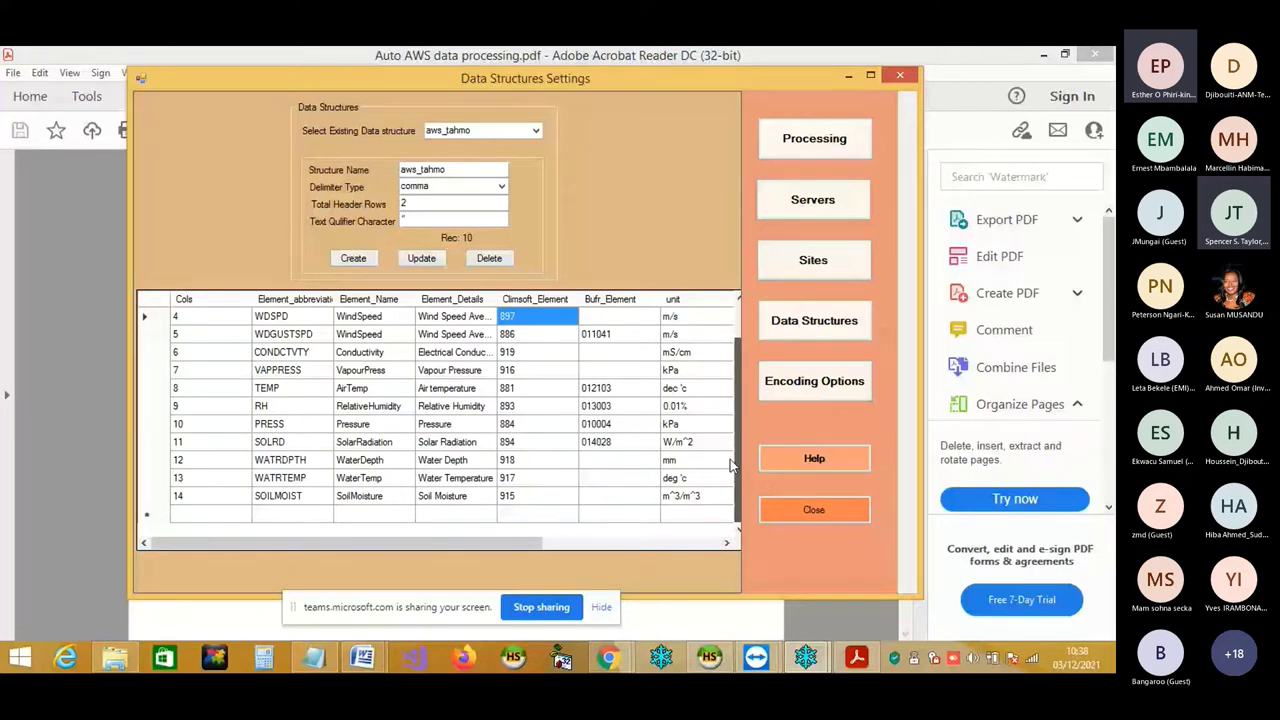
scroll(527, 545, "up", 1)
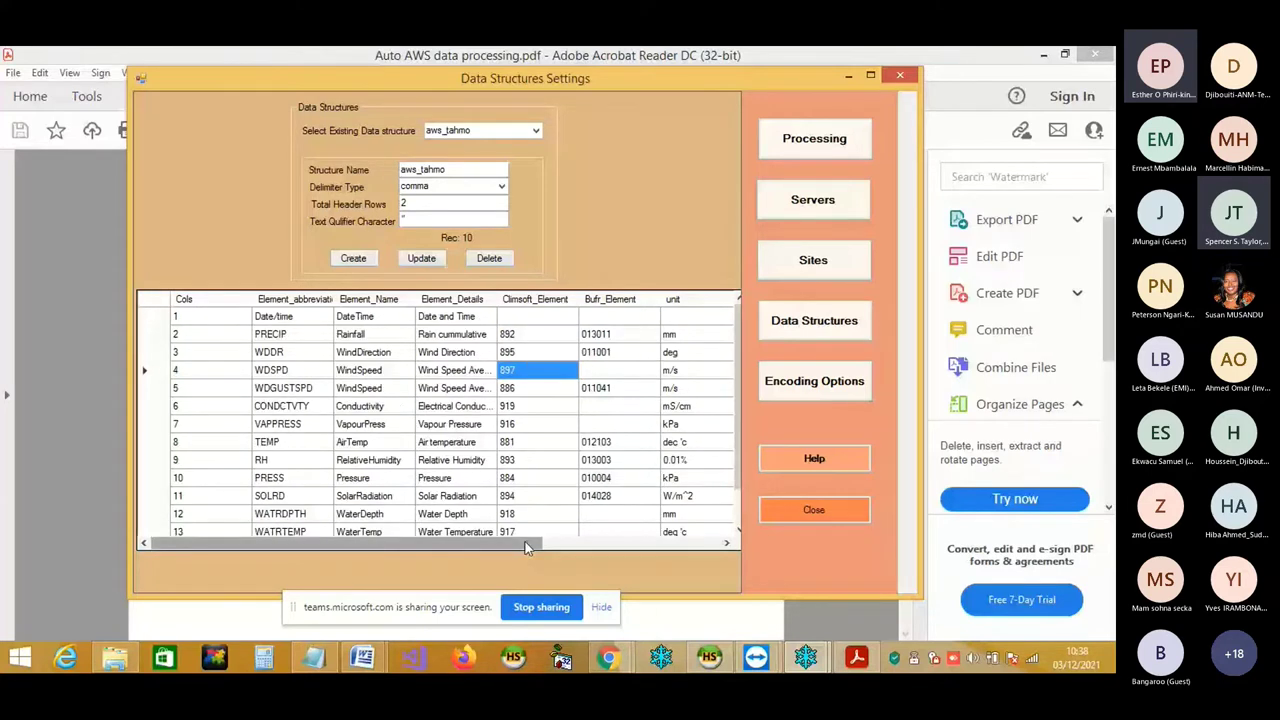
left_click_drag(527, 545, 640, 565)
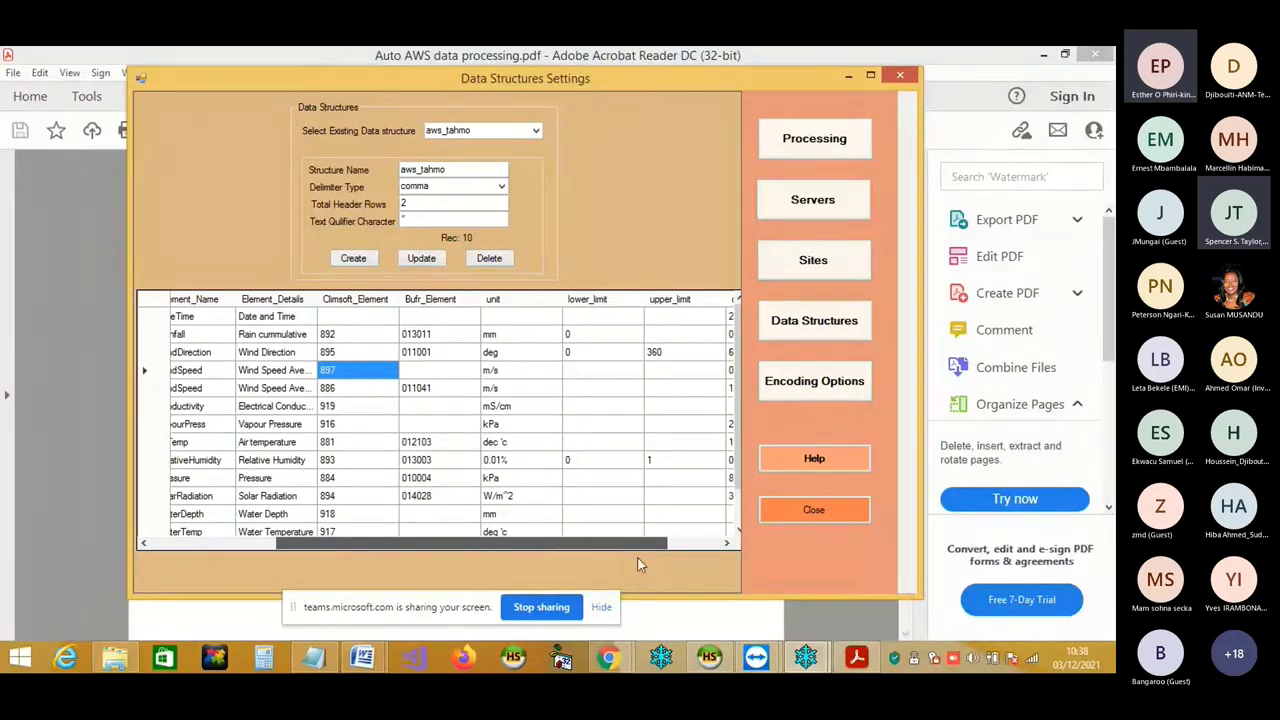
left_click(269, 353)
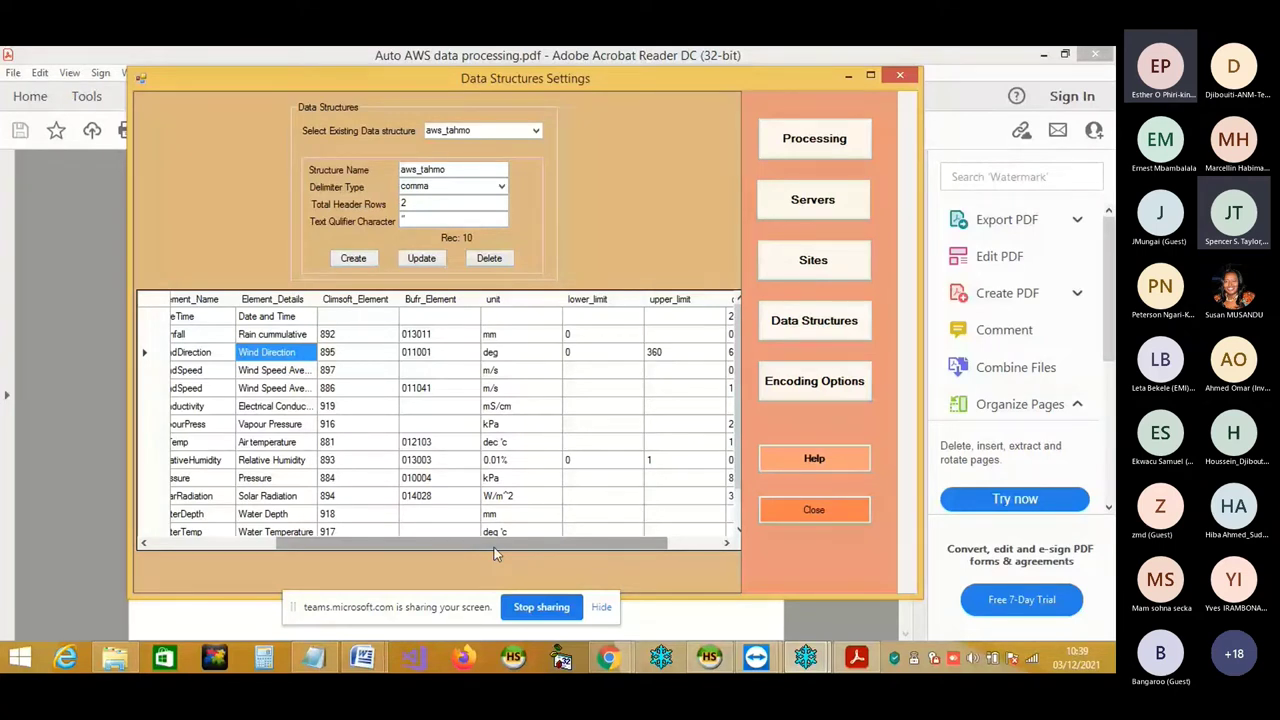
left_click_drag(494, 547, 280, 497)
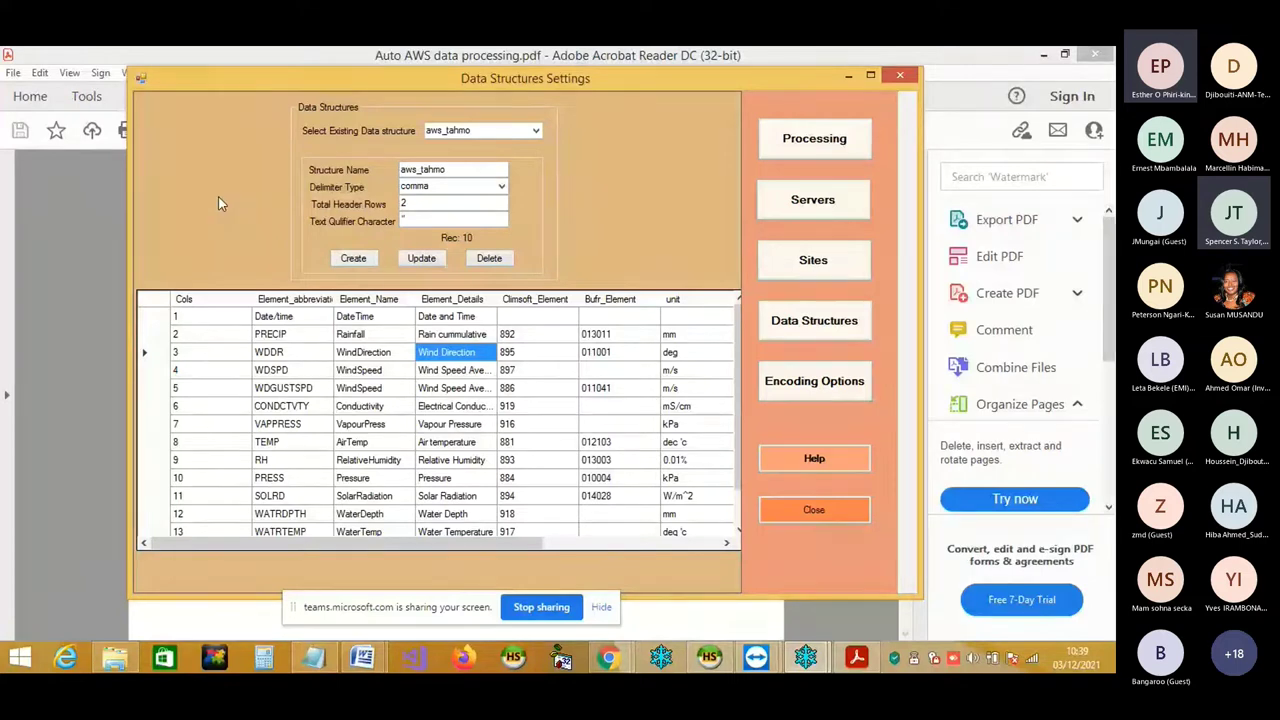
Open Encoding Options and confirm header ISMH01 HKNC with the TM_307080 encoding template.
left_click(826, 390)
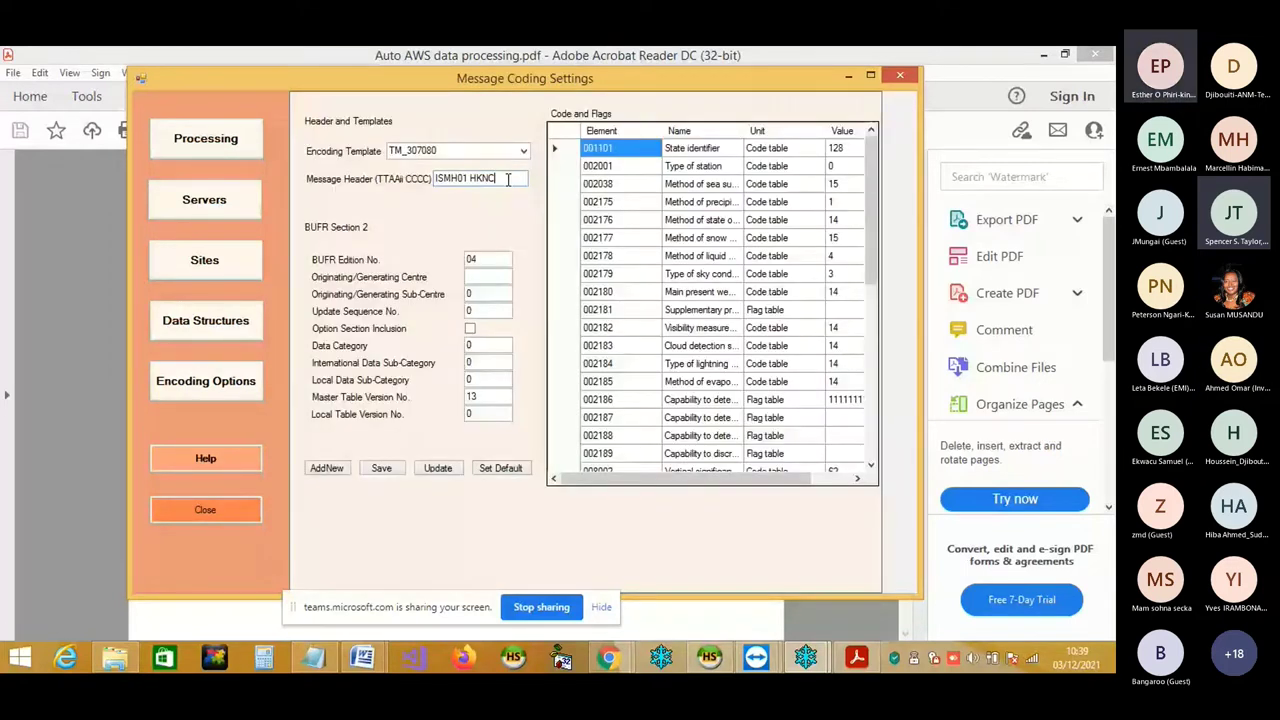
left_click_drag(507, 179, 381, 165)
left_click(441, 151)
left_click(390, 151)
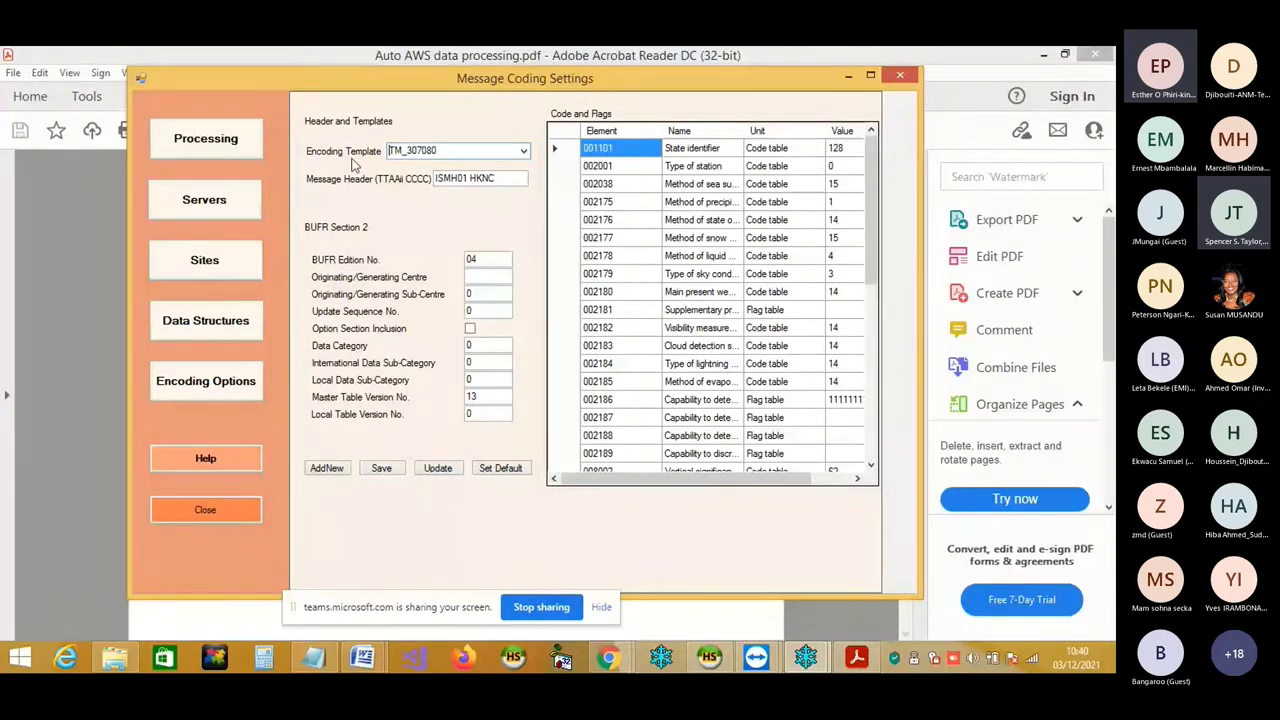
left_click(521, 151)
left_click(433, 165)
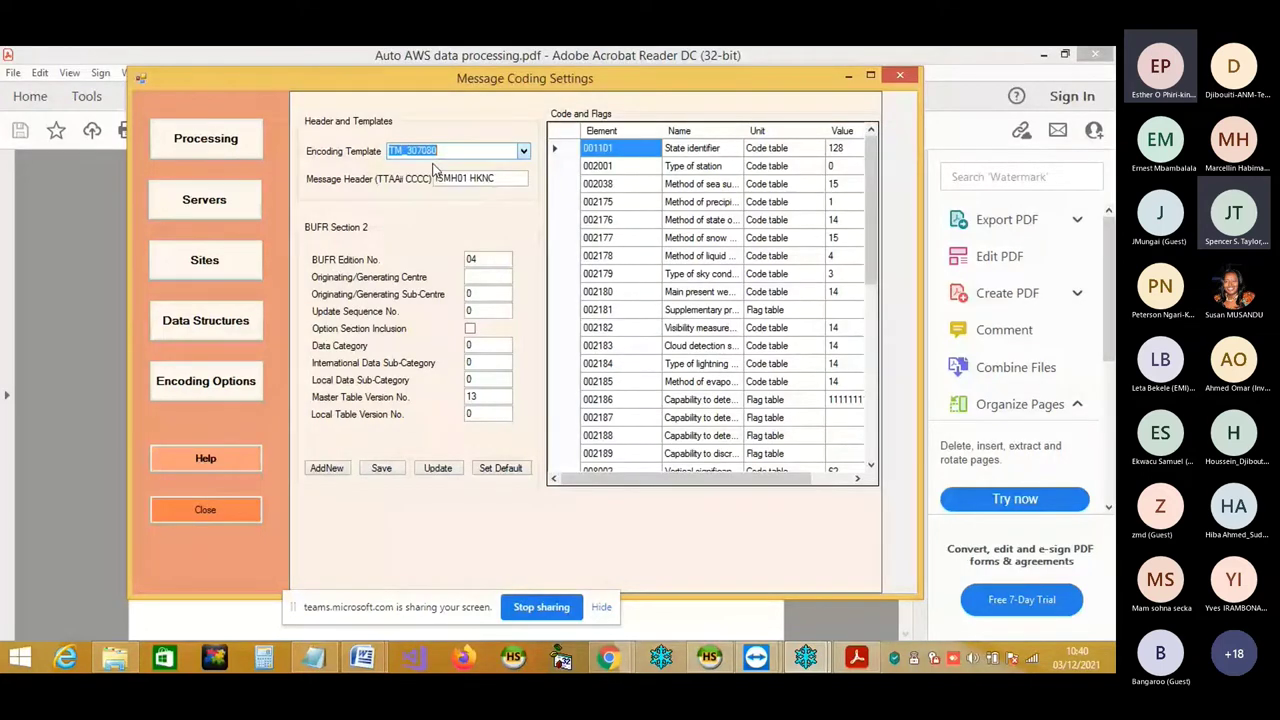
left_click(278, 345)
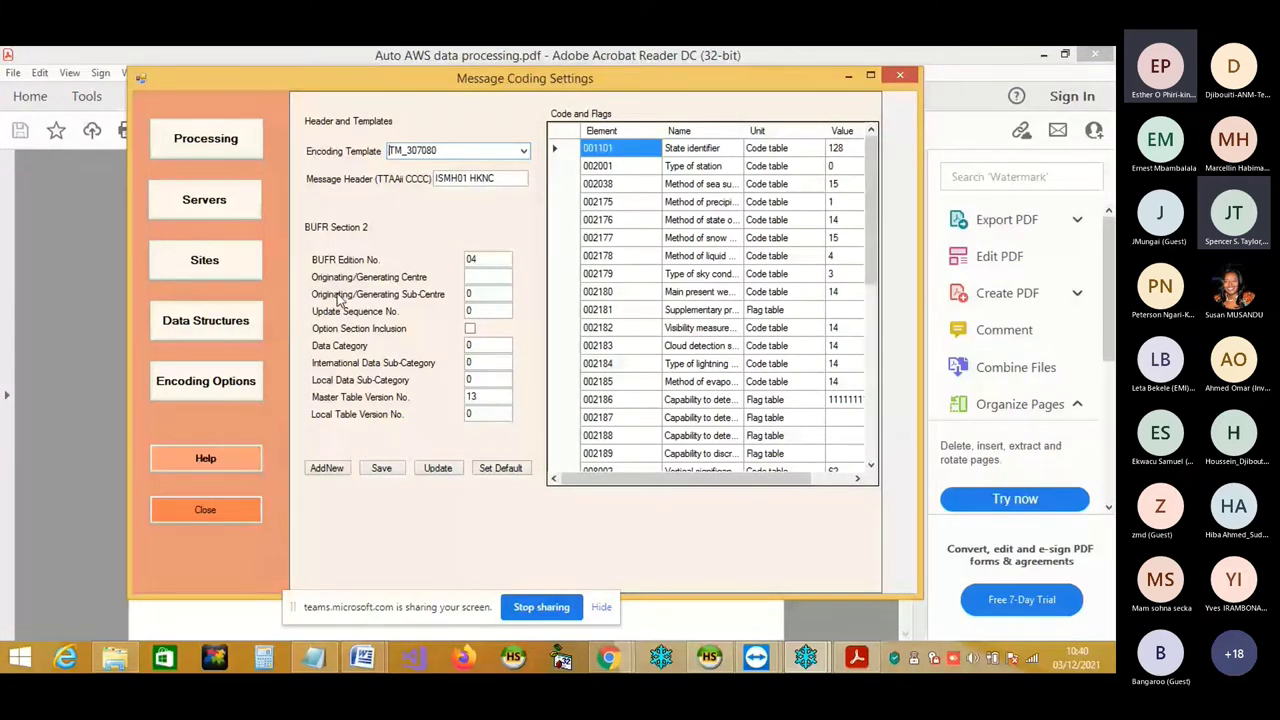
Enter 00014 as the Originating/Generating Centre code, then open the Processing settings.
left_click(476, 277)
type("00")
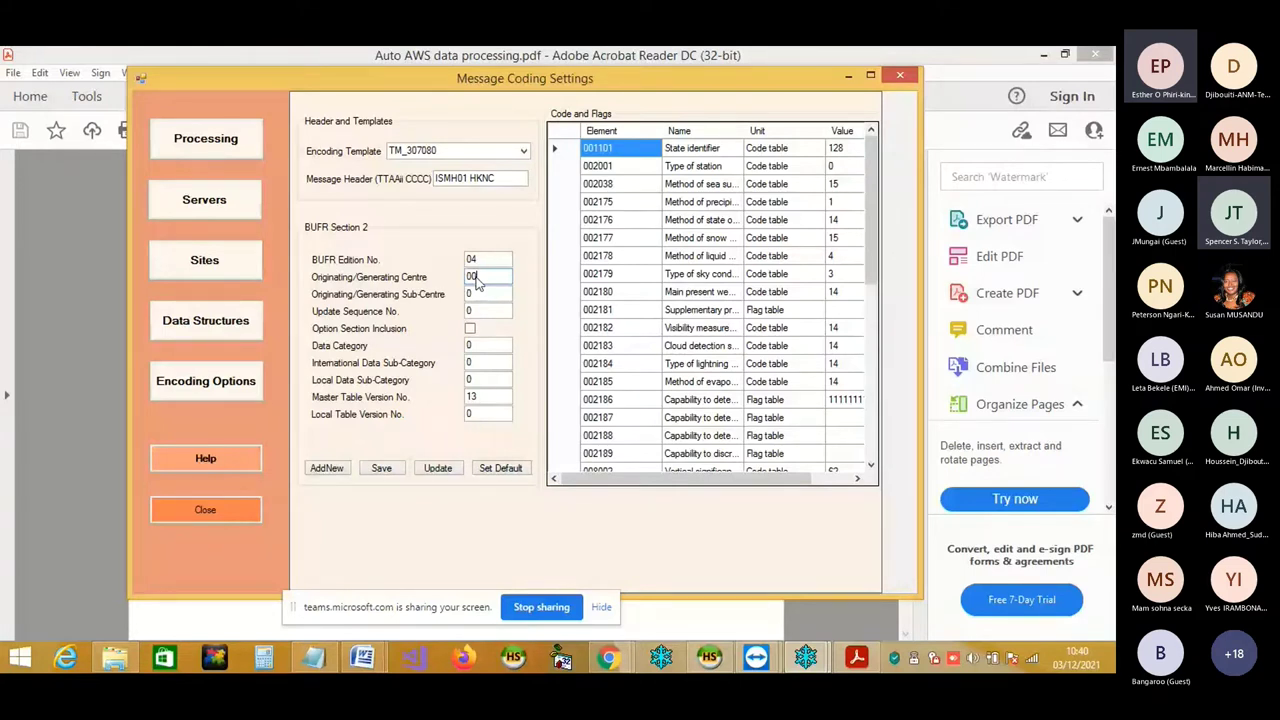
type("14")
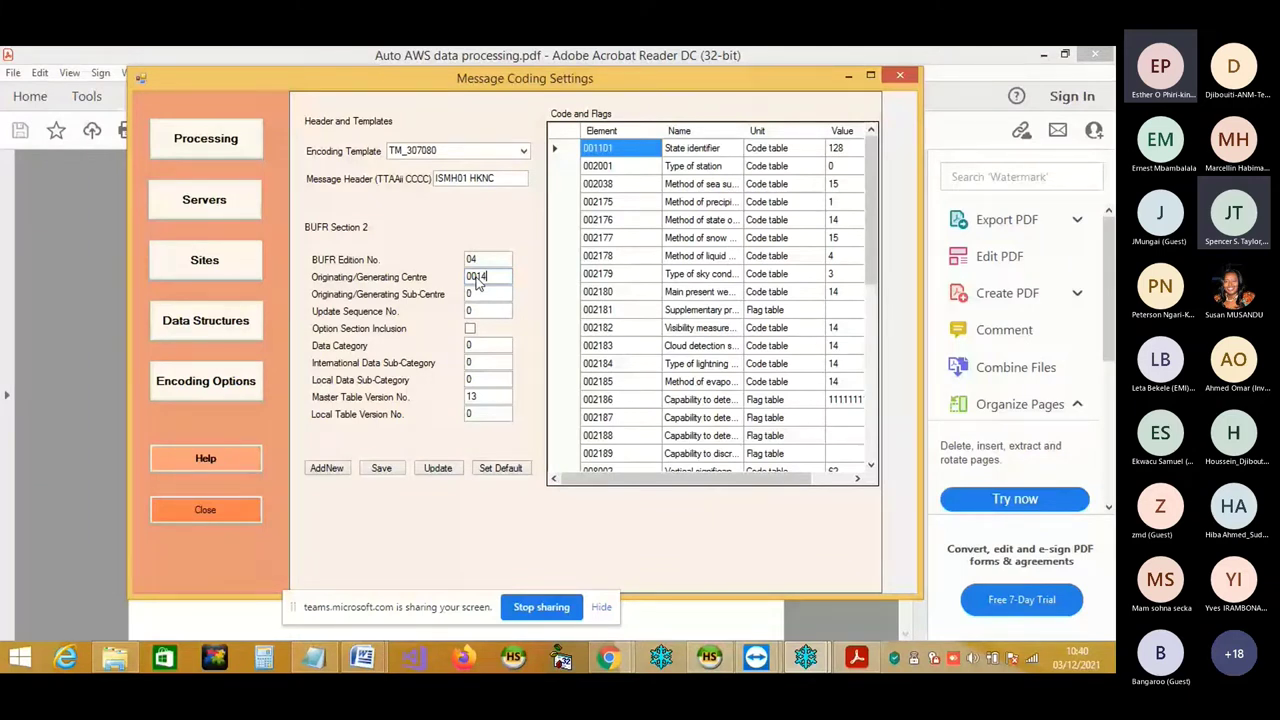
left_click(476, 279)
type("0")
left_click(155, 141)
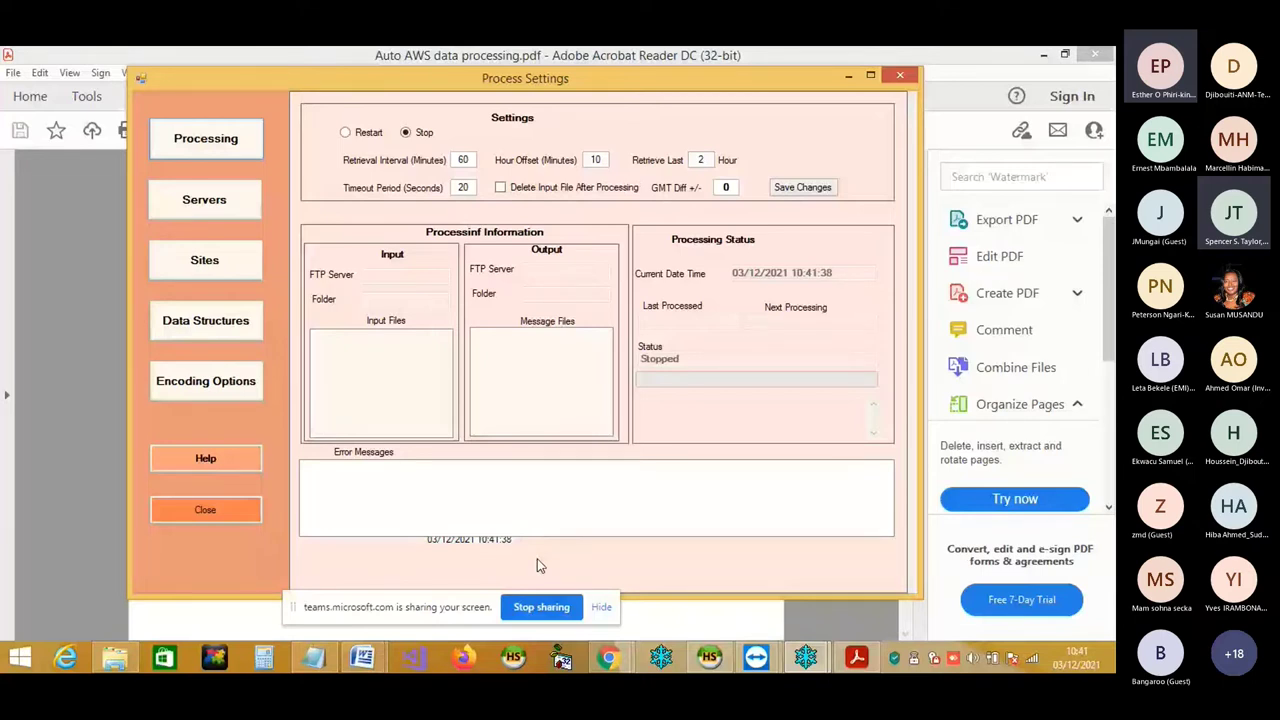
mouse_move(624, 671)
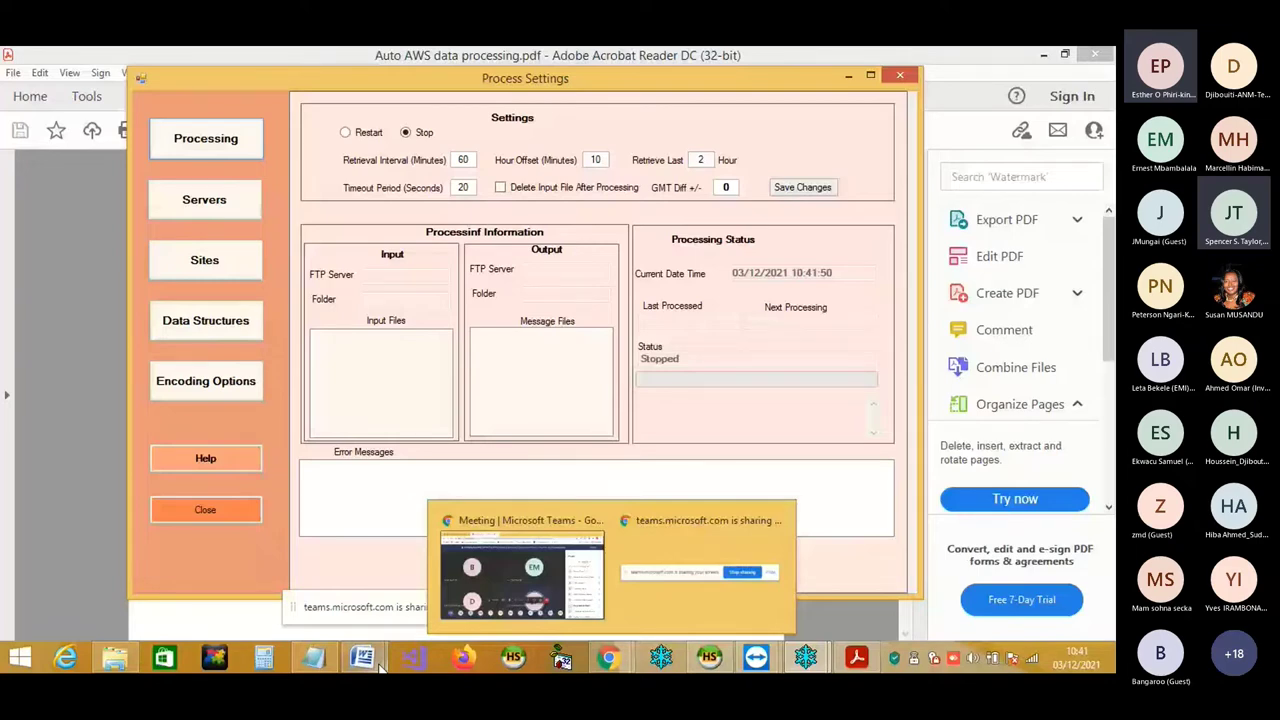
Show the Virtual Climsoft Training for Data Managers - RA1.docx programme, scrolled to its title.
left_click(376, 666)
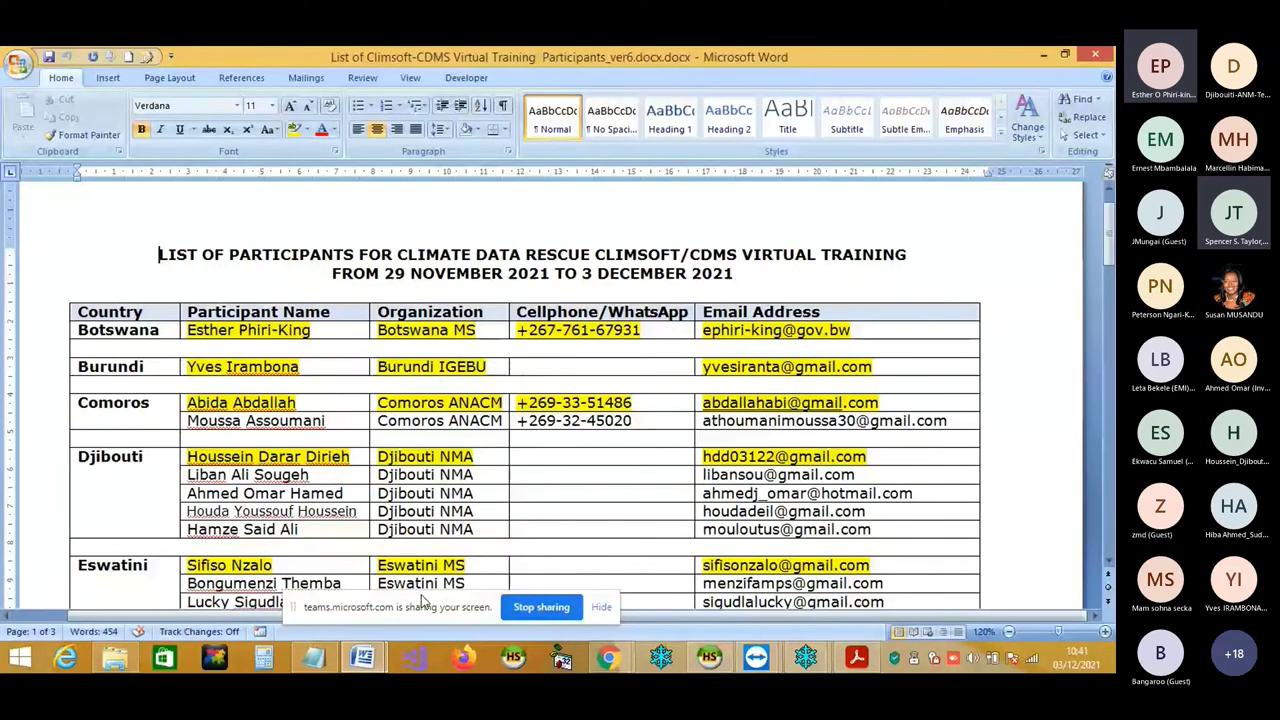
key("alt+Tab")
scroll(409, 469, "up", 3)
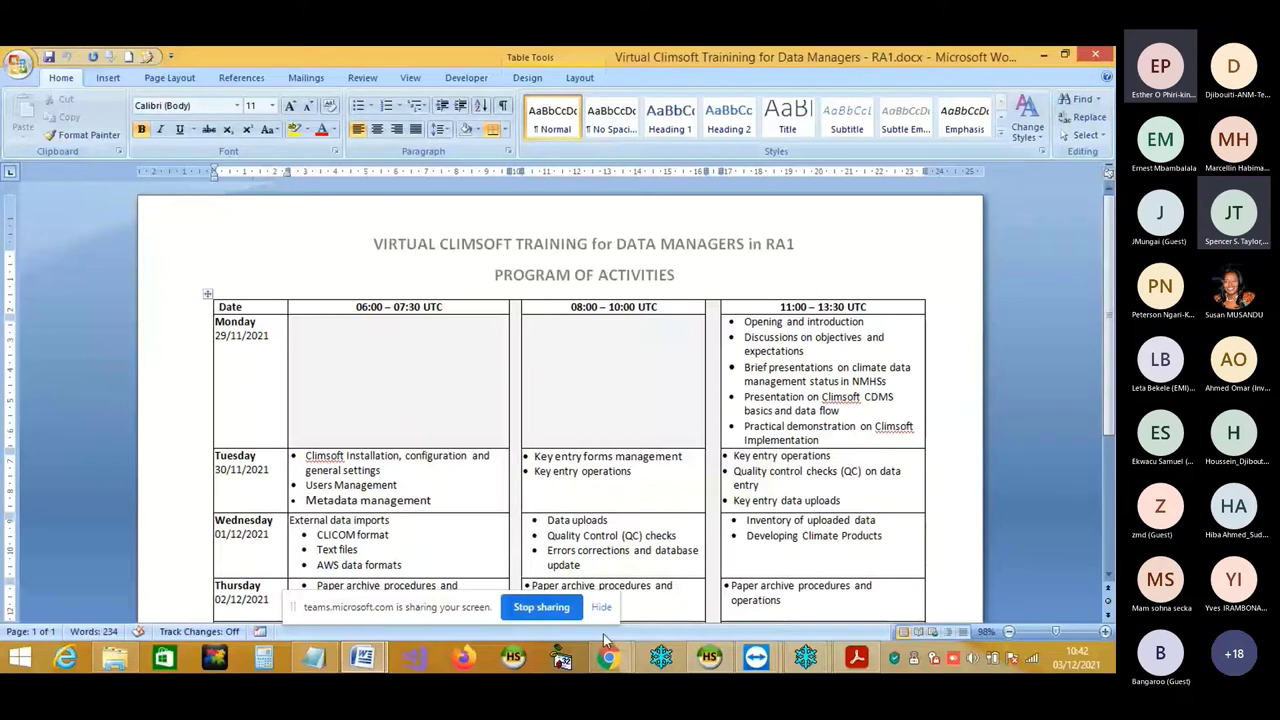
mouse_move(607, 650)
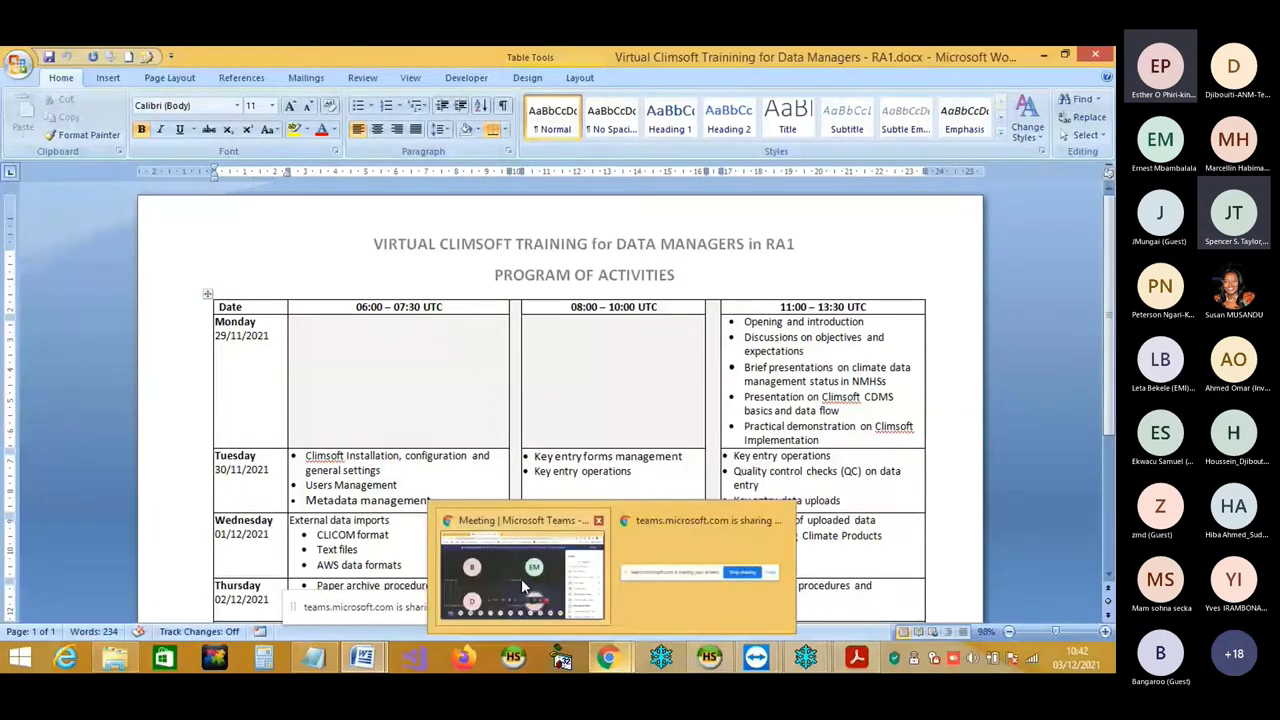
Return to the Teams meeting window listing its 34 participants.
left_click(521, 578)
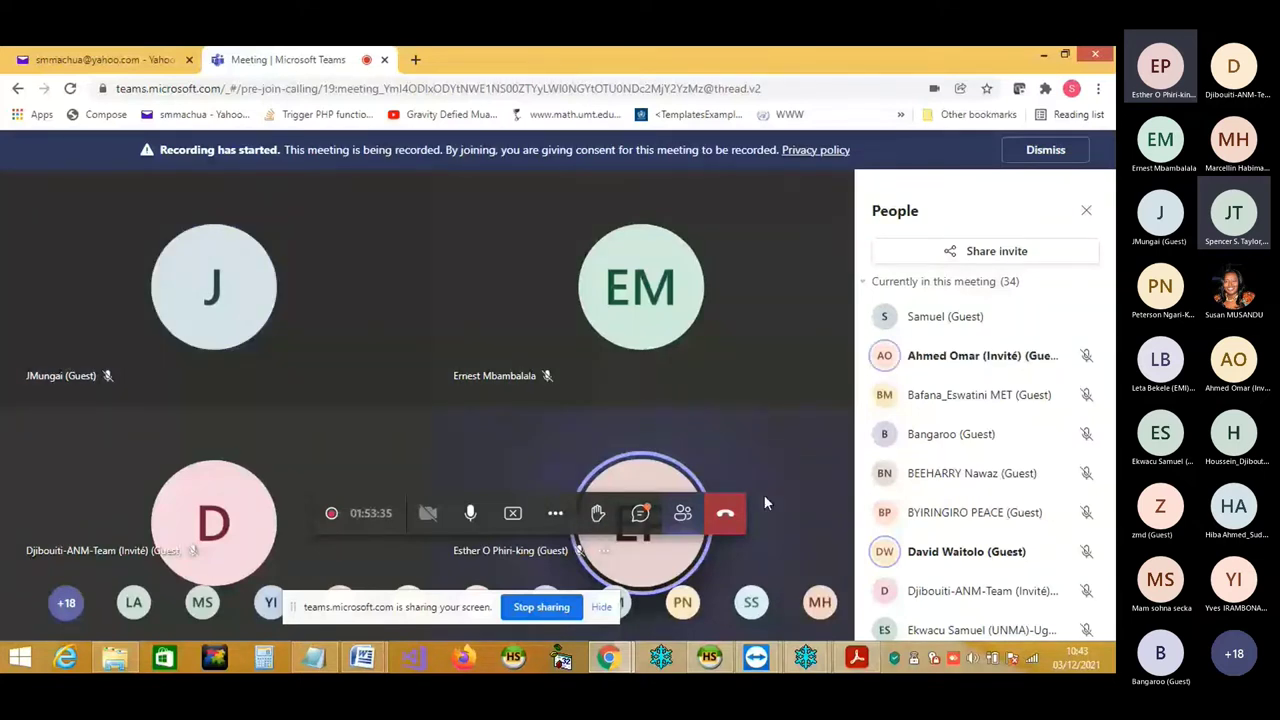
mouse_move(760, 662)
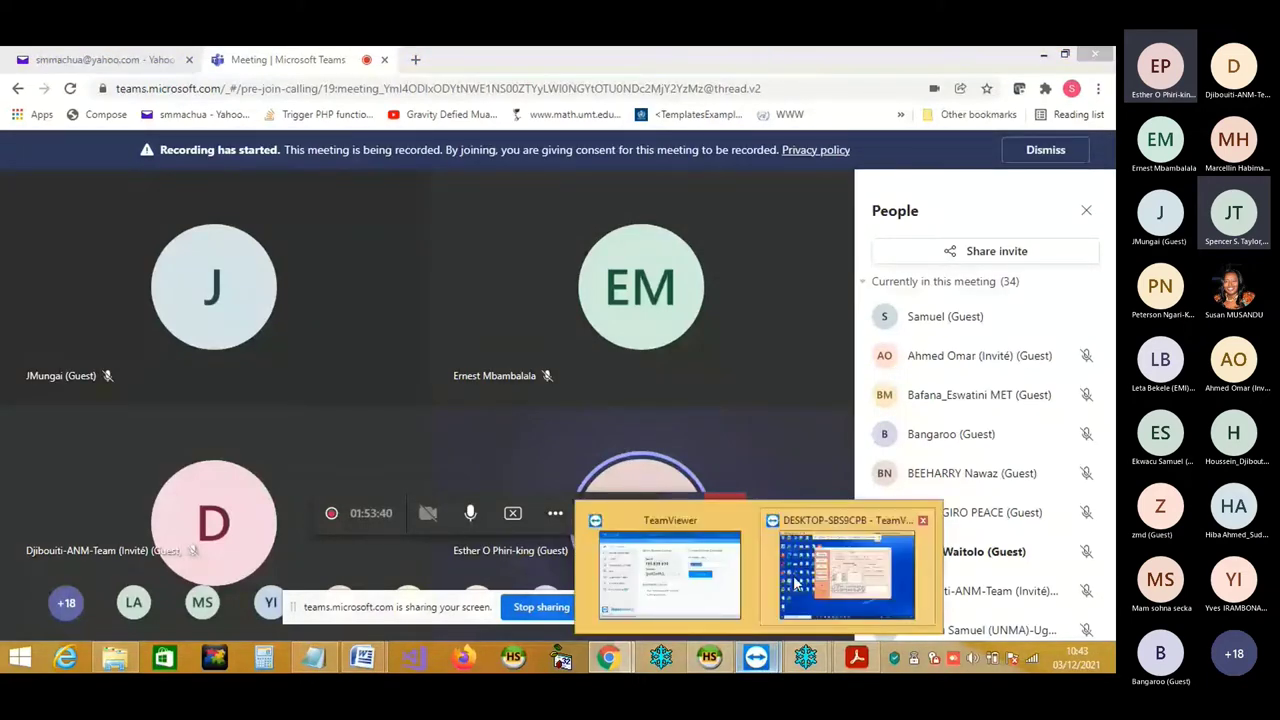
In the TeamViewer session, show the Base Station server settings and focus its localhost FTP Address.
left_click(797, 583)
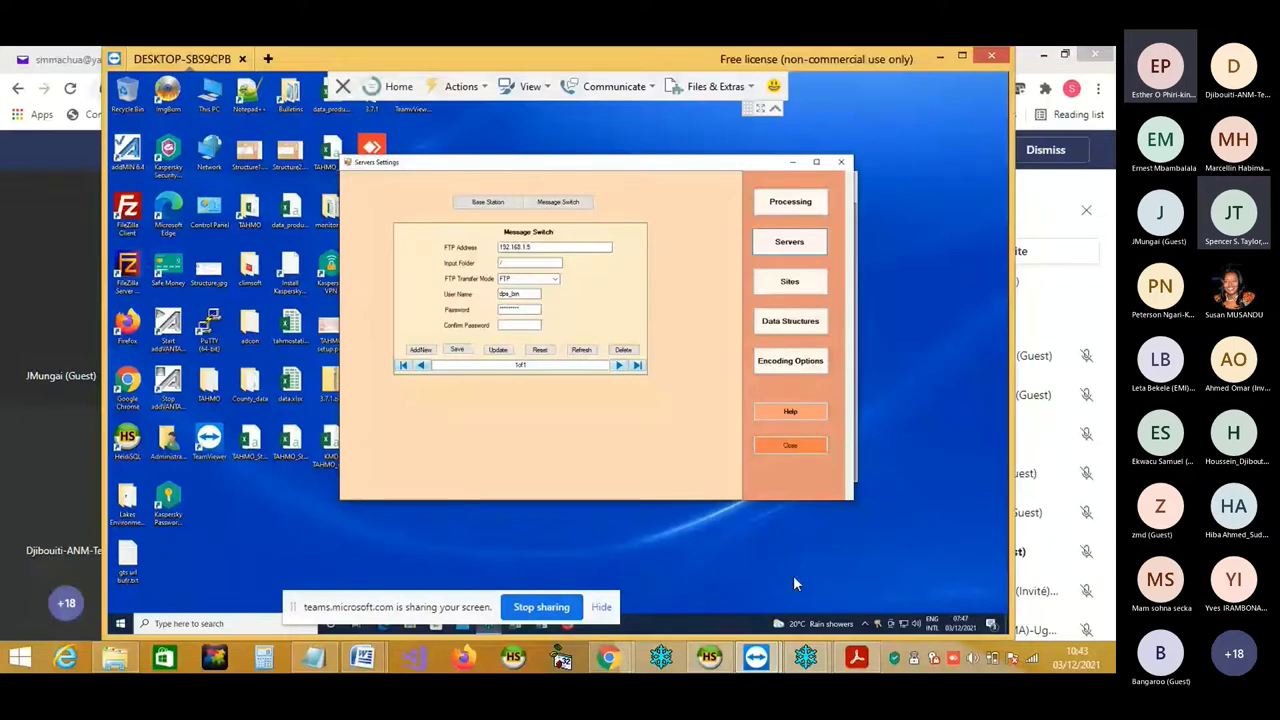
left_click(479, 203)
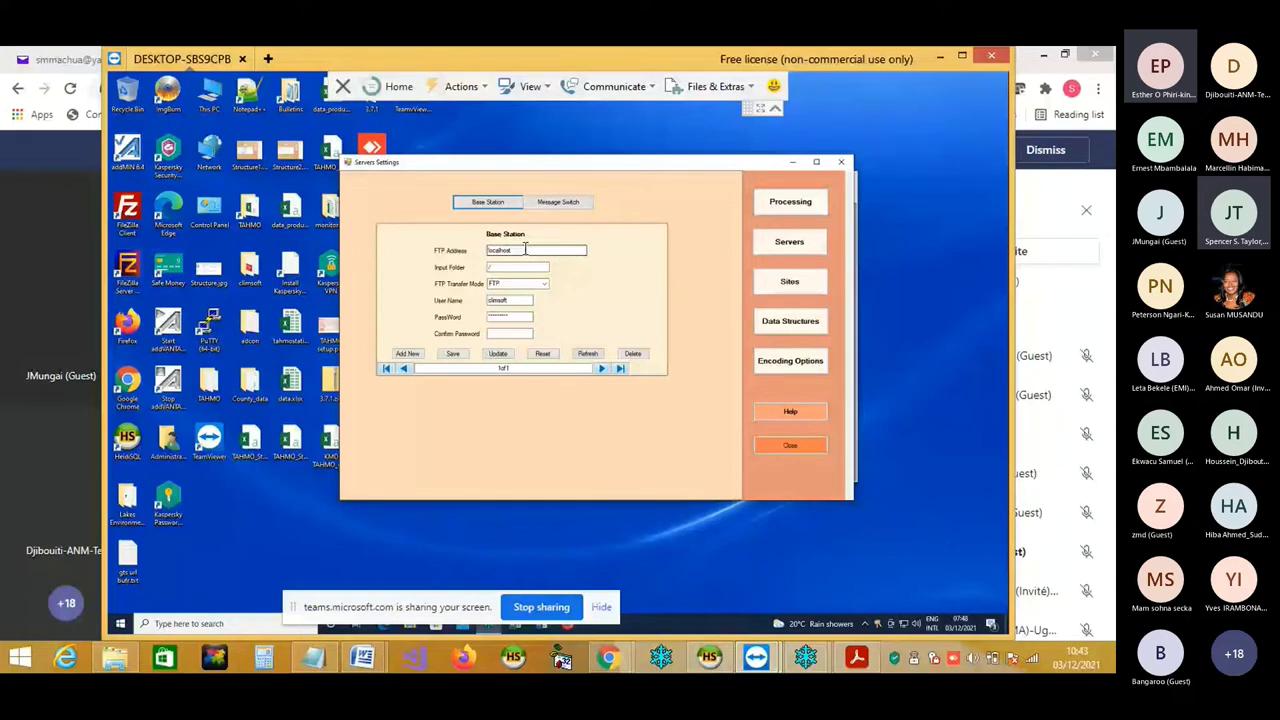
left_click(525, 249)
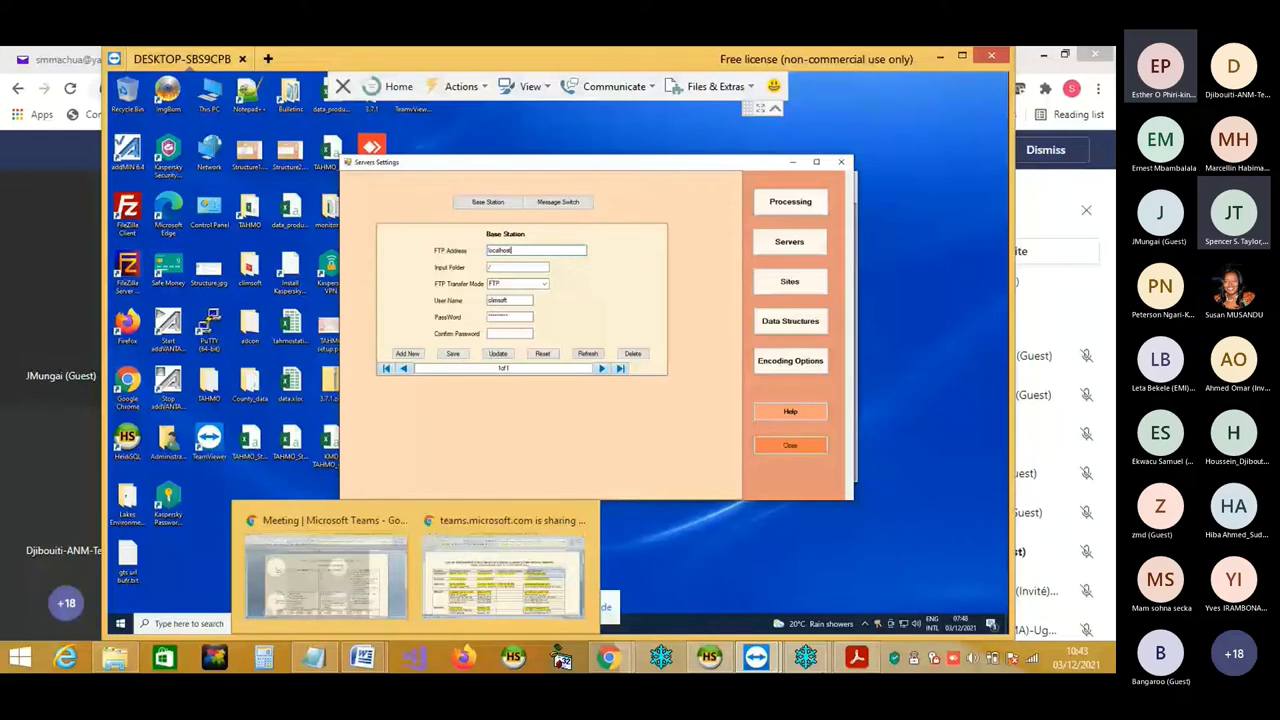
View the AWS processing PDF diagram, then bring Climsoft's Process Settings window back over it.
key("alt+Tab")
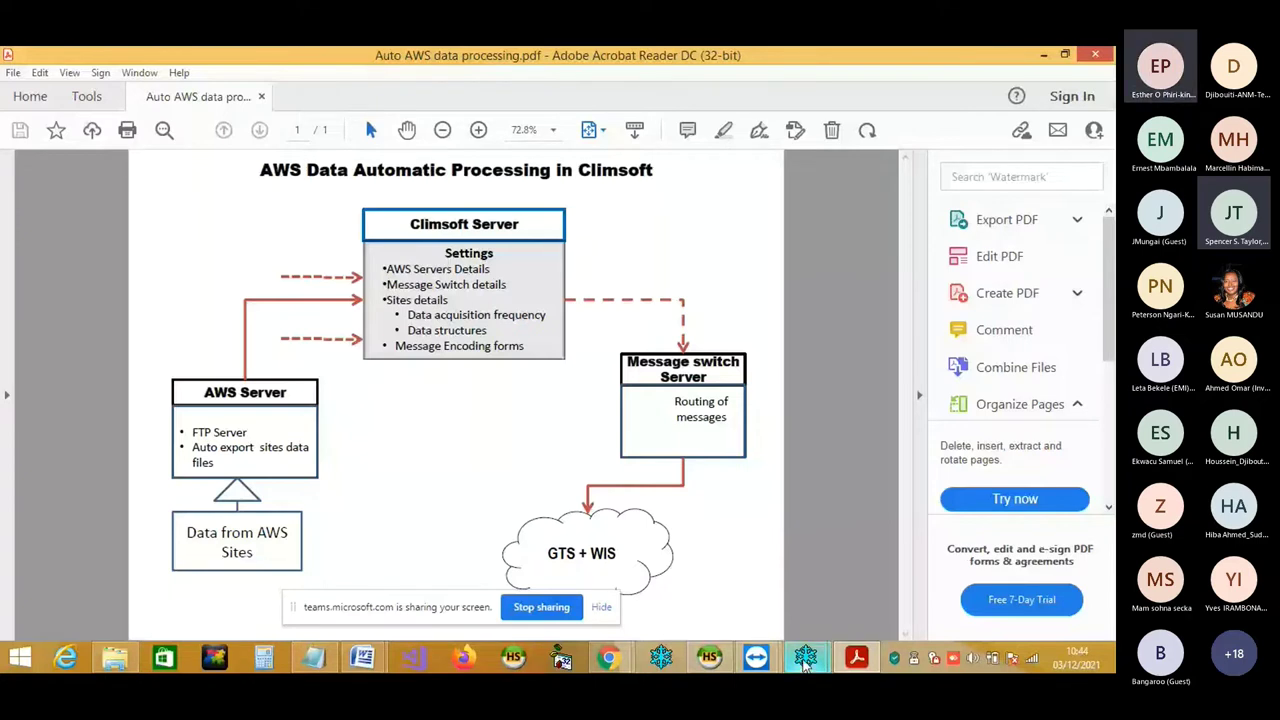
left_click(806, 662)
mouse_move(756, 657)
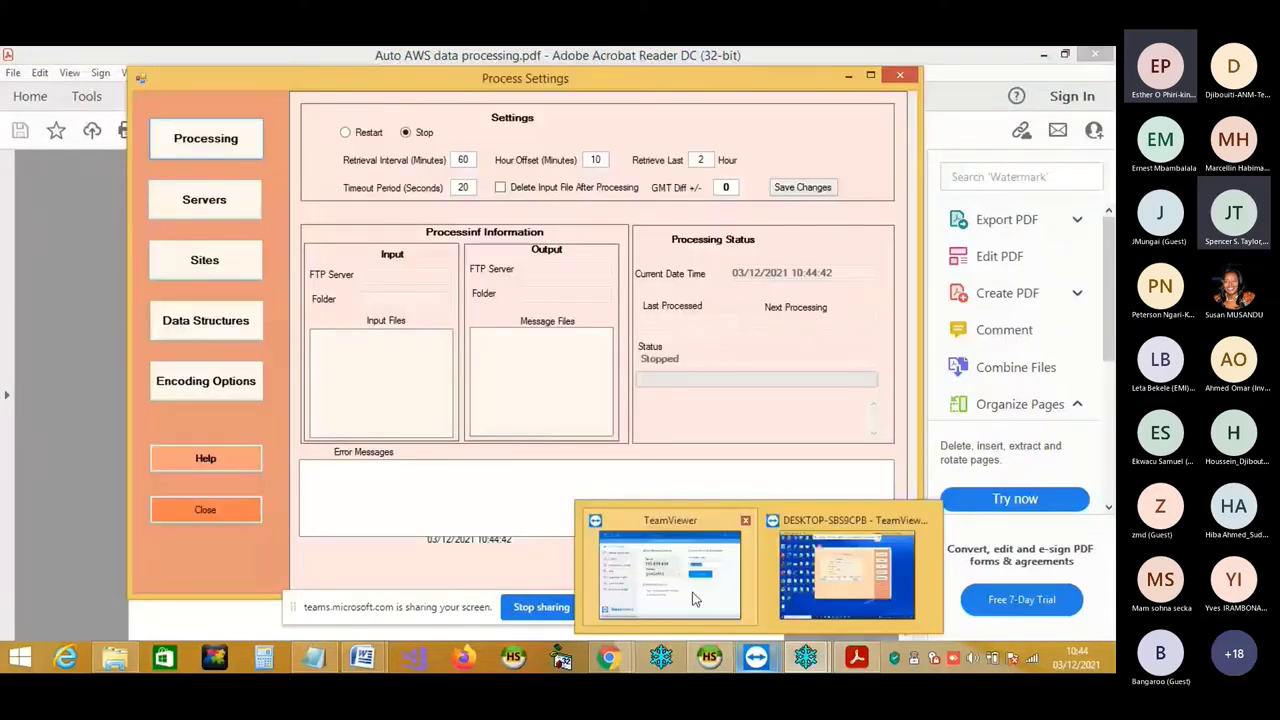
In the remote session, review the Message Switch server settings, then return to Base Station.
left_click(696, 598)
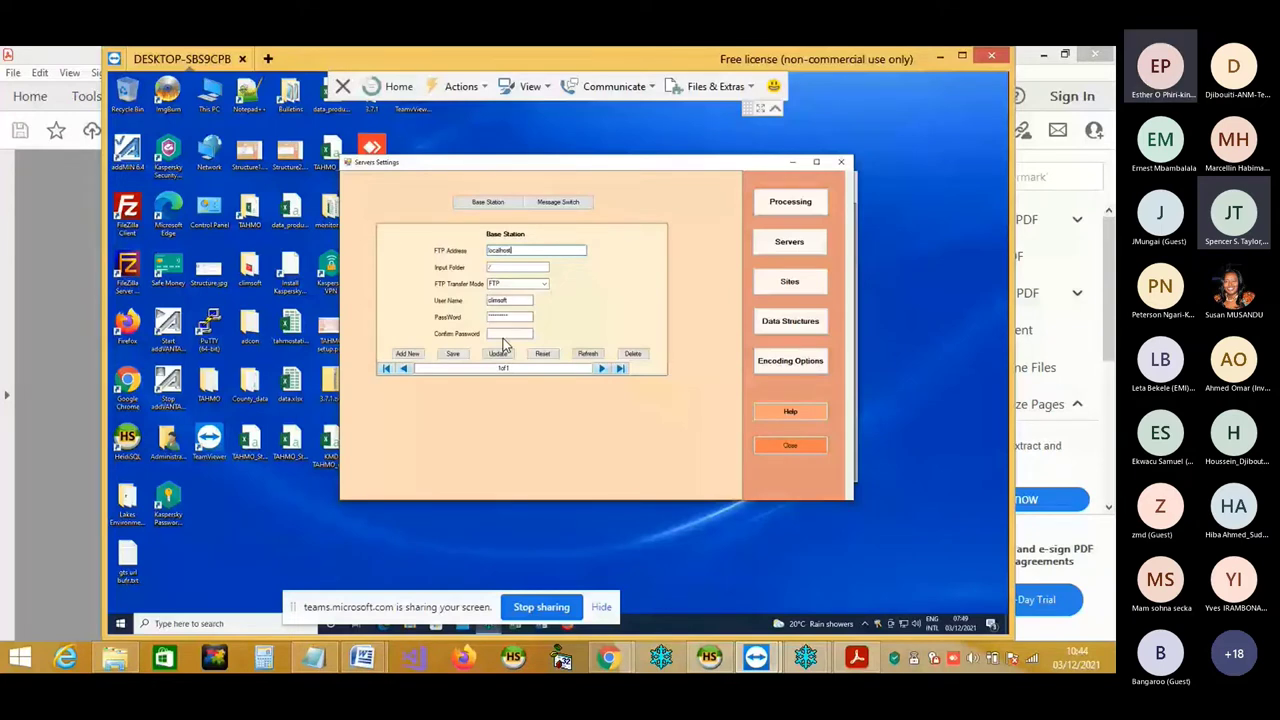
left_click(551, 204)
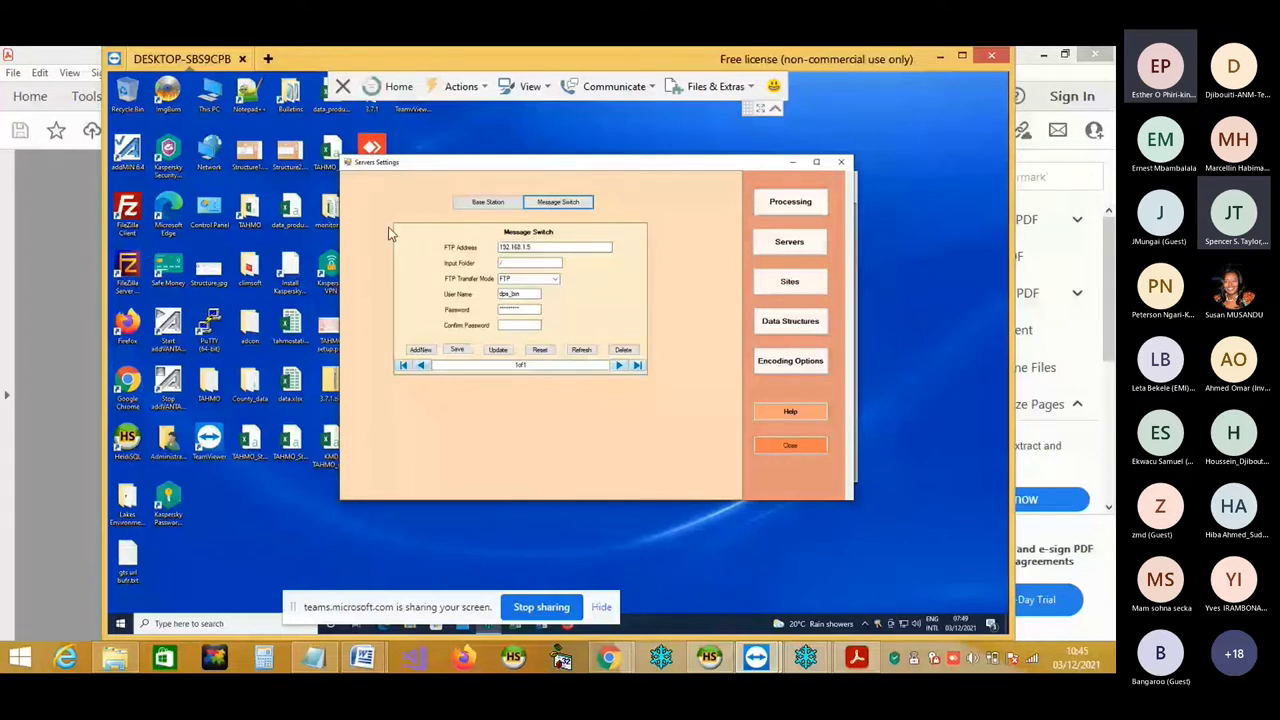
left_click(488, 202)
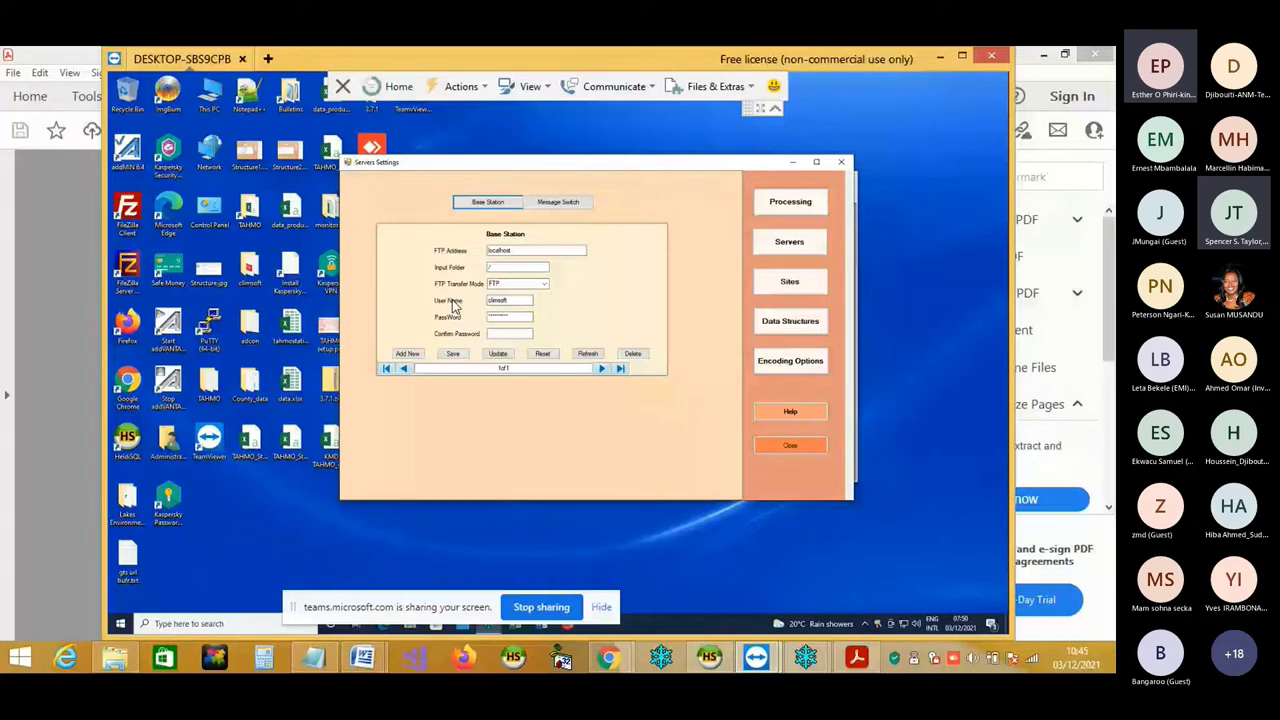
mouse_move(607, 657)
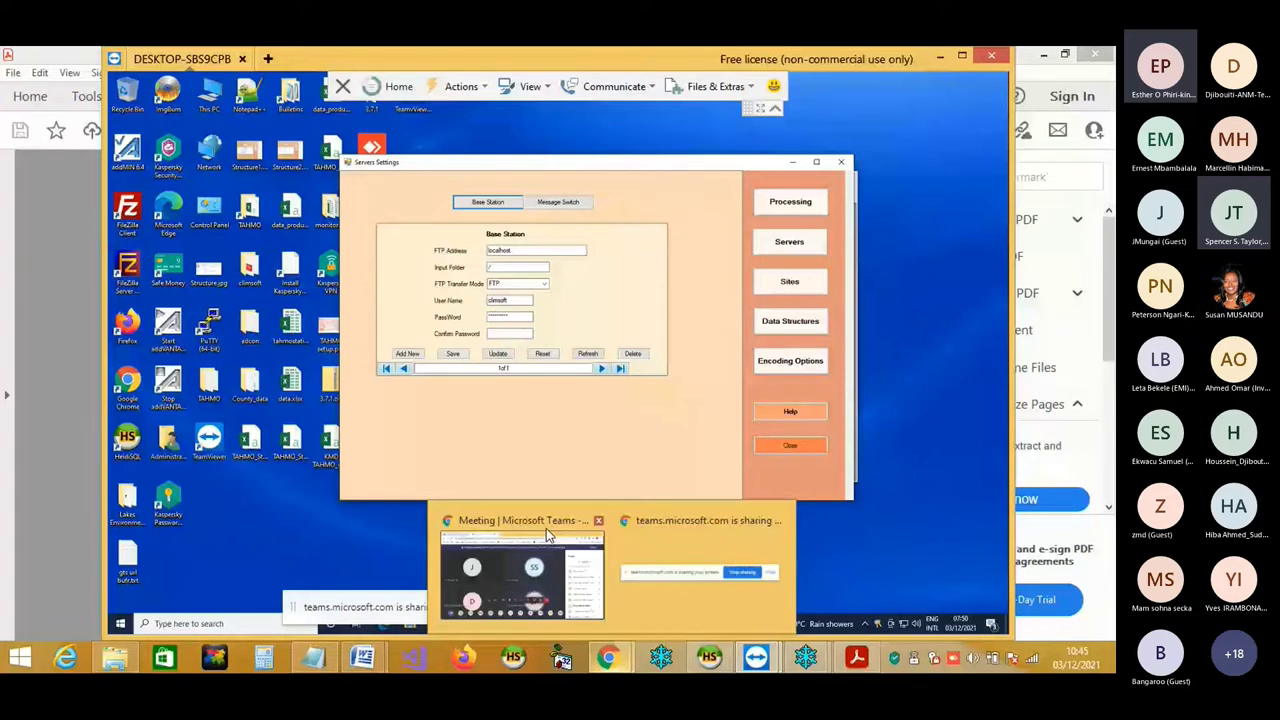
Show the meeting chat instead of the People list and select the guest's posted ID number.
left_click(588, 607)
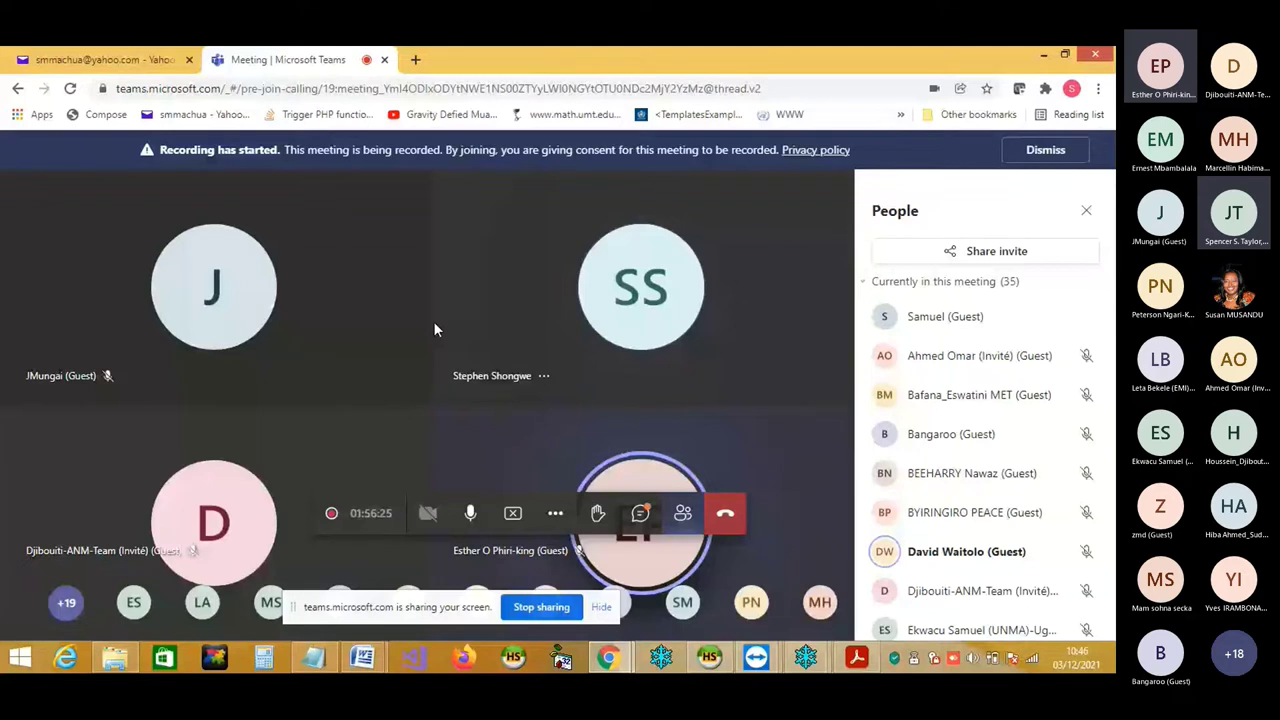
left_click(641, 514)
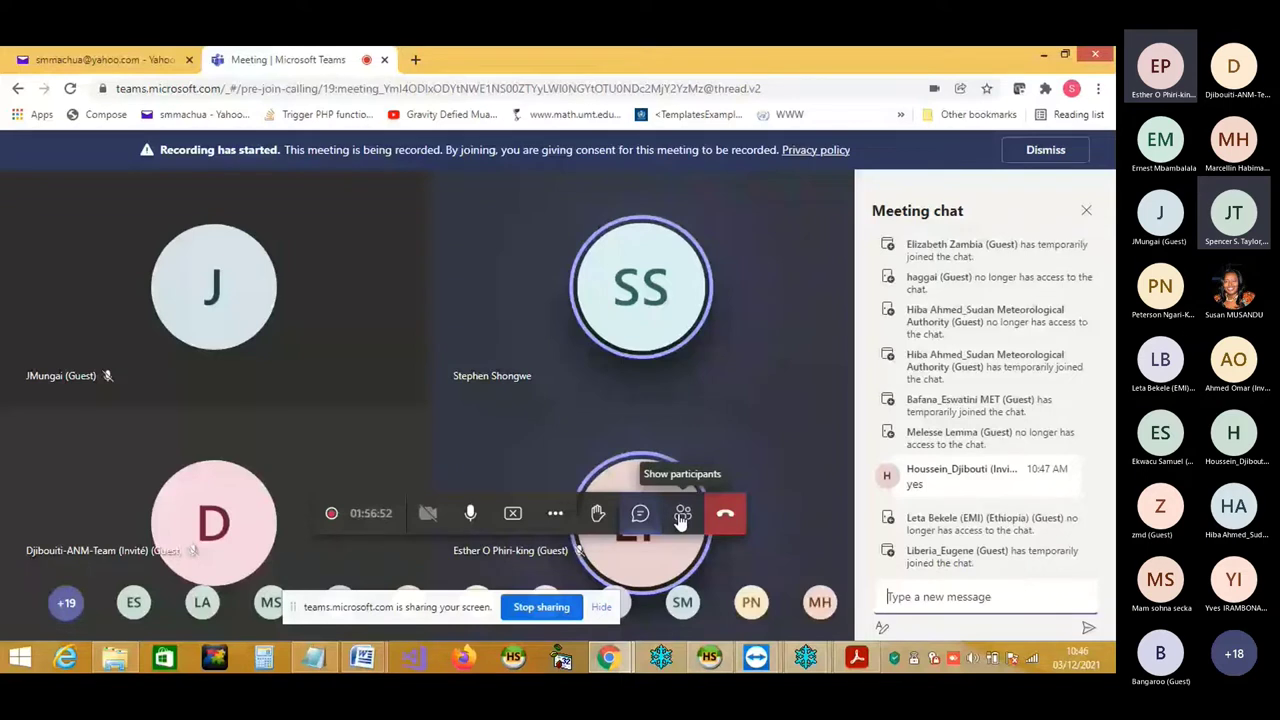
left_click(683, 516)
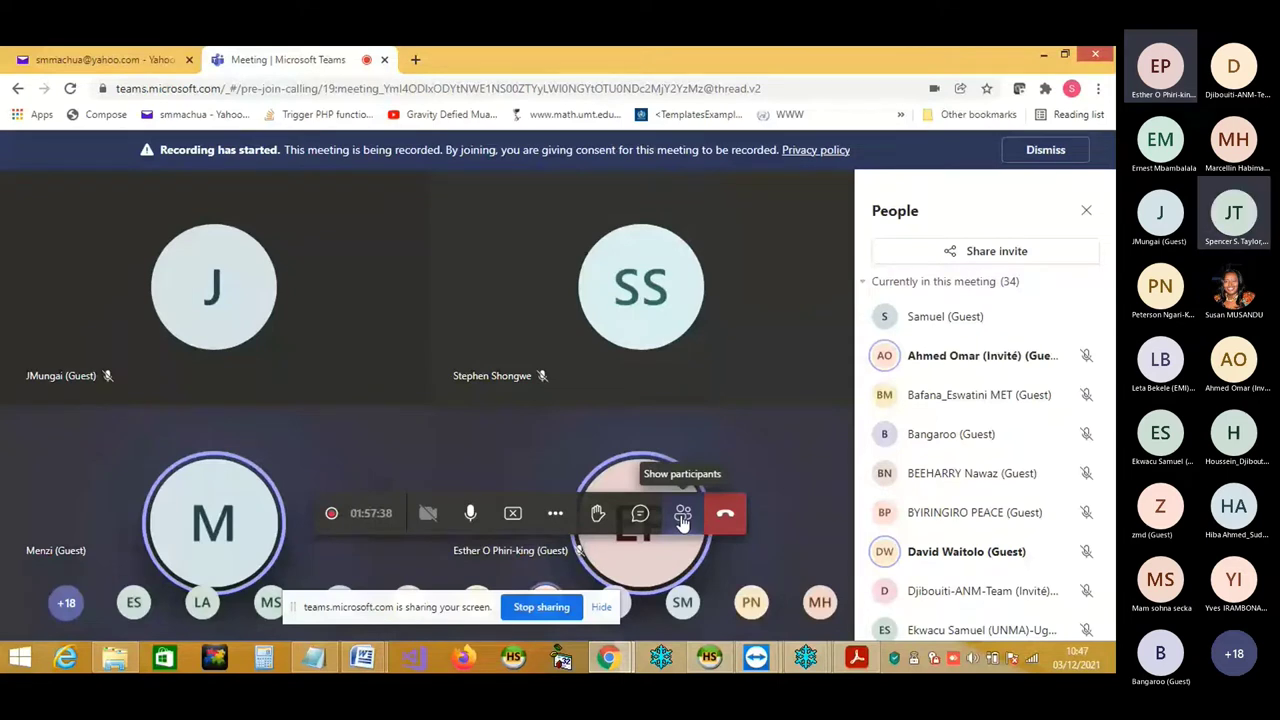
scroll(1000, 450, "down", 4)
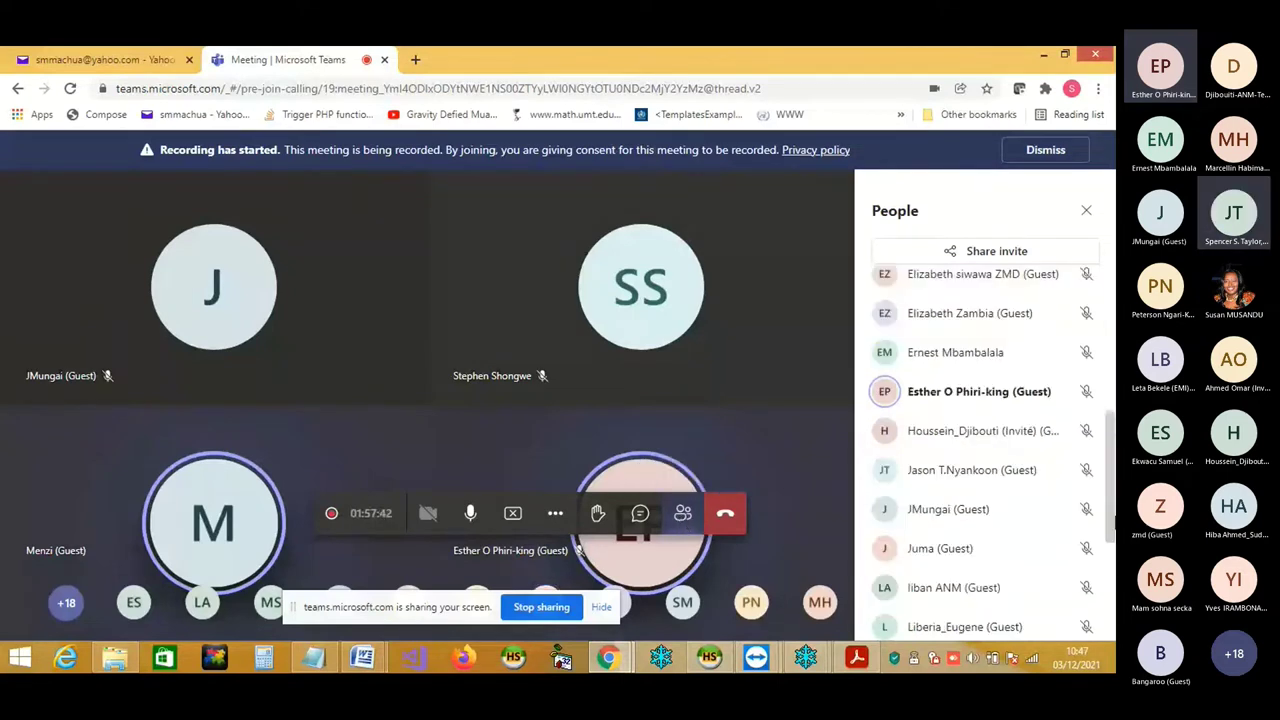
scroll(985, 450, "down", 3)
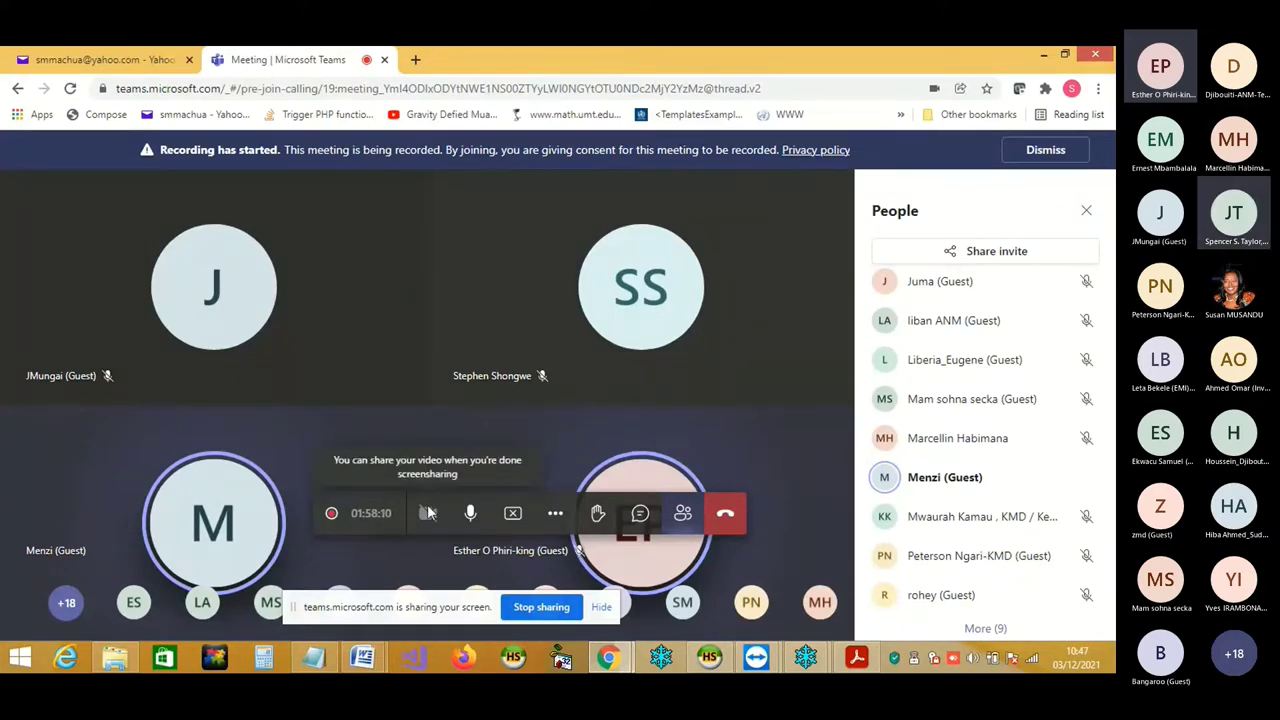
left_click(643, 514)
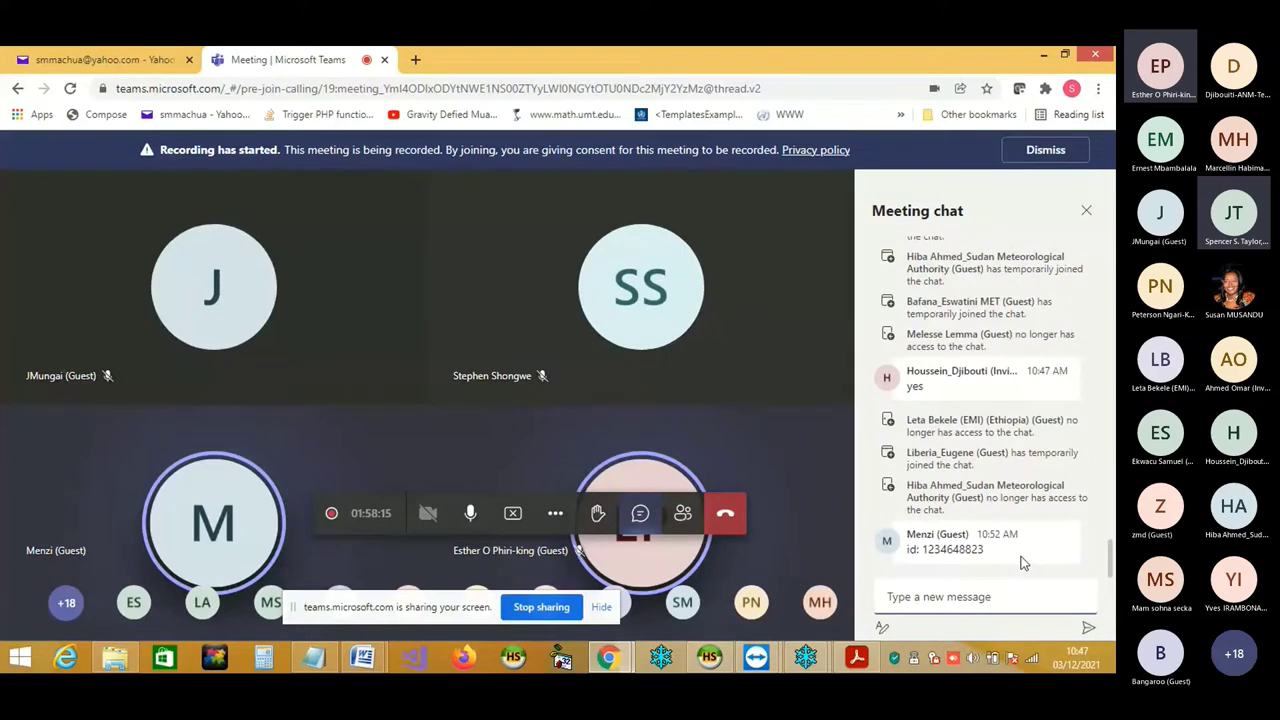
left_click_drag(1022, 563, 924, 556)
key("ctrl+c")
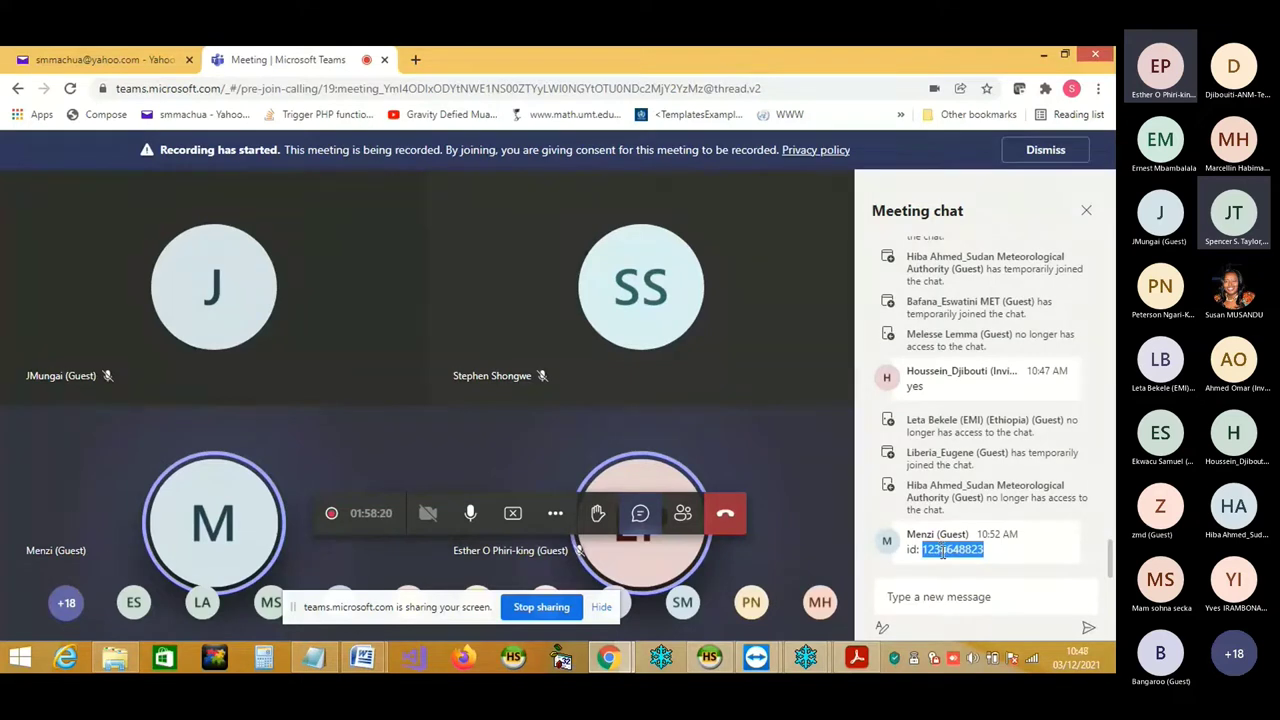
Copy the remote ID from the chat and paste it on a new line under Eswatini in connections.txt.
right_click(941, 553)
left_click(924, 451)
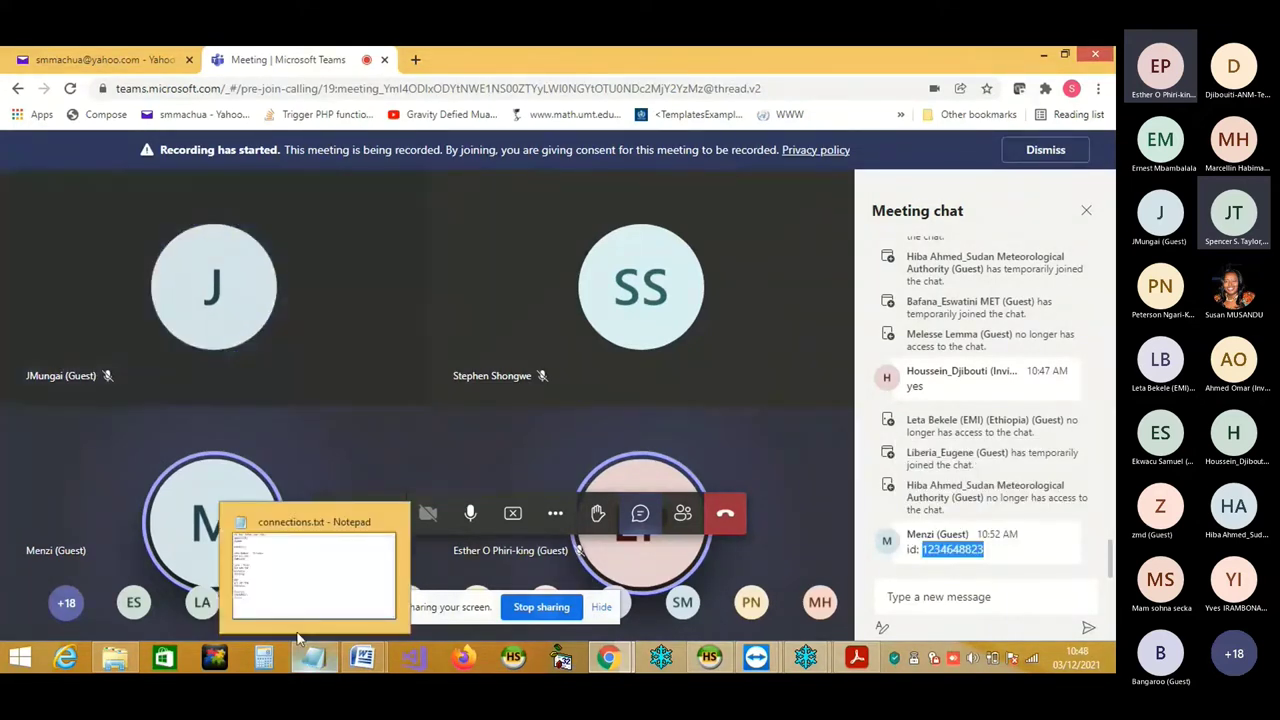
left_click(298, 637)
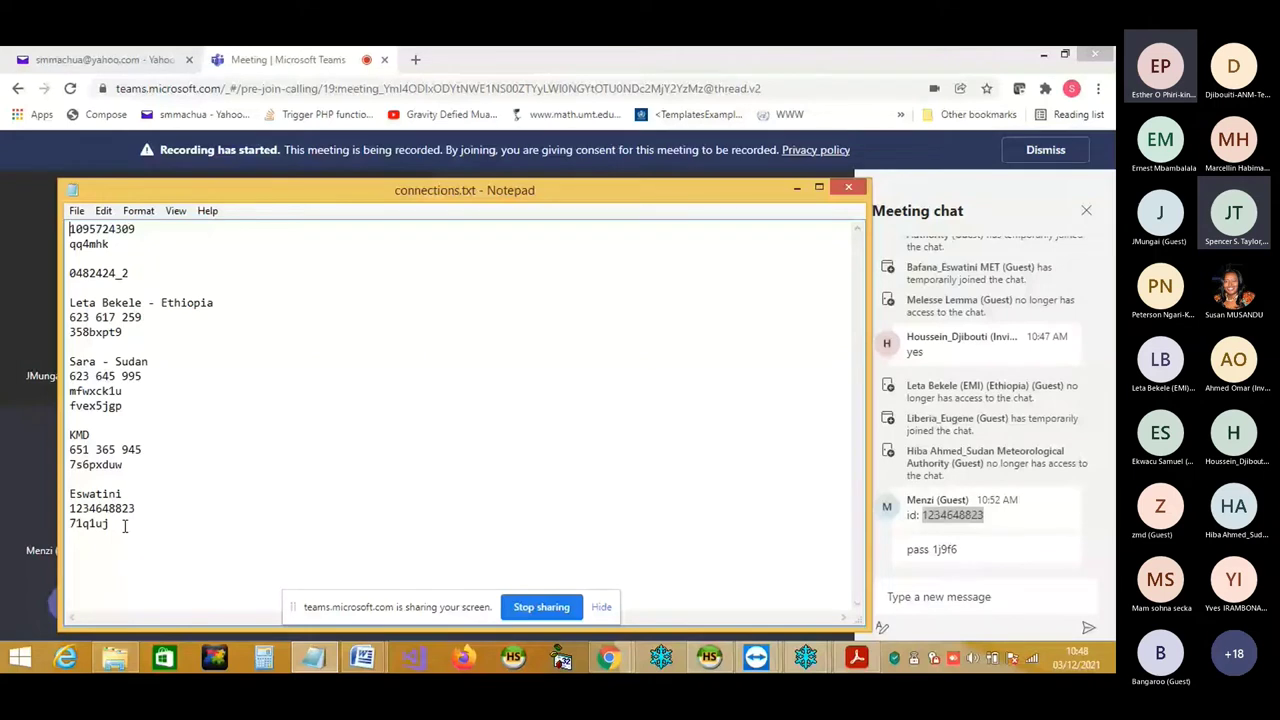
left_click(70, 523)
key("Return")
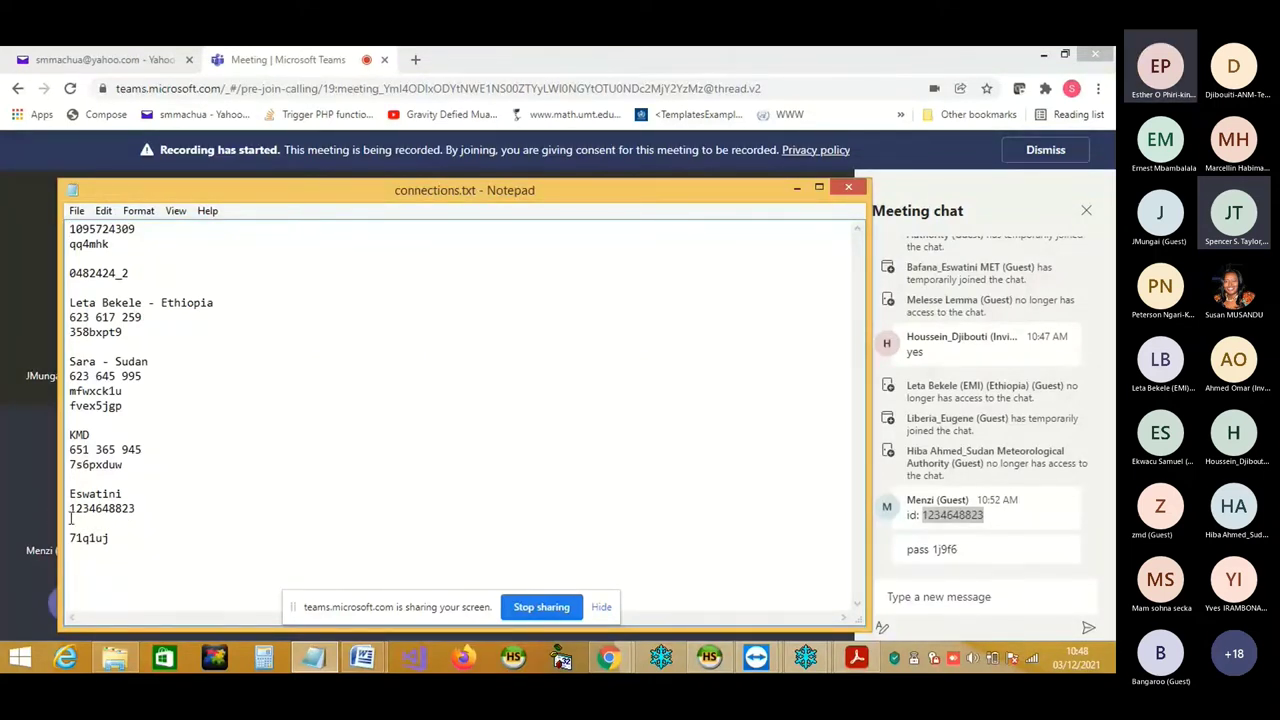
right_click(71, 519)
left_click(109, 362)
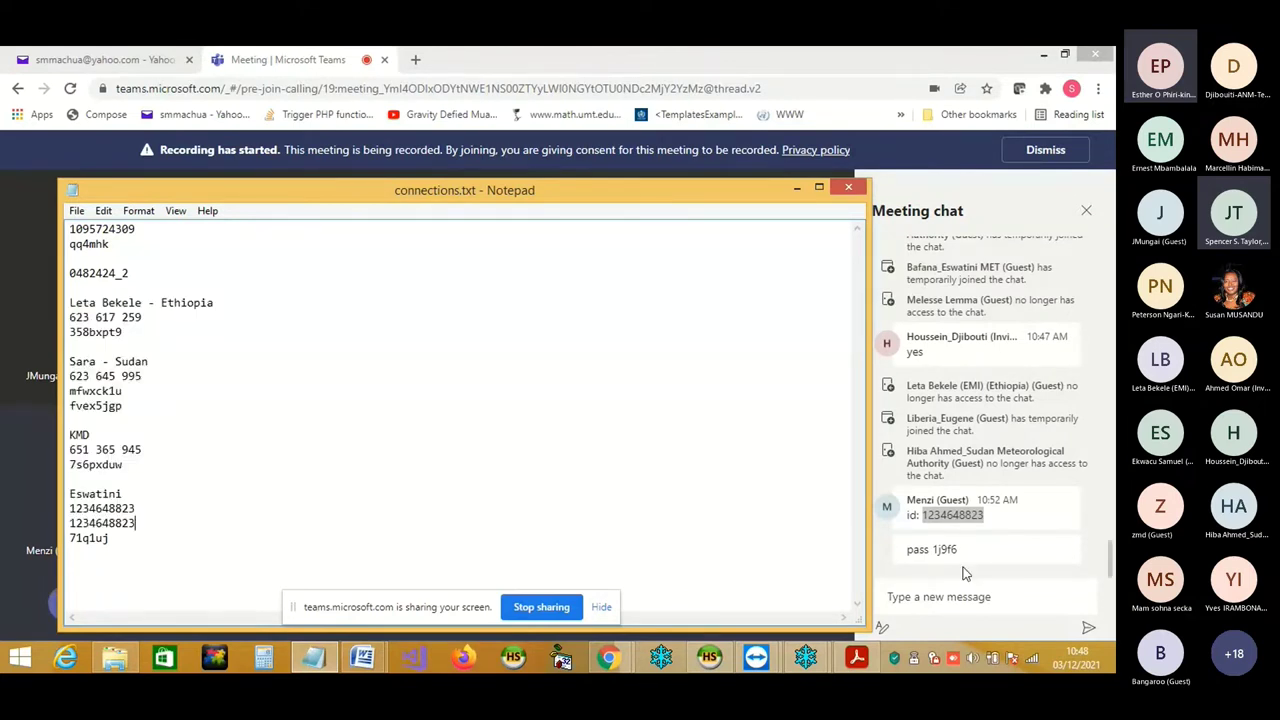
Replace the duplicate ID and old password lines with the new password from the chat.
left_click(960, 554)
left_click_drag(960, 554, 936, 553)
key("ctrl+c")
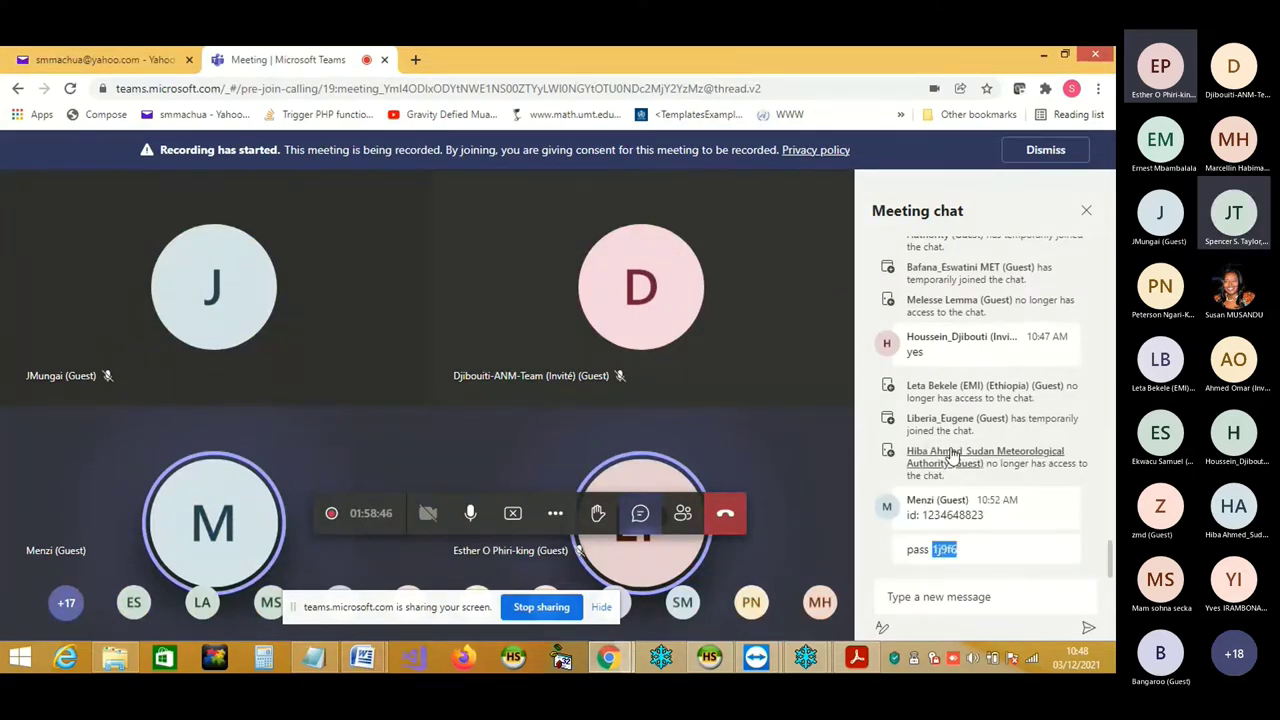
left_click(316, 662)
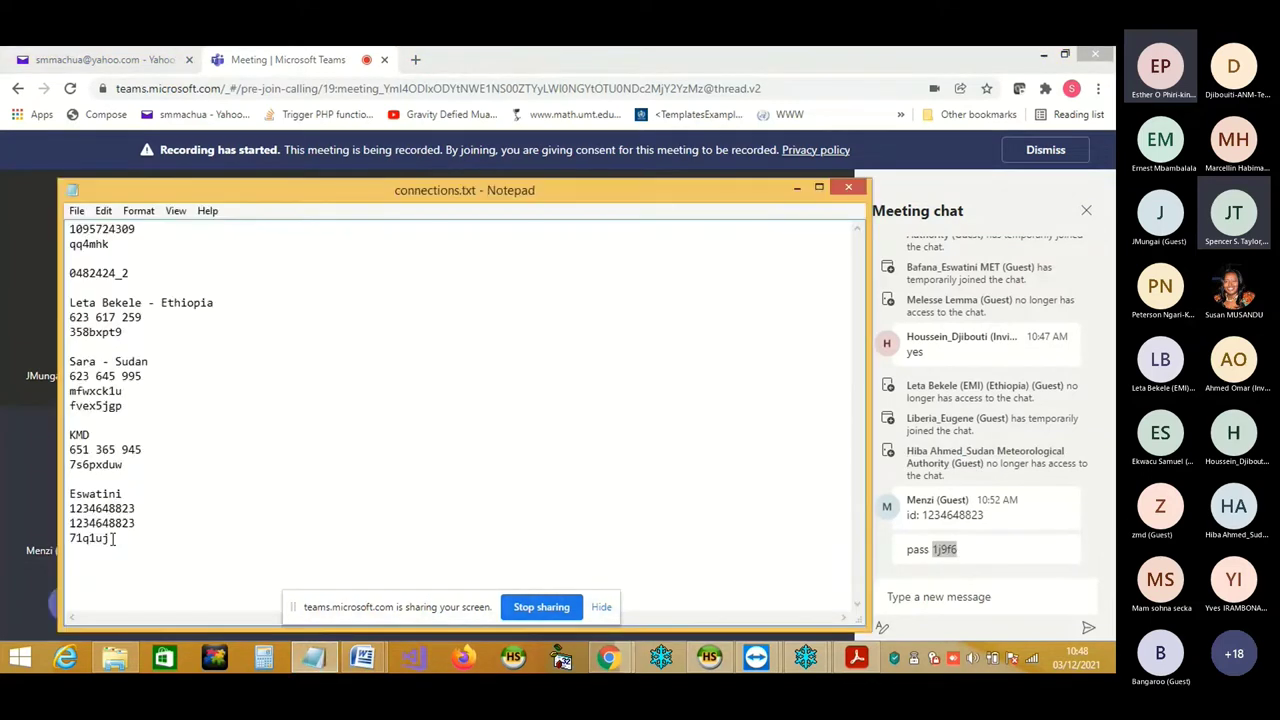
left_click_drag(113, 538, 85, 523)
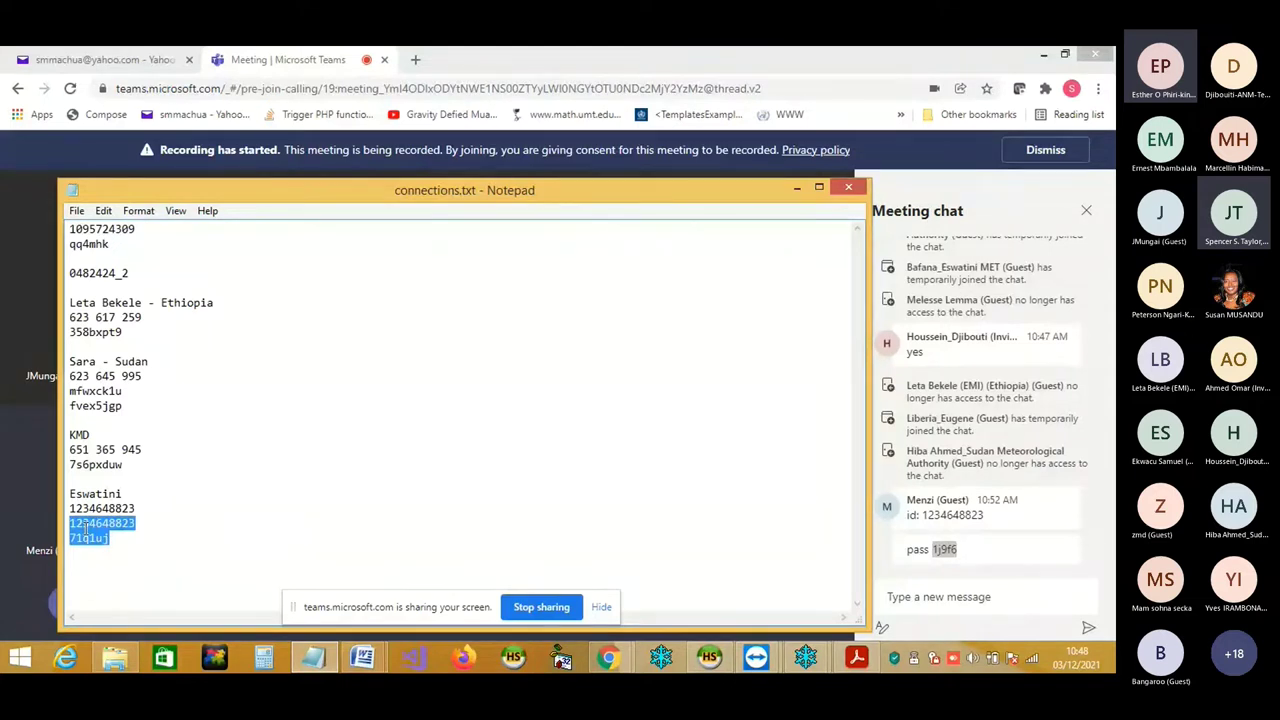
right_click(85, 523)
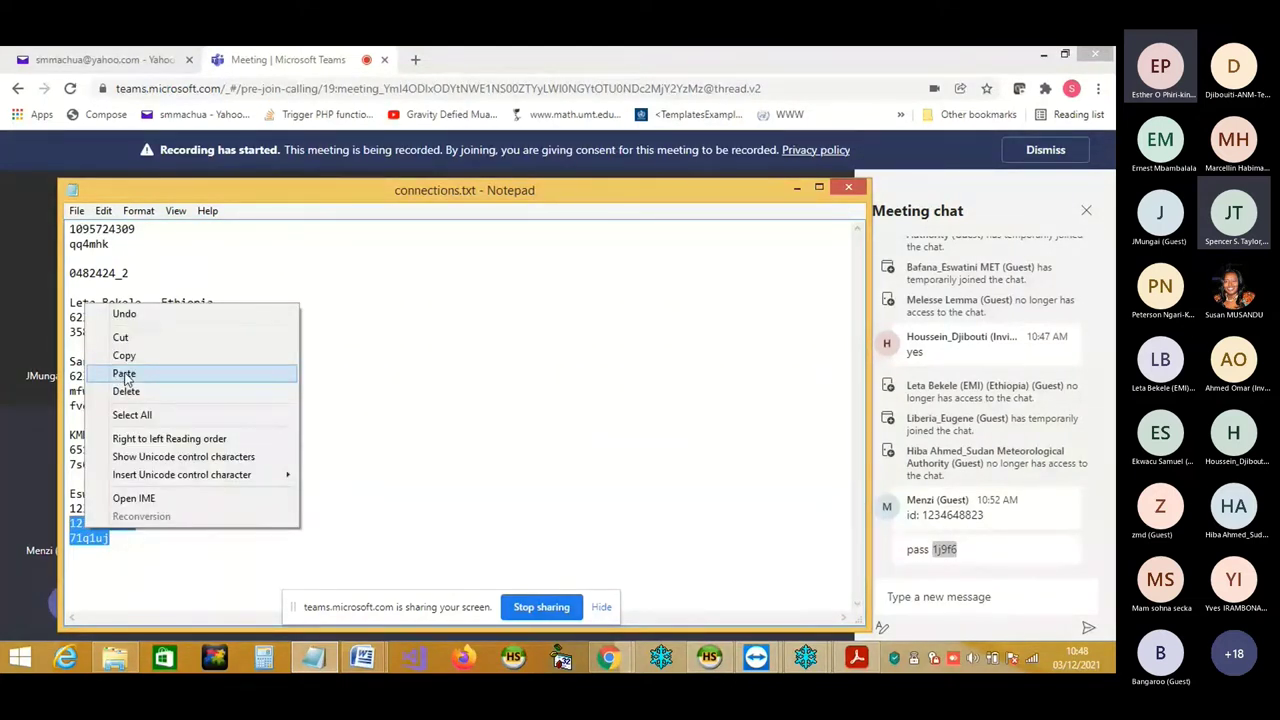
left_click(124, 374)
Copy the Eswatini remote ID from connections.txt.
mouse_move(613, 641)
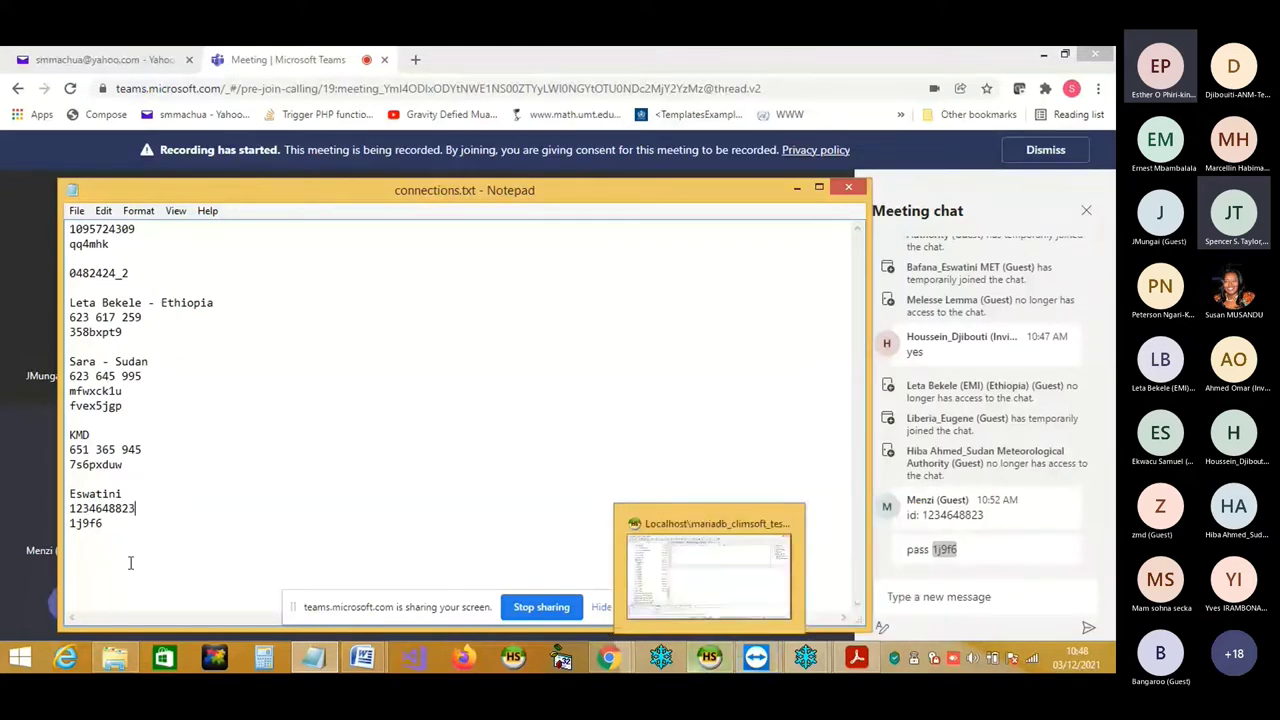
double_click(99, 510)
right_click(99, 511)
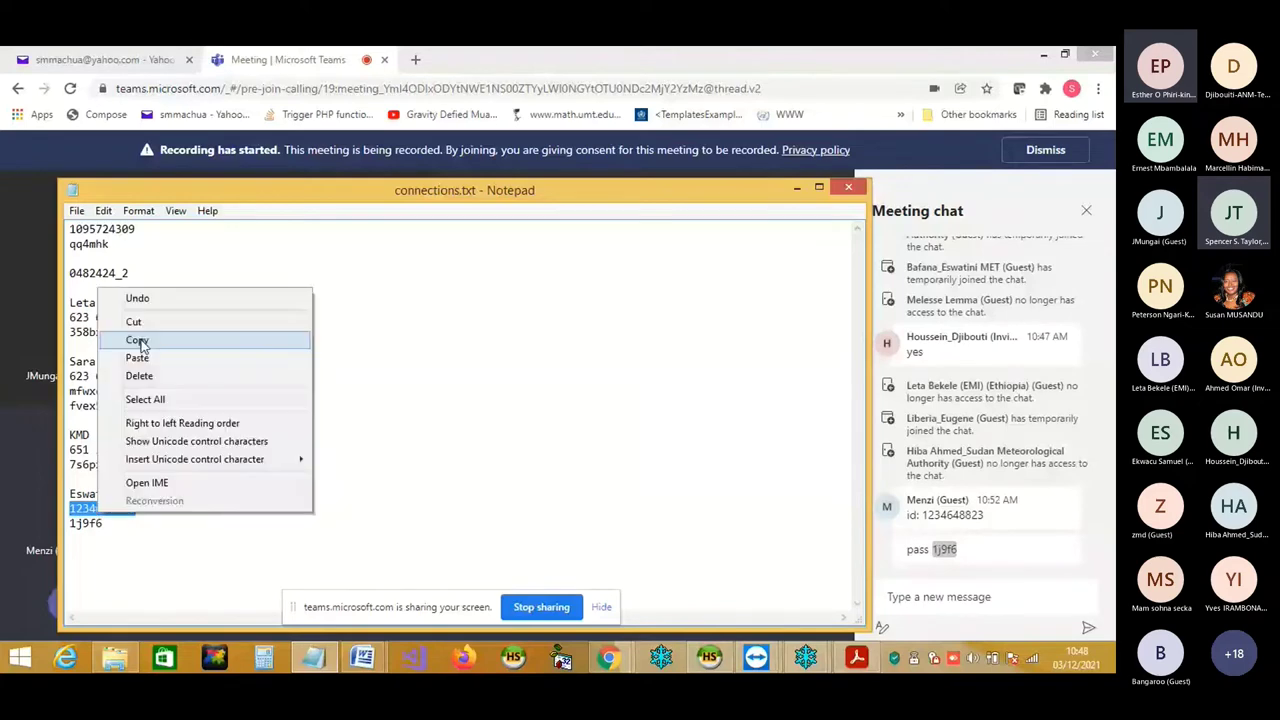
left_click(138, 341)
mouse_move(757, 662)
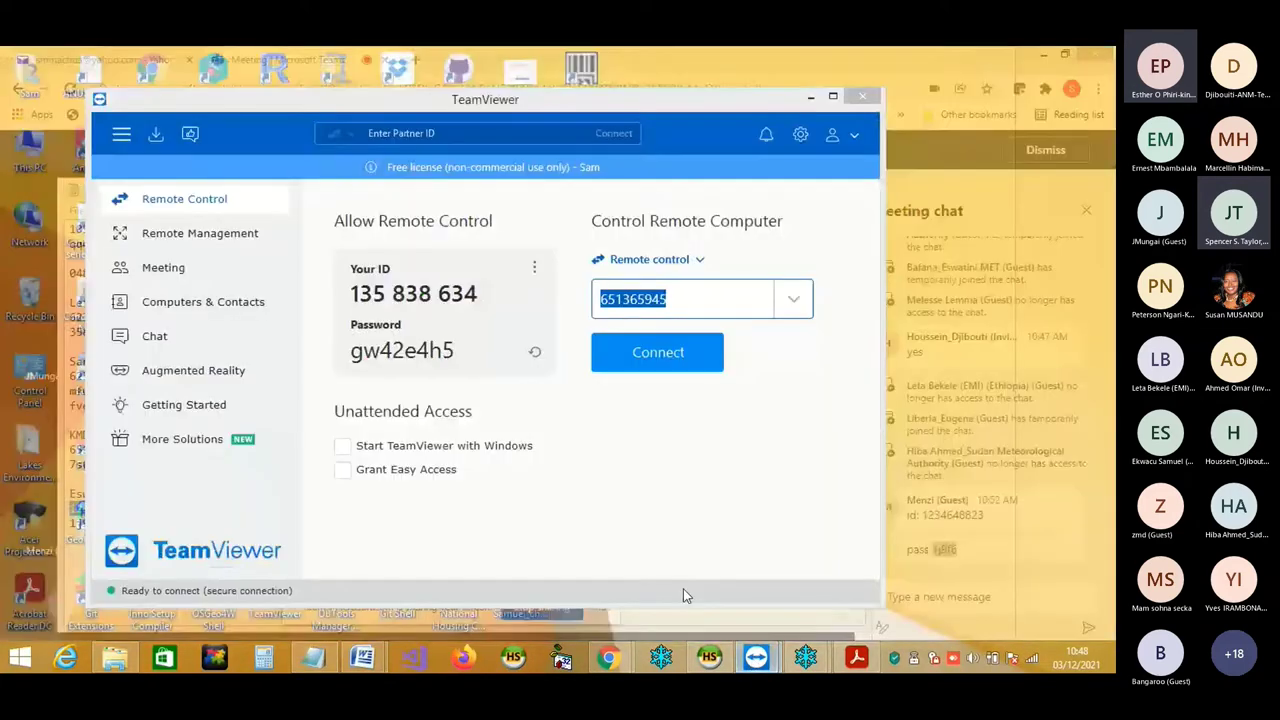
Replace TeamViewer's old partner ID with the copied Eswatini ID and start the connection.
left_click(683, 588)
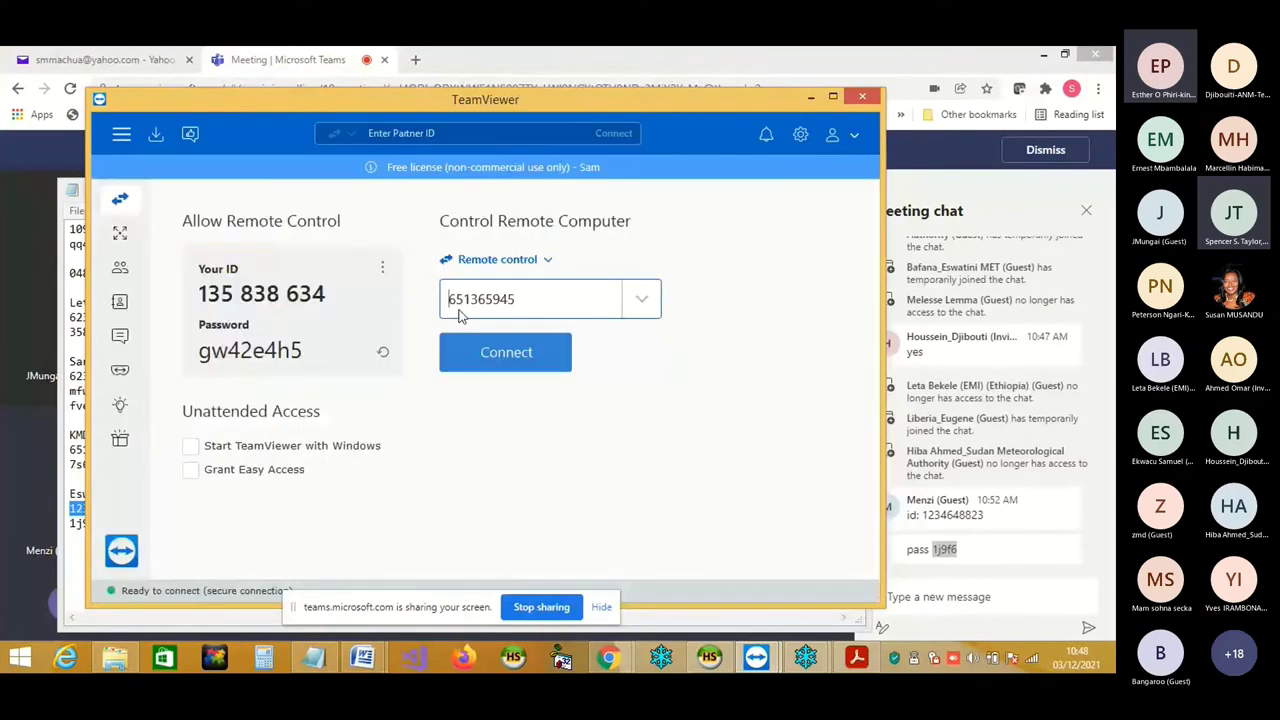
double_click(620, 299)
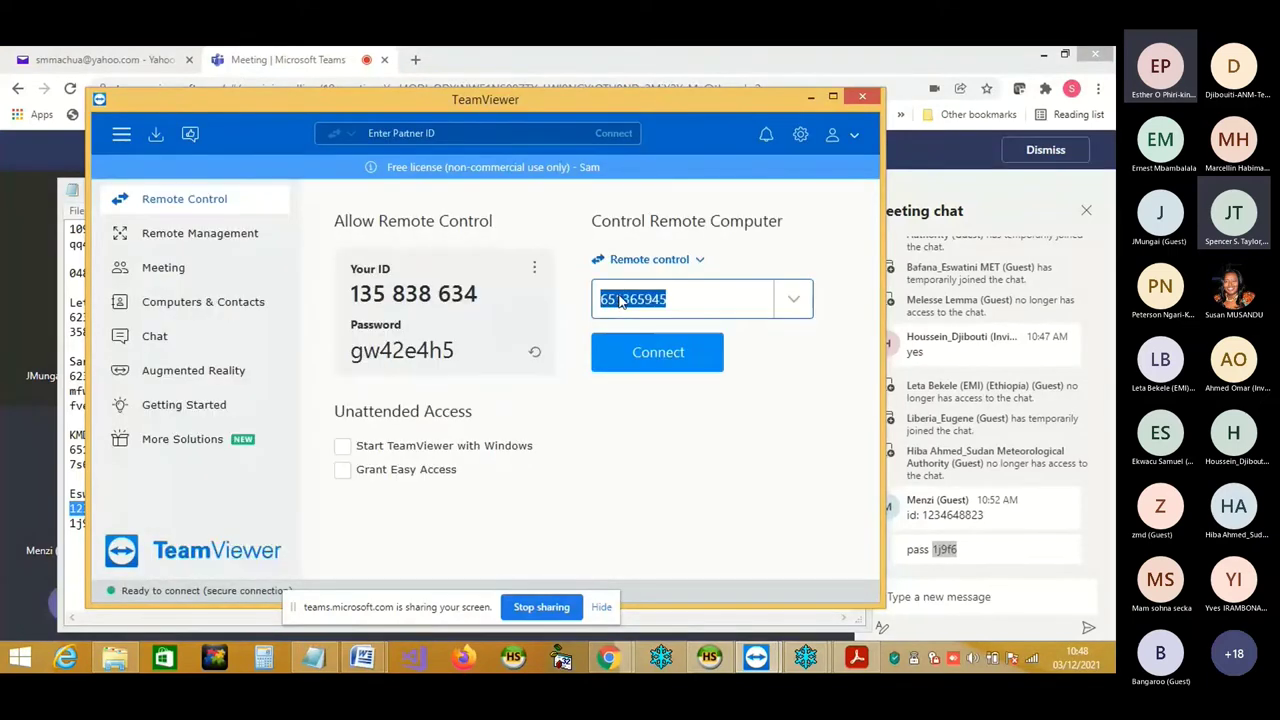
right_click(630, 300)
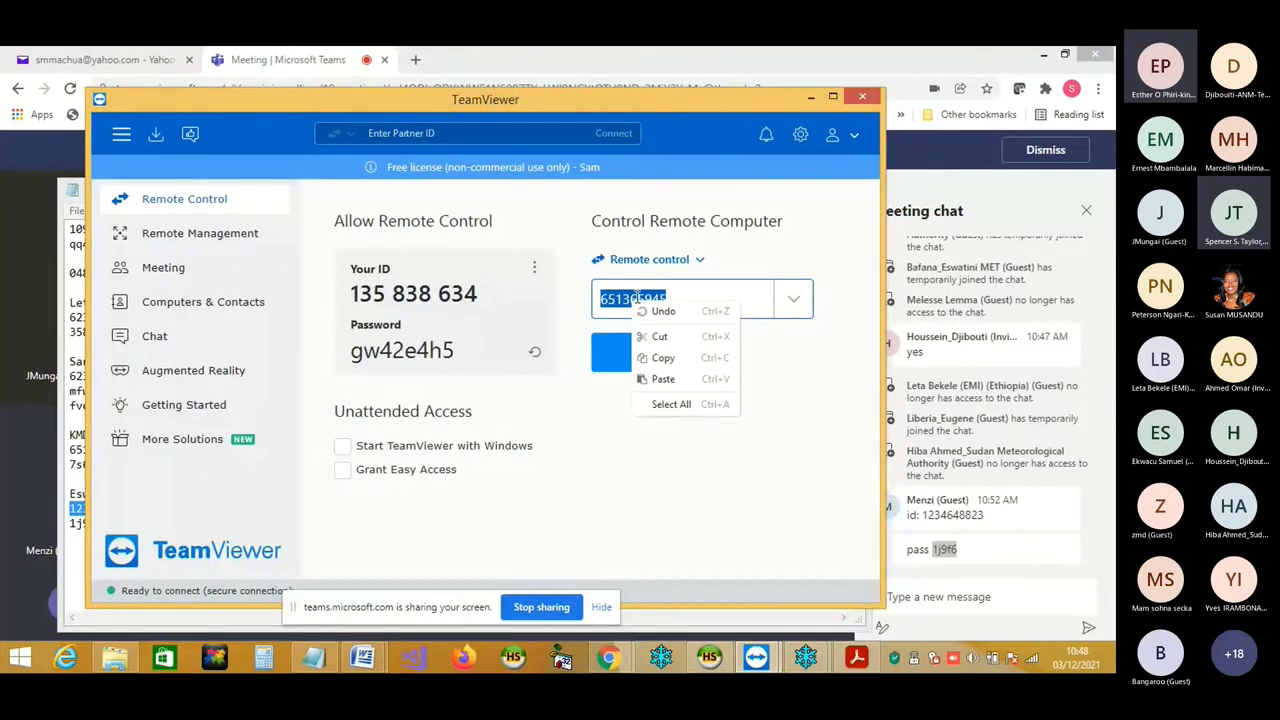
left_click(679, 382)
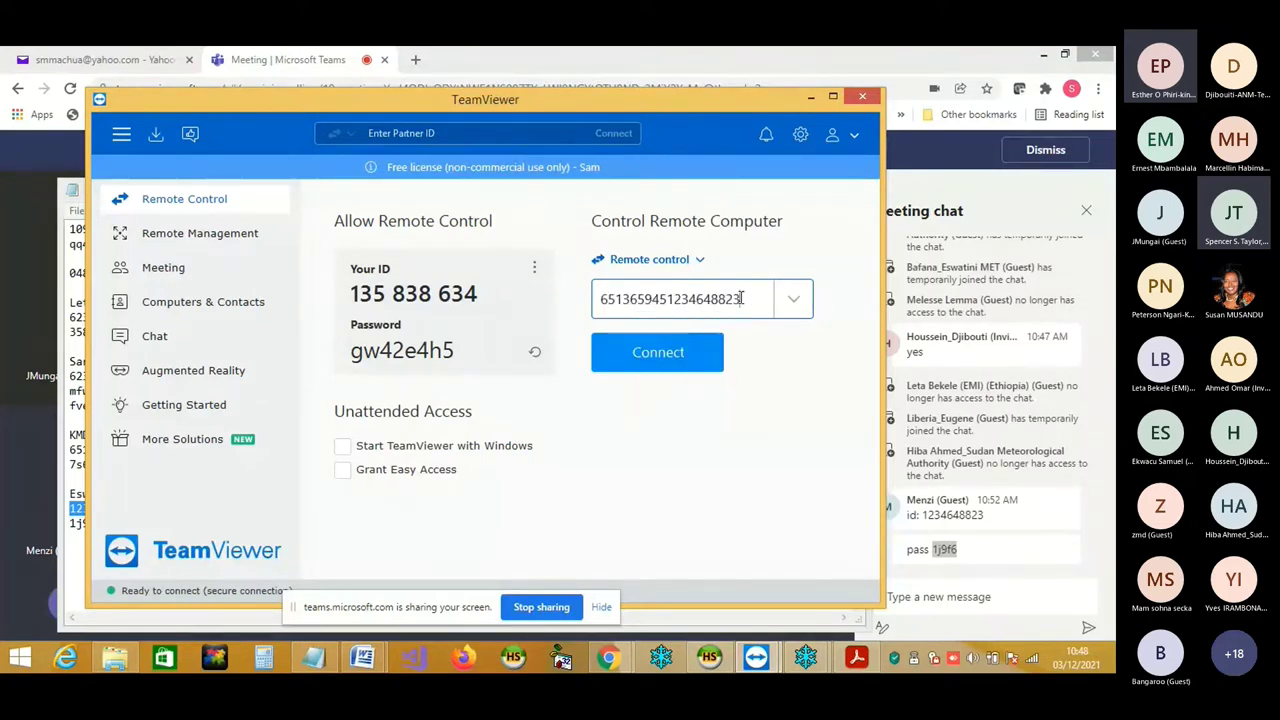
double_click(741, 298)
key("BackSpace")
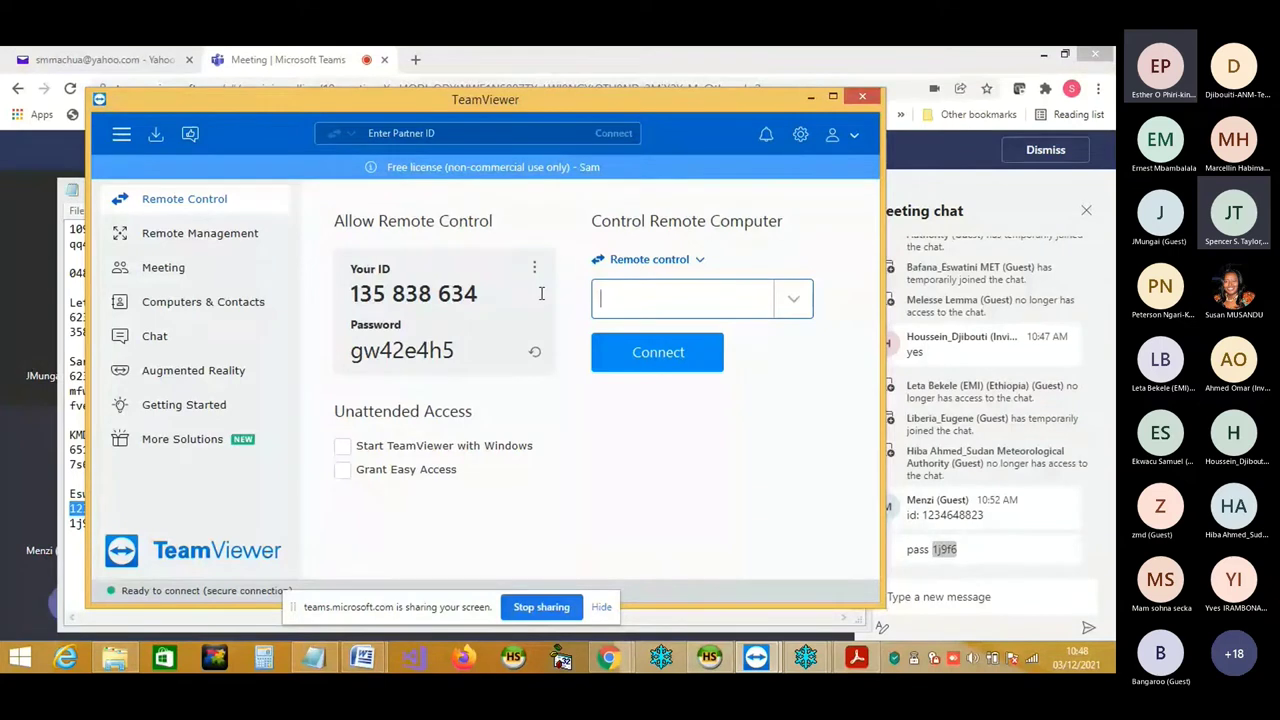
right_click(603, 299)
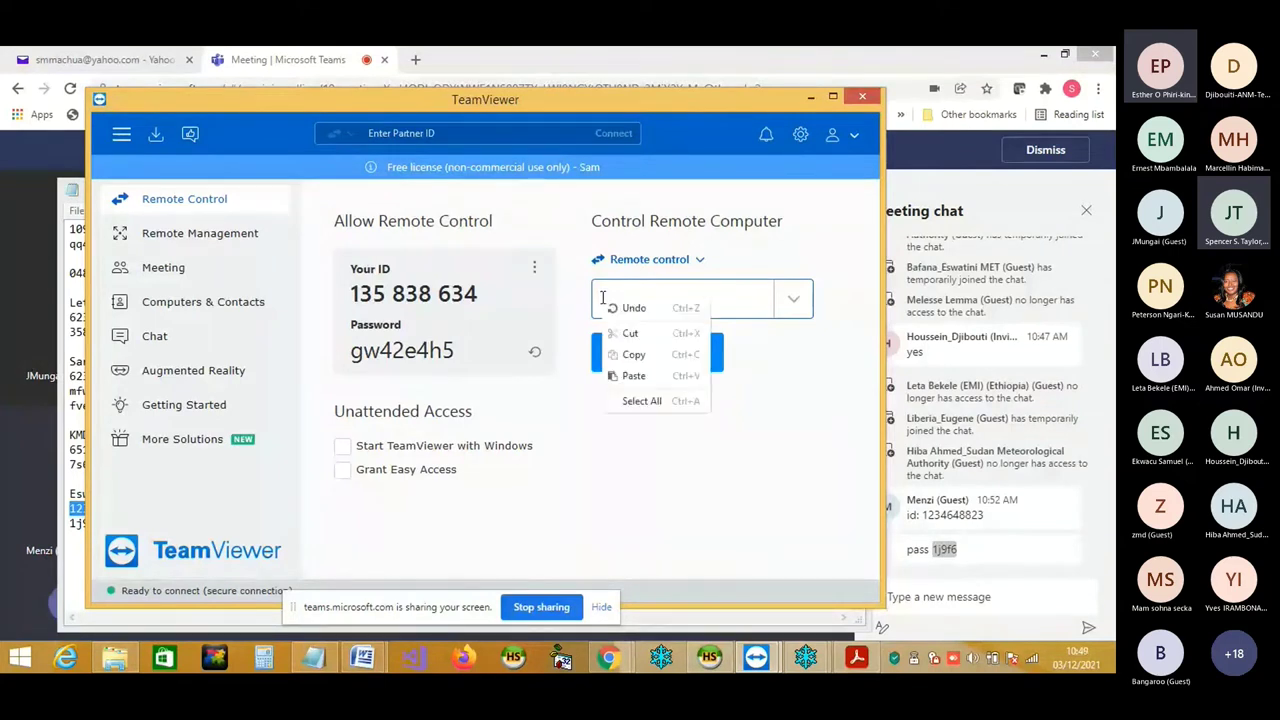
left_click(632, 375)
left_click(640, 358)
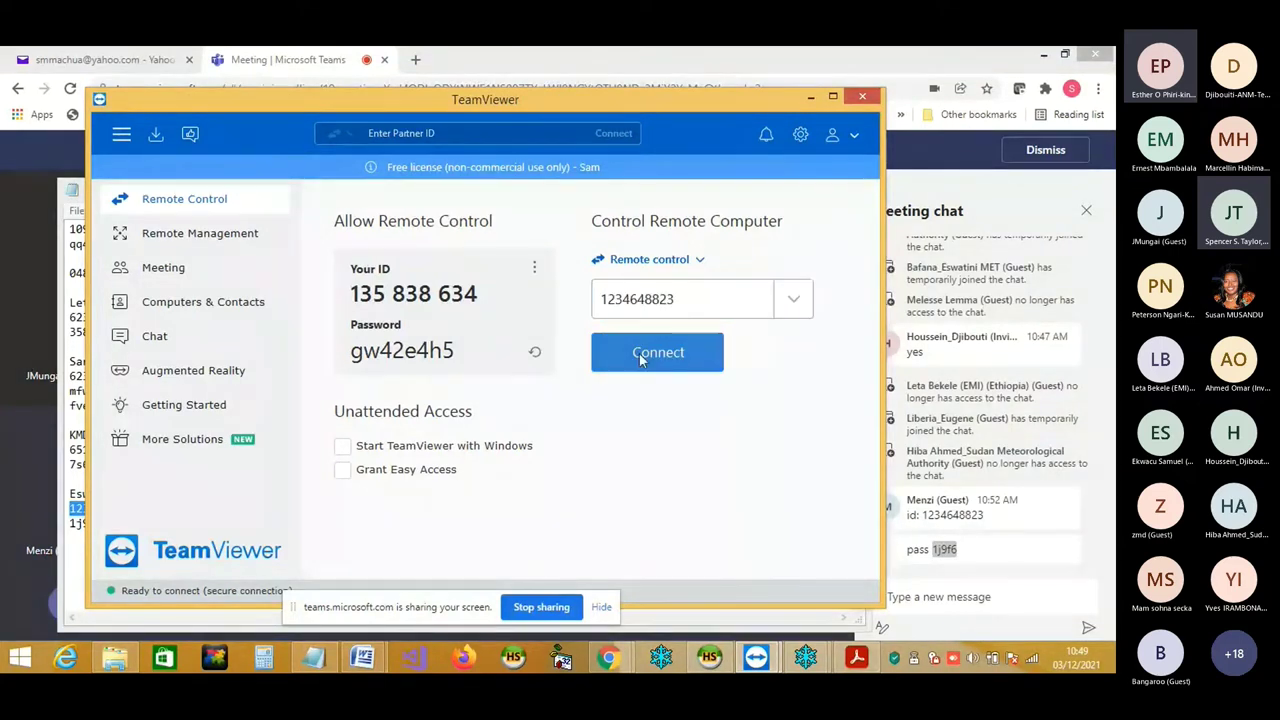
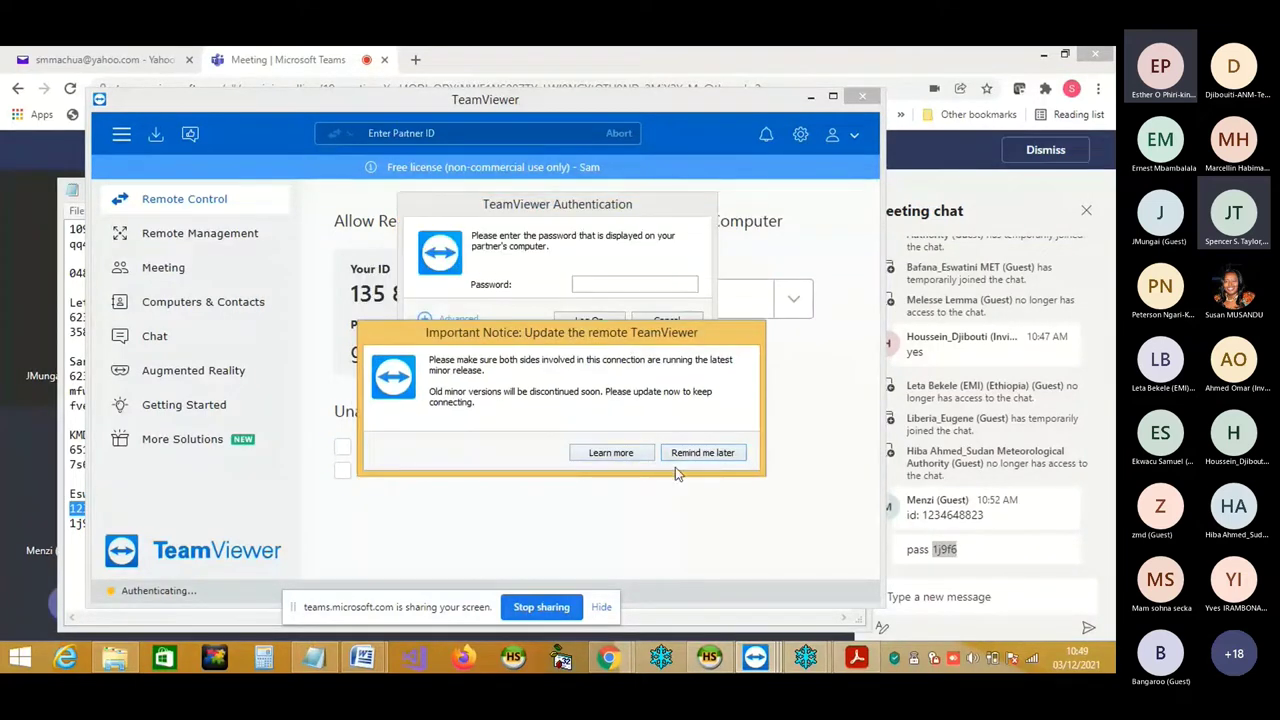
Dismiss the TeamViewer update notice and bring the connections.txt Notepad window forward.
left_click(678, 456)
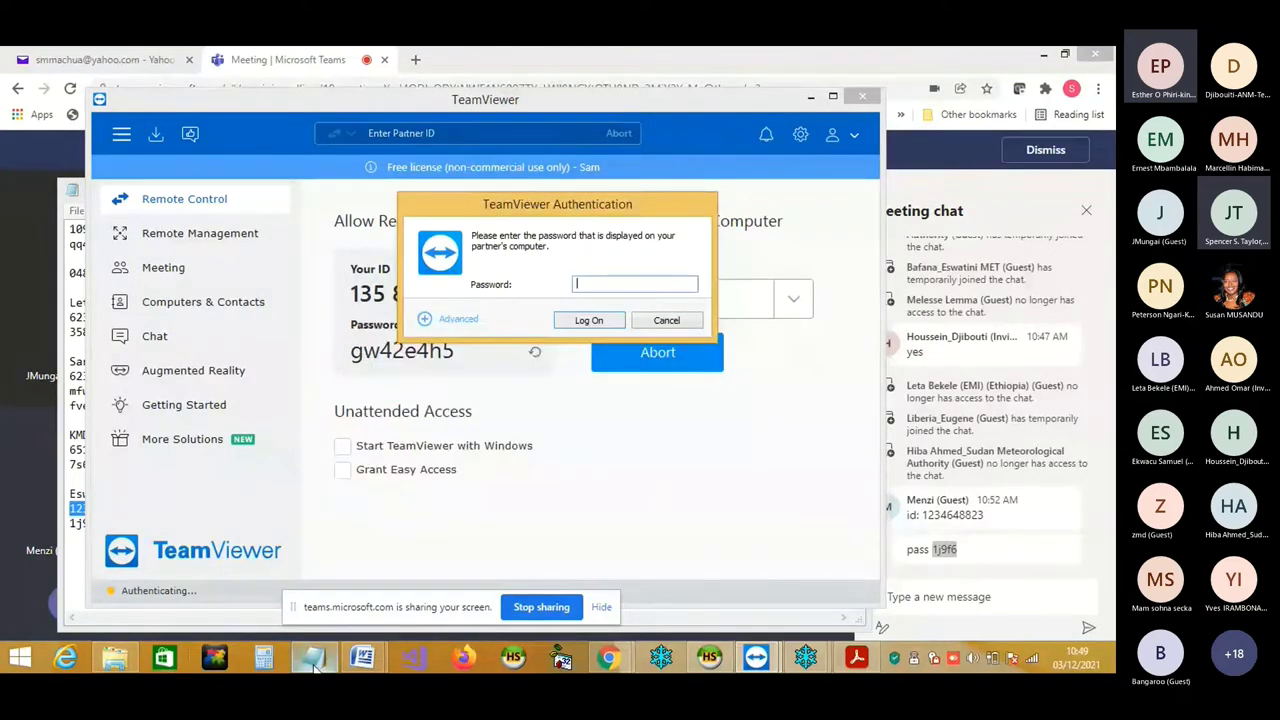
left_click(313, 662)
left_click(283, 597)
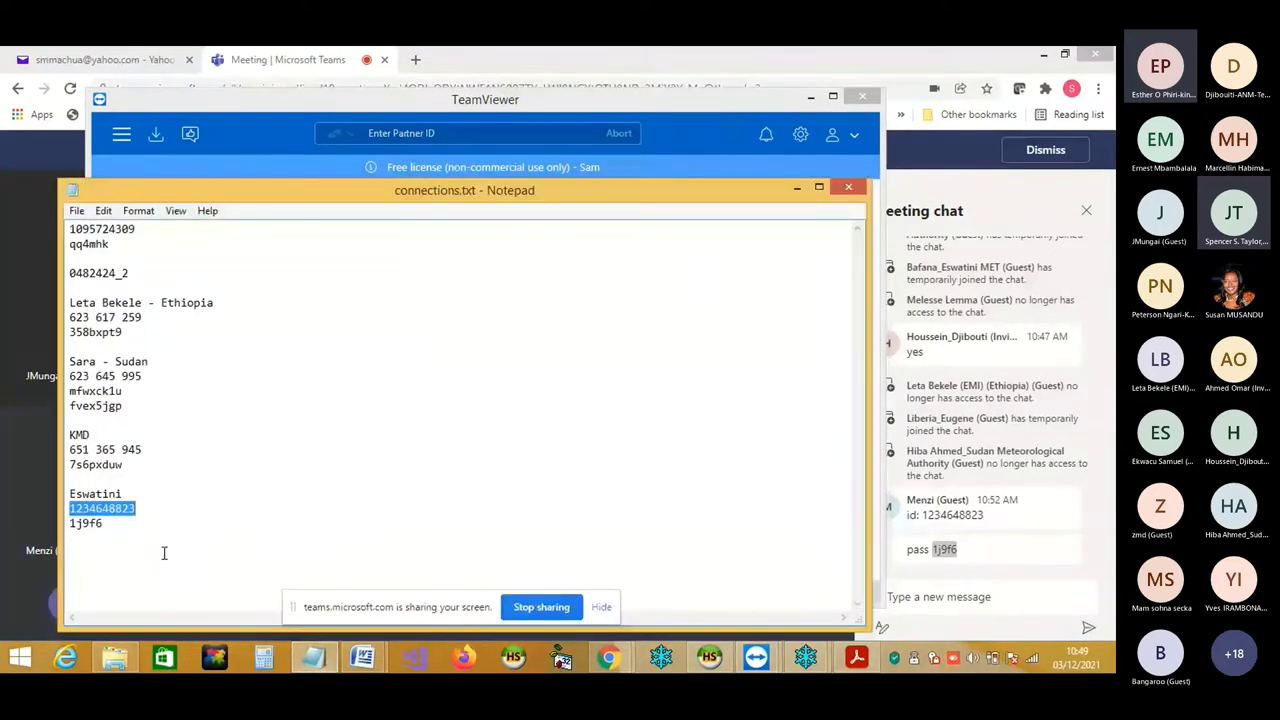
Copy the Eswatini password from connections.txt.
left_click(104, 523)
left_click_drag(104, 523, 69, 527)
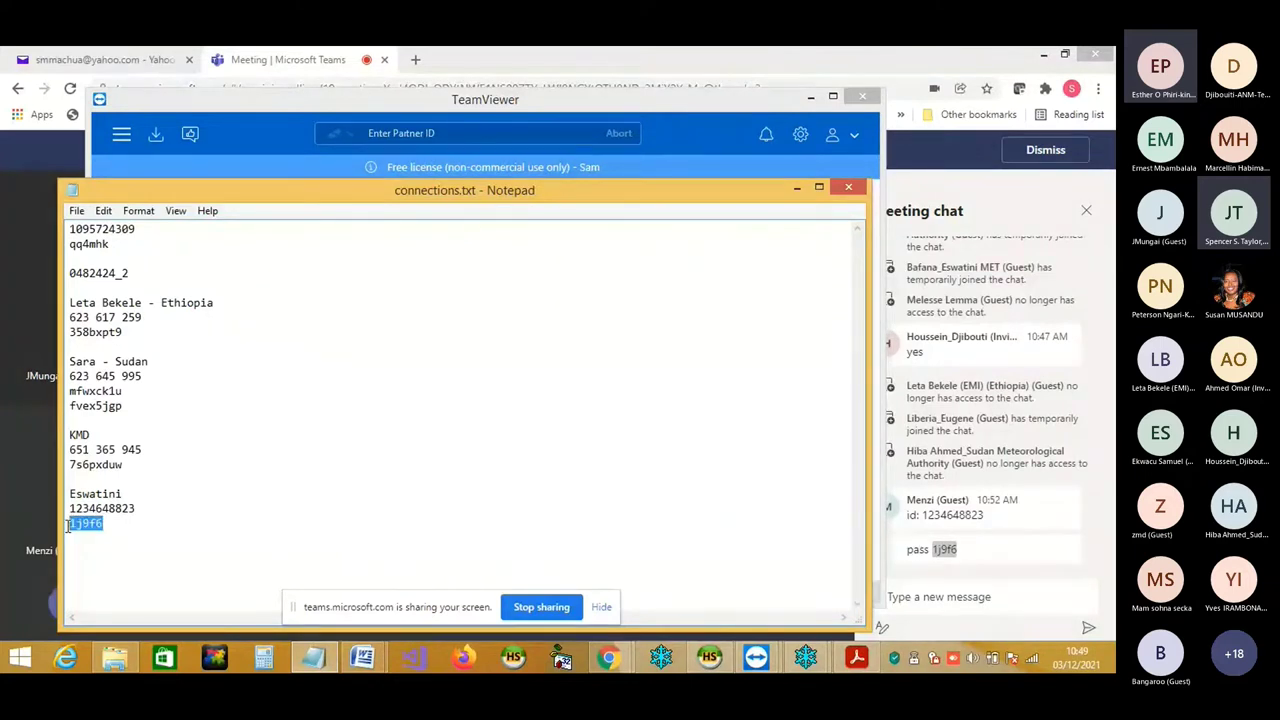
right_click(72, 523)
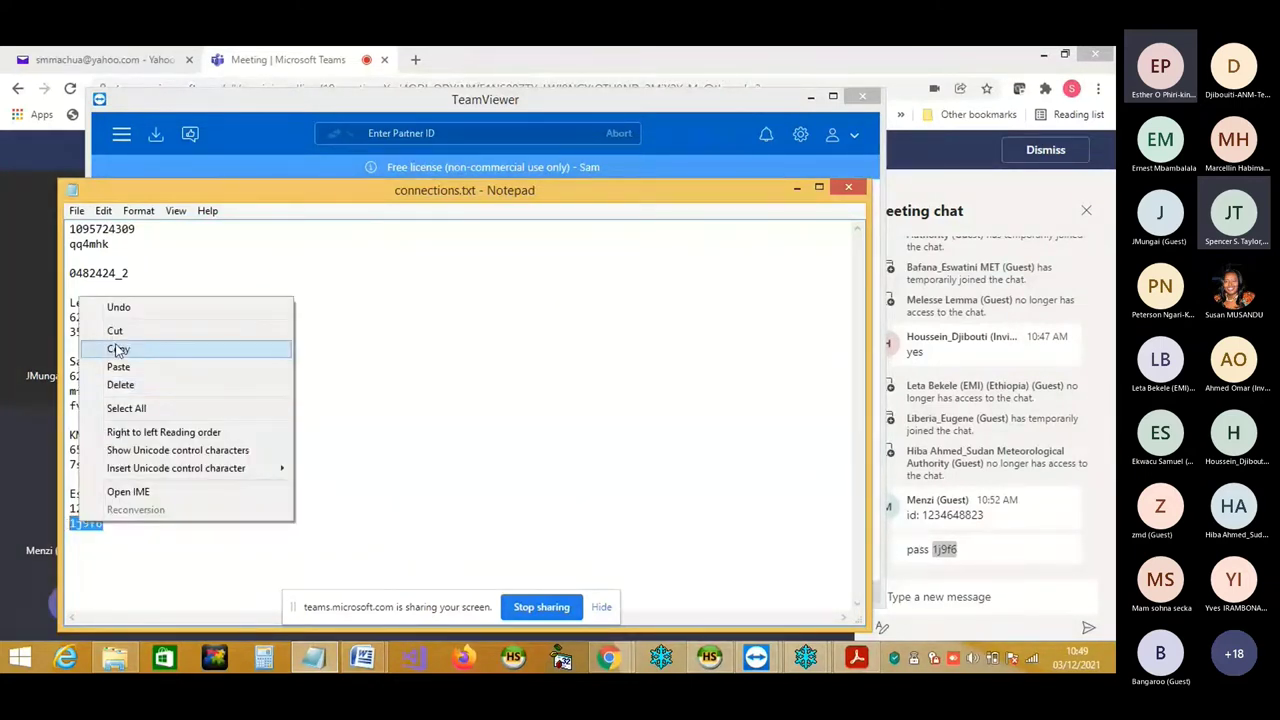
left_click(118, 350)
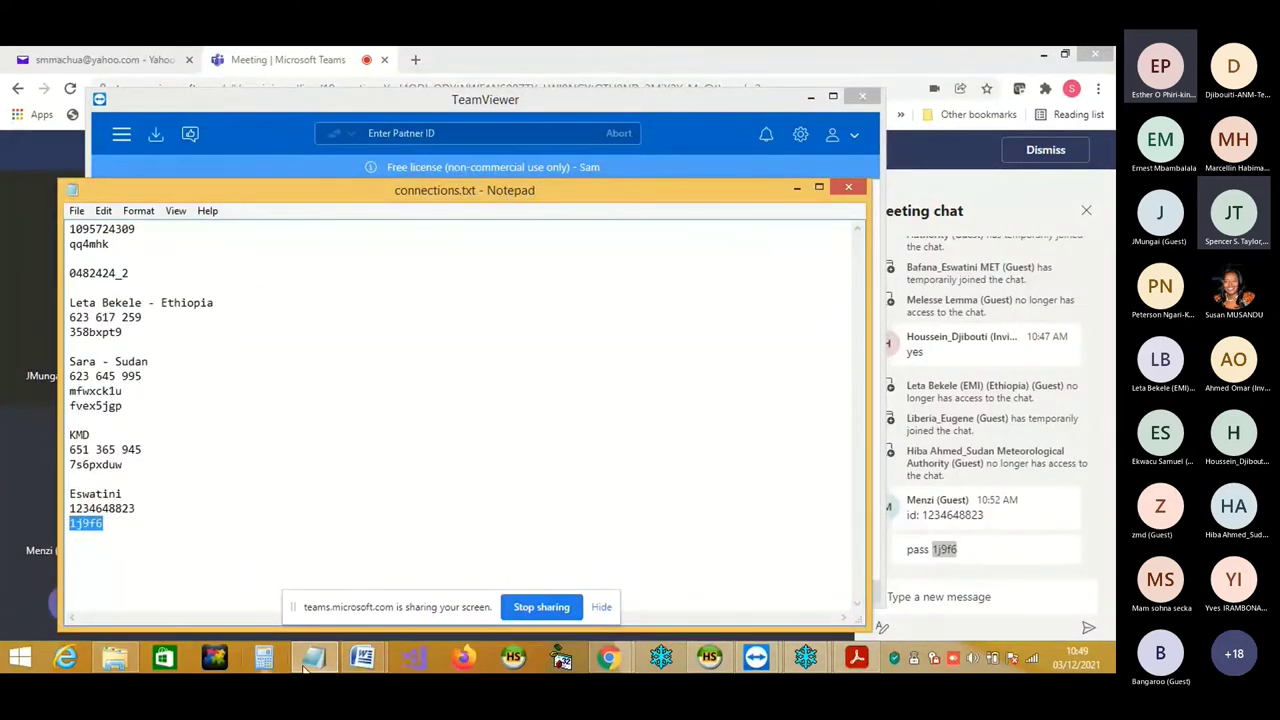
Paste the copied Eswatini password into TeamViewer's password prompt and log on.
left_click(756, 657)
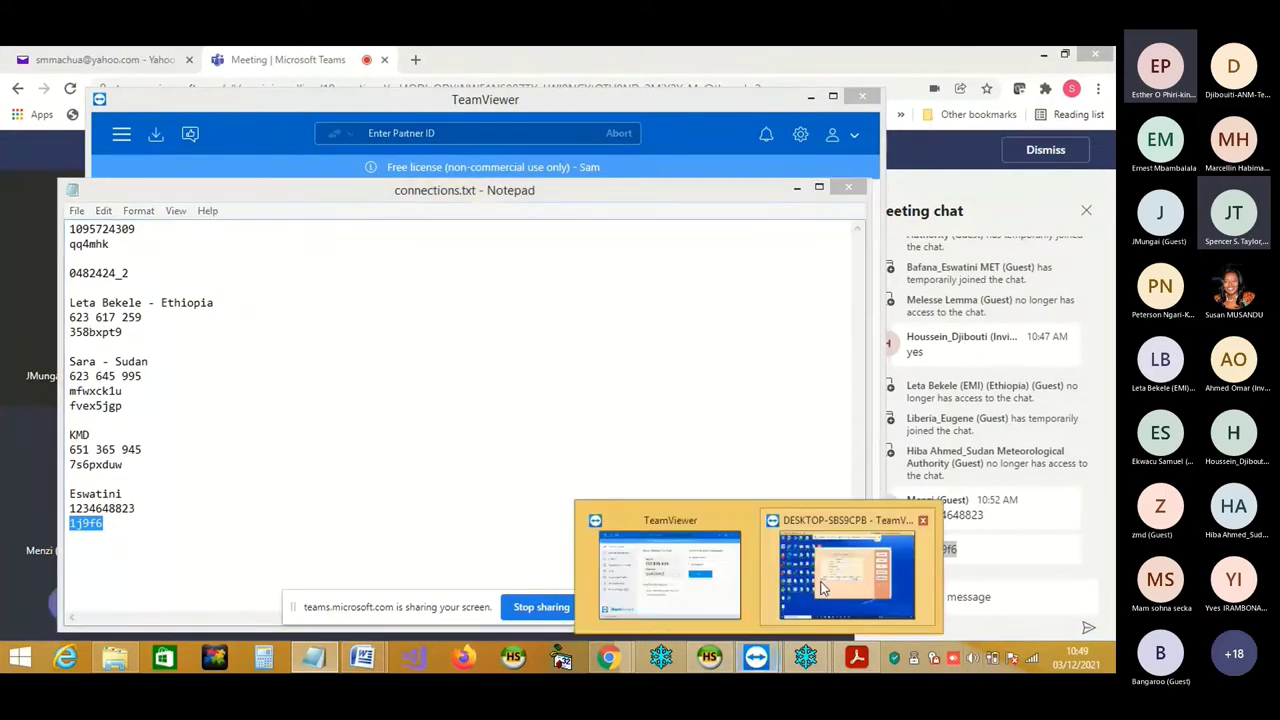
left_click(822, 588)
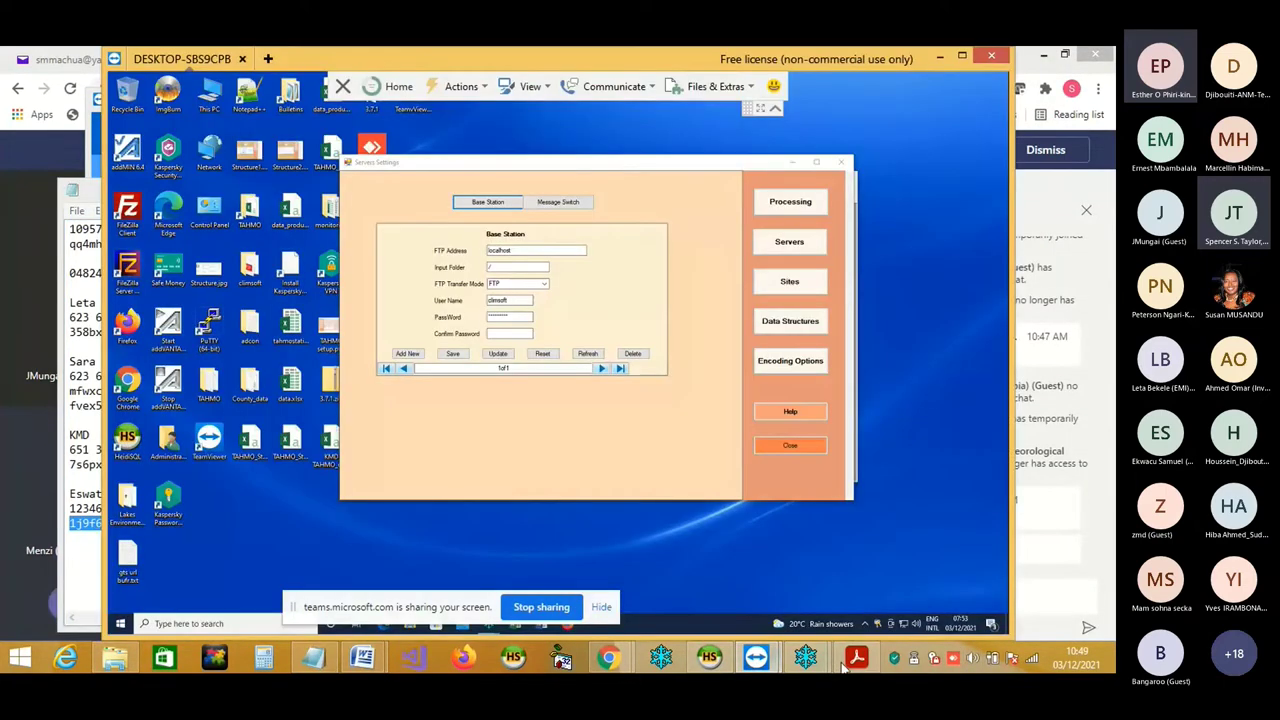
left_click(756, 657)
left_click(670, 575)
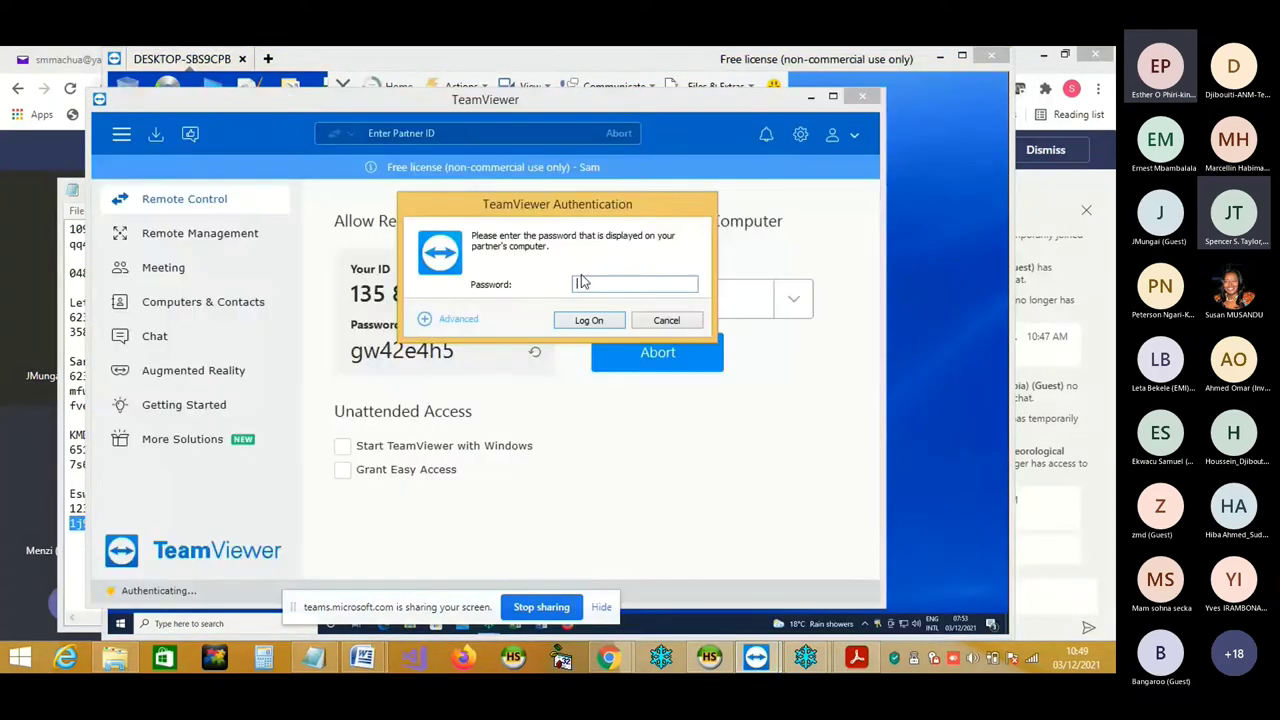
right_click(582, 283)
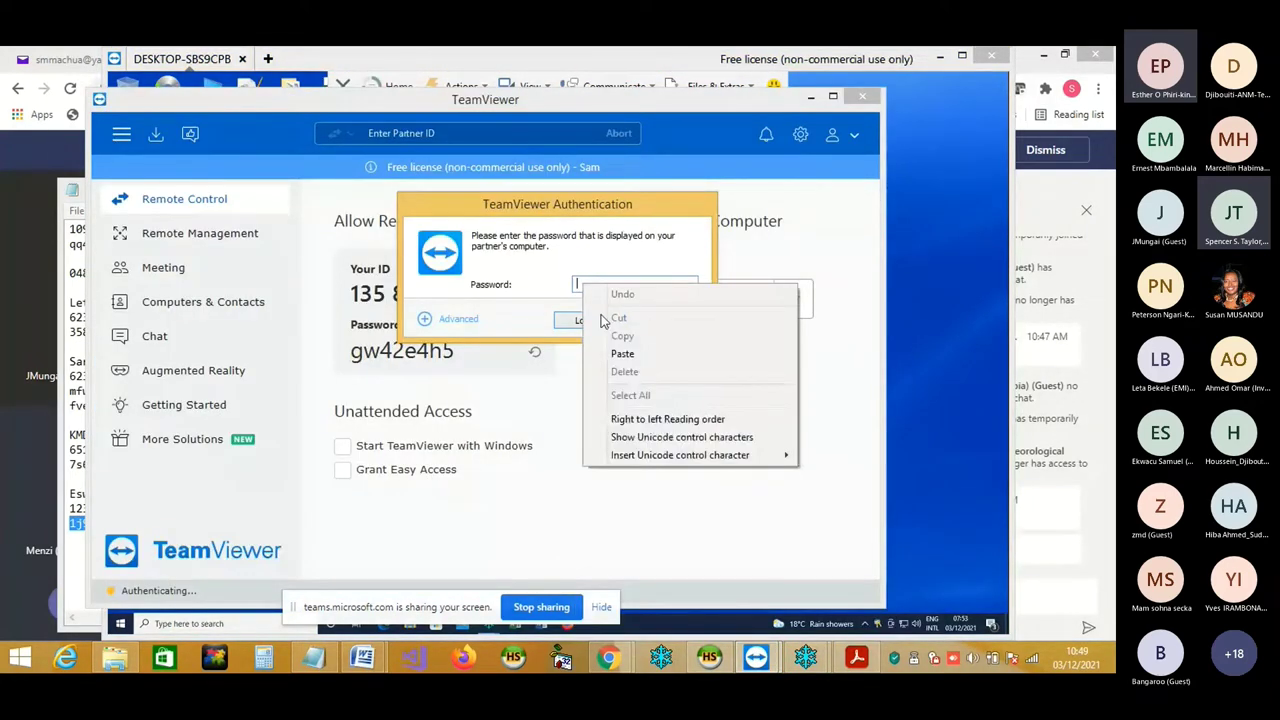
left_click(622, 353)
left_click(585, 320)
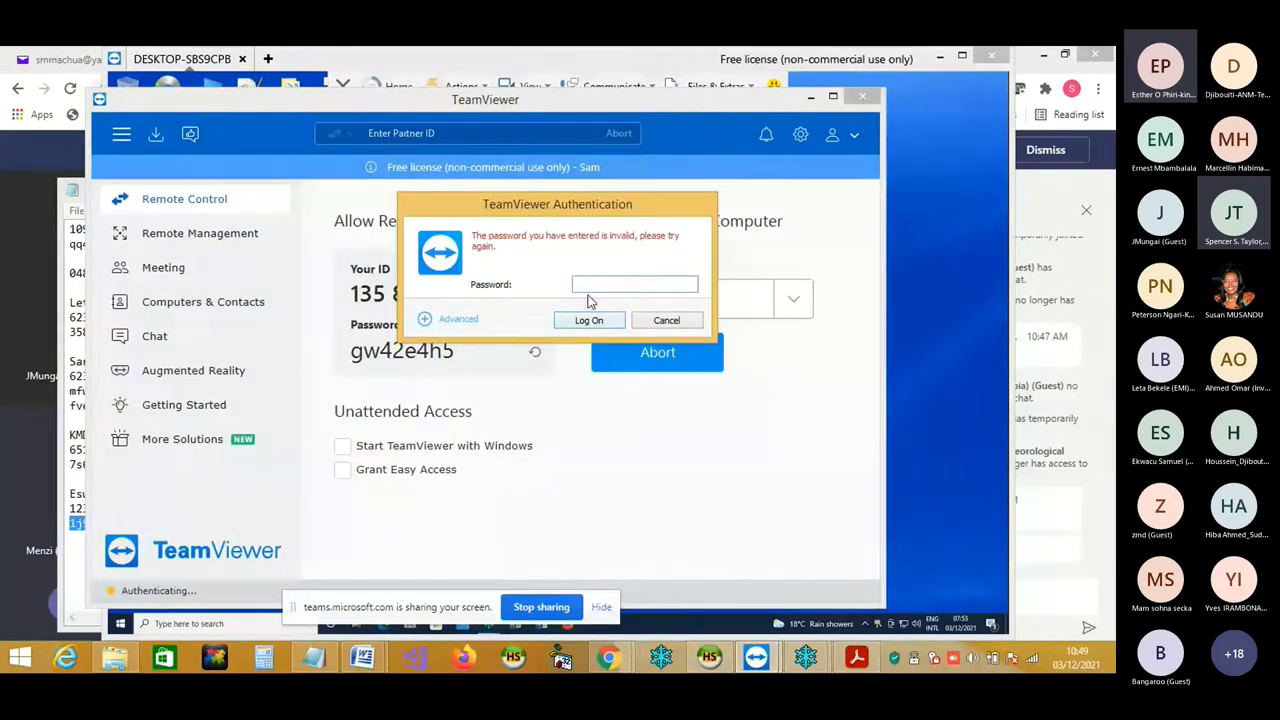
Cancel the rejected login and close TeamViewer along with all active connections.
left_click(666, 320)
left_click(861, 97)
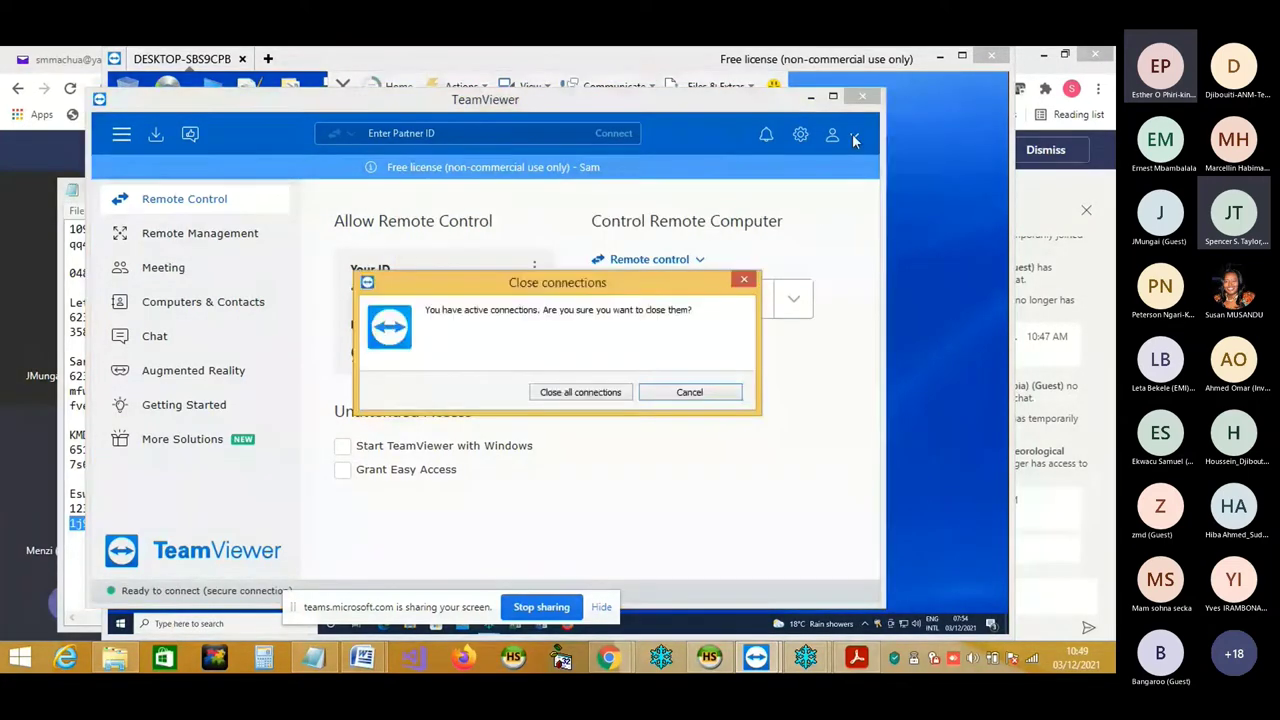
left_click(563, 395)
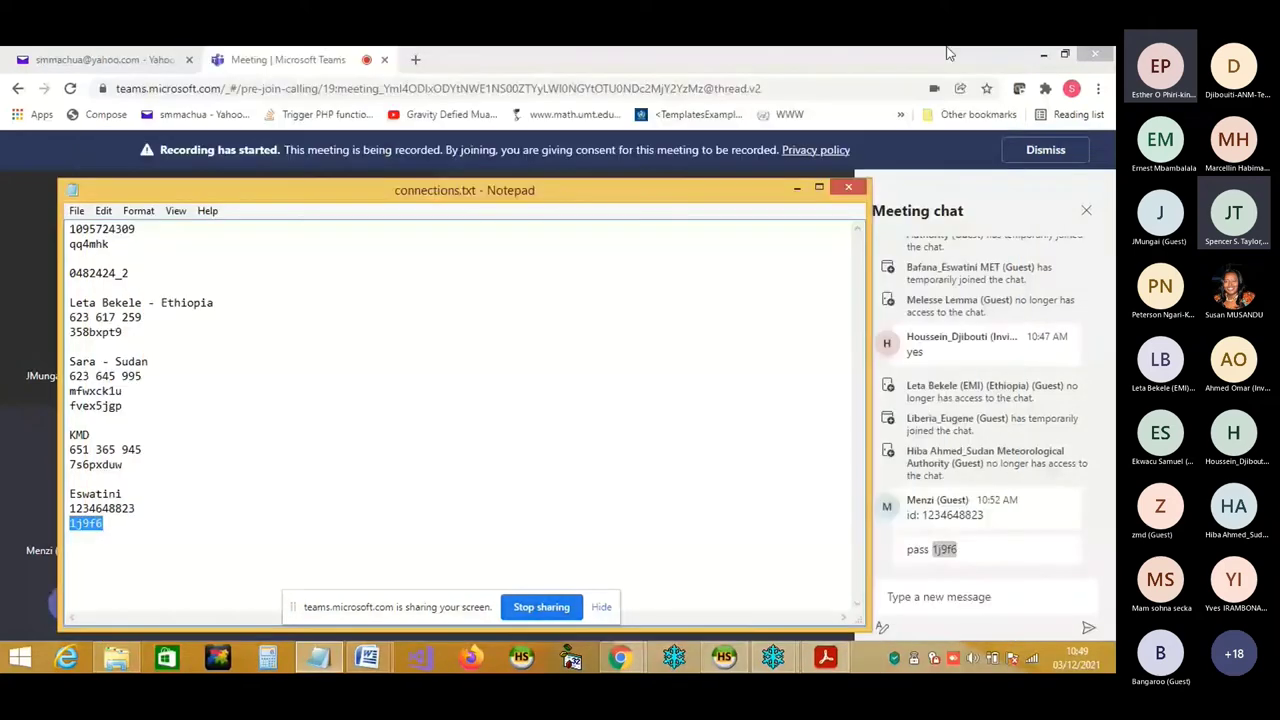
Minimize the Teams meeting, PDF reader, Process Settings and connections.txt windows.
left_click(1043, 54)
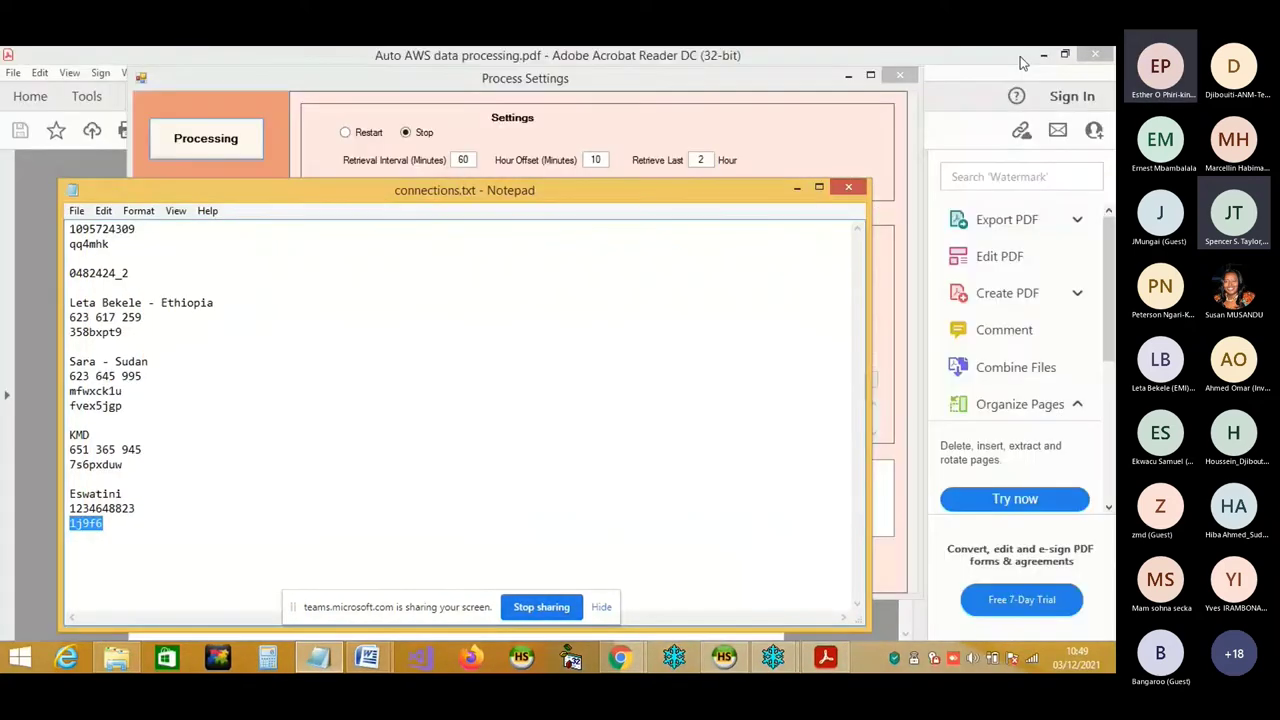
left_click(1043, 55)
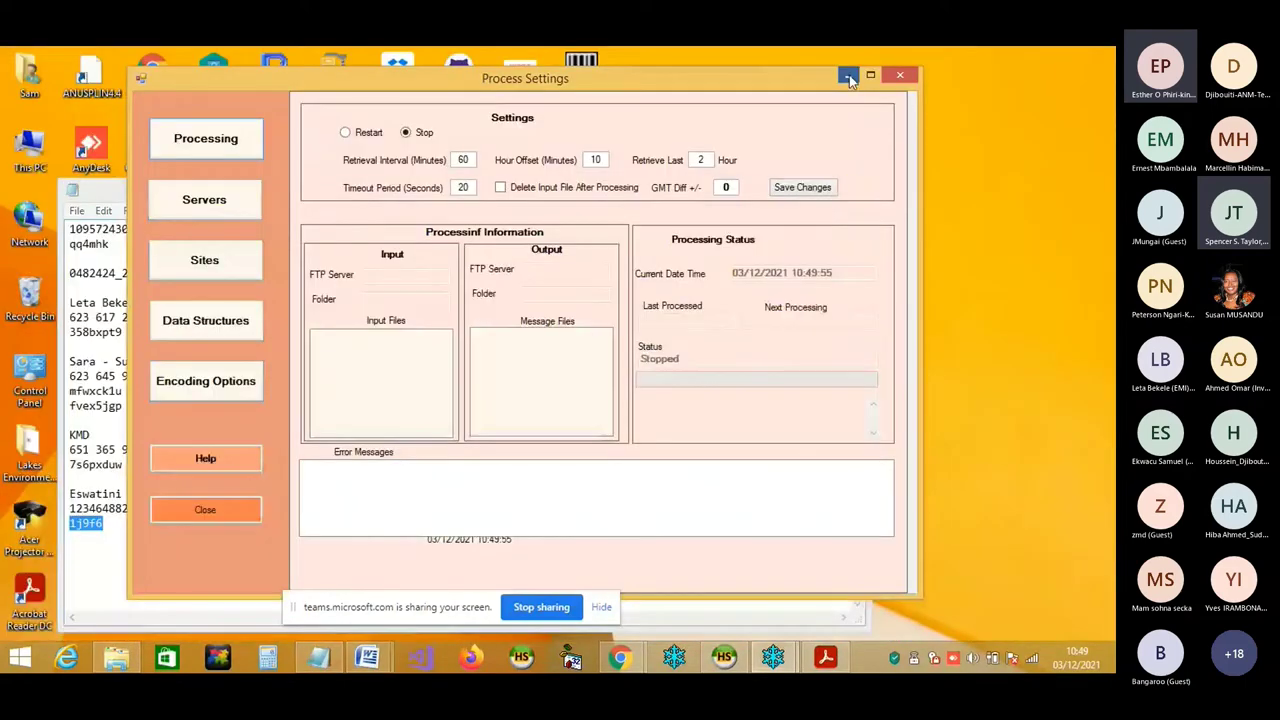
left_click(847, 76)
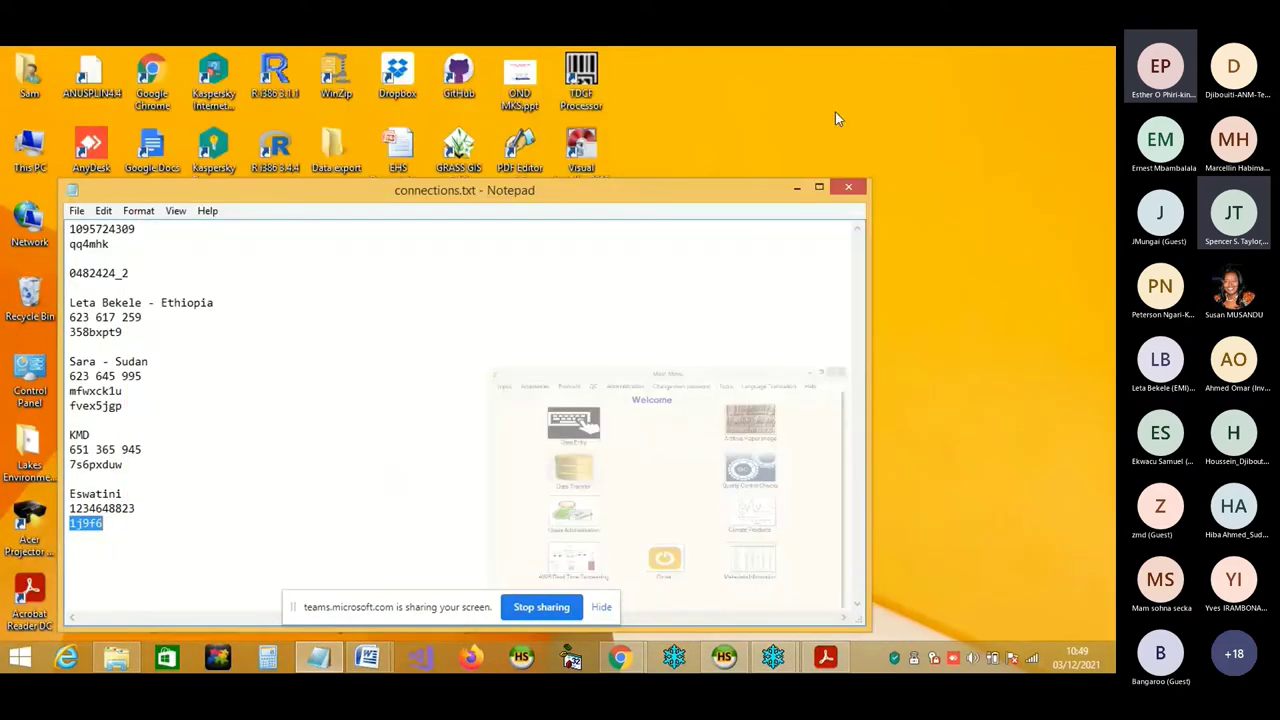
left_click(795, 188)
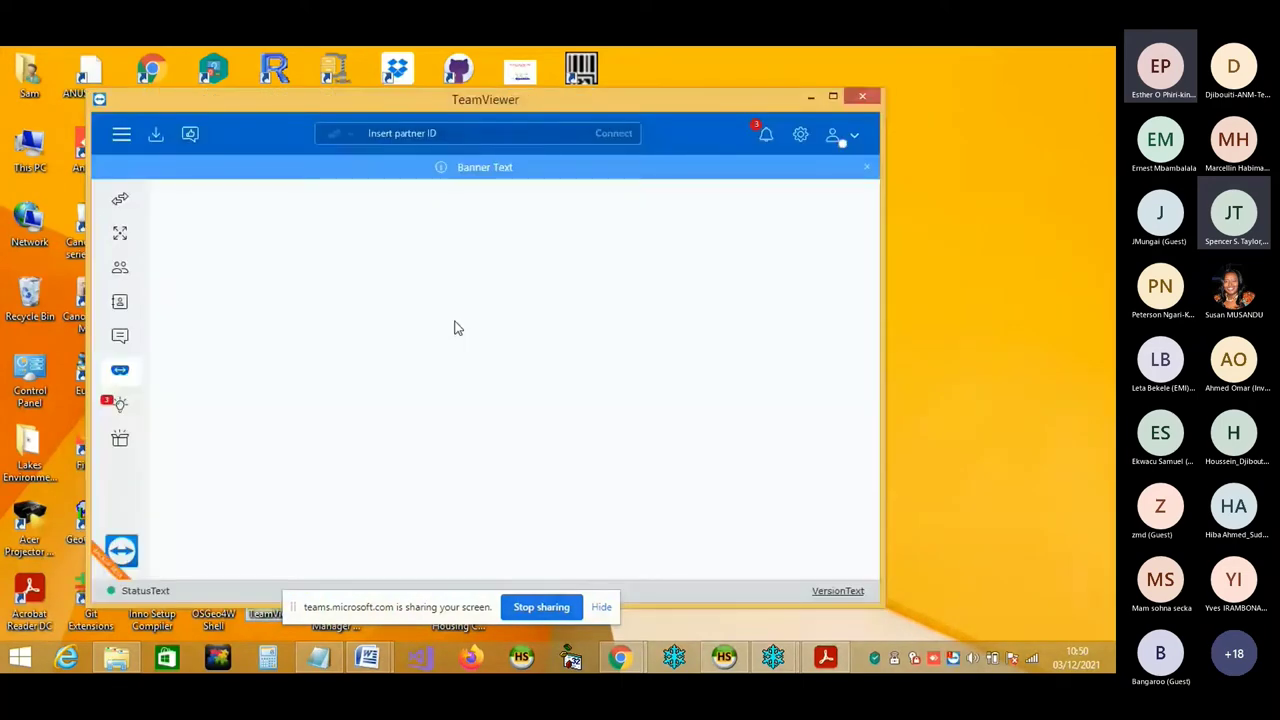
Copy the Eswatini partner ID from connections.txt in Notepad.
left_click(313, 660)
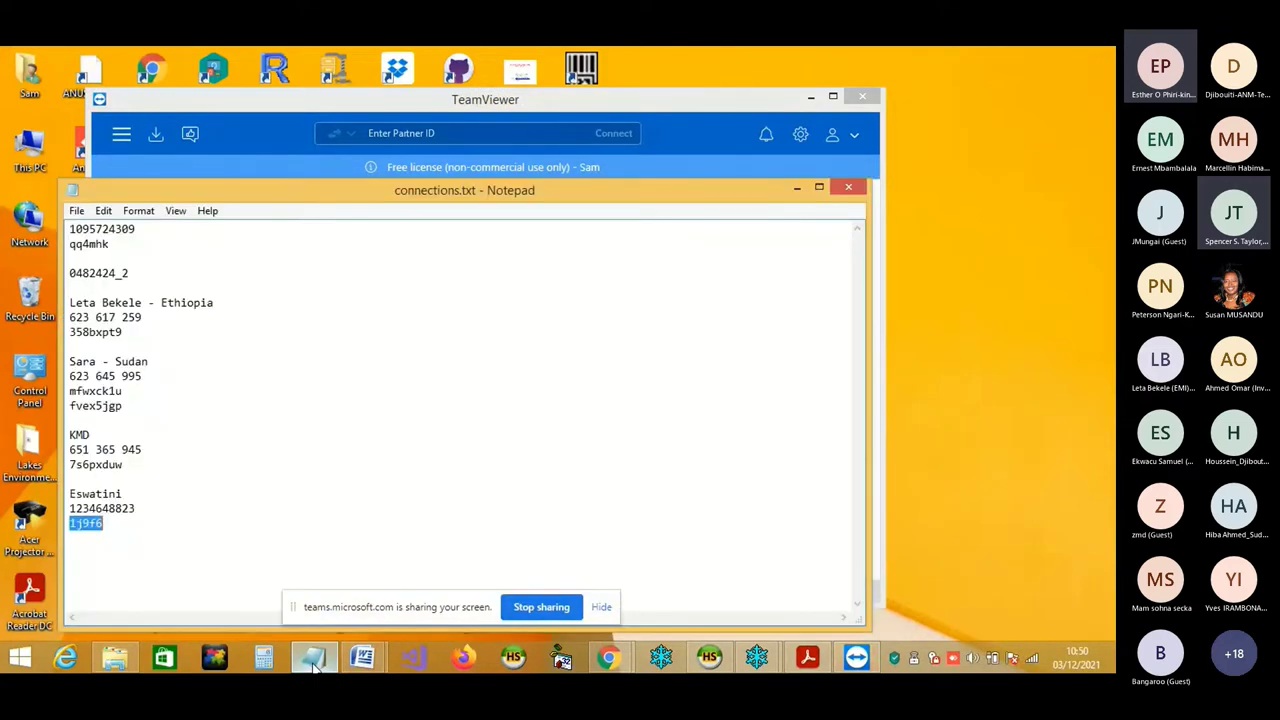
right_click(108, 521)
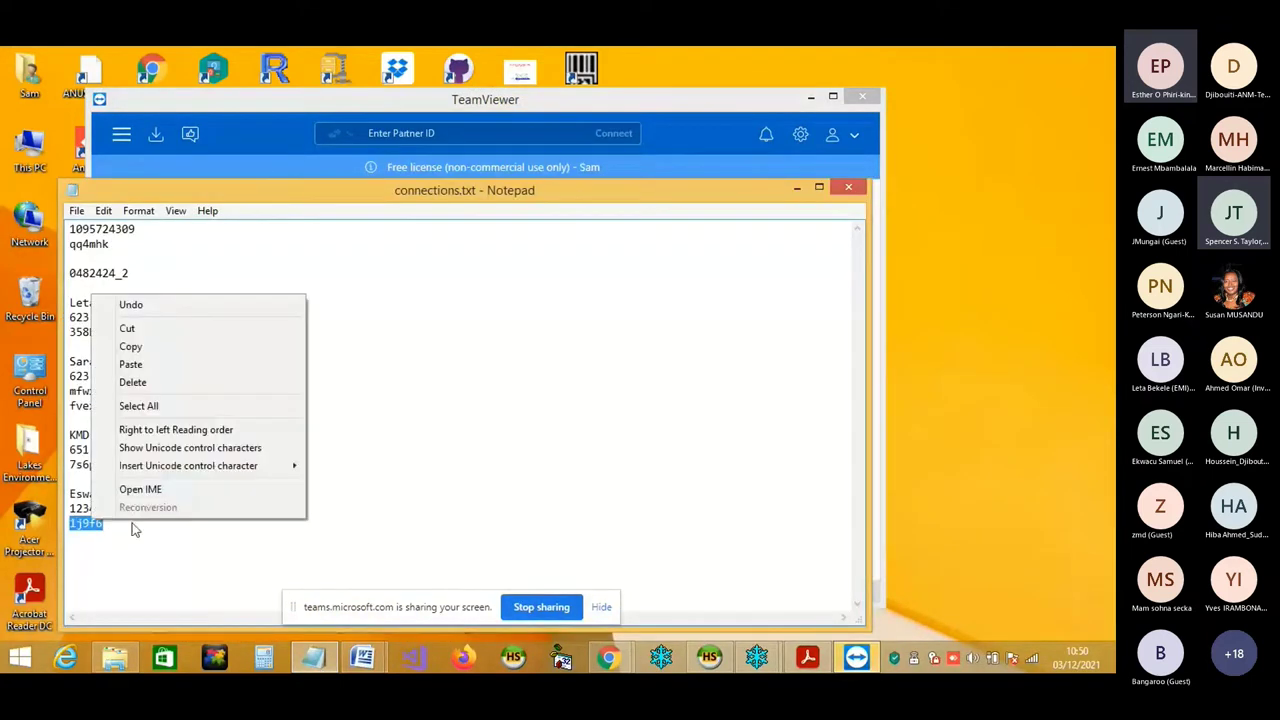
left_click(137, 508)
left_click_drag(137, 508, 60, 510)
key("ctrl+c")
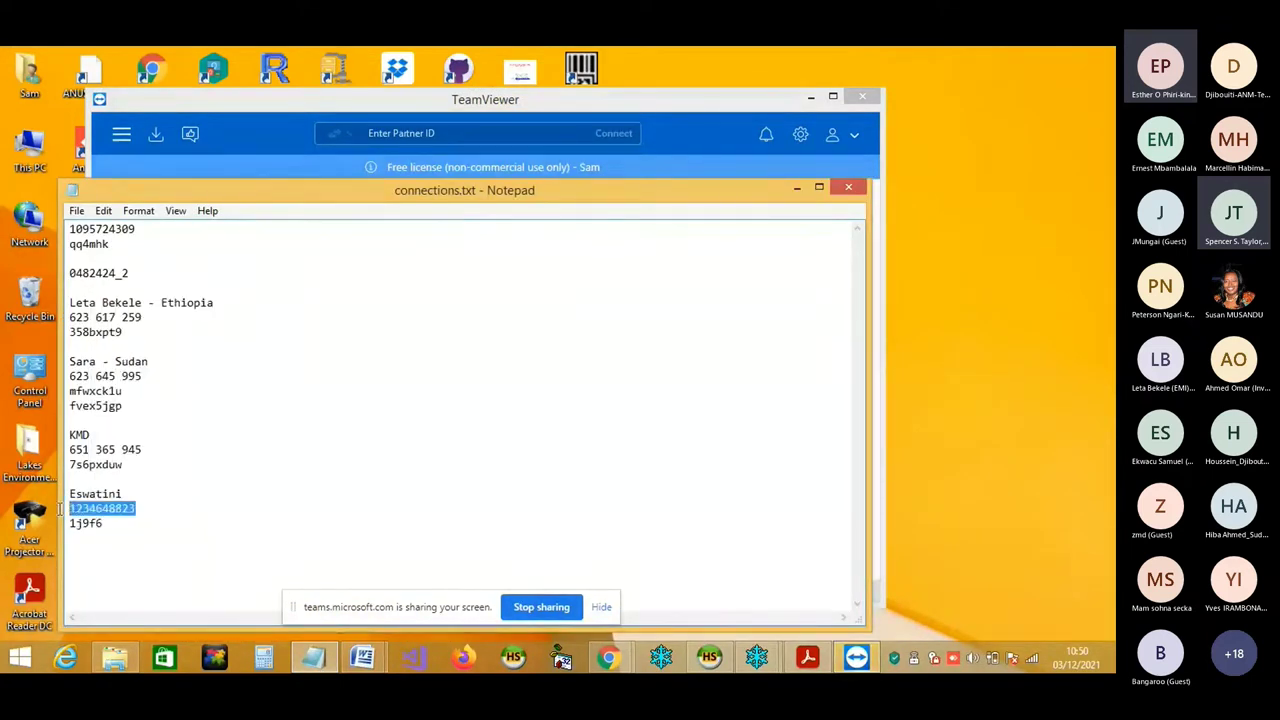
right_click(105, 507)
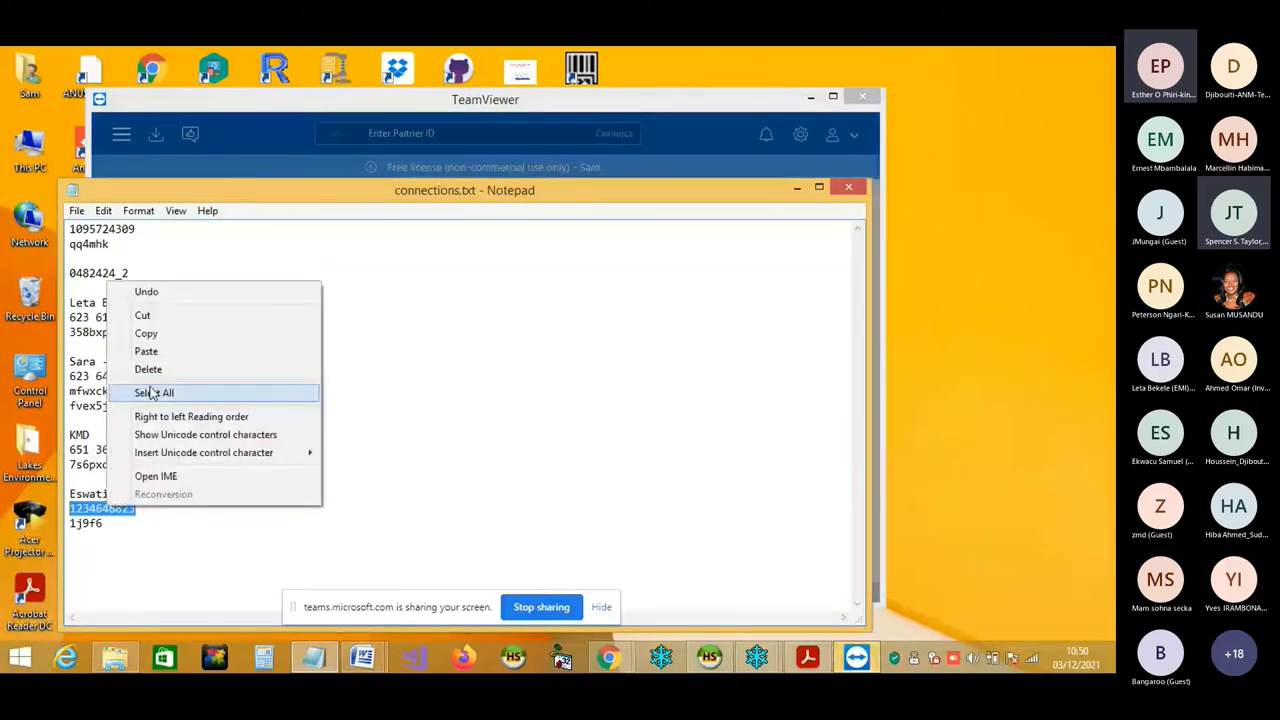
key("Escape")
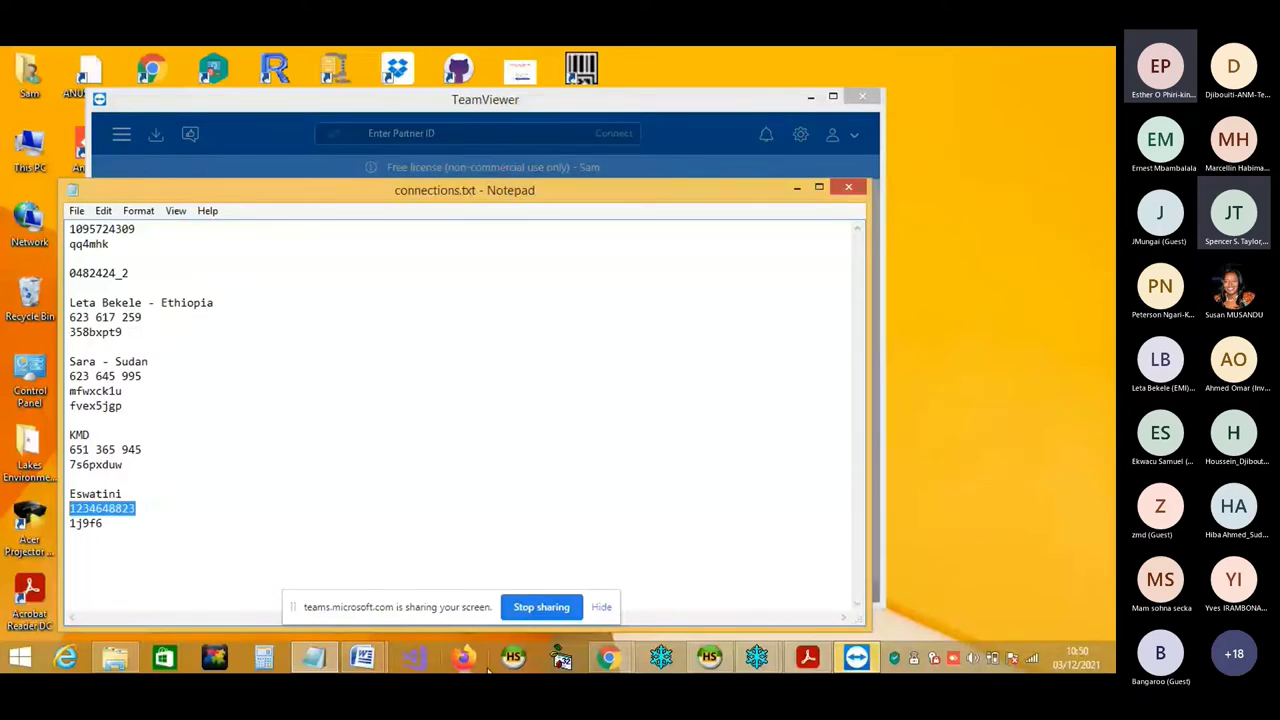
Check the Teams meeting window, minimize it, and close TeamViewer's promo popup.
left_click(610, 660)
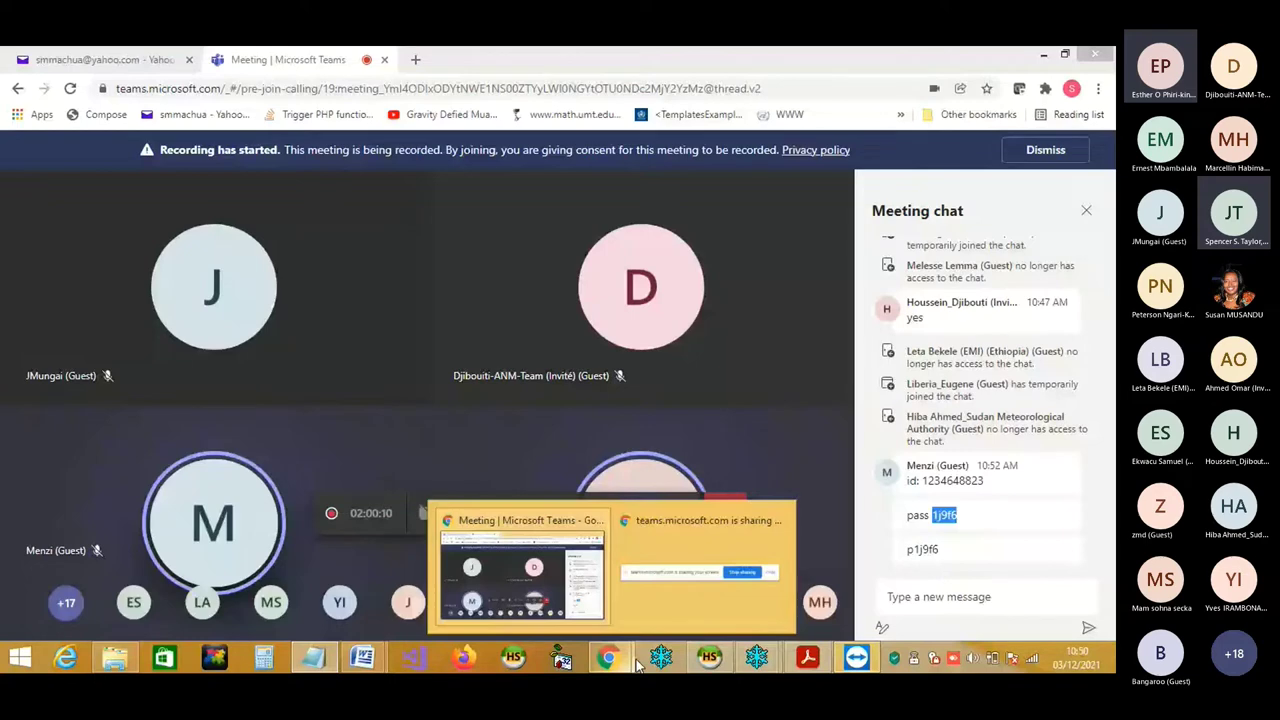
left_click(637, 665)
left_click(673, 229)
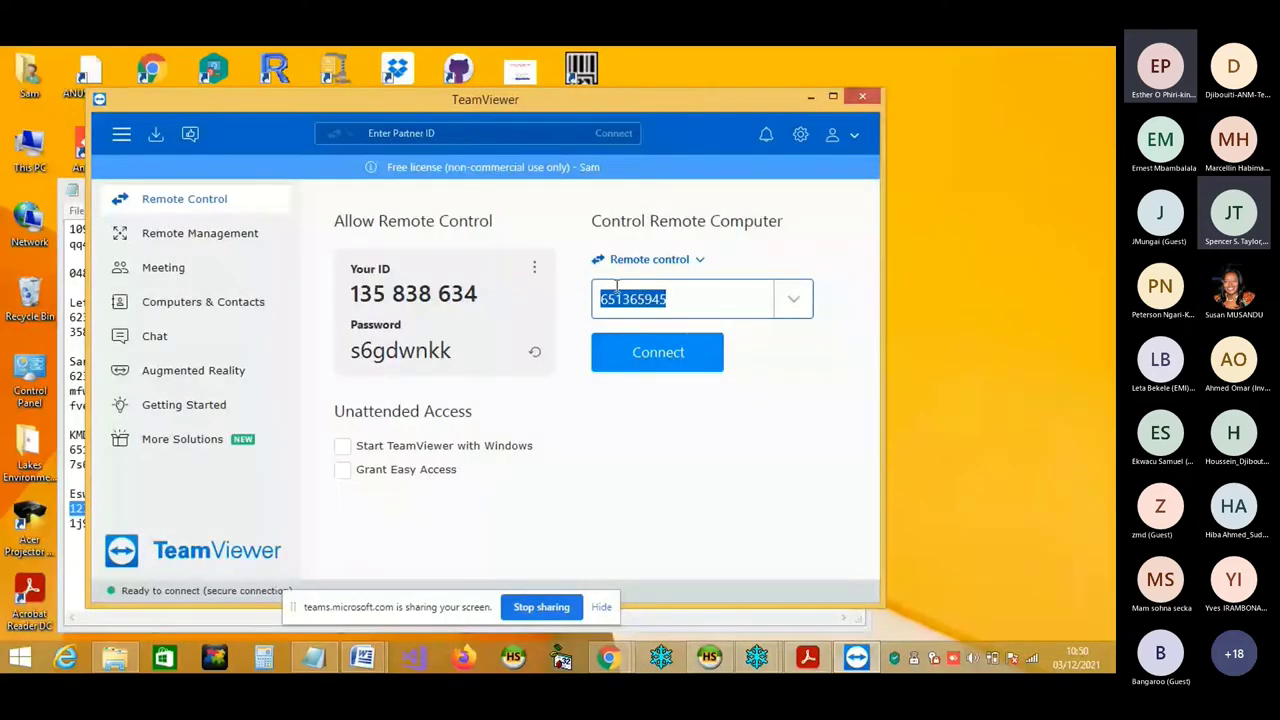
Replace the Partner ID with the Eswatini ID, connect, and postpone the update notice.
left_click(686, 300)
double_click(686, 300)
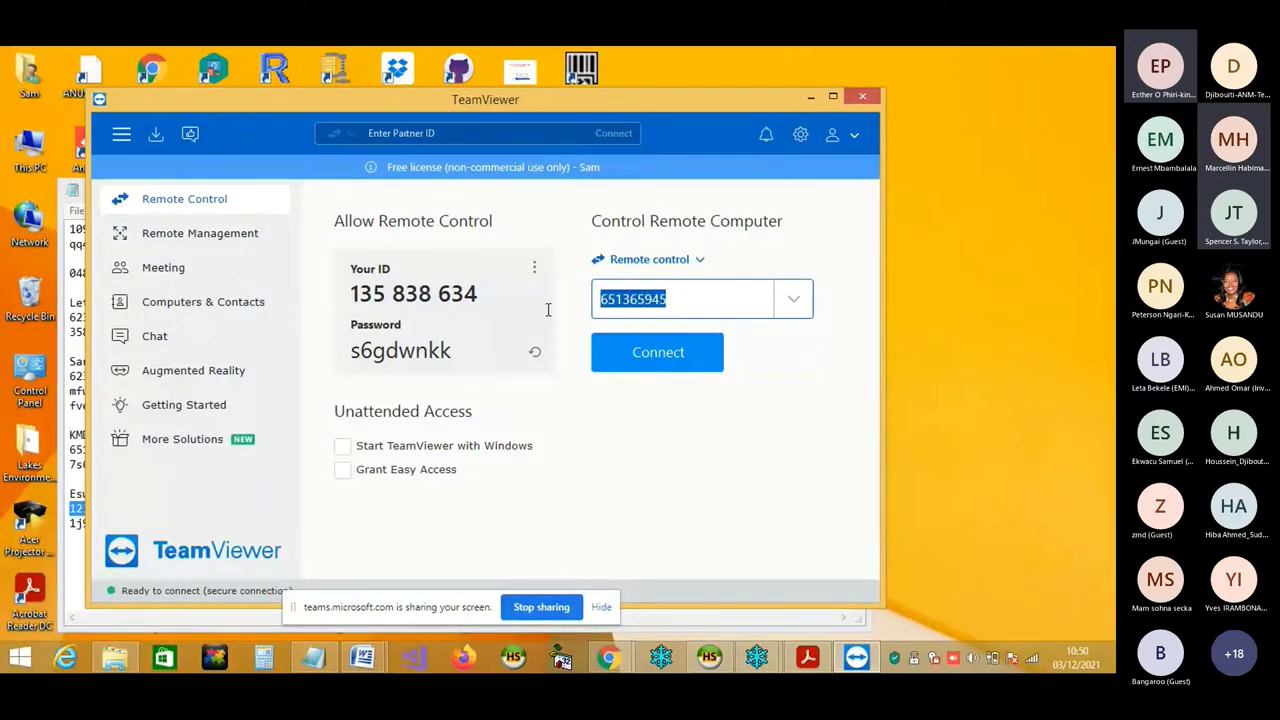
right_click(652, 297)
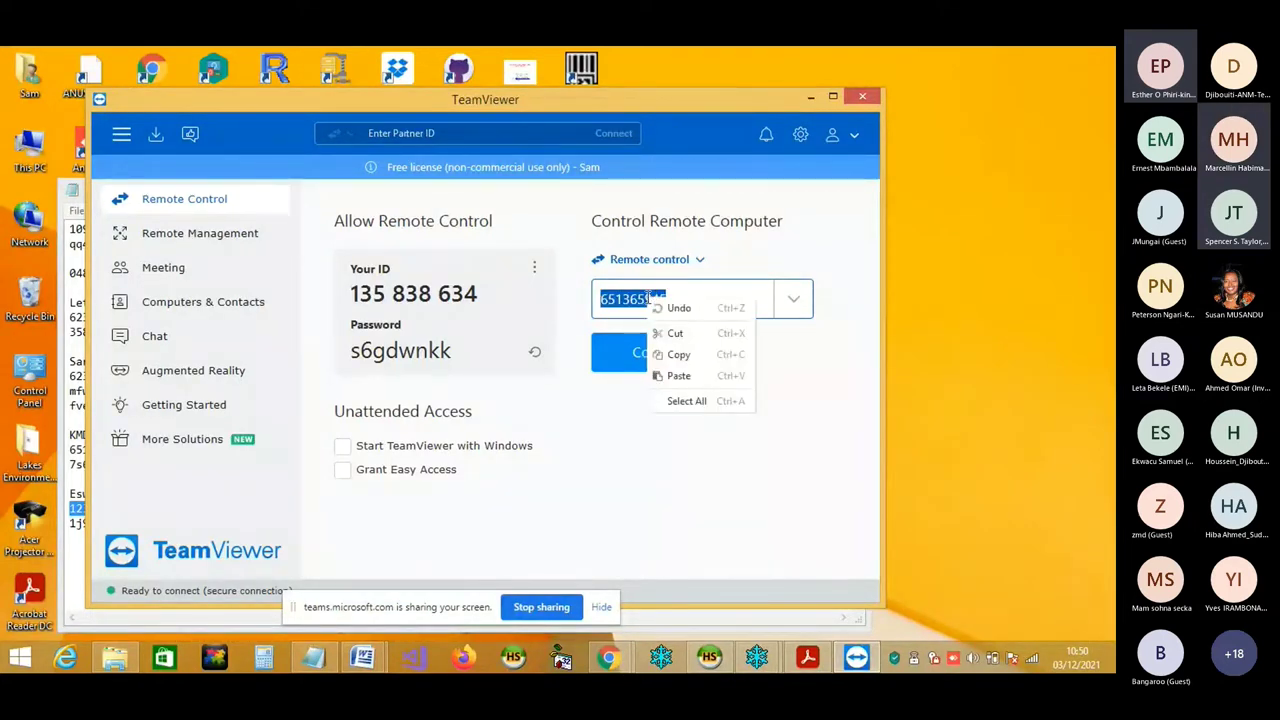
left_click(679, 376)
left_click_drag(741, 298, 498, 297)
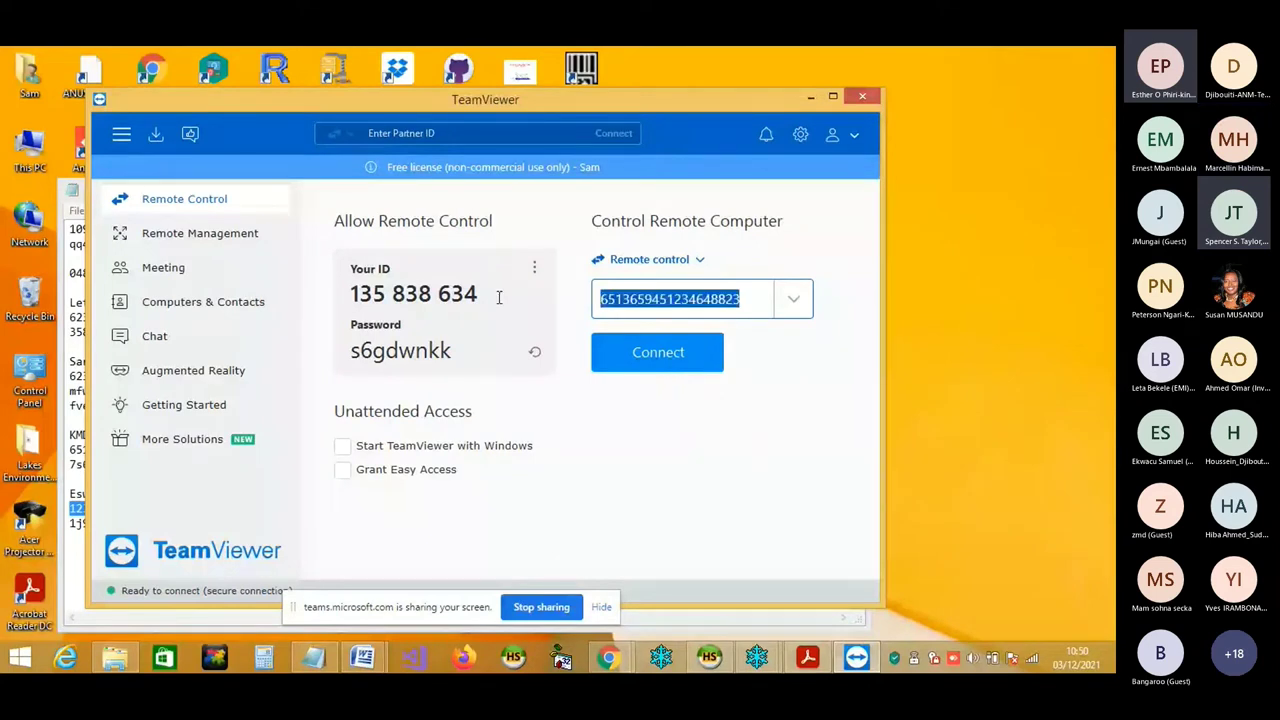
key("BackSpace")
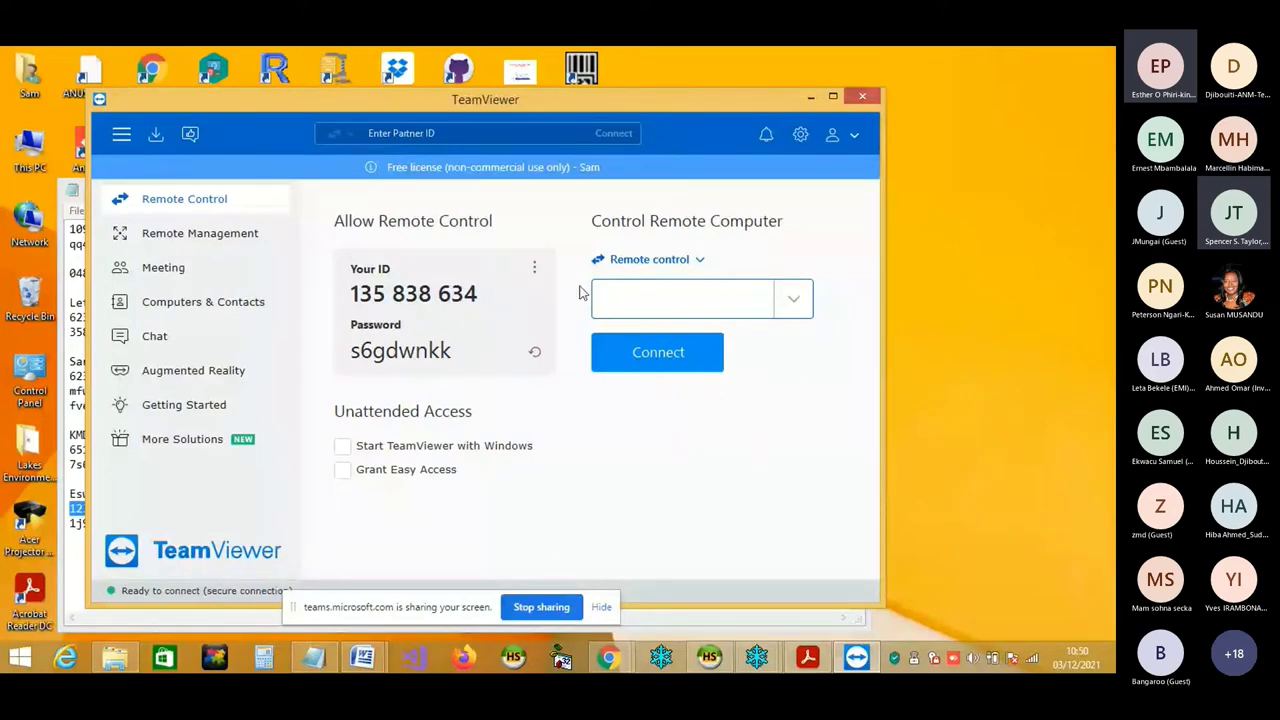
right_click(604, 297)
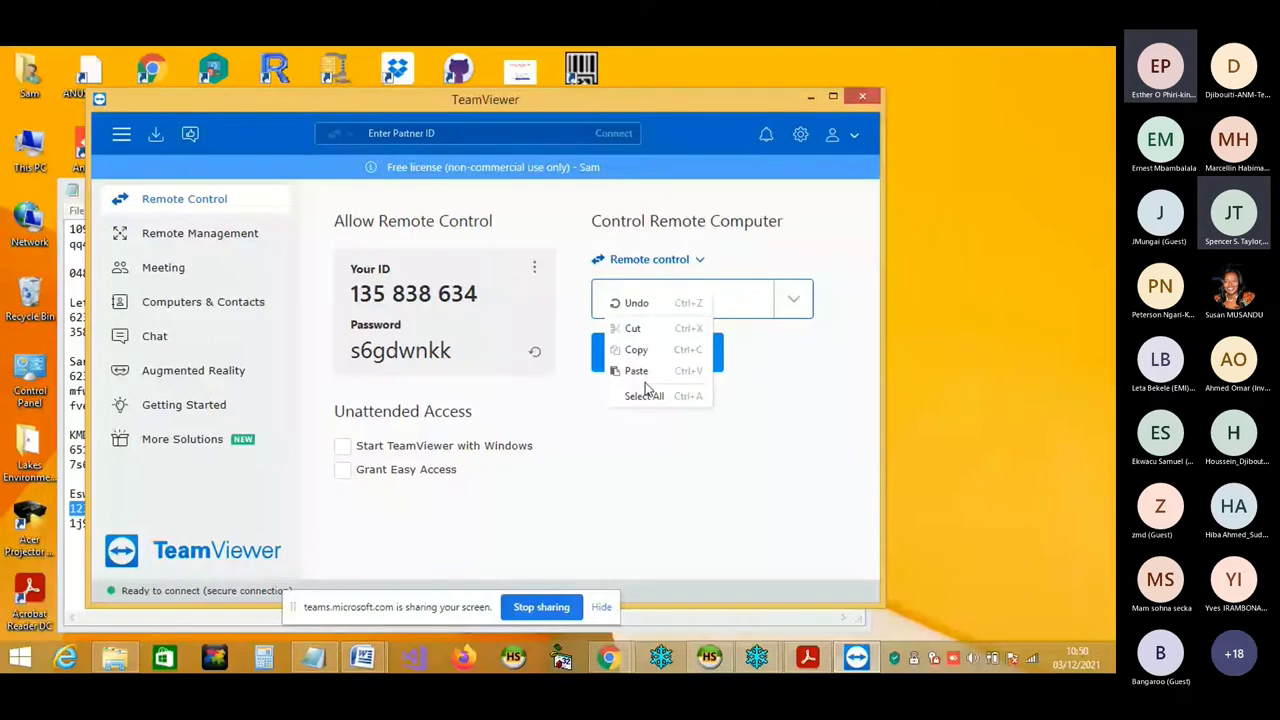
left_click(636, 371)
left_click(657, 352)
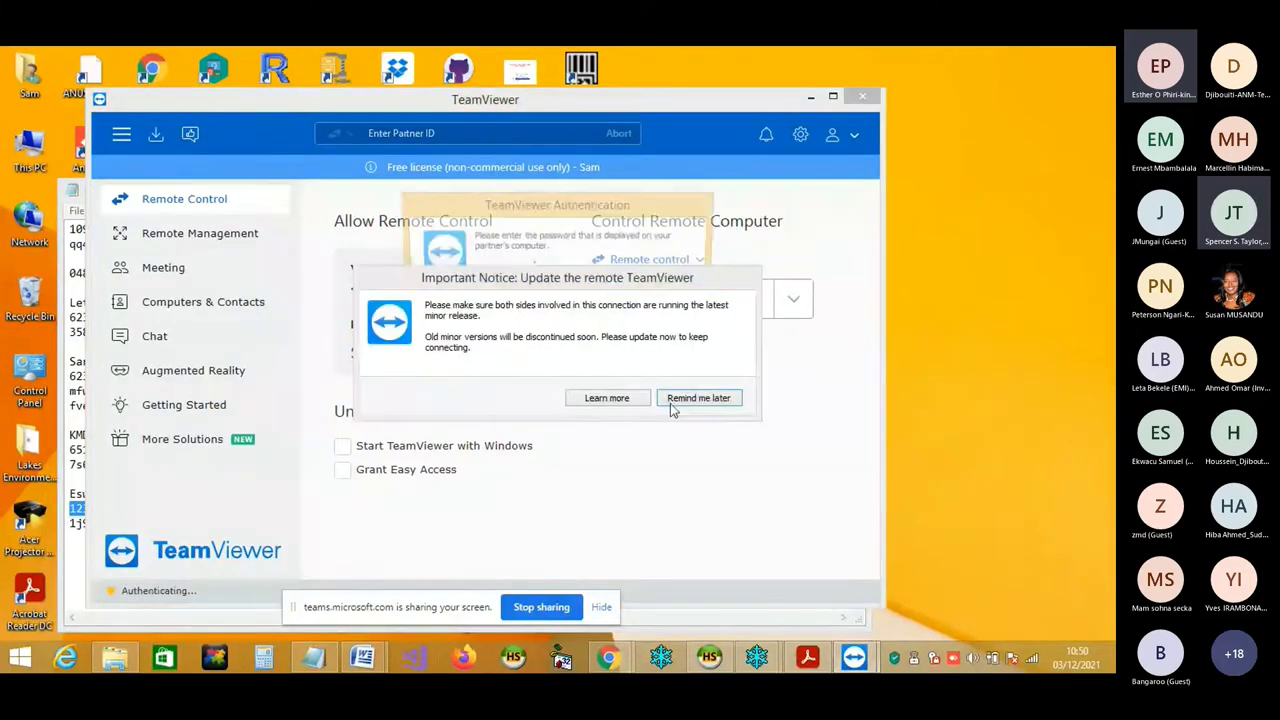
left_click(700, 398)
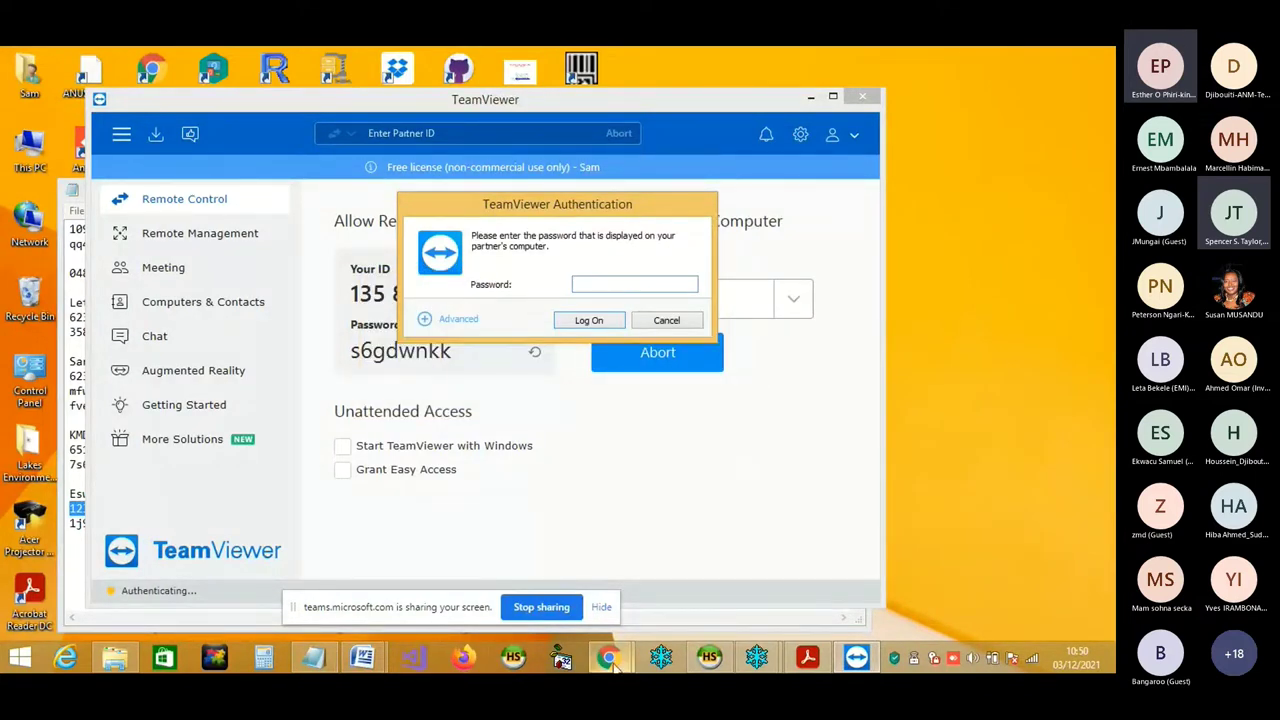
Copy the partner's password from the Teams meeting chat, then return to TeamViewer.
mouse_move(610, 660)
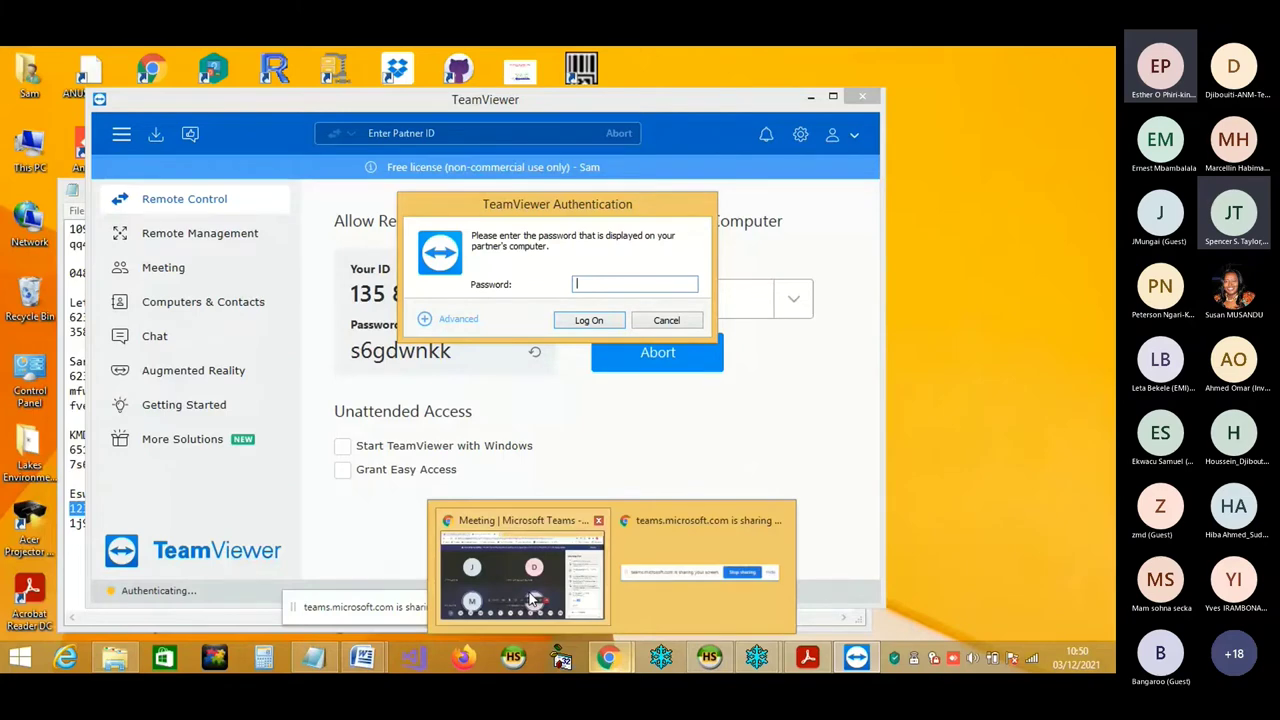
left_click(535, 598)
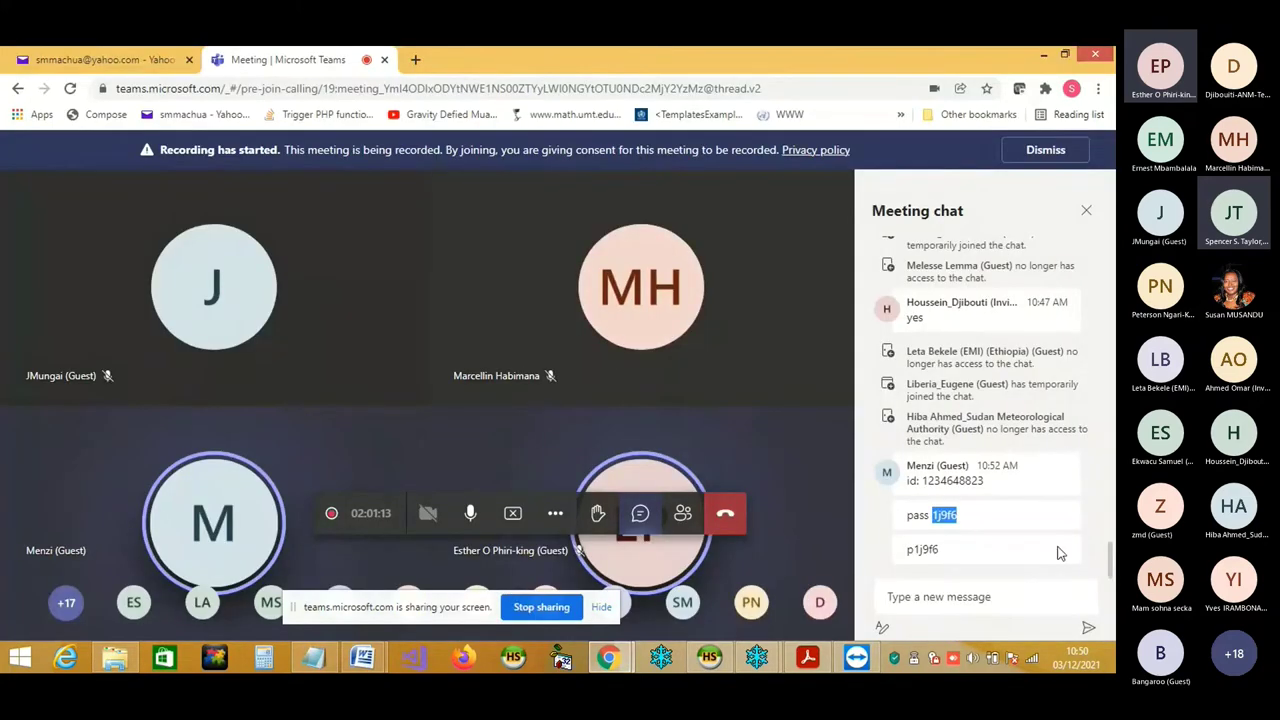
left_click(957, 551)
left_click_drag(957, 551, 912, 545)
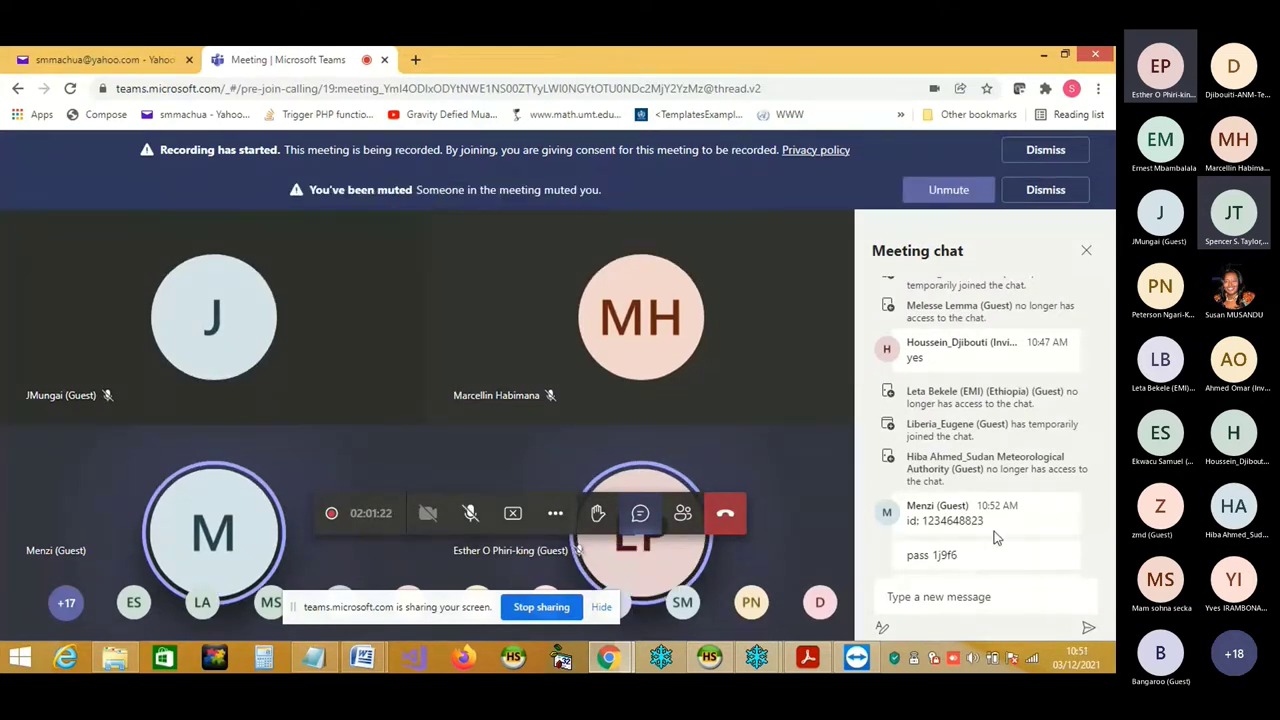
double_click(945, 555)
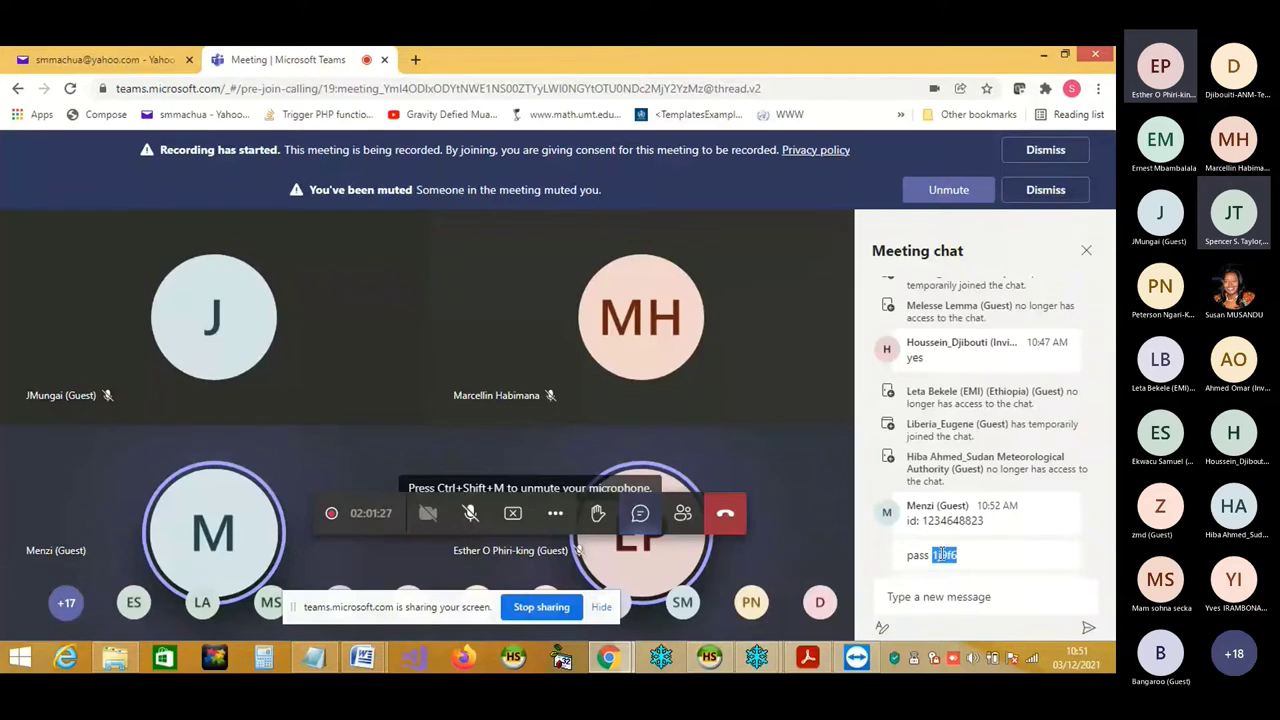
right_click(943, 554)
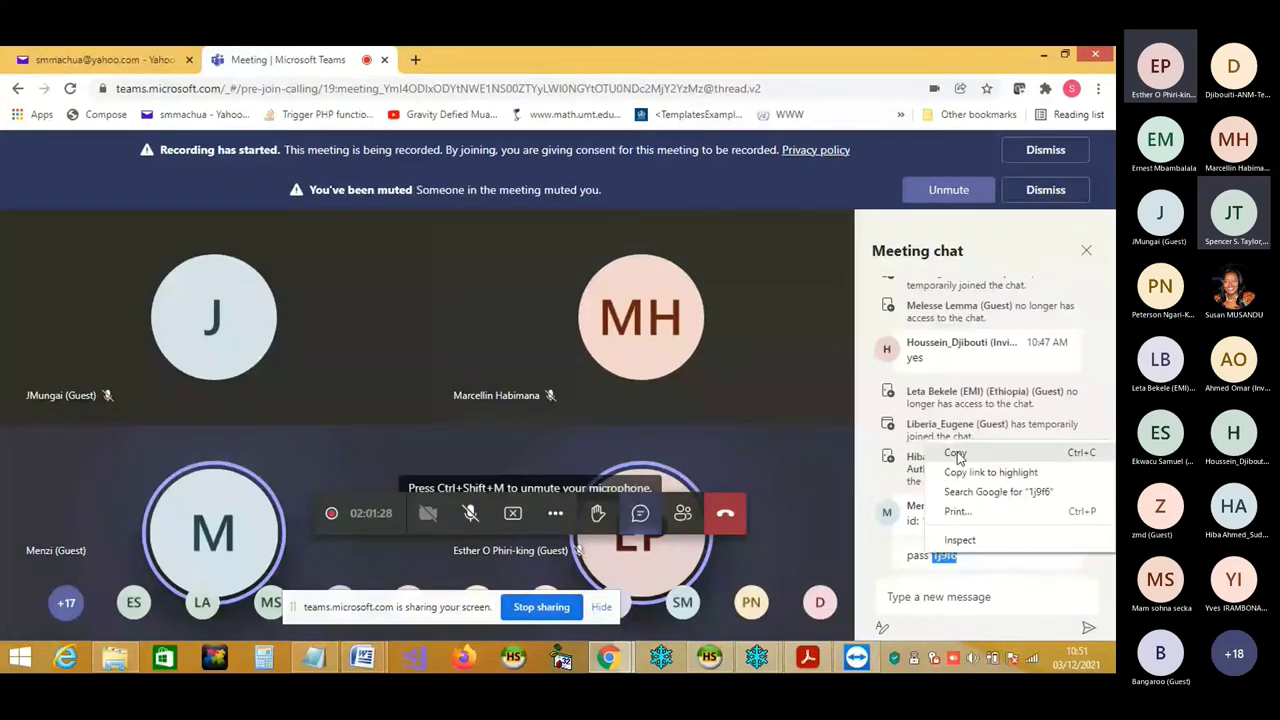
left_click(955, 453)
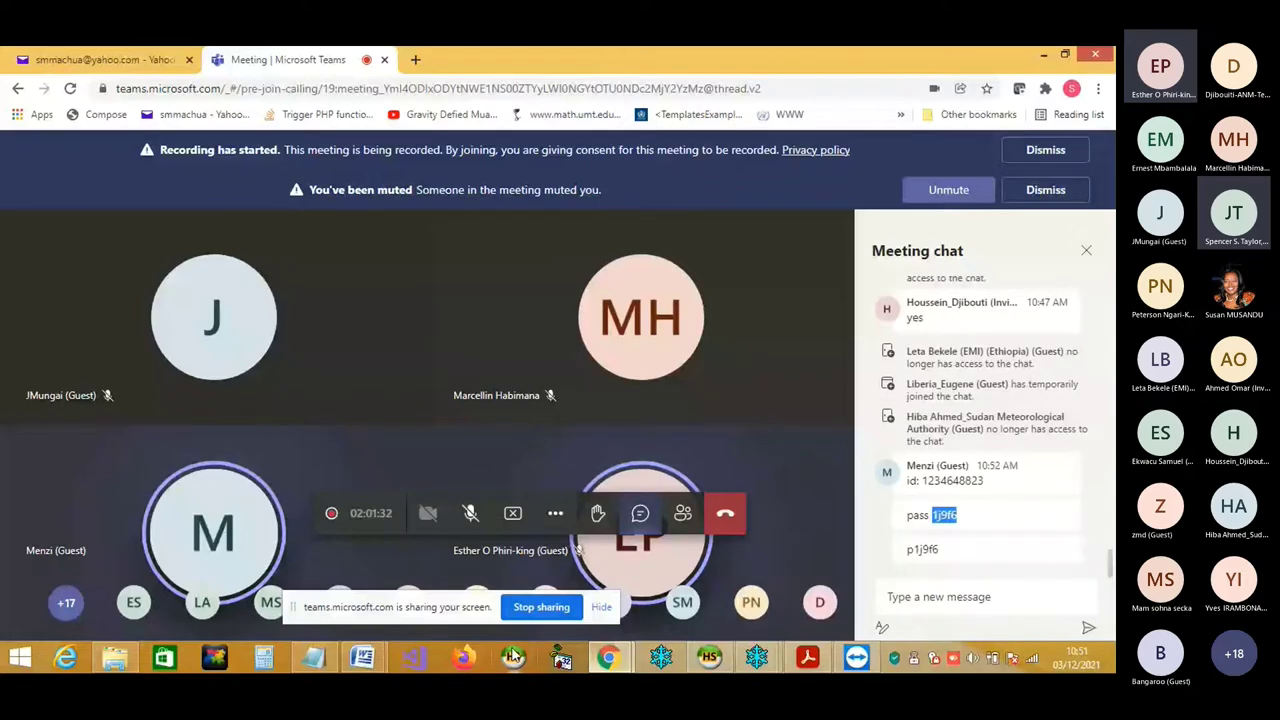
mouse_move(763, 672)
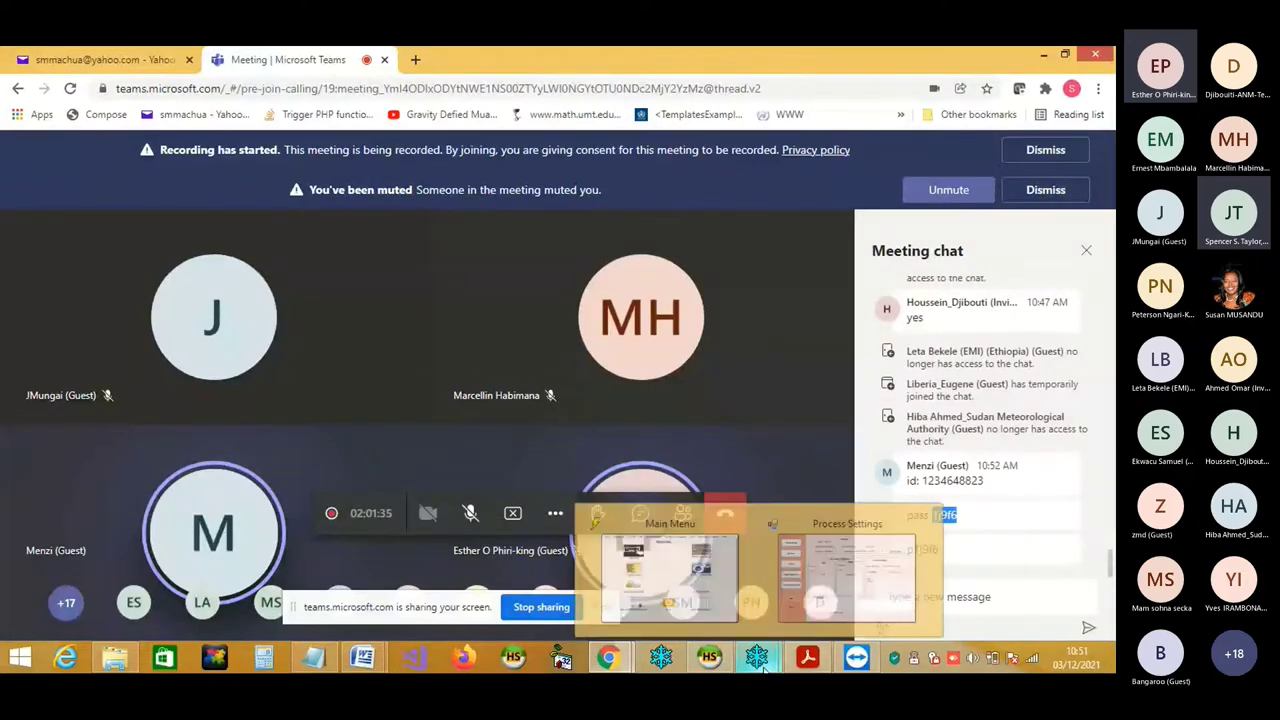
mouse_move(823, 590)
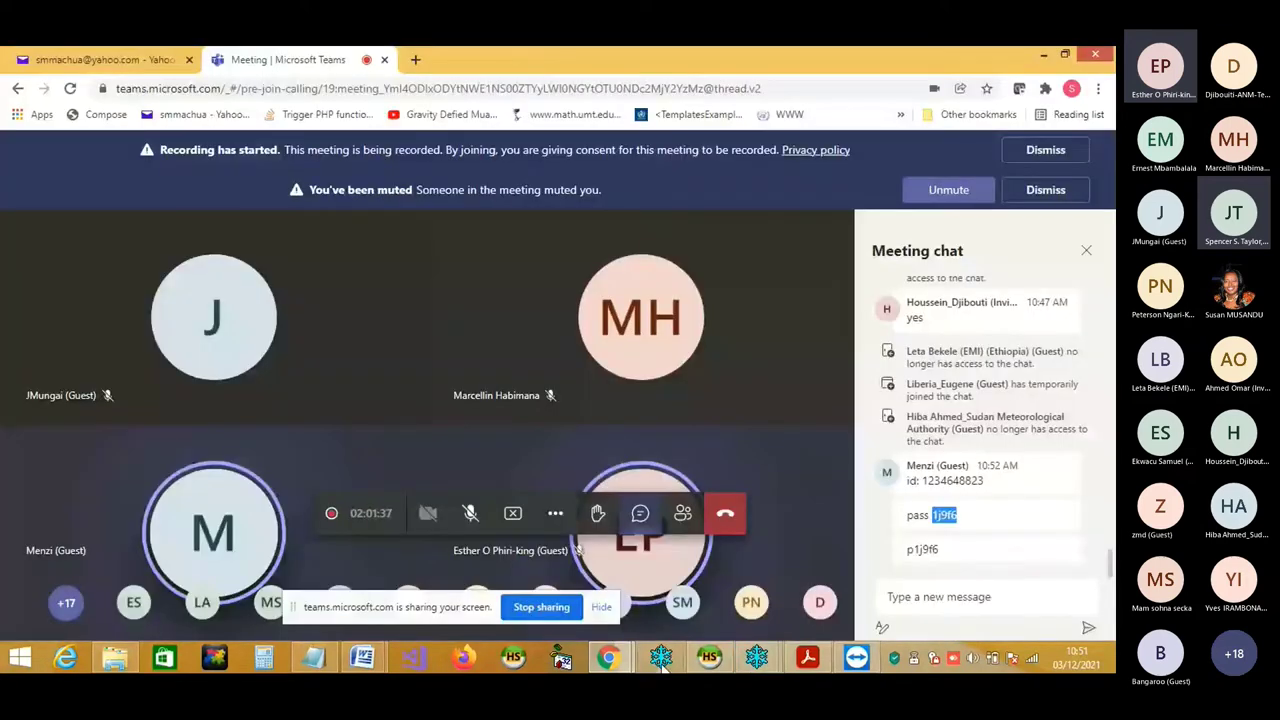
Log on, cancel the invalid-password error, and select the corrected password in the chat.
mouse_move(856, 657)
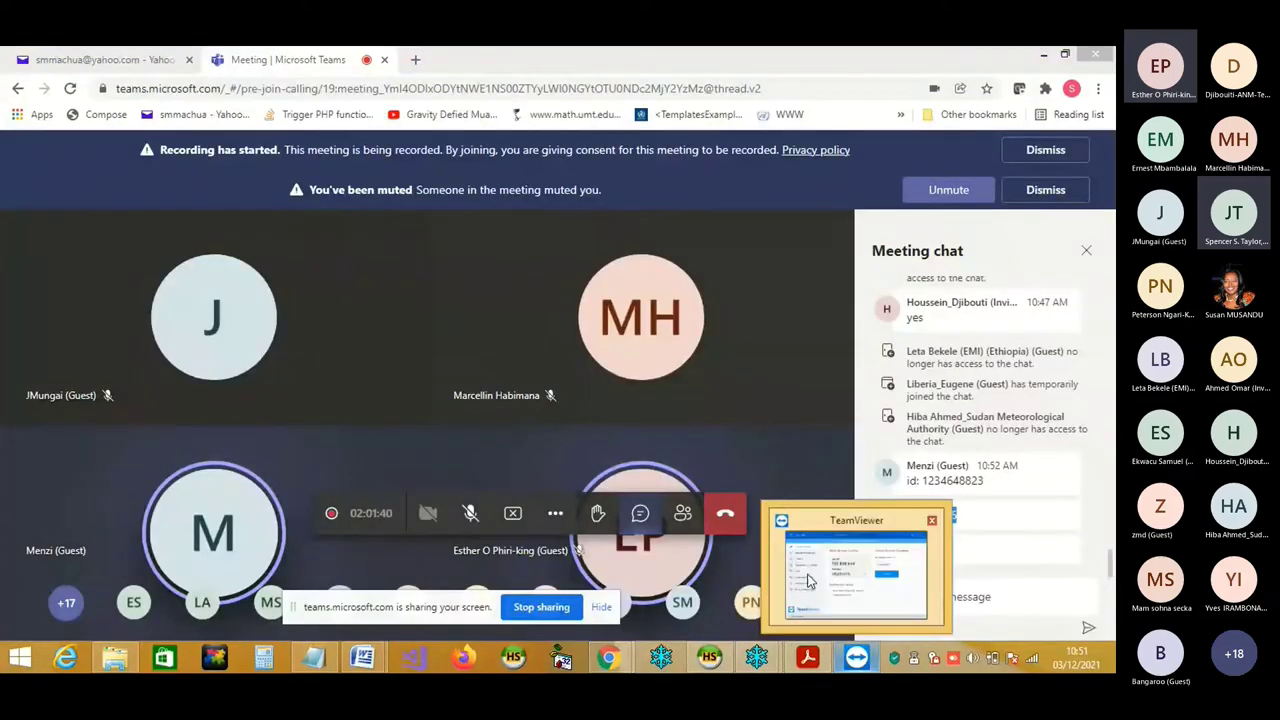
left_click(810, 582)
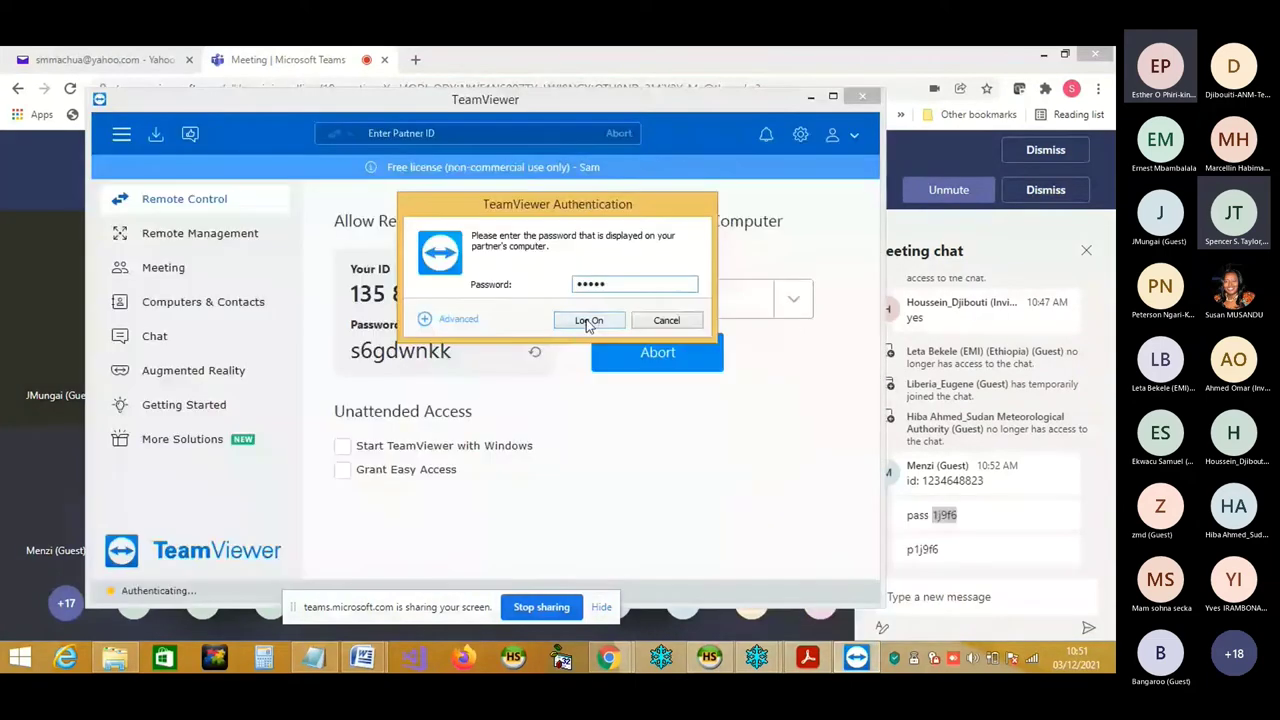
left_click(589, 322)
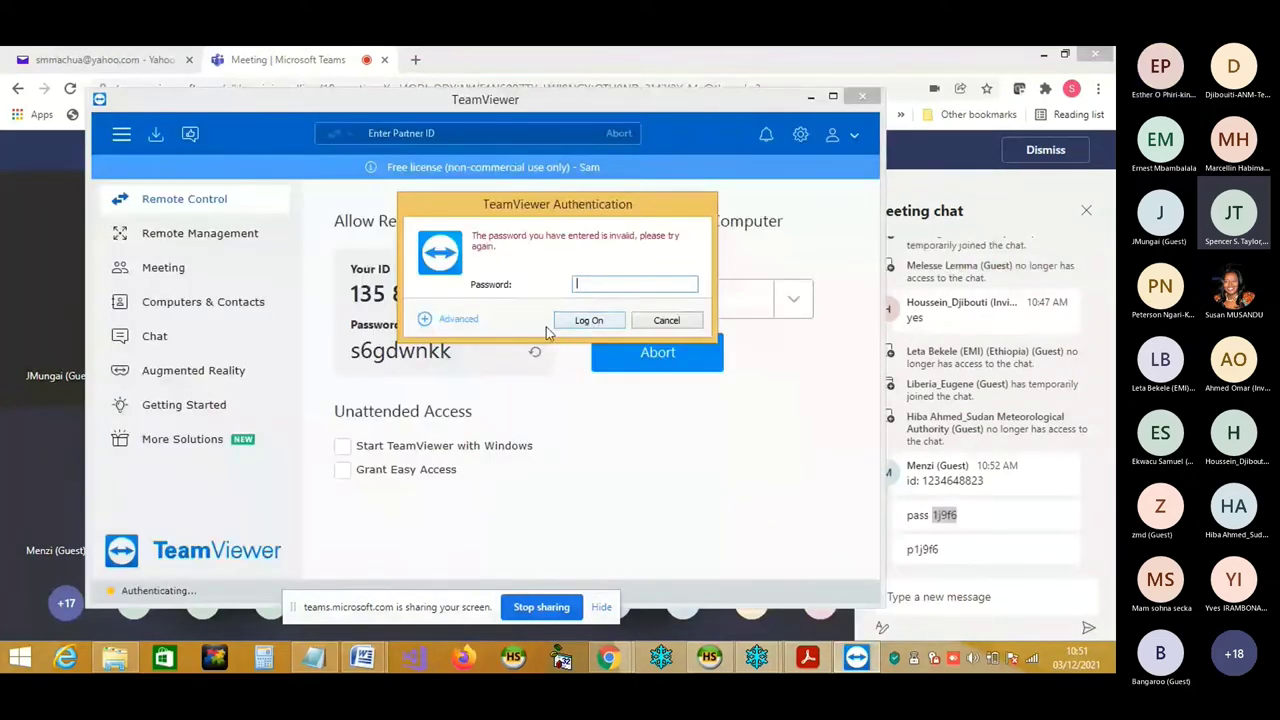
left_click(666, 321)
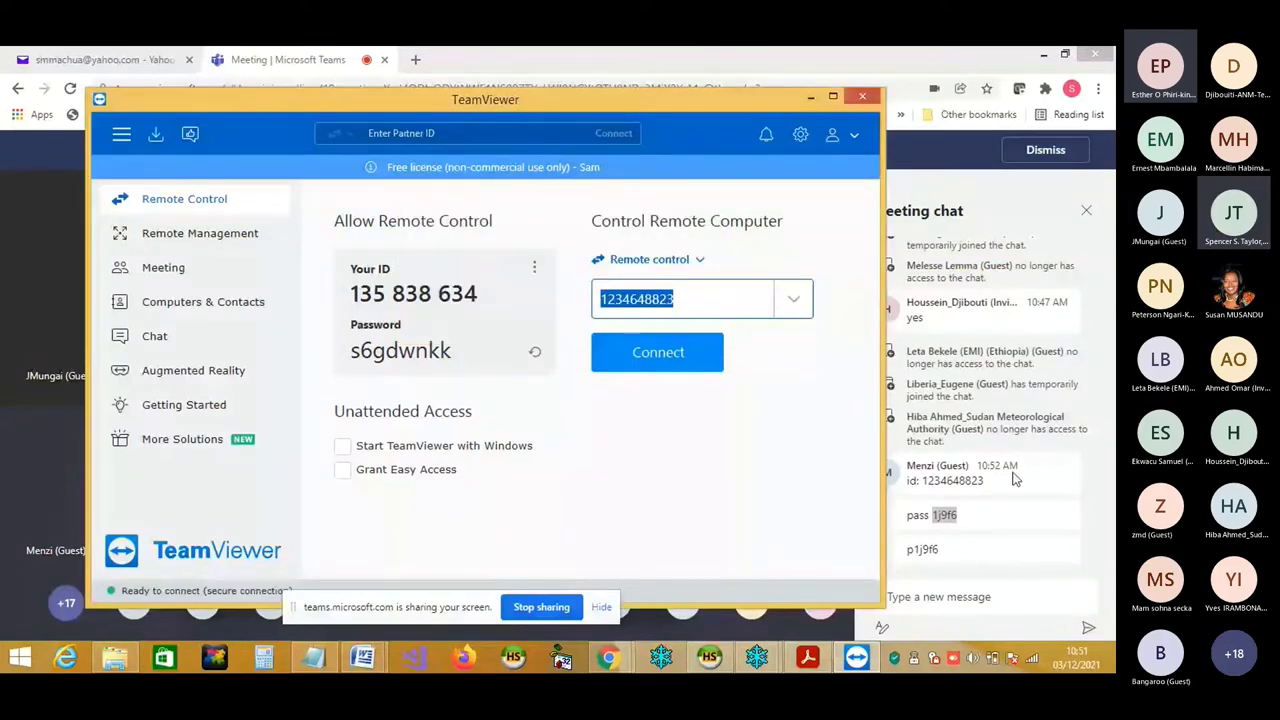
left_click(947, 556)
left_click_drag(947, 556, 902, 552)
Copy the corrected chat password, reconnect past the update notice, and log on with it.
right_click(924, 549)
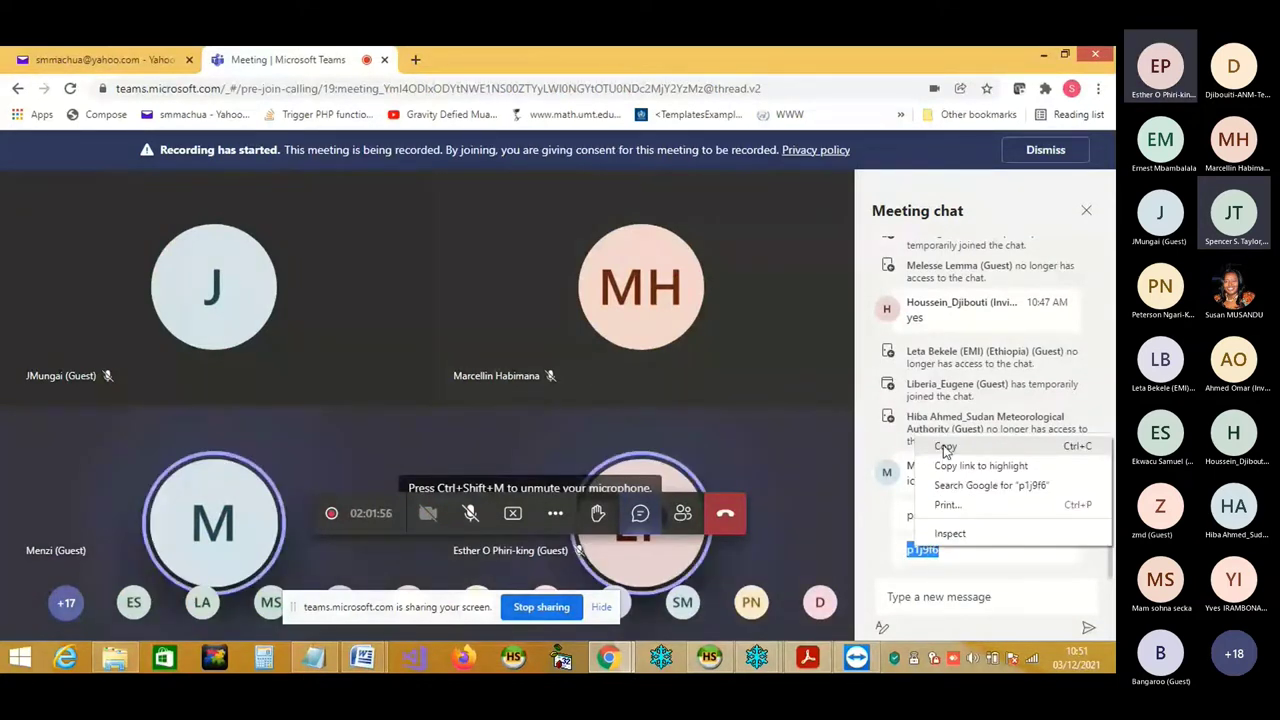
left_click(945, 447)
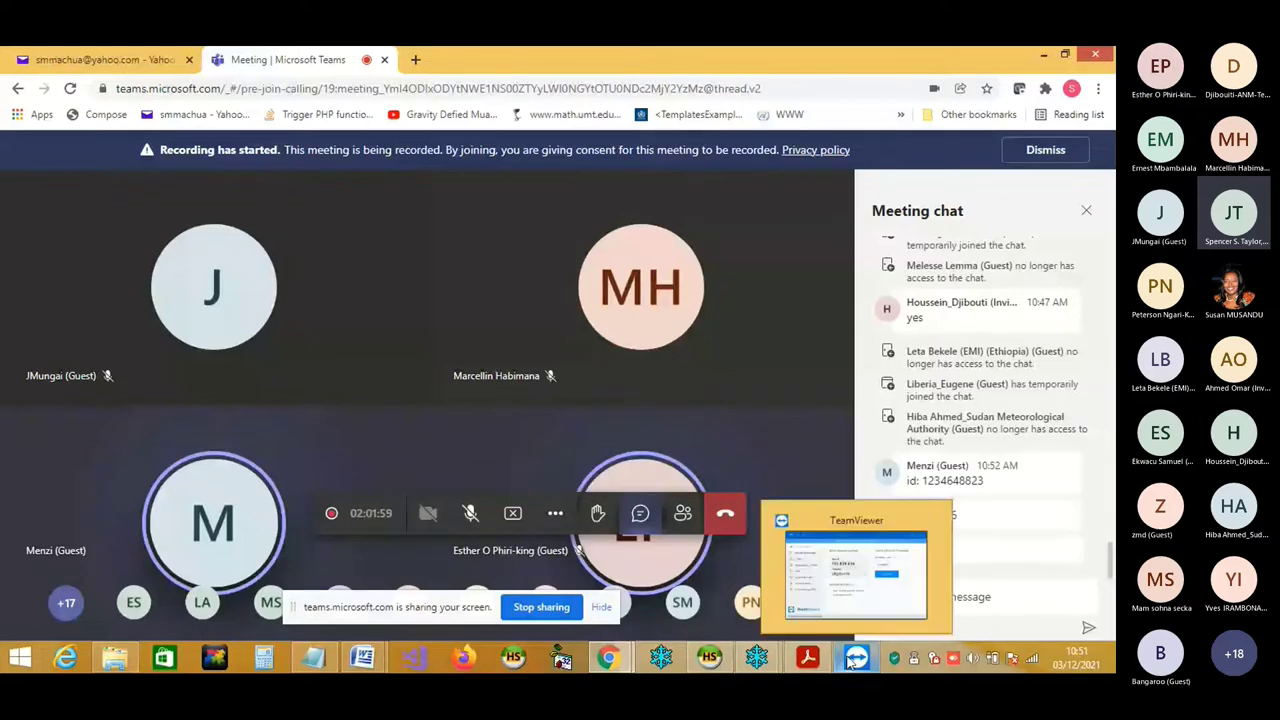
left_click(855, 658)
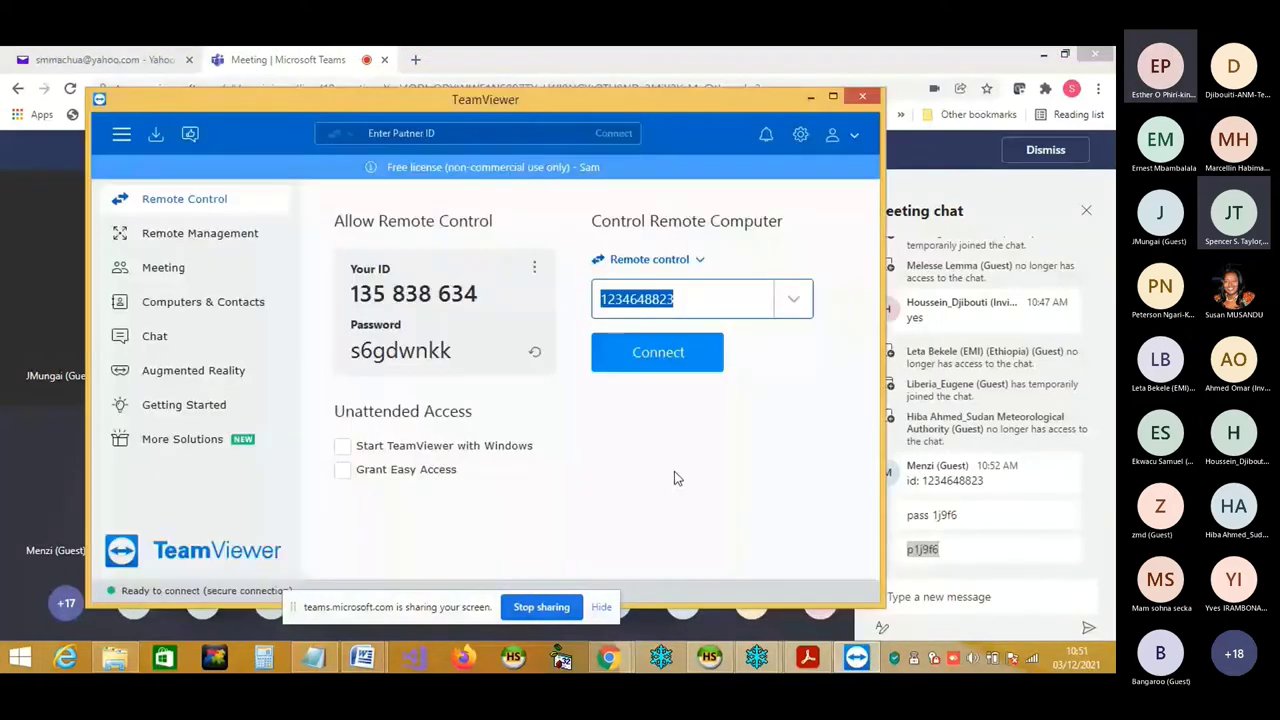
key("Return")
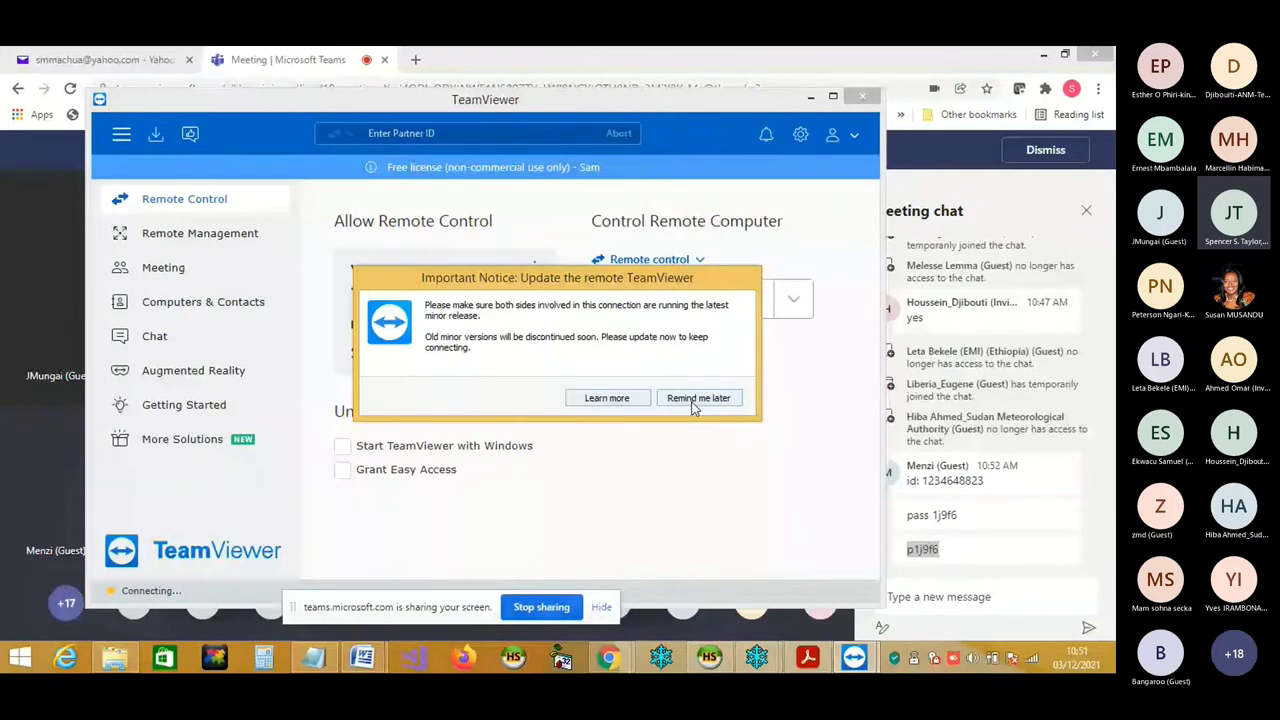
left_click(697, 398)
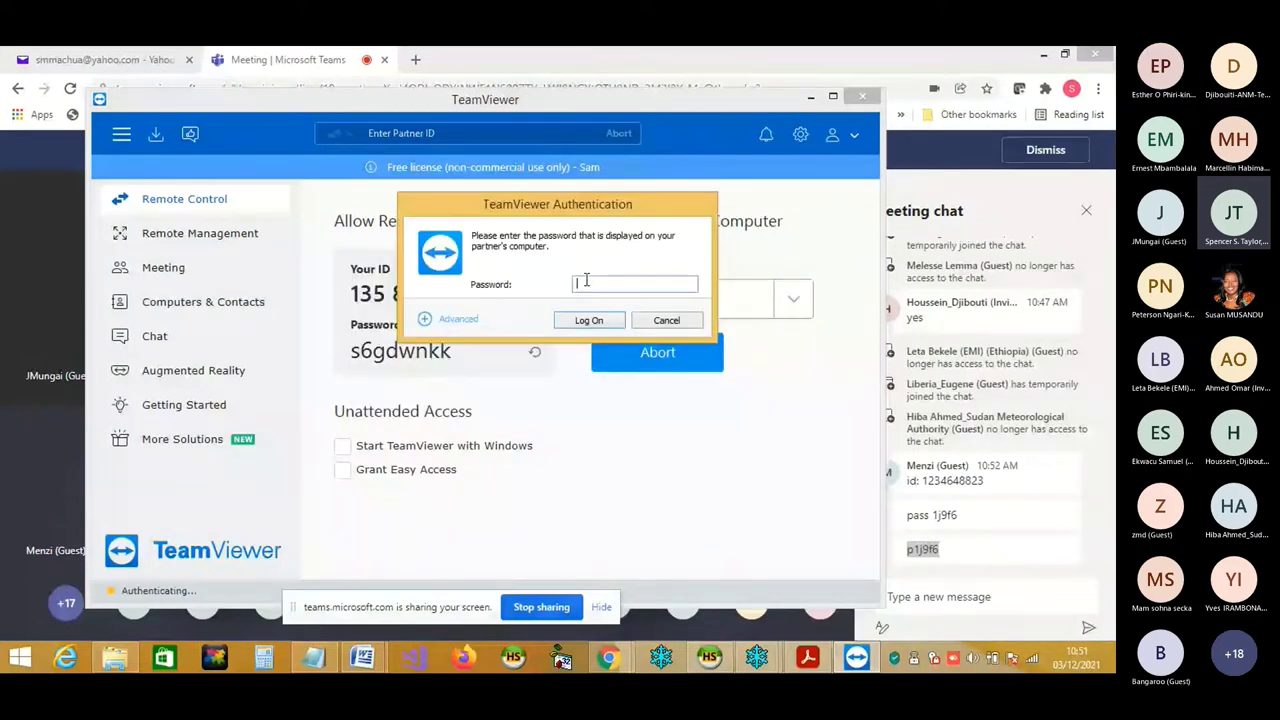
key("ctrl+v")
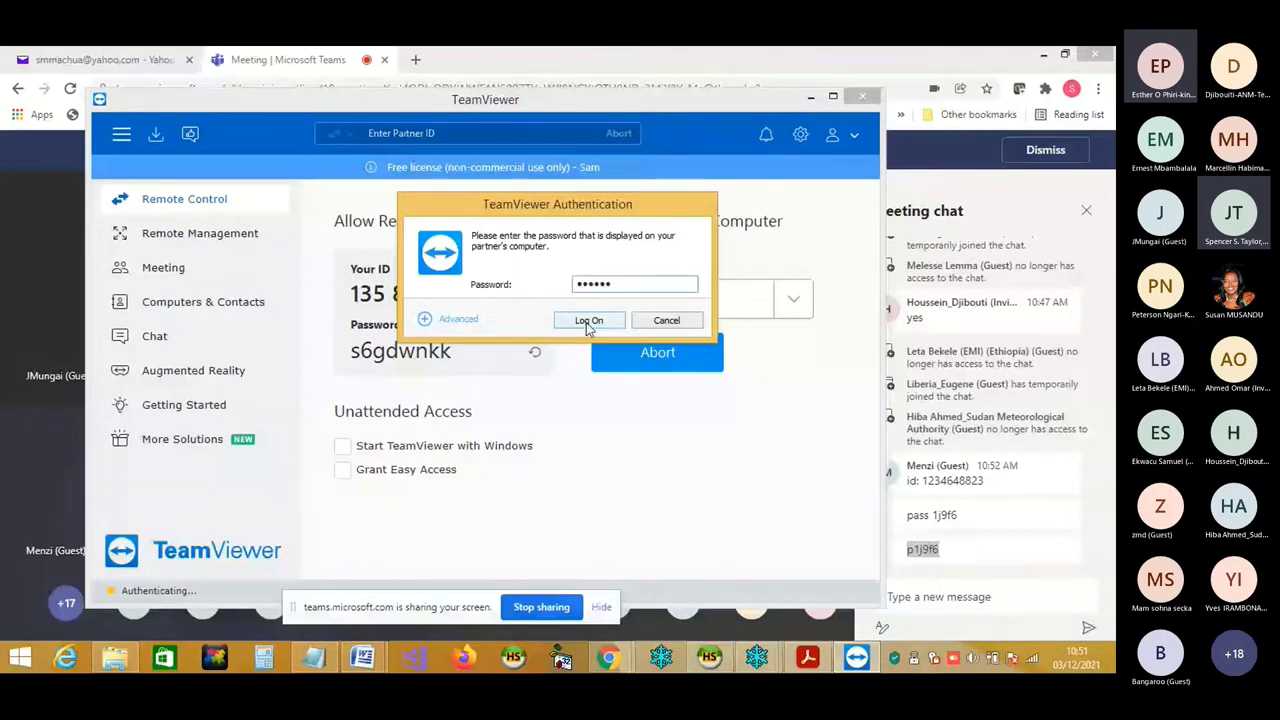
left_click(589, 322)
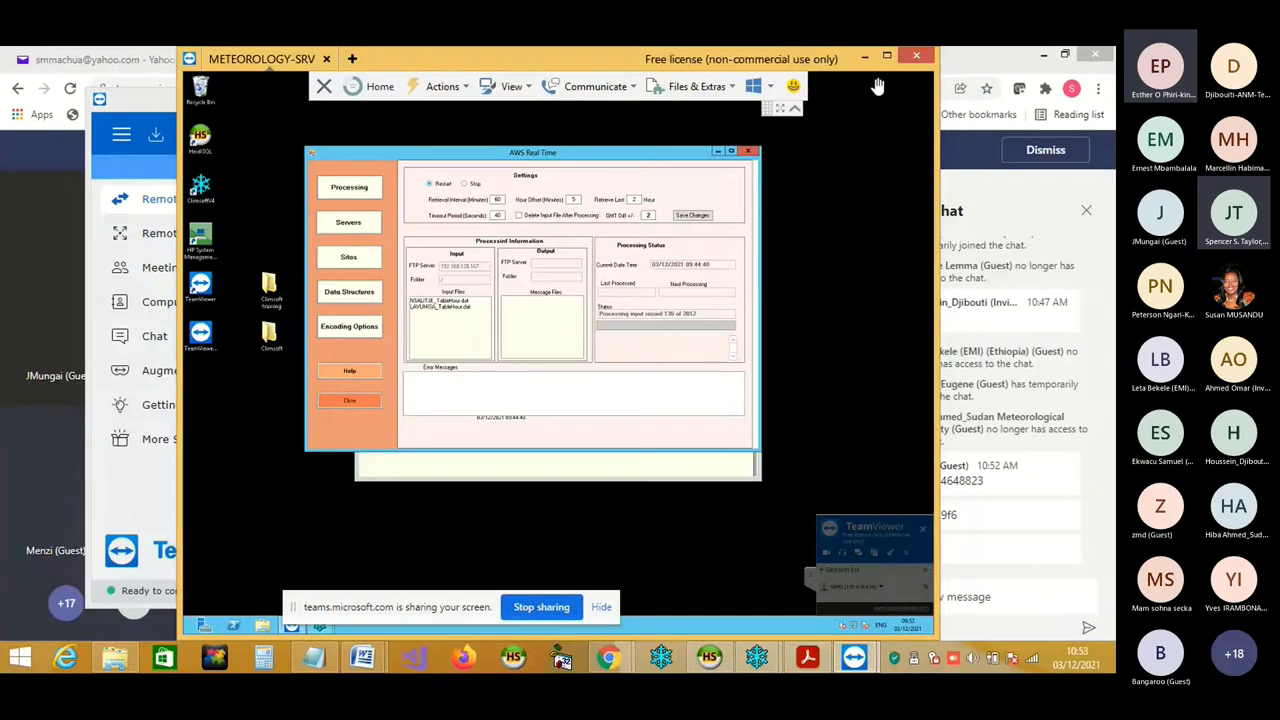
Close the METEOROLOGY-SRV remote session window after viewing AWS Real Time.
left_click(864, 58)
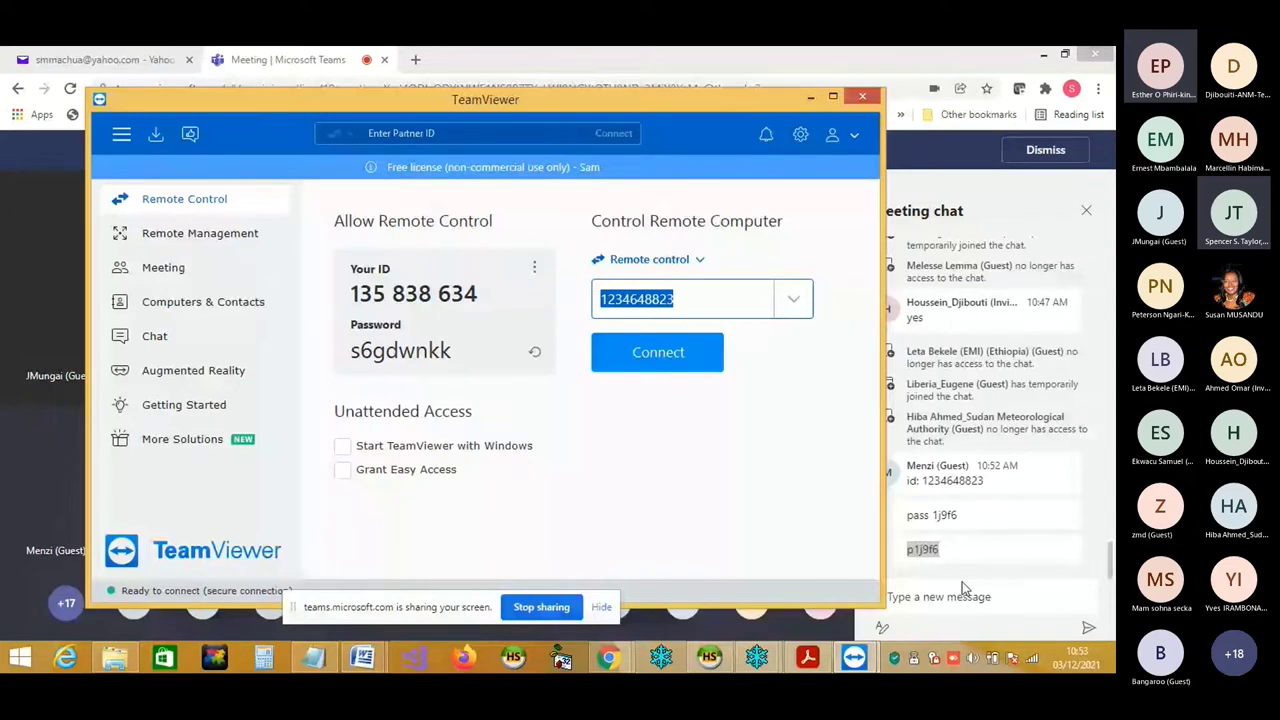
Copy the corrected chat password and paste it over the old Eswatini password in connections.txt.
right_click(932, 549)
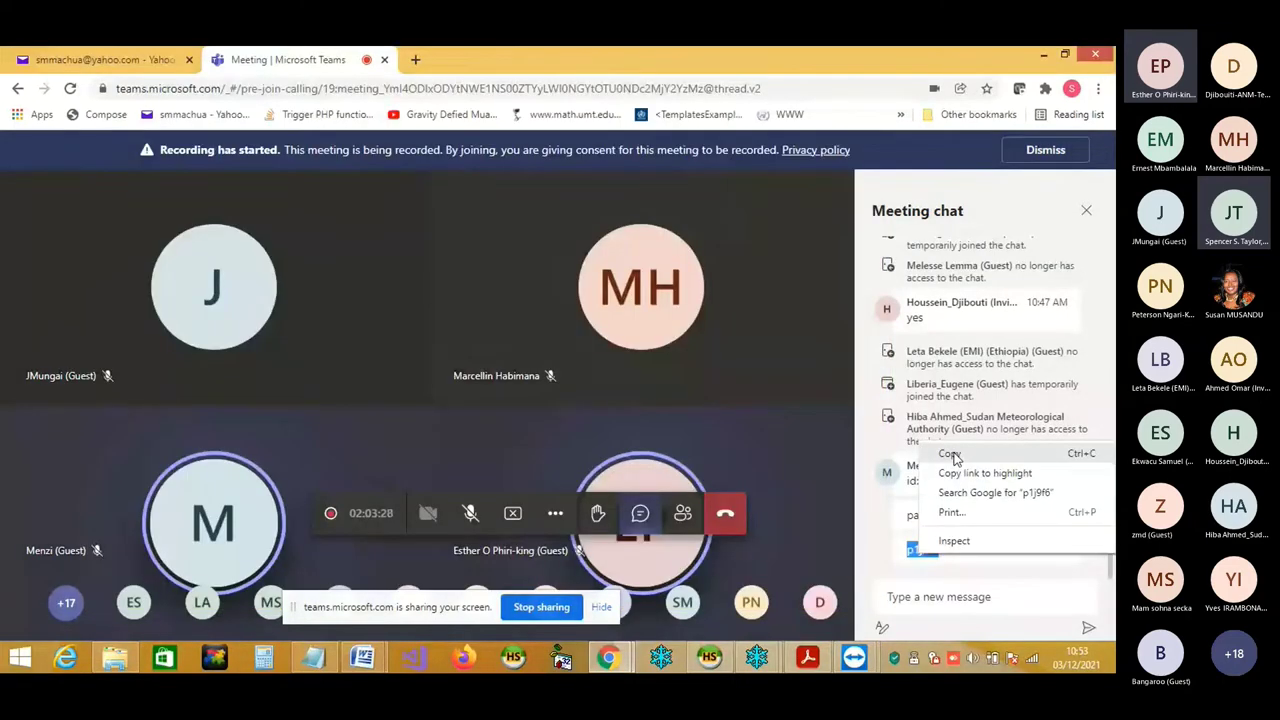
left_click(953, 455)
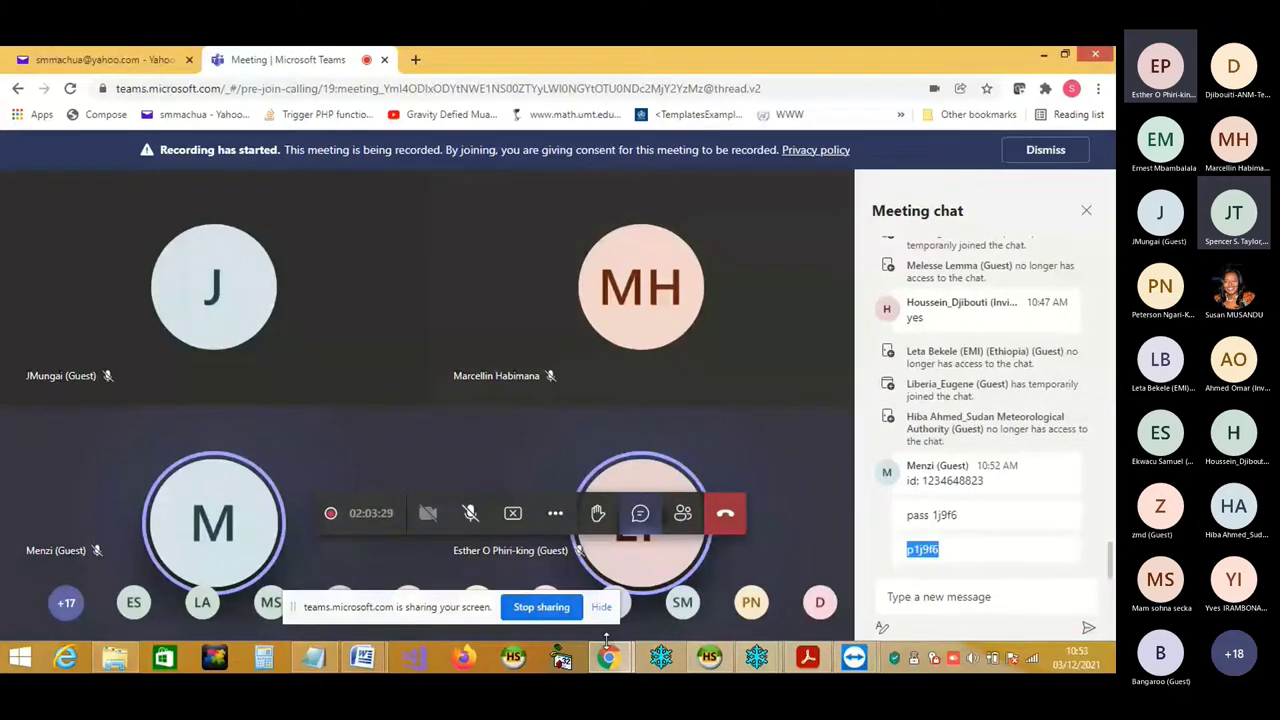
left_click(322, 657)
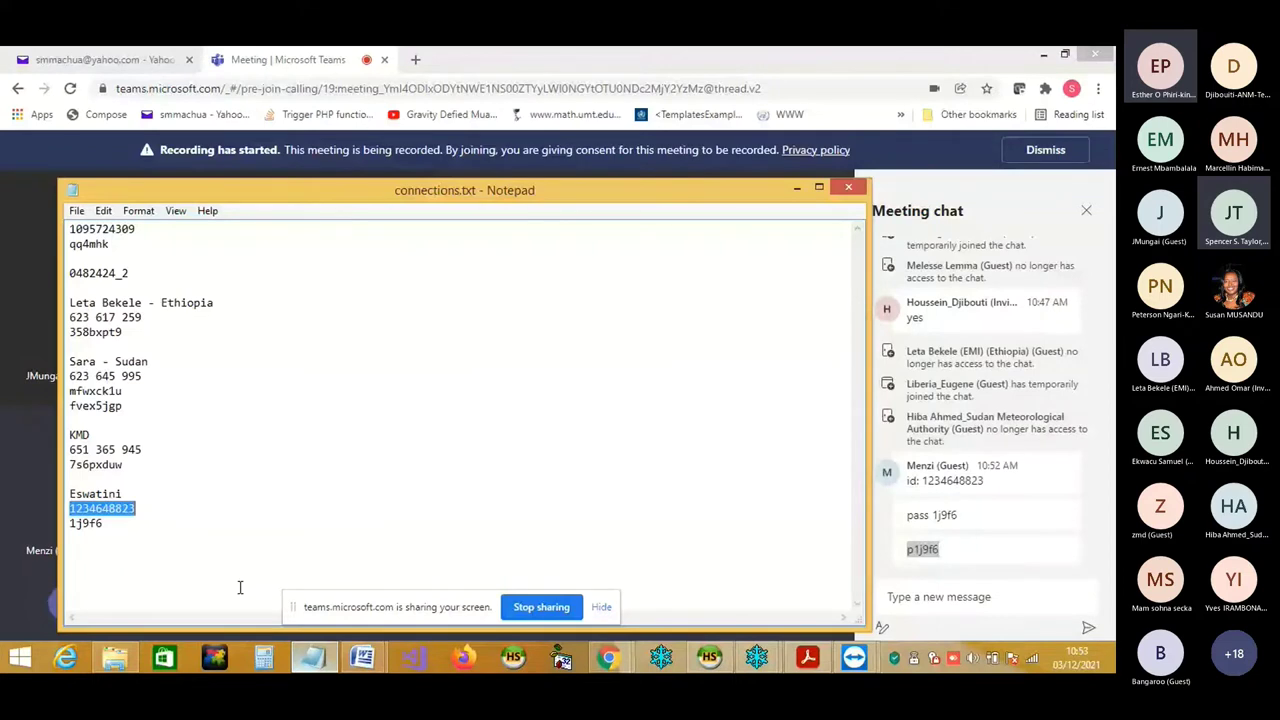
double_click(66, 527)
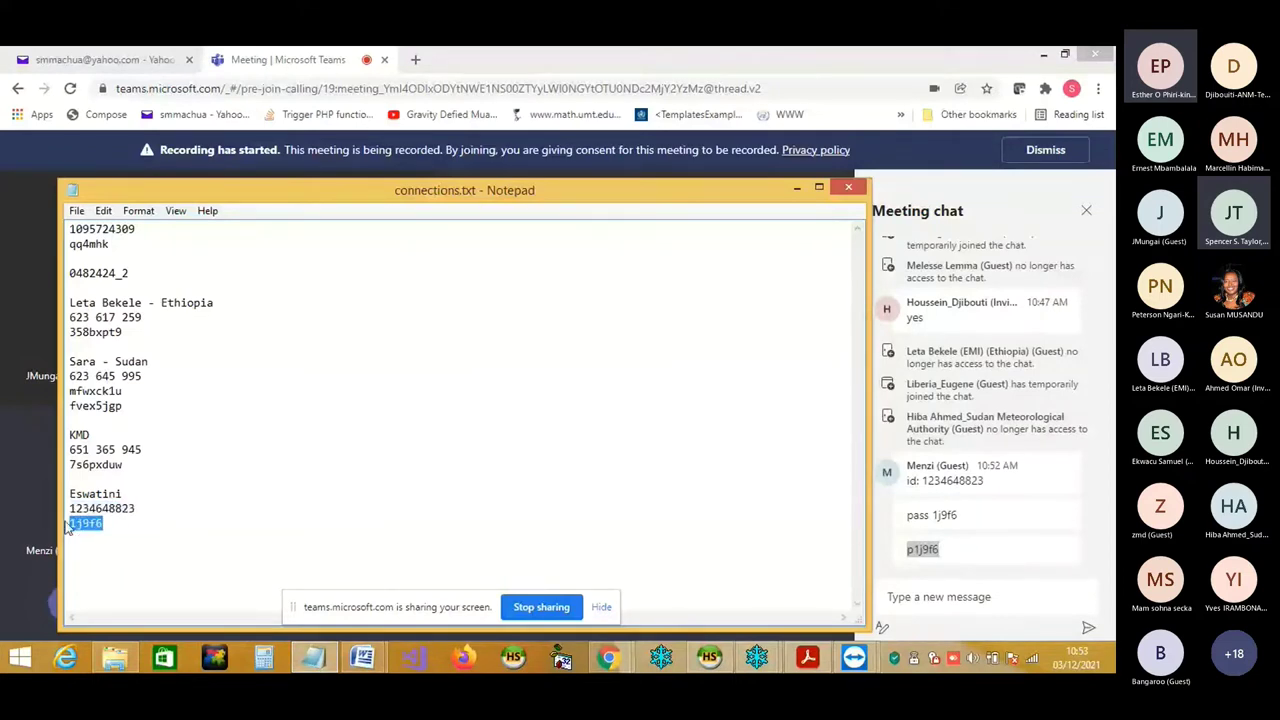
right_click(100, 521)
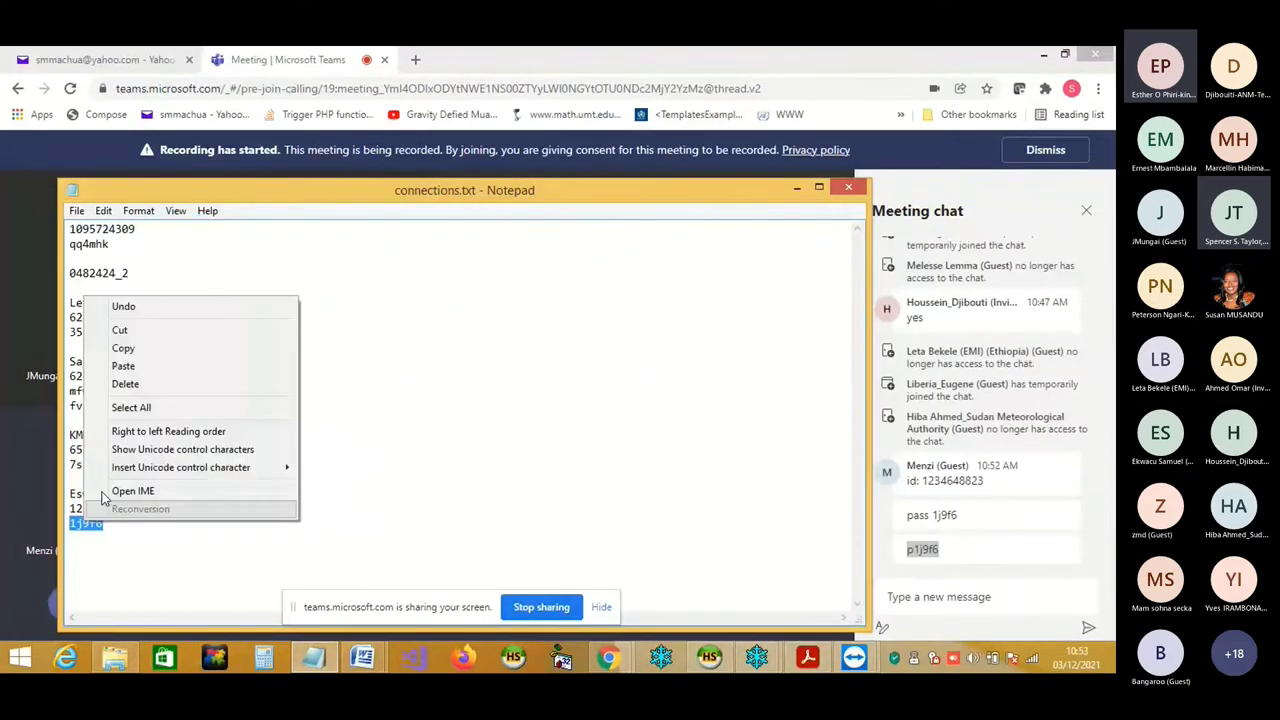
left_click(133, 364)
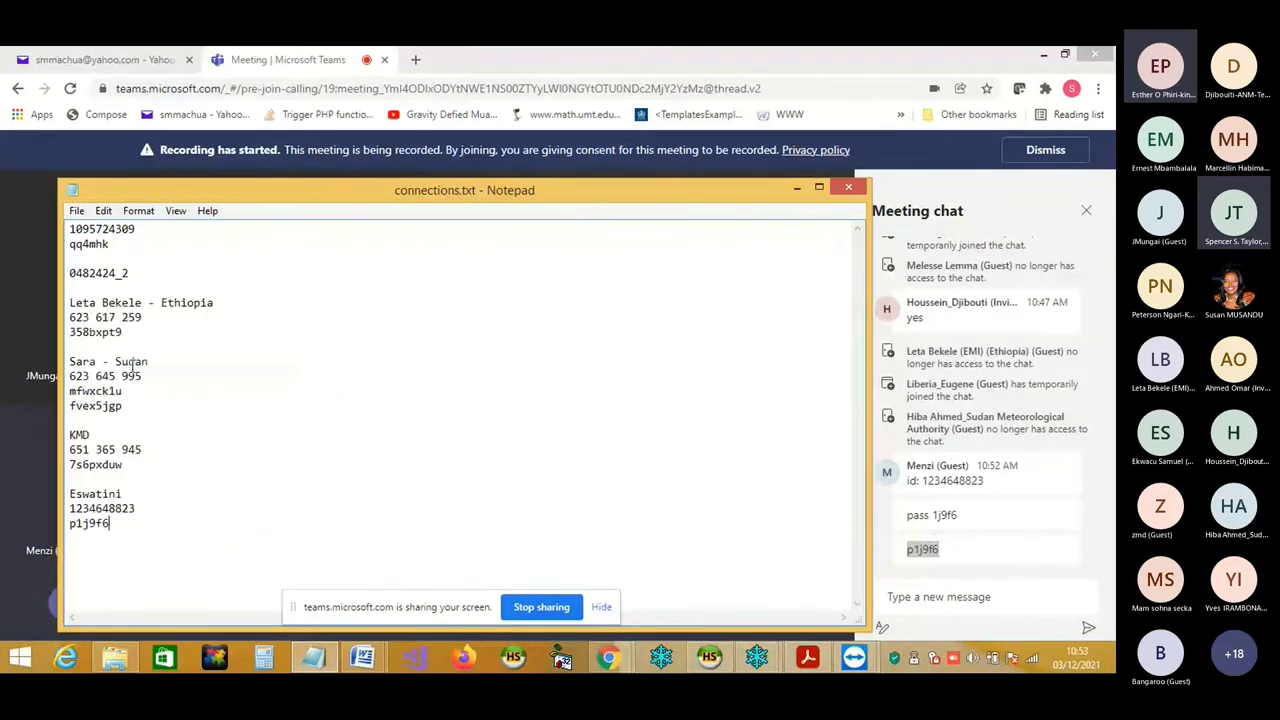
Return to the Teams meeting, unmute the microphone, and stop sharing the screen.
mouse_move(610, 665)
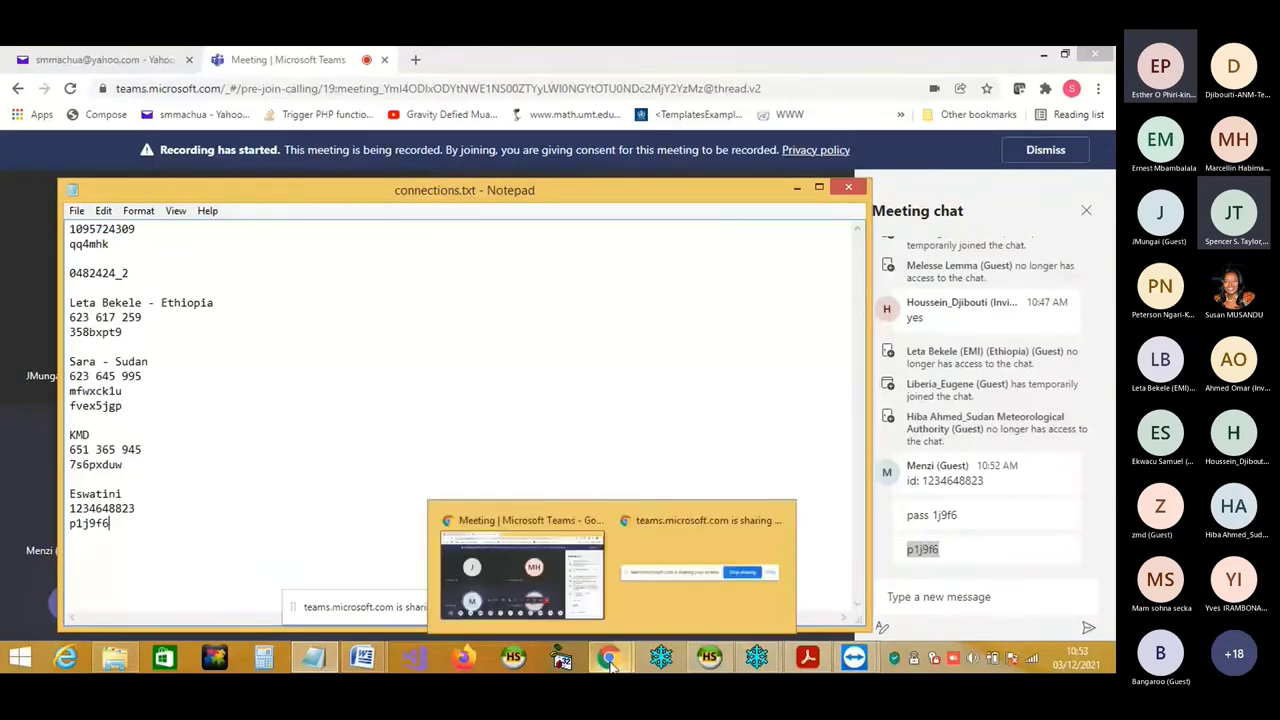
left_click(497, 523)
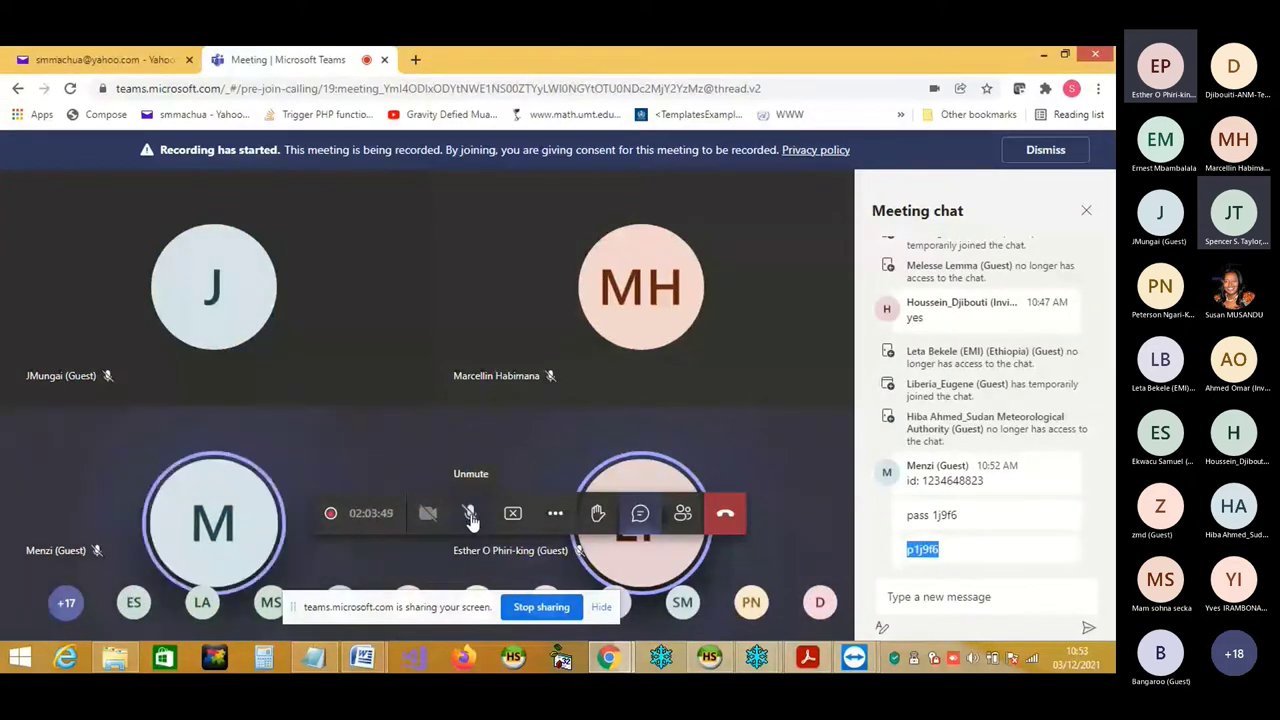
left_click(470, 515)
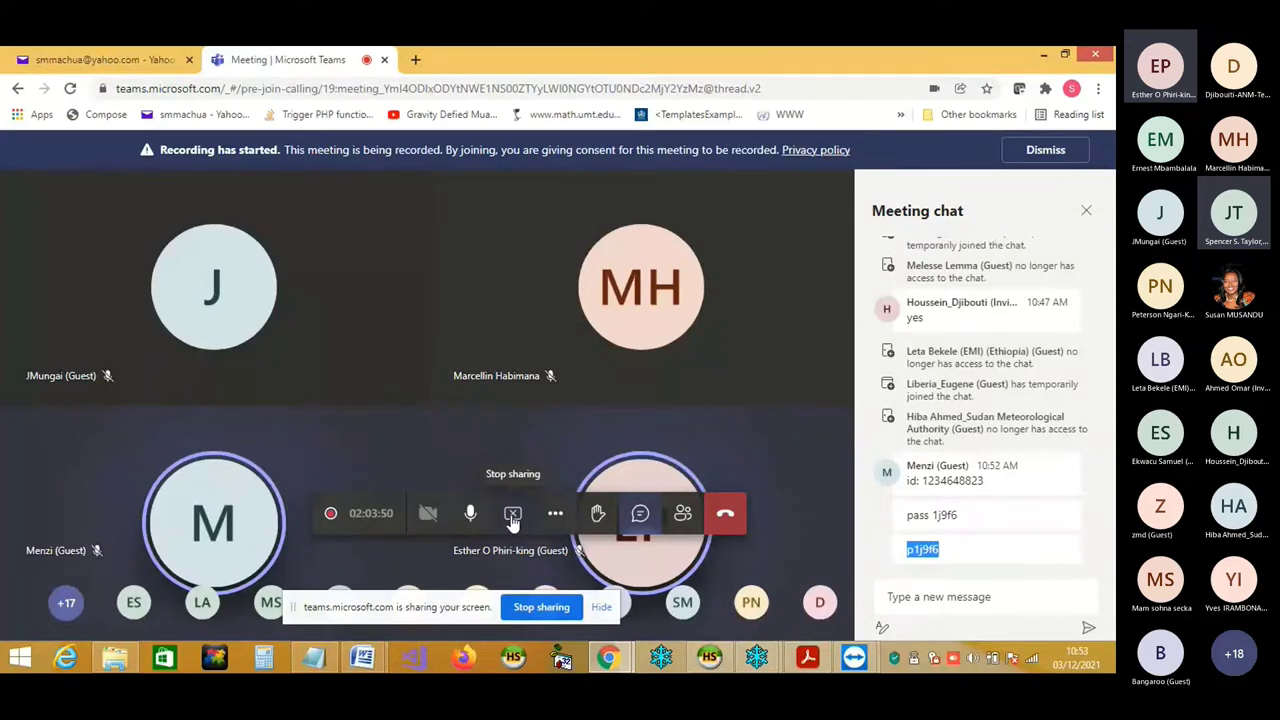
left_click(512, 516)
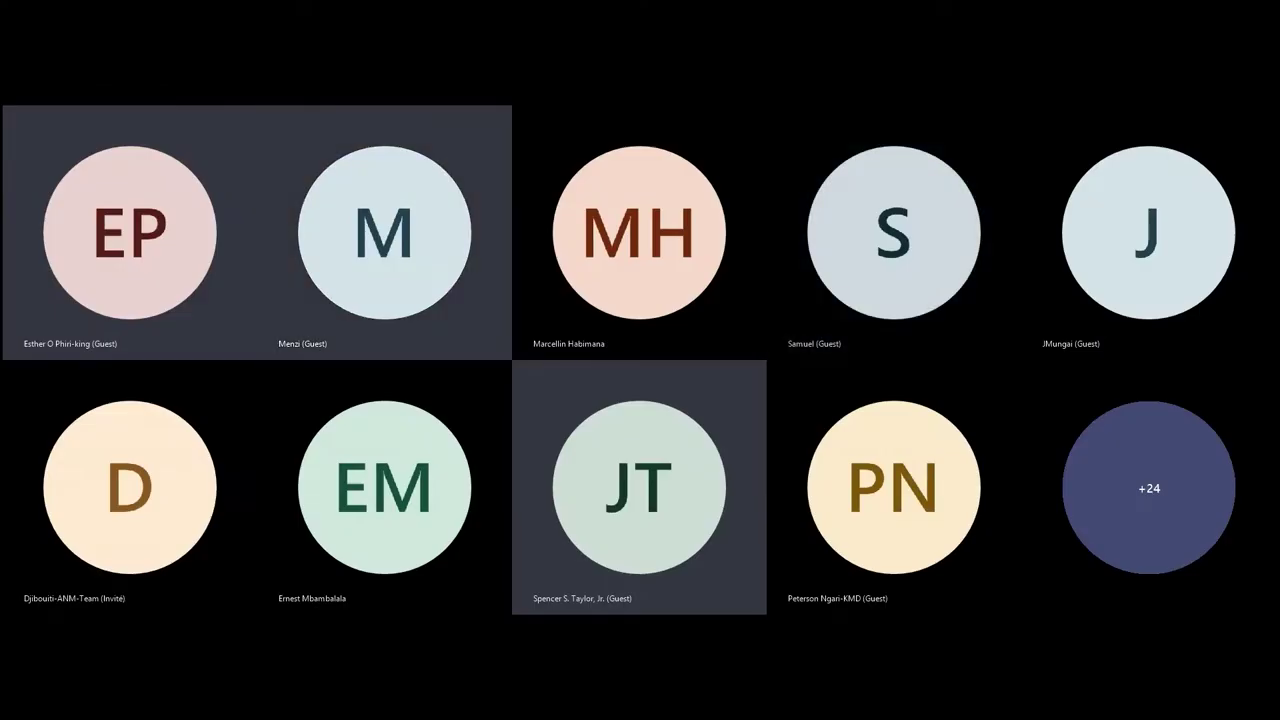
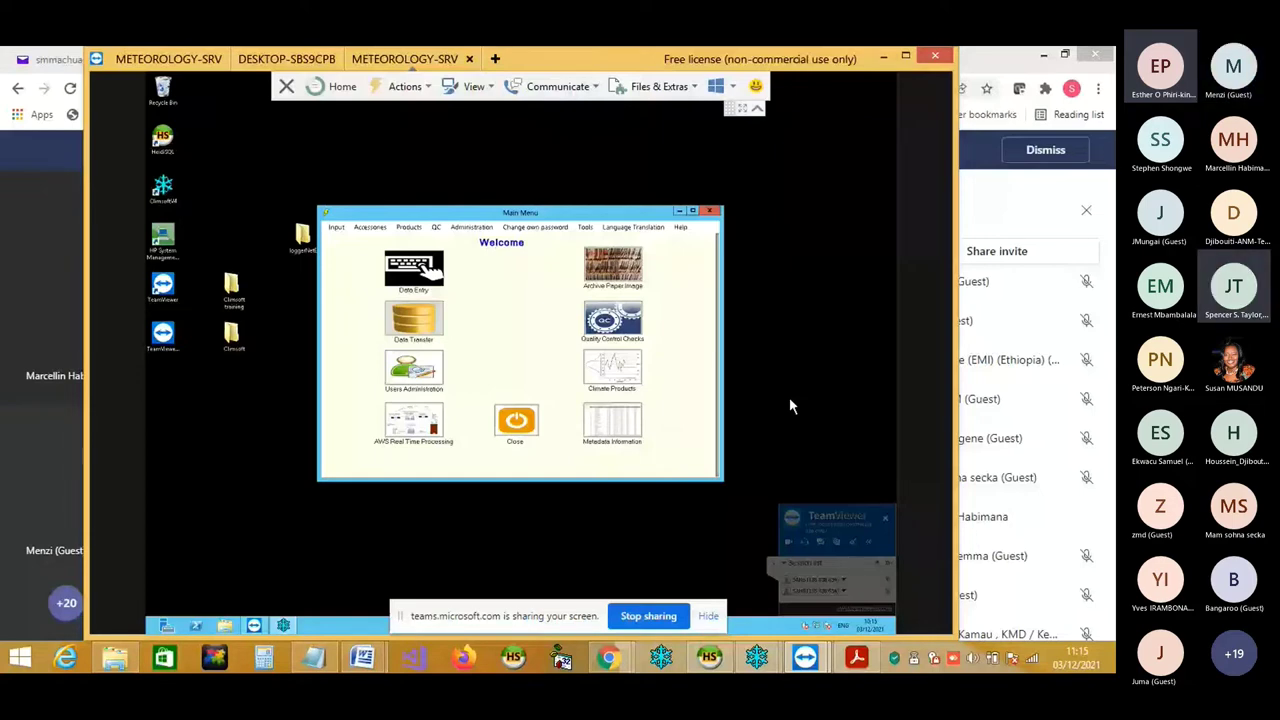
Check the AWS diagram PDF, then open Climsoft's AWS Real Time Processing window, processing stopped.
key("alt+Tab")
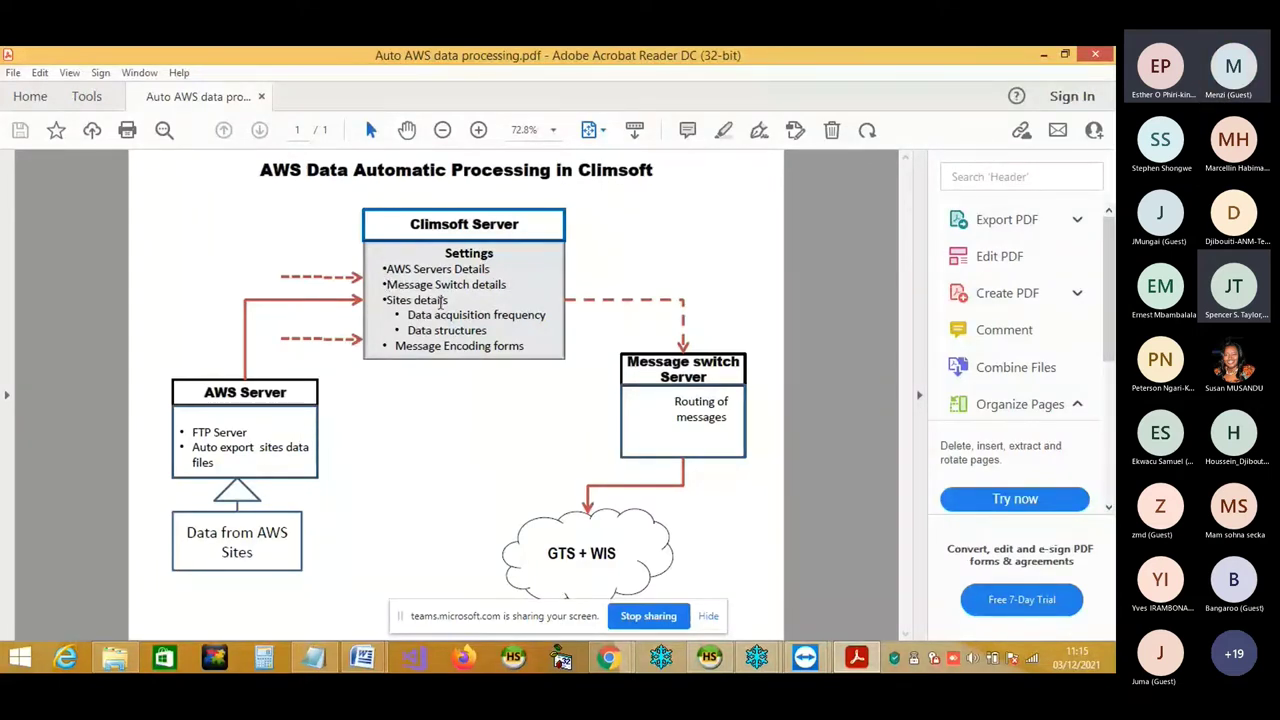
left_click(1043, 56)
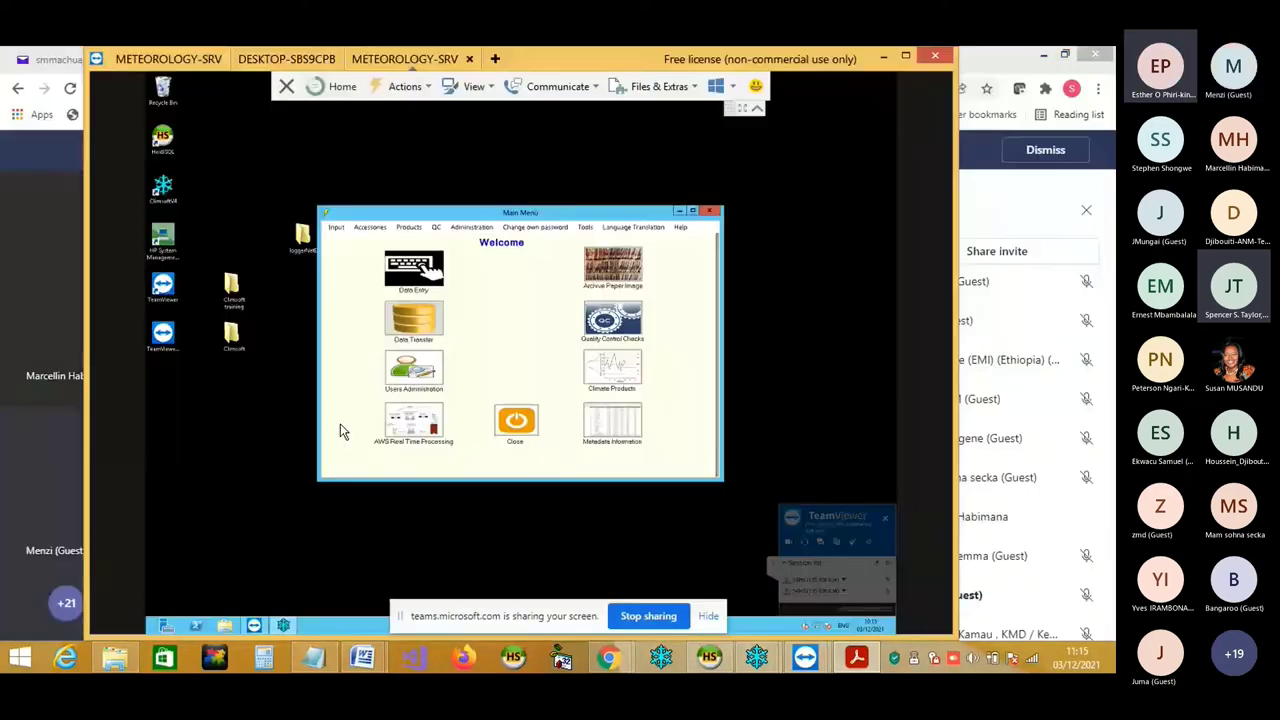
left_click(406, 428)
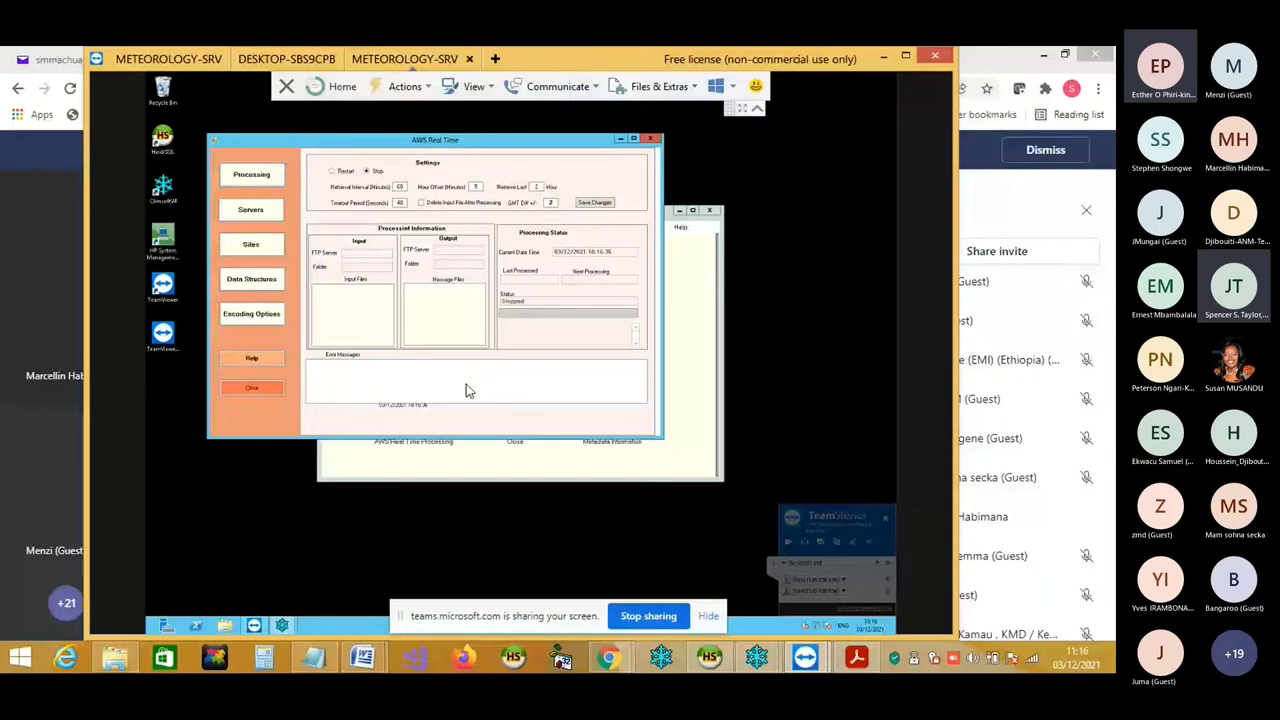
View the Base Station FTP server record (192.168.128.167) in Servers Settings, then switch to the diagram PDF.
left_click(250, 215)
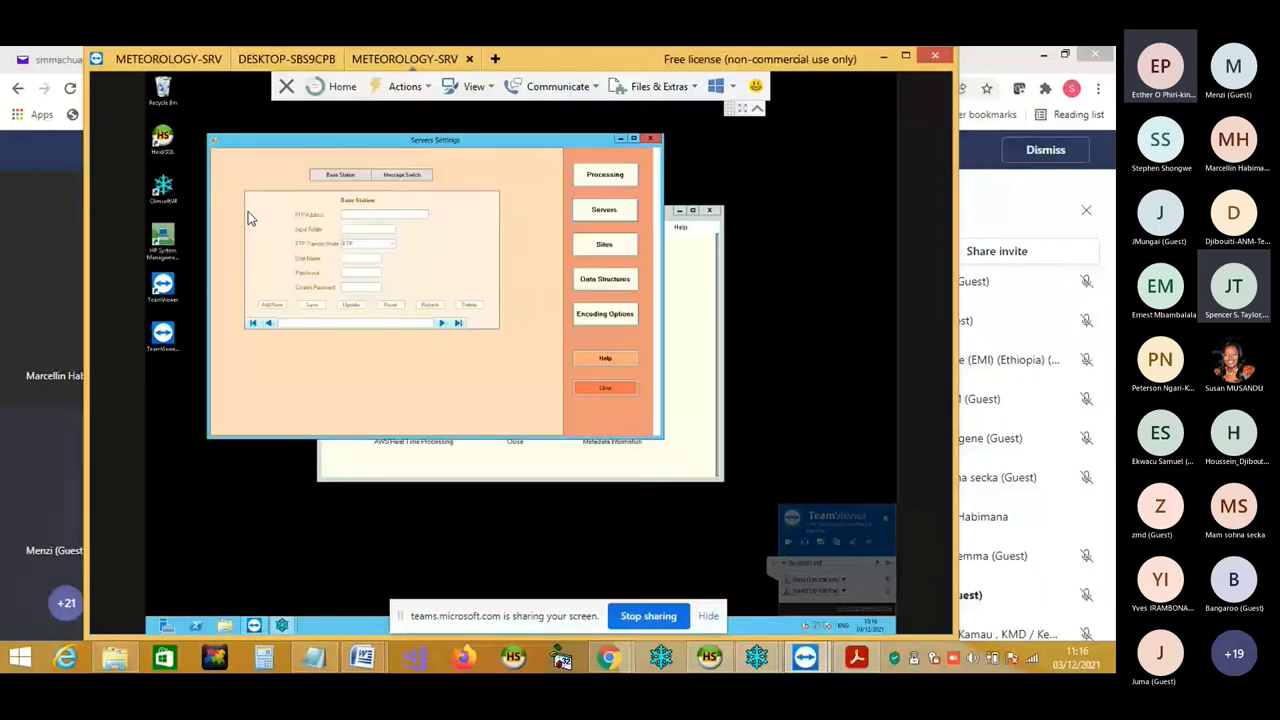
left_click(345, 176)
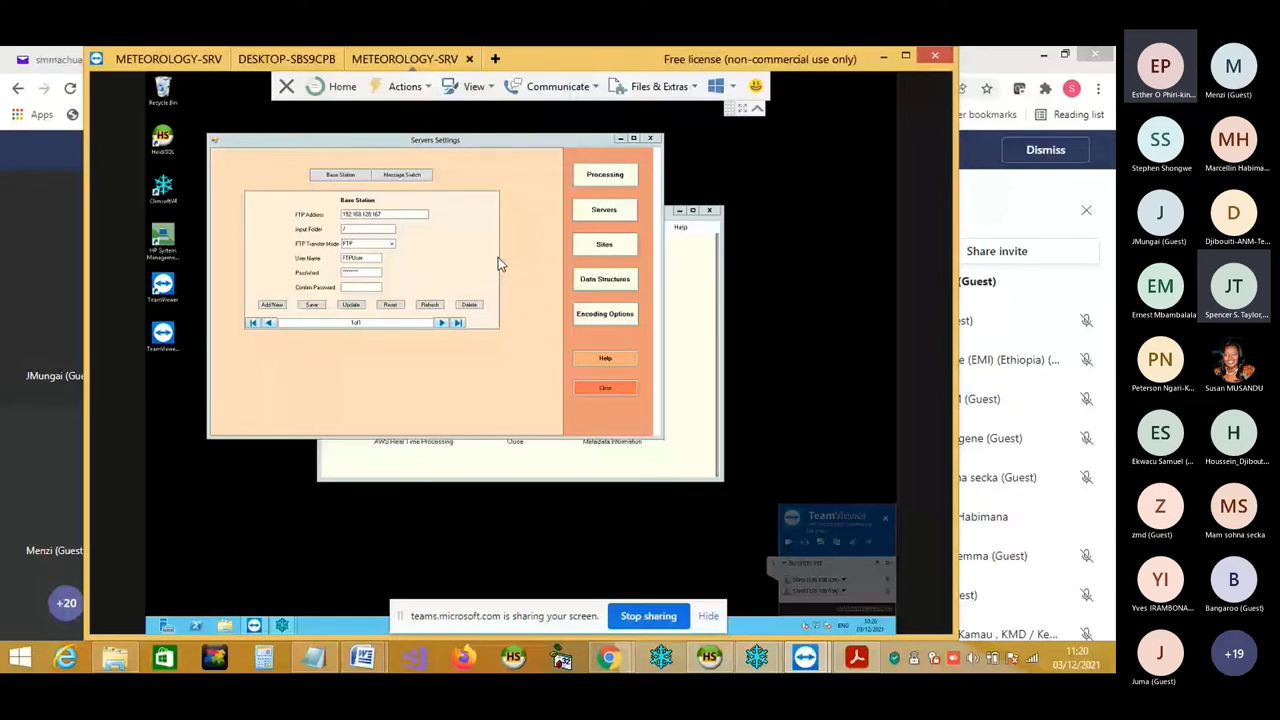
key("alt+Tab")
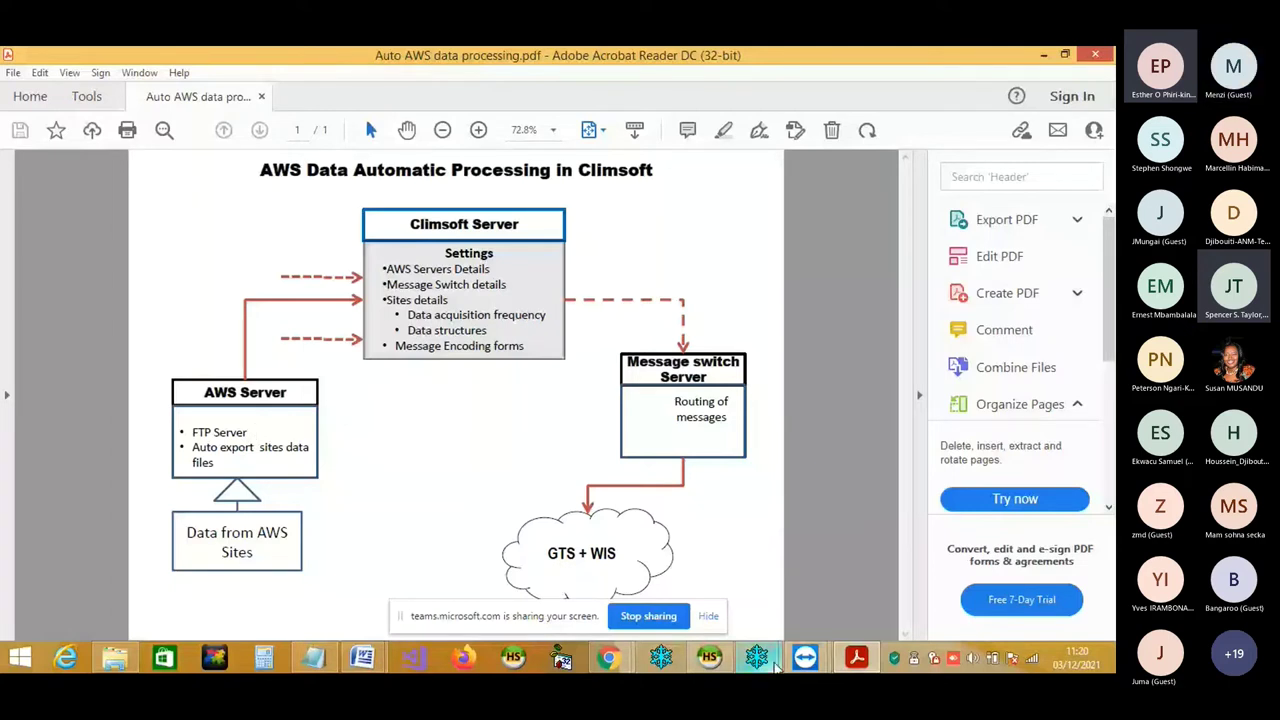
Return to the remote session so Climsoft's Servers Settings is in front again.
left_click(772, 662)
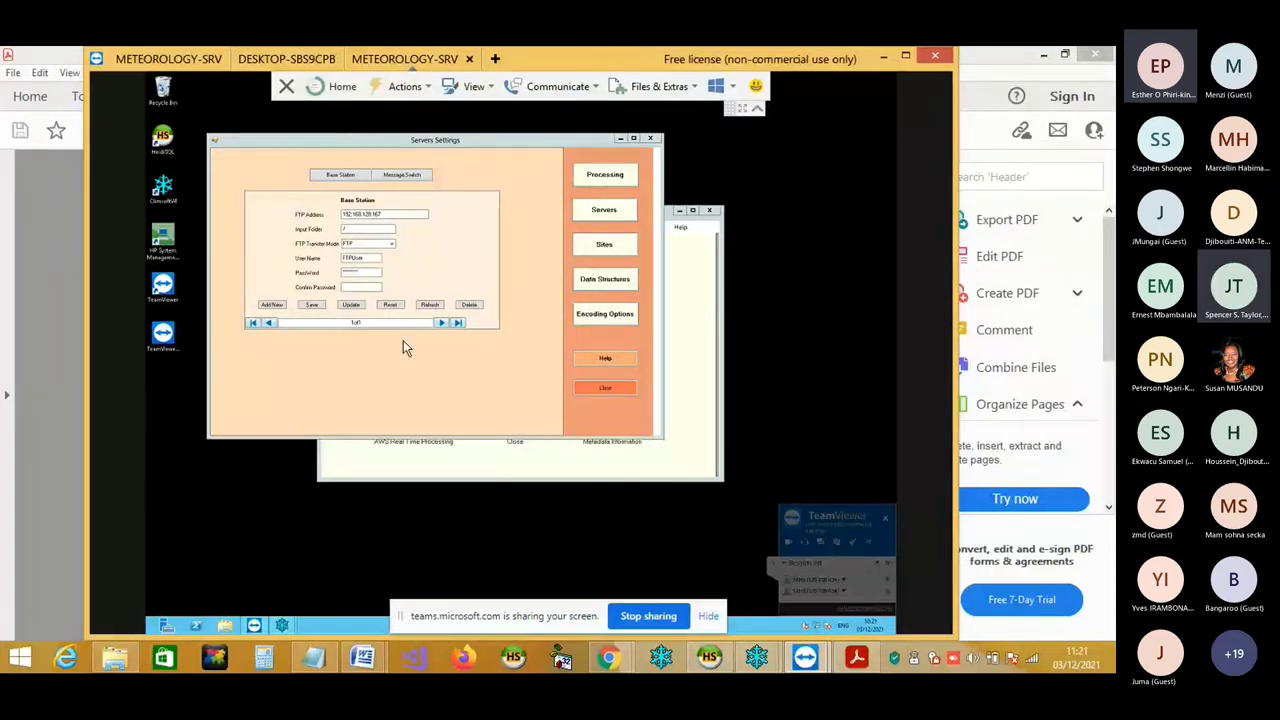
Compare the Message Switch and Base Station FTP records in Servers Settings.
left_click(402, 175)
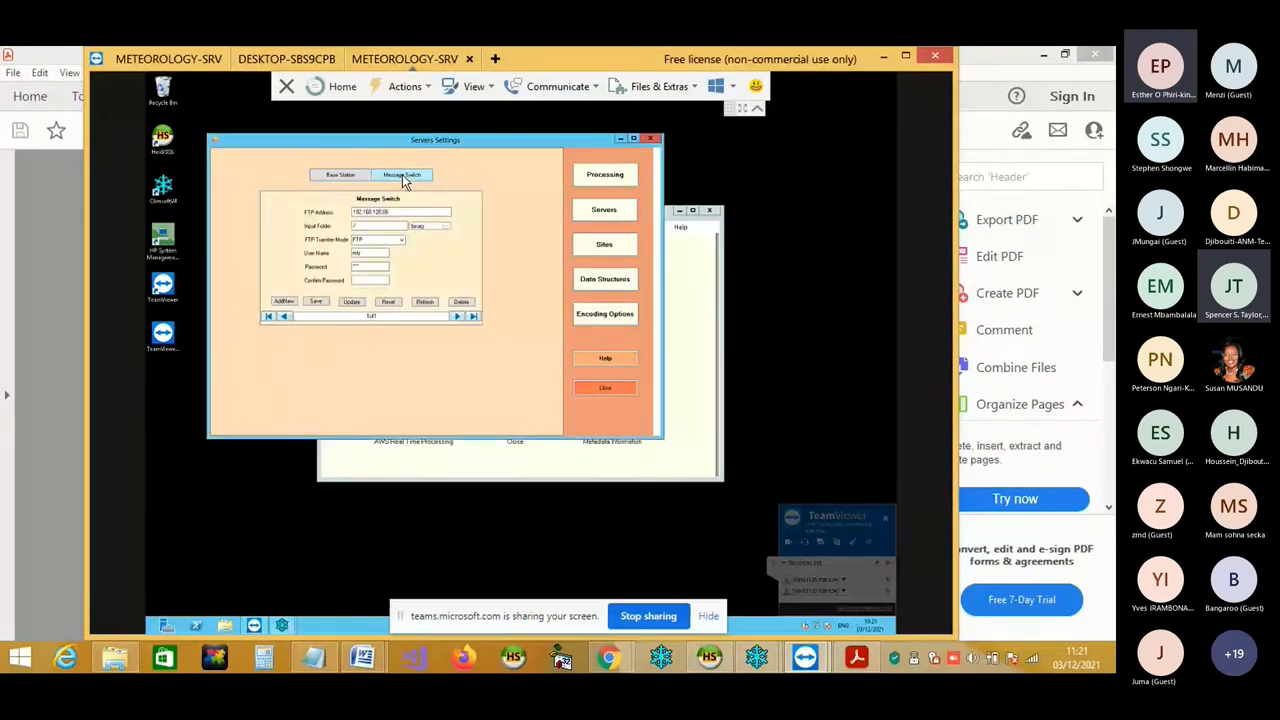
left_click(336, 177)
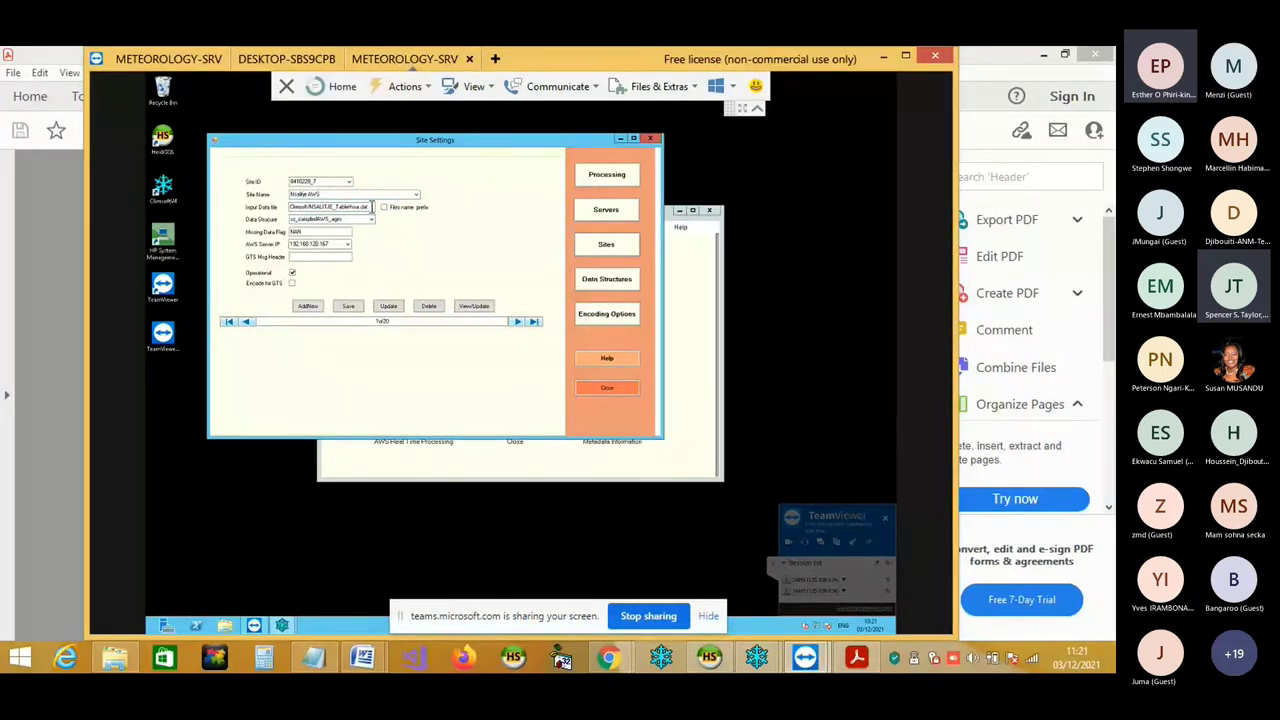
Inspect the site's input data file path and AWS server IP, then advance two site records.
left_click_drag(363, 205, 313, 201)
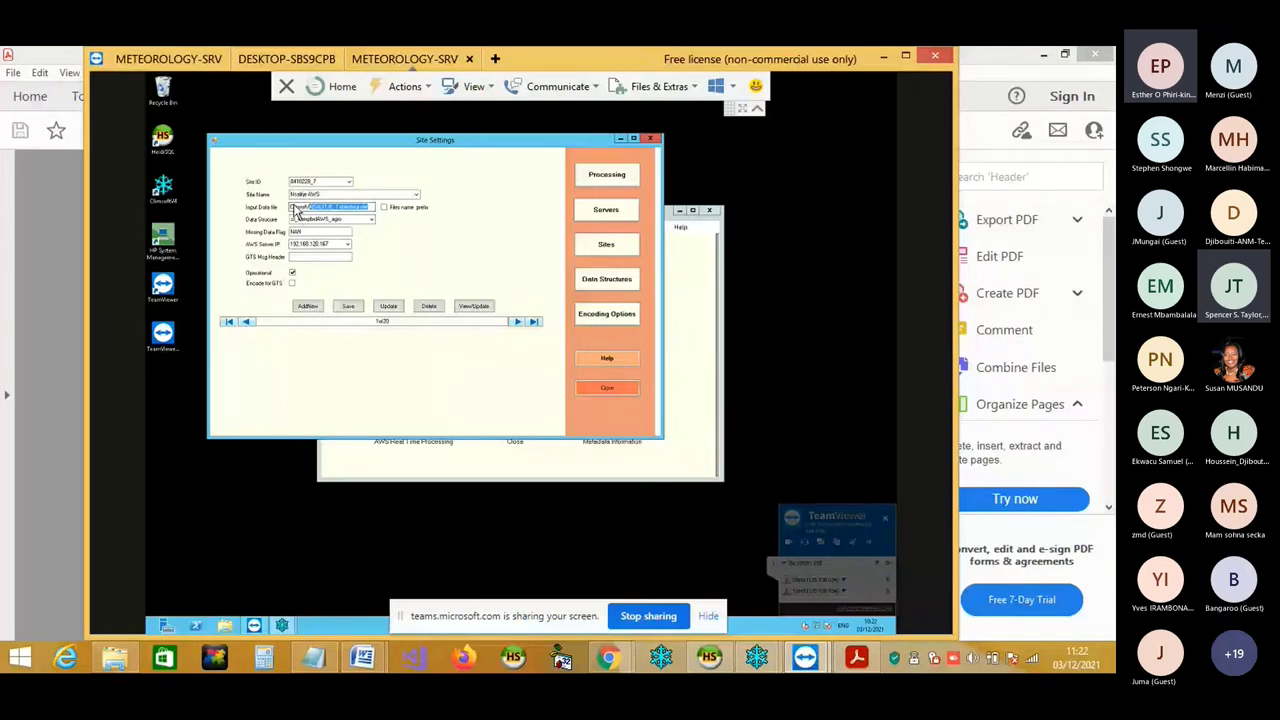
left_click(309, 209)
left_click(348, 250)
left_click(348, 250)
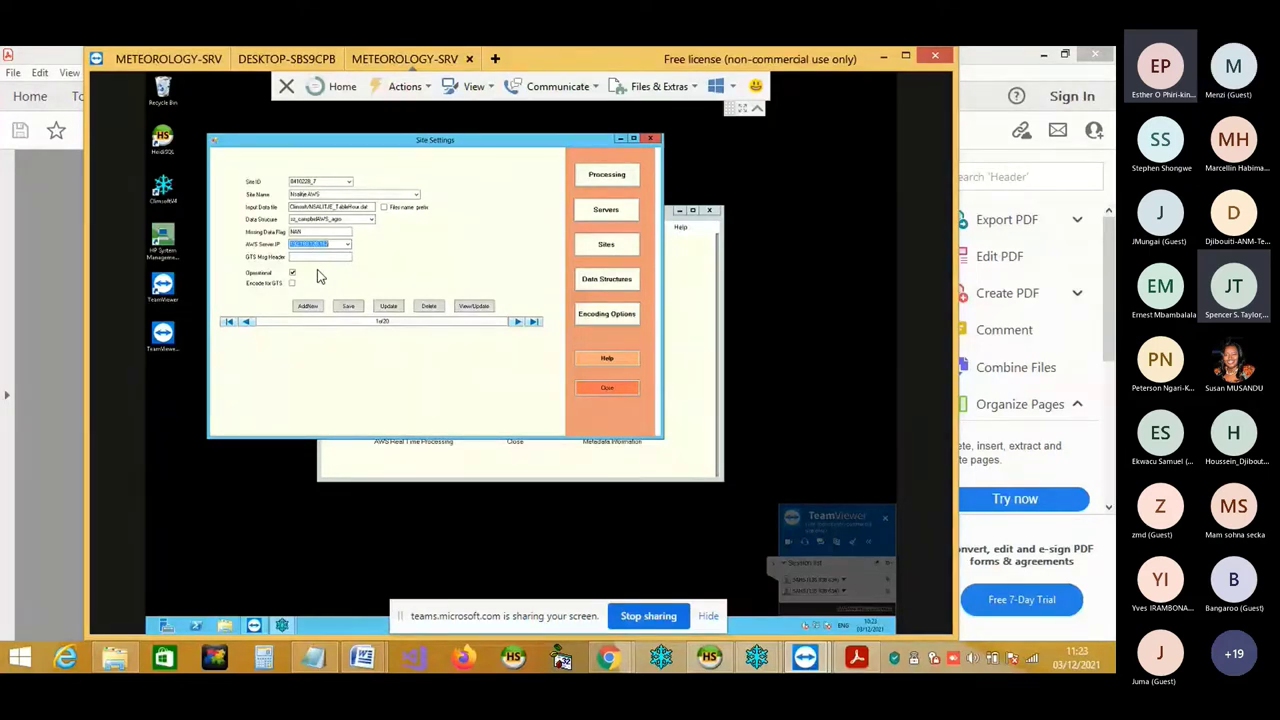
left_click(514, 320)
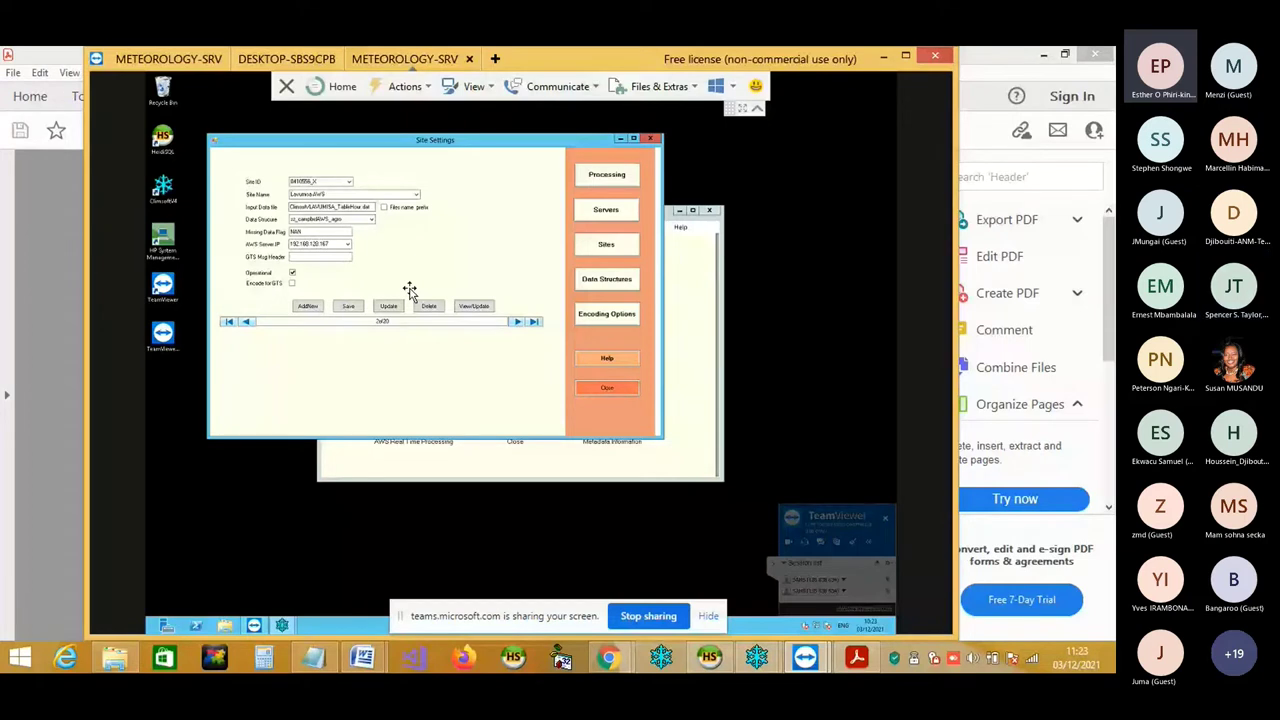
left_click(517, 322)
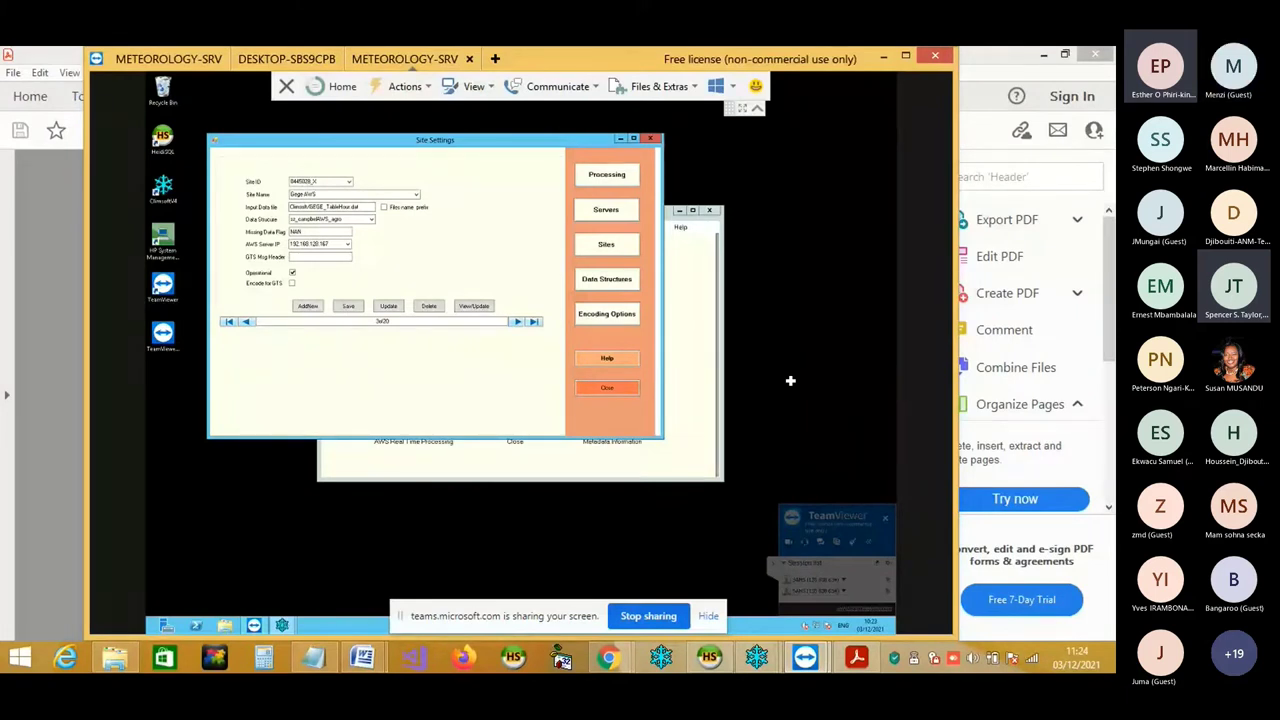
Reopen Servers Settings on the Base Station FTP record at 192.168.128.167.
left_click(606, 211)
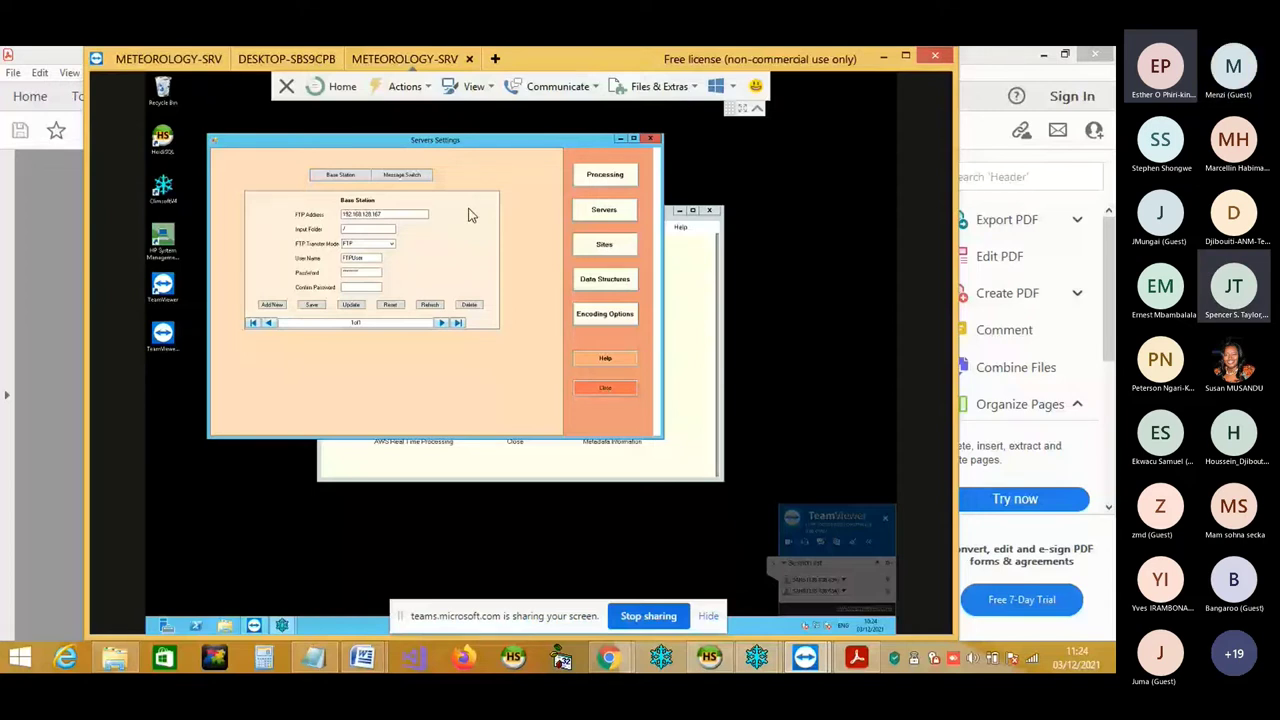
left_click_drag(477, 615, 447, 579)
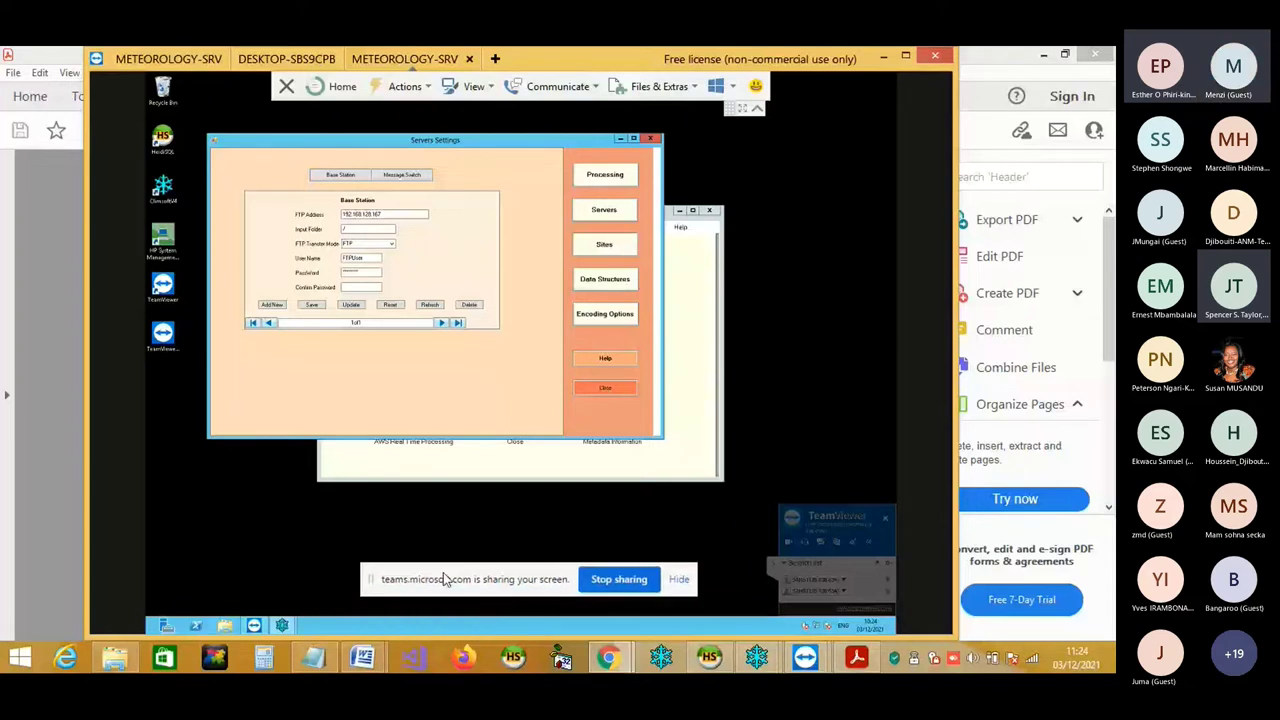
left_click_drag(445, 580, 424, 550)
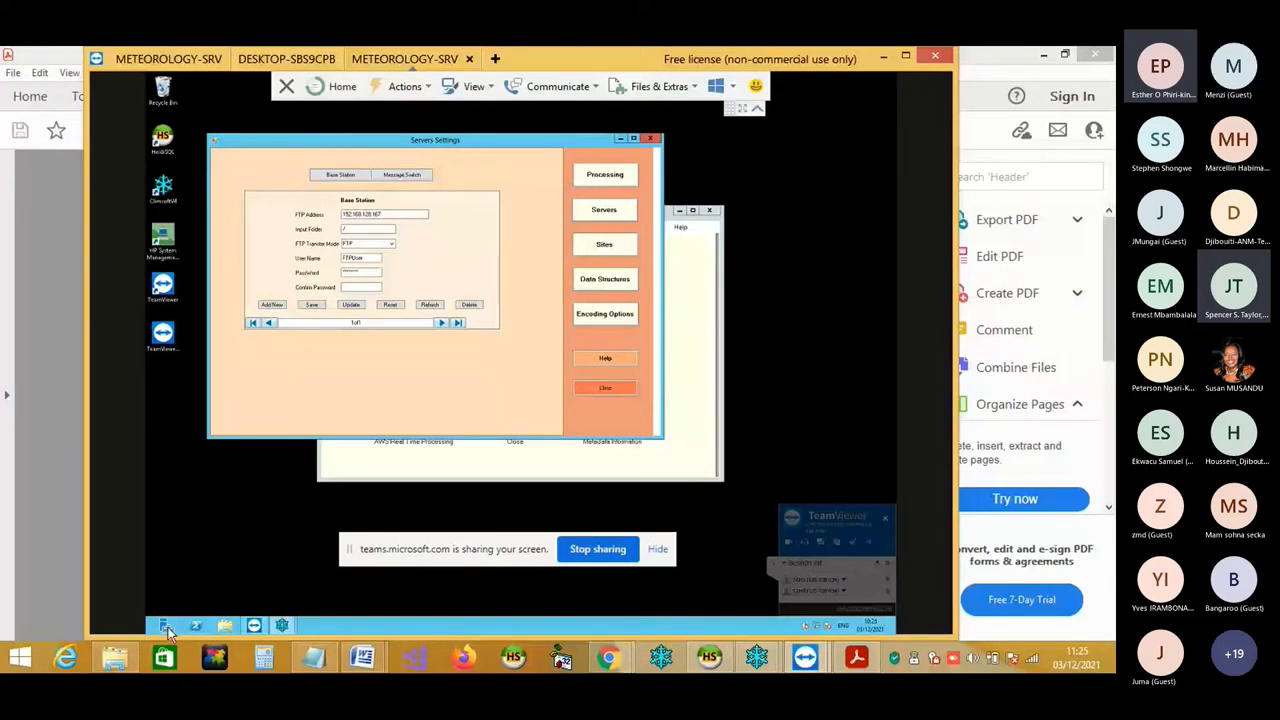
Open a Libraries Explorer window from the taskbar and move it lower on the desktop.
right_click(166, 628)
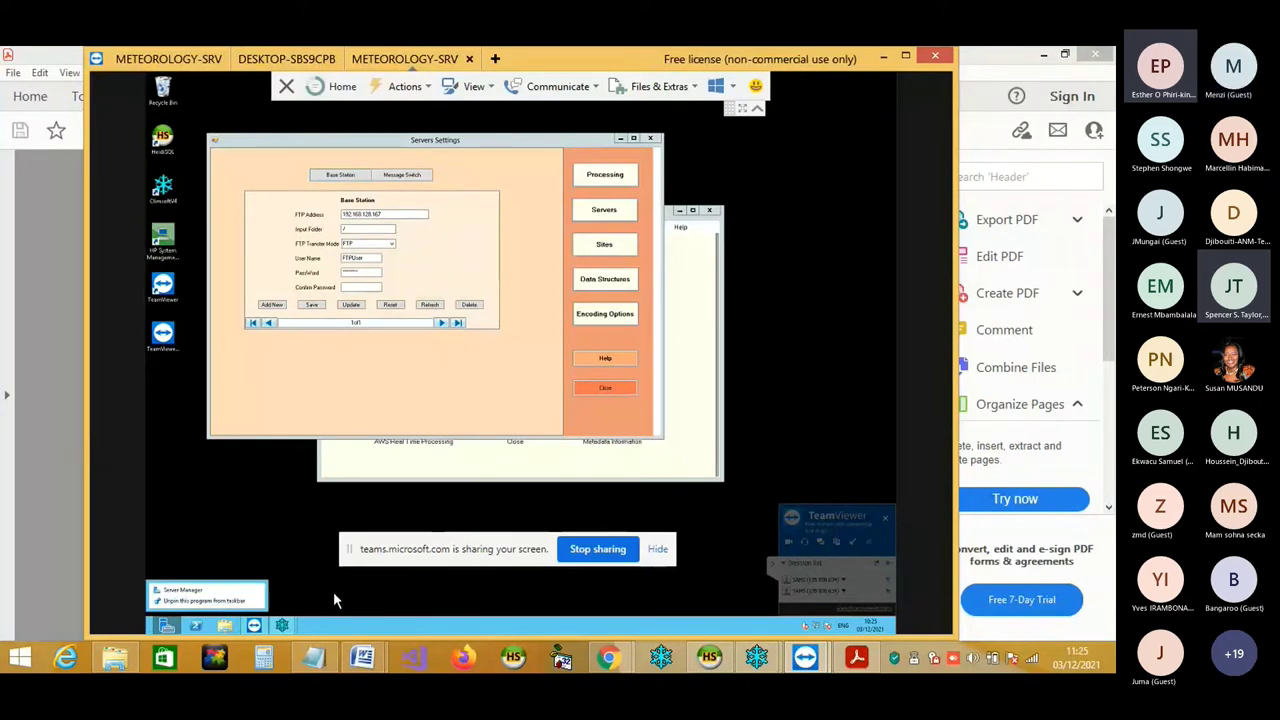
left_click(333, 591)
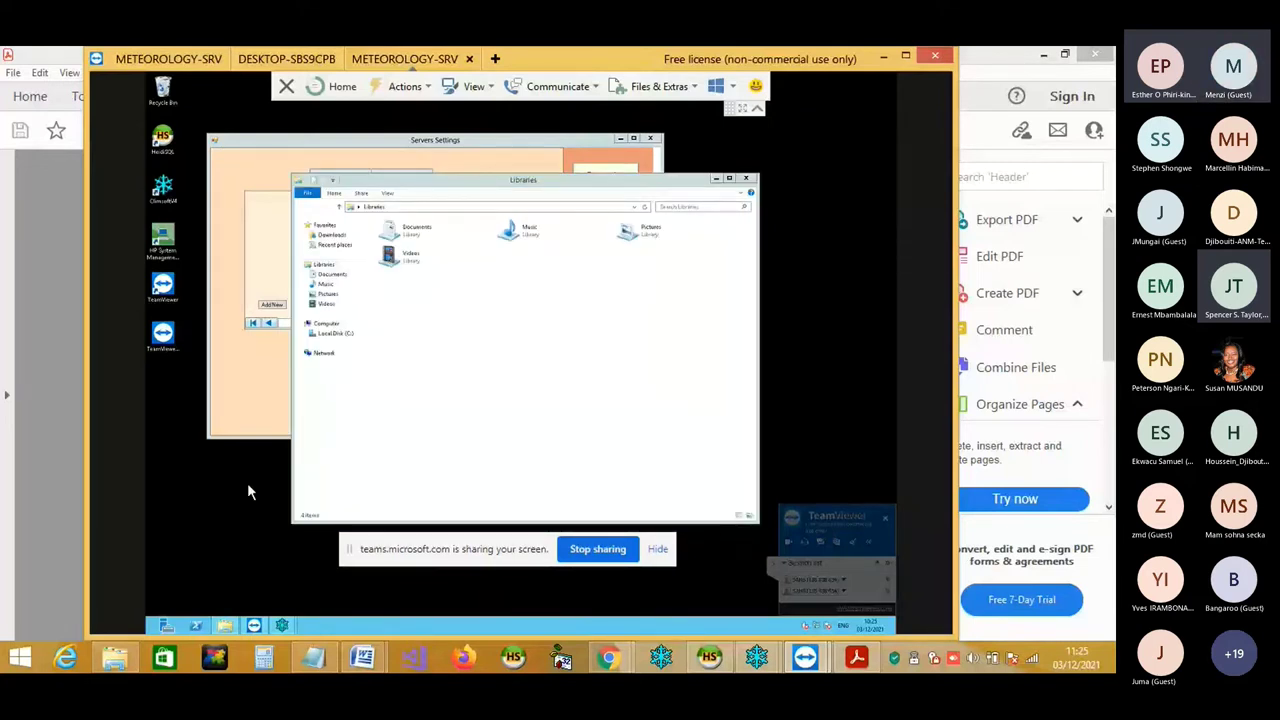
left_click_drag(447, 183, 525, 271)
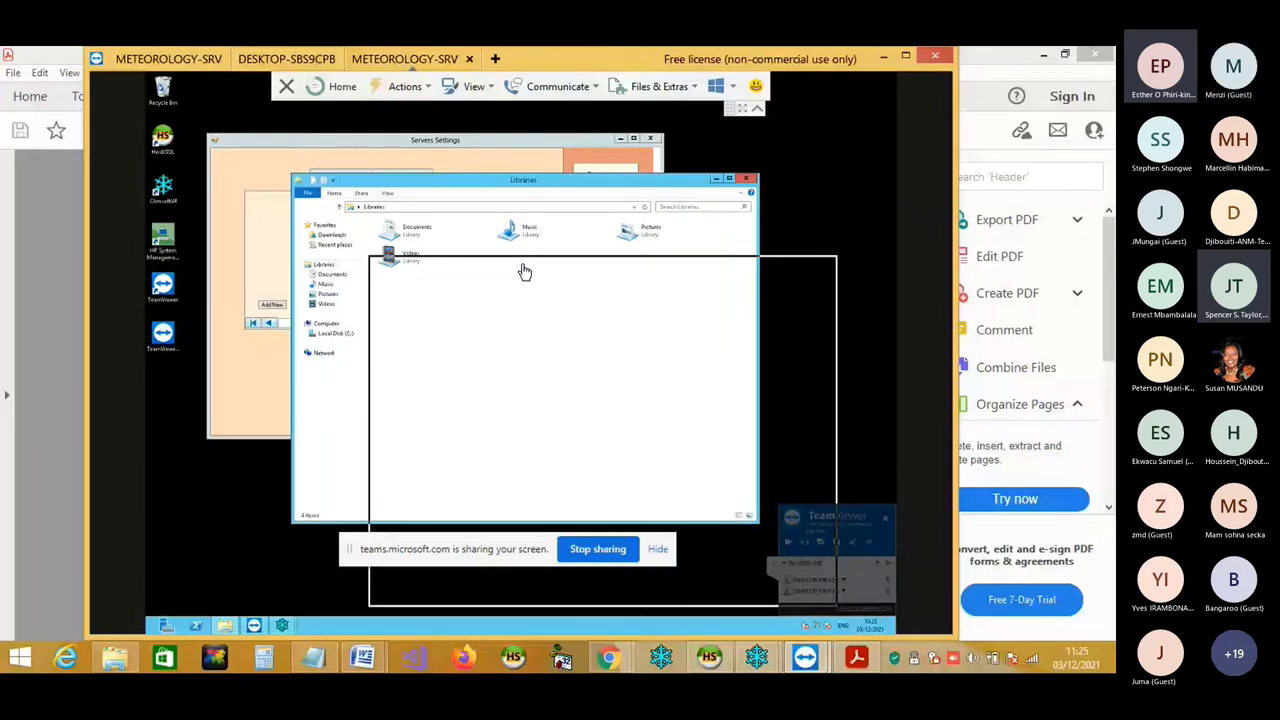
left_click_drag(525, 271, 525, 271)
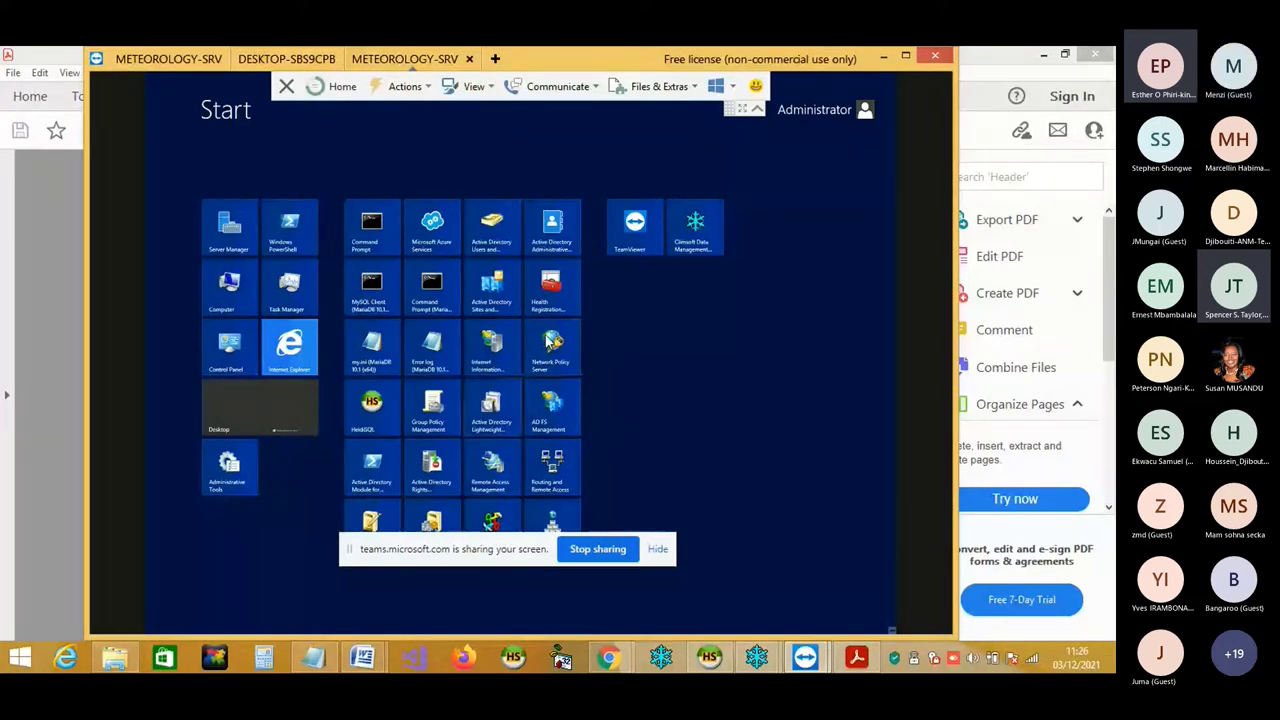
Leave the Start screen and bring up the Server Manager Dashboard.
key("Escape")
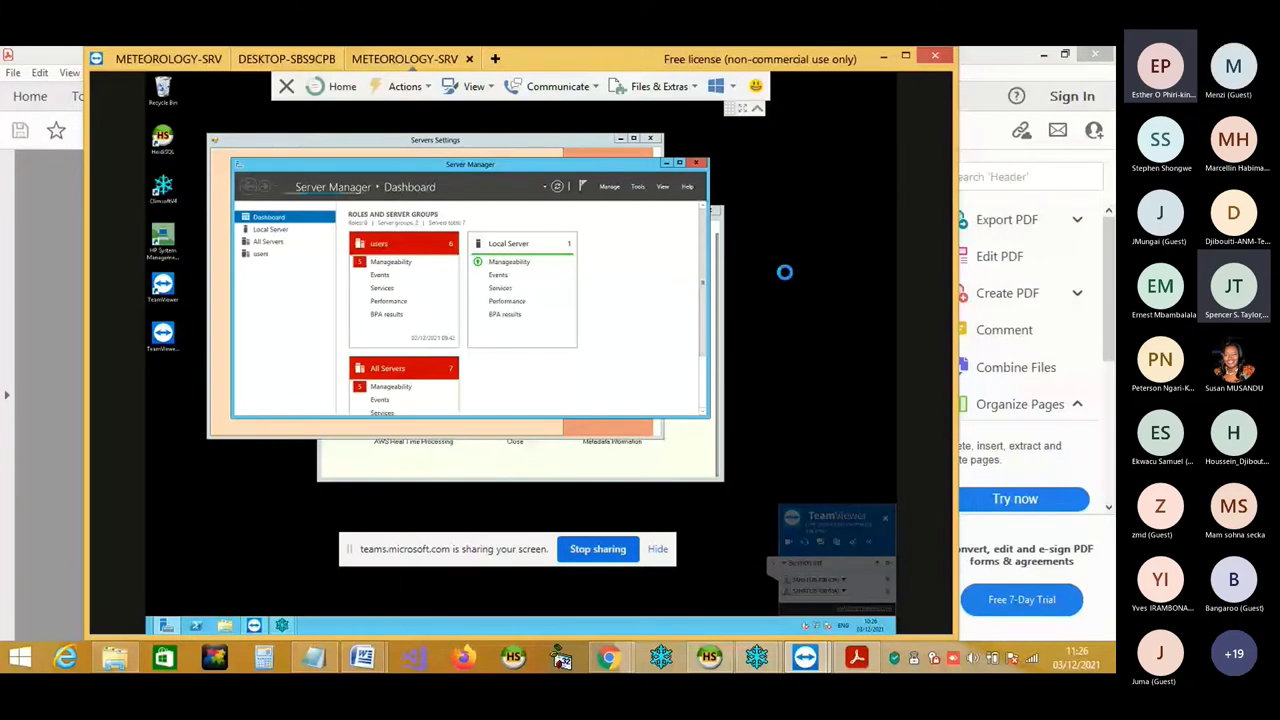
Close Server Manager and return to the Start screen.
key("super")
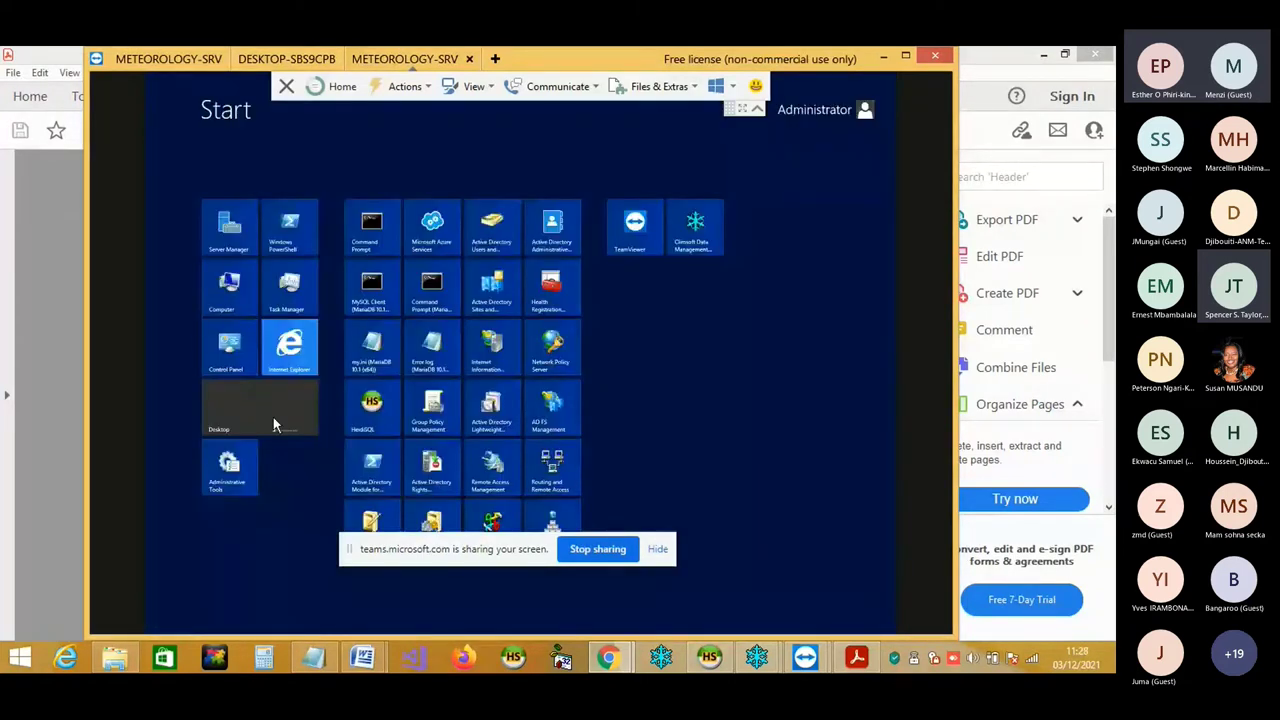
left_click(275, 422)
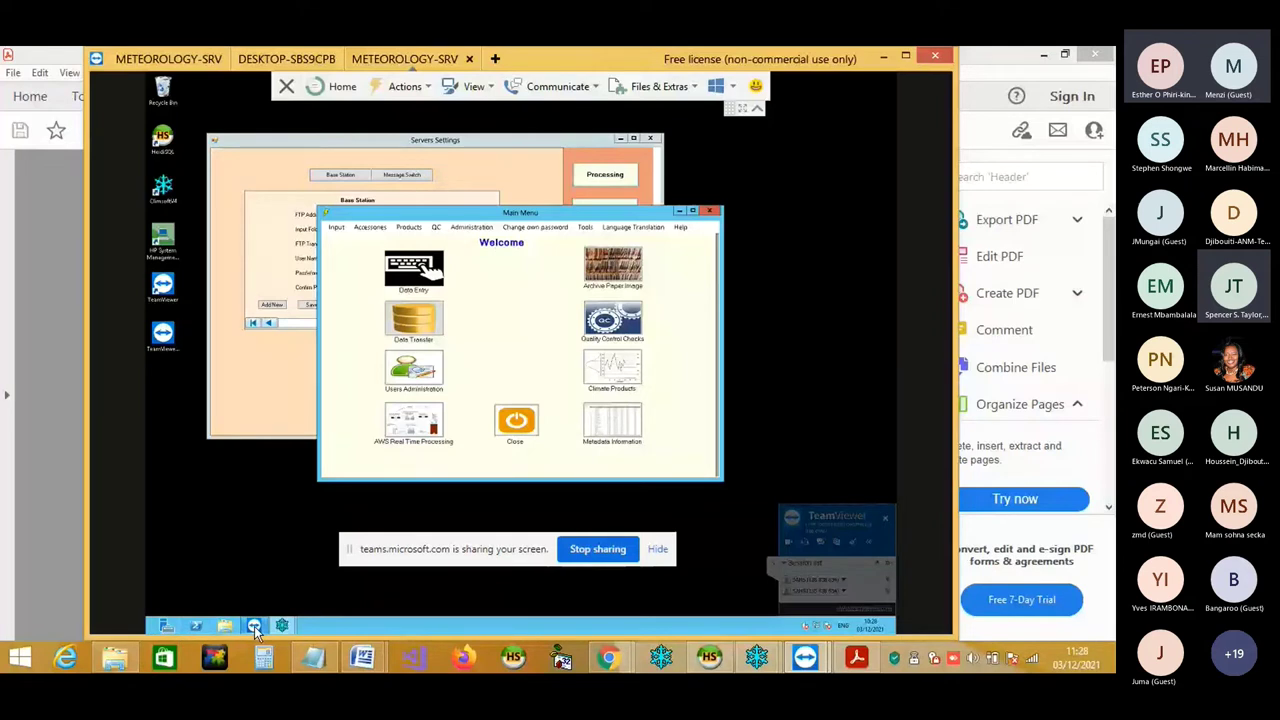
mouse_move(167, 636)
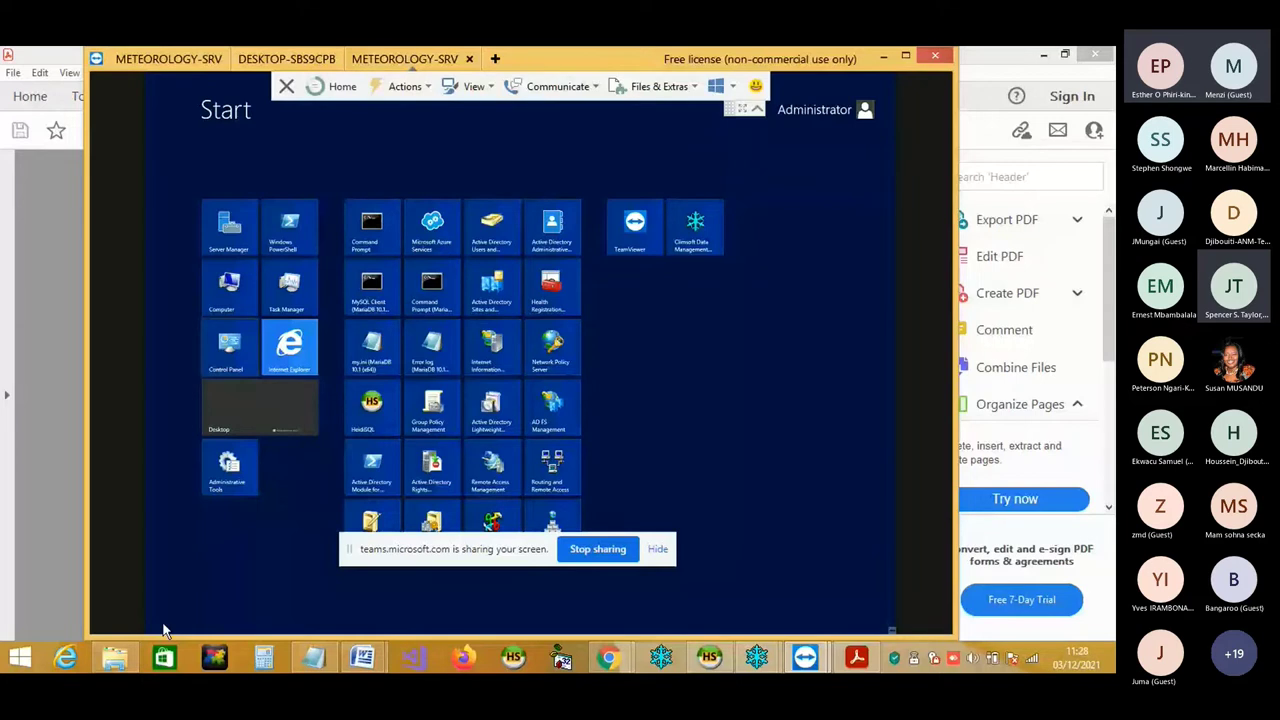
left_click(165, 630)
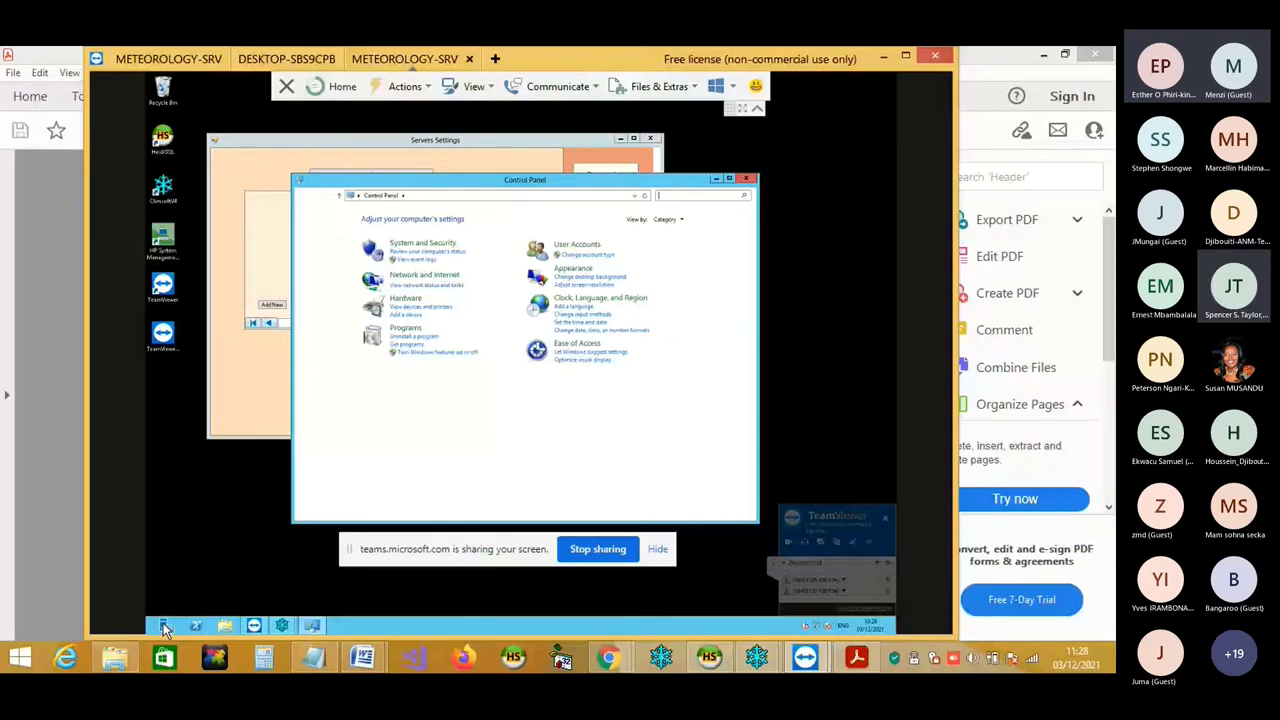
type("remote")
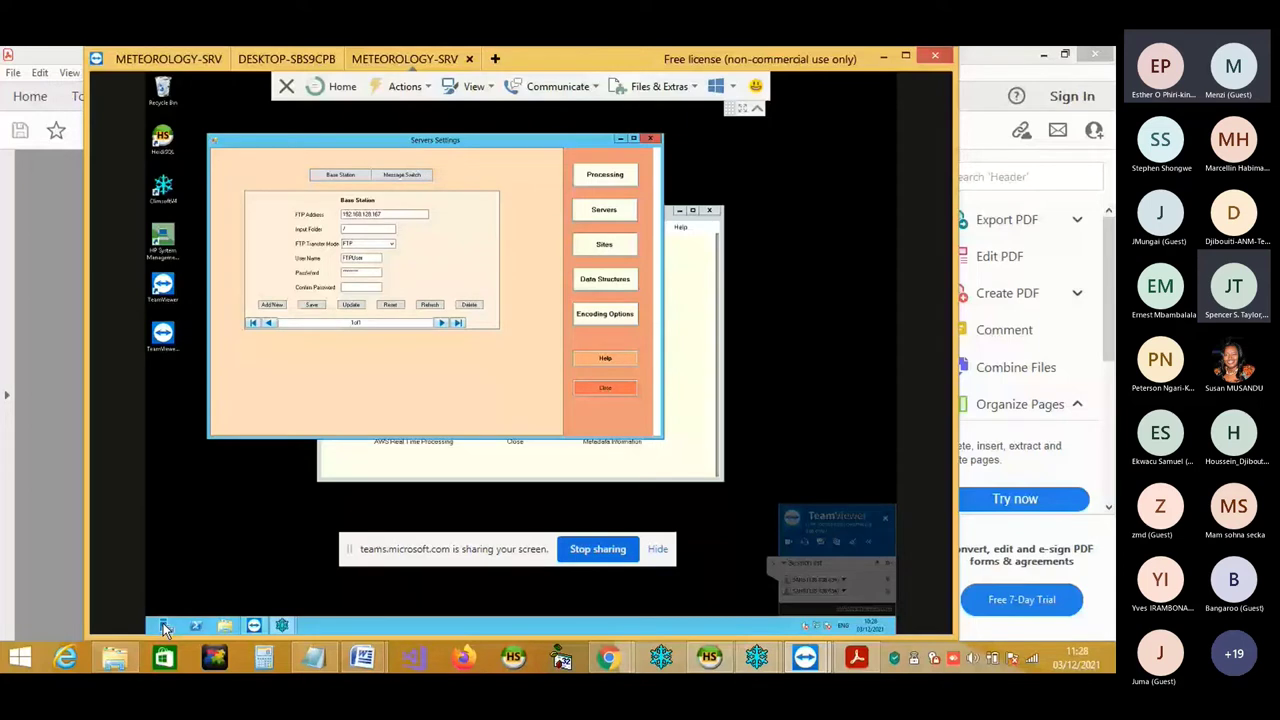
left_click(163, 623)
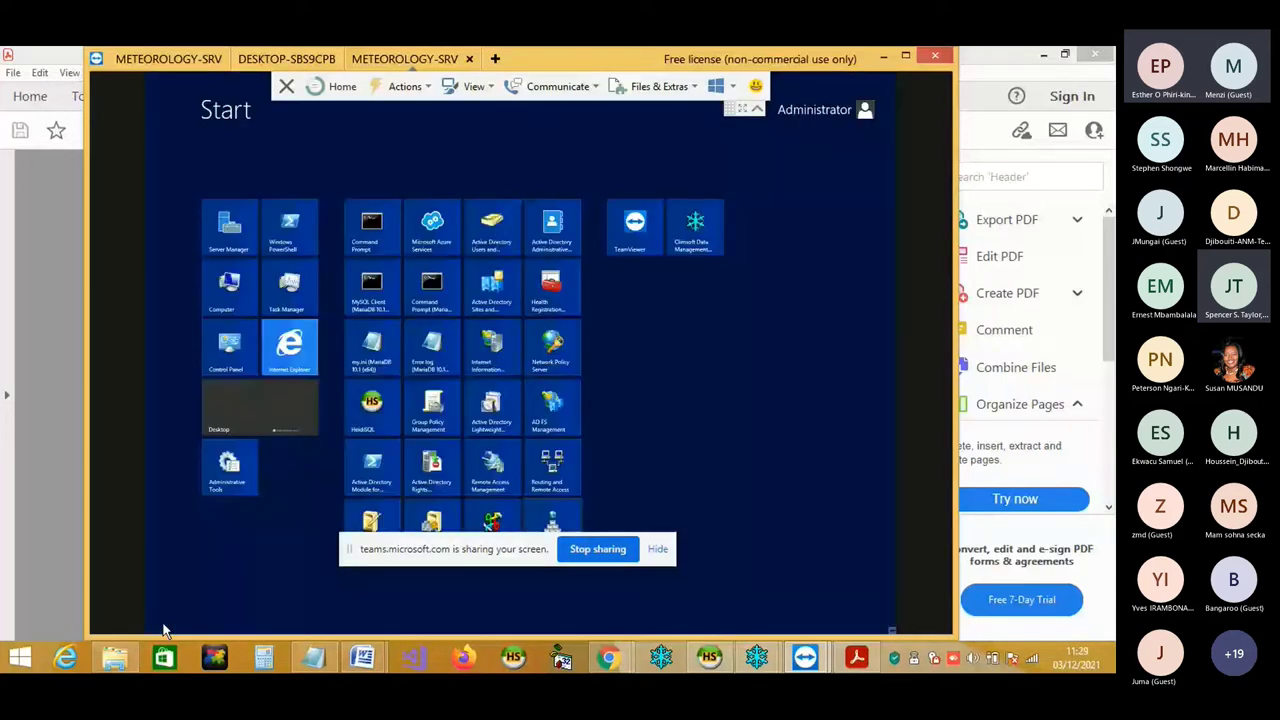
mouse_move(165, 623)
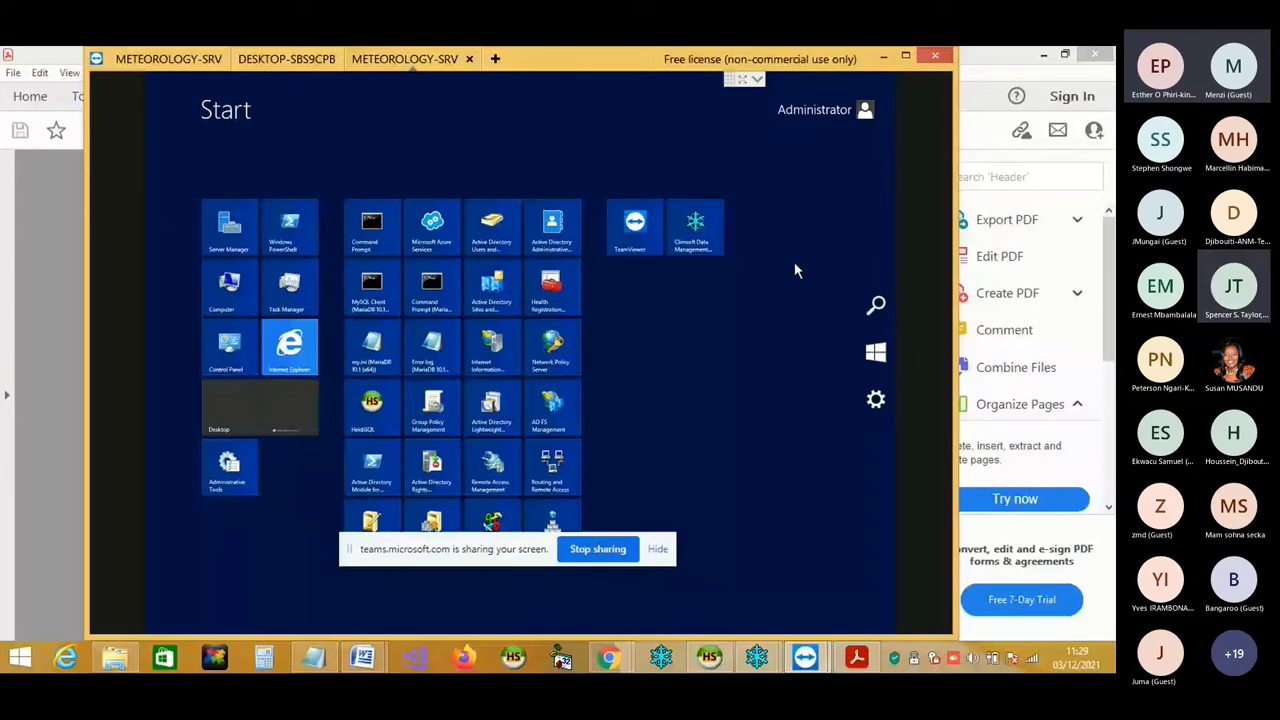
Search 'remote' and start a Remote Desktop Connection to 192.168.128.167.
type("remote")
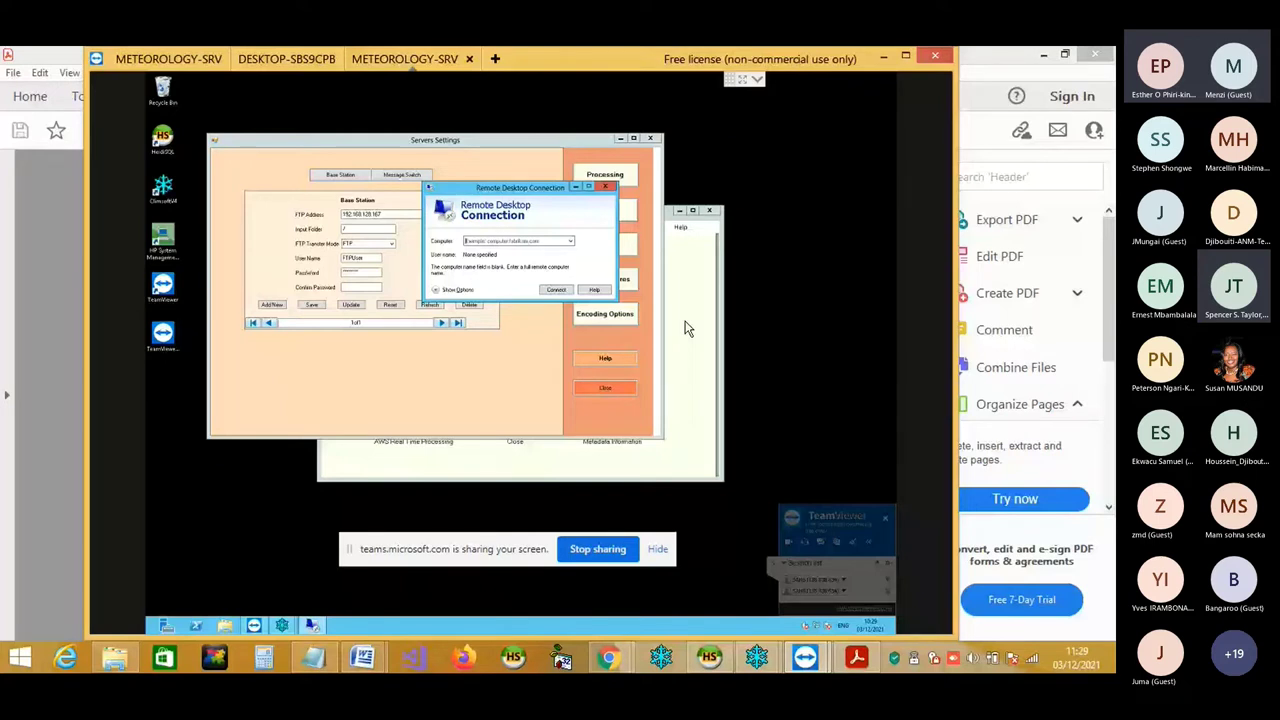
type("192.168.")
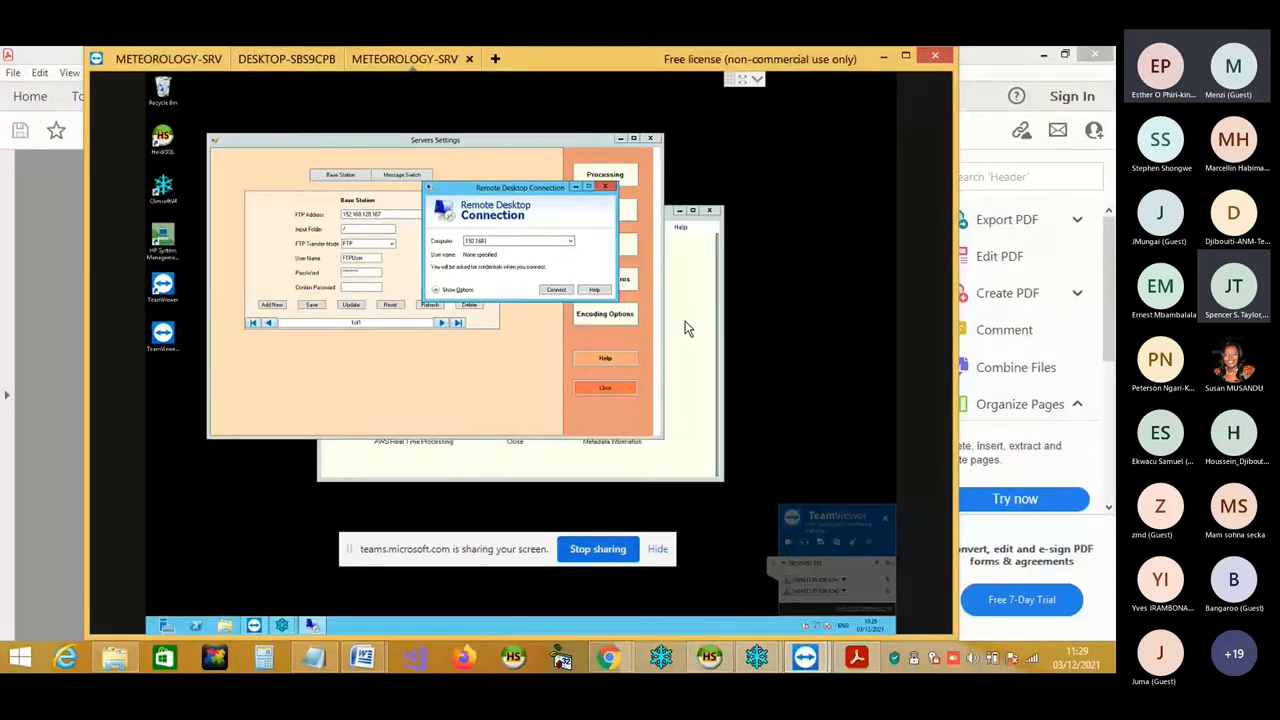
type("13")
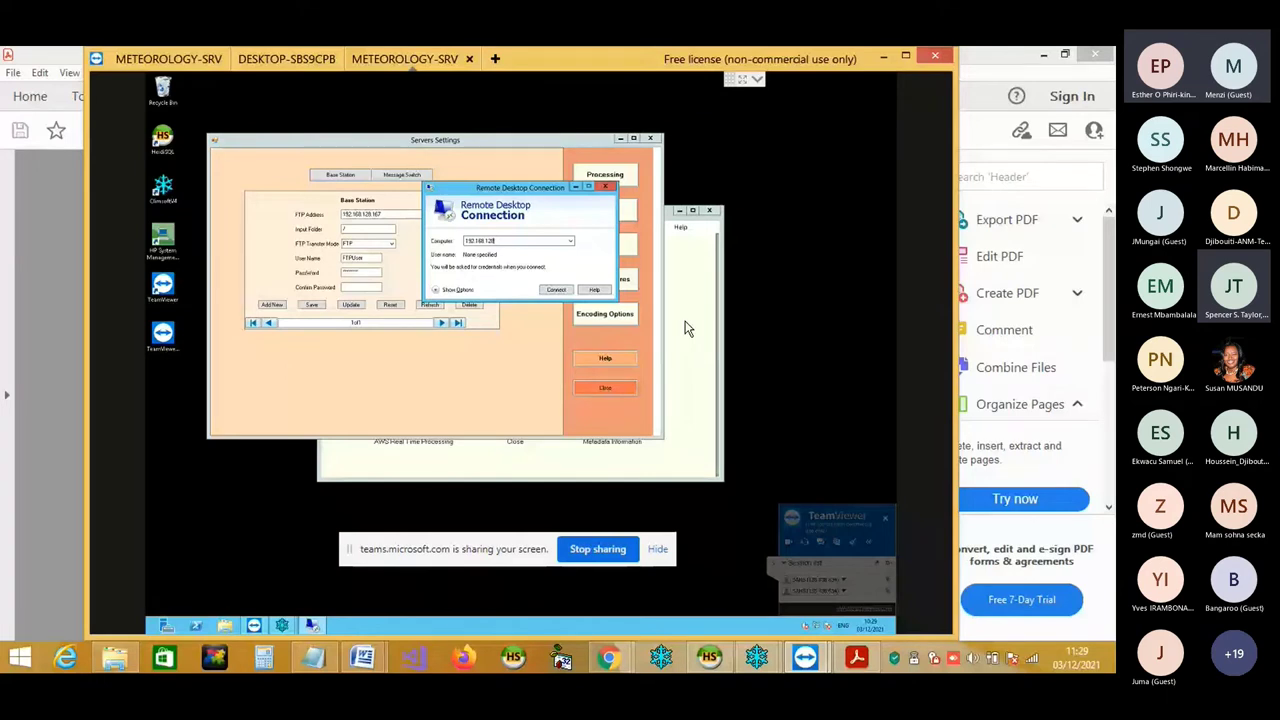
type(".167")
key("Return")
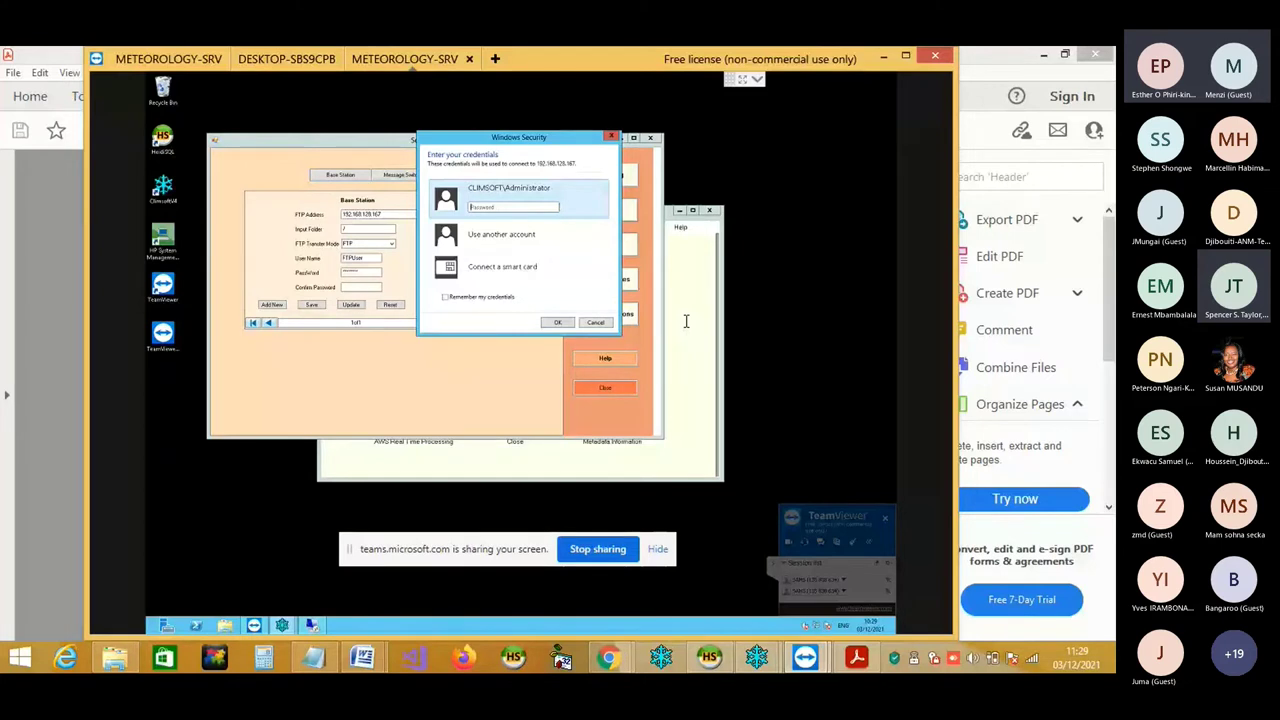
Attempt the Administrator remote logon to 192.168.128.167 three times with the password.
type("••")
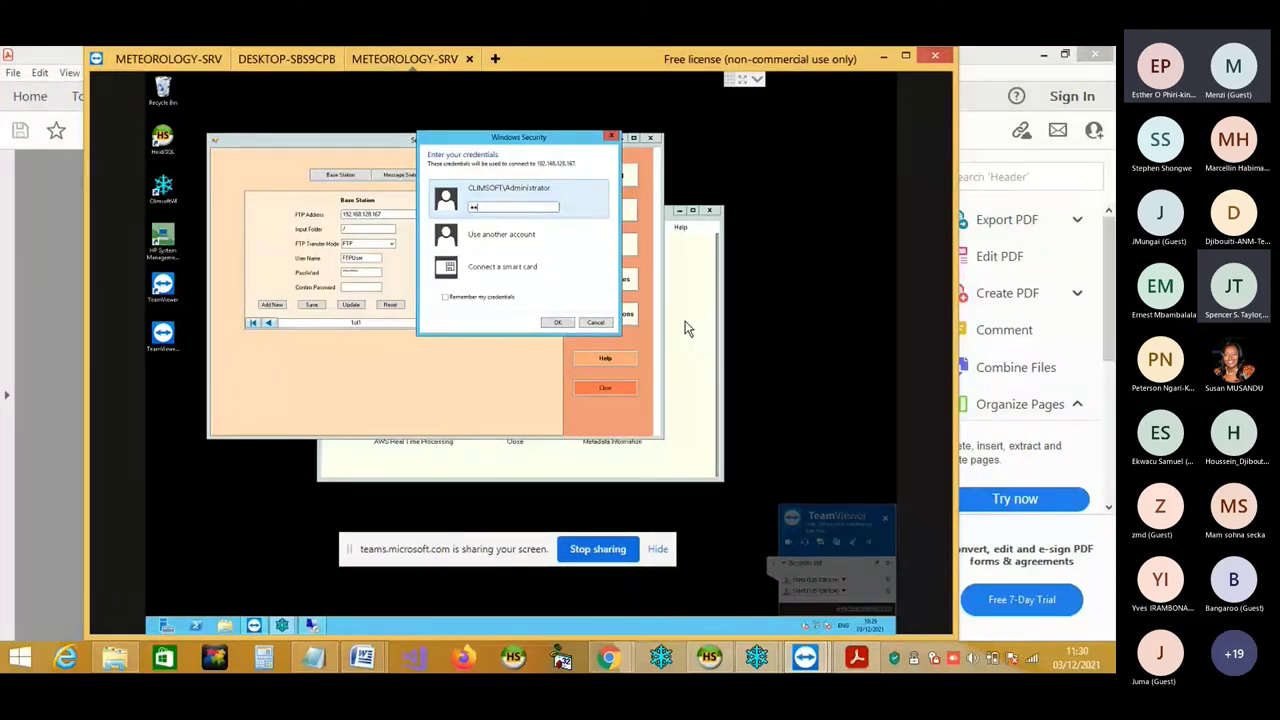
type("••••••")
key("Return")
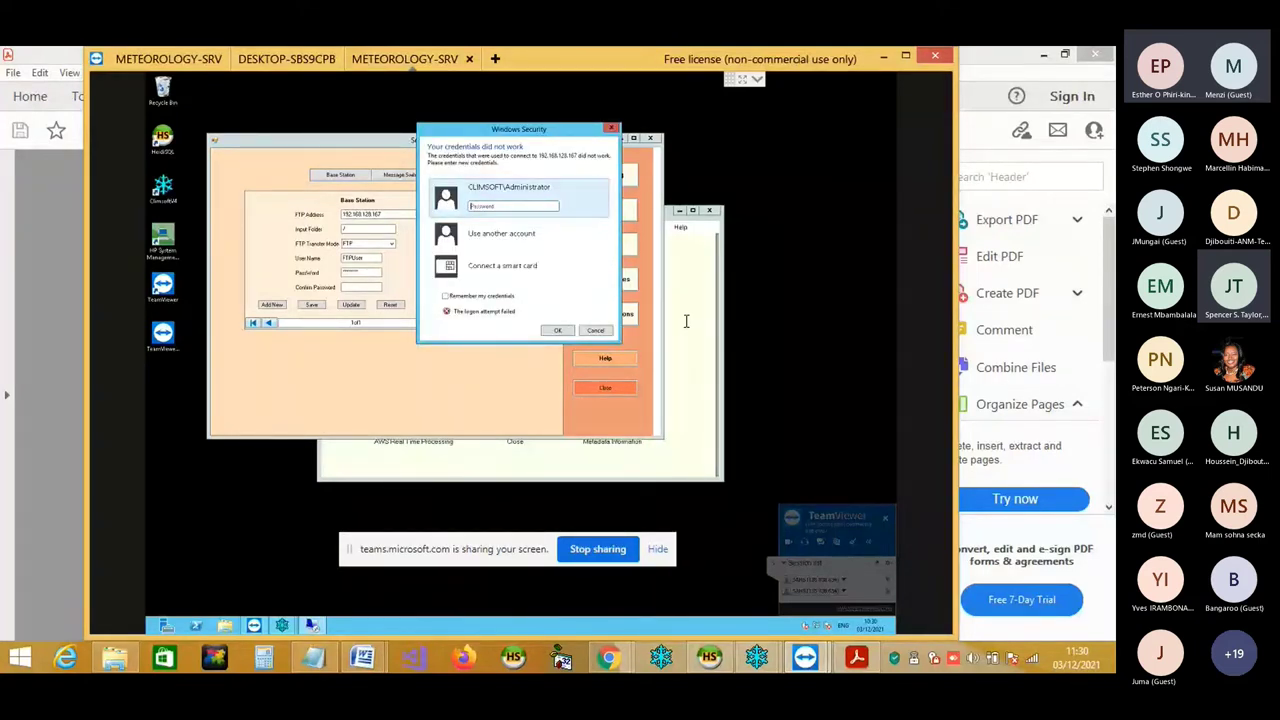
type("••")
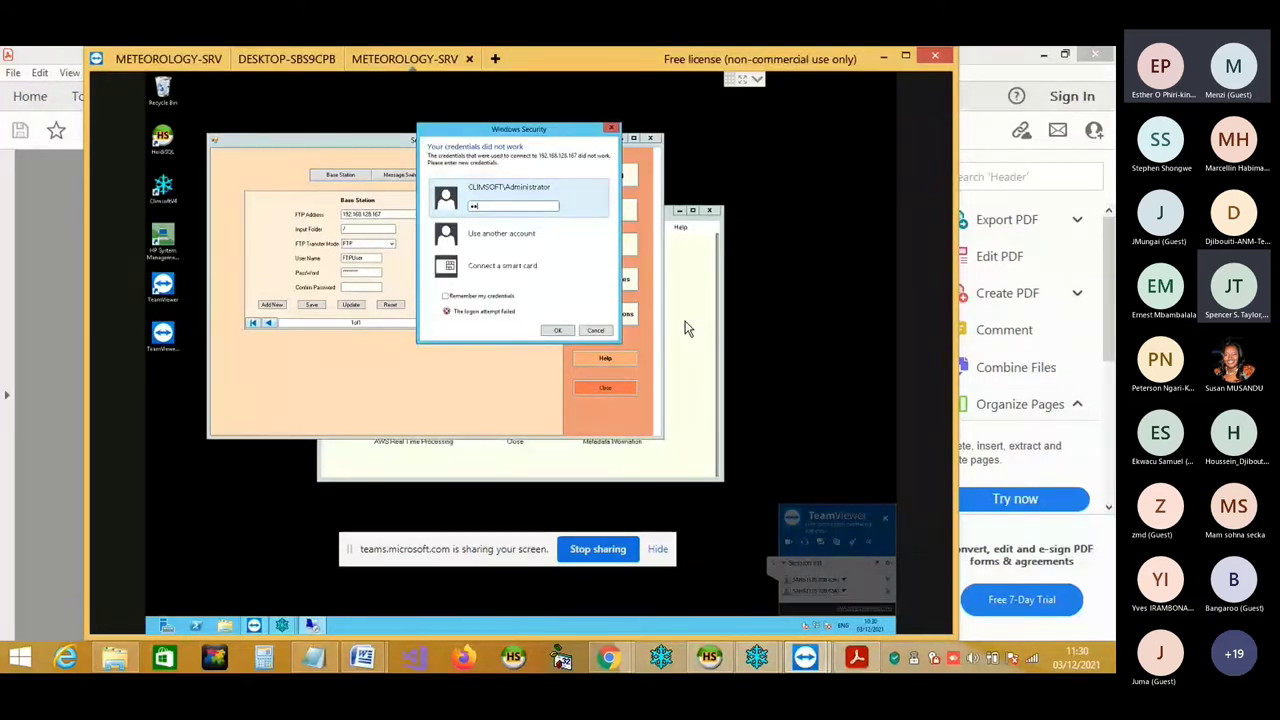
type("•")
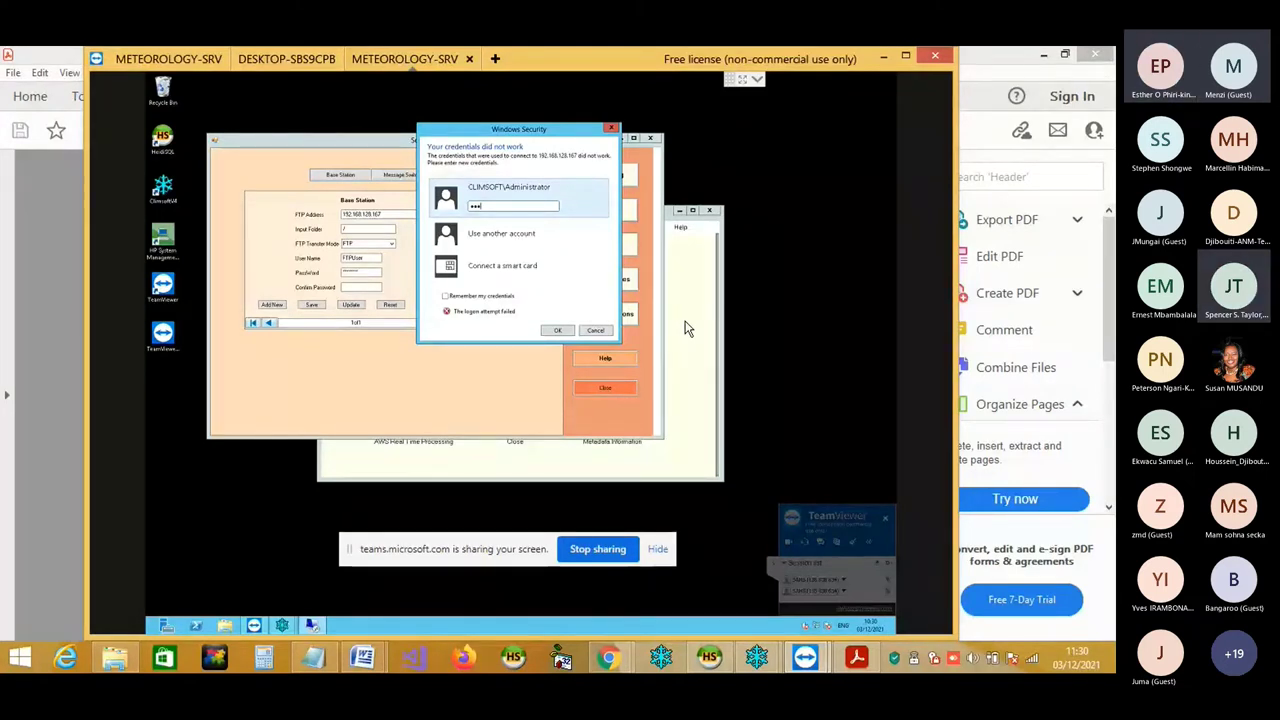
key("Return")
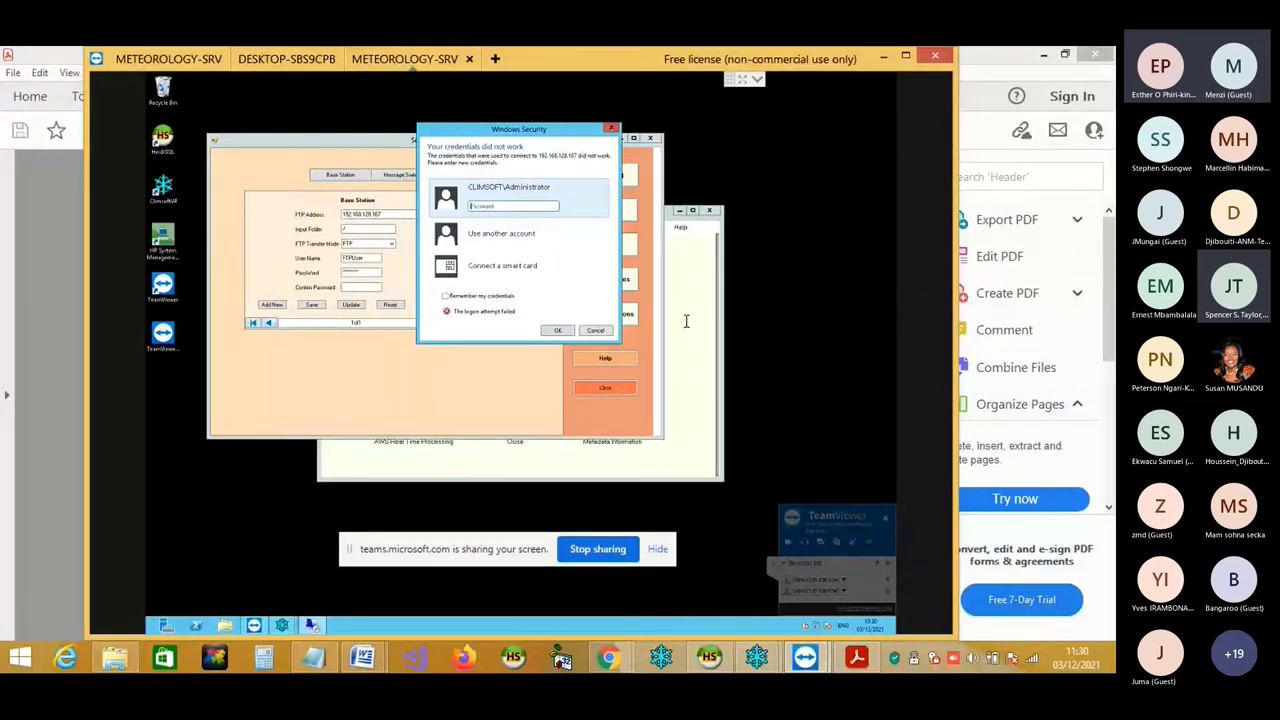
type("•")
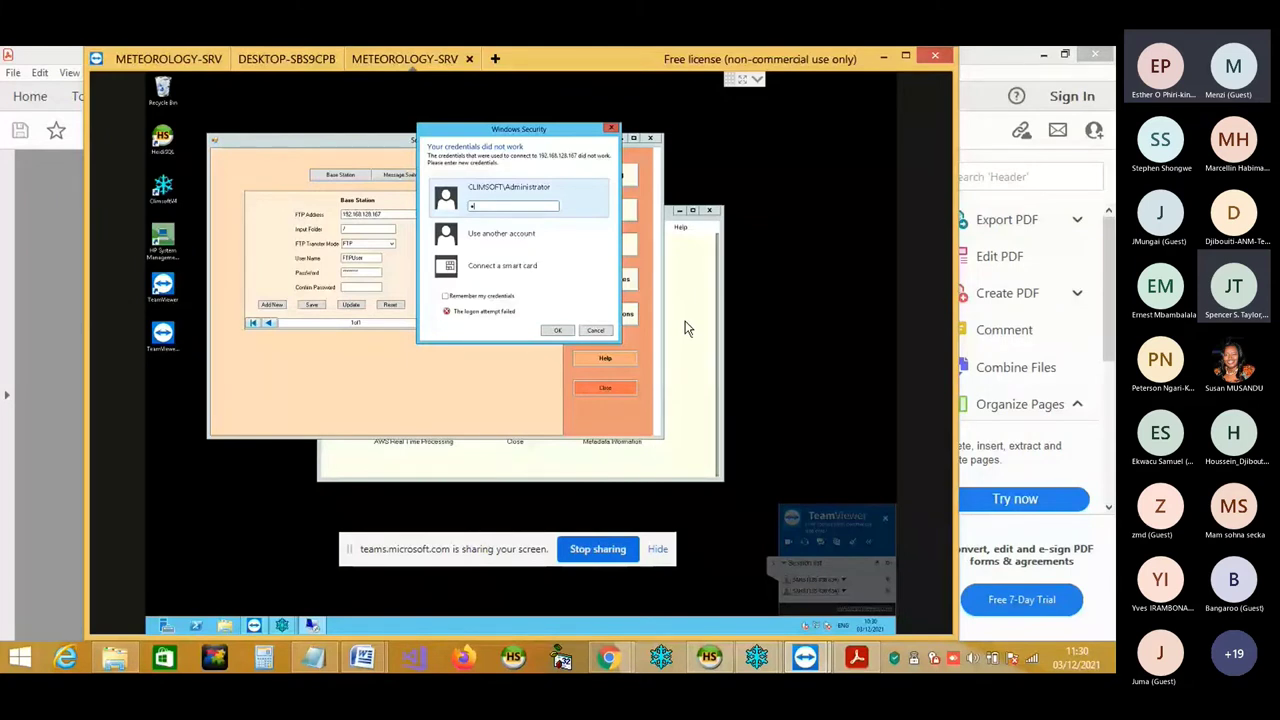
type("•••••••")
key("Return")
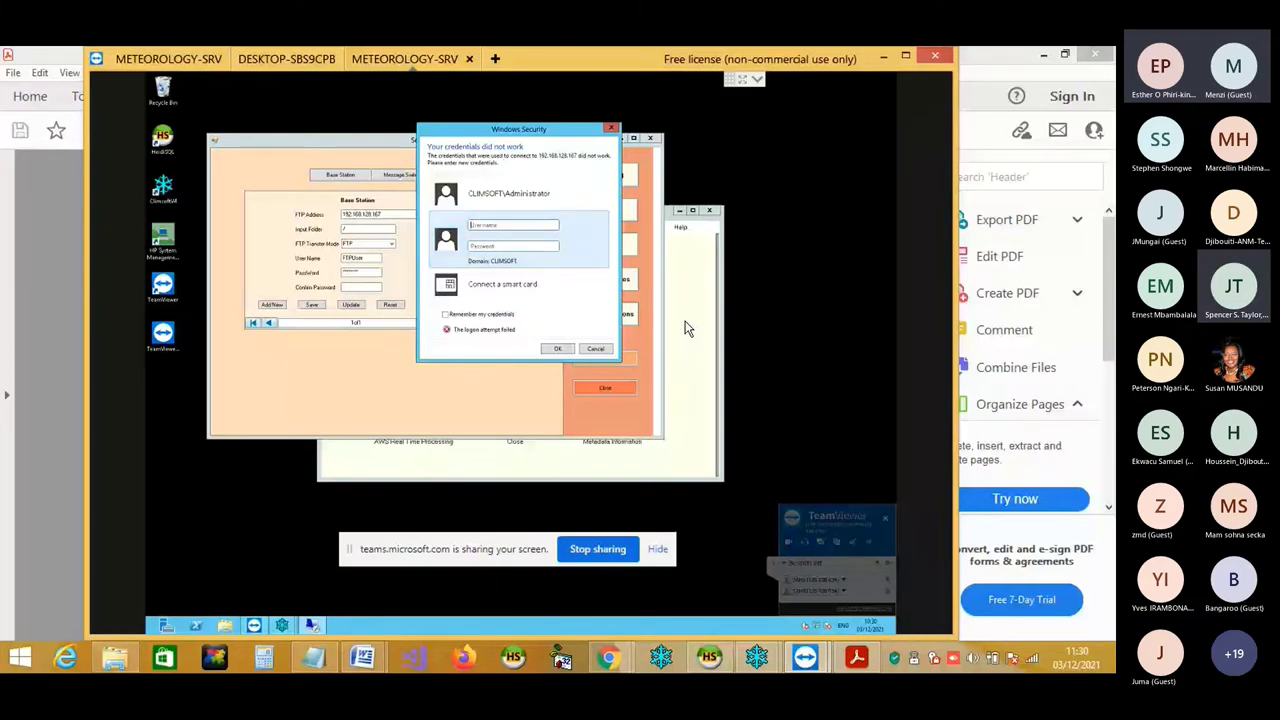
Retry the logon with an admin user name and the password, re-entering it after failure.
type("admin")
key("Tab")
left_click(500, 225)
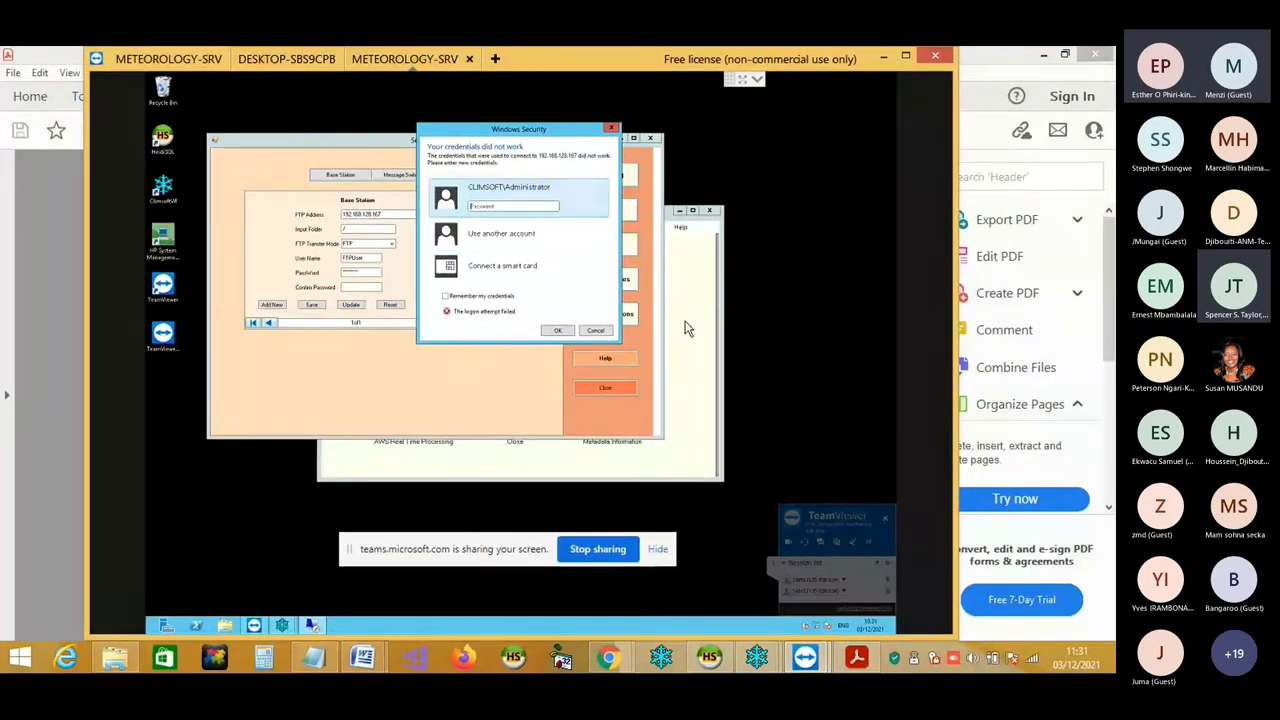
type("•")
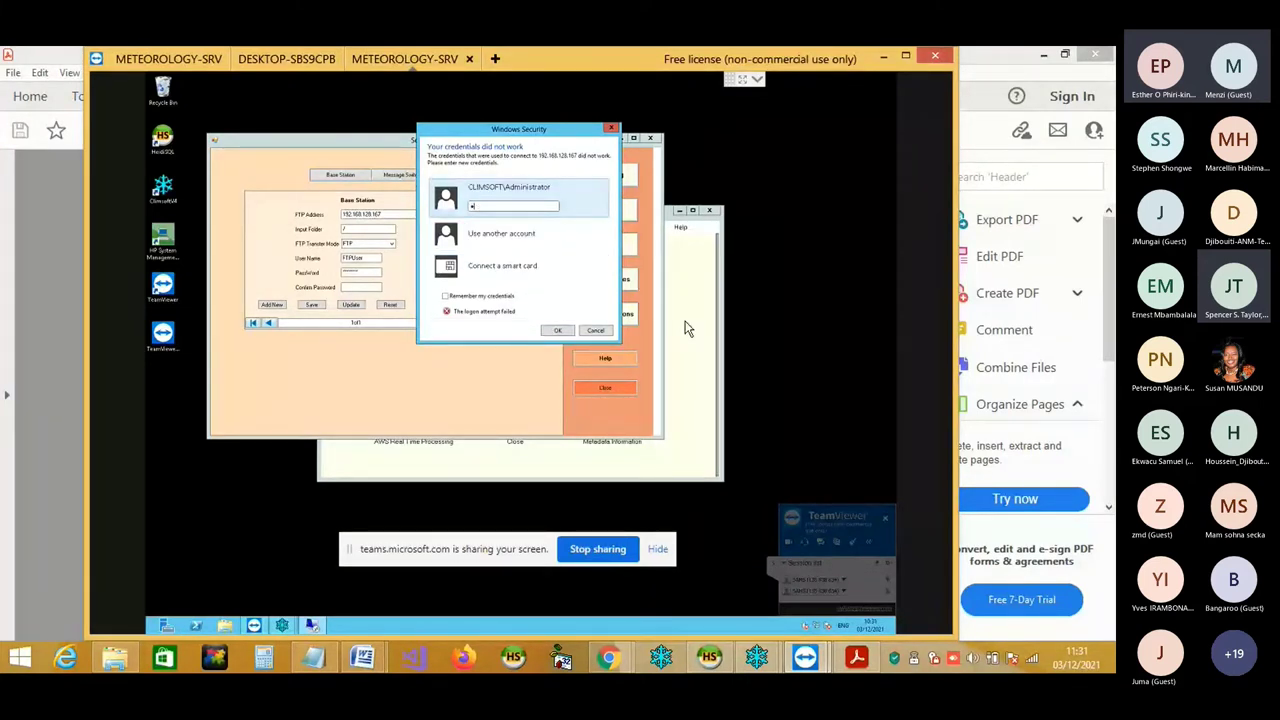
type("••••••••")
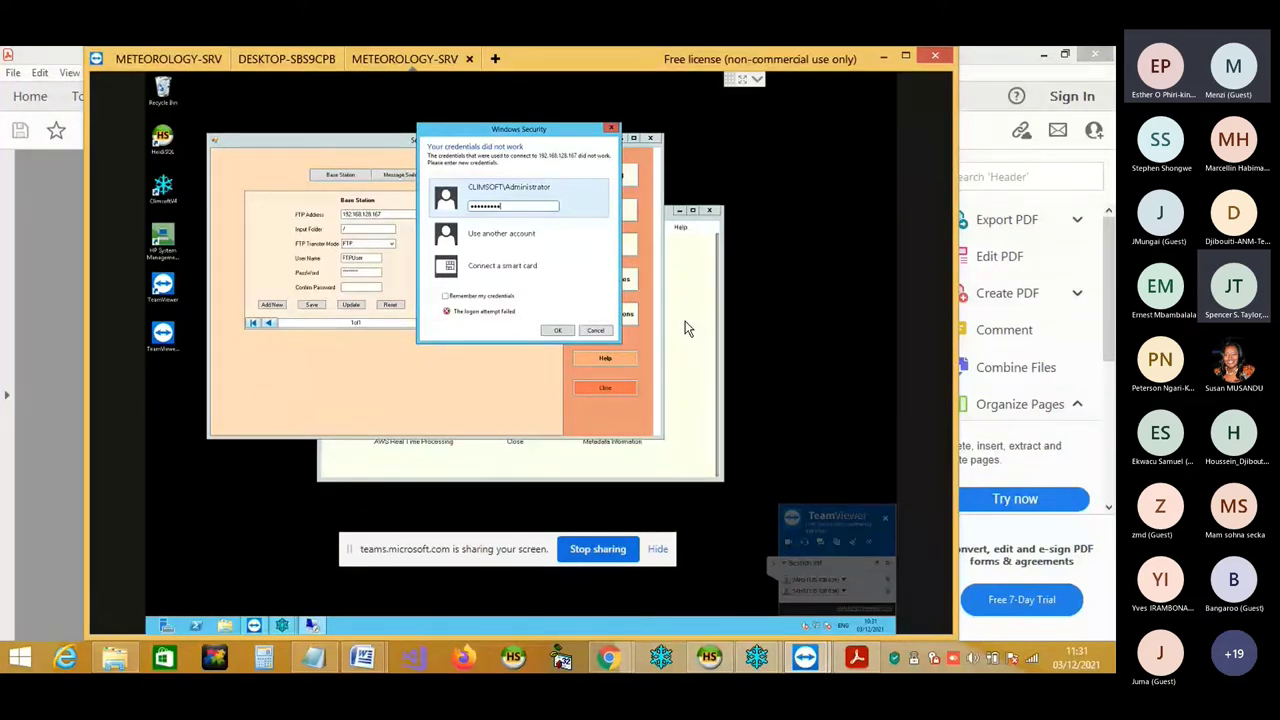
key("Return")
type("****")
type("••••••")
key("Return")
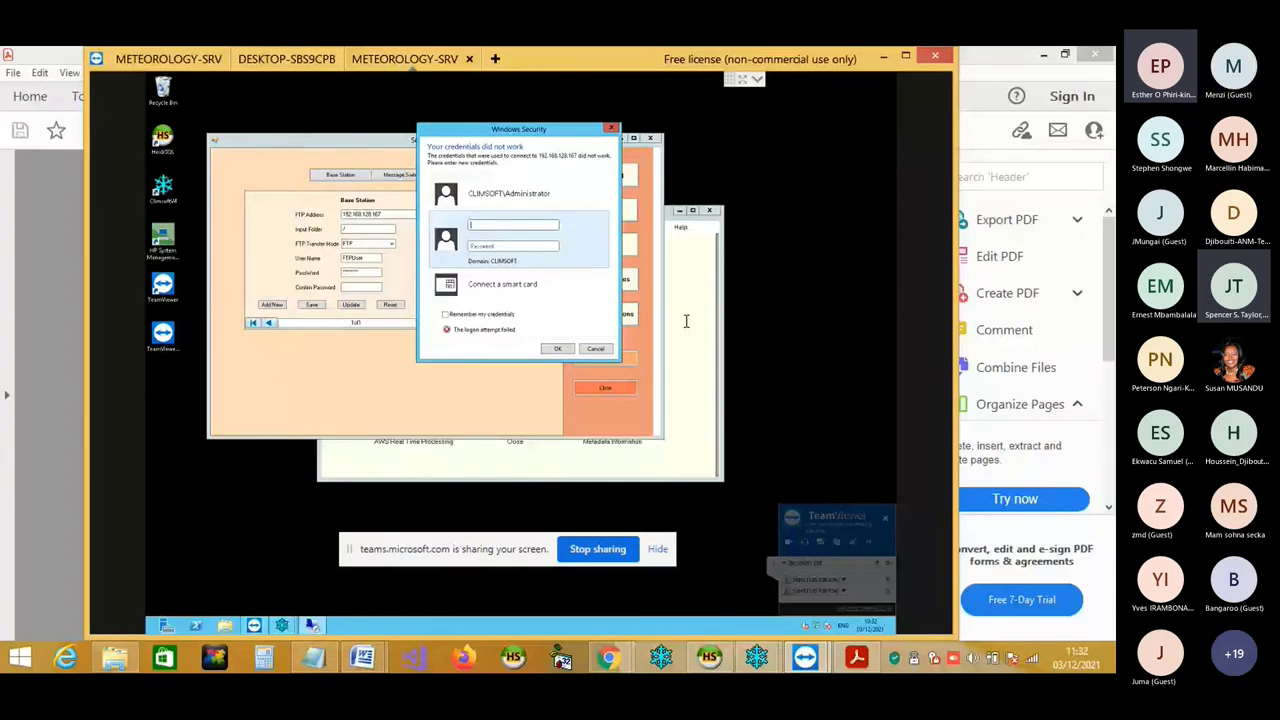
Log in under the LoggerNet admin account, correcting typos in the user name and password.
left_click(688, 328)
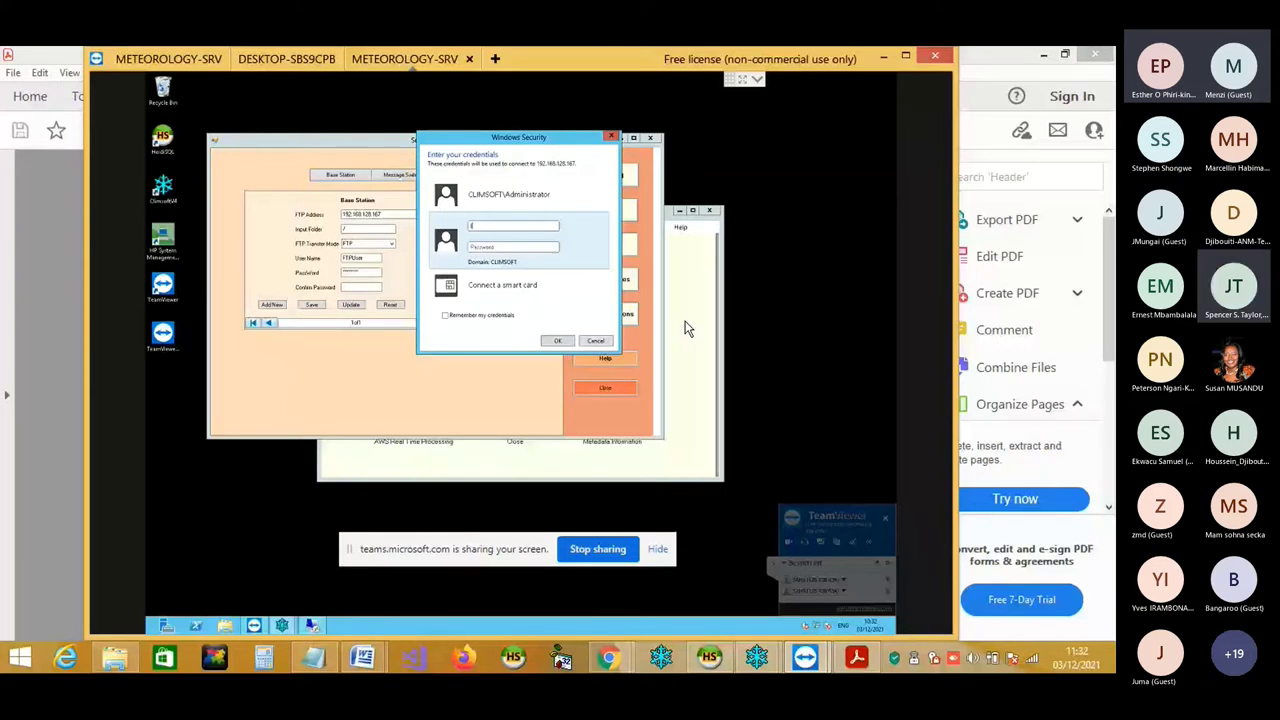
key("BackSpace")
type("Le")
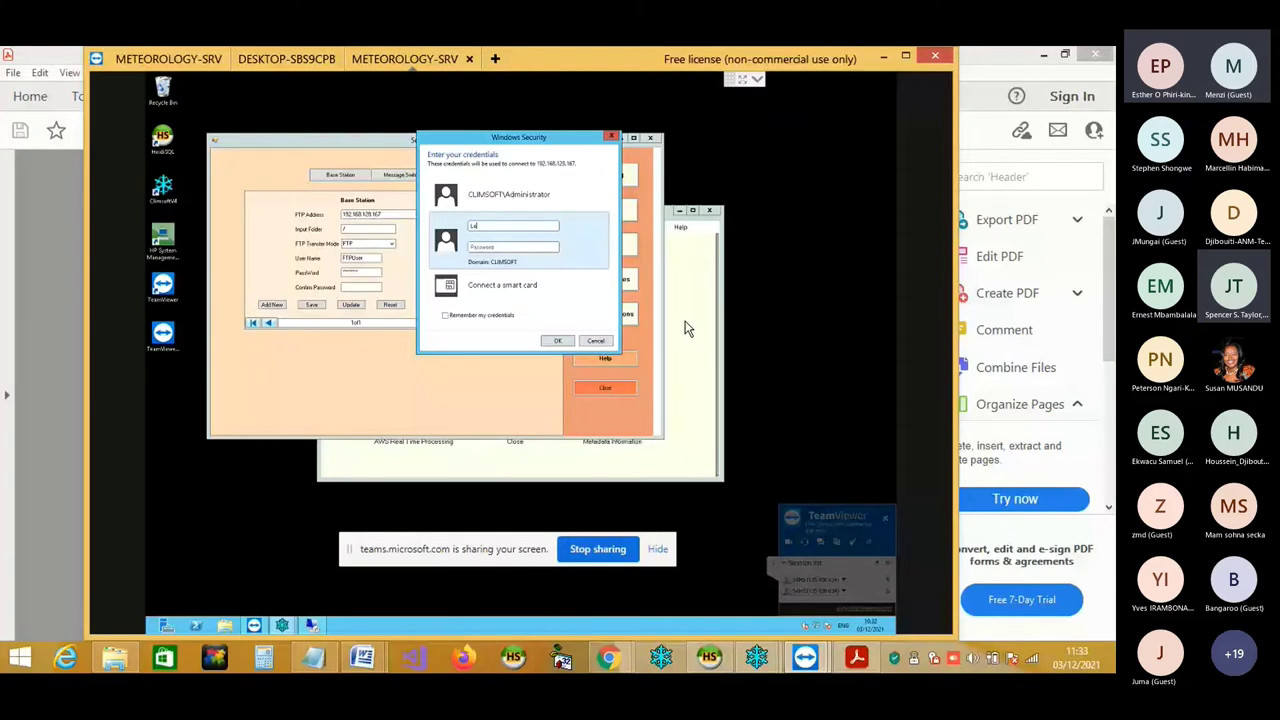
type("ggerN")
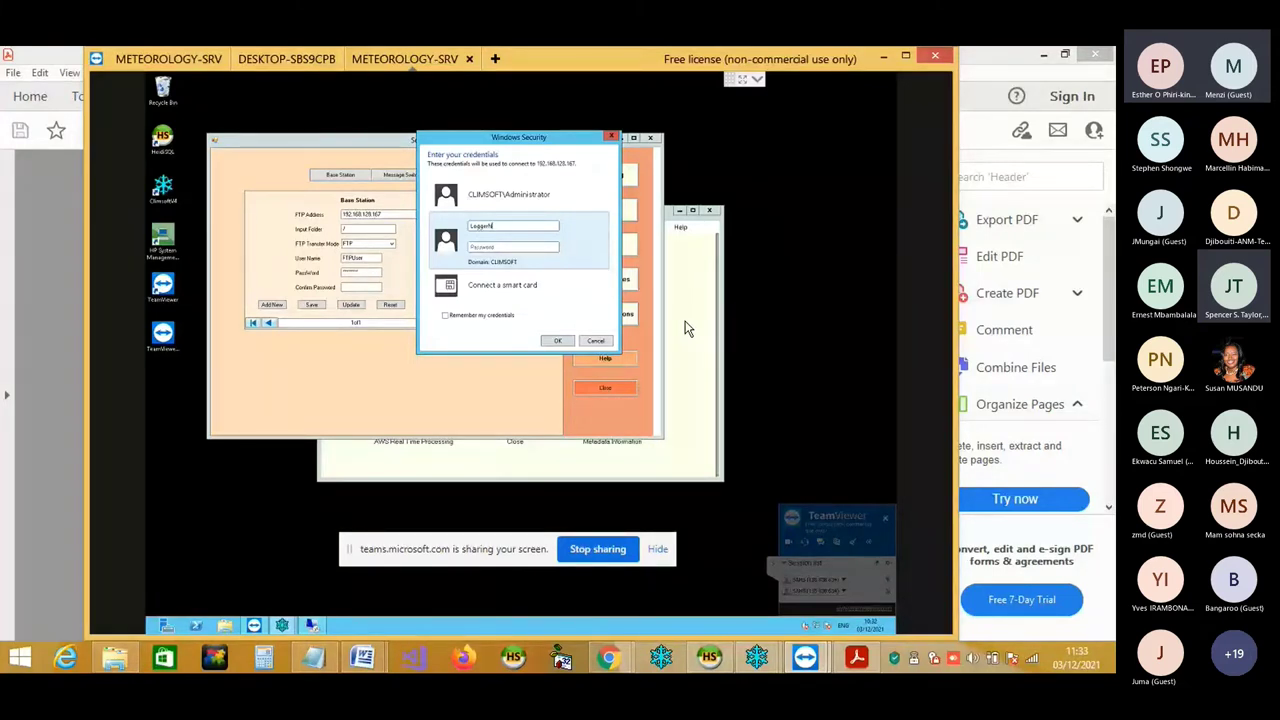
type("et\\Admin")
key("Tab")
type("•")
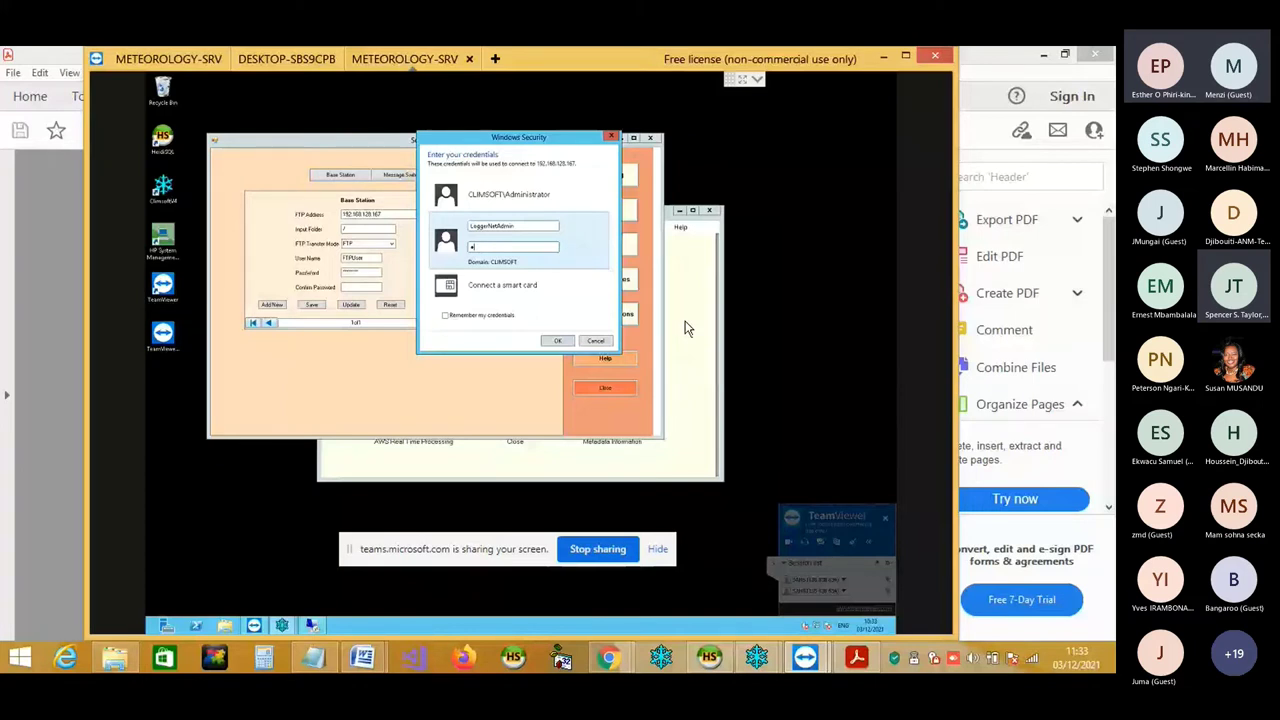
type("••••••")
key("BackSpace")
key("BackSpace")
key("BackSpace")
key("BackSpace")
key("BackSpace")
key("BackSpace")
key("BackSpace")
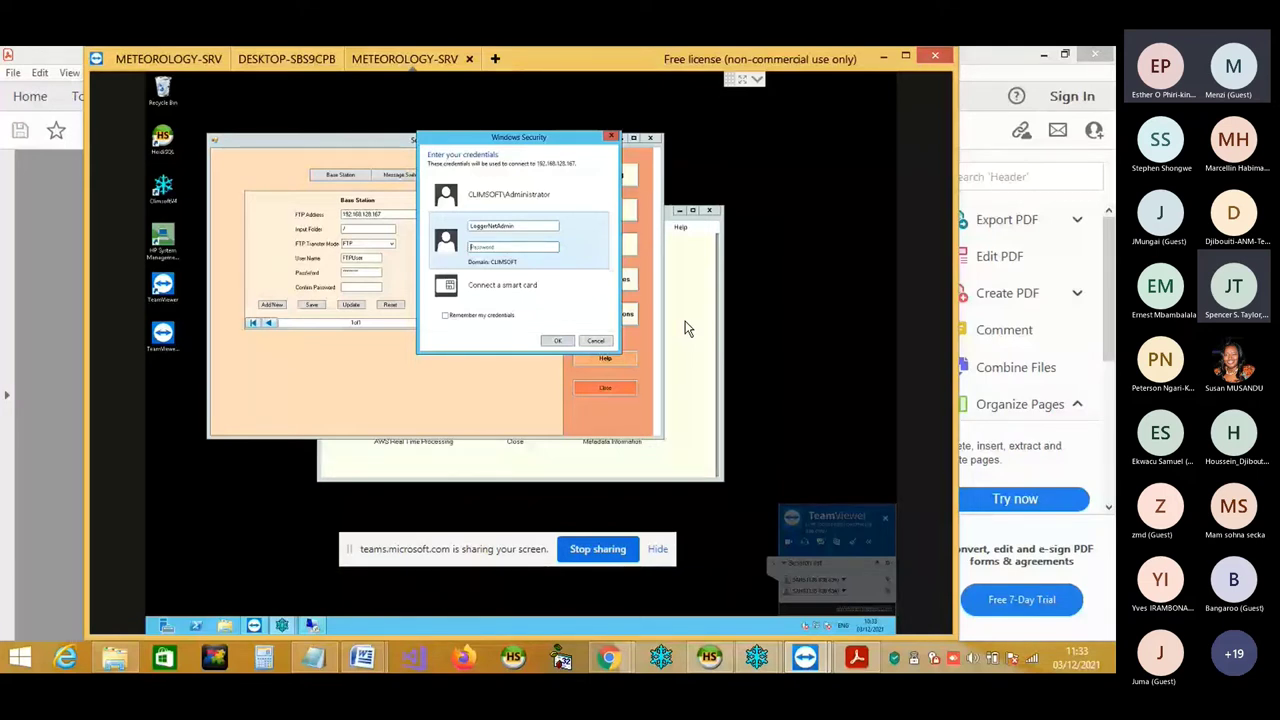
type("•••••••••")
key("Return")
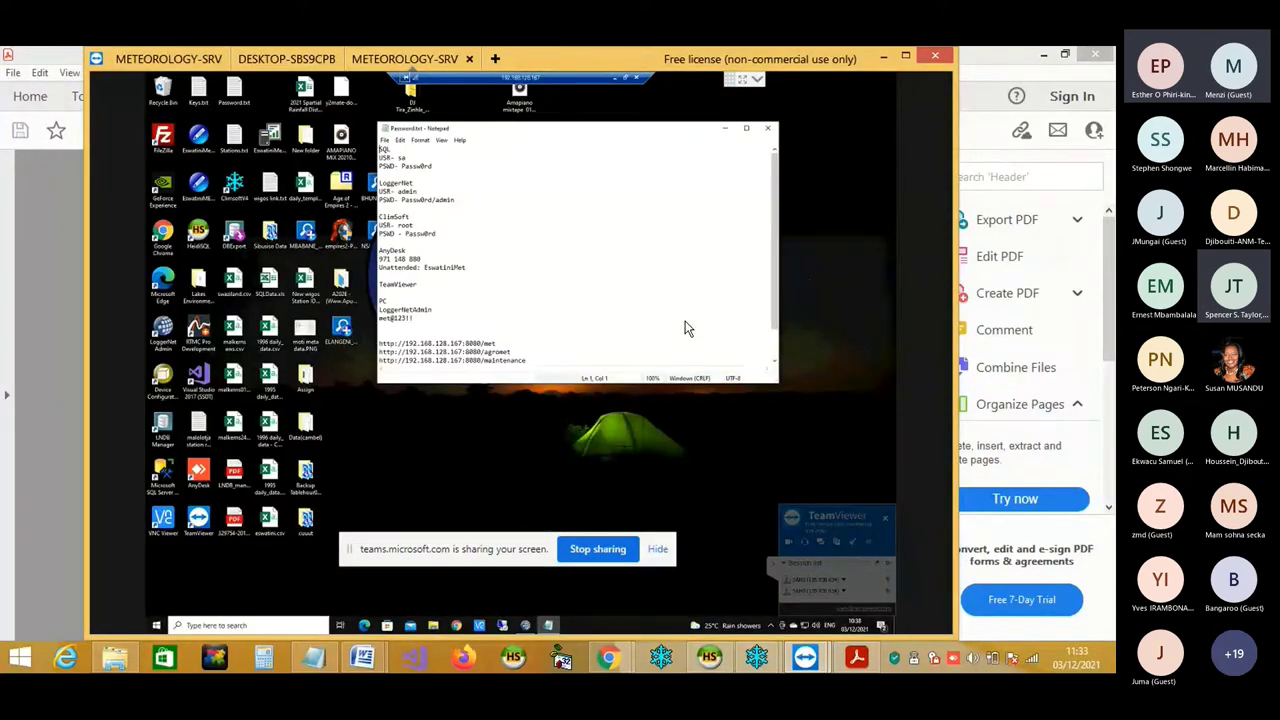
Minimize the Notepad credentials note and bring up the Auto AWS data processing PDF.
left_click(726, 129)
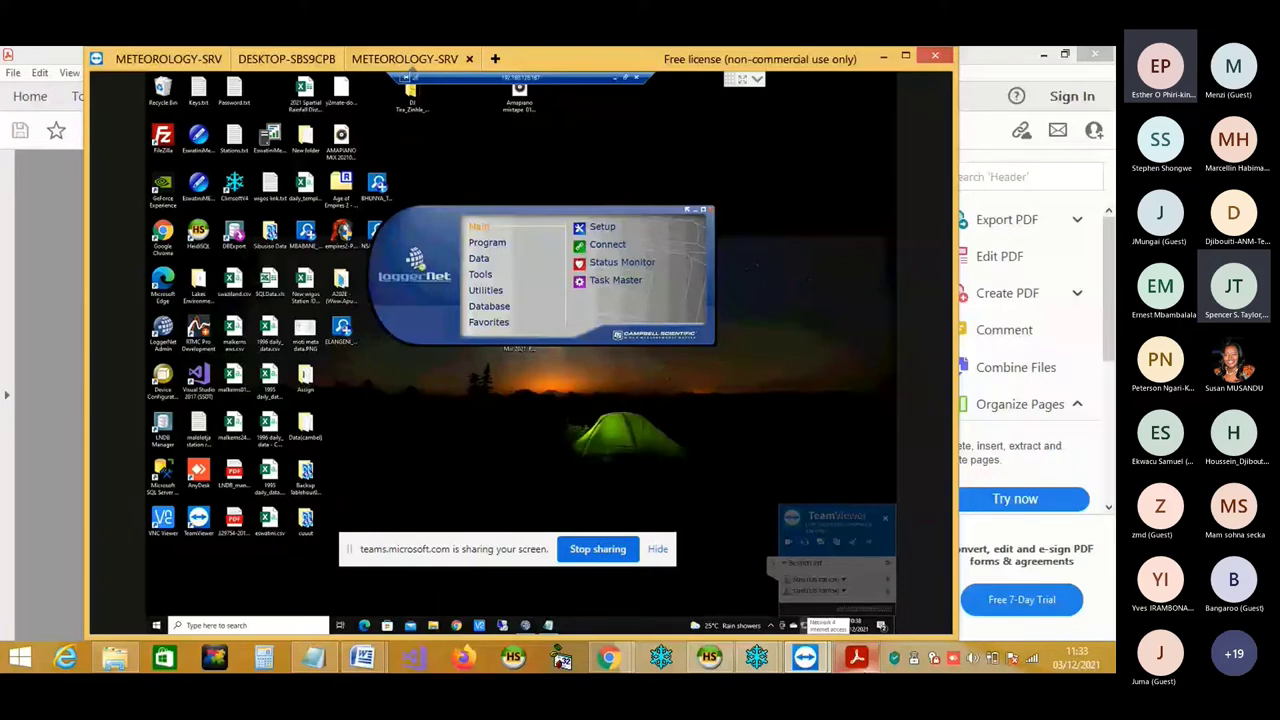
key("alt+Tab")
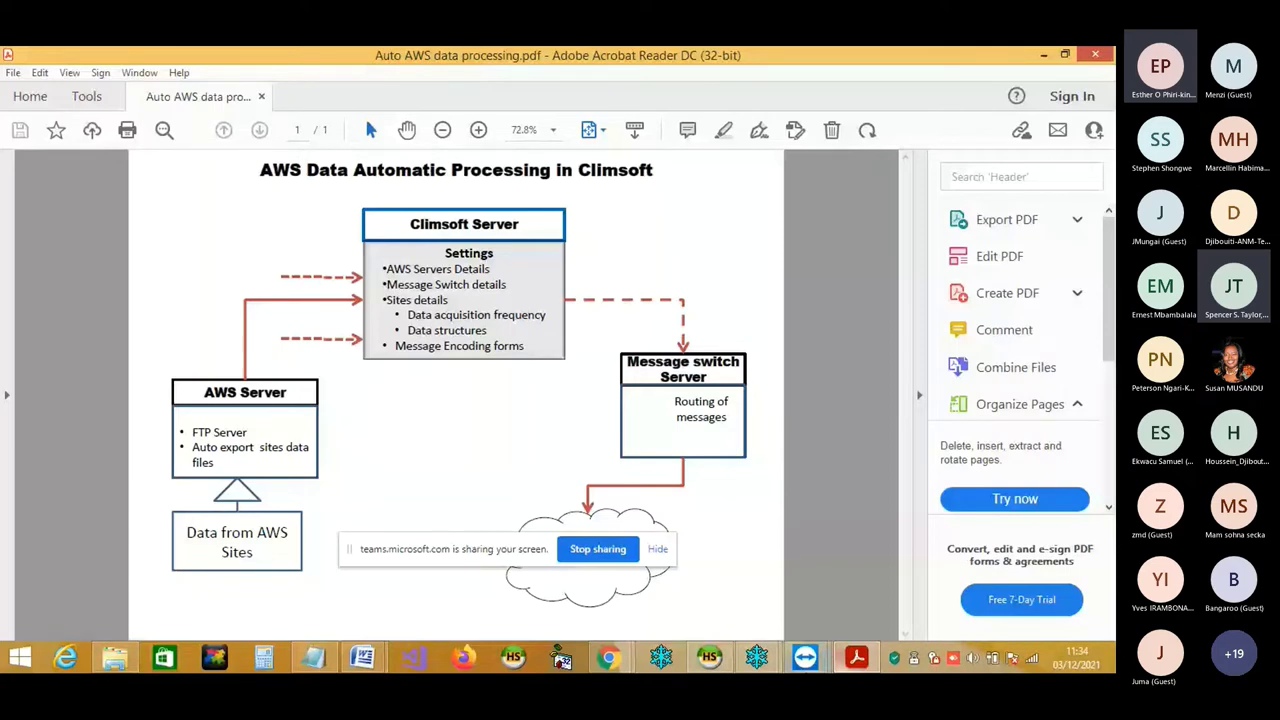
Switch from the AWS diagram PDF back to the TeamViewer remote desktop.
key("alt+Tab")
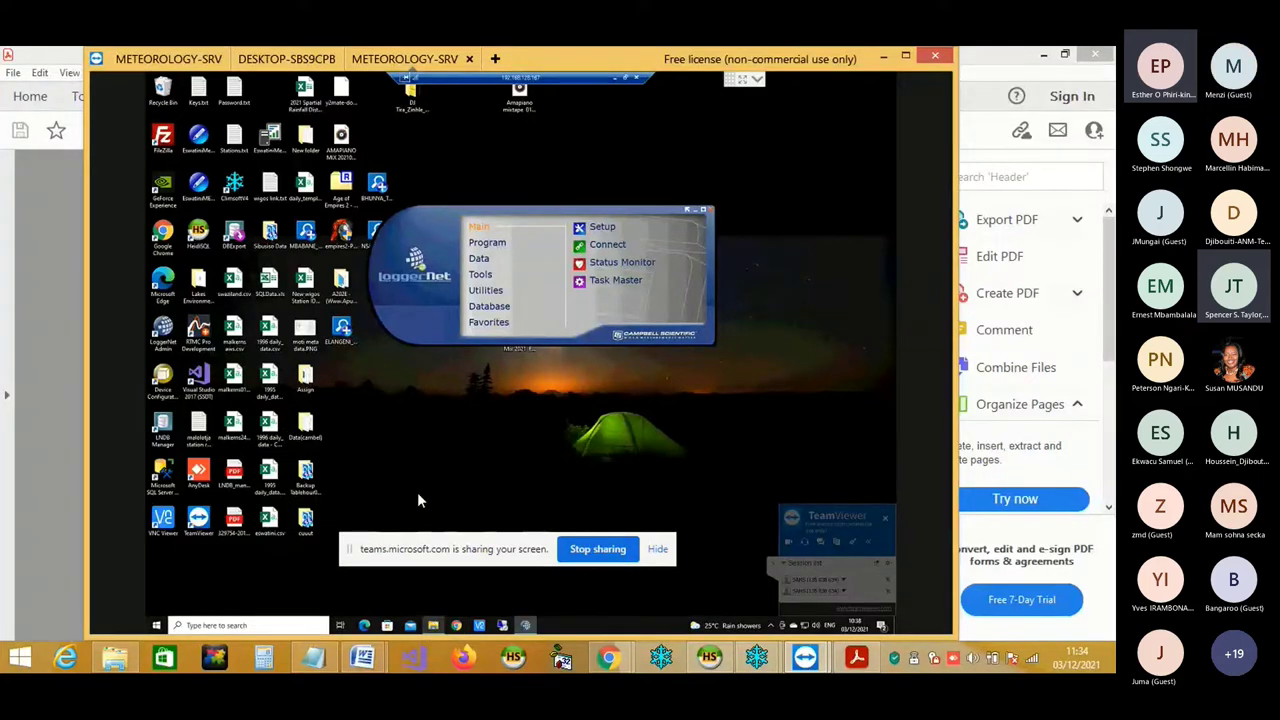
Browse File Explorer to C:\Campbellsci\LoggerNet and select its full path in the address bar.
left_click(431, 626)
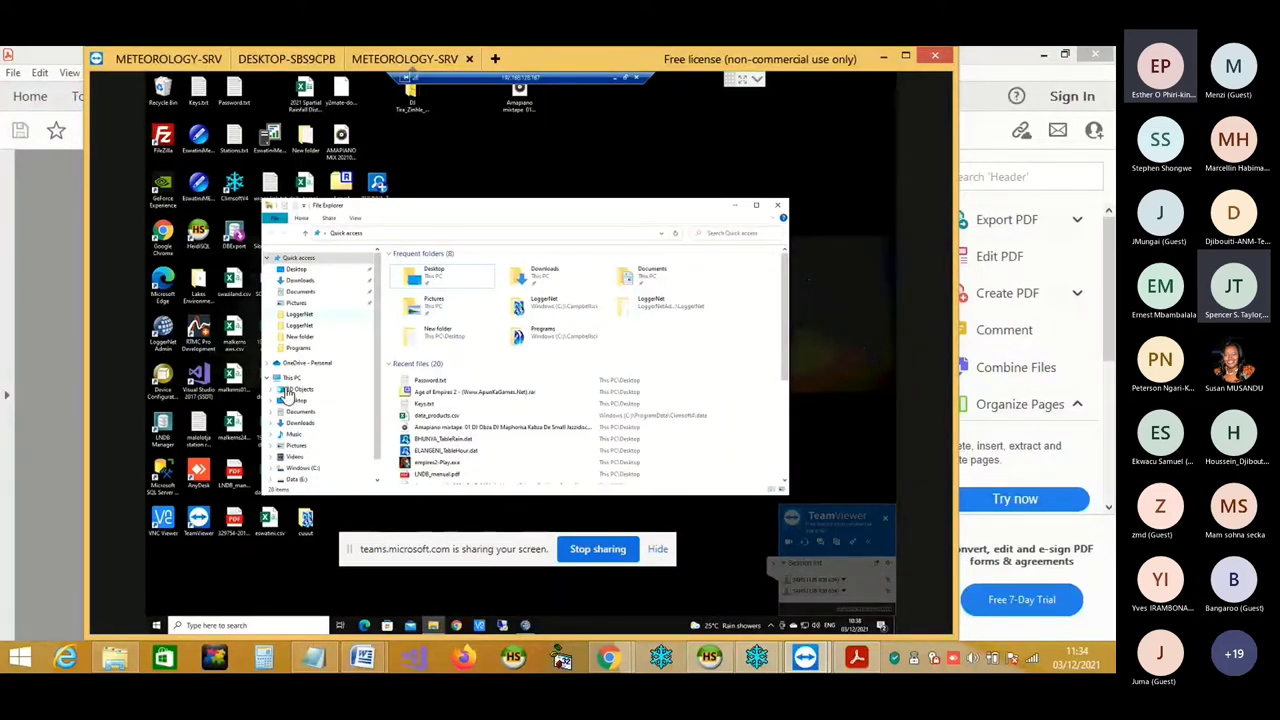
left_click(274, 469)
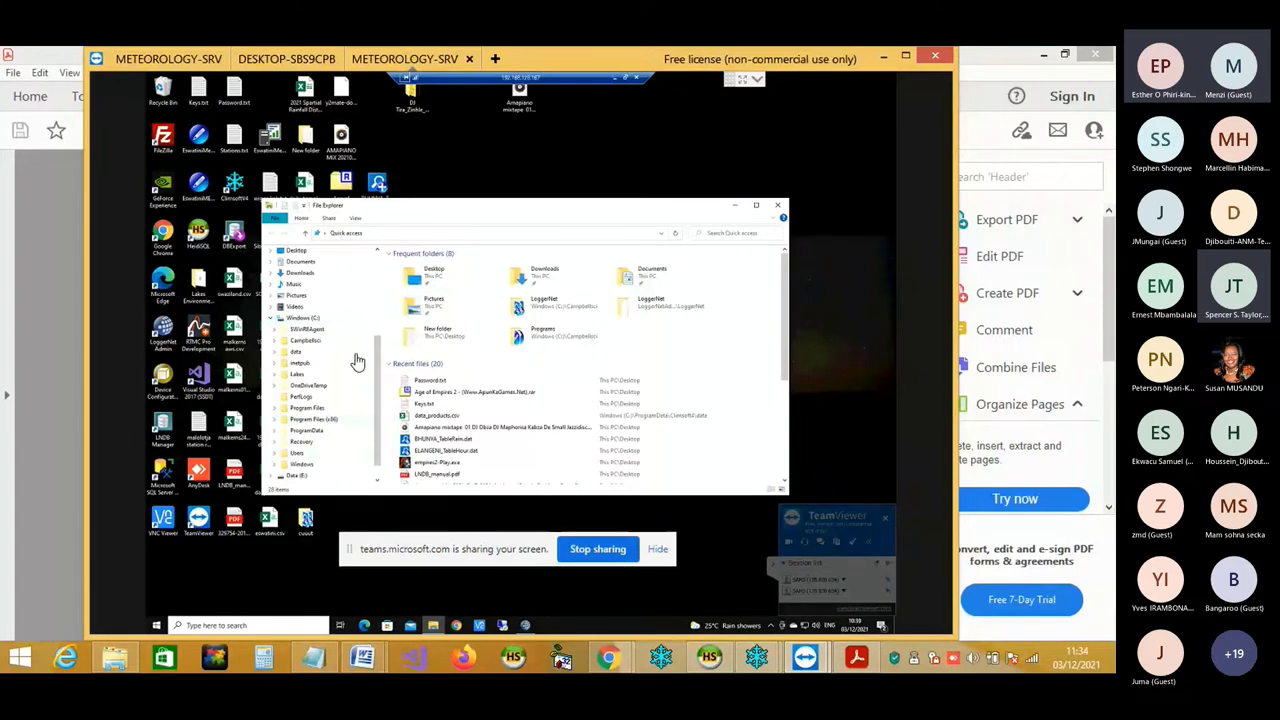
left_click(275, 343)
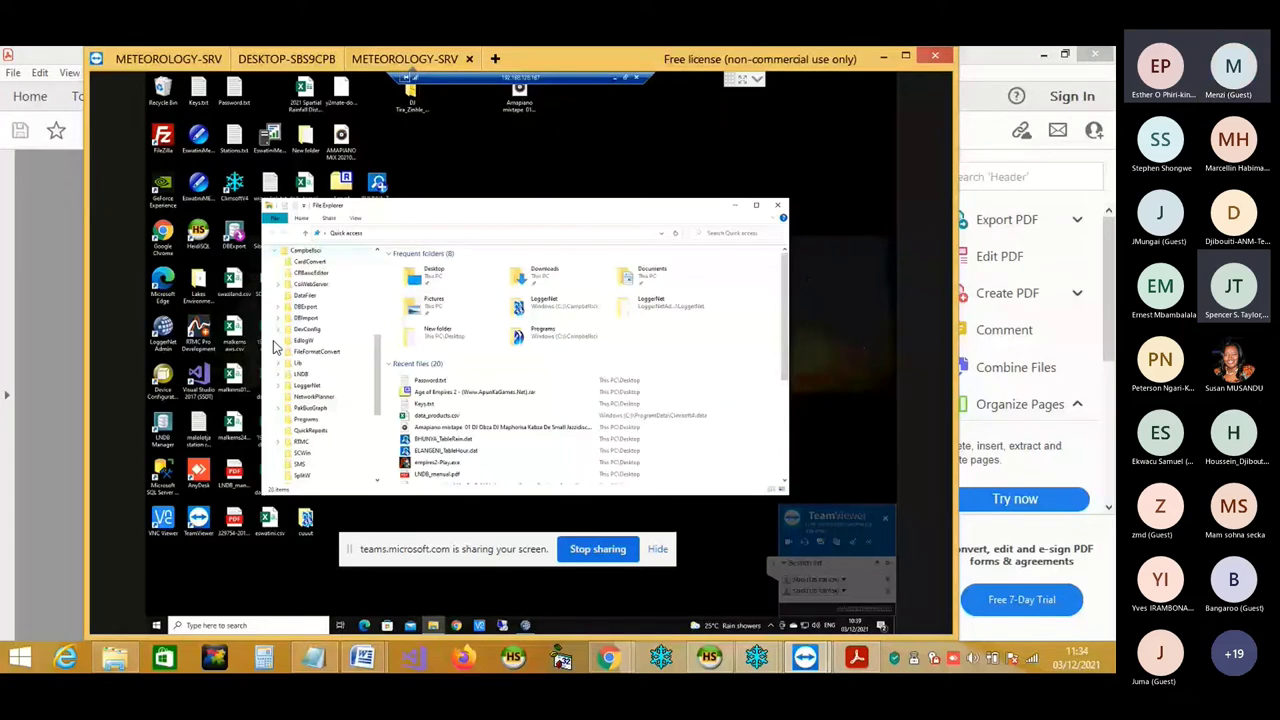
left_click(307, 385)
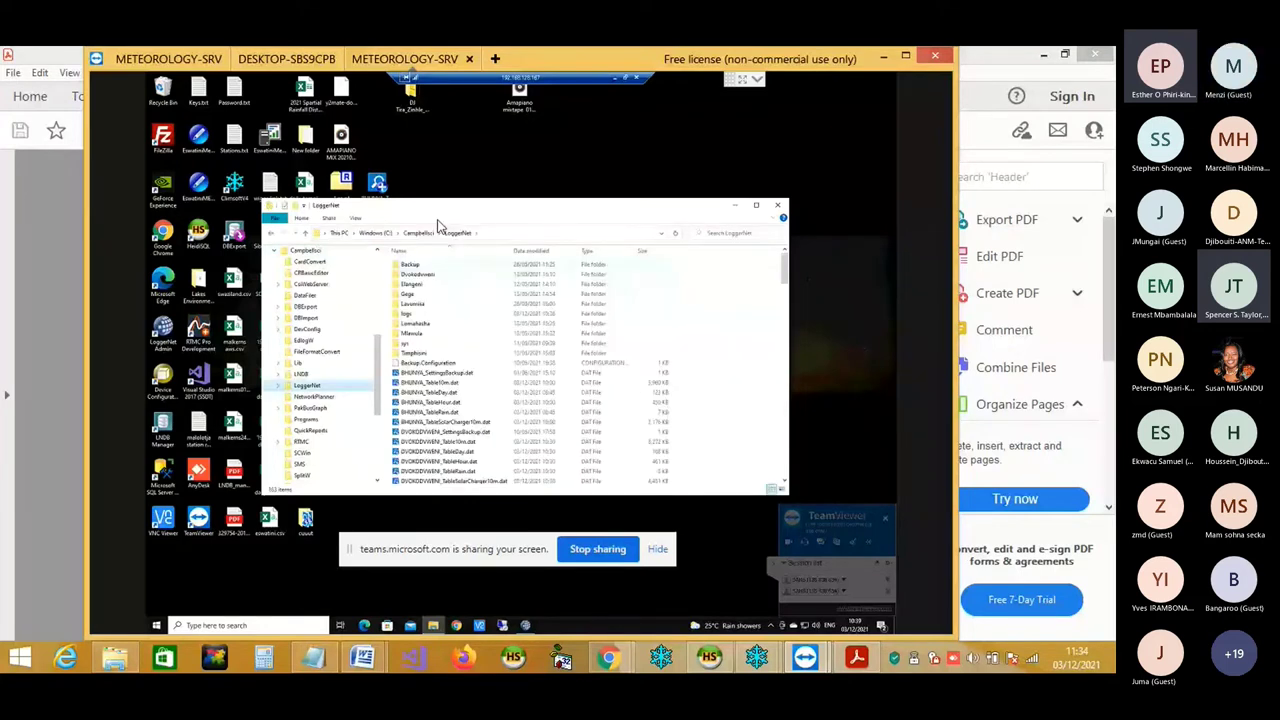
scroll(490, 400, "down", 5)
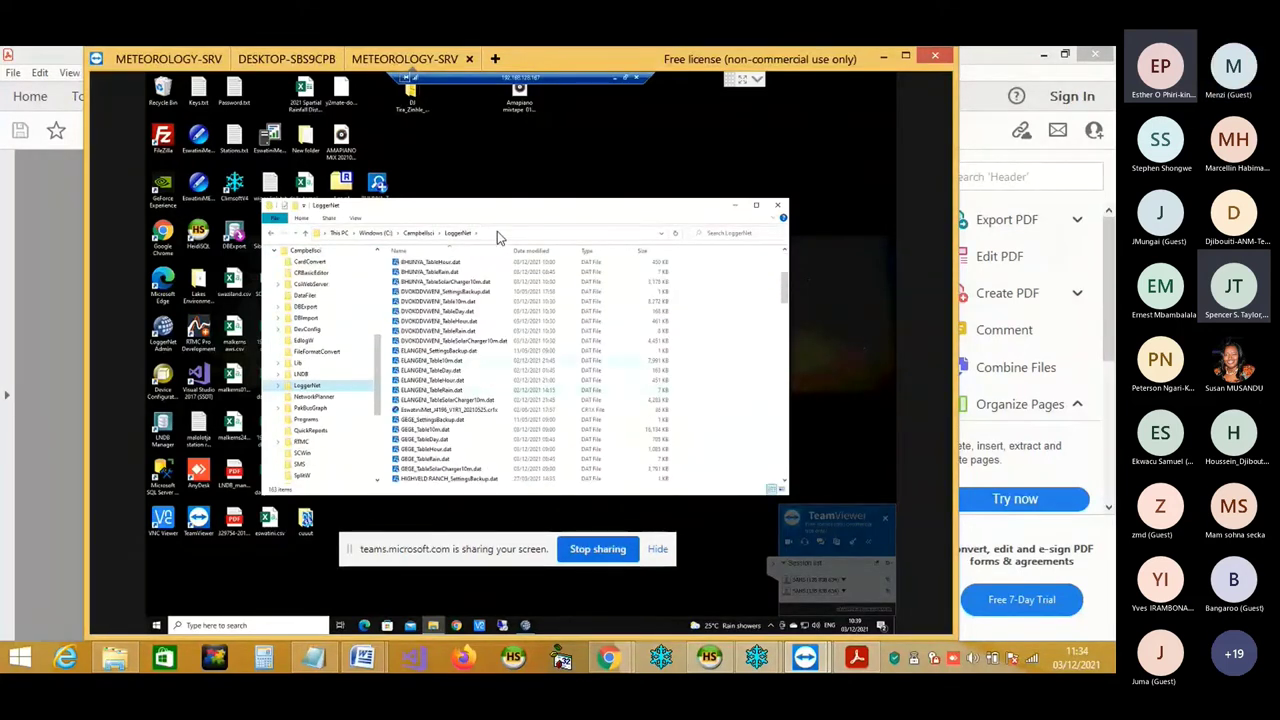
left_click(497, 232)
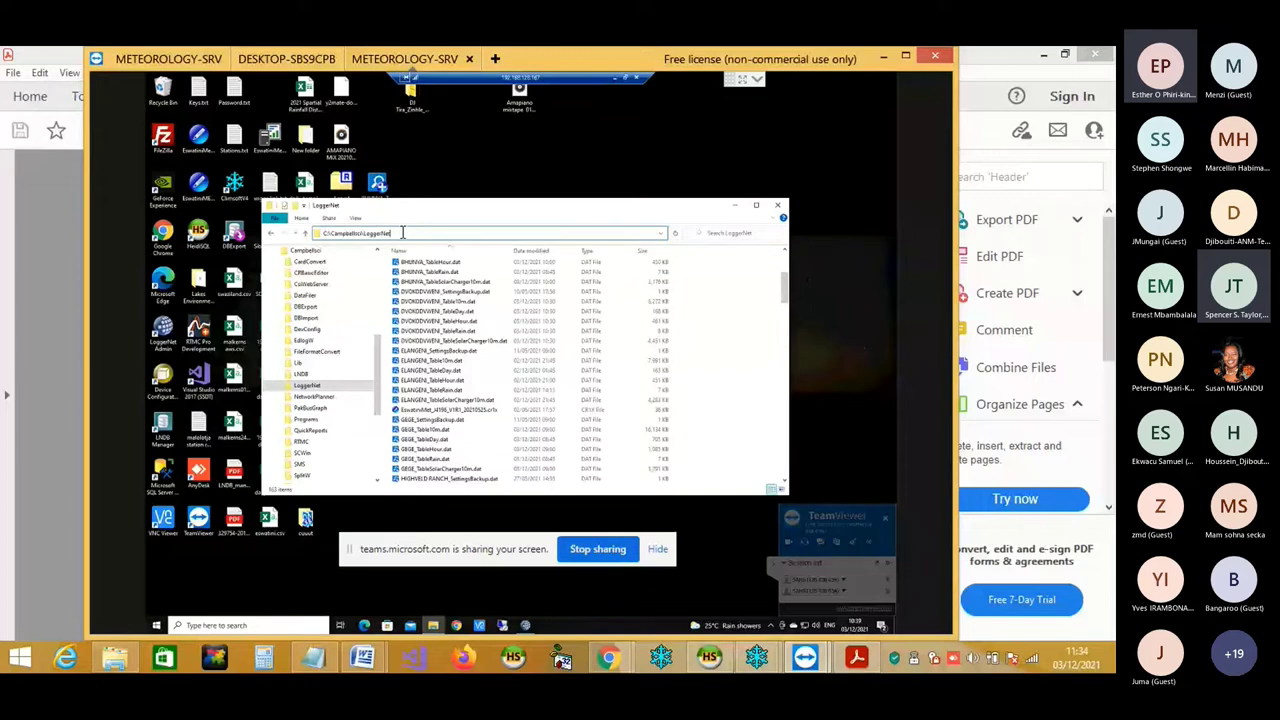
left_click_drag(403, 232, 324, 233)
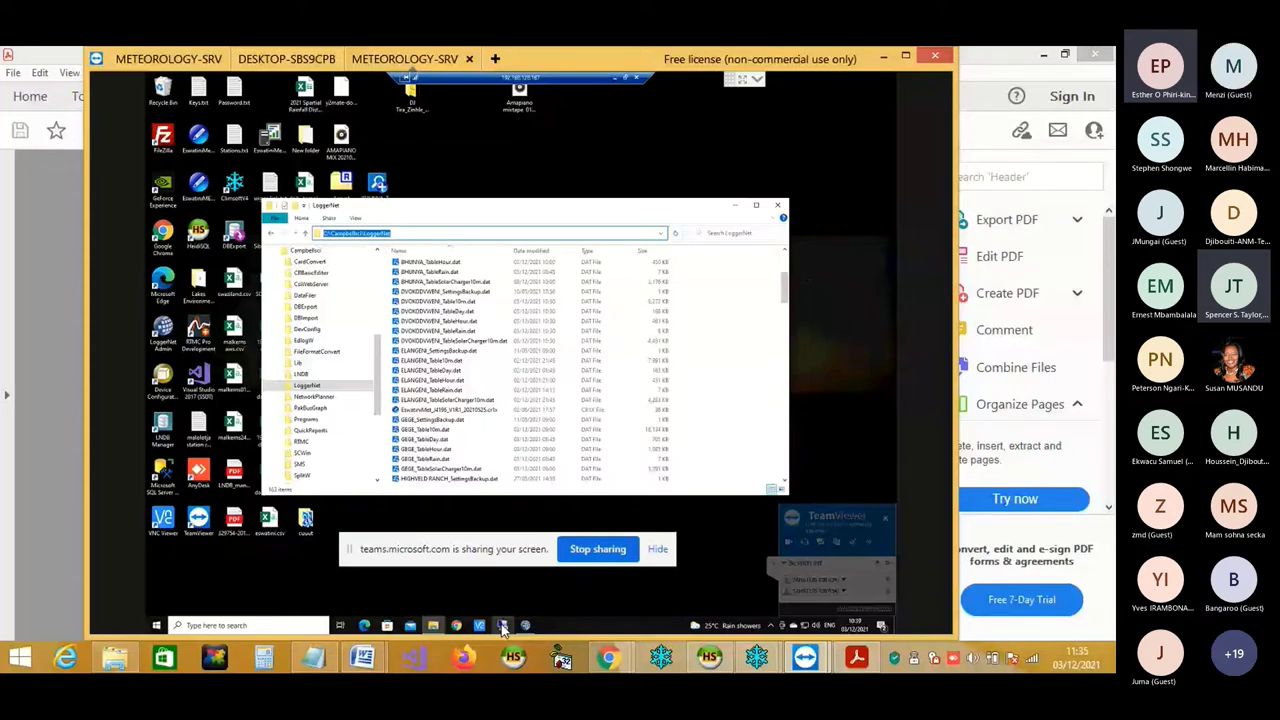
Bring up Climsoft's Servers Settings for the Climsoft server and place the cursor in Input Folder.
left_click(612, 77)
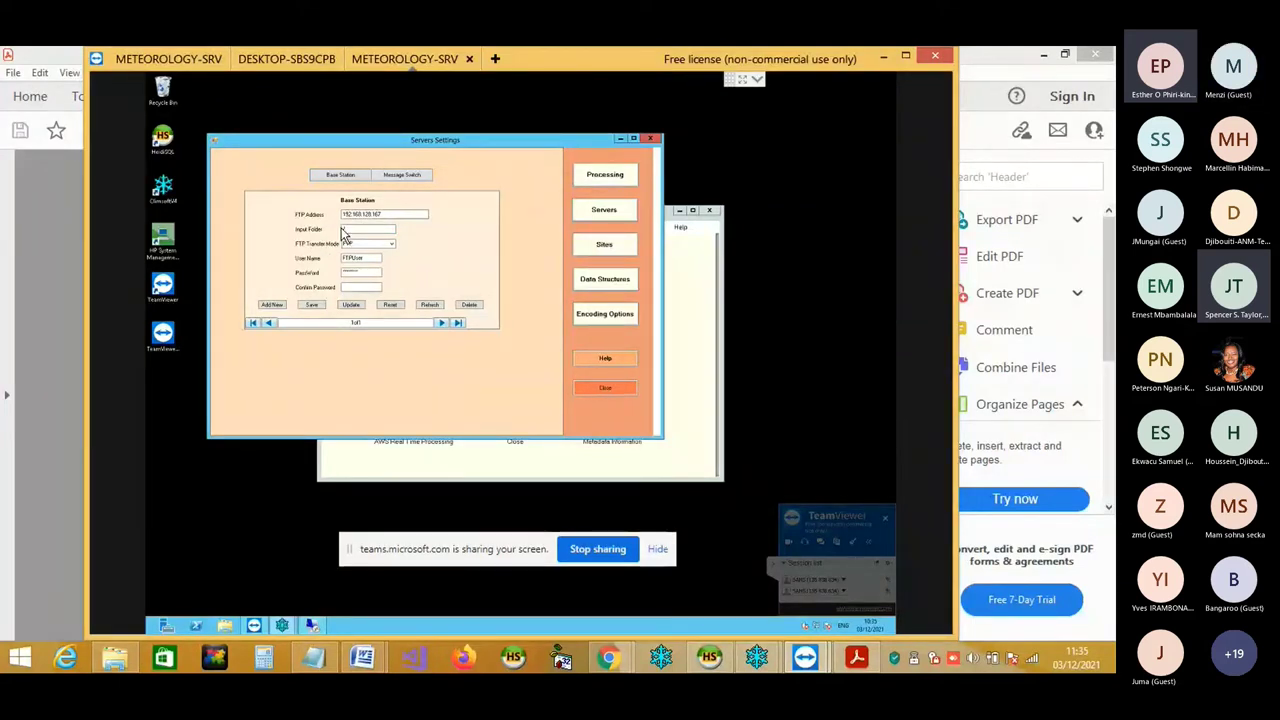
left_click(353, 232)
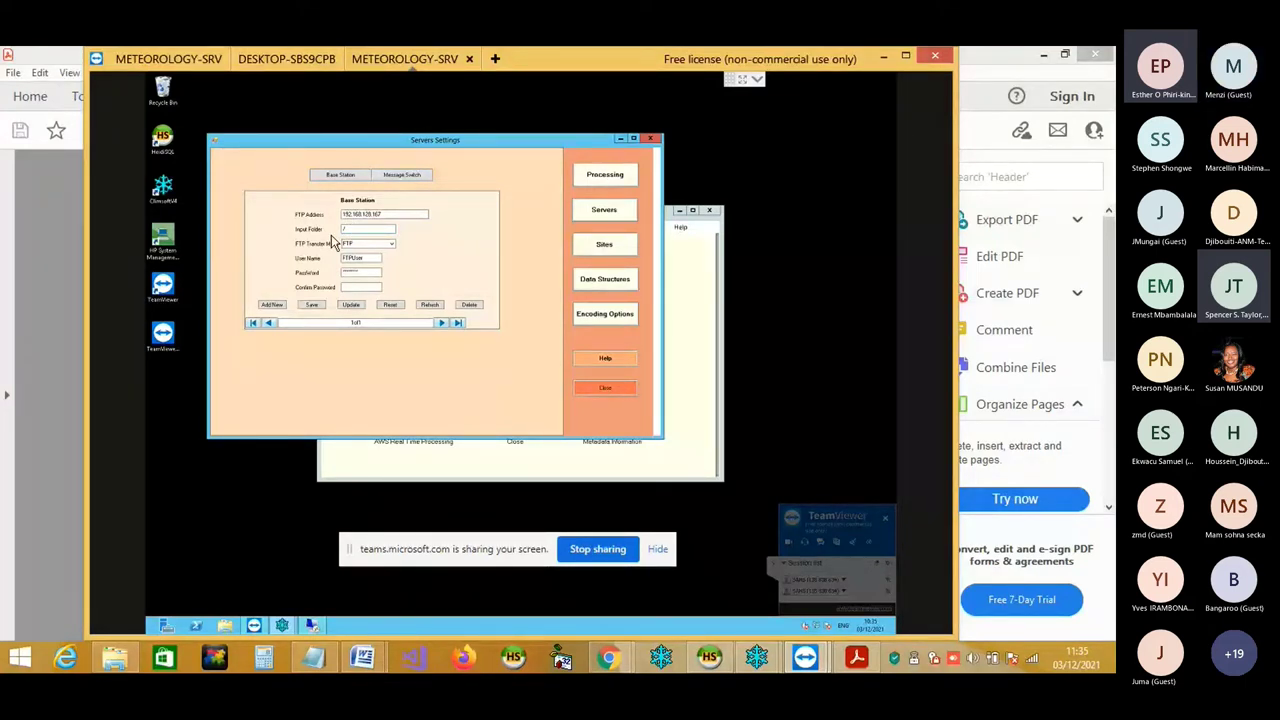
Reveal the C:\Campbellsci\LoggerNet path in Explorer, then return to Climsoft's Servers Settings.
left_click(313, 626)
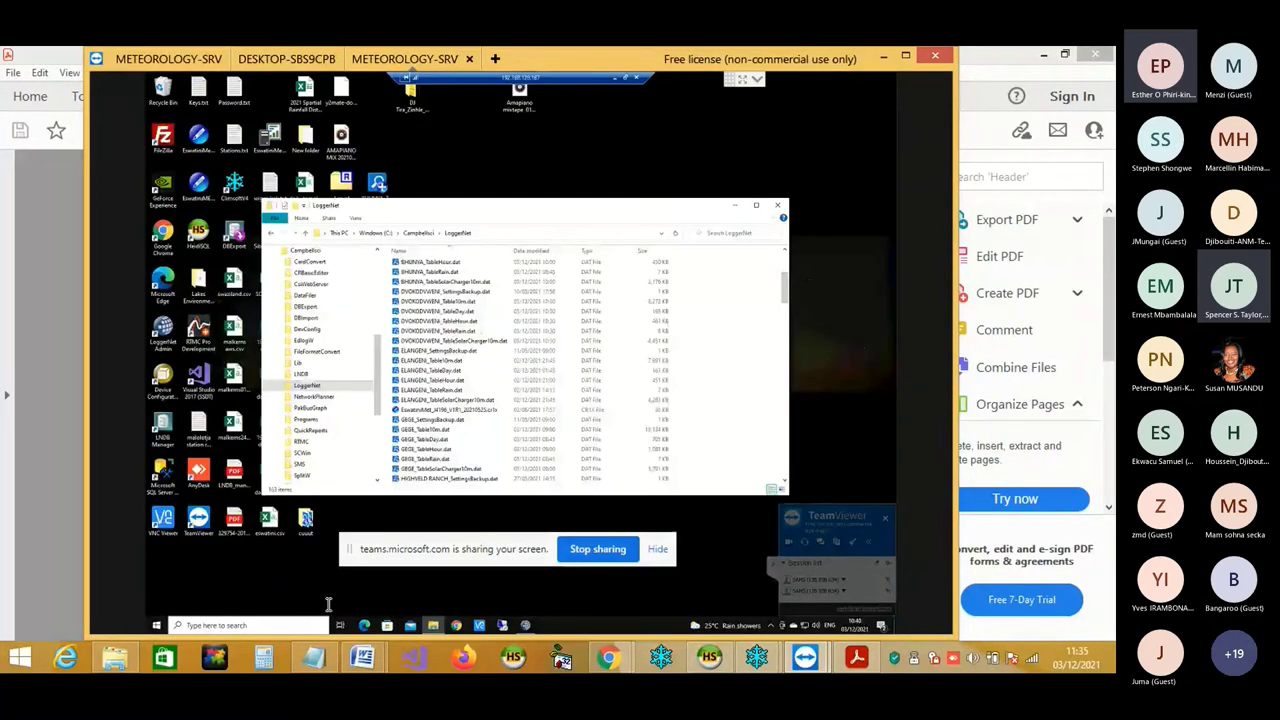
left_click(490, 238)
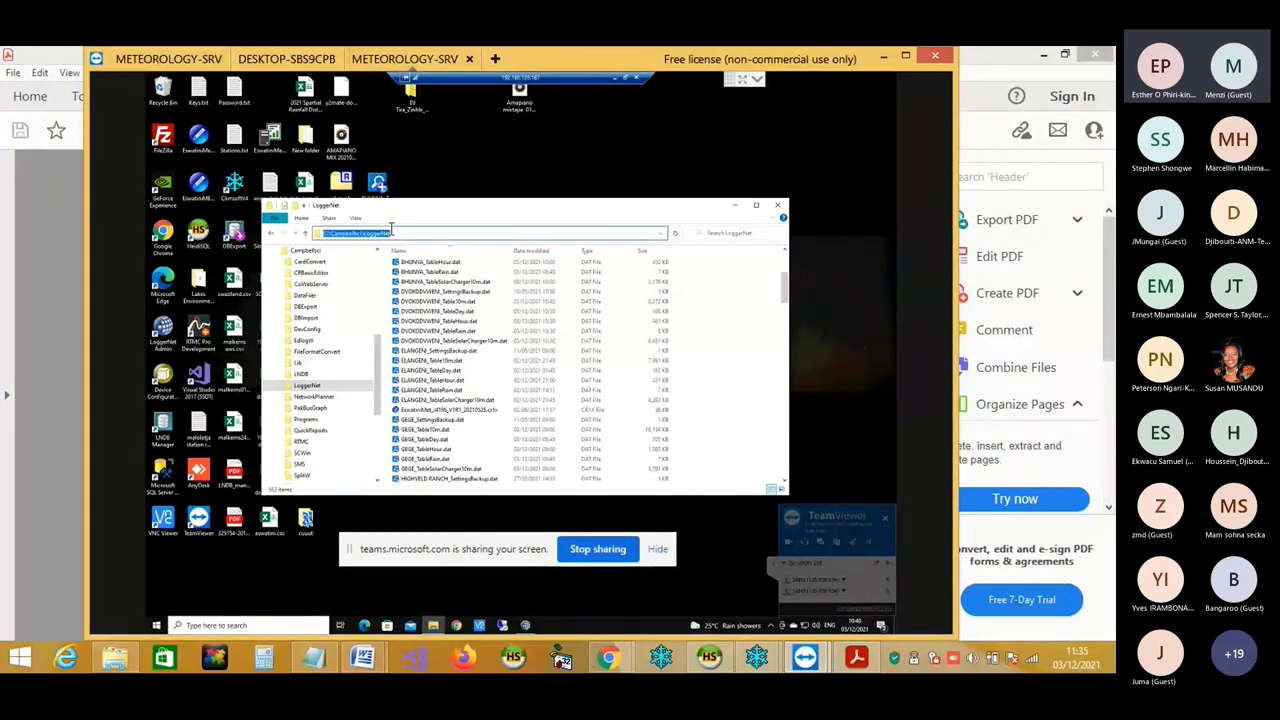
left_click(396, 232)
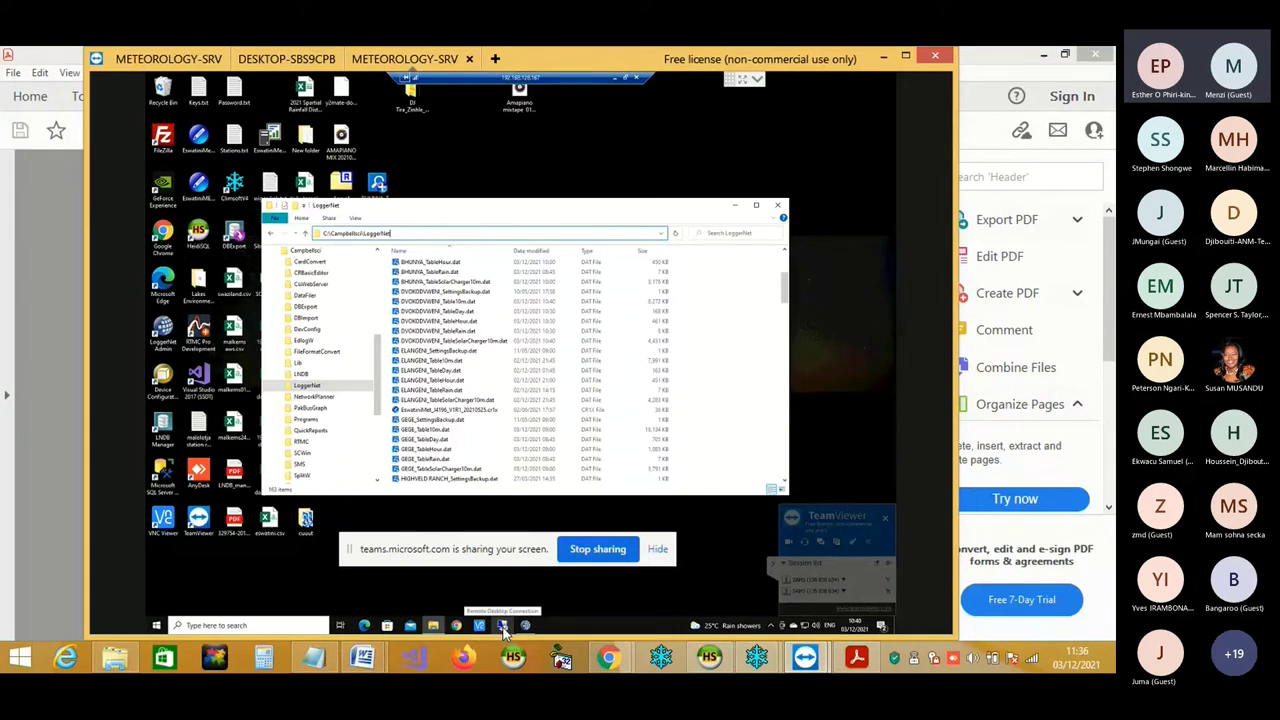
left_click(612, 73)
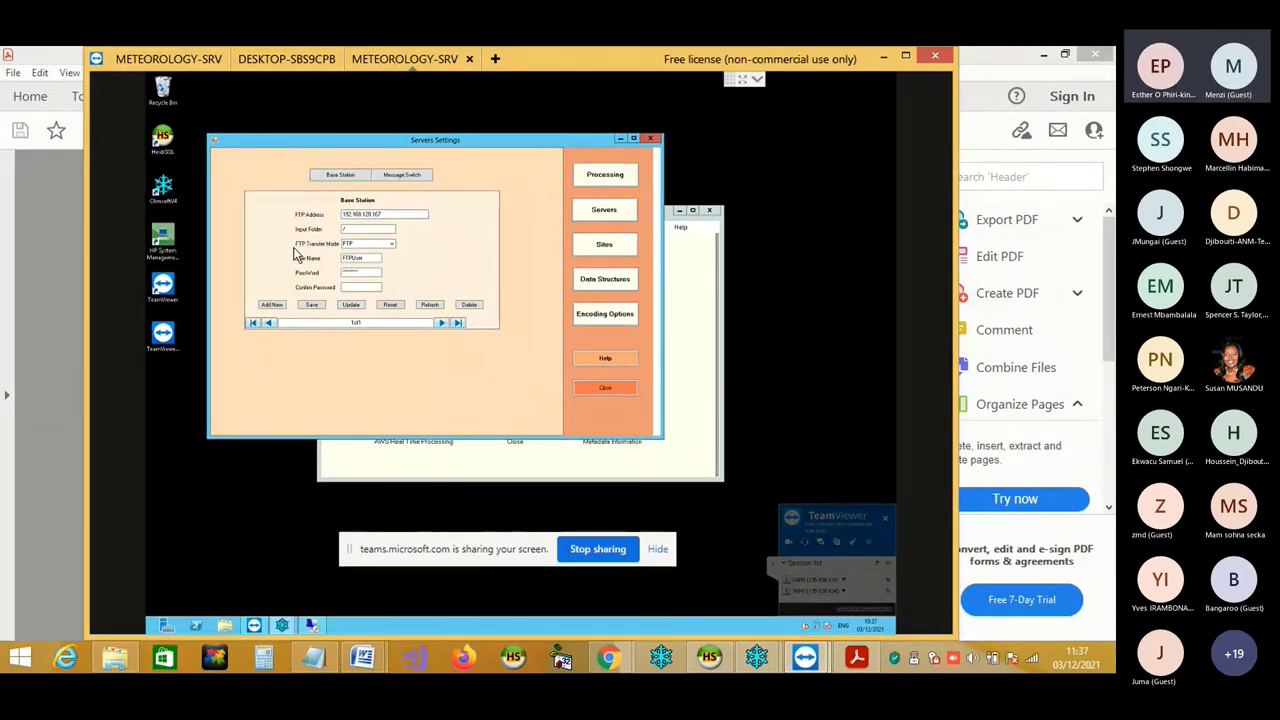
Open Site Settings from Servers Settings and inspect the Site Name field's text.
left_click(604, 245)
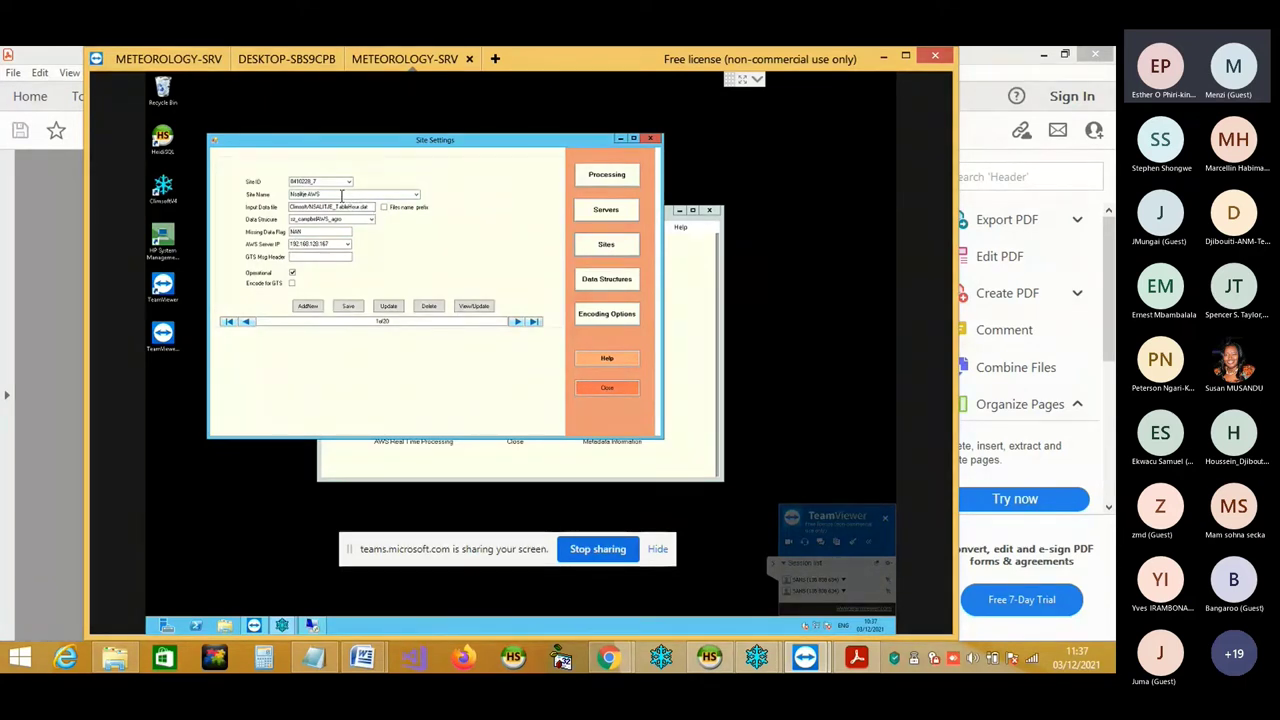
double_click(338, 193)
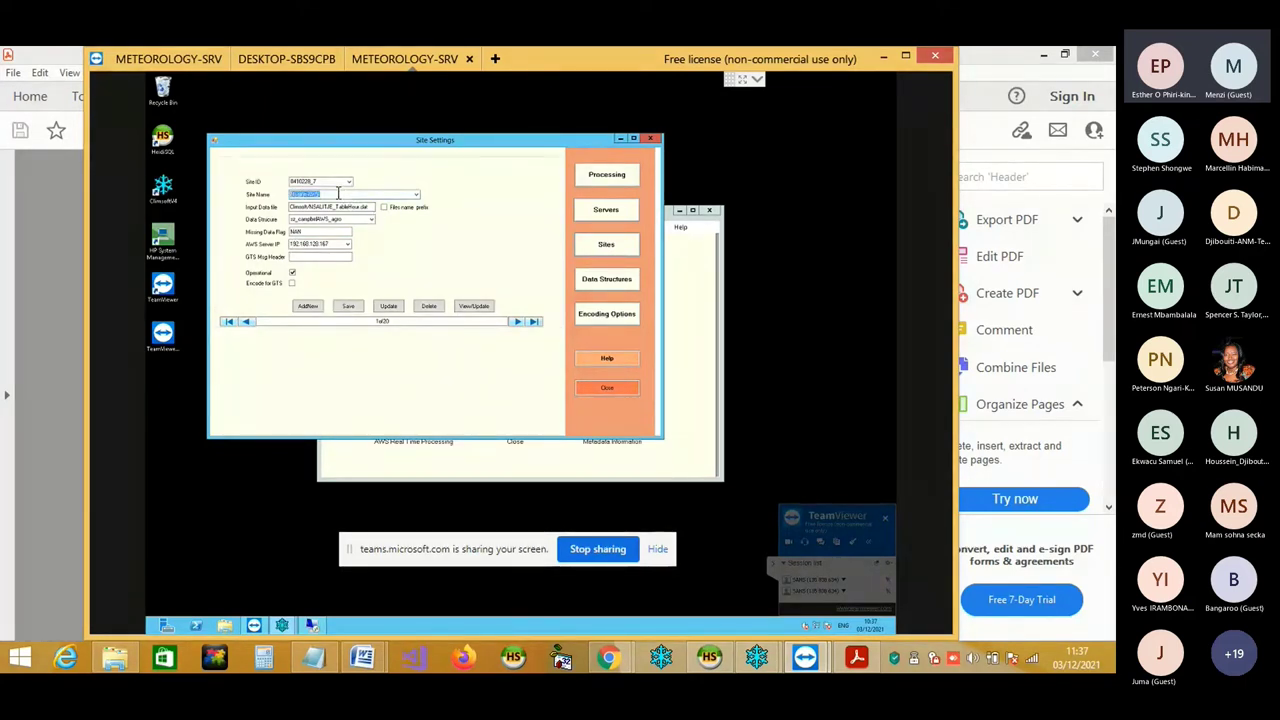
left_click(338, 193)
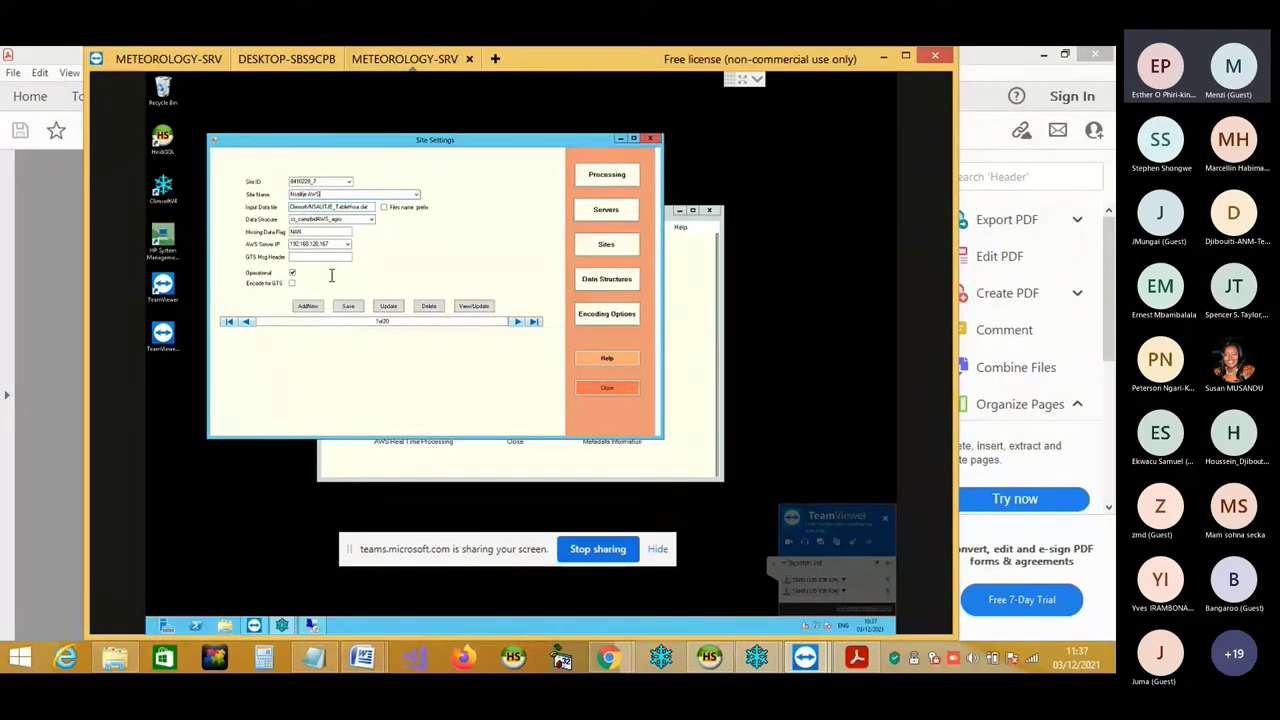
left_click(315, 626)
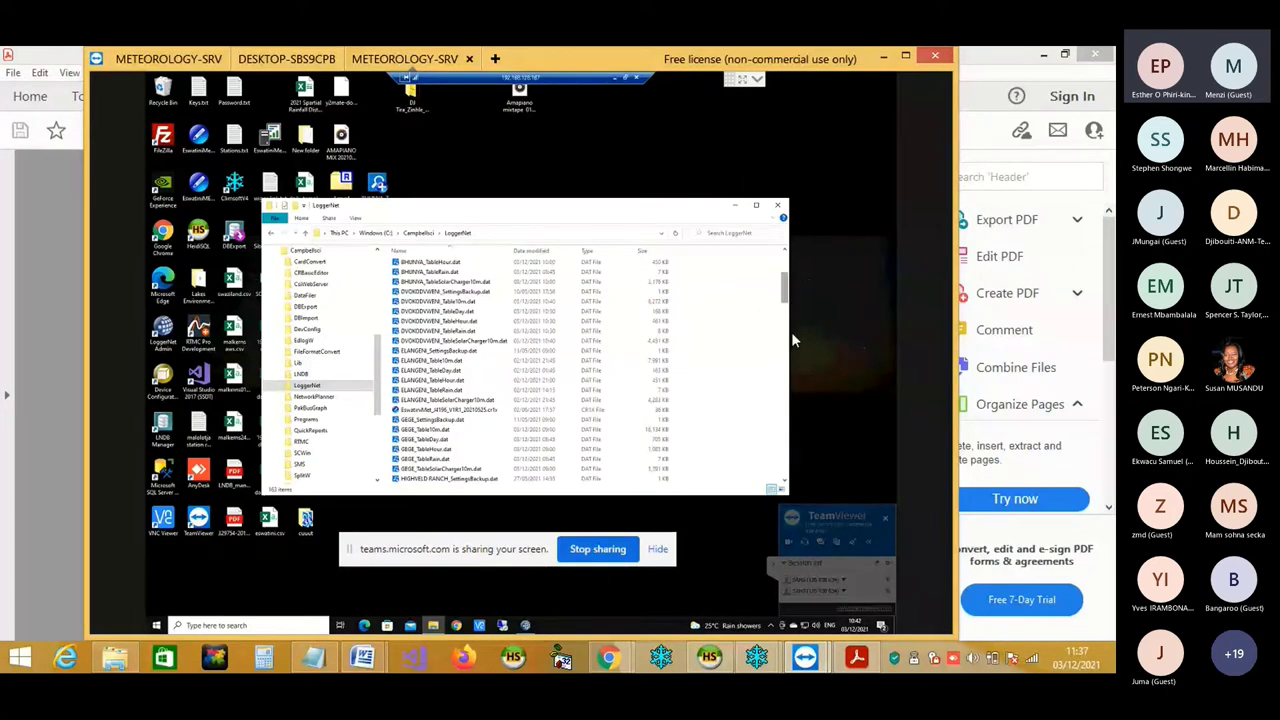
left_click(782, 247)
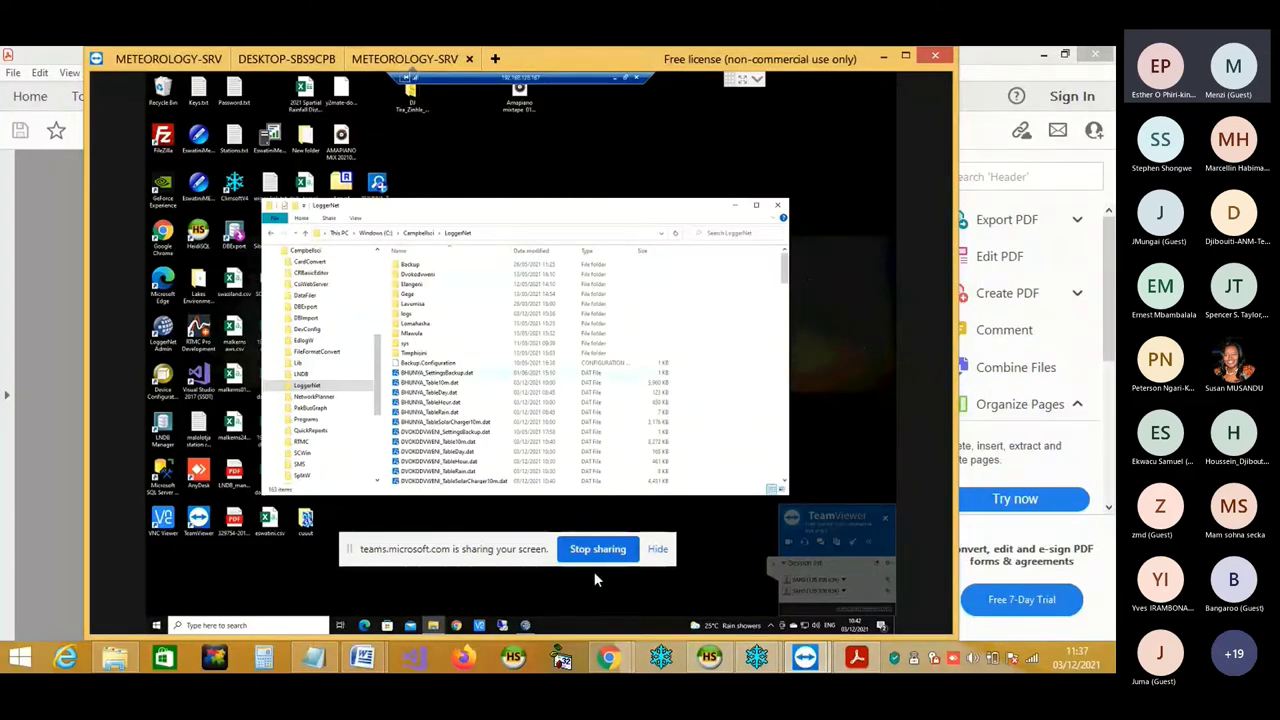
left_click(614, 79)
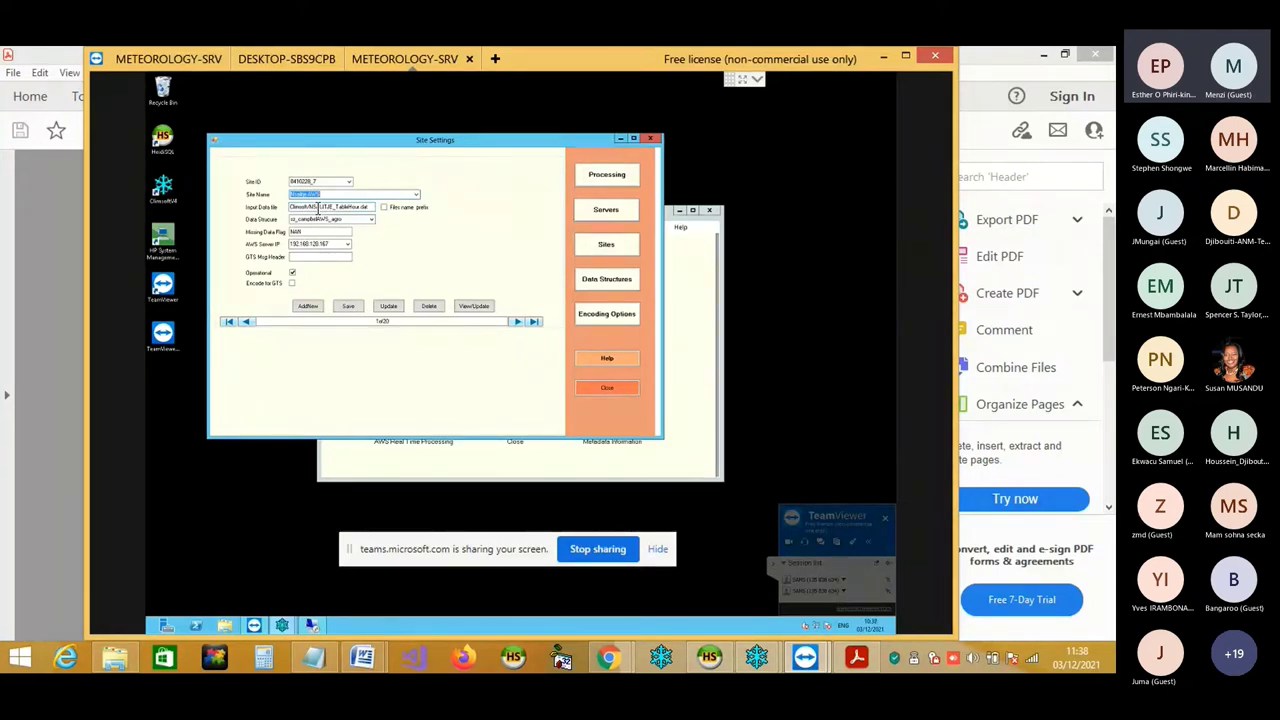
Place the cursor in the Input Data file field, then return to the remote LoggerNet folder.
left_click(326, 207)
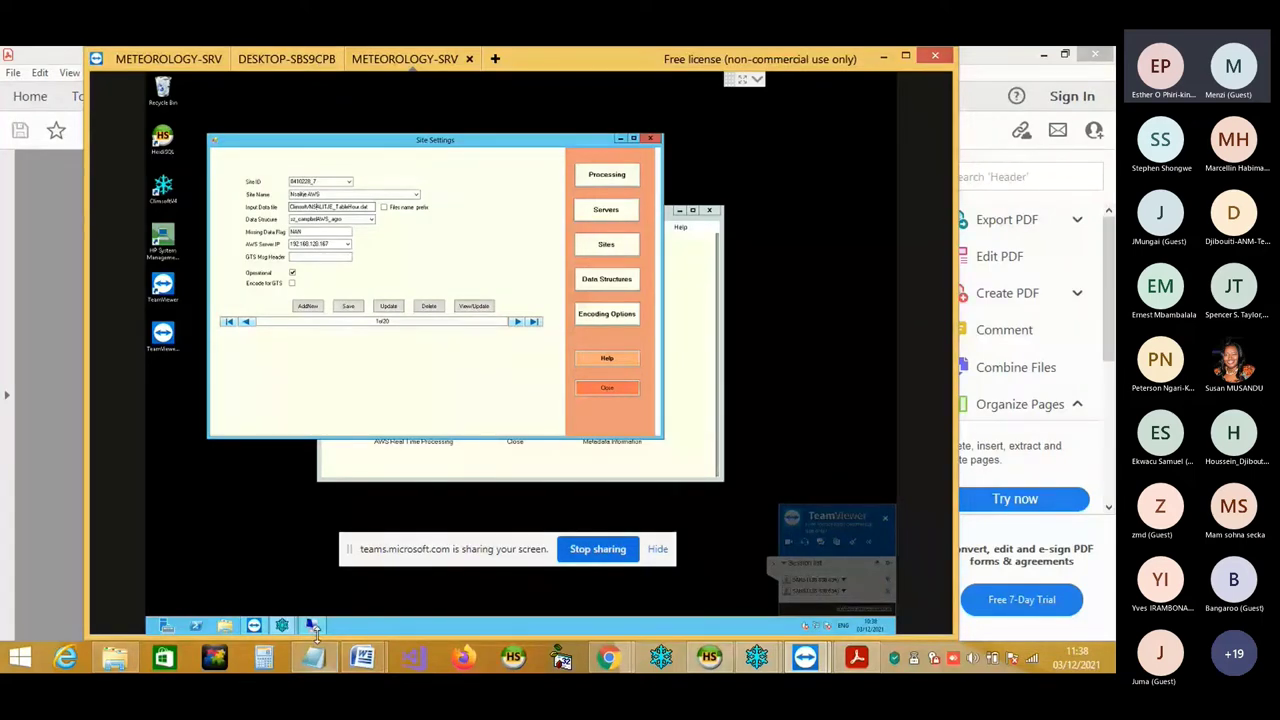
left_click(312, 627)
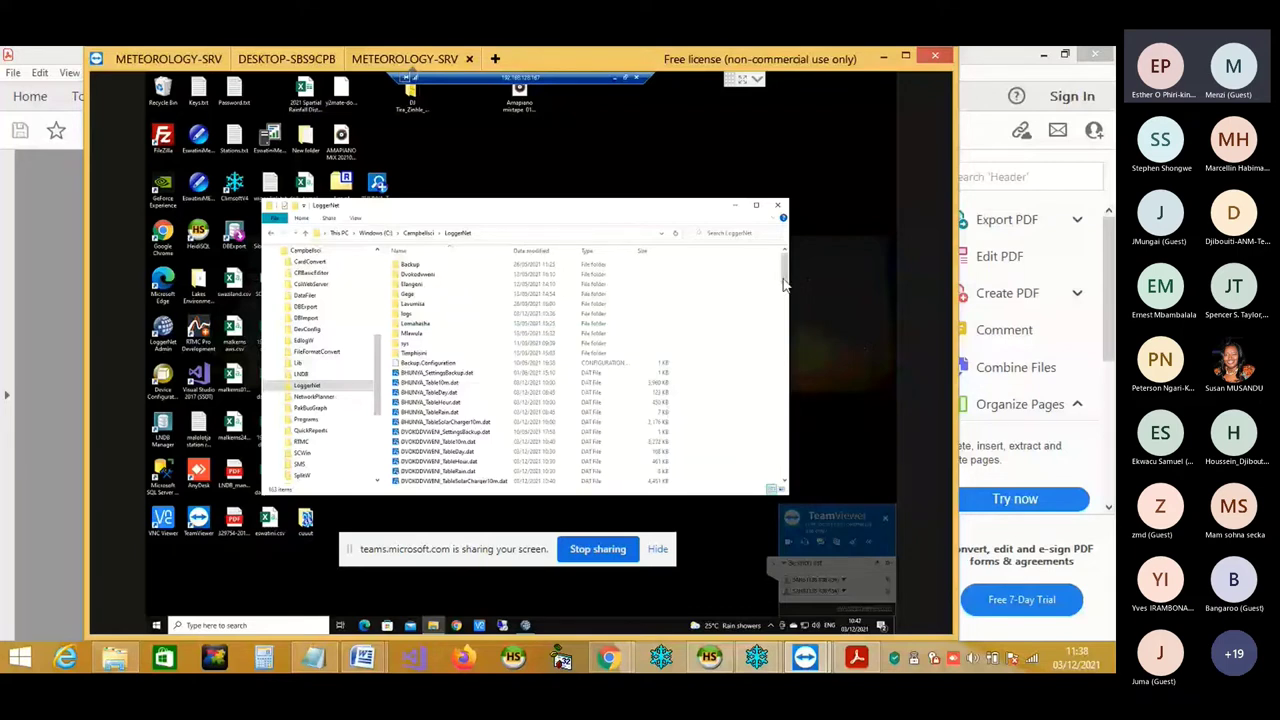
Navigate Explorer from LoggerNet up to Windows (C:) and into inetpub\ftproot.
scroll(785, 285, "down", 3)
scroll(788, 435, "up", 3)
left_click(420, 233)
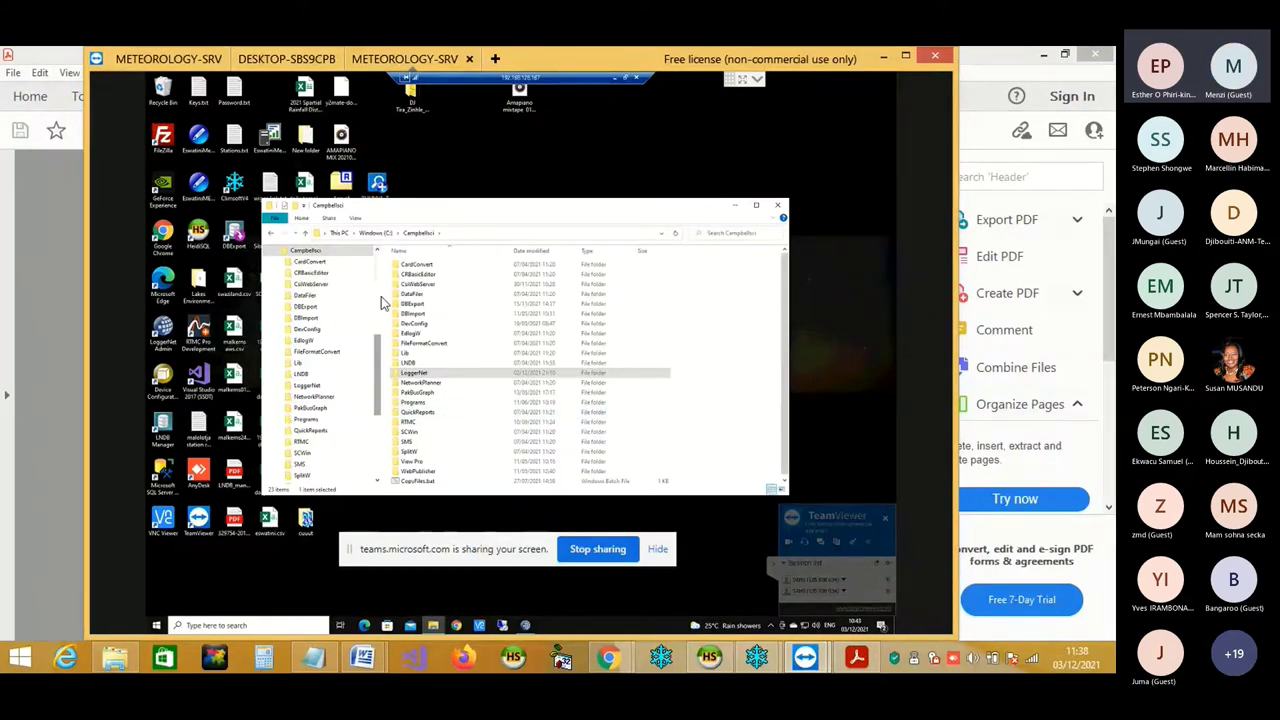
scroll(383, 303, "up", 5)
scroll(388, 398, "down", 7)
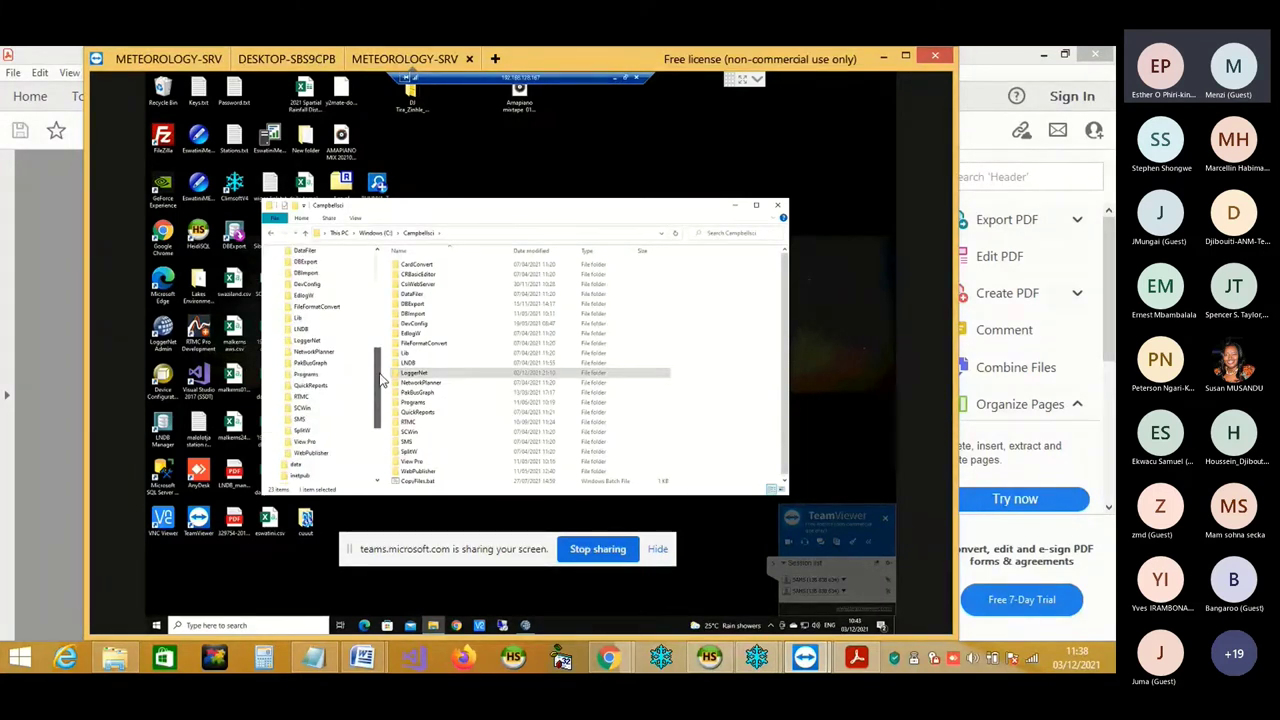
left_click_drag(380, 380, 380, 343)
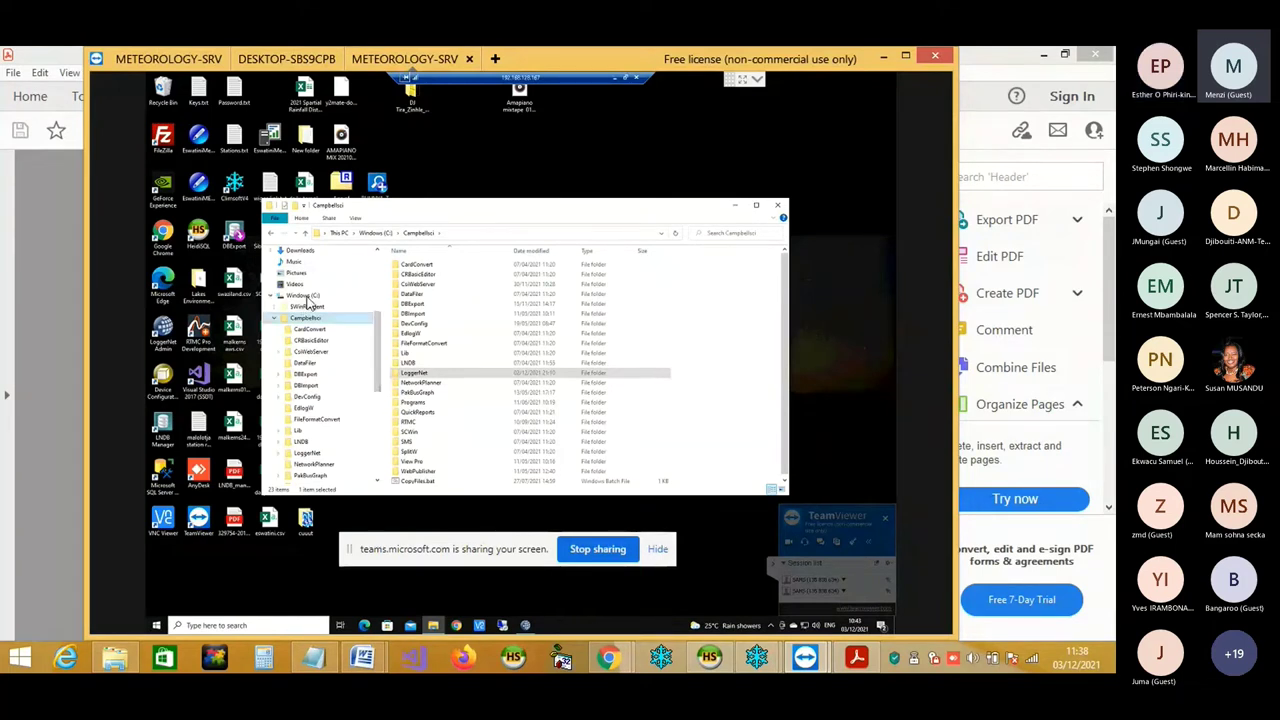
left_click(307, 299)
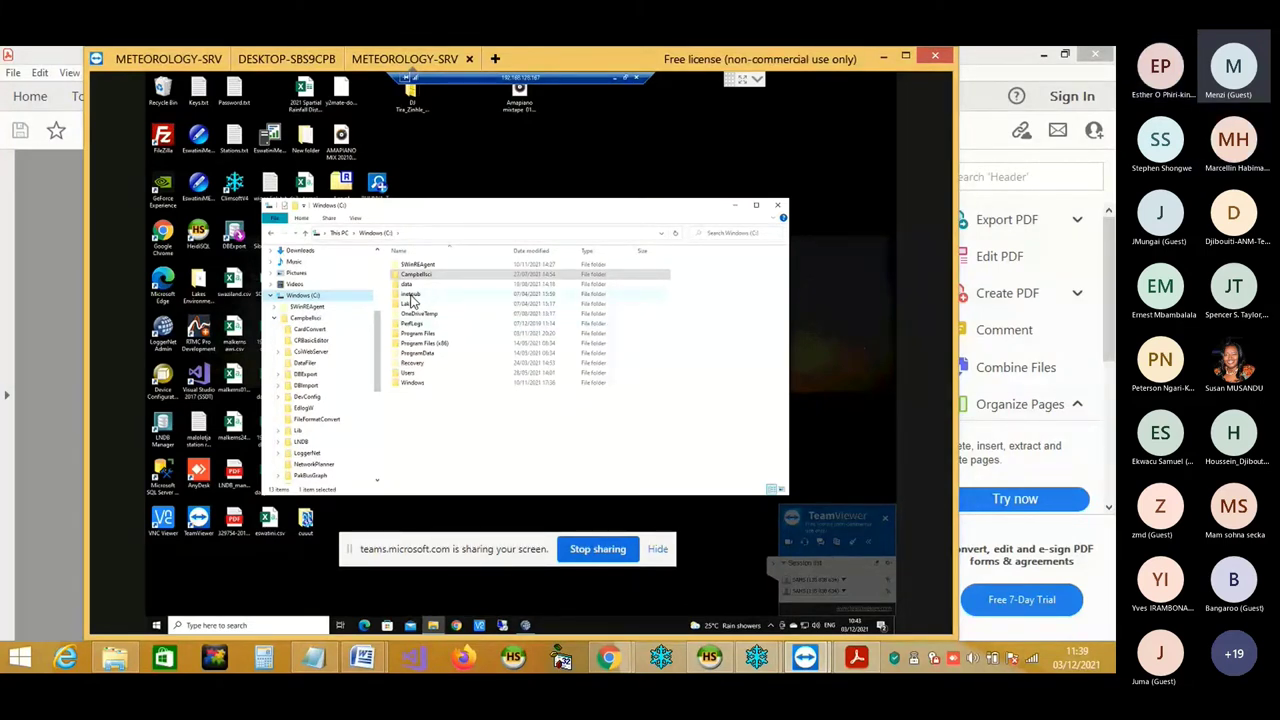
double_click(410, 296)
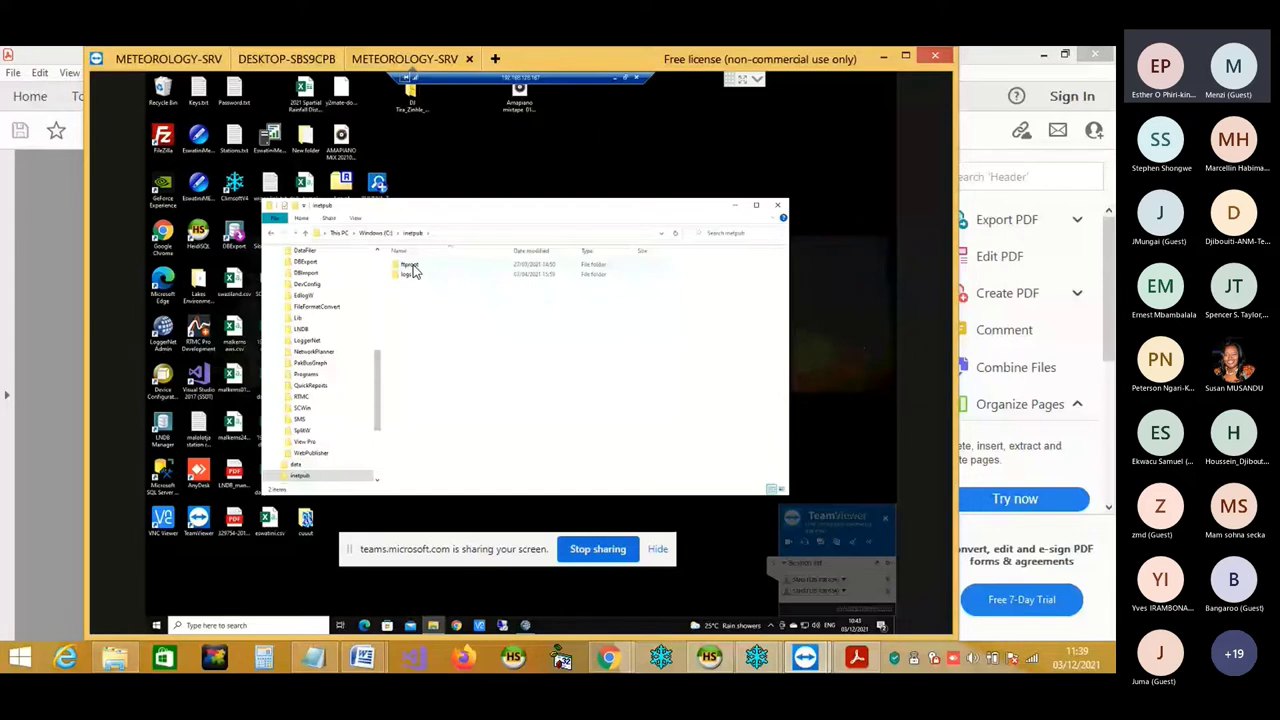
double_click(410, 265)
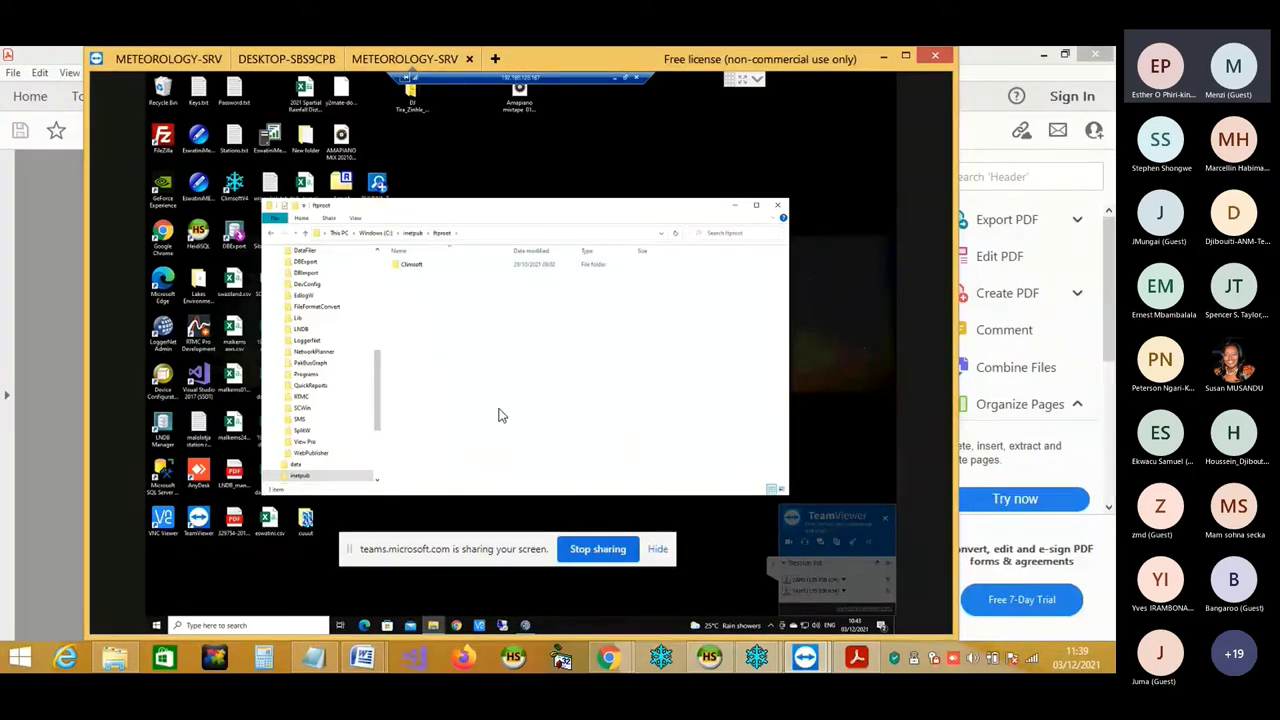
Reveal the C:\inetpub\ftproot path, then return to Climsoft's Servers Settings.
left_click(466, 232)
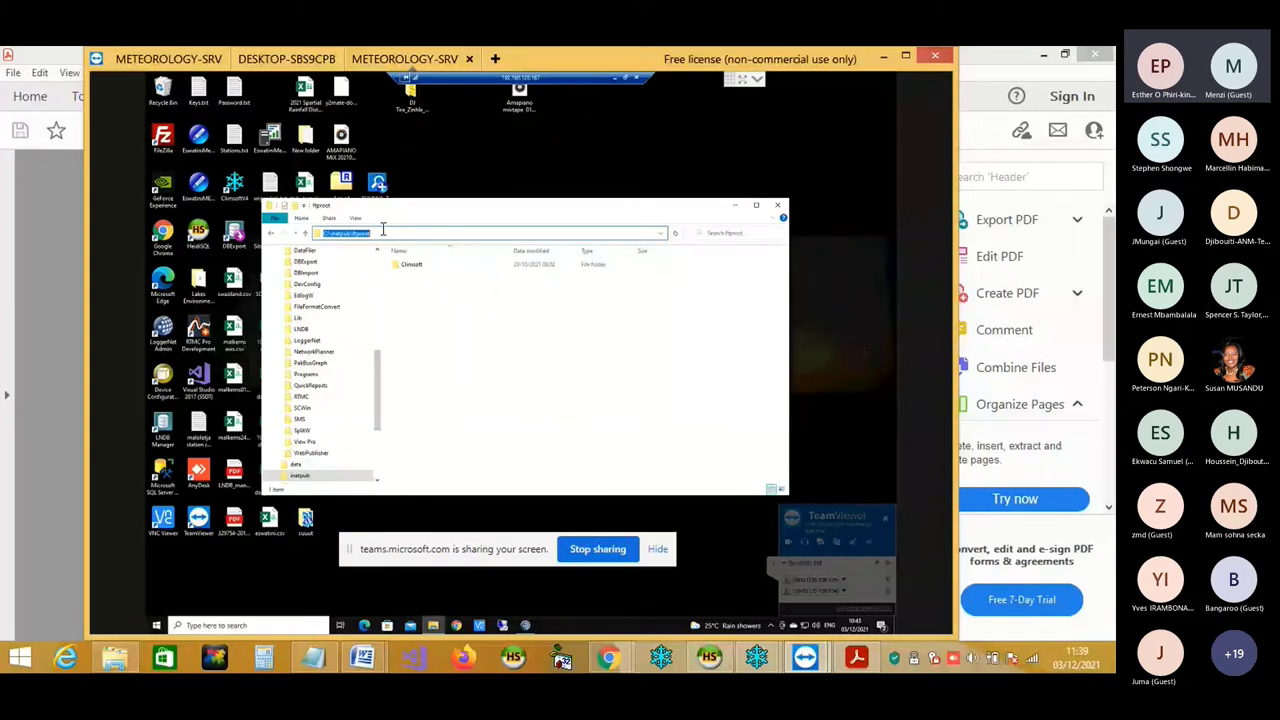
left_click(382, 232)
left_click(615, 79)
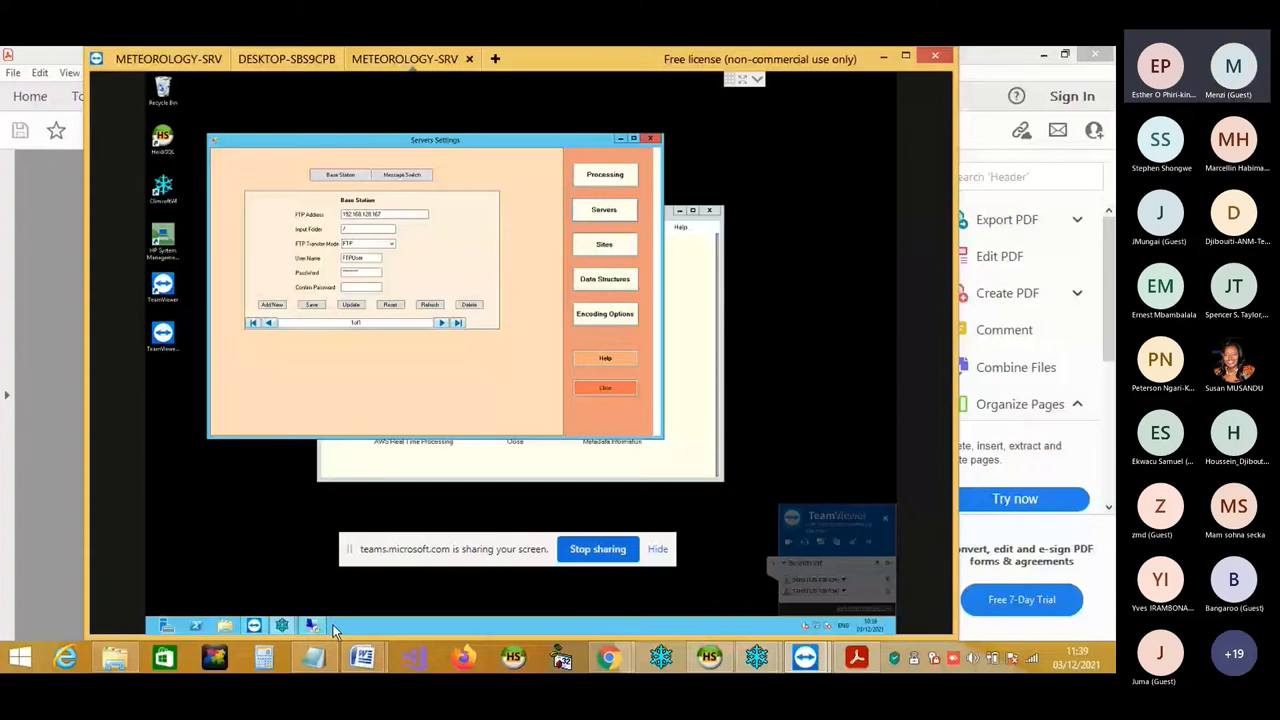
Switch to the AWS PC's File Explorer showing the C:\inetpub\ftproot folder.
left_click(443, 233)
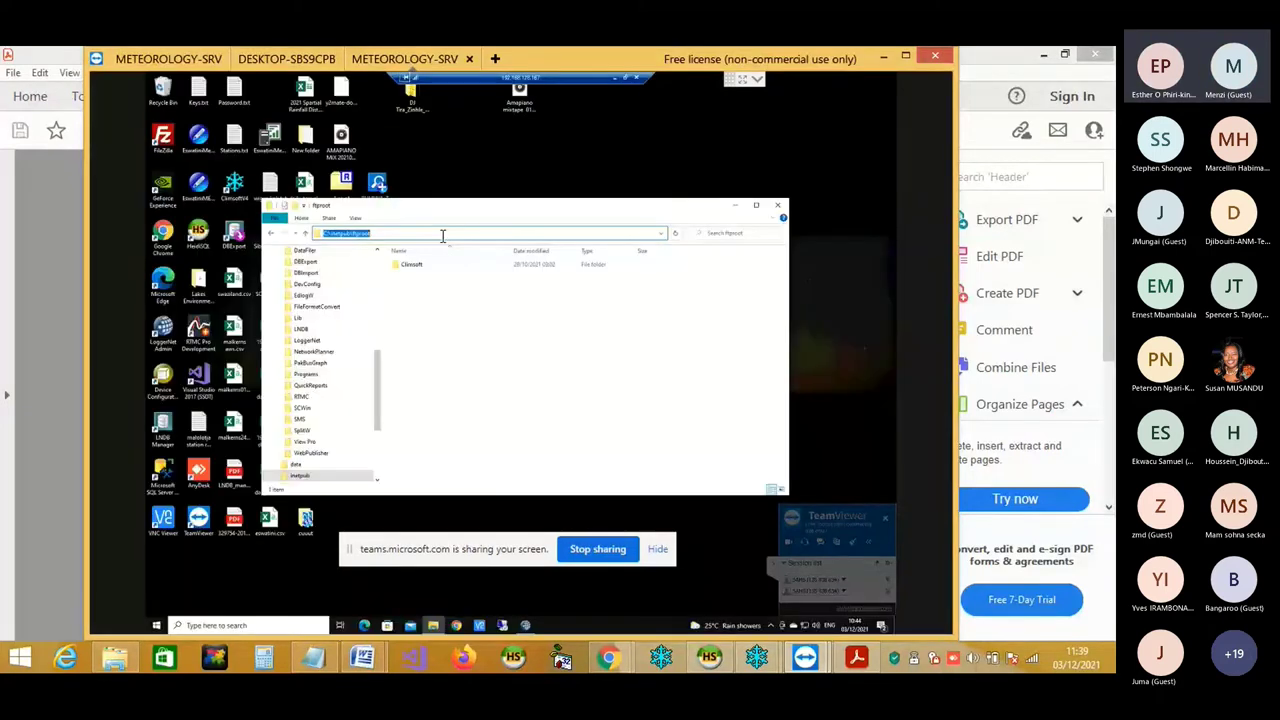
Start editing the C:\inetpub\ftproot path in File Explorer's address bar.
left_click(352, 233)
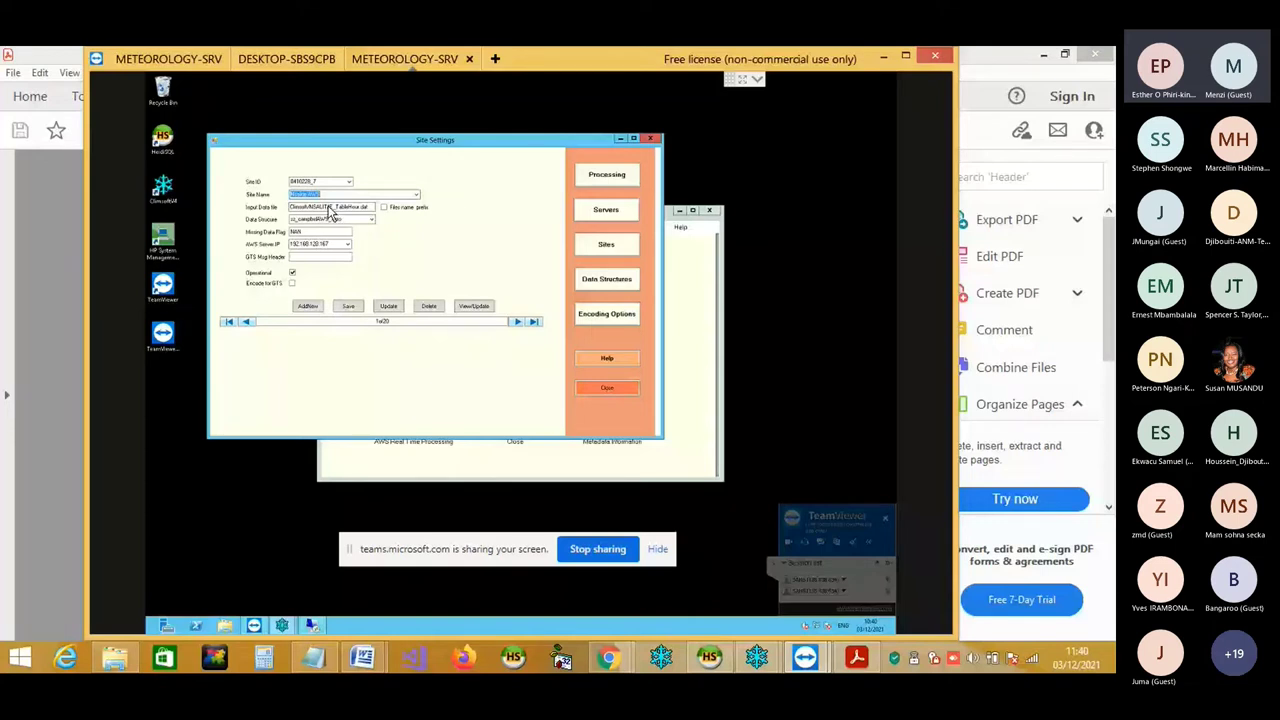
Select the start of the Input Data file path, then edit the ftproot path on the AWS PC.
left_click_drag(308, 207, 291, 207)
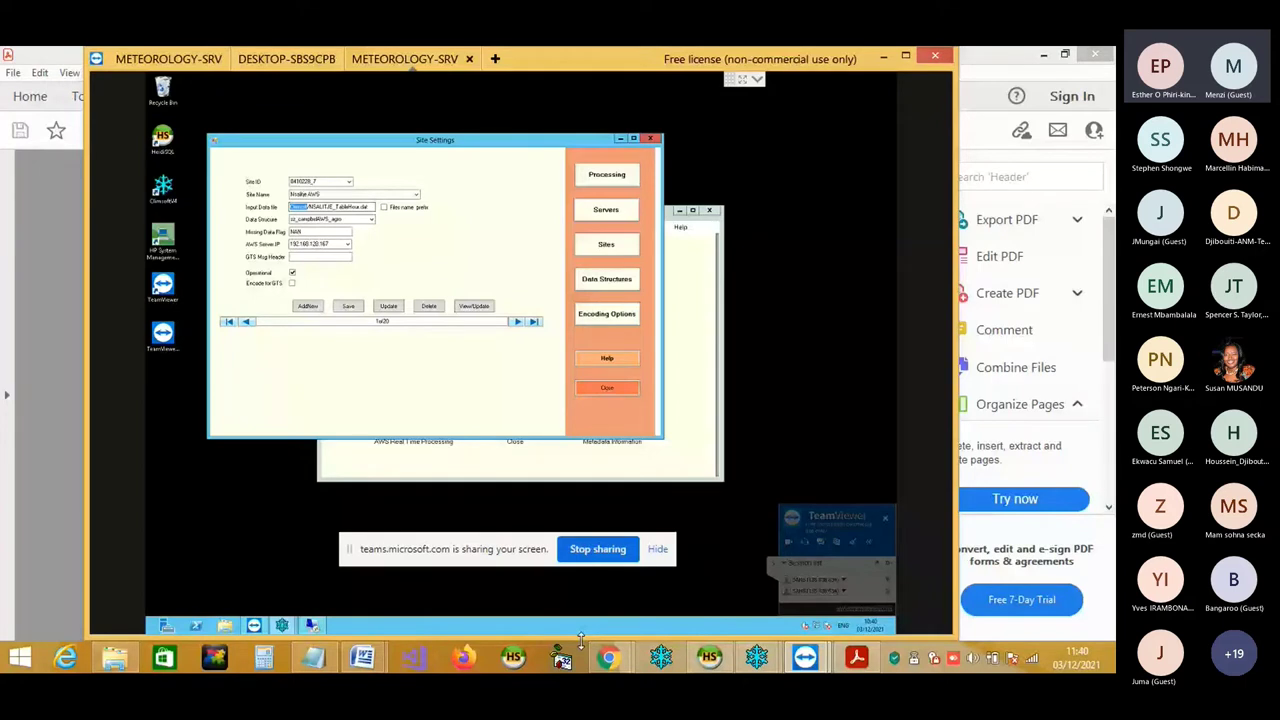
mouse_move(311, 625)
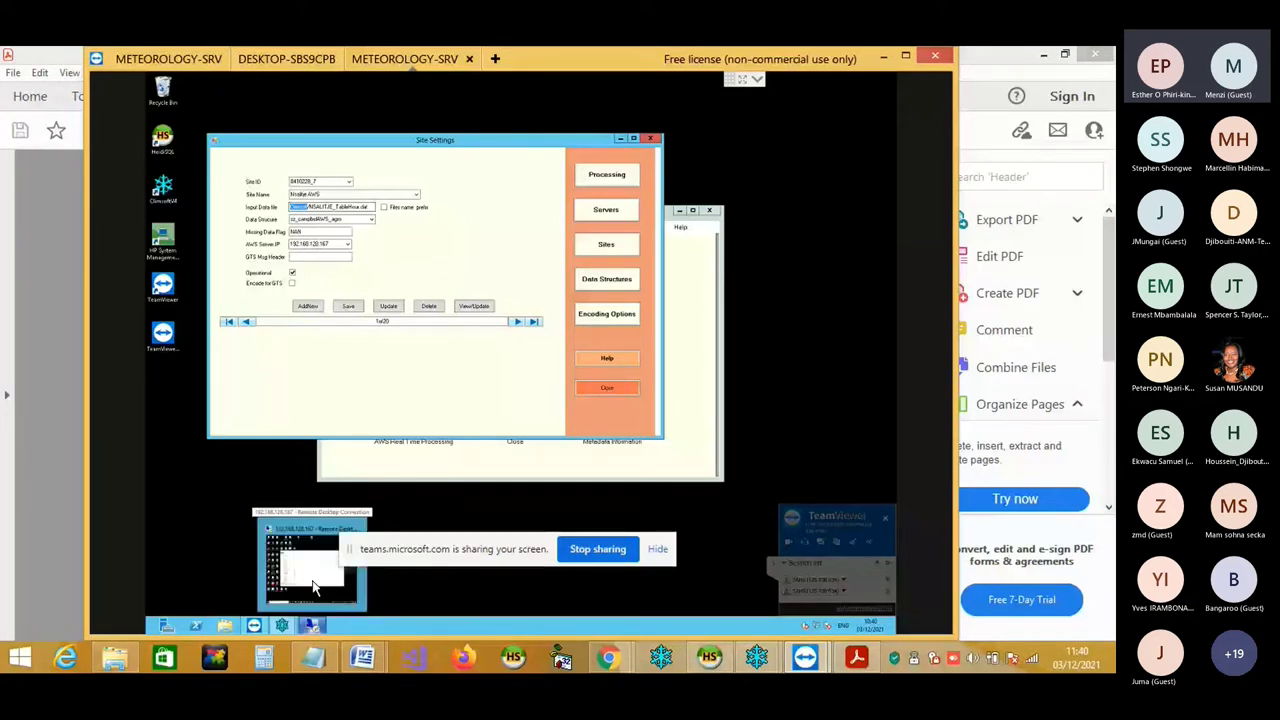
left_click(313, 587)
left_click(388, 233)
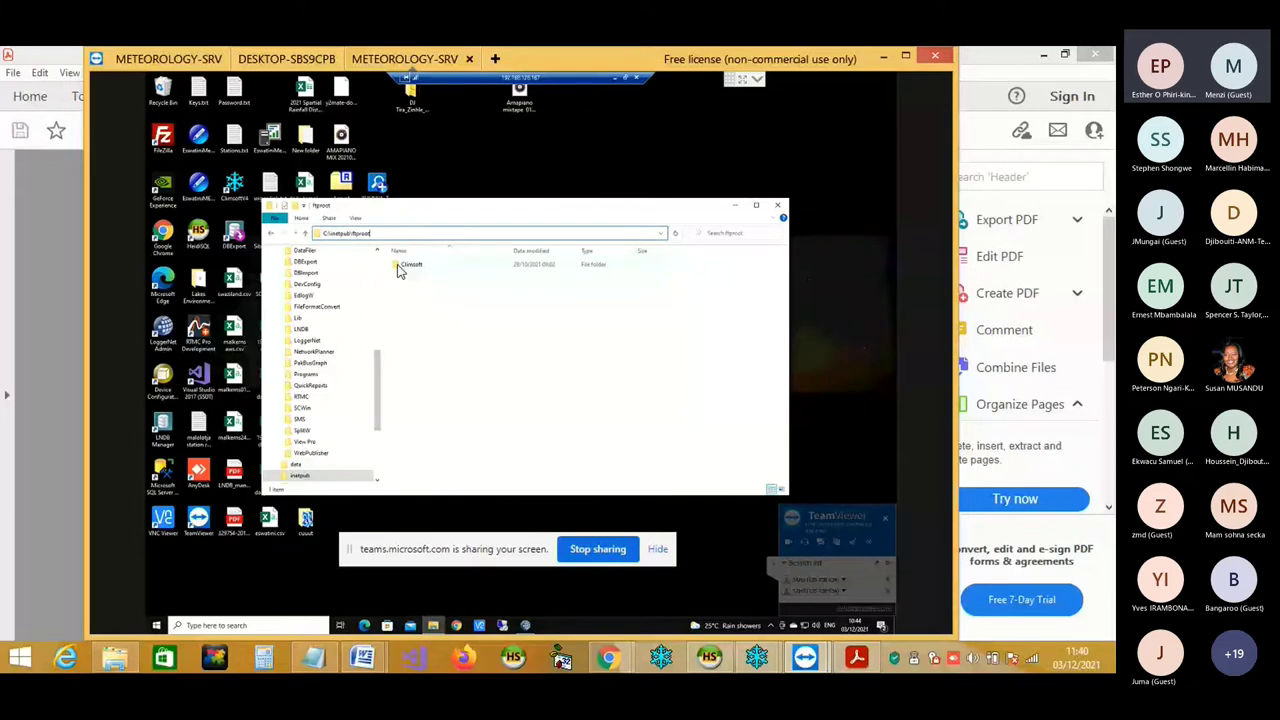
Open the ftproot Climsoft folder and browse its station .dat files like NSALITJE_TableHour.dat.
double_click(398, 268)
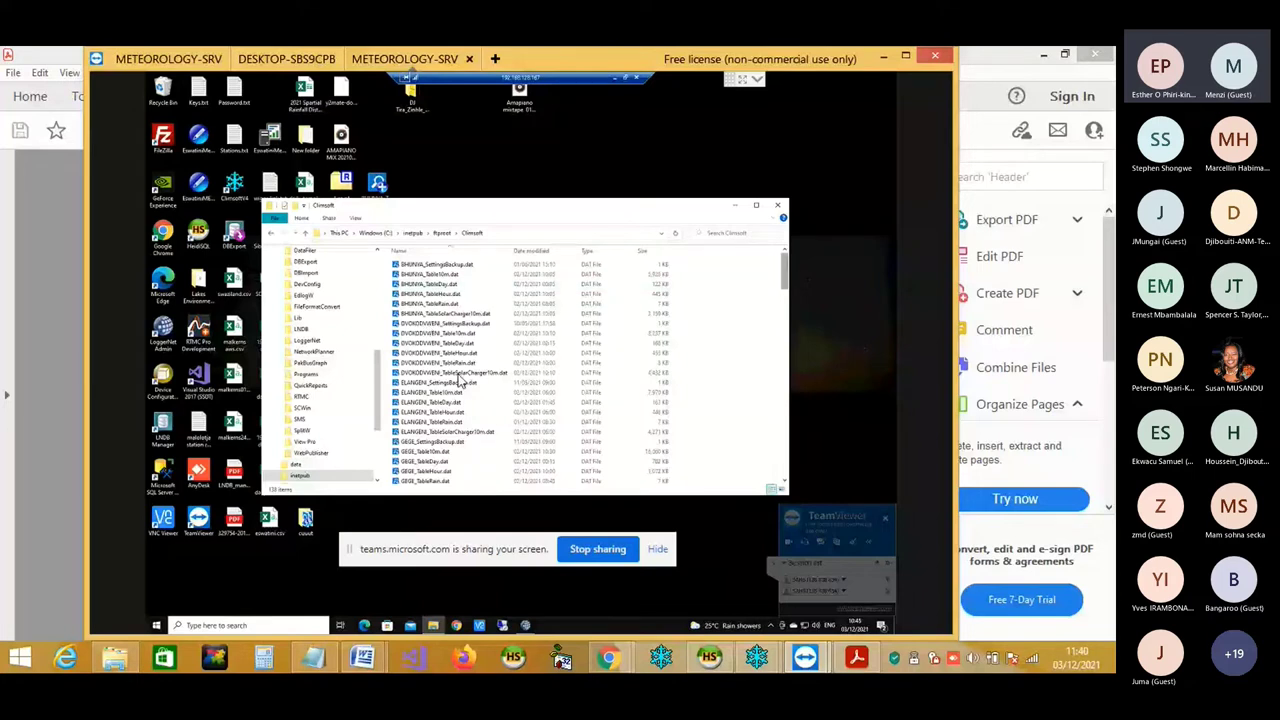
scroll(460, 380, "down", 8)
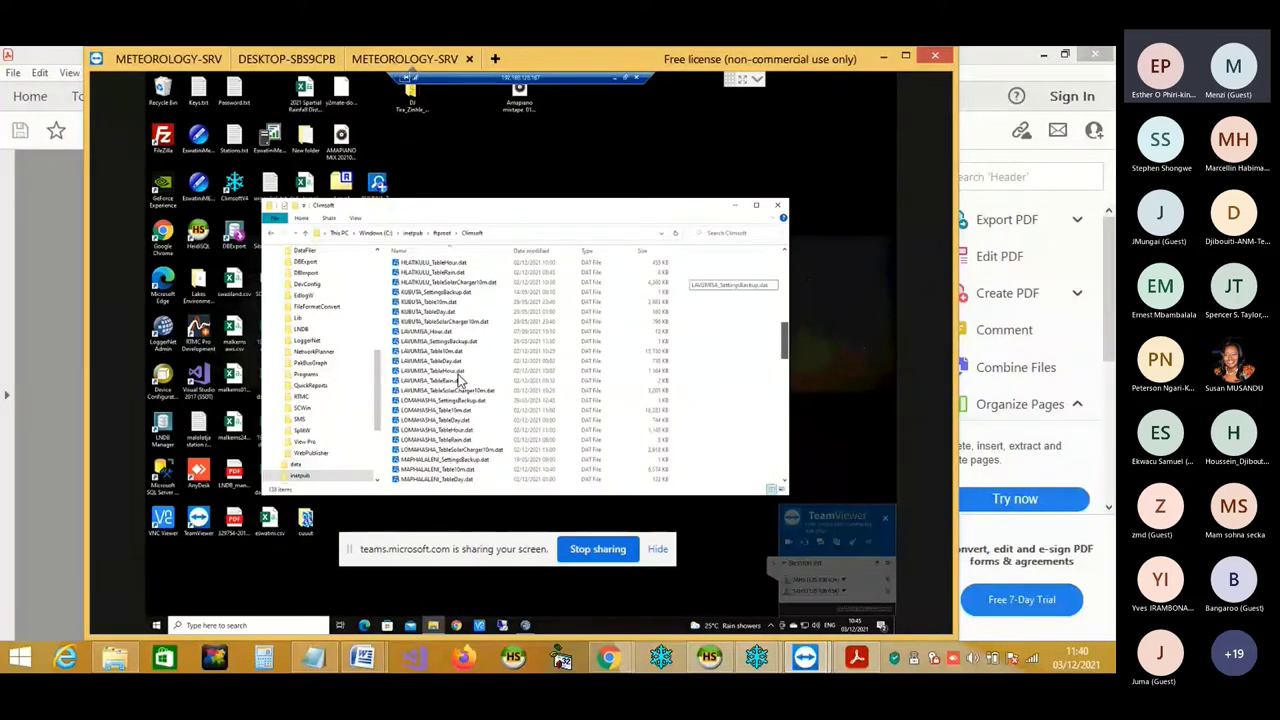
scroll(460, 380, "up", 7)
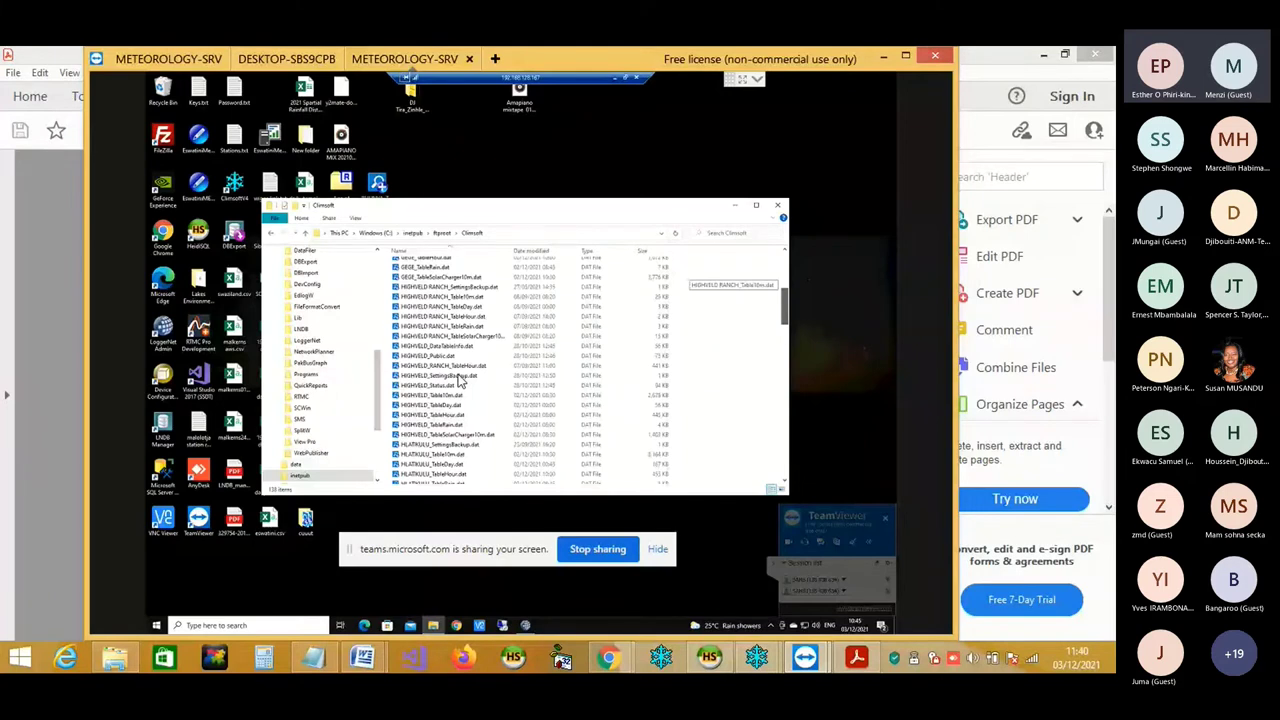
scroll(460, 381, "up", 5)
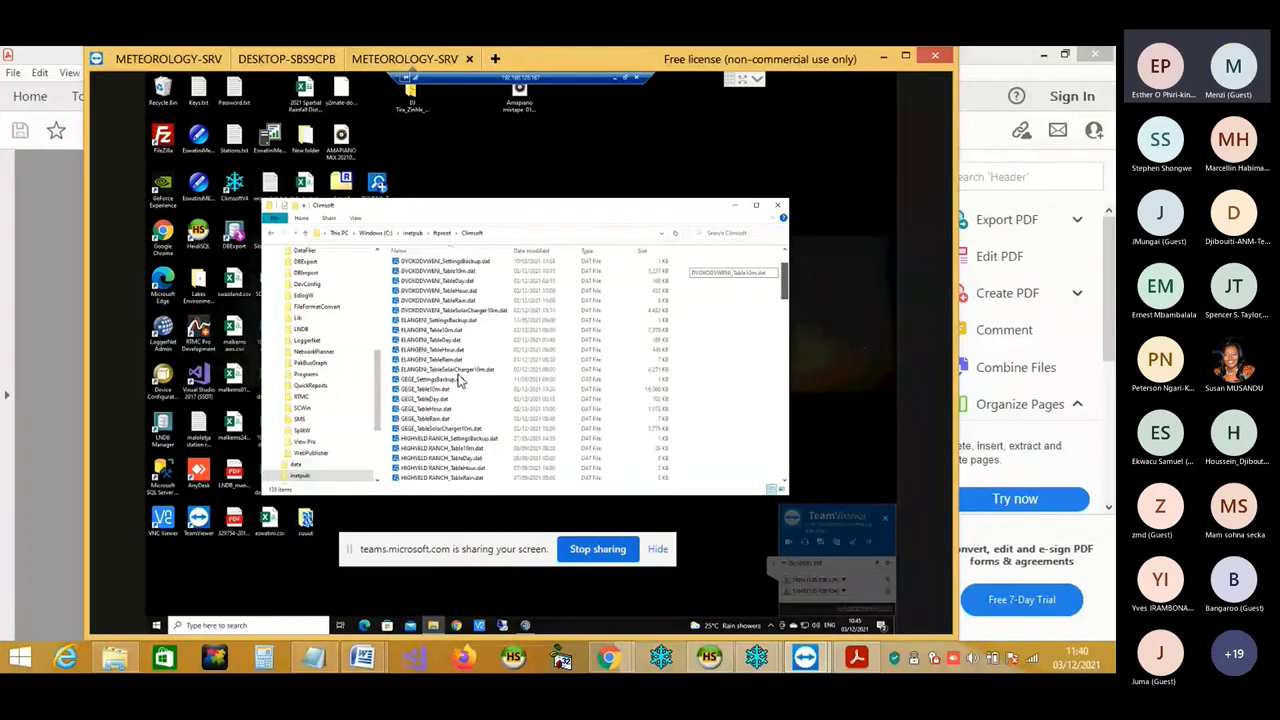
scroll(460, 380, "down", 3)
scroll(460, 381, "down", 5)
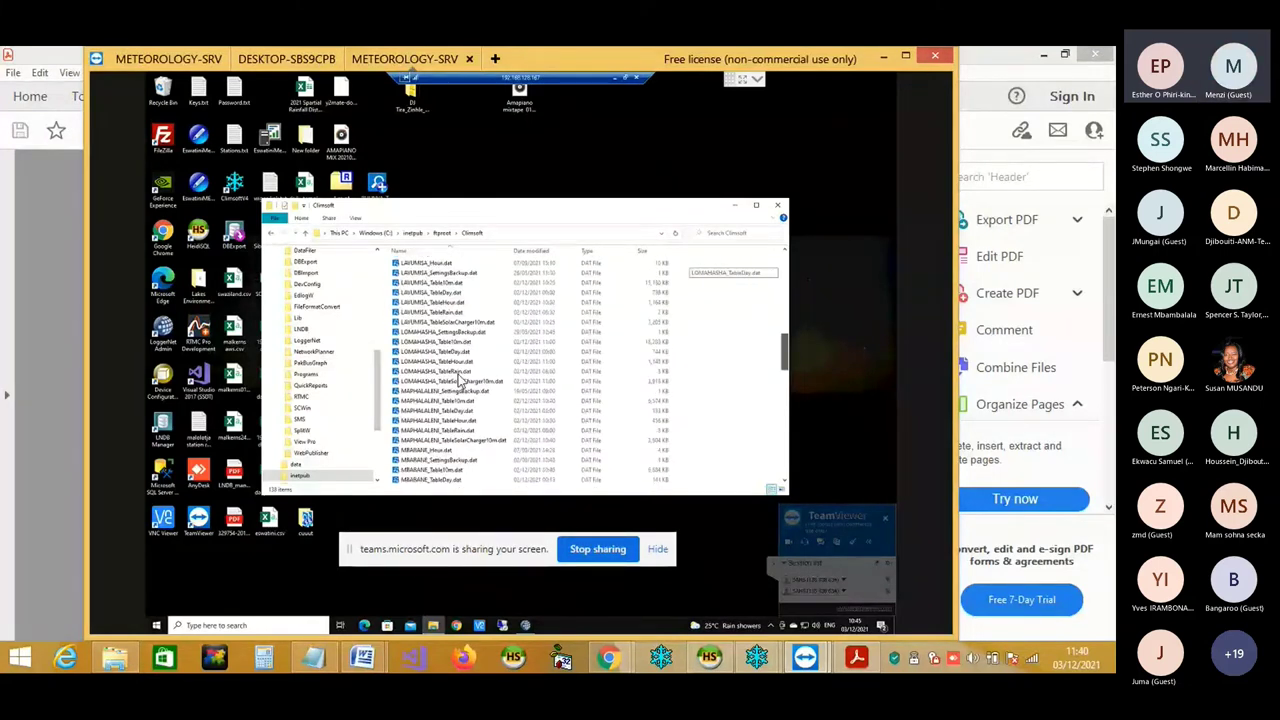
scroll(460, 381, "down", 5)
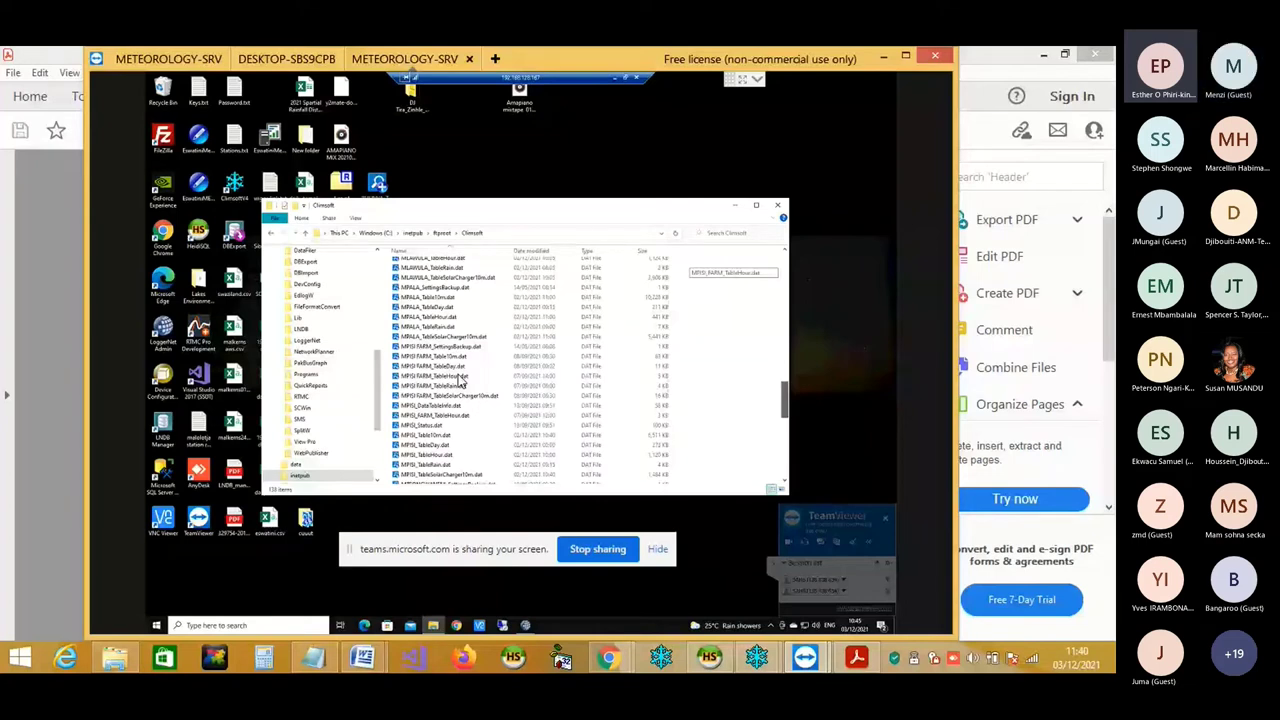
scroll(460, 381, "down", 5)
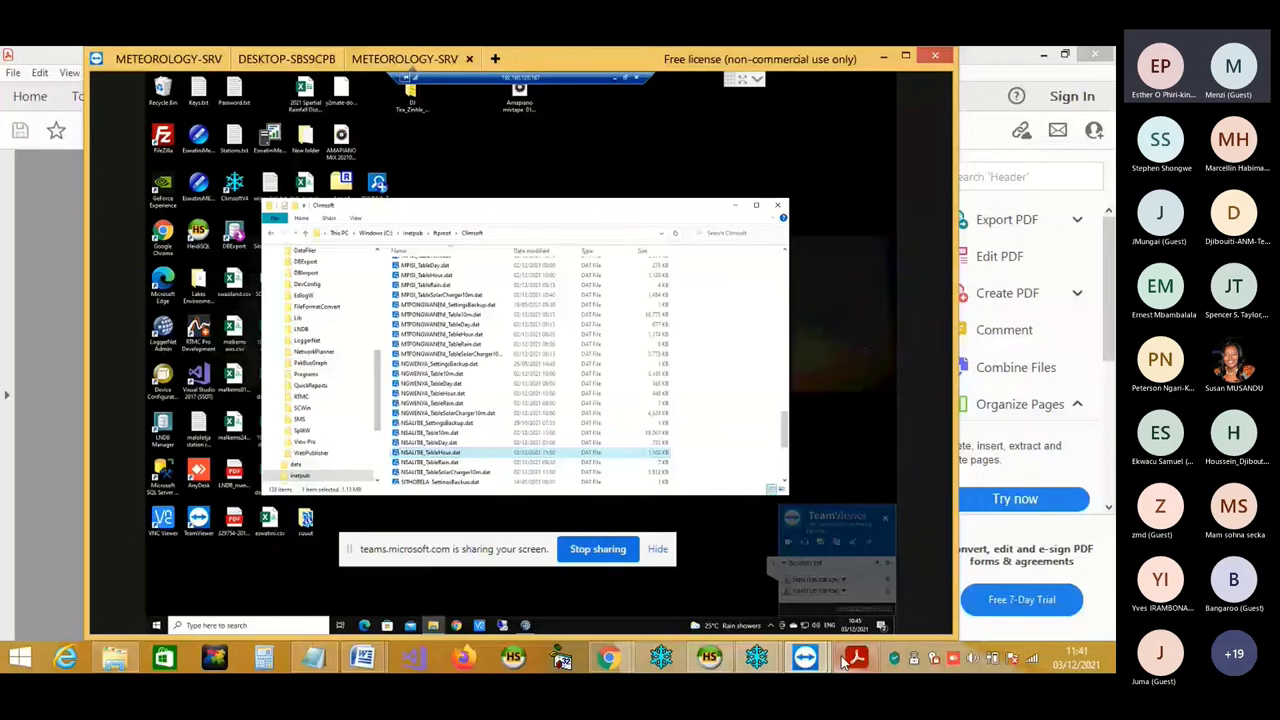
left_click(845, 663)
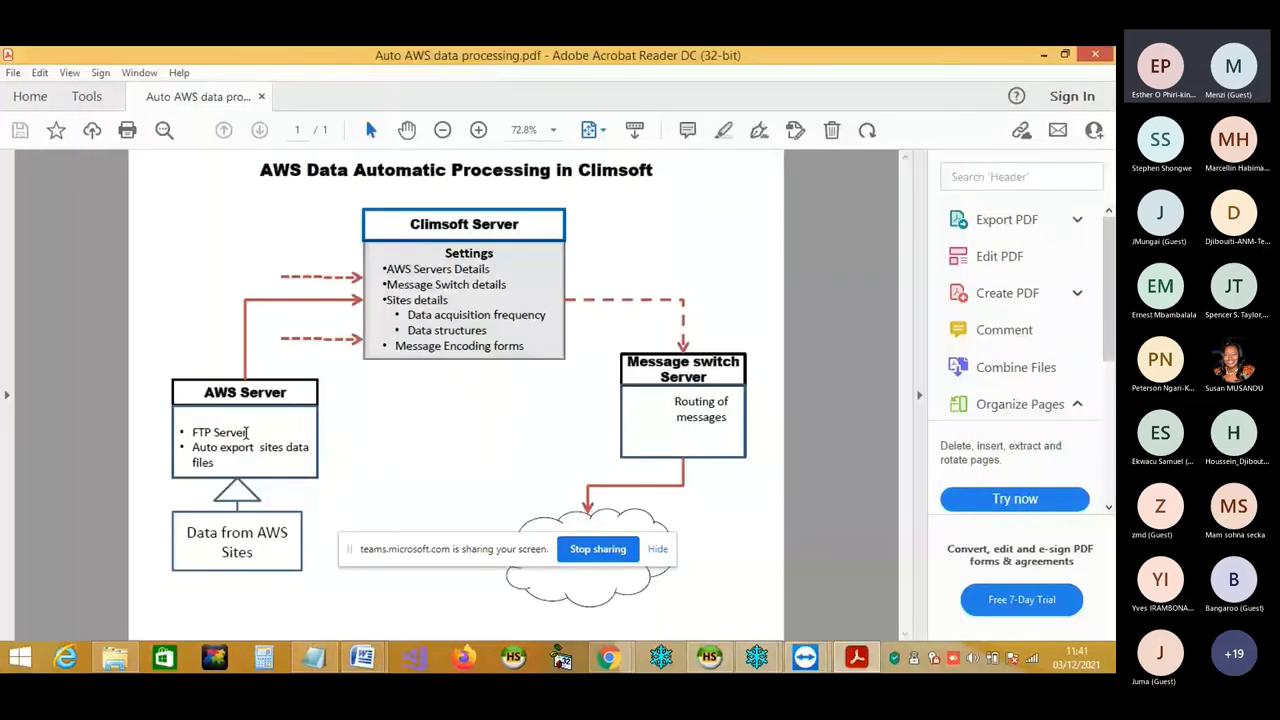
left_click_drag(247, 432, 289, 442)
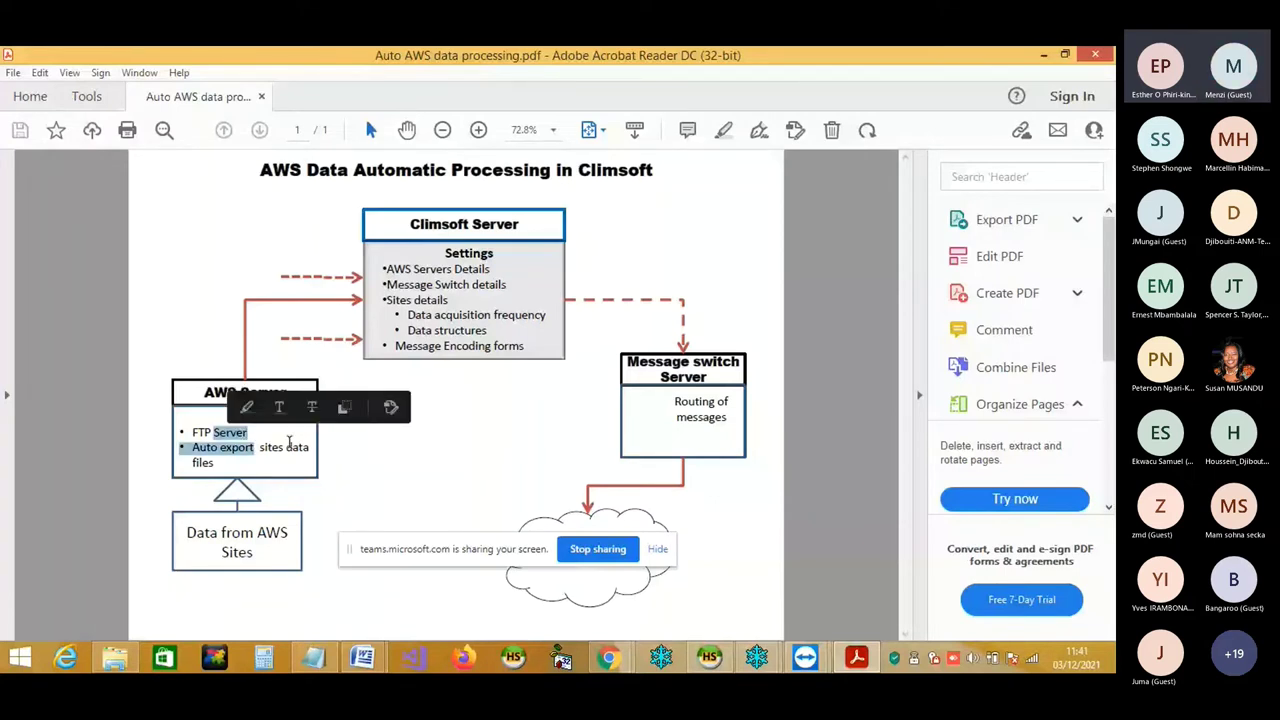
left_click_drag(248, 432, 196, 438)
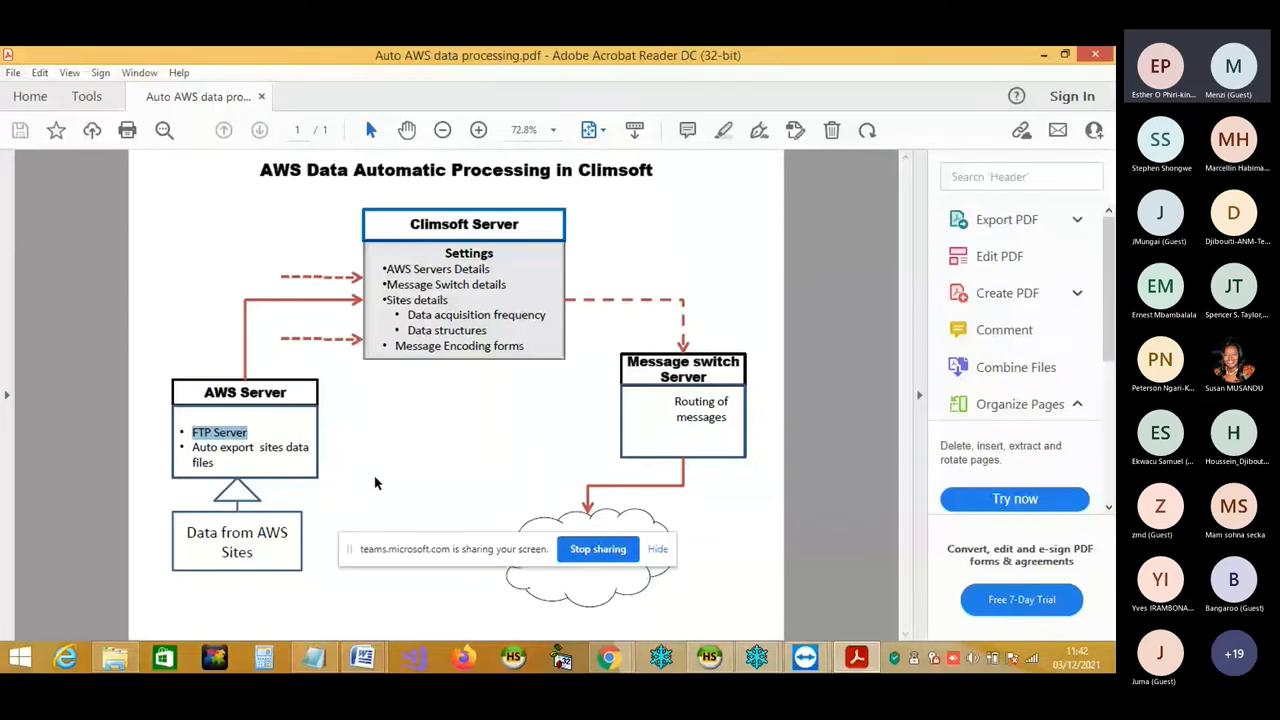
key("alt+Tab")
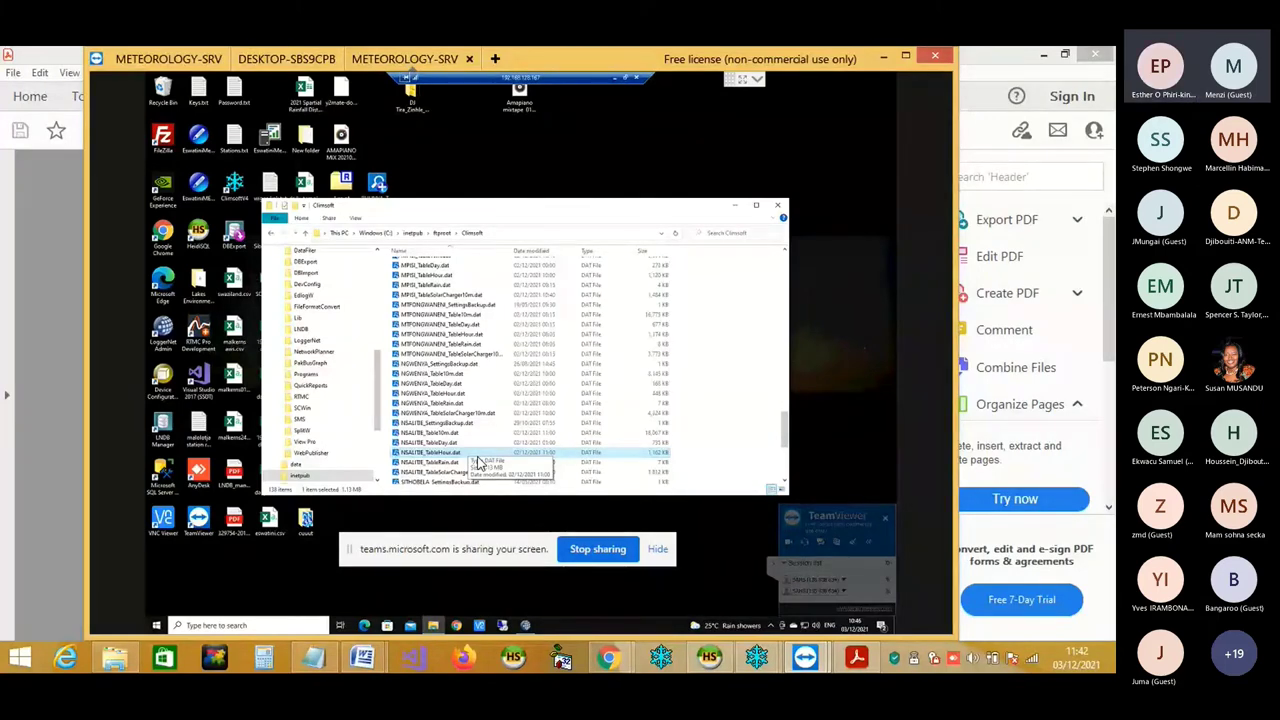
Move the Climsoft folder window lower and minimize it, revealing LoggerNet's launcher.
left_click_drag(582, 200, 581, 253)
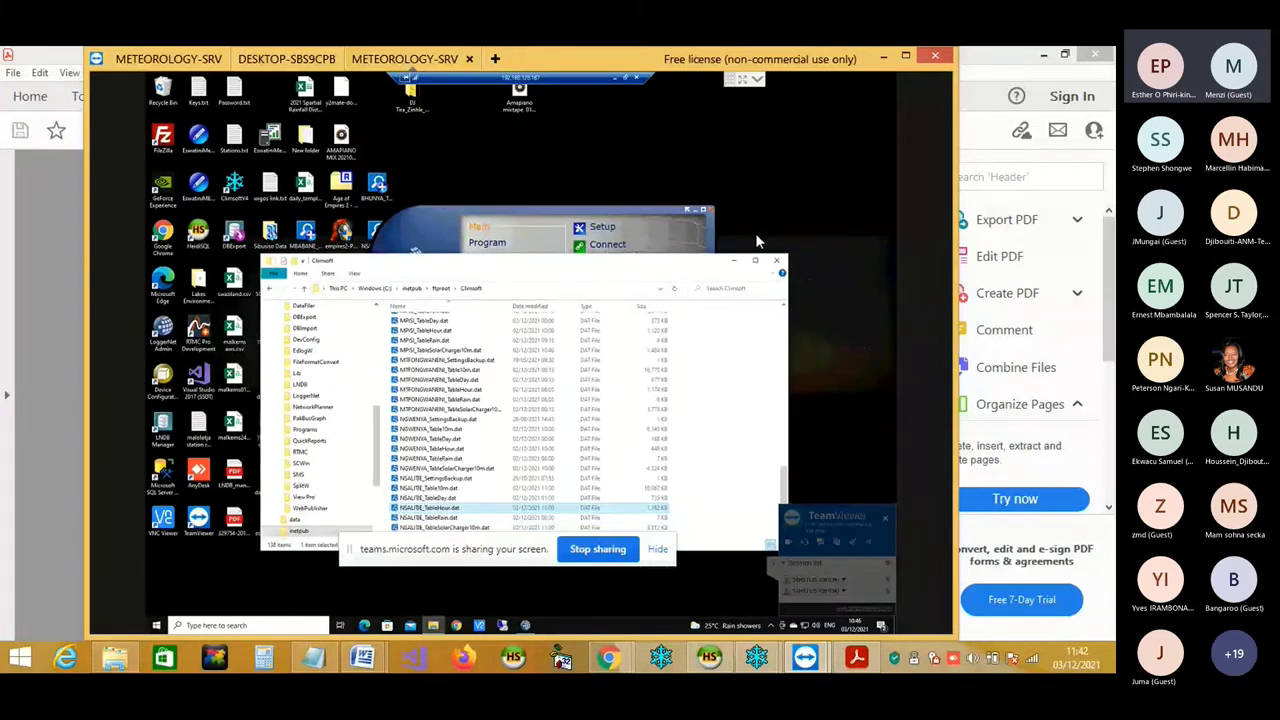
left_click(757, 241)
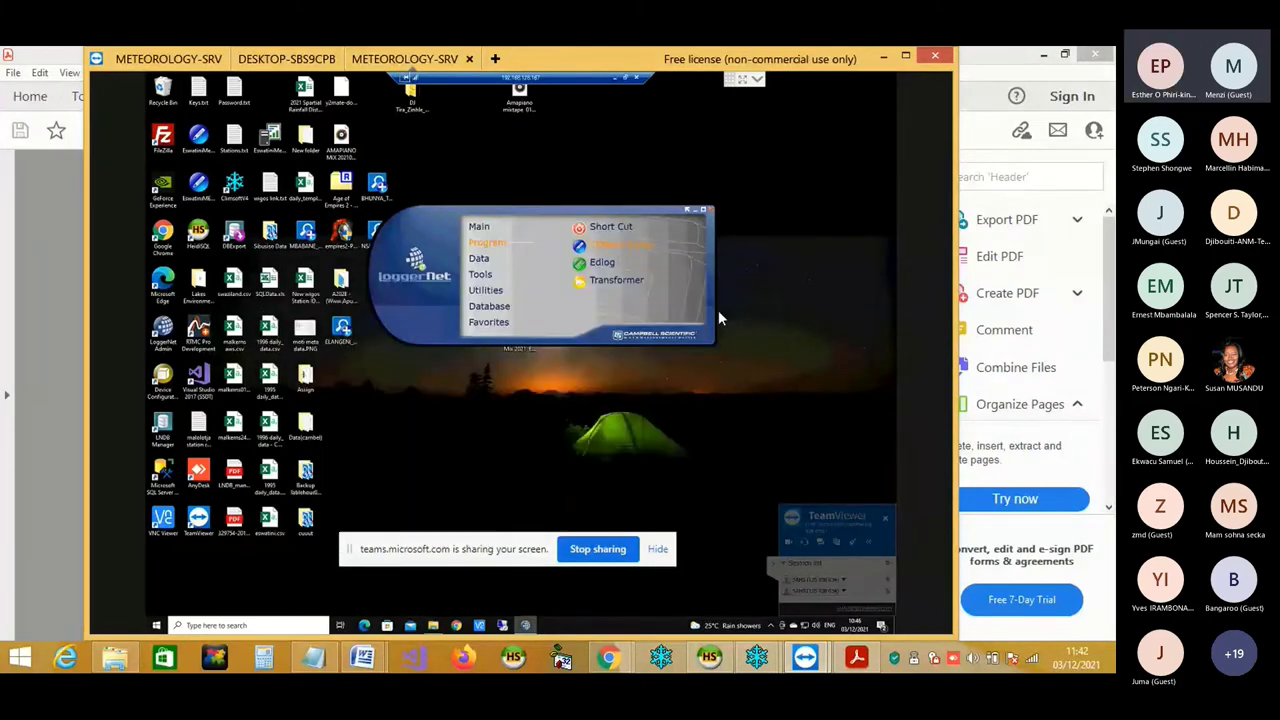
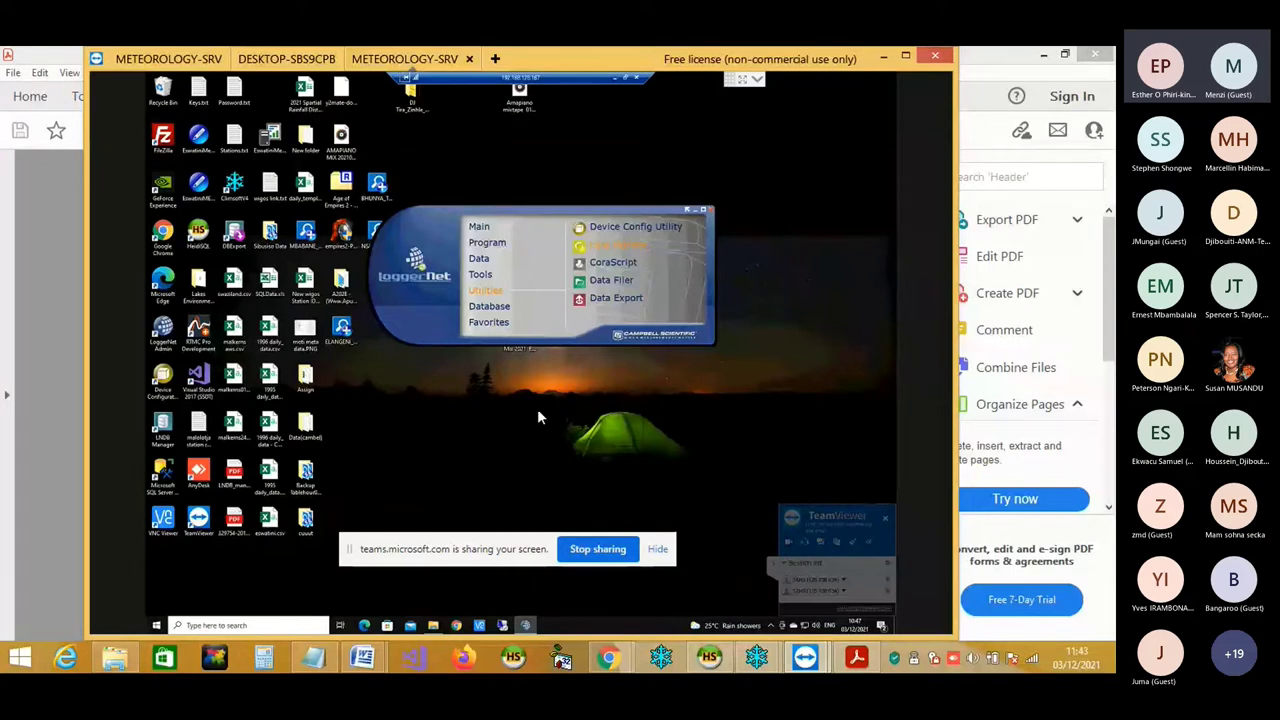
List LoggerNet's Database tools and bring up the remote Climsoft folder of station .dat files.
left_click(495, 307)
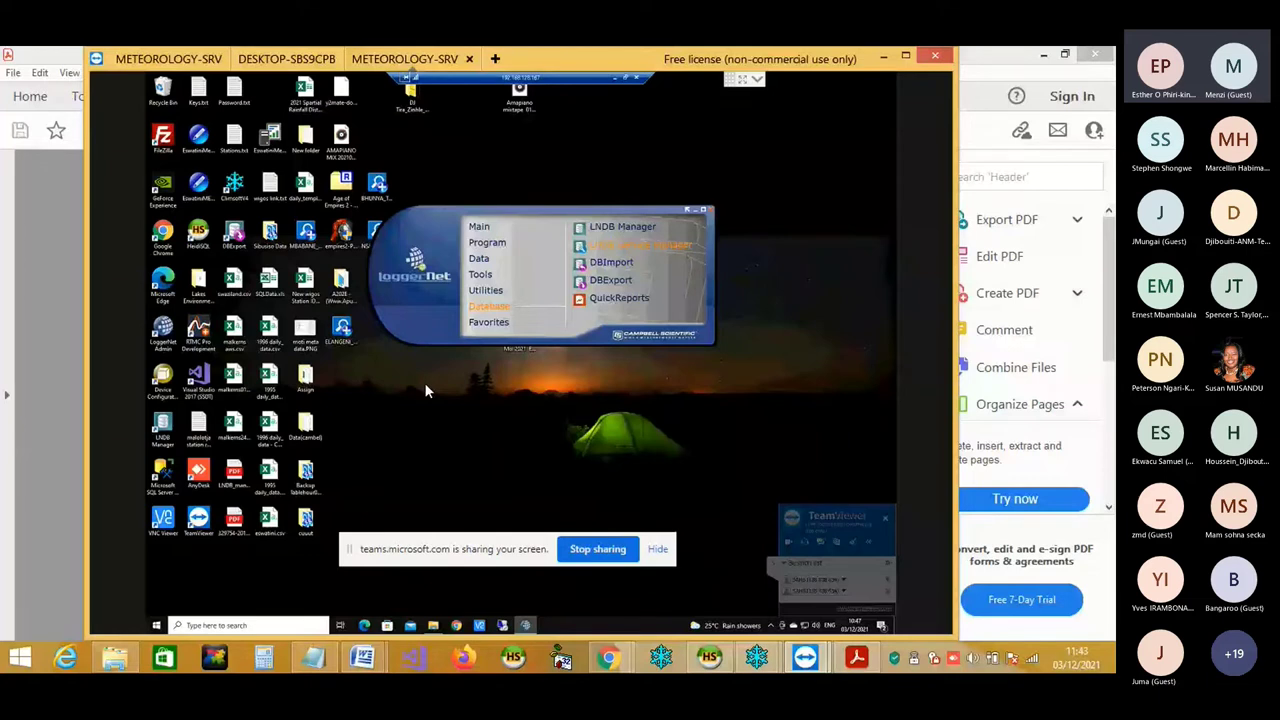
mouse_move(432, 626)
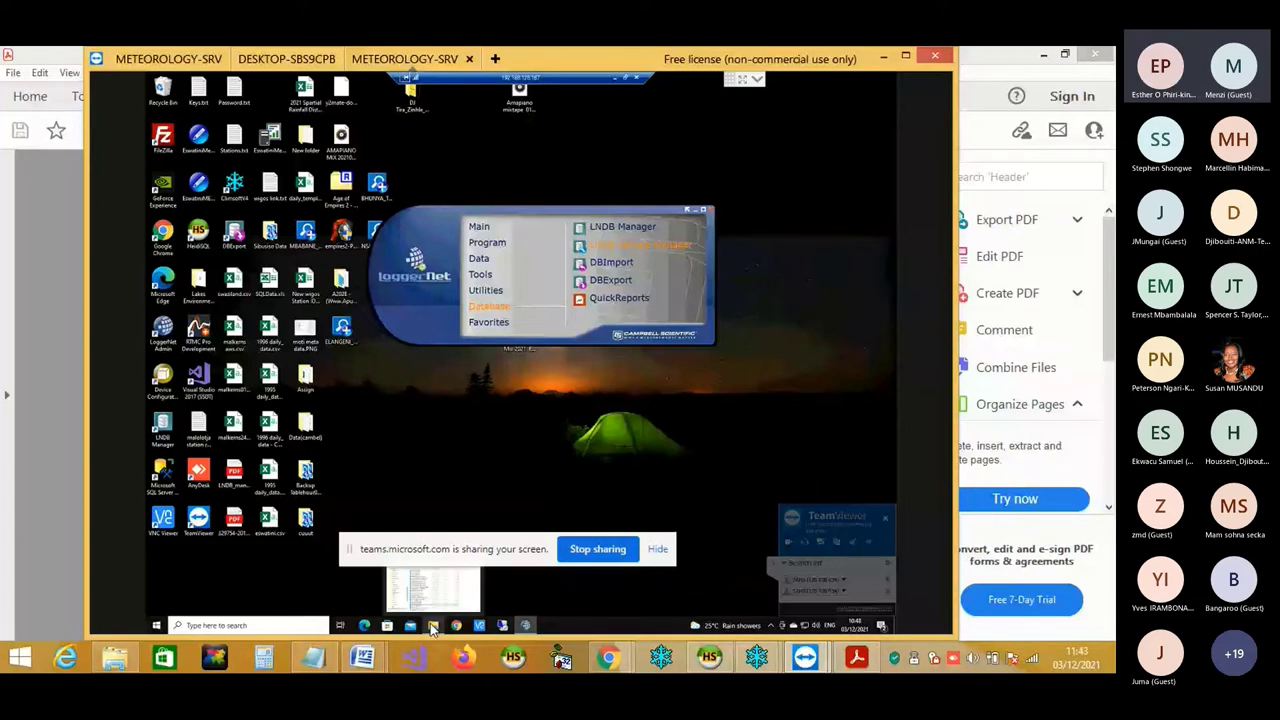
left_click(432, 624)
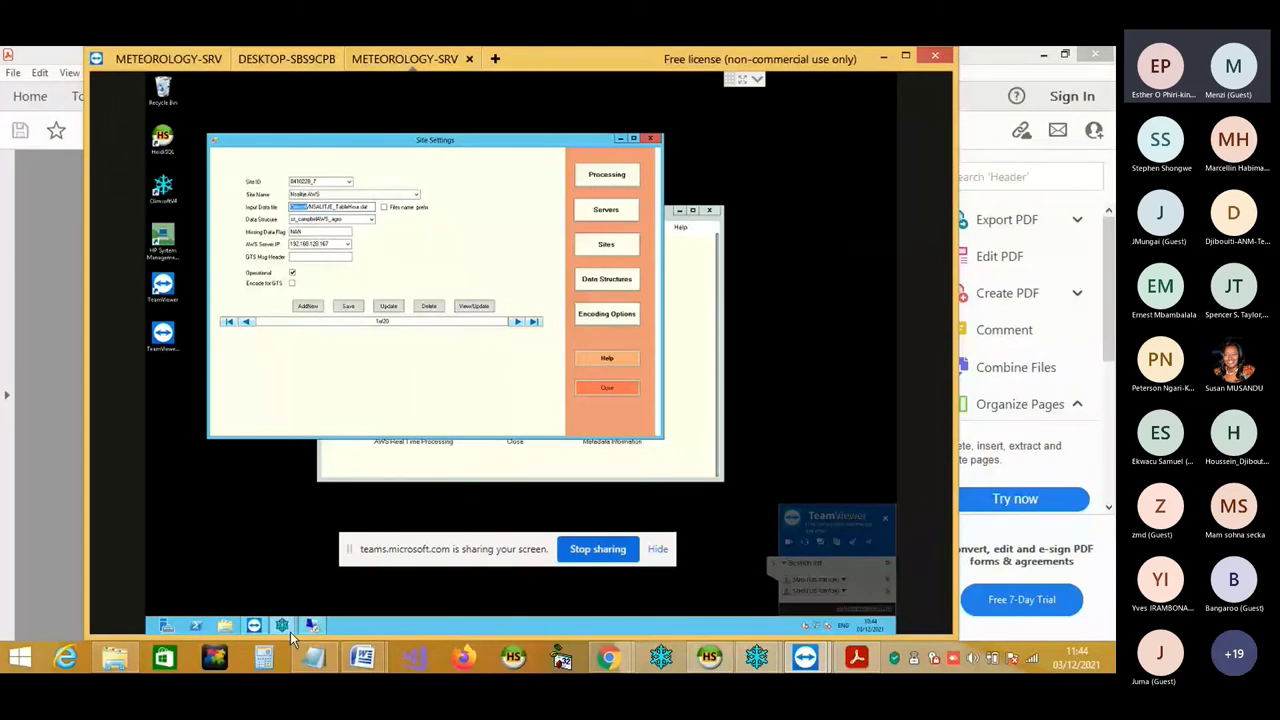
mouse_move(313, 628)
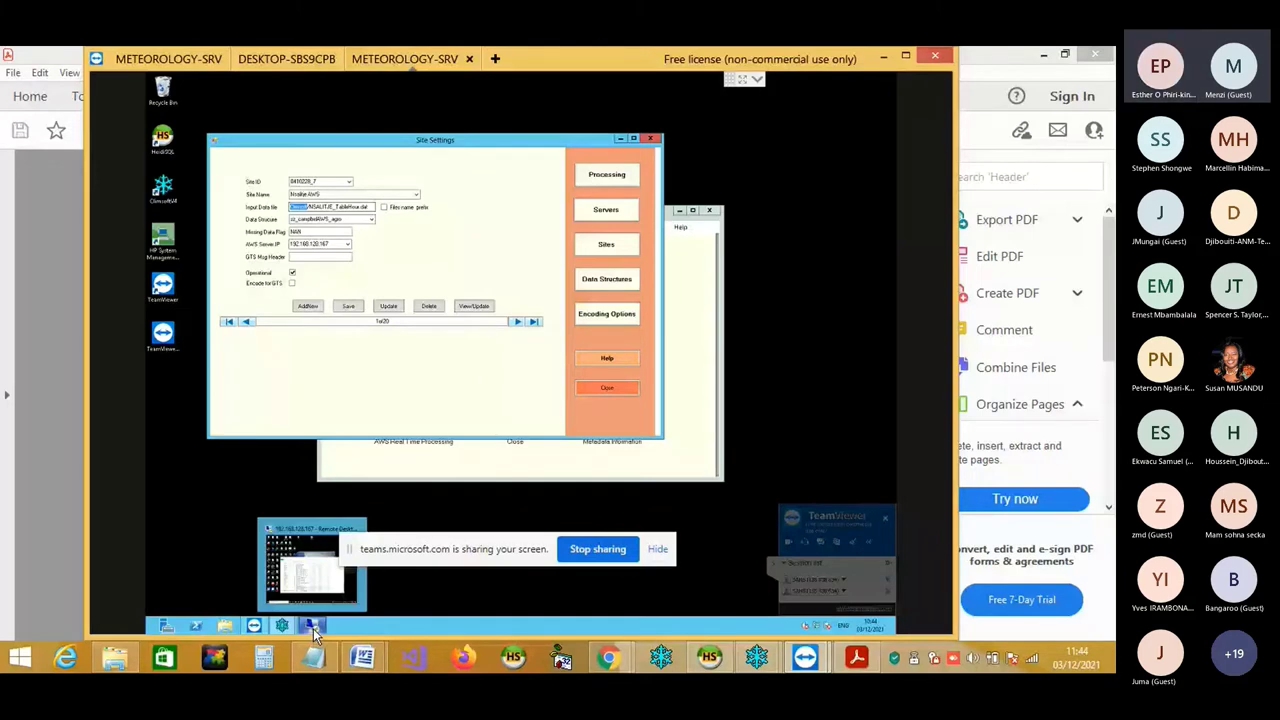
left_click(313, 628)
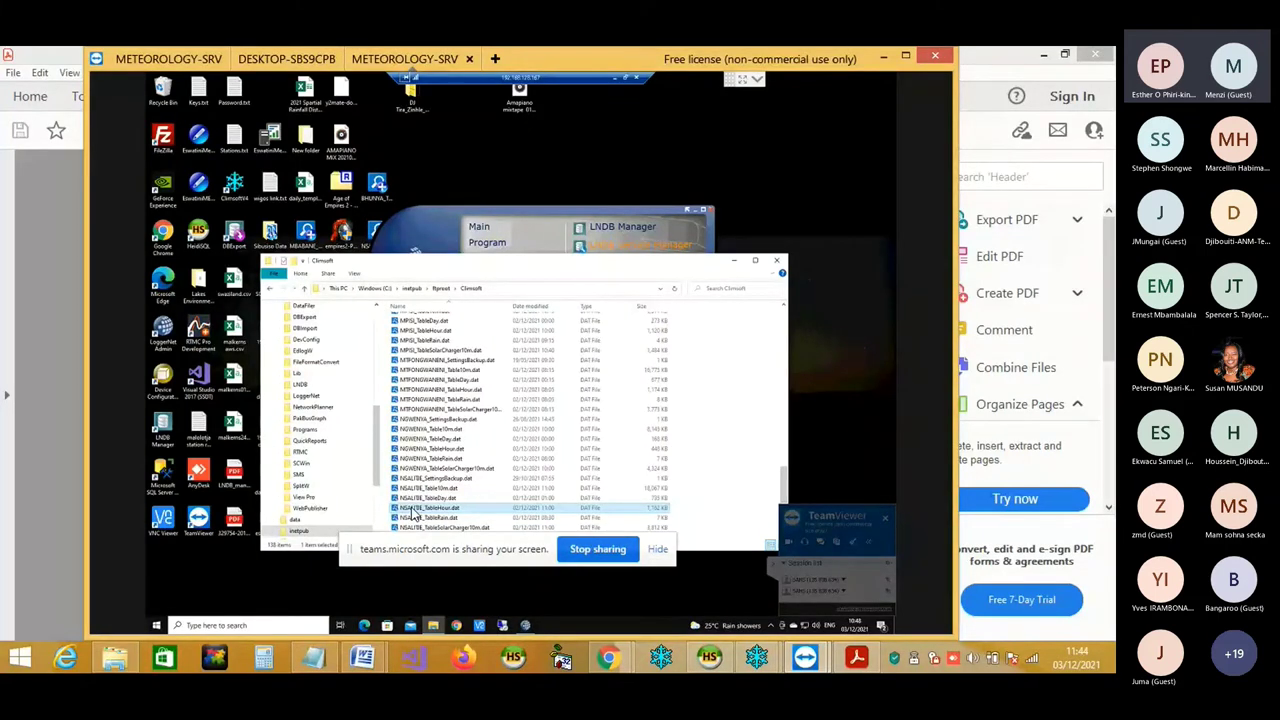
Copy NSALITJE_TableHour.dat and create a new AWS_Logernet folder on the server desktop.
right_click(413, 512)
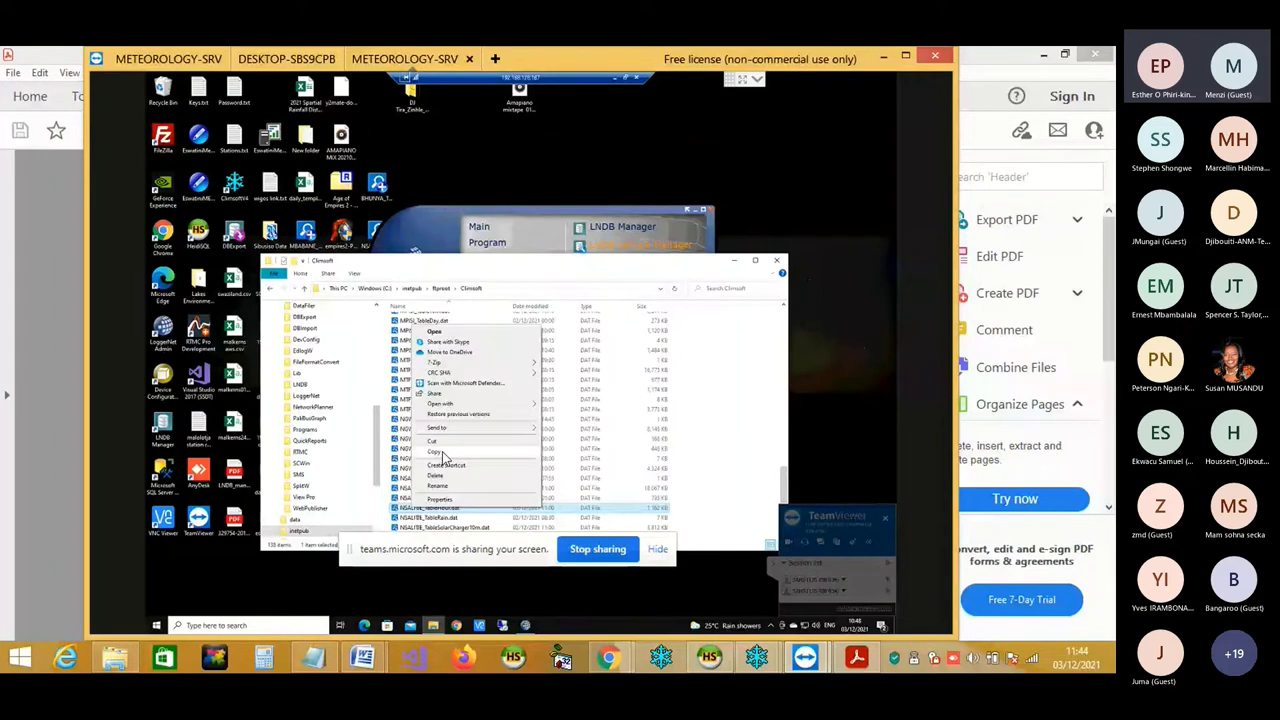
left_click(443, 454)
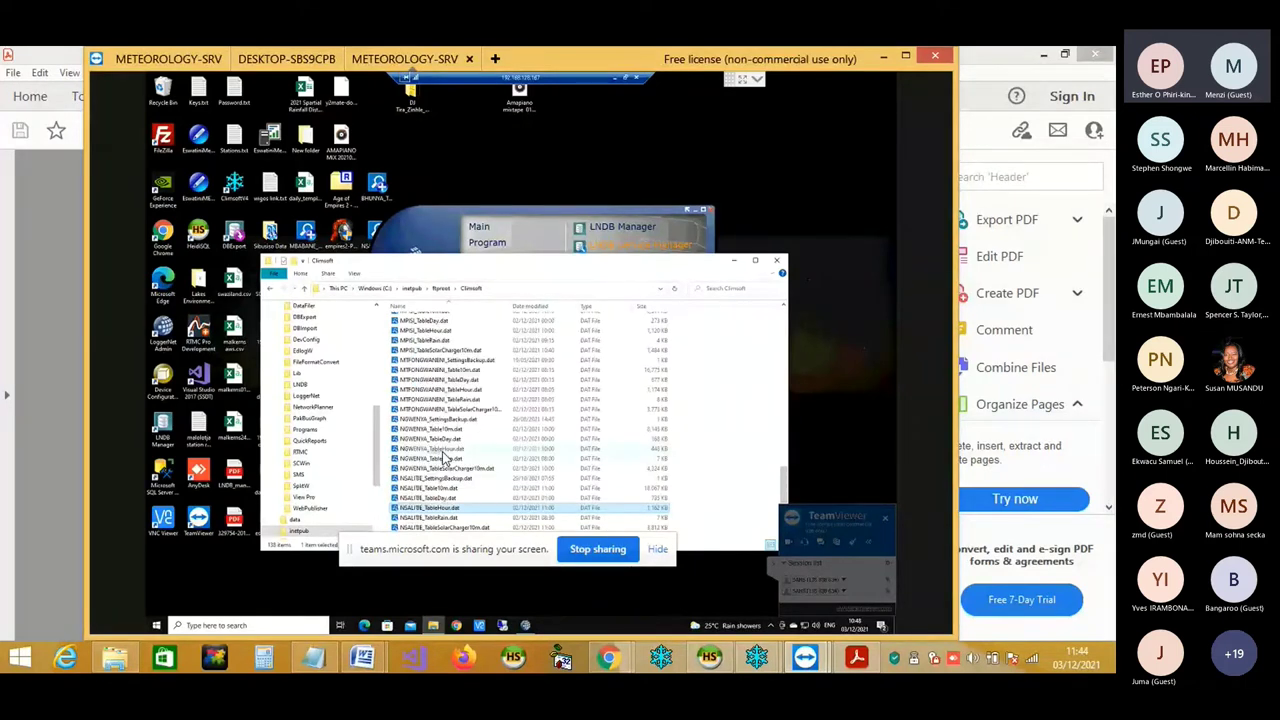
left_click(615, 84)
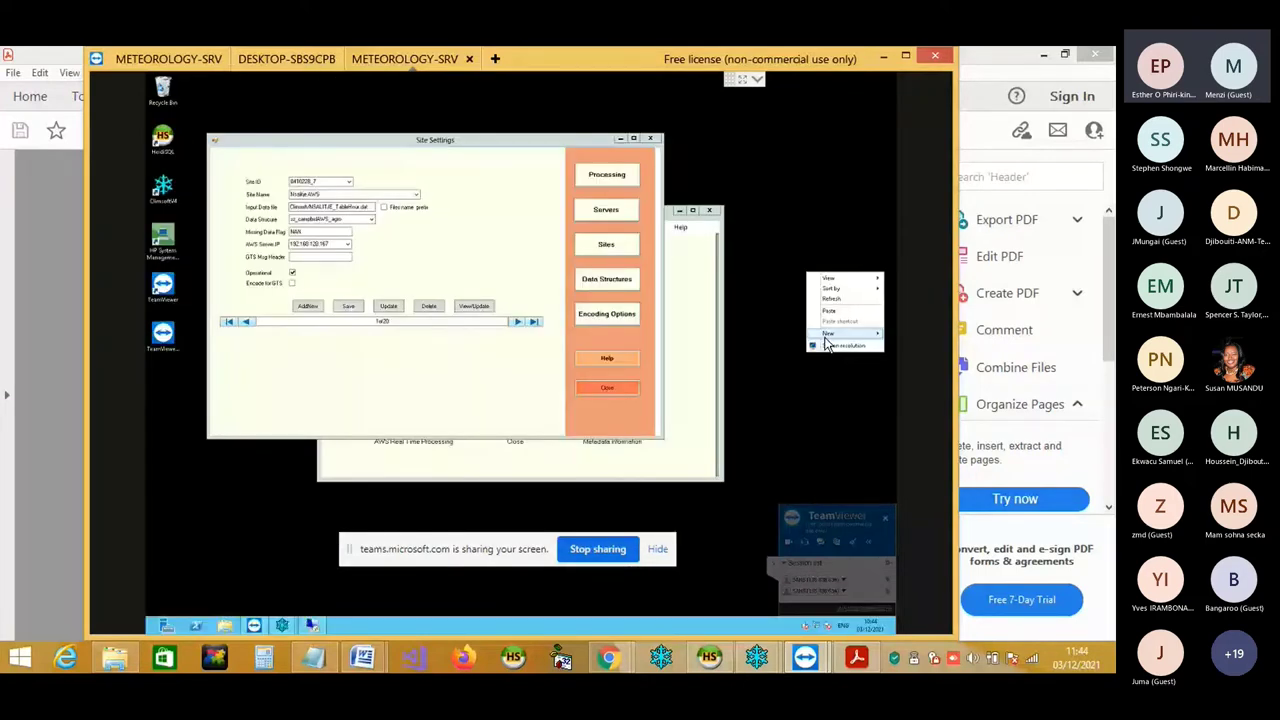
mouse_move(826, 334)
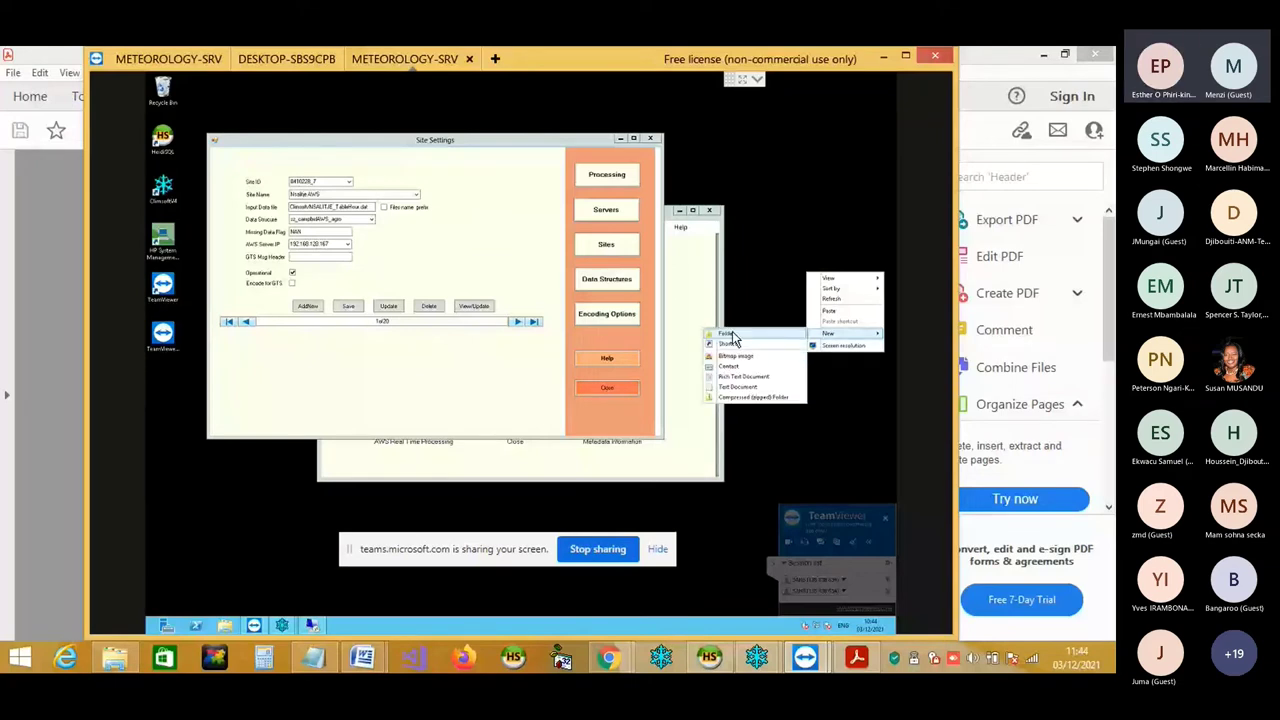
left_click(728, 334)
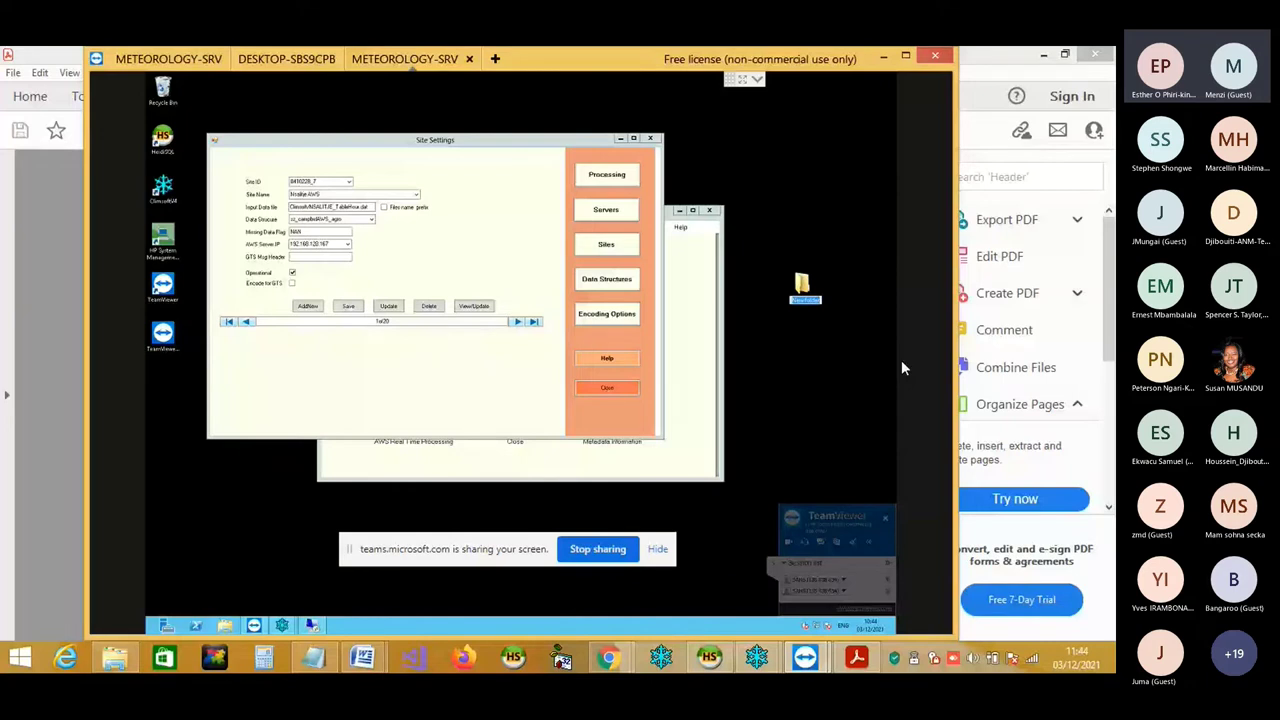
type("AWS_3")
Paste the copied hourly table file into the AWS_Logernet folder.
double_click(805, 292)
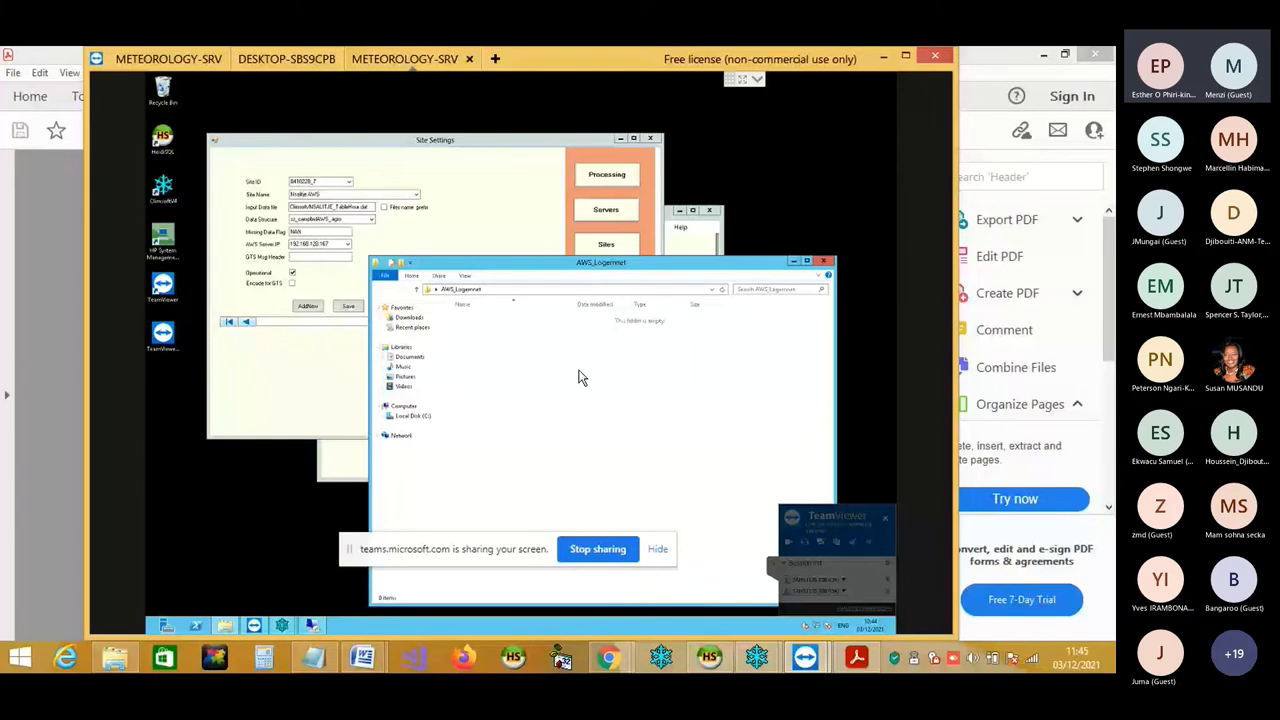
right_click(580, 377)
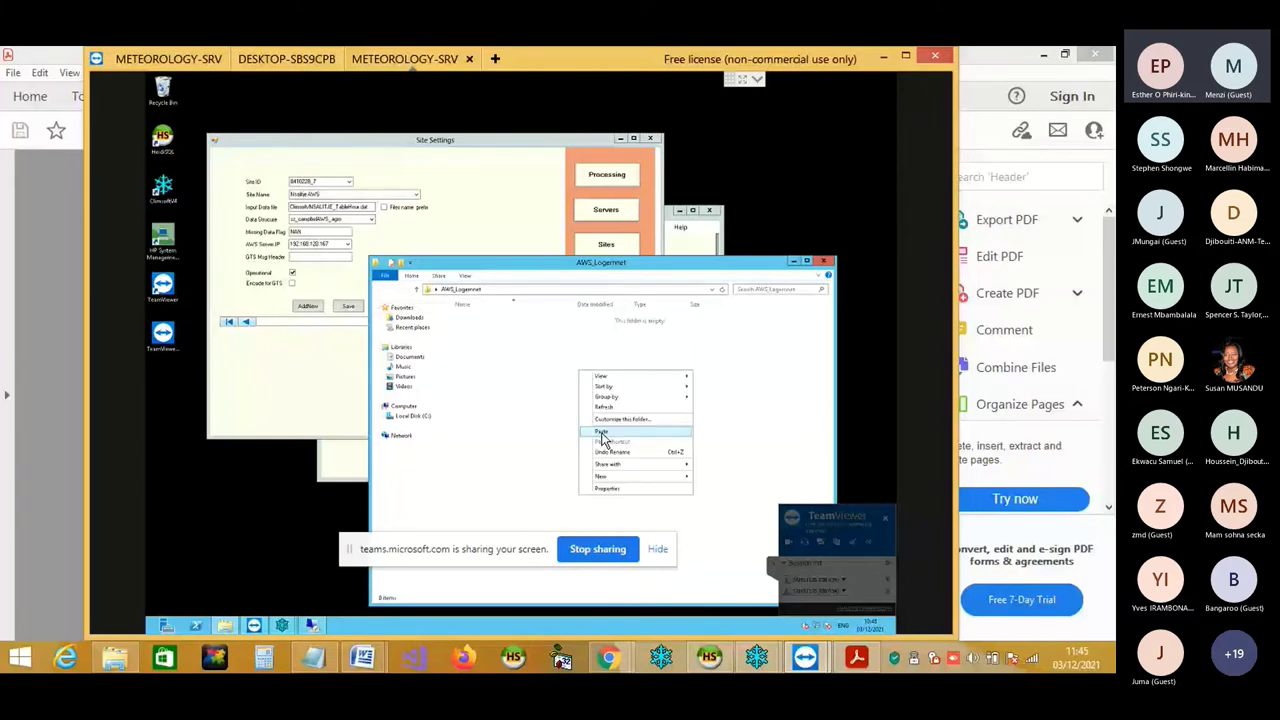
left_click(601, 432)
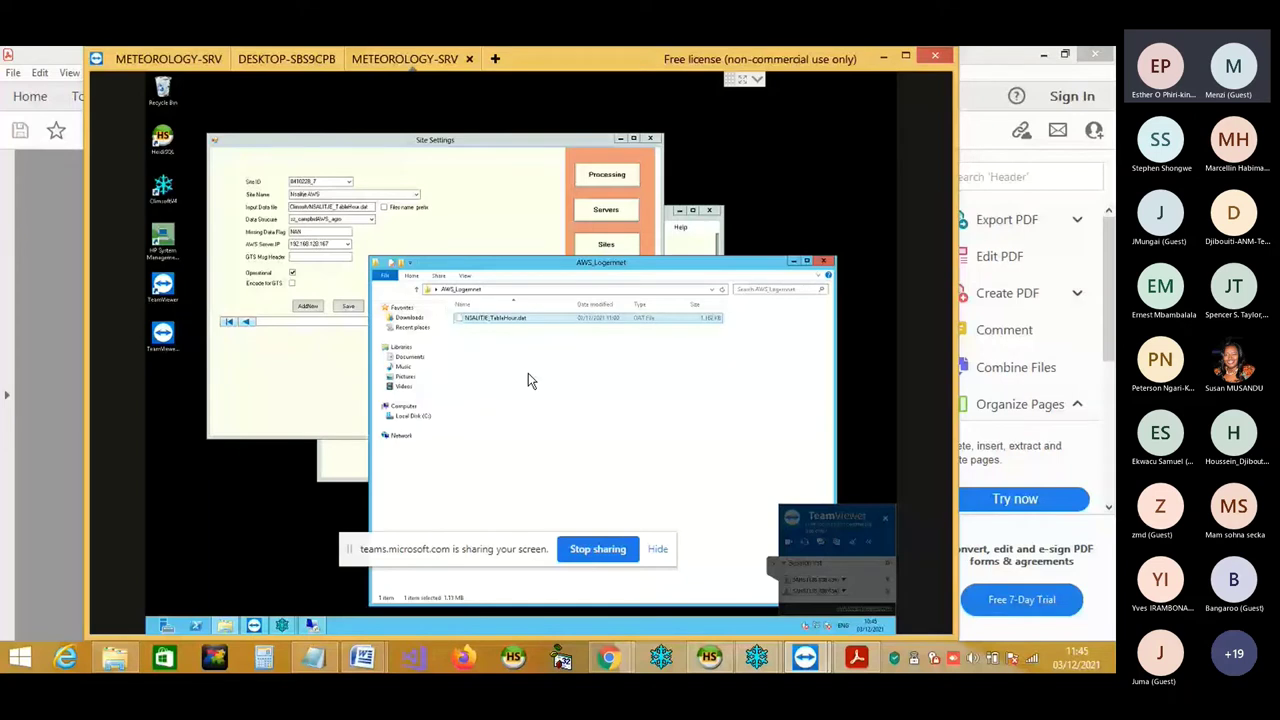
right_click(491, 322)
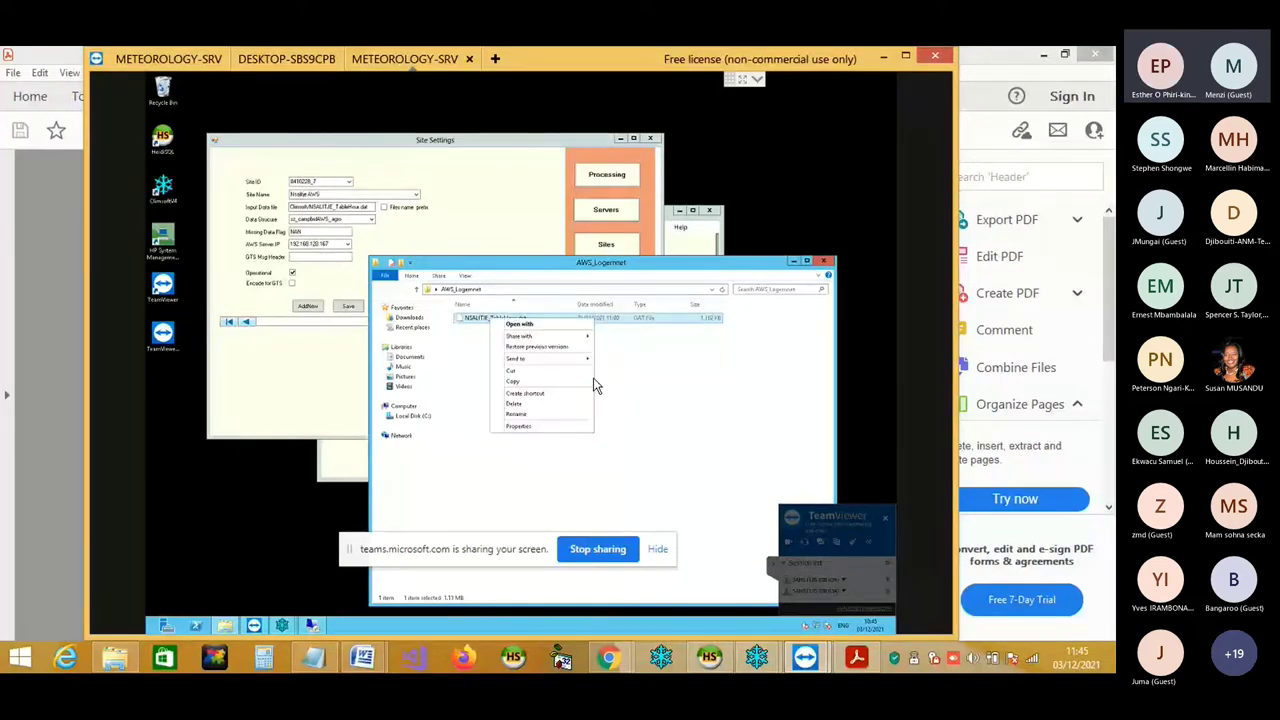
left_click(686, 458)
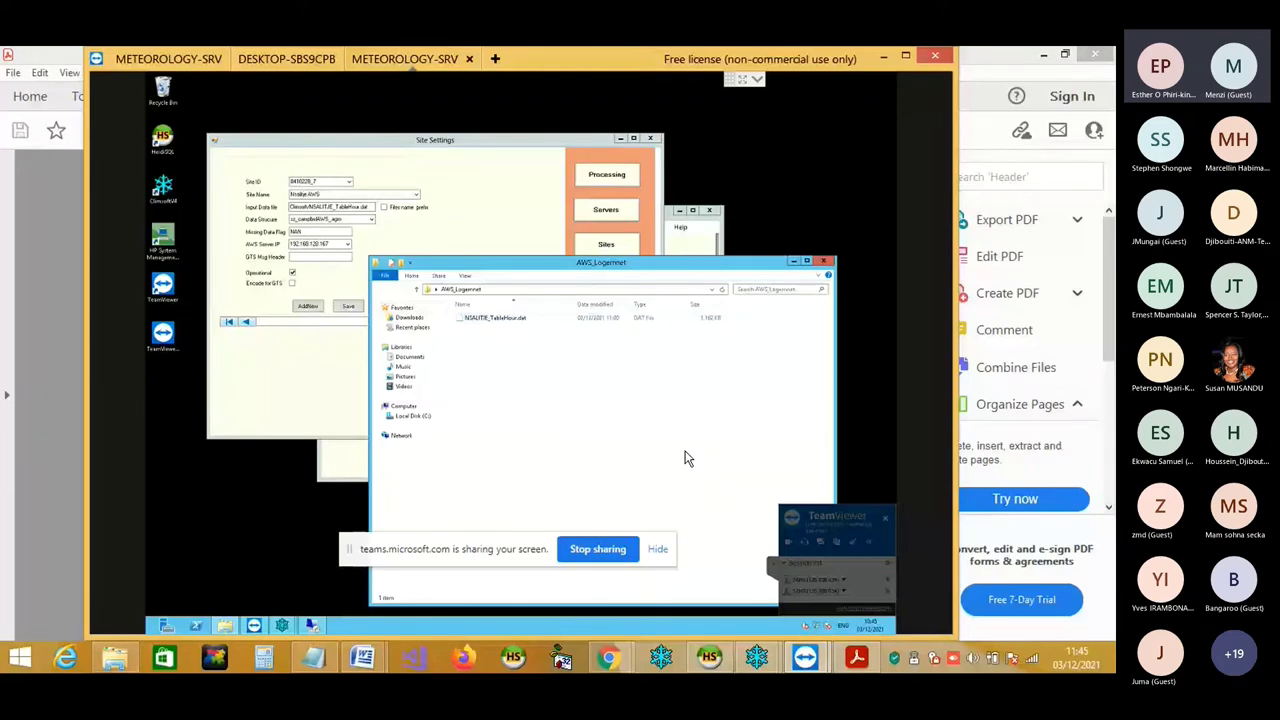
mouse_move(322, 660)
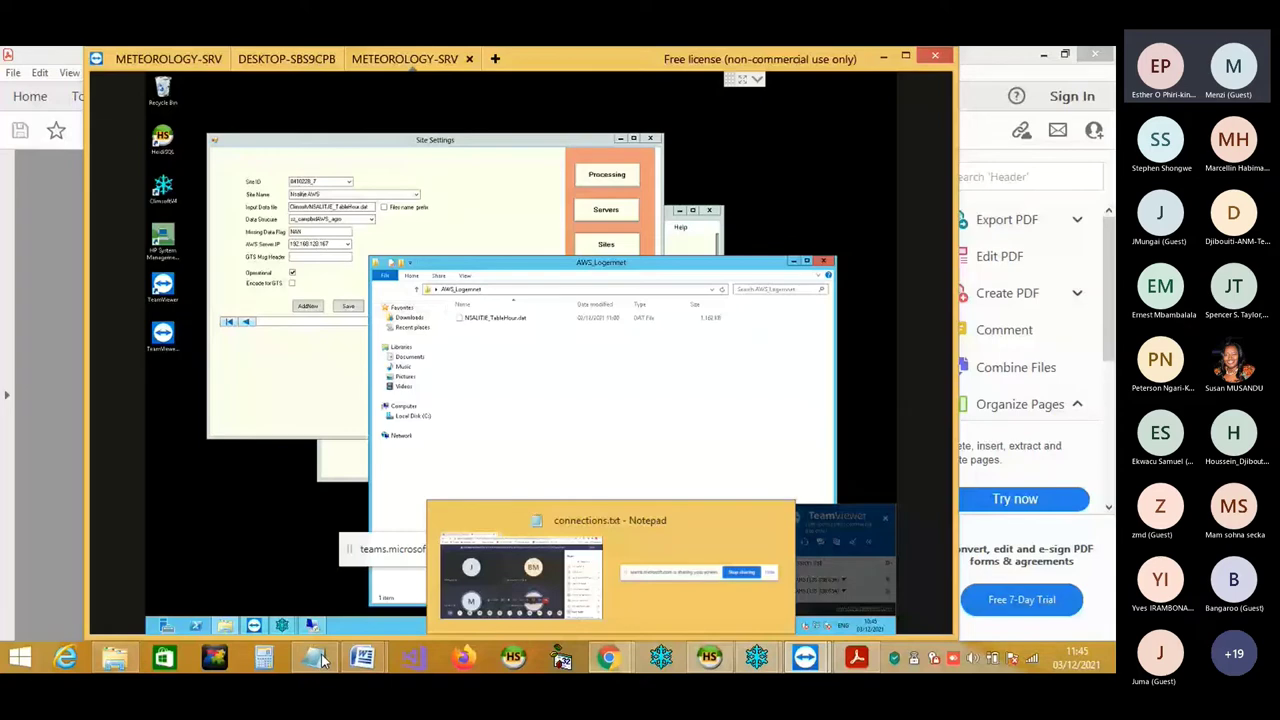
Paste NSALITJE_TableHour.dat into C: > Climsoft Project > AfDB > RA1 Training > data.
left_click(114, 657)
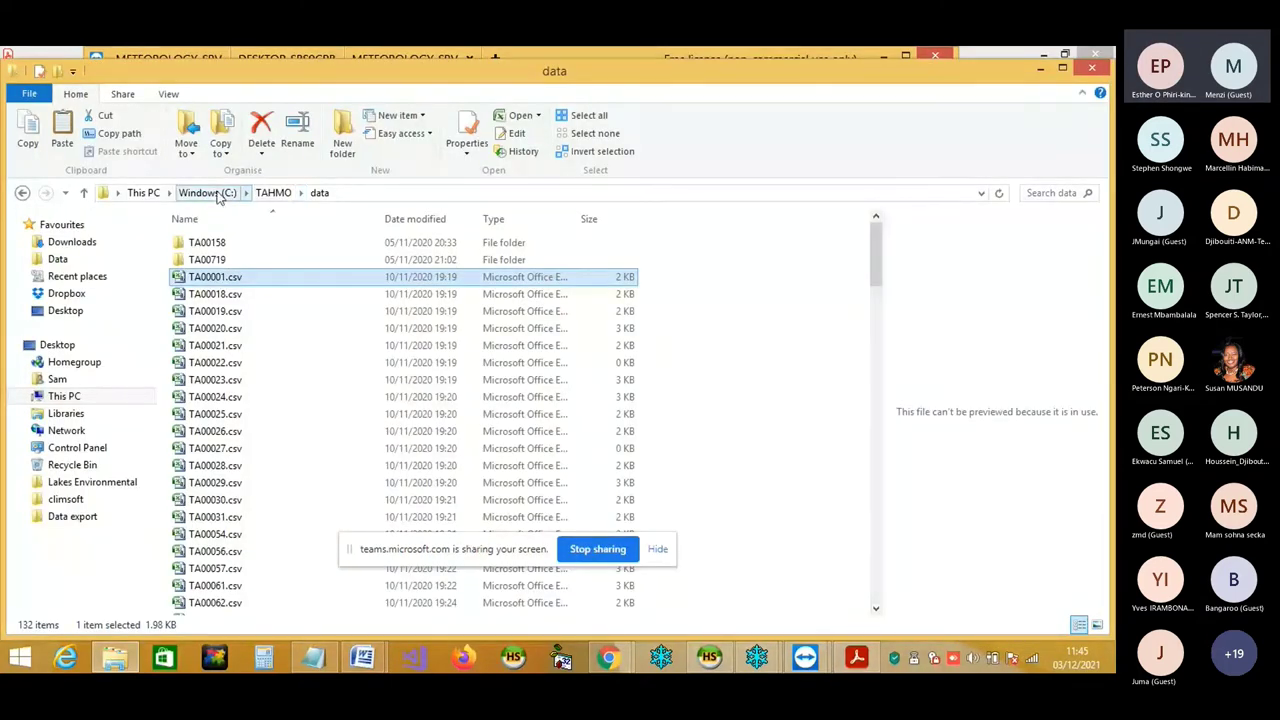
left_click(216, 195)
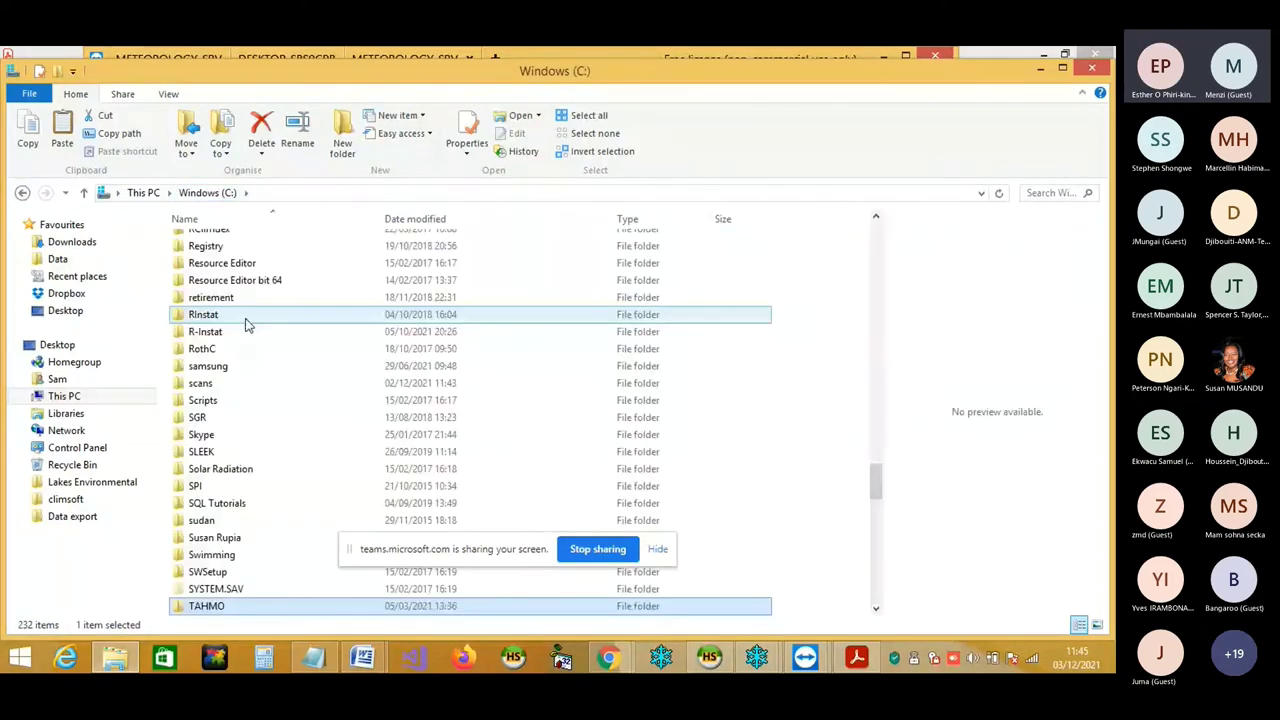
scroll(248, 325, "up", 5)
scroll(252, 330, "up", 15)
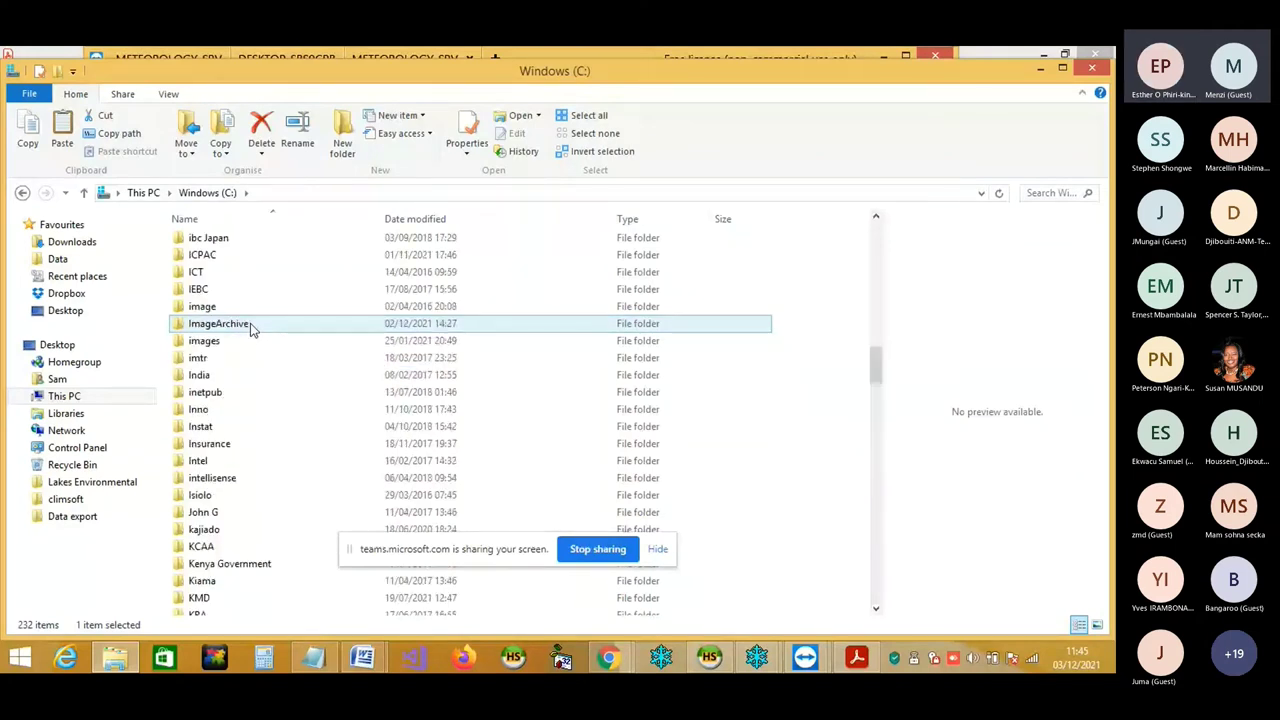
scroll(252, 330, "up", 15)
scroll(237, 457, "down", 1)
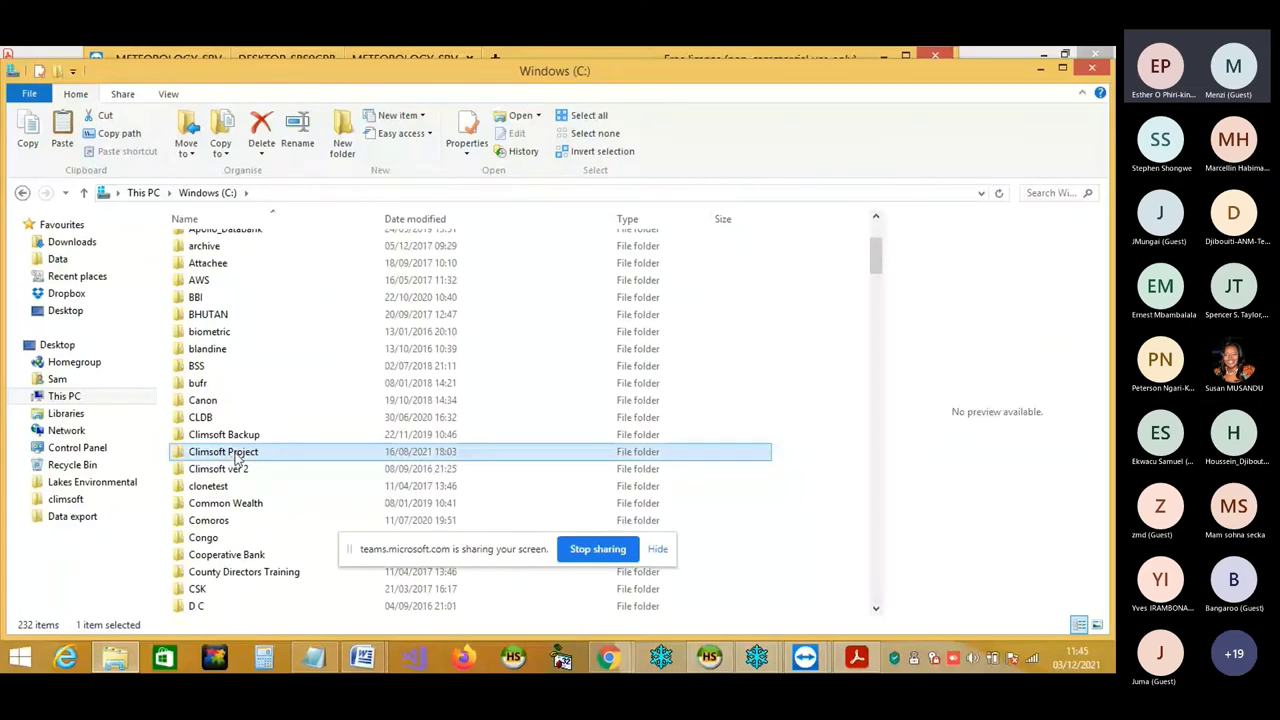
double_click(237, 457)
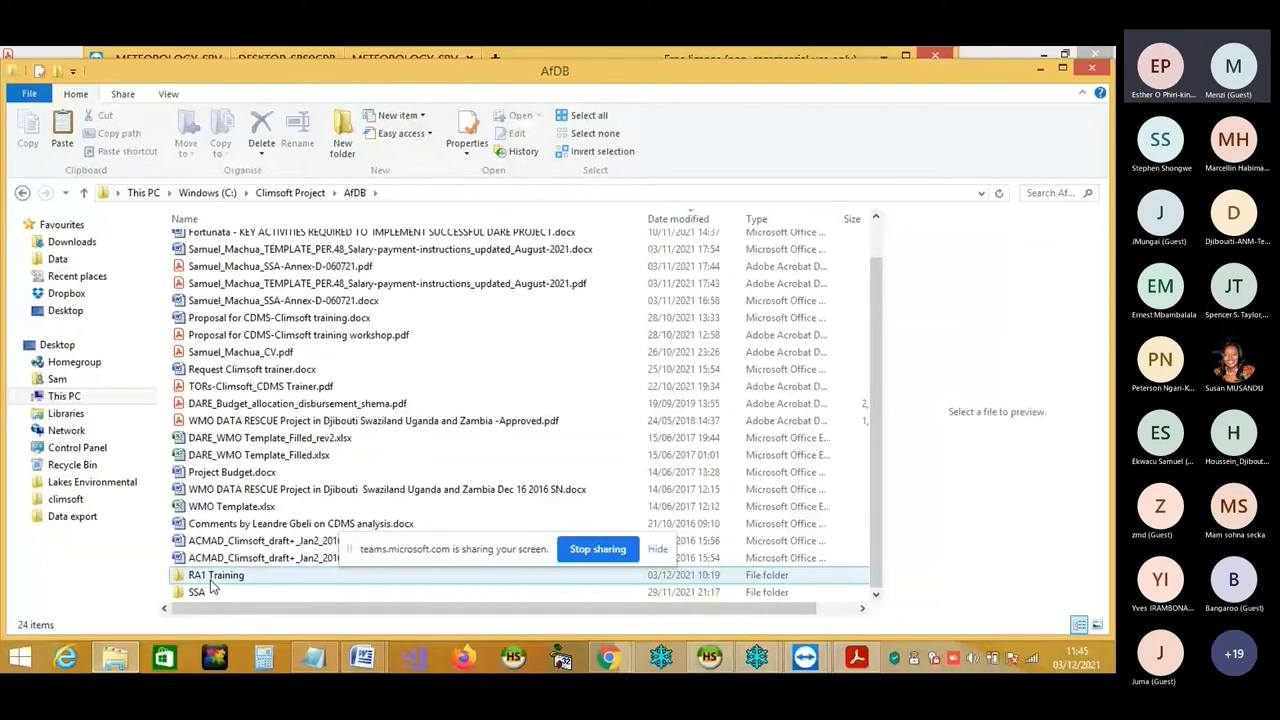
double_click(211, 578)
double_click(192, 247)
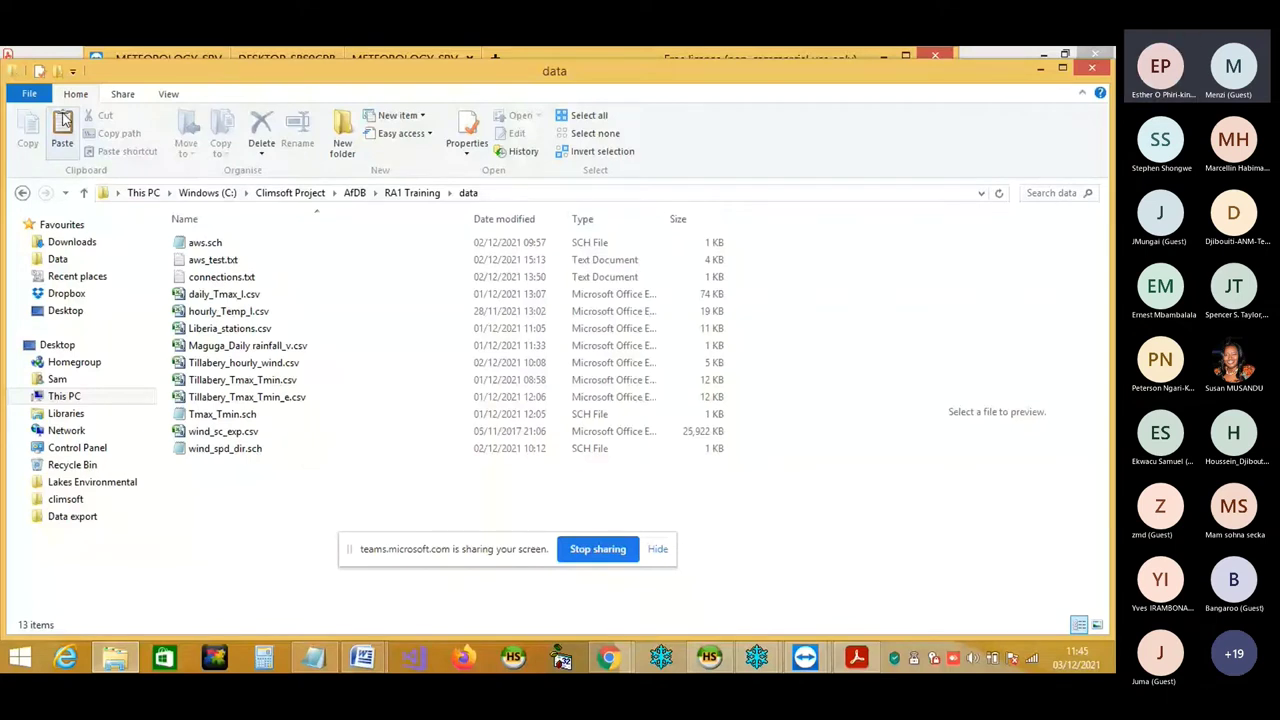
left_click(62, 128)
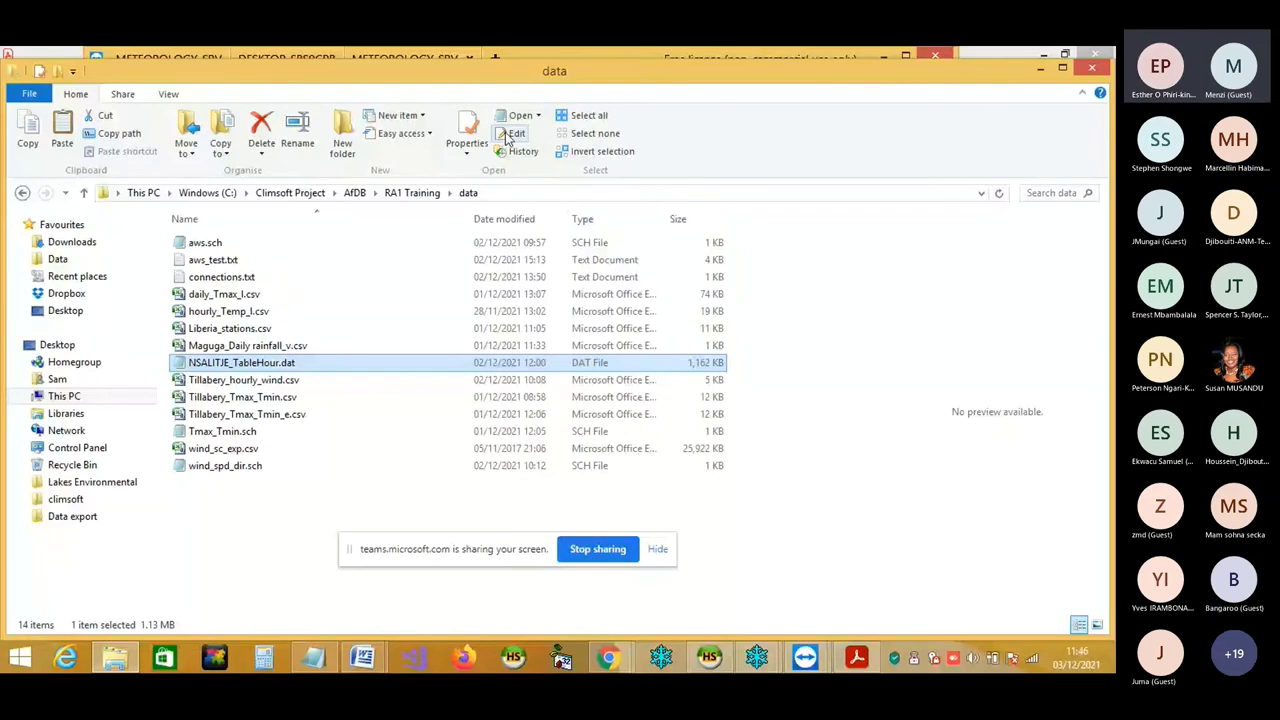
Open NSALITJE_TableHour.dat as plain text in Notepad via the Home ribbon's Edit.
left_click(514, 134)
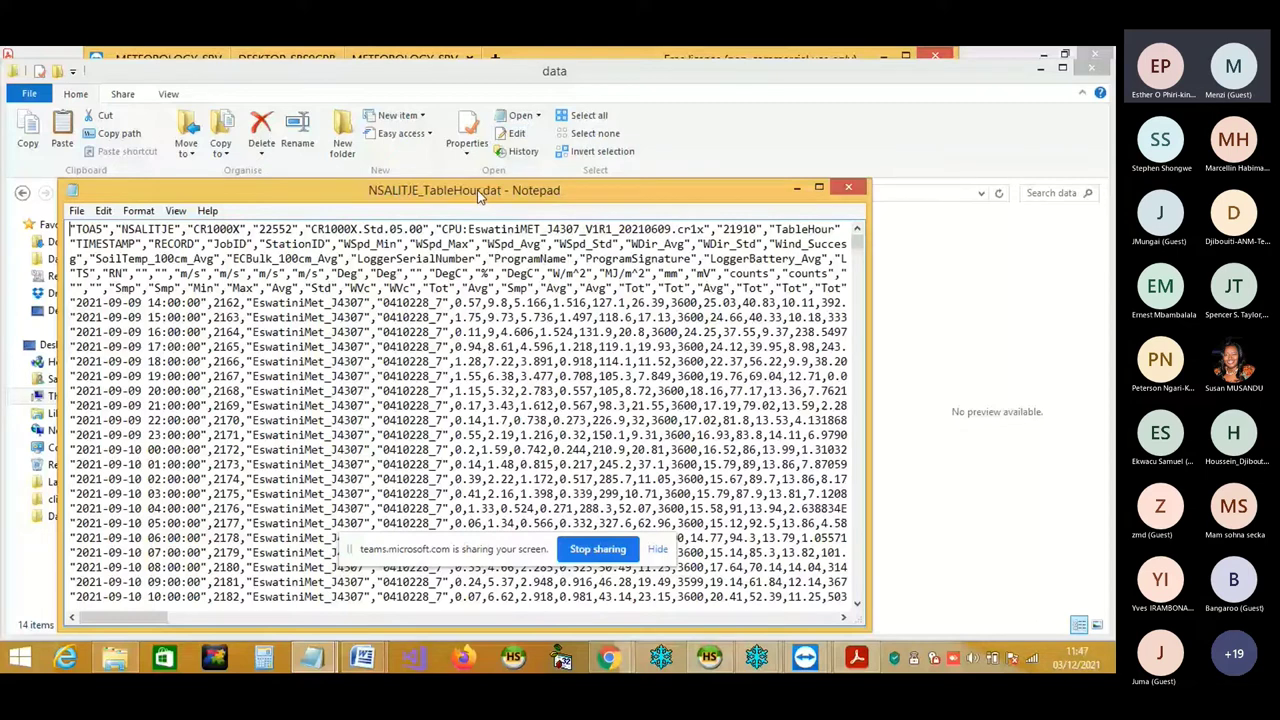
Rearrange the Notepad window and sharing notice to reveal the data file's last line.
left_click_drag(478, 197, 494, 151)
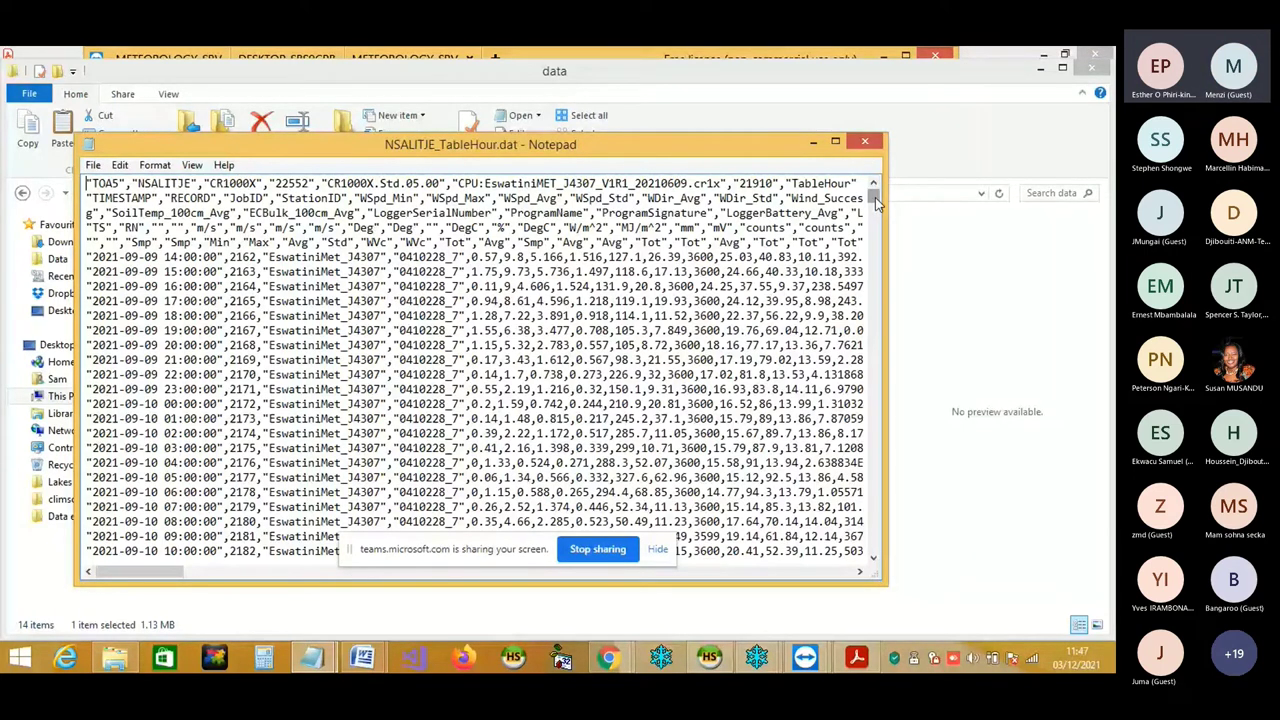
left_click_drag(875, 197, 878, 568)
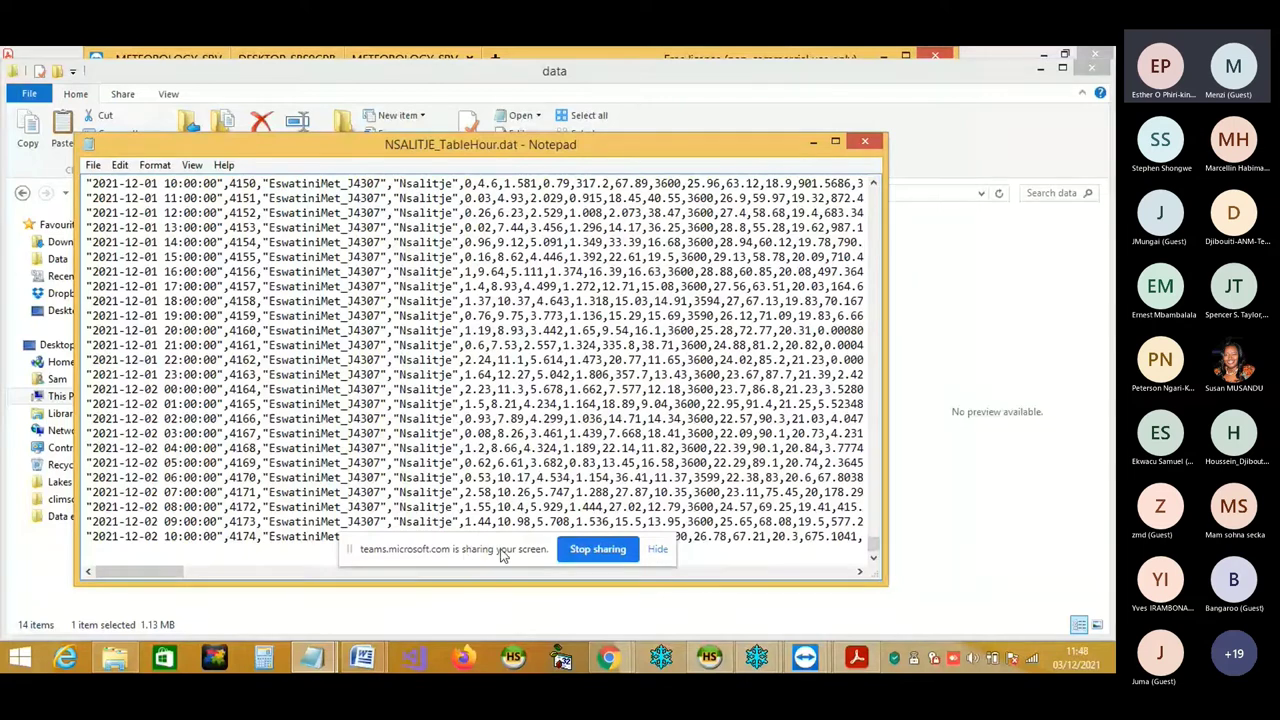
left_click_drag(503, 556, 896, 546)
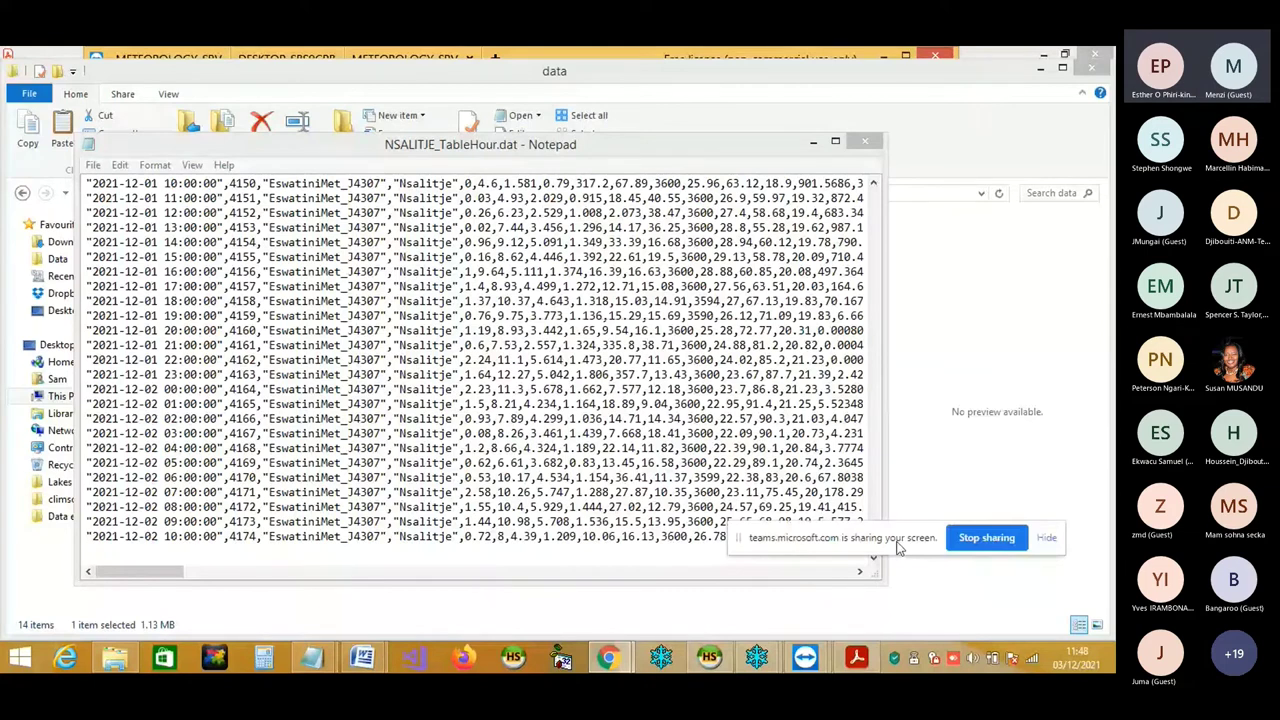
left_click_drag(897, 546, 885, 622)
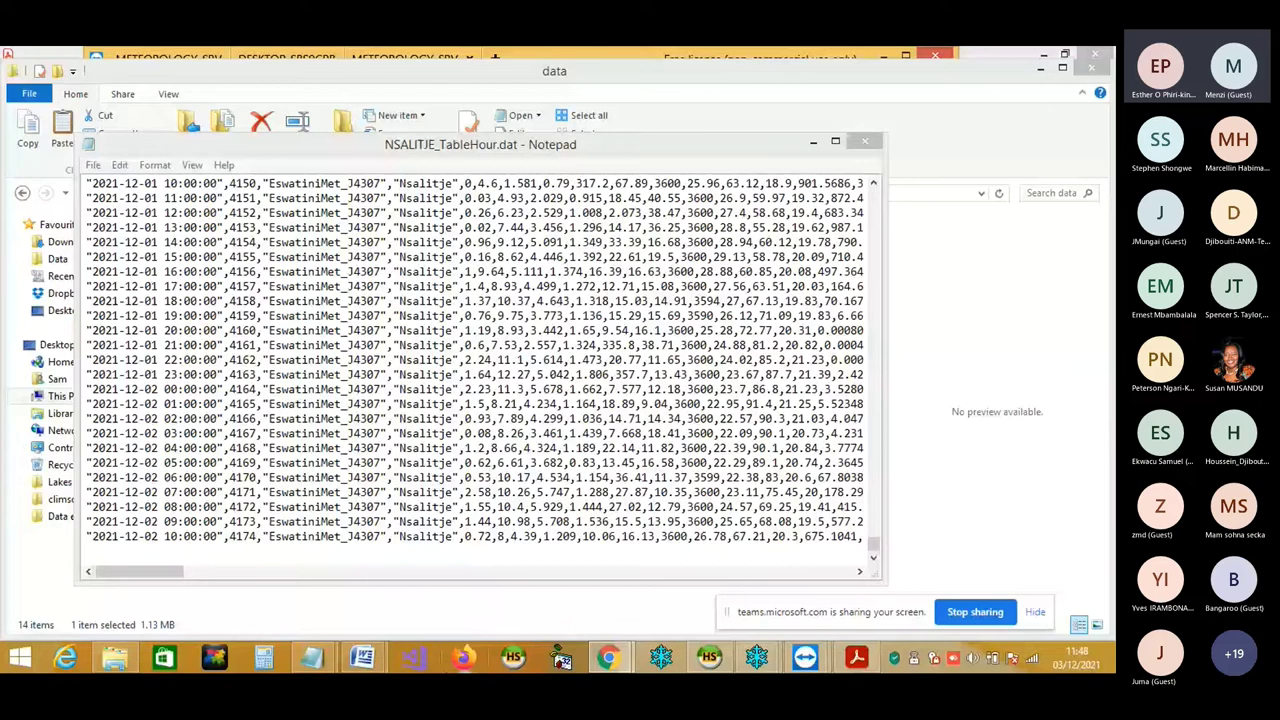
Check the Teams meeting, then highlight and deselect the last record's date in Notepad.
left_click(607, 657)
left_click(172, 545)
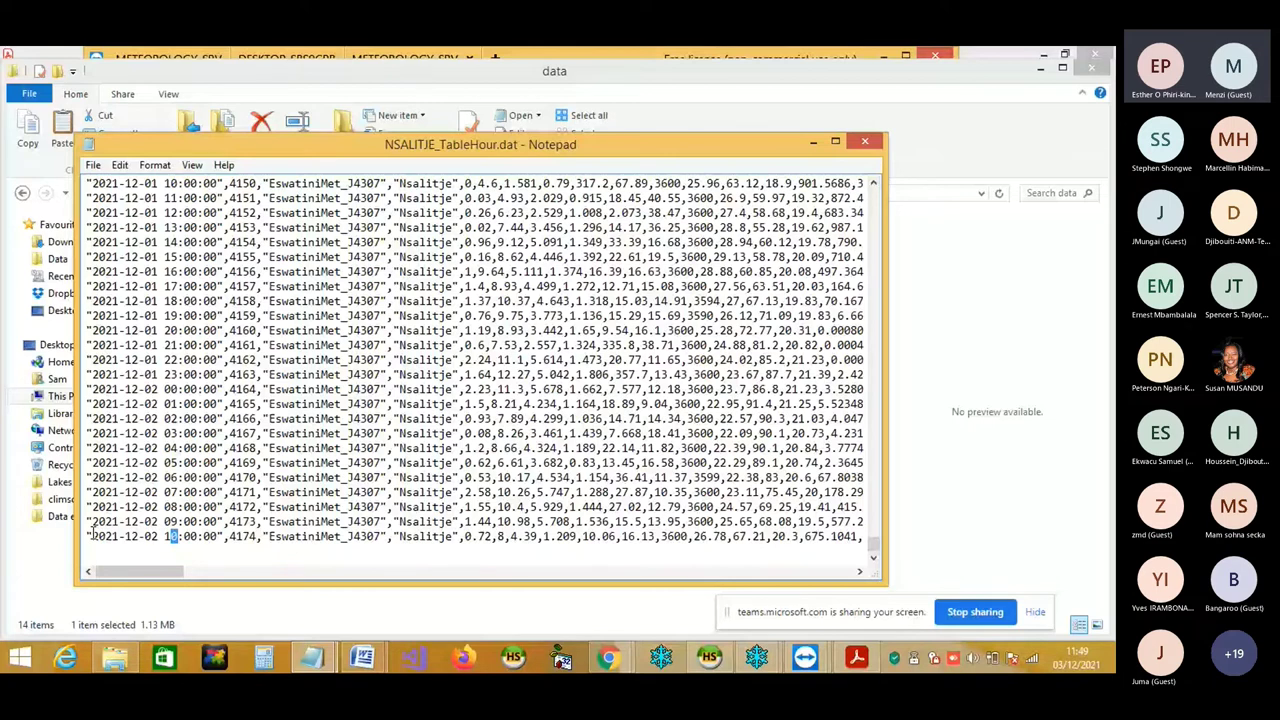
left_click_drag(92, 536, 157, 538)
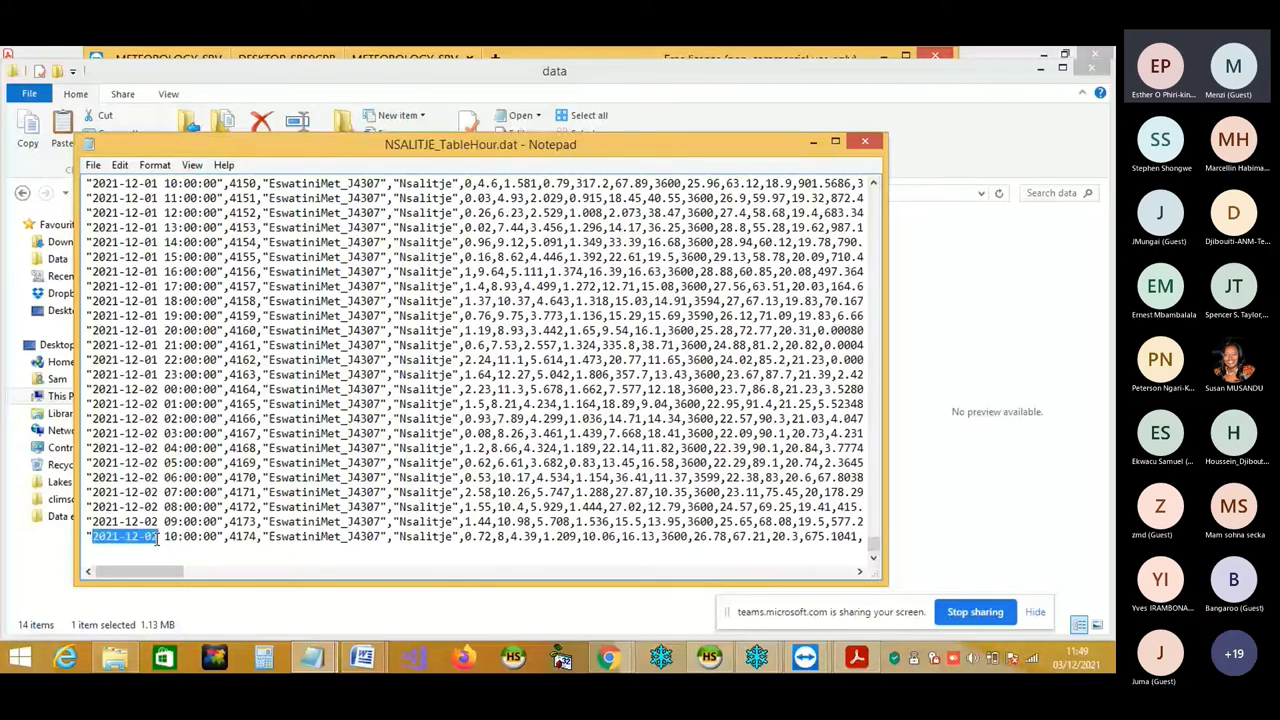
left_click(164, 538)
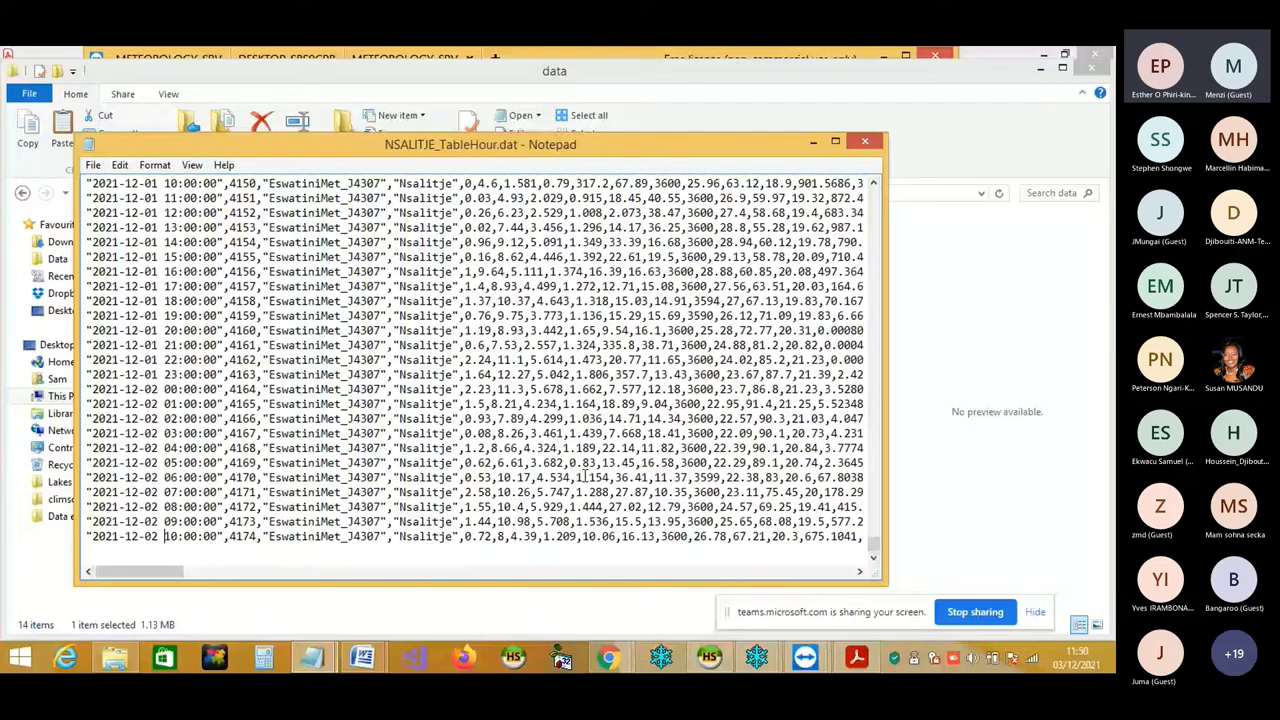
mouse_move(771, 662)
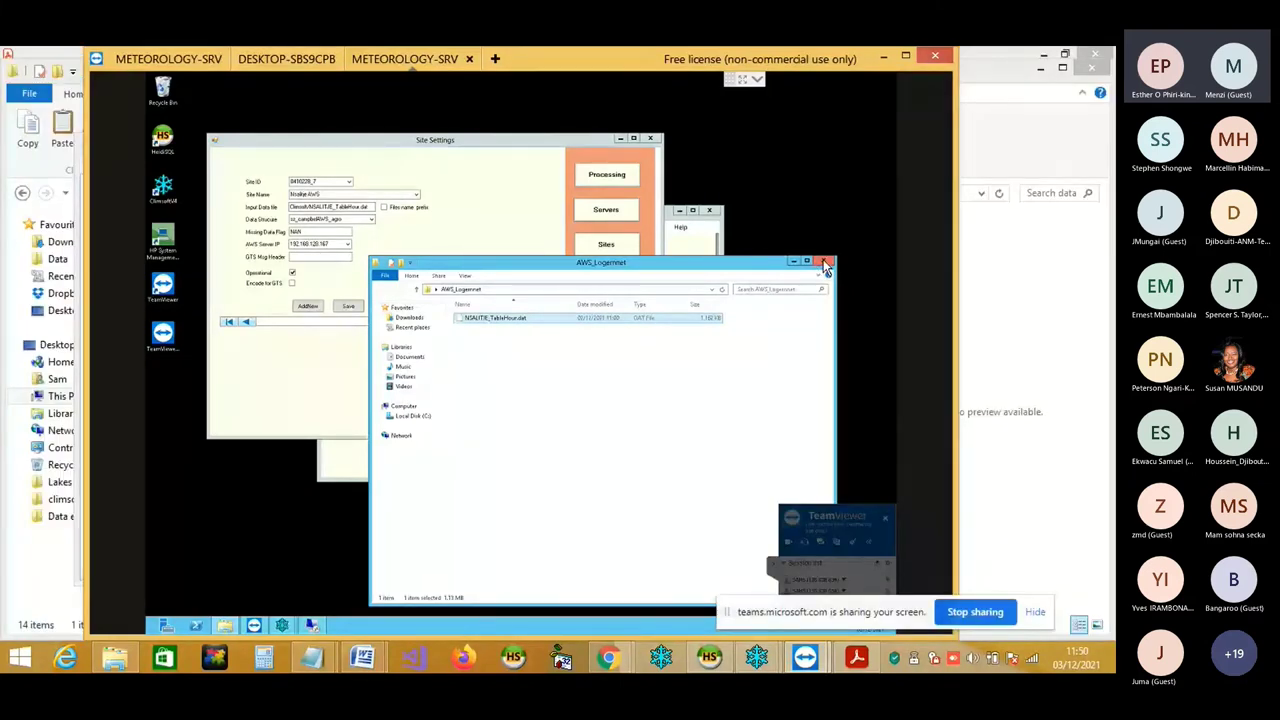
Close the remote AWS_Loggernet folder window and show the AWS form's Processing page.
left_click(826, 264)
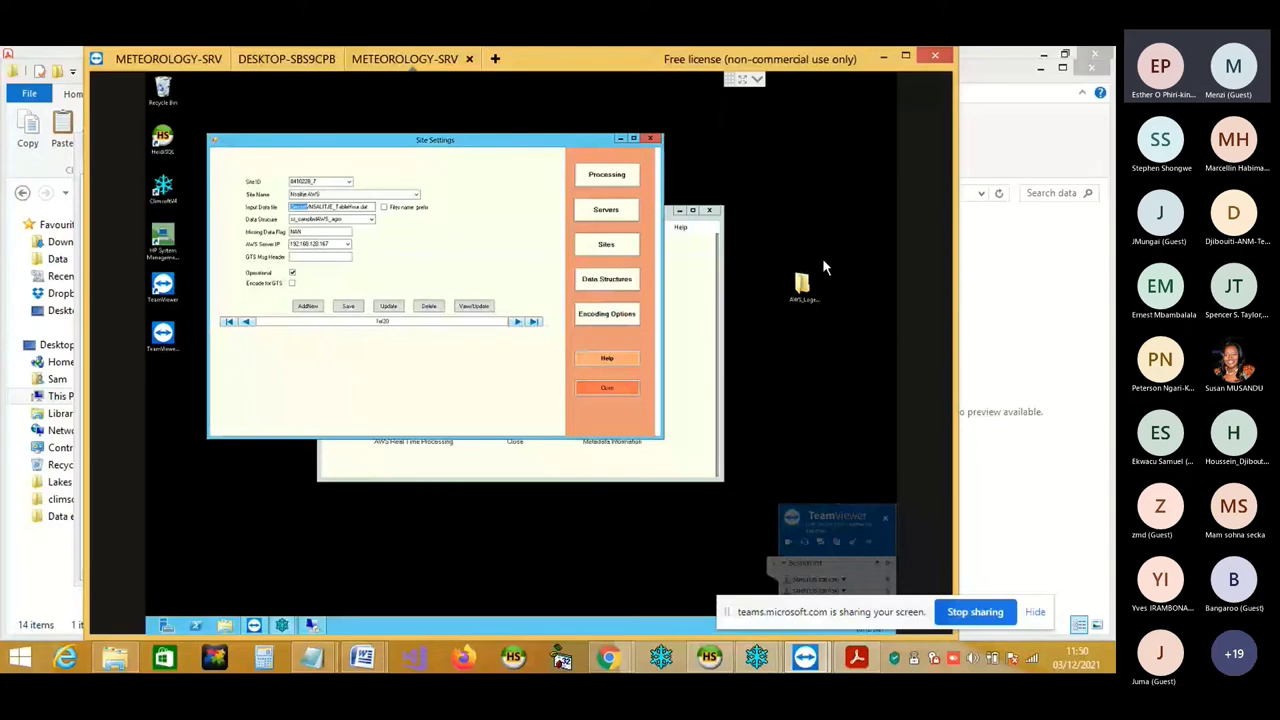
left_click(606, 174)
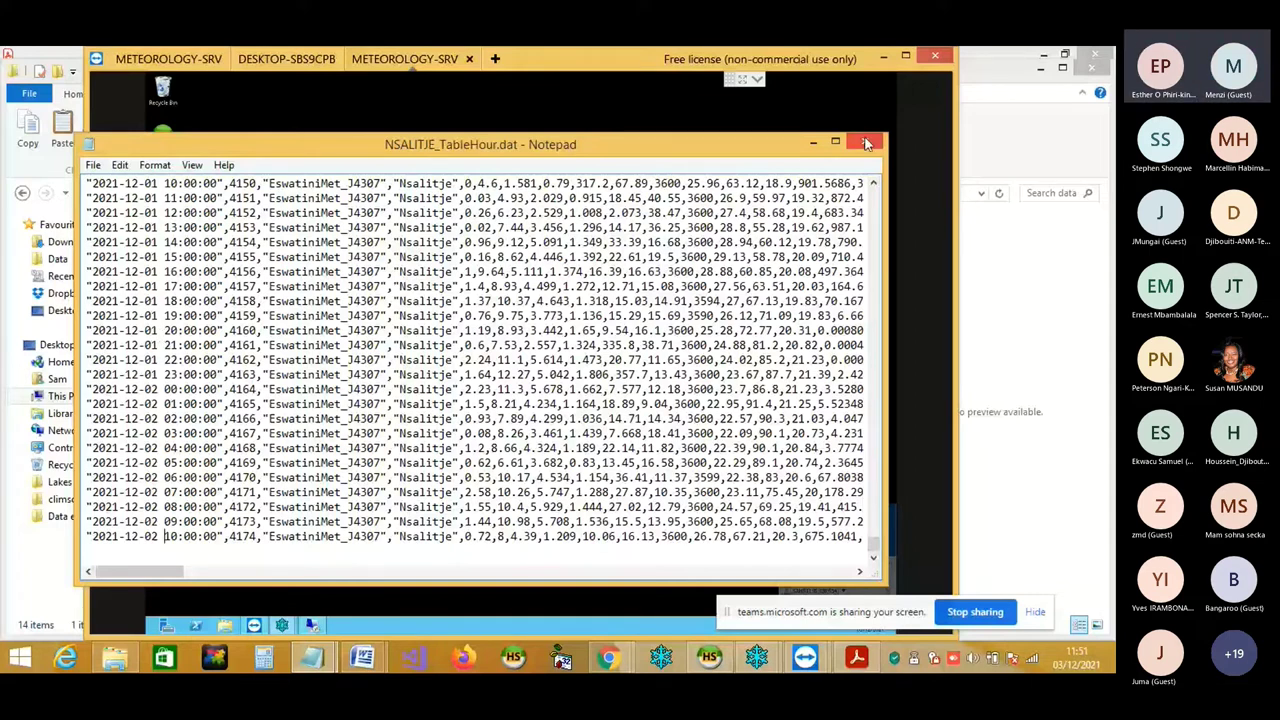
Close Notepad and rename NSALITJE_TableHour.dat to NSALITJE_TableHour.csv.
left_click(867, 143)
left_click(298, 363)
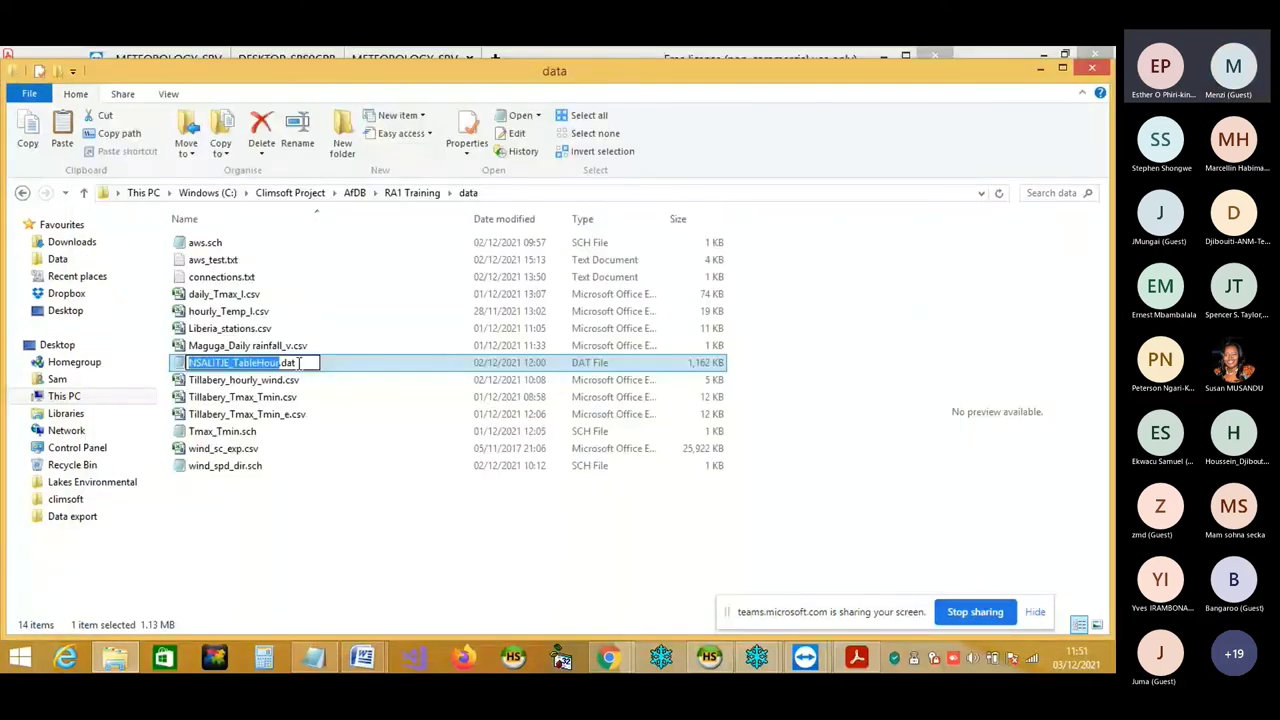
left_click(298, 363)
key("BackSpace")
key("BackSpace")
key("BackSpace")
type("cs")
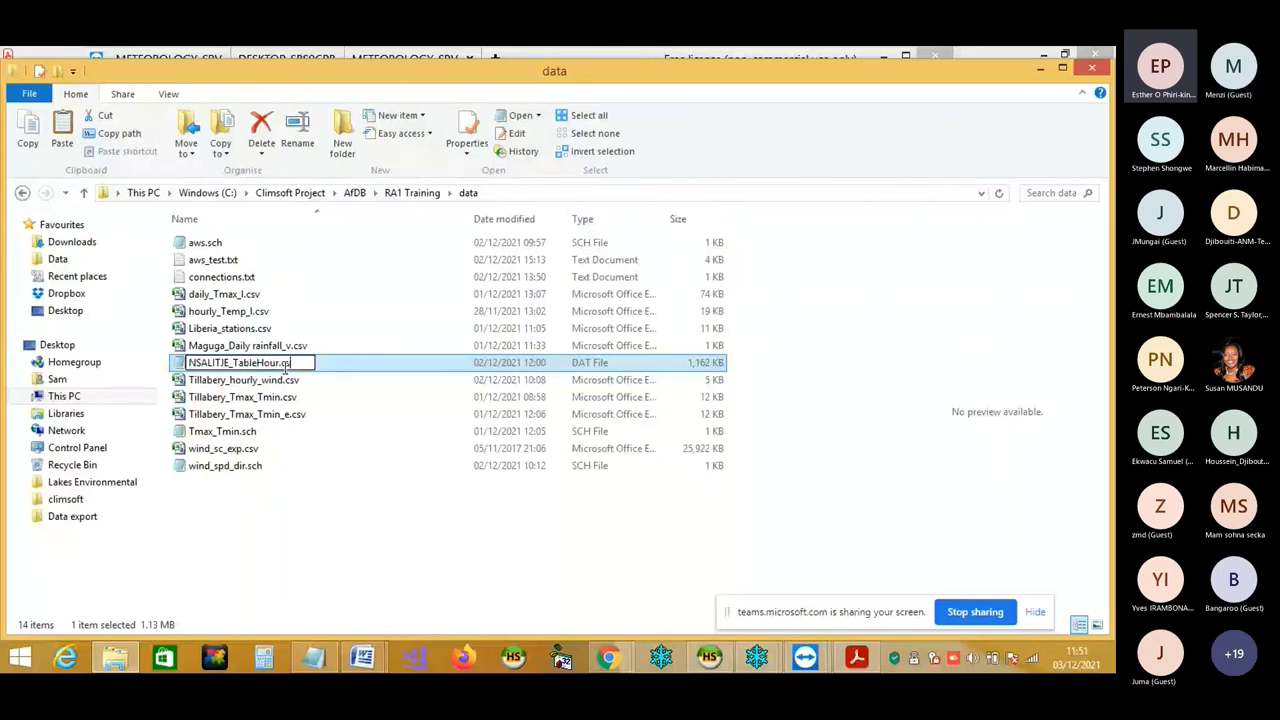
type("v")
key("Return")
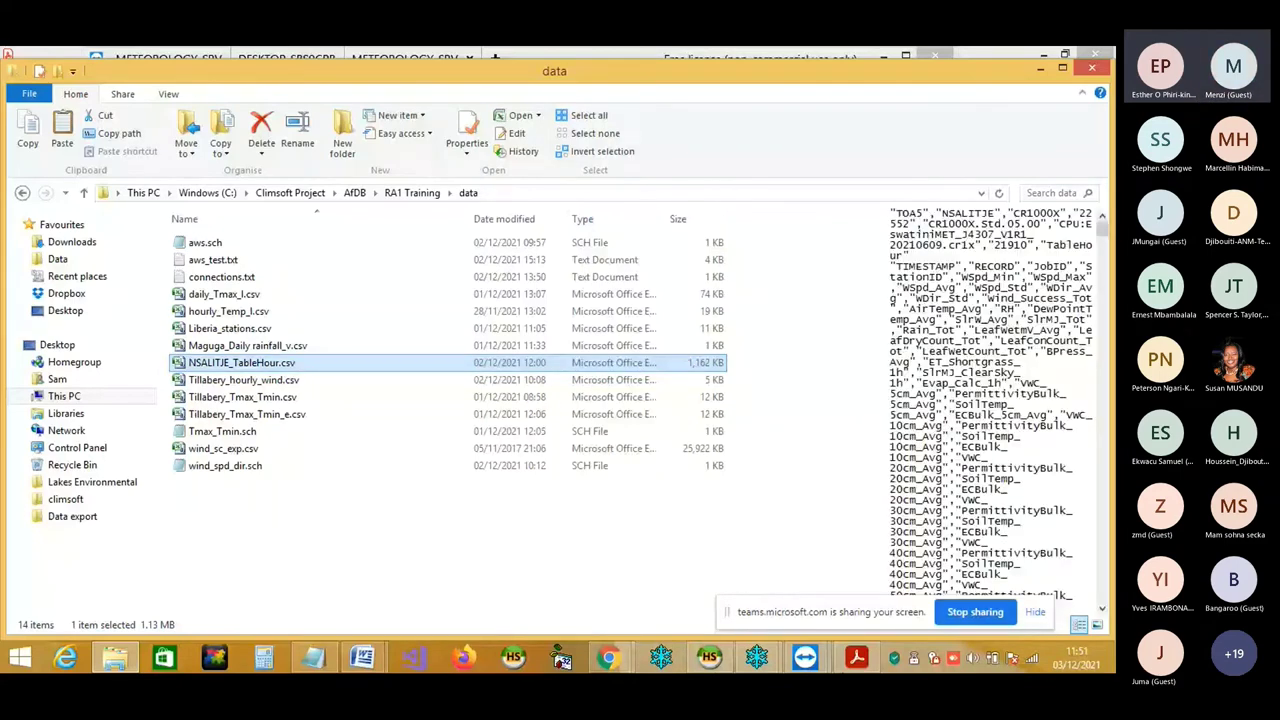
mouse_move(841, 597)
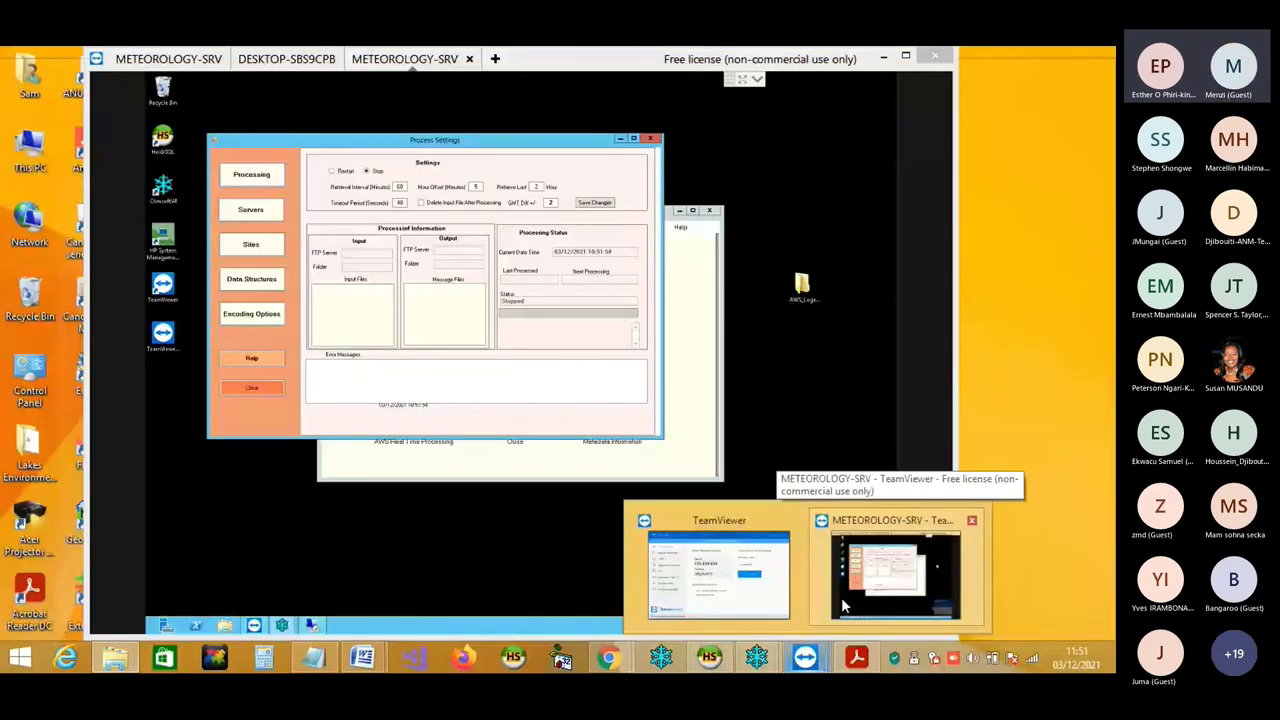
Switch the remote AWS form to its Sites page, briefly checking the local data folder.
left_click(841, 597)
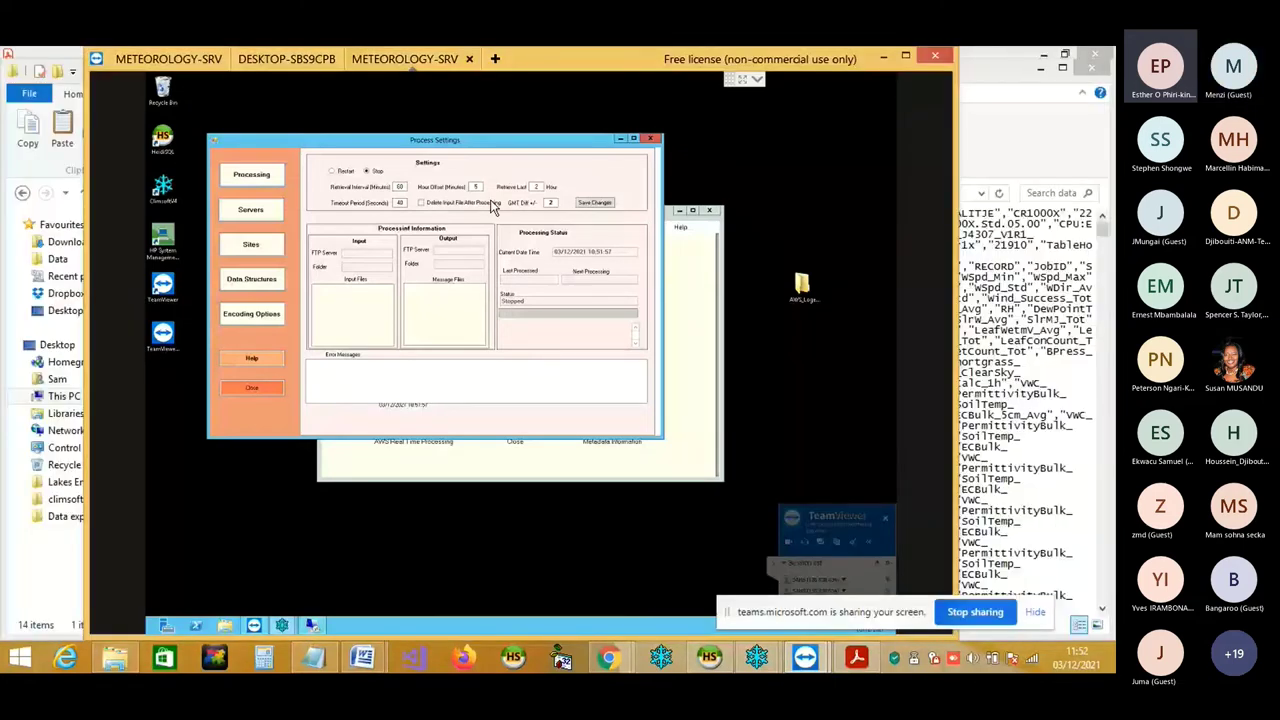
left_click(252, 245)
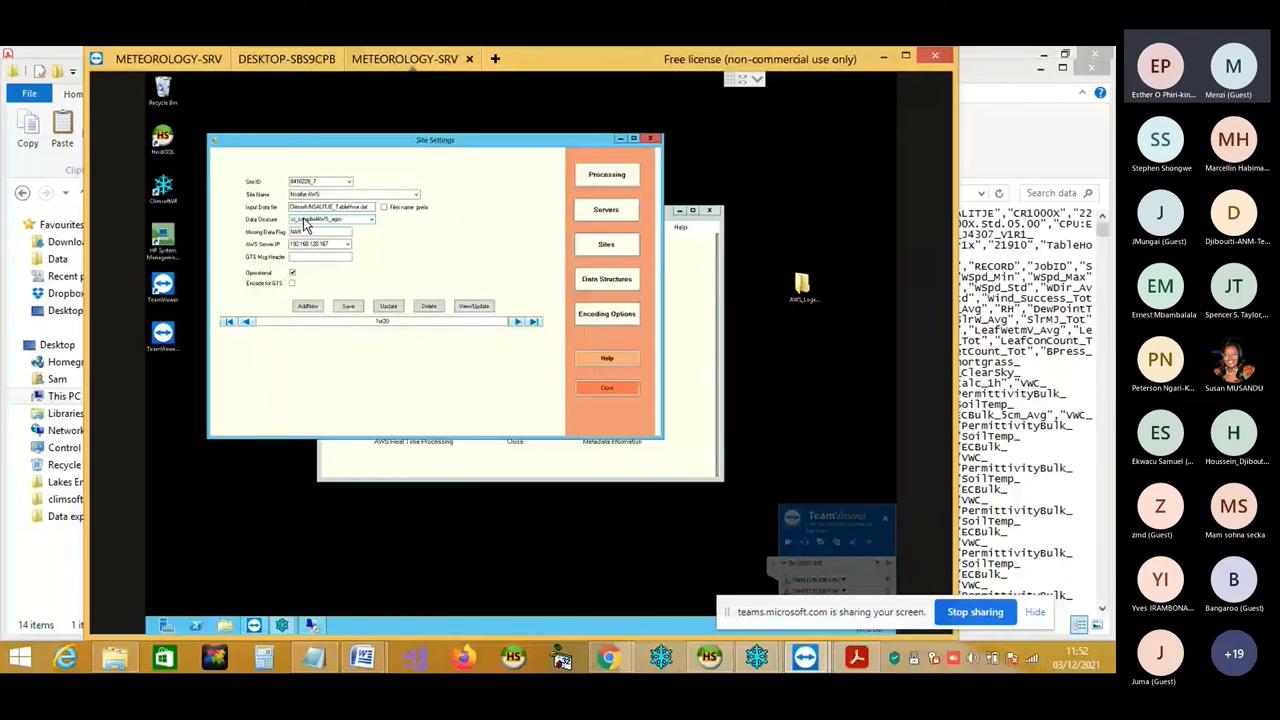
mouse_move(137, 597)
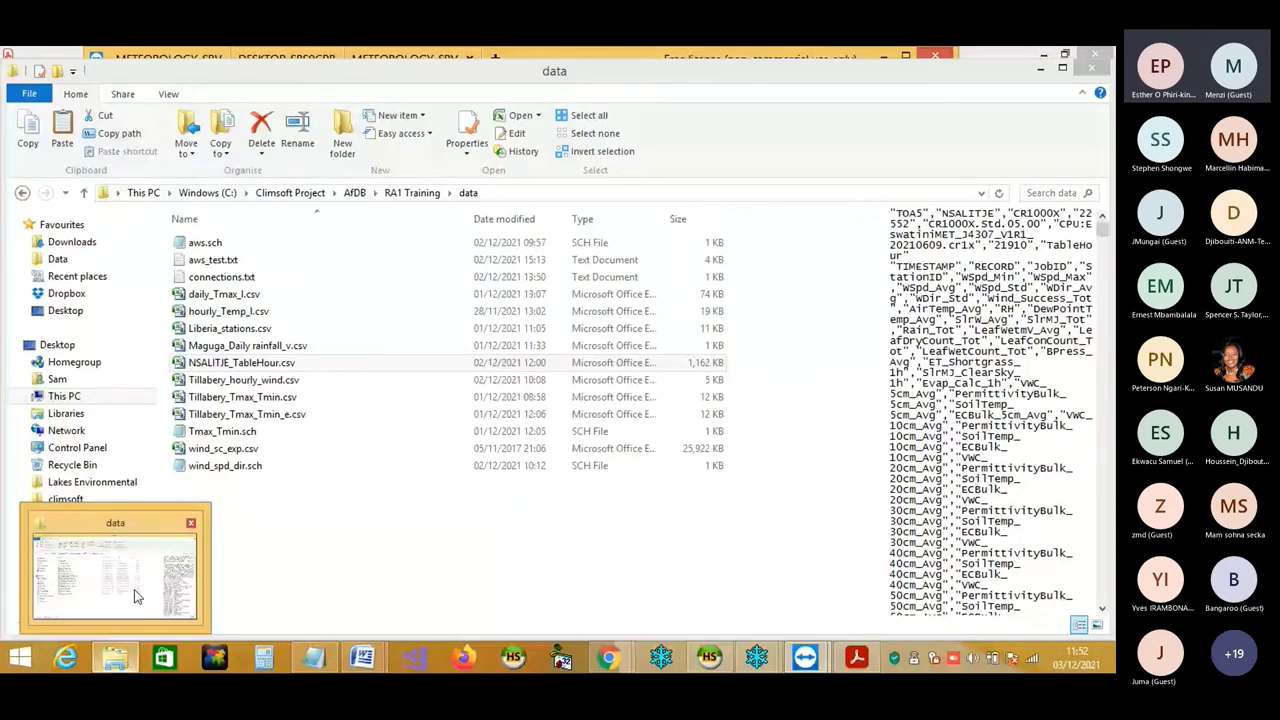
left_click(137, 597)
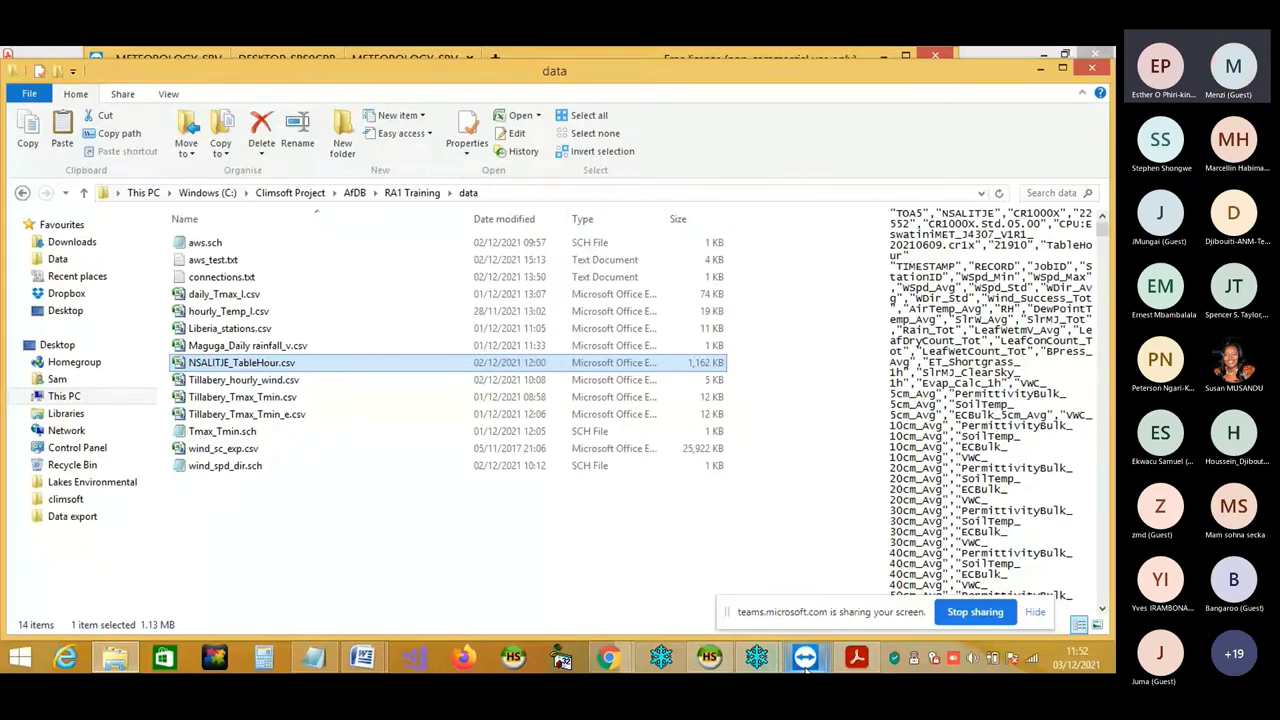
mouse_move(806, 664)
mouse_move(852, 596)
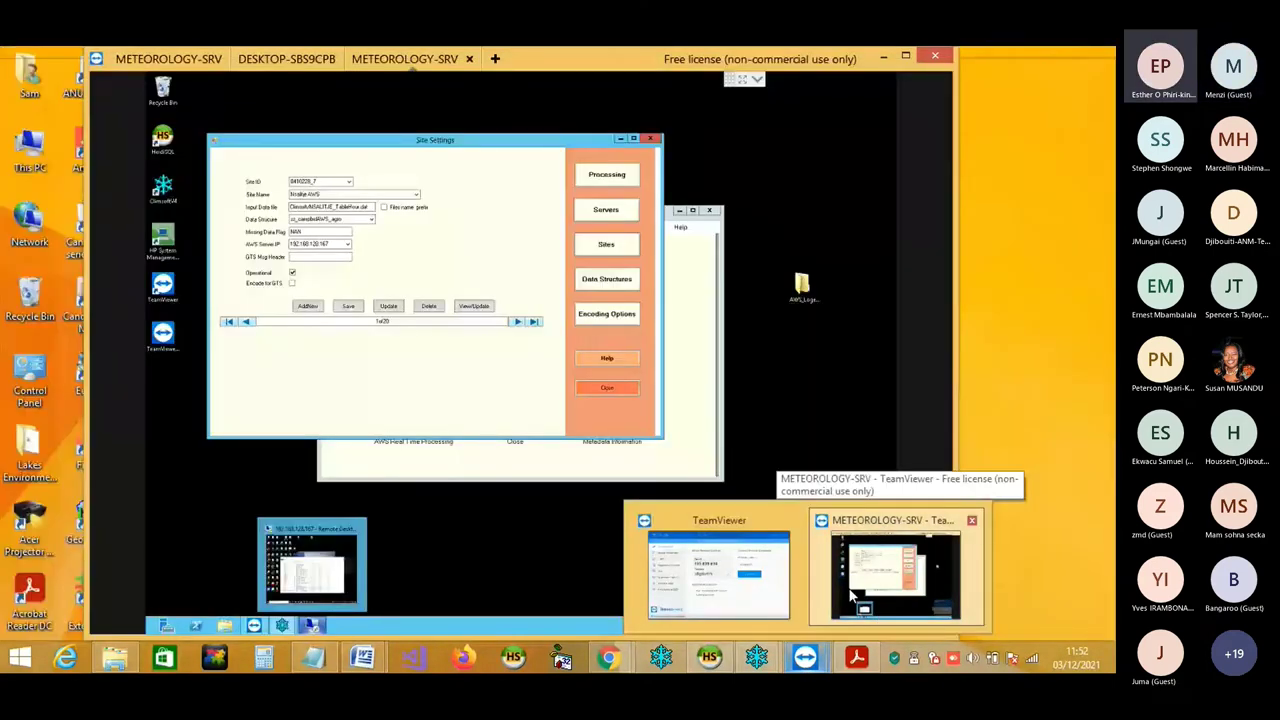
left_click(852, 596)
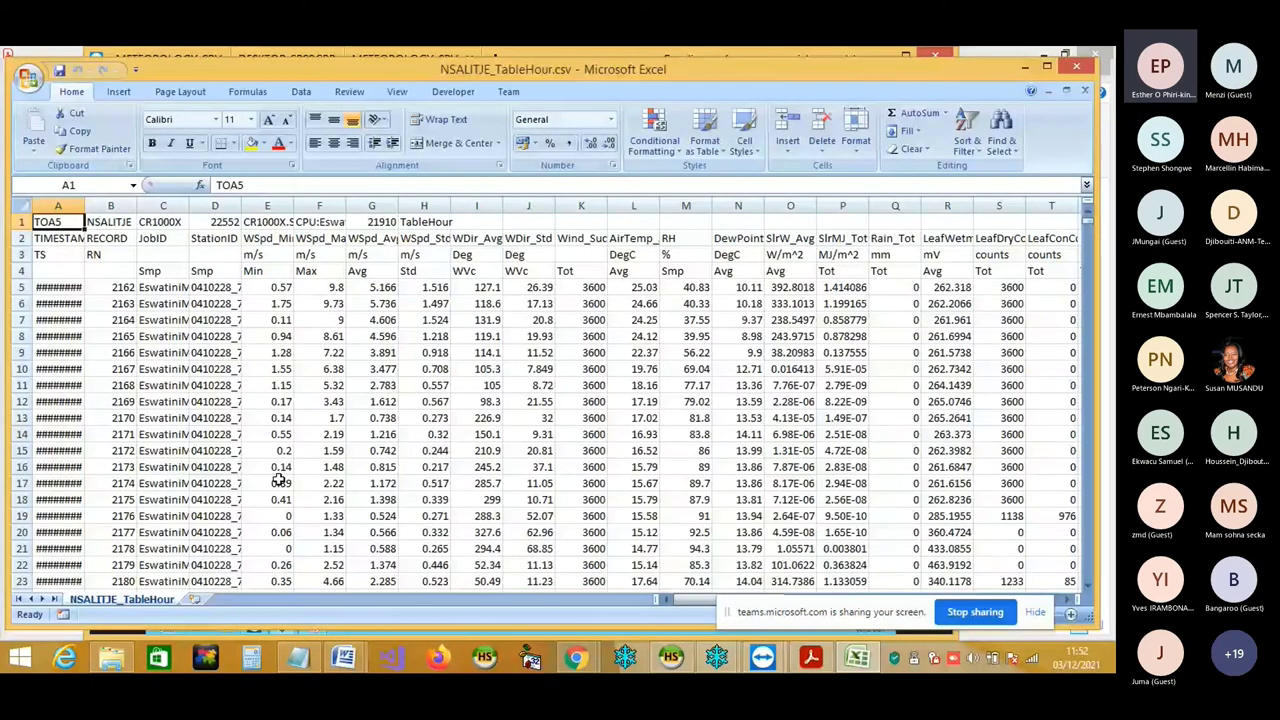
Auto-fit the CSV's columns in Excel and insert a blank row 1 above the data.
mouse_move(58, 205)
left_mouse_down()
mouse_move(567, 205)
mouse_move(640, 222)
mouse_move(998, 232)
mouse_move(1023, 205)
left_mouse_up()
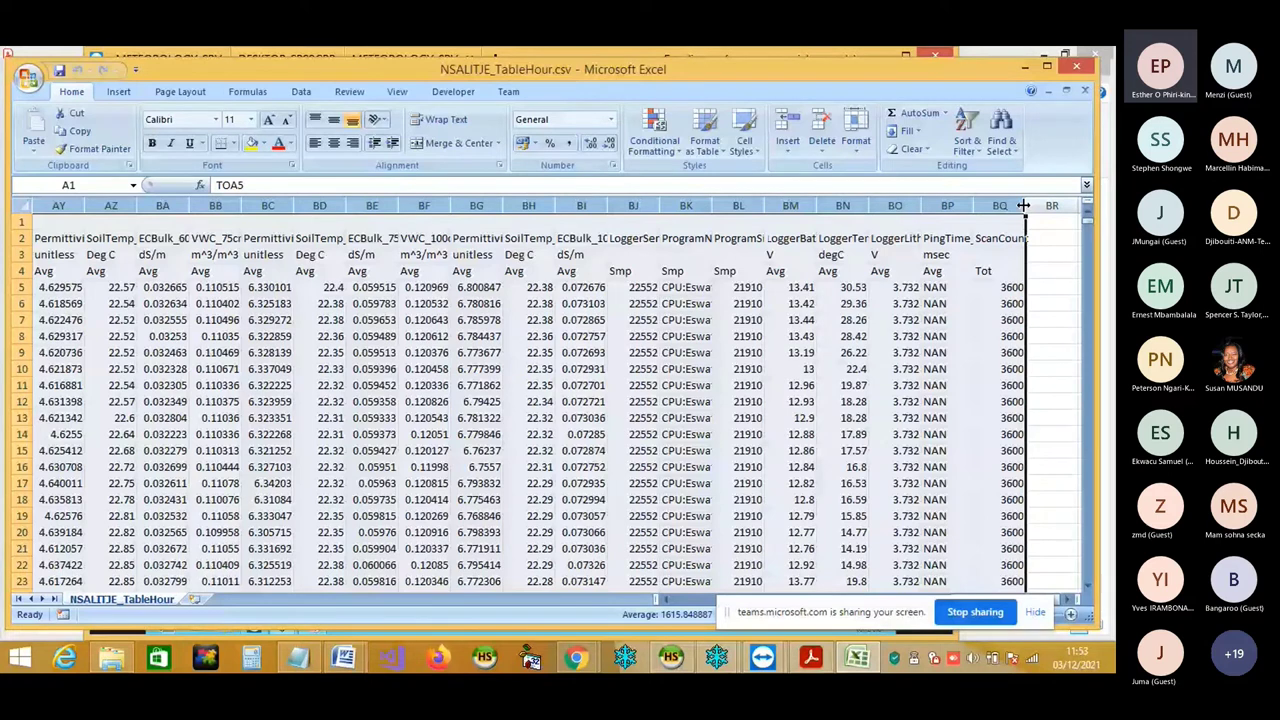
double_click(1023, 205)
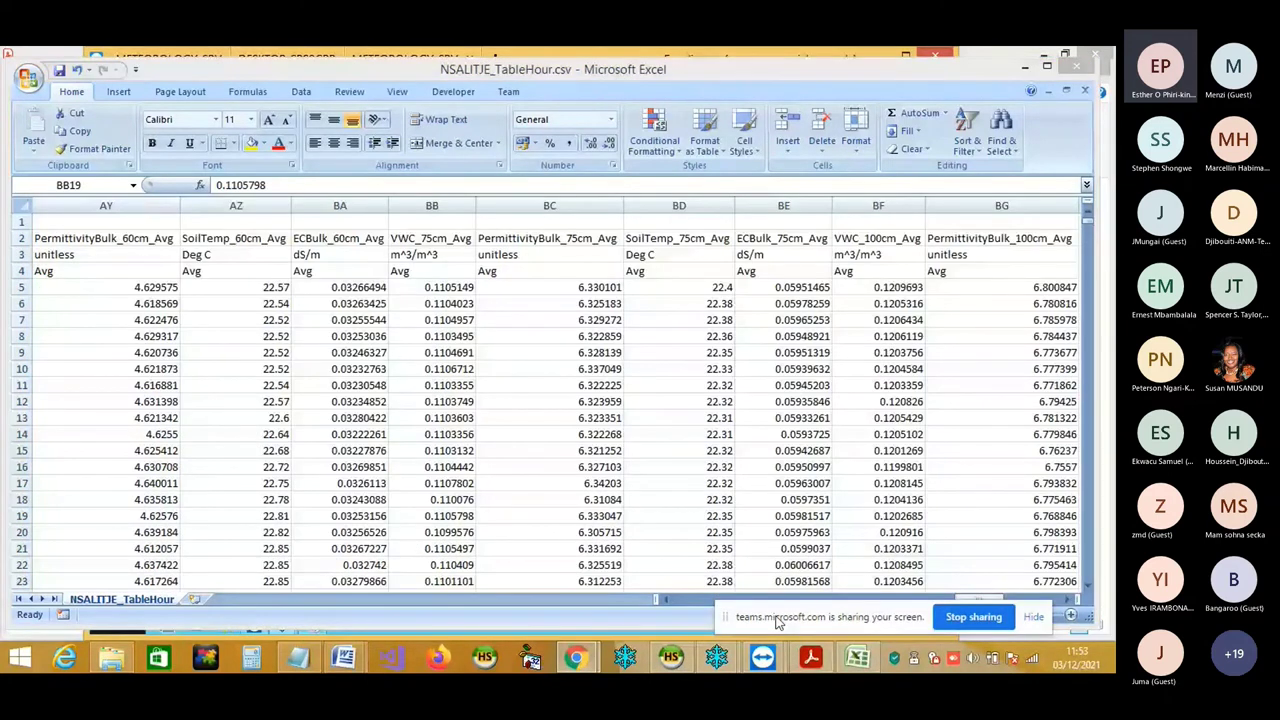
left_click(687, 596)
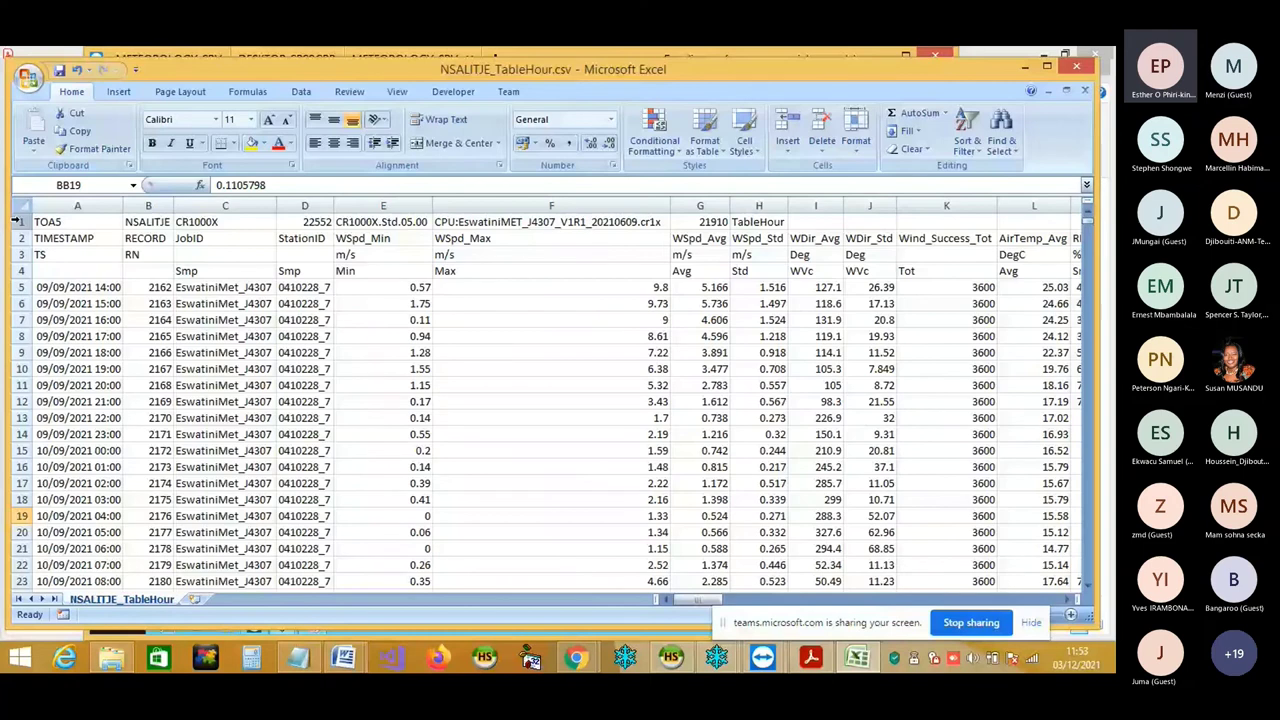
left_click(17, 220)
key("ctrl+shift+plus")
left_click(79, 220)
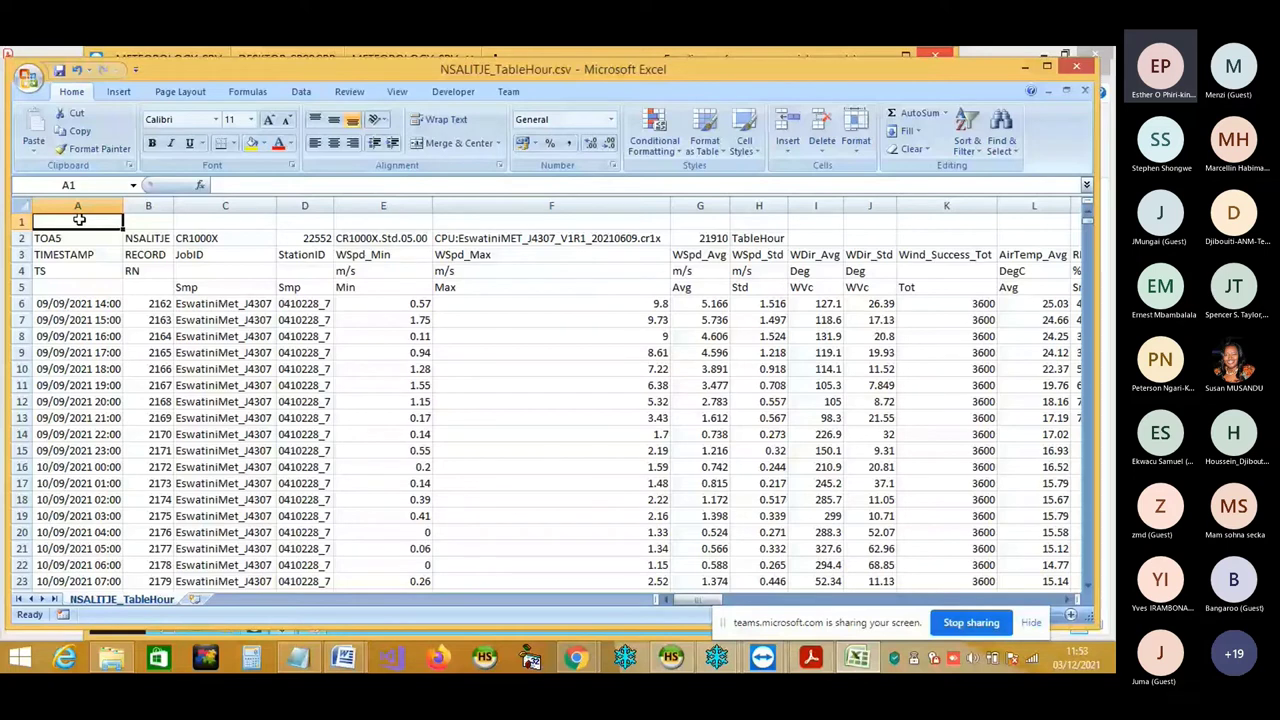
Number row 1 from 1 to 69 across columns A through BQ.
type("1")
key("Tab")
type("2")
left_click(221, 226)
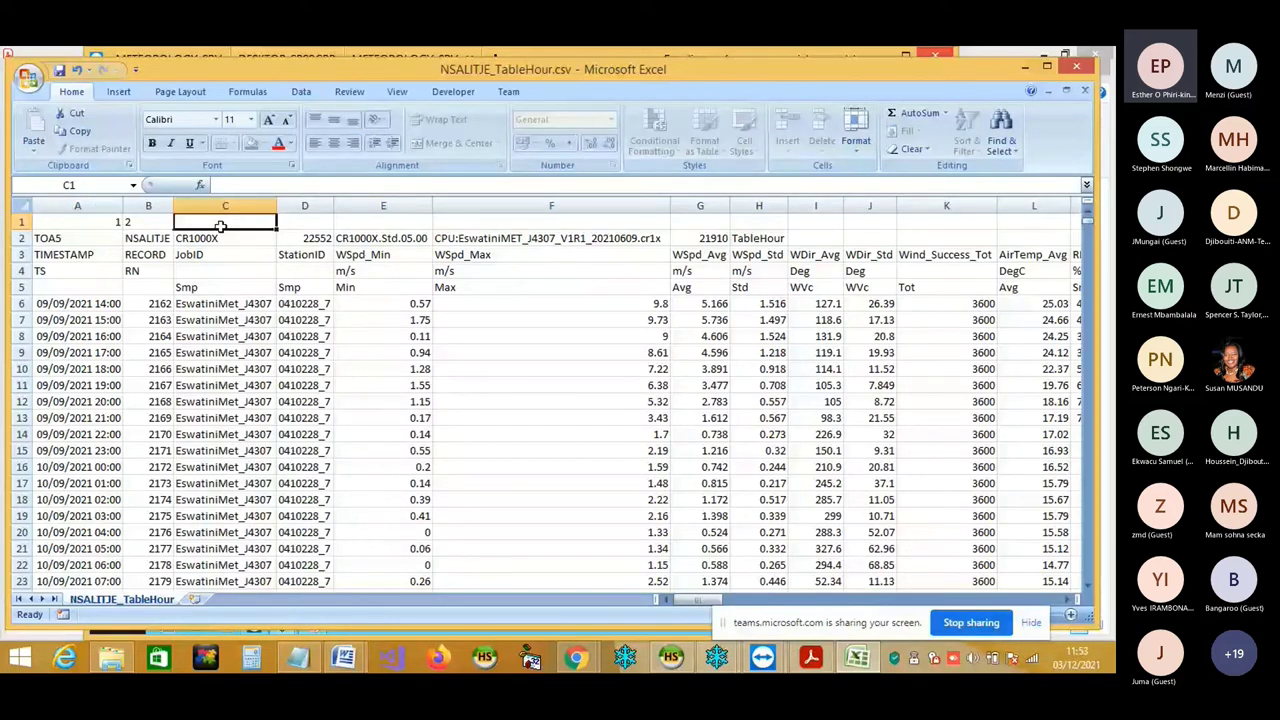
left_click_drag(77, 221, 148, 221)
left_click_drag(173, 229, 1085, 268)
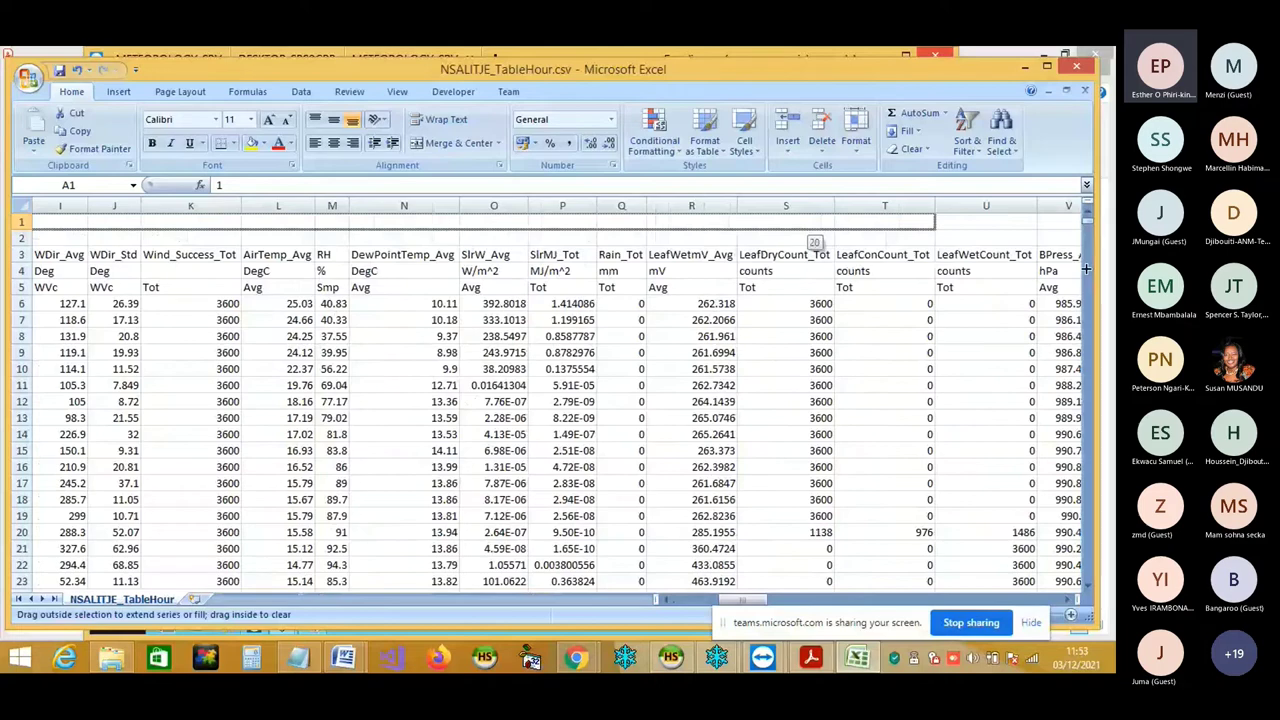
left_click_drag(1085, 268, 1108, 265)
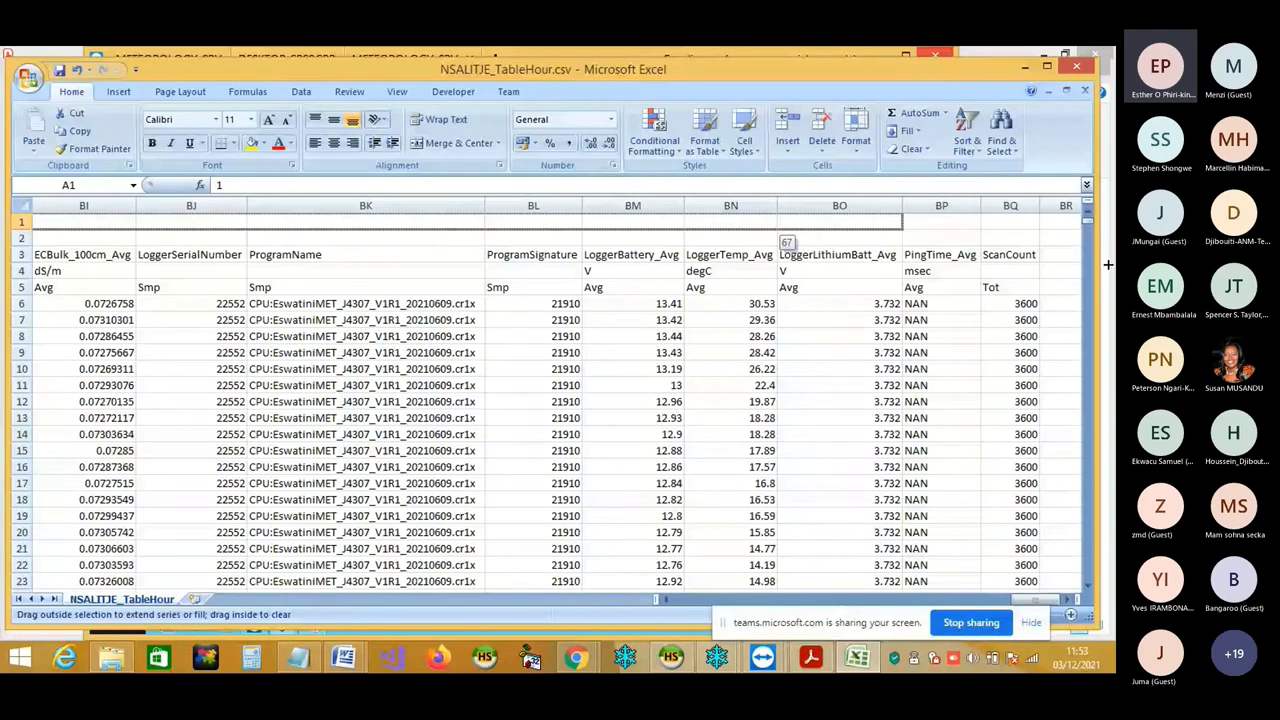
left_click_drag(1108, 265, 1108, 265)
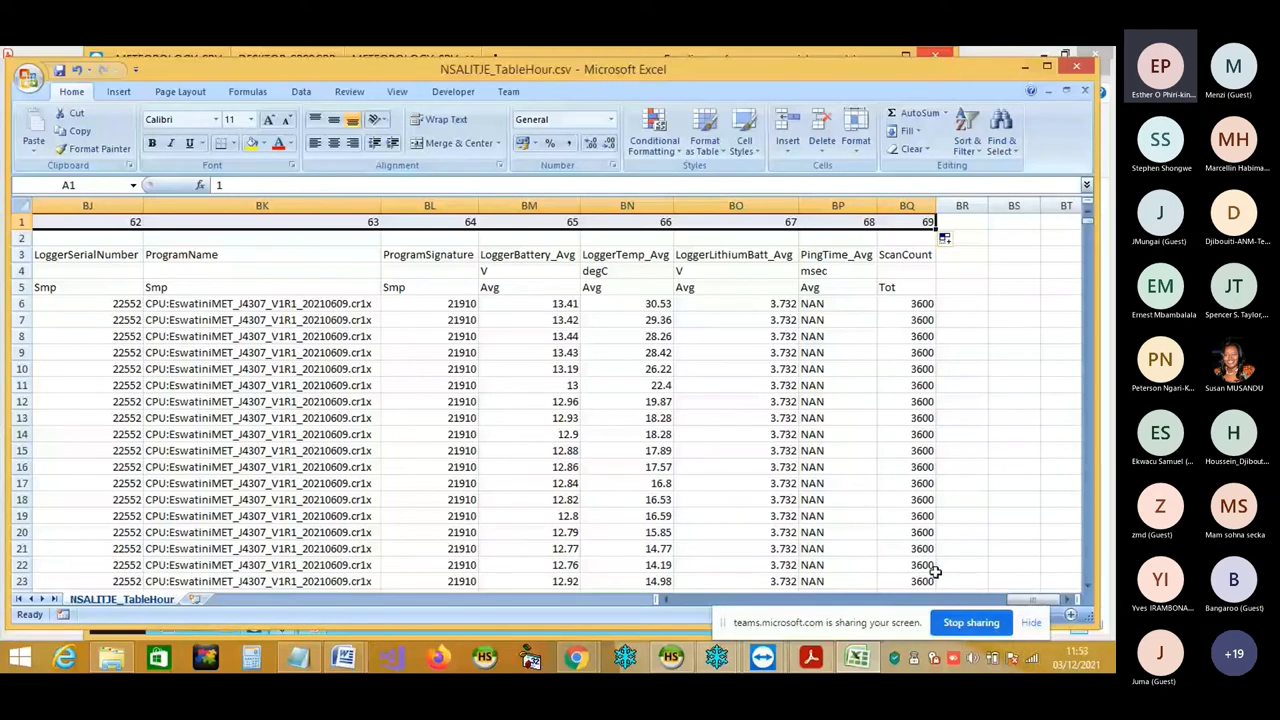
left_click_drag(1015, 599, 685, 607)
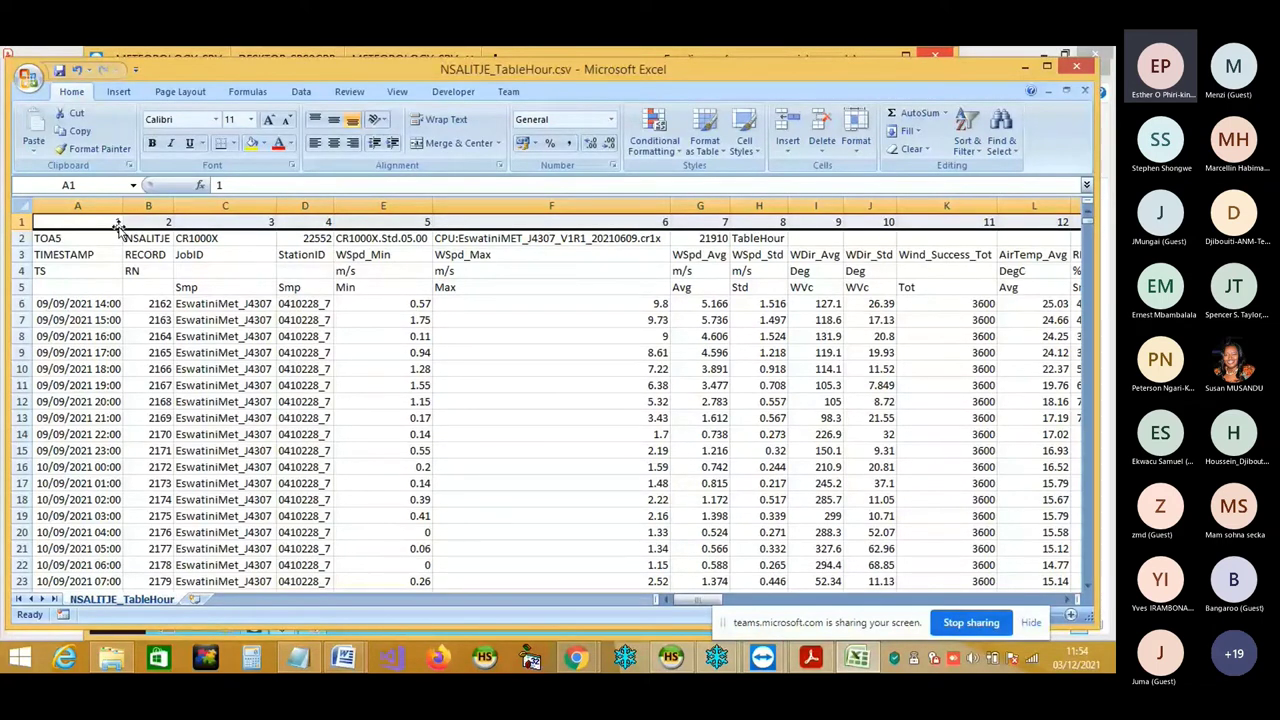
mouse_move(763, 662)
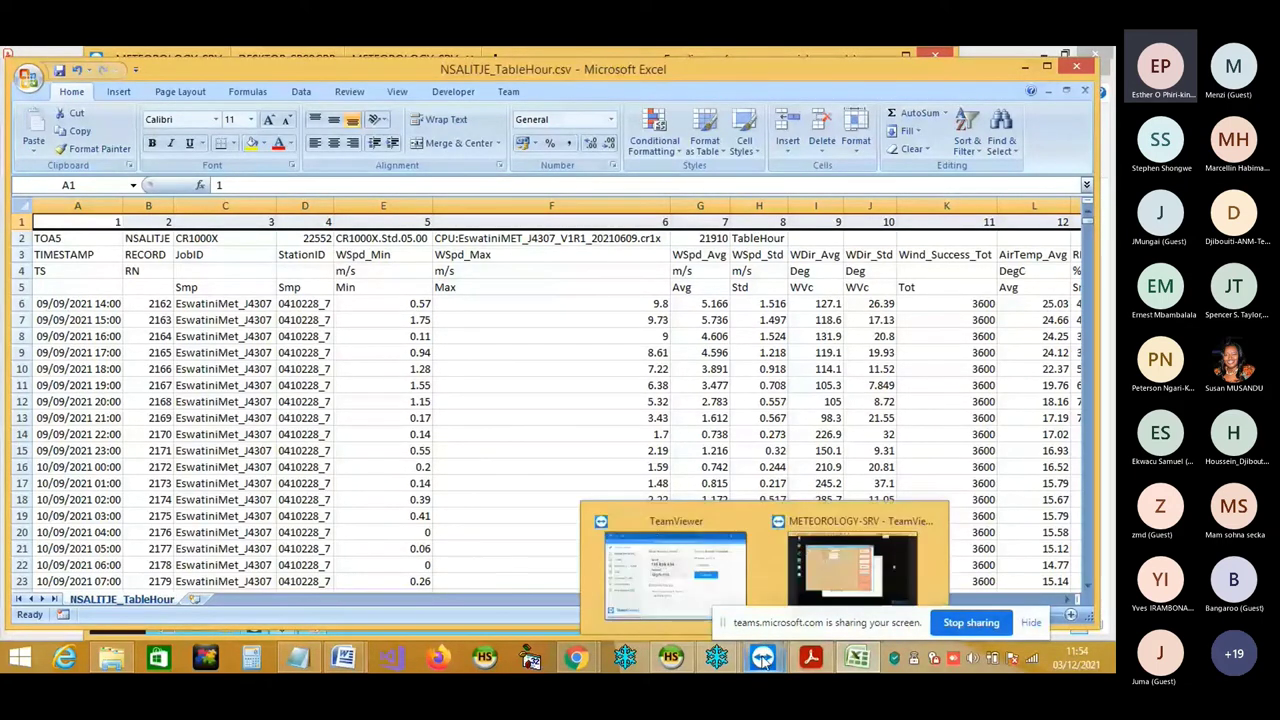
Load an existing data structure's elements on the remote server, then return to Teams.
left_click(850, 565)
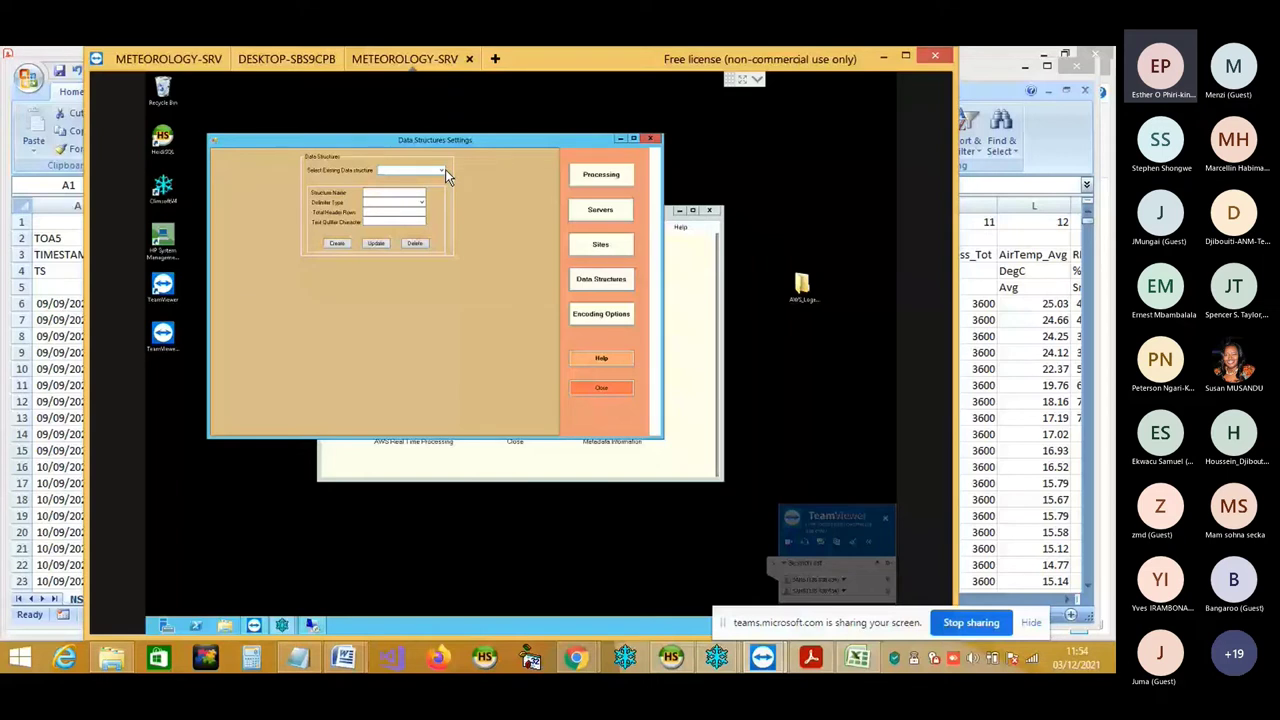
left_click(441, 171)
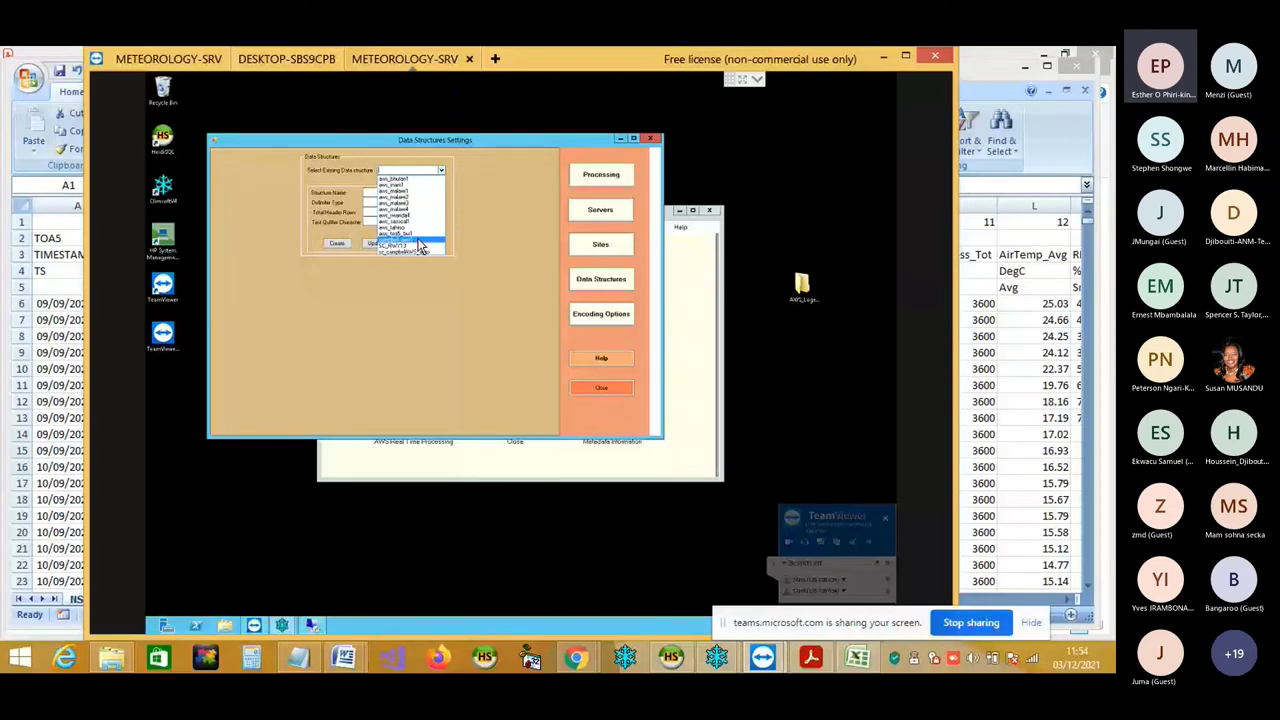
left_click(420, 246)
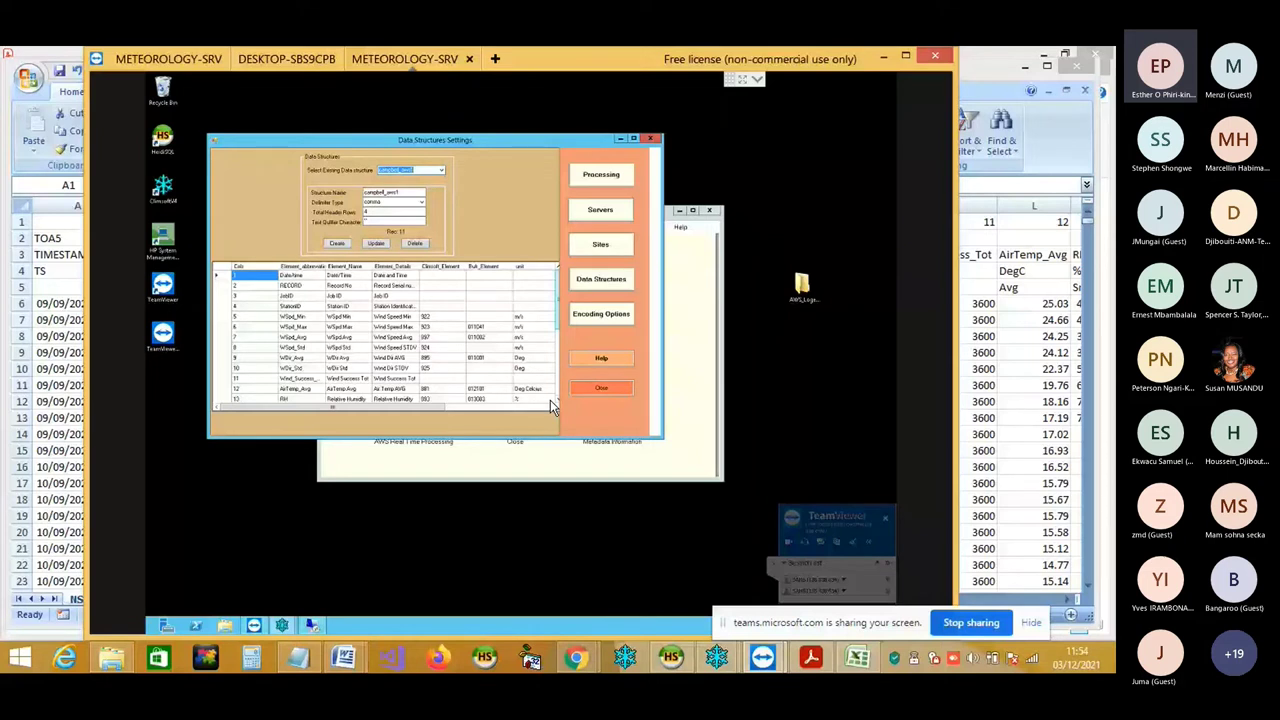
scroll(550, 400, "down", 5)
left_click(442, 170)
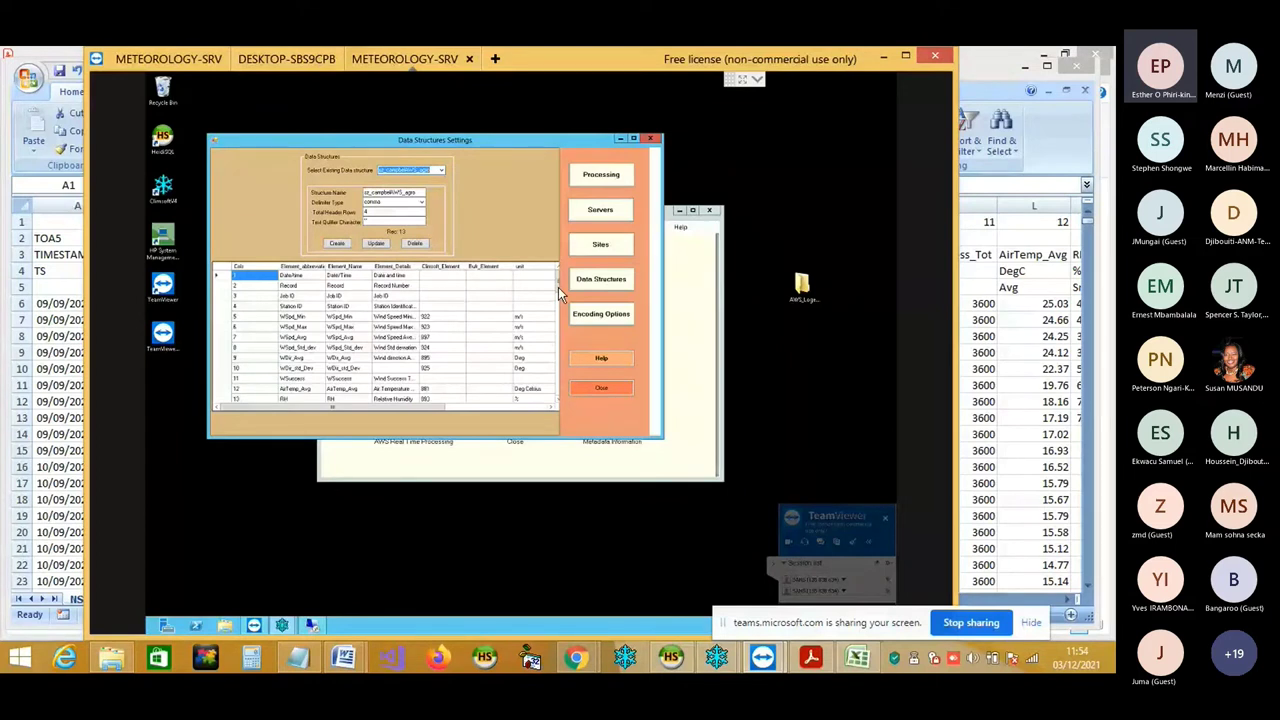
left_click_drag(558, 287, 558, 403)
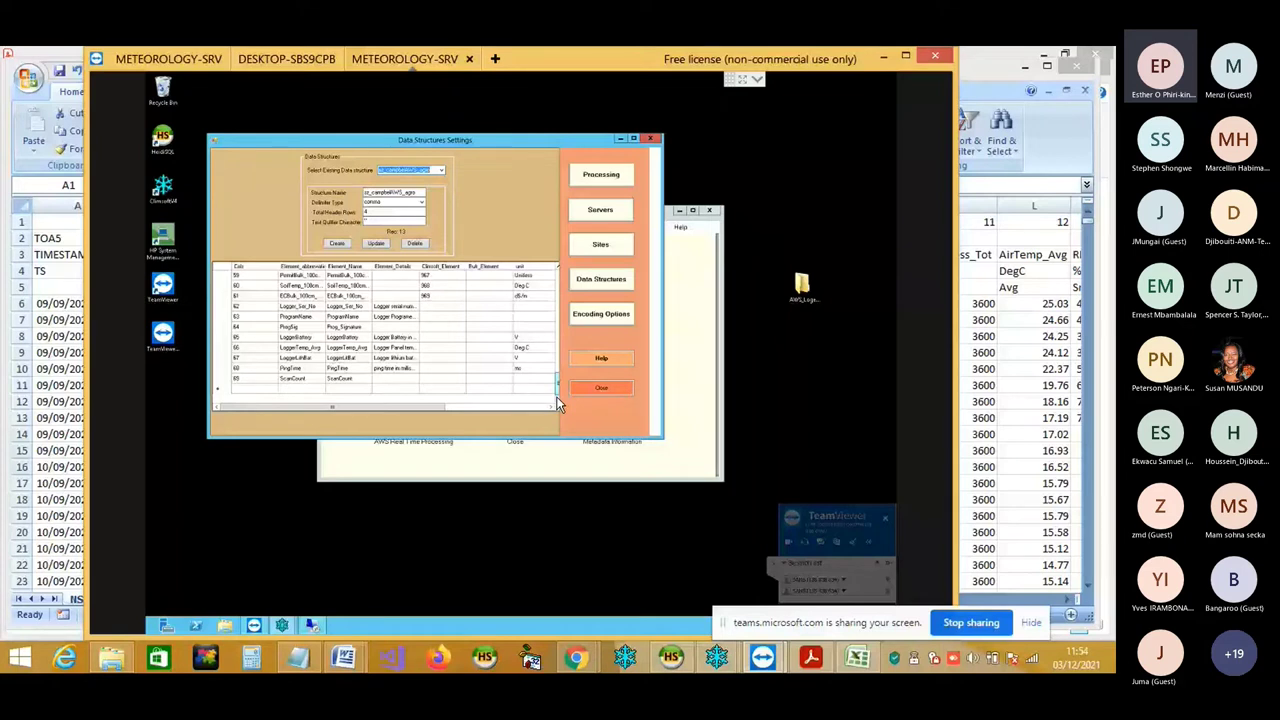
left_click_drag(558, 403, 562, 362)
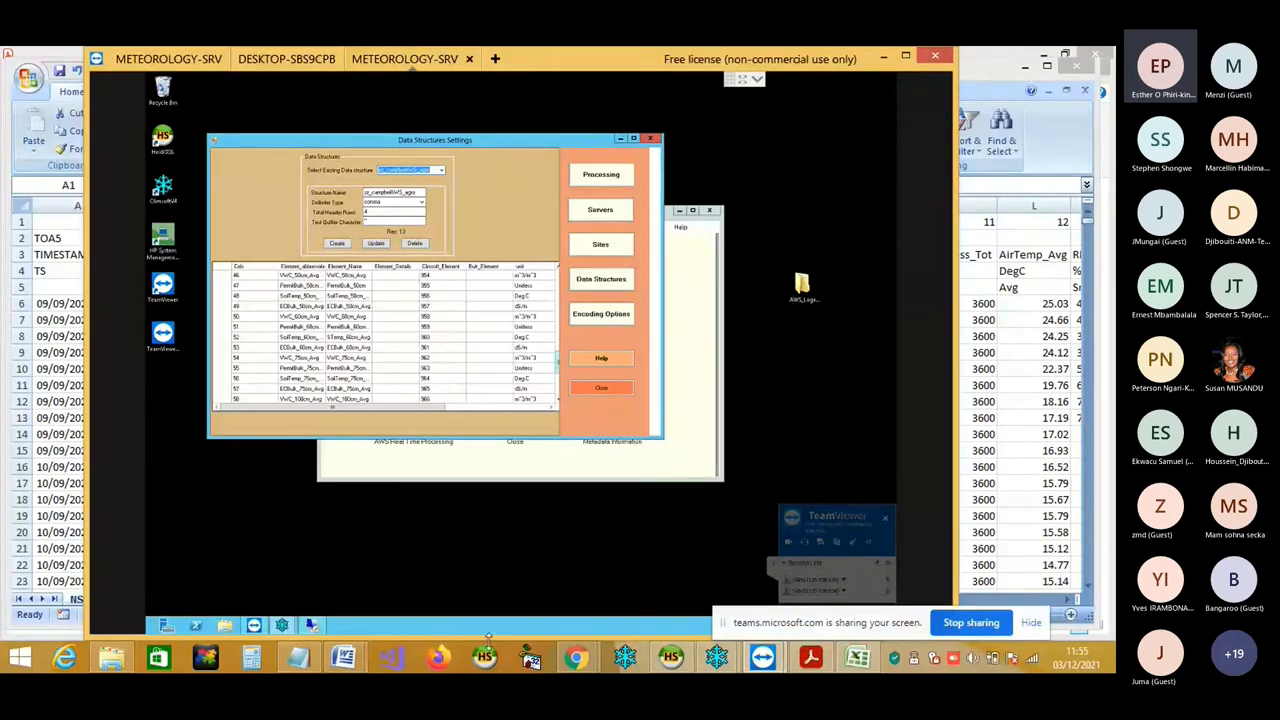
key("alt+Tab")
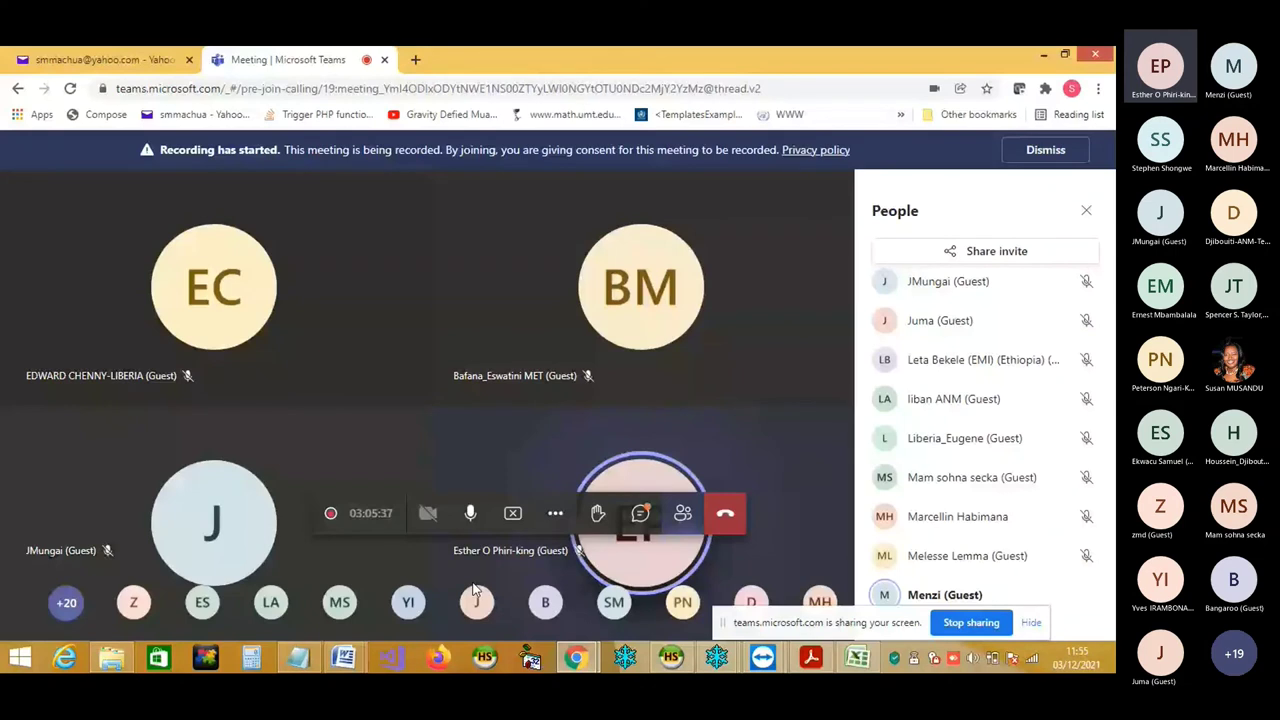
left_click(642, 513)
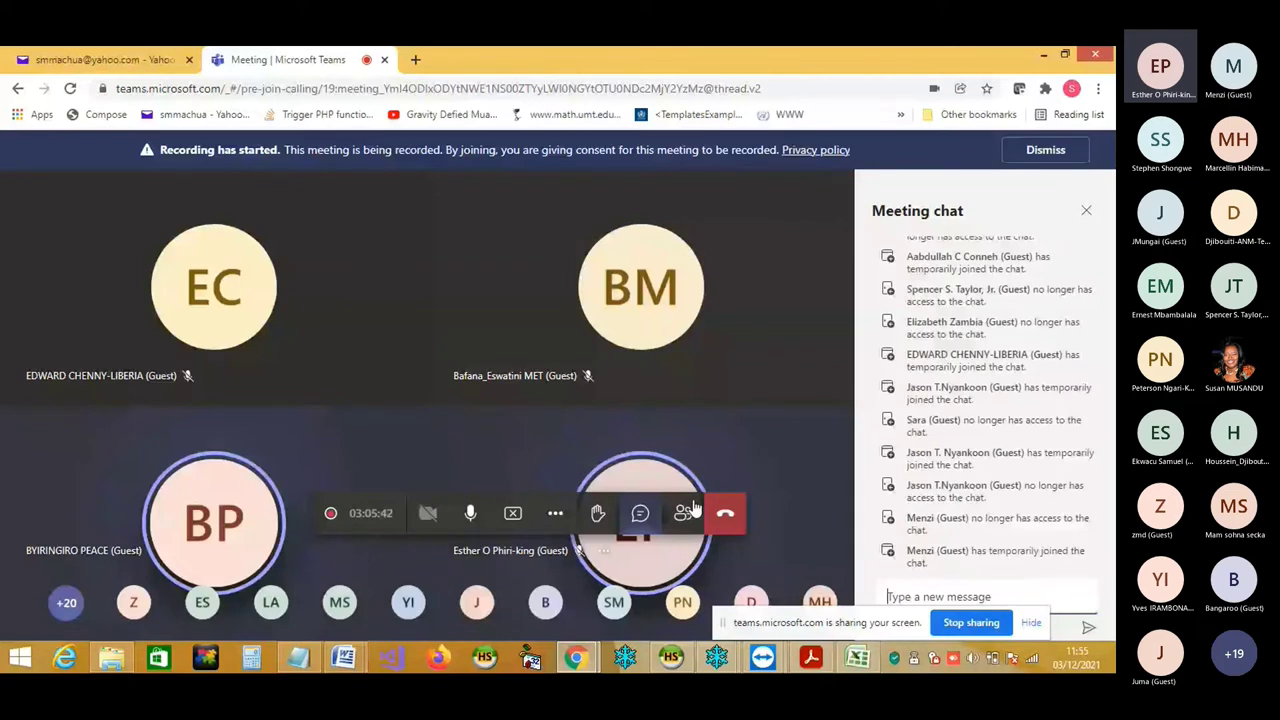
left_click(686, 512)
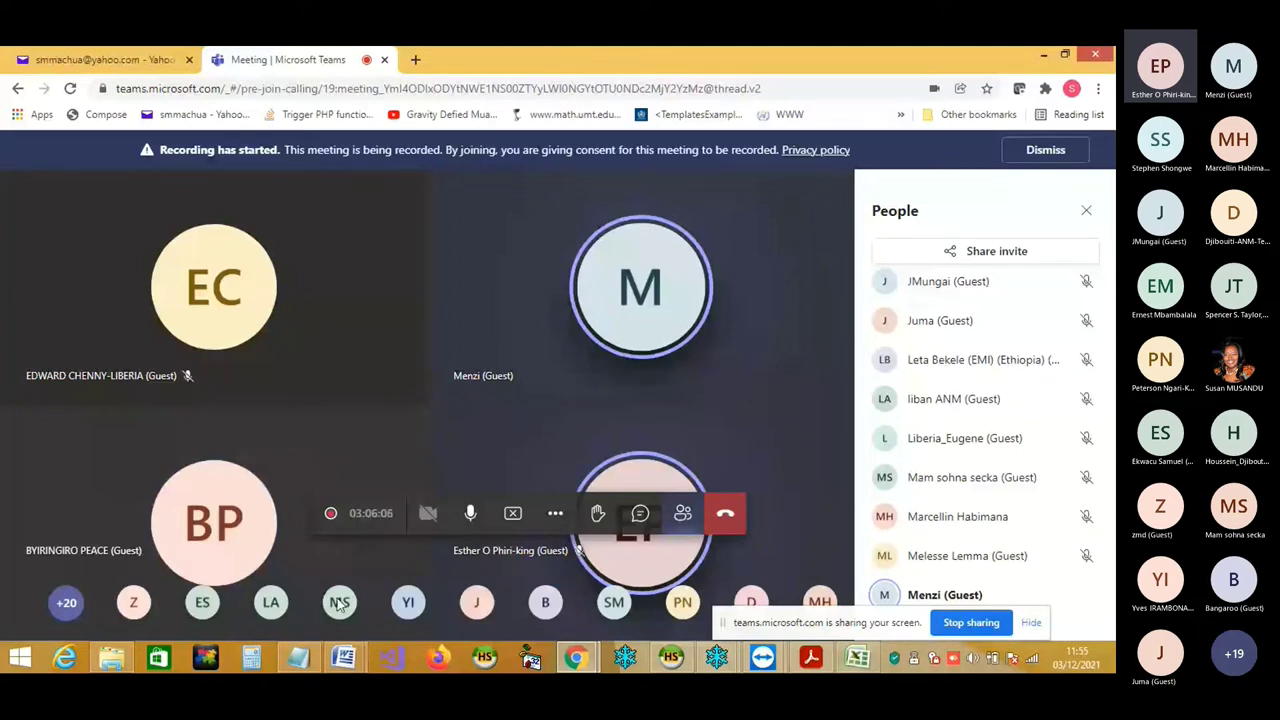
left_click(848, 656)
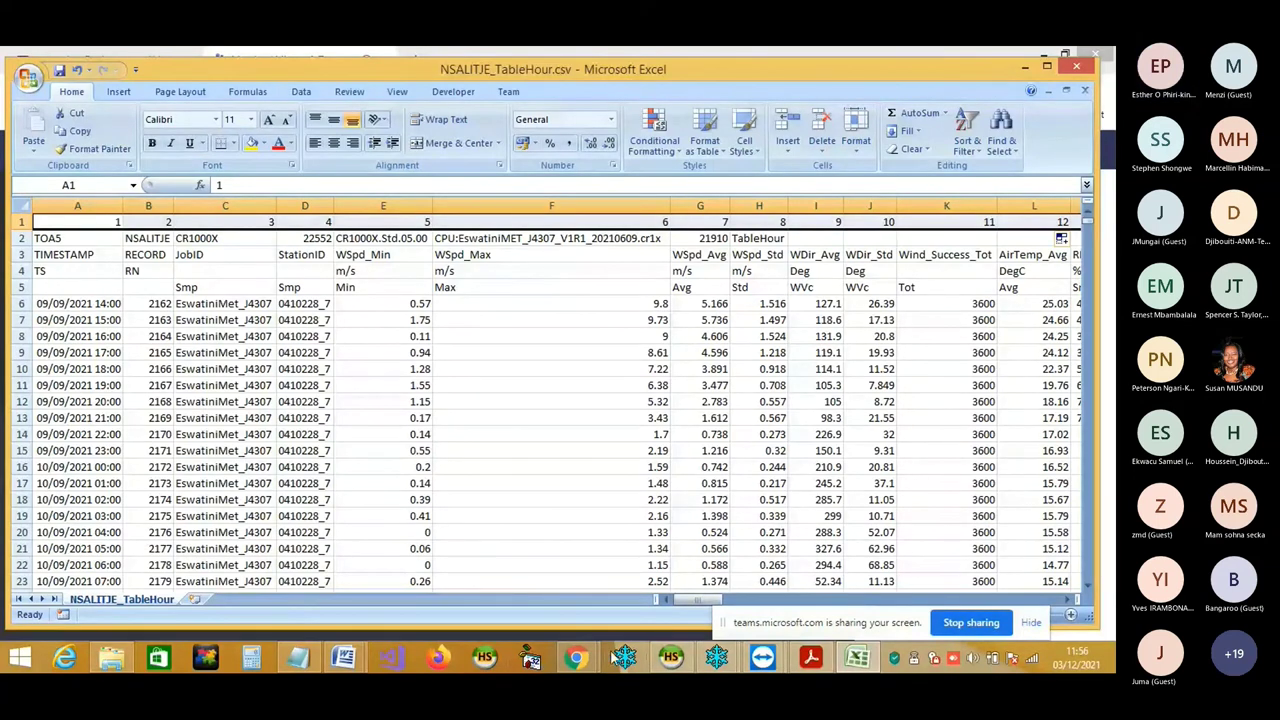
left_click(576, 657)
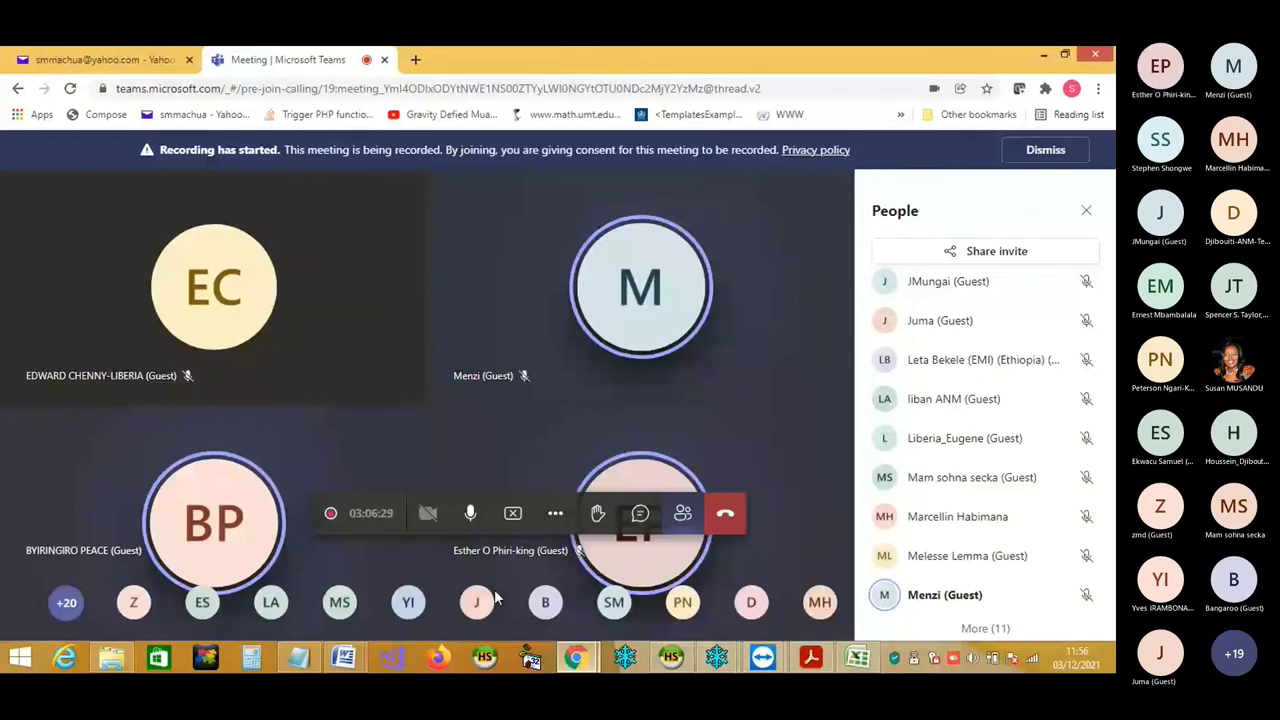
scroll(1100, 320, "up", 5)
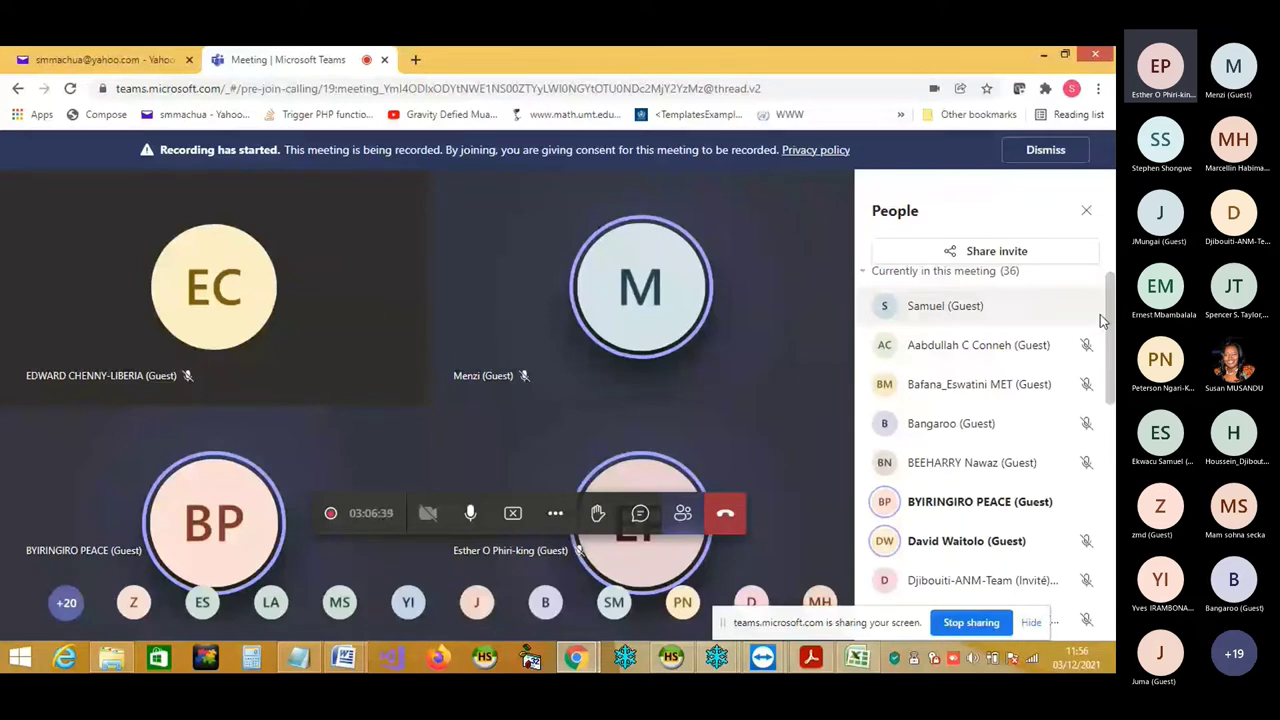
scroll(1100, 320, "up", 1)
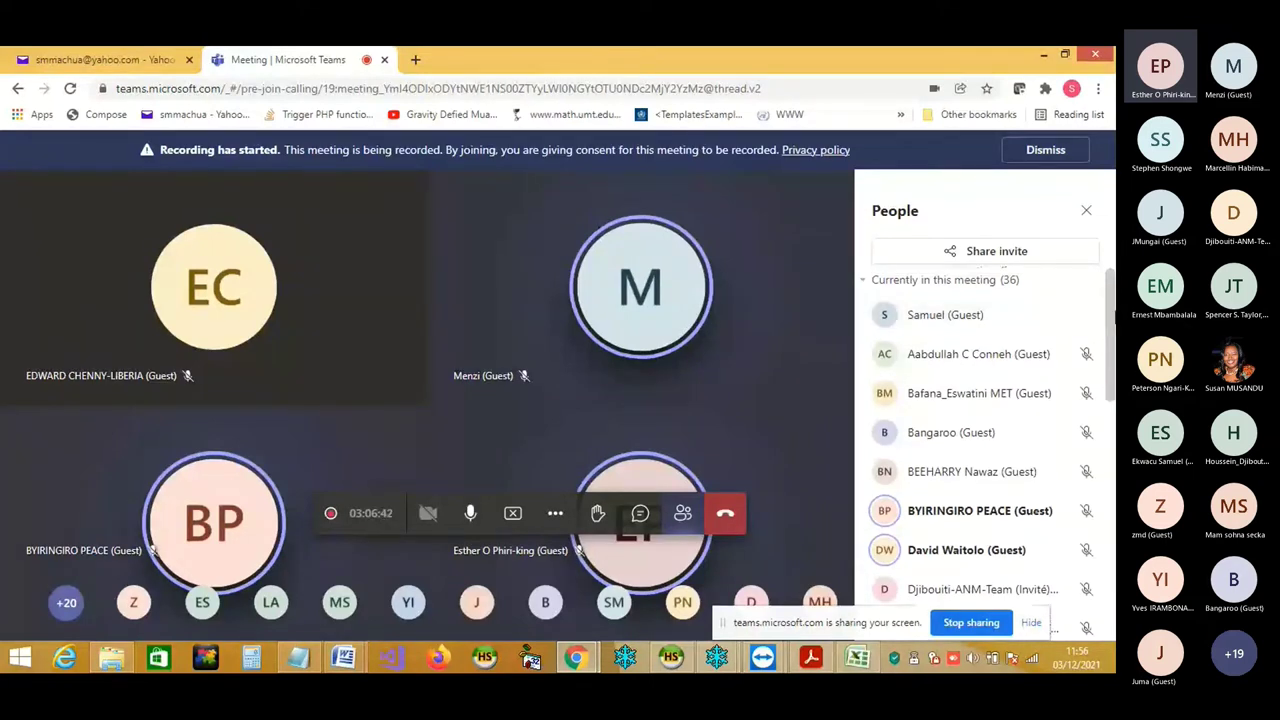
scroll(985, 440, "down", 3)
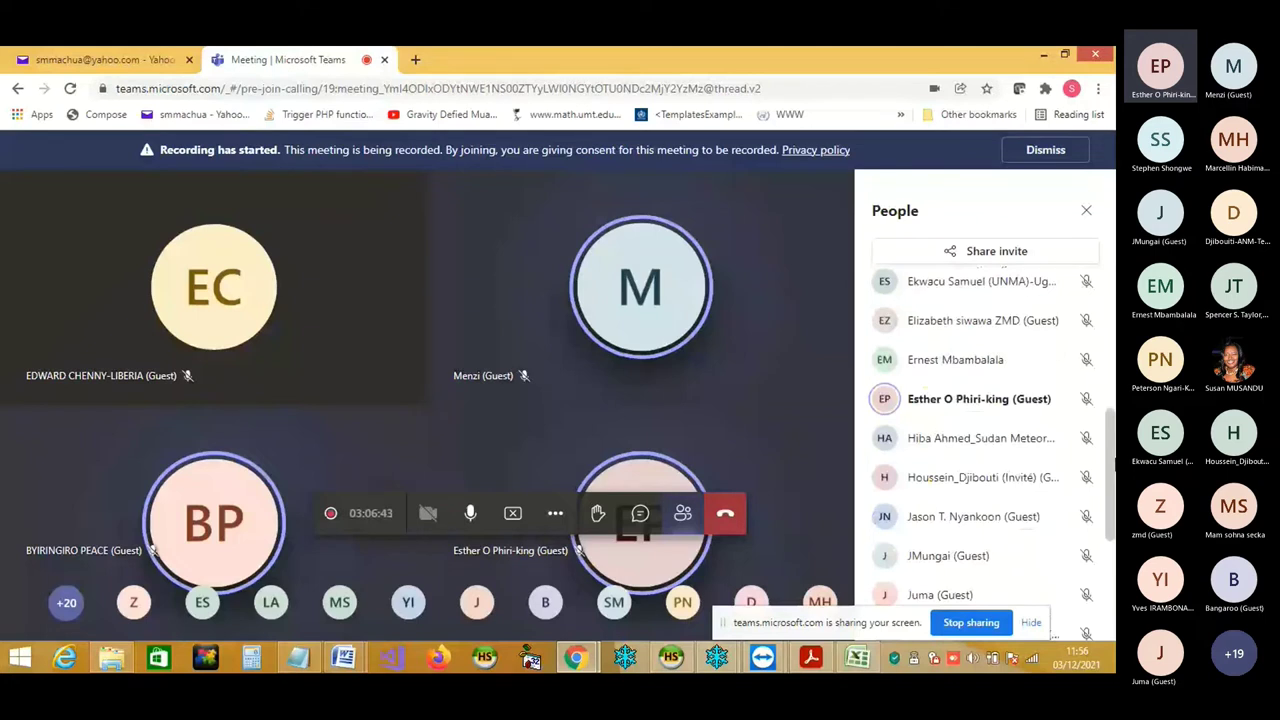
scroll(985, 440, "down", 3)
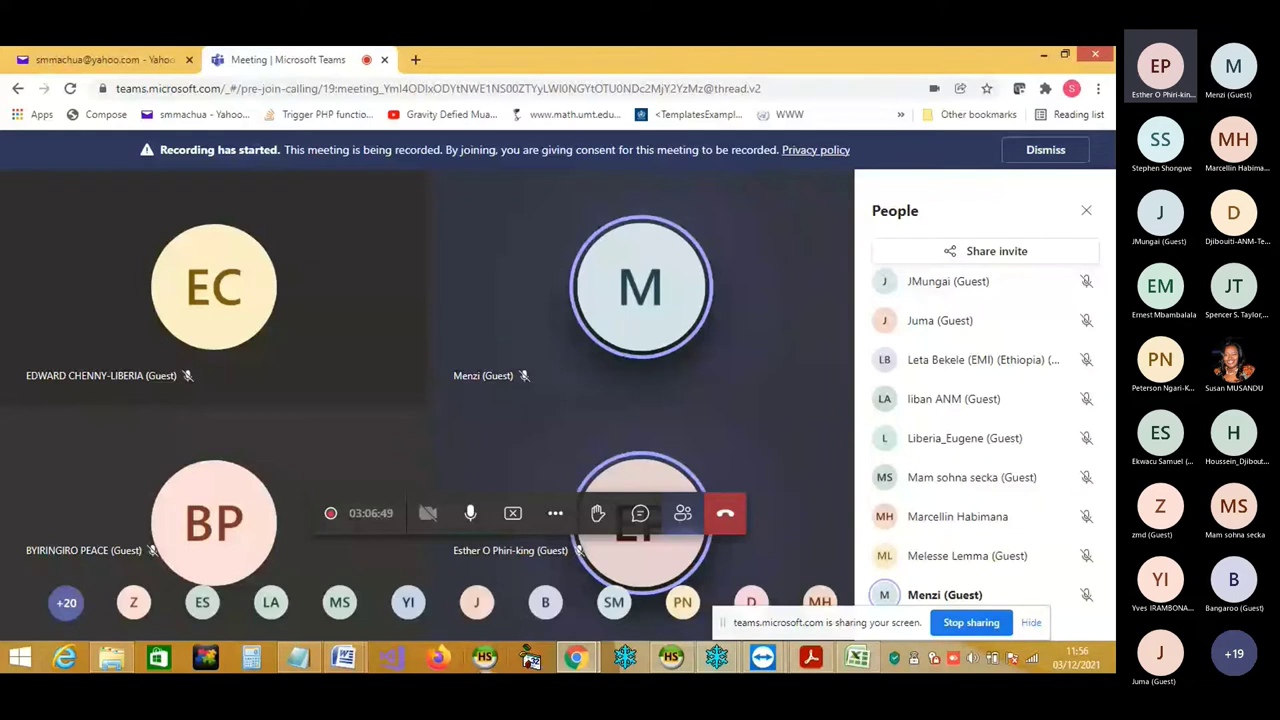
mouse_move(762, 657)
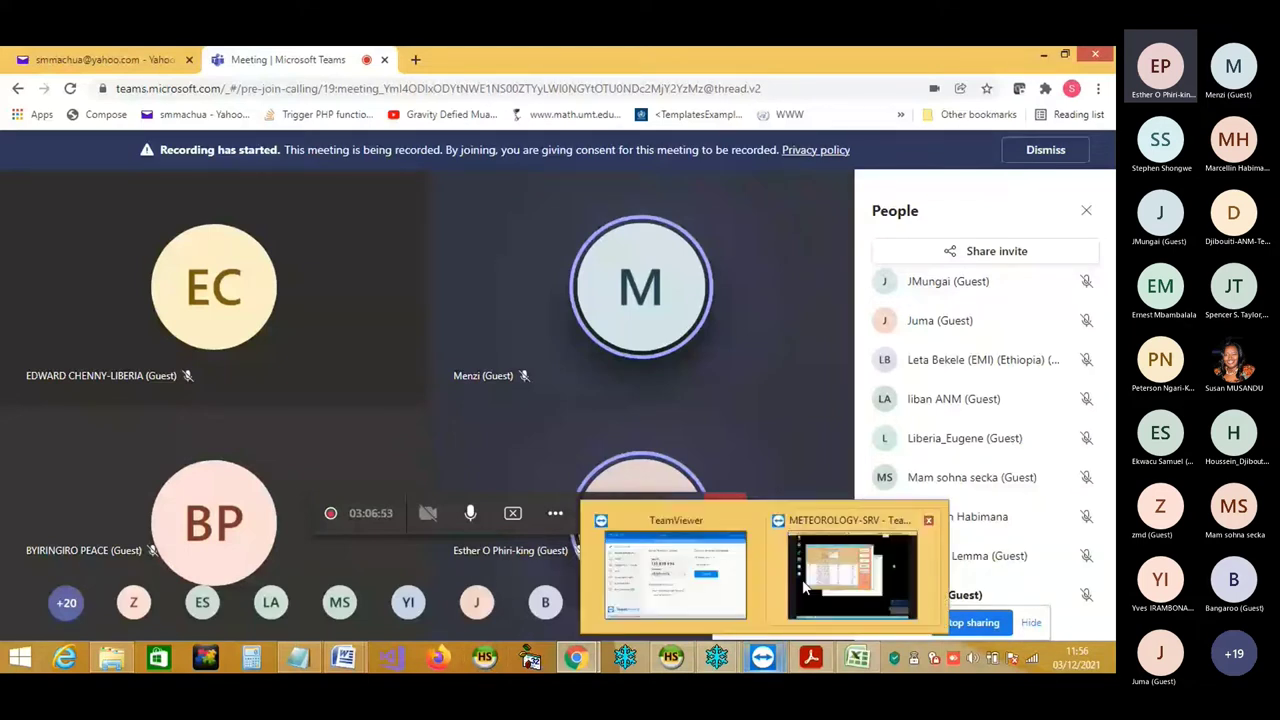
Load the cz_campbellAWS_agro data structure remotely, then switch to the NSALITJE_TableHour.csv workbook.
left_click(803, 588)
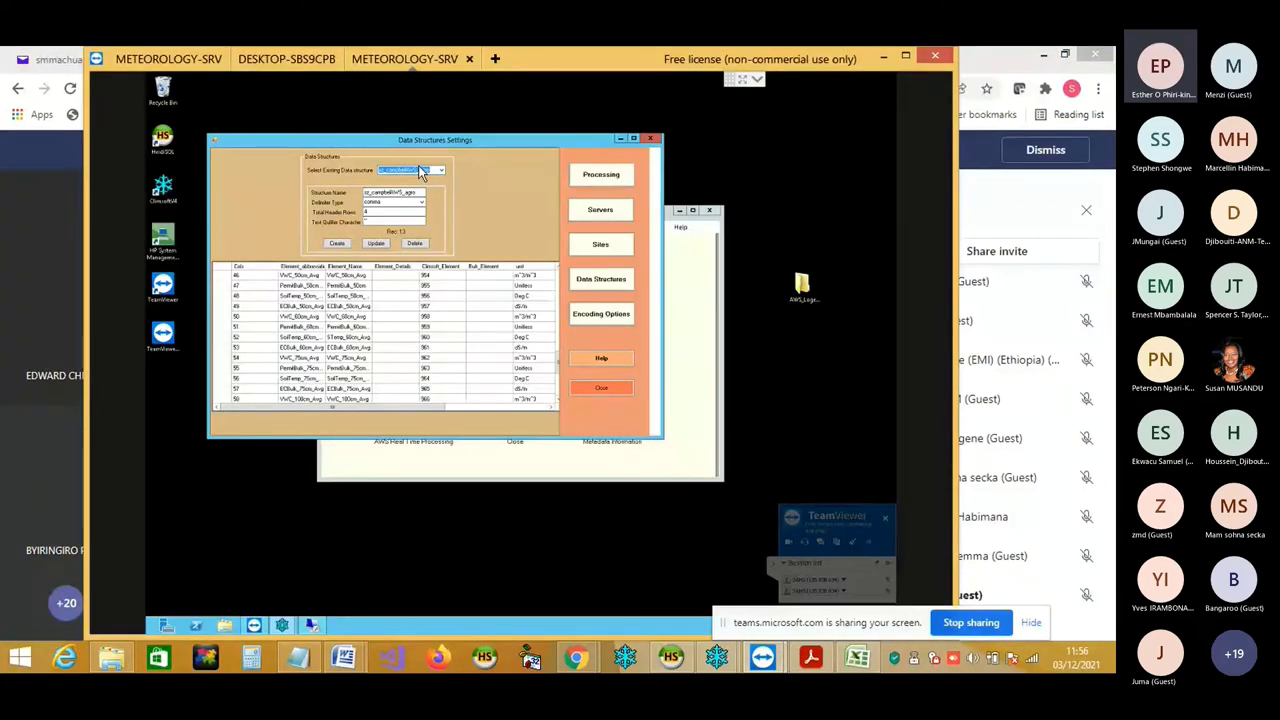
left_click(443, 172)
left_click(443, 173)
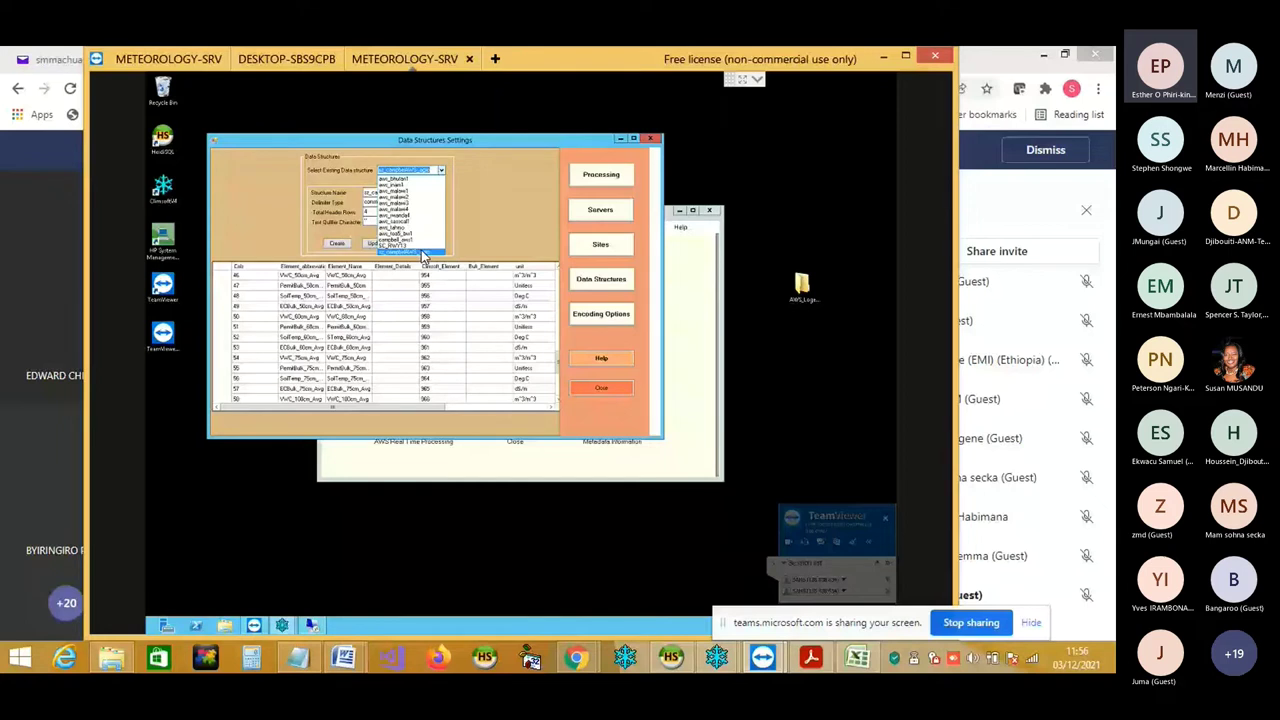
left_click(422, 253)
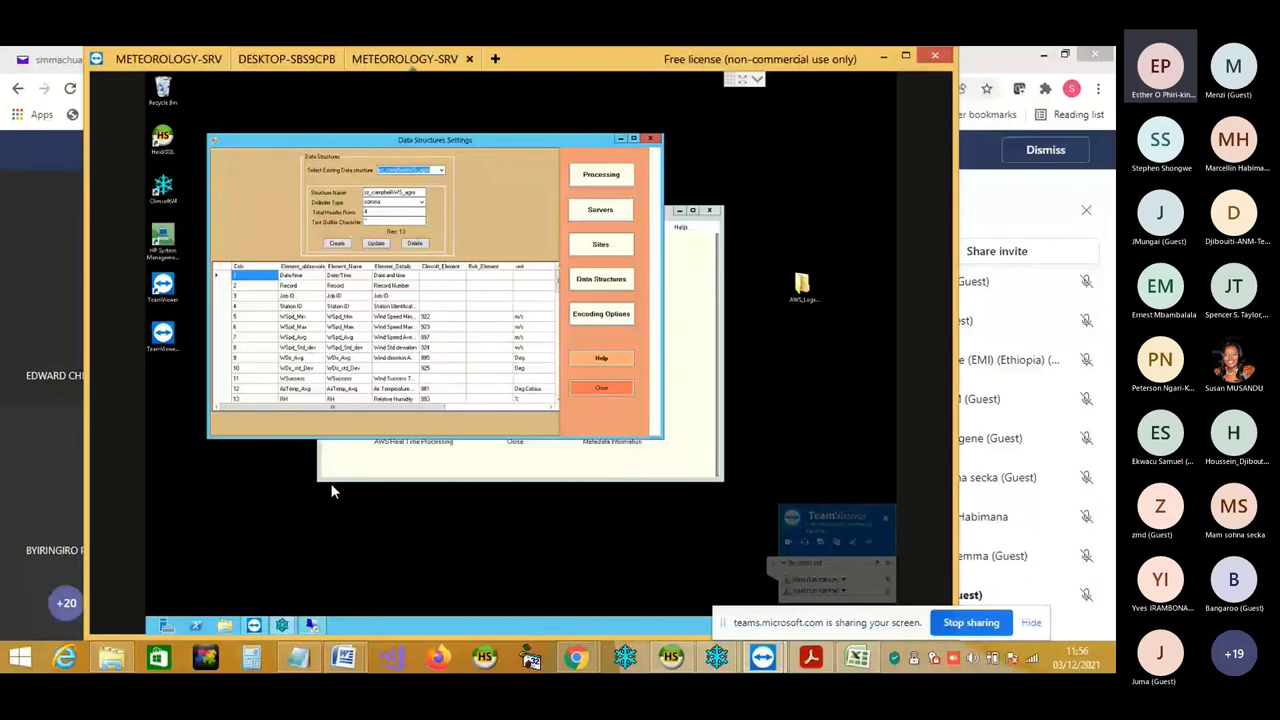
key("alt+Tab")
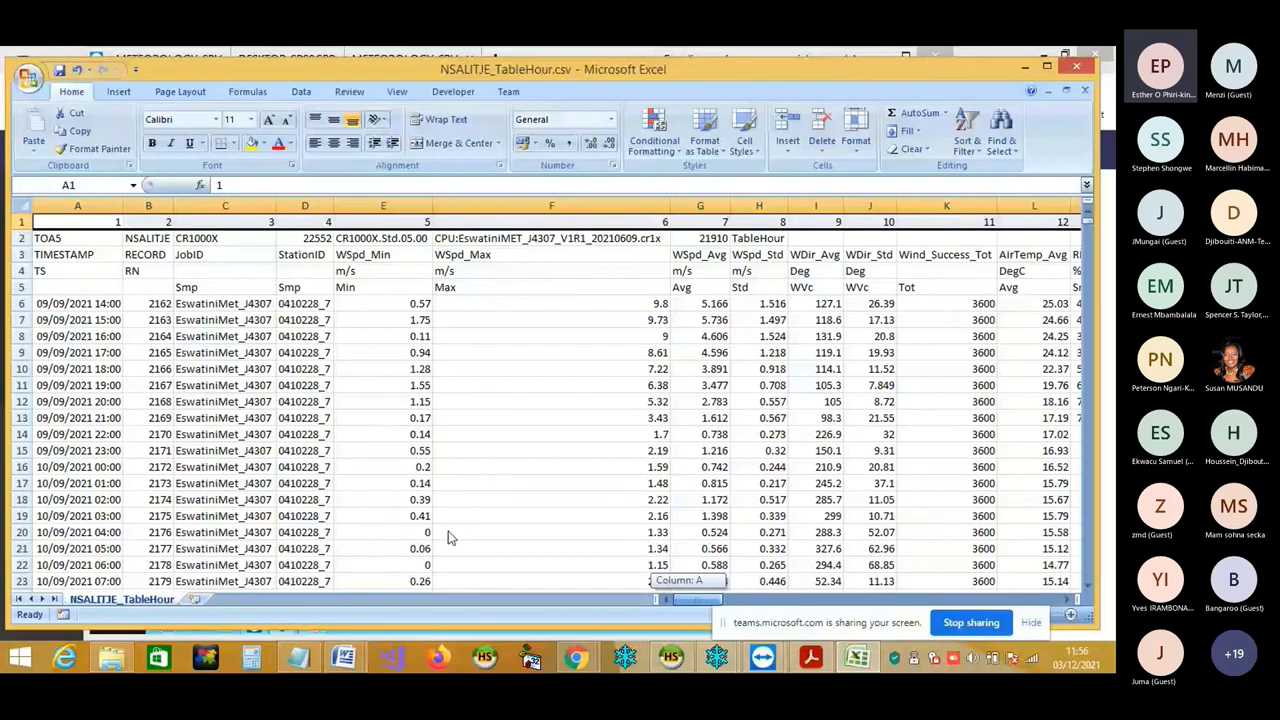
Return from Excel to the remote Data Structures Settings window.
key("alt+Tab")
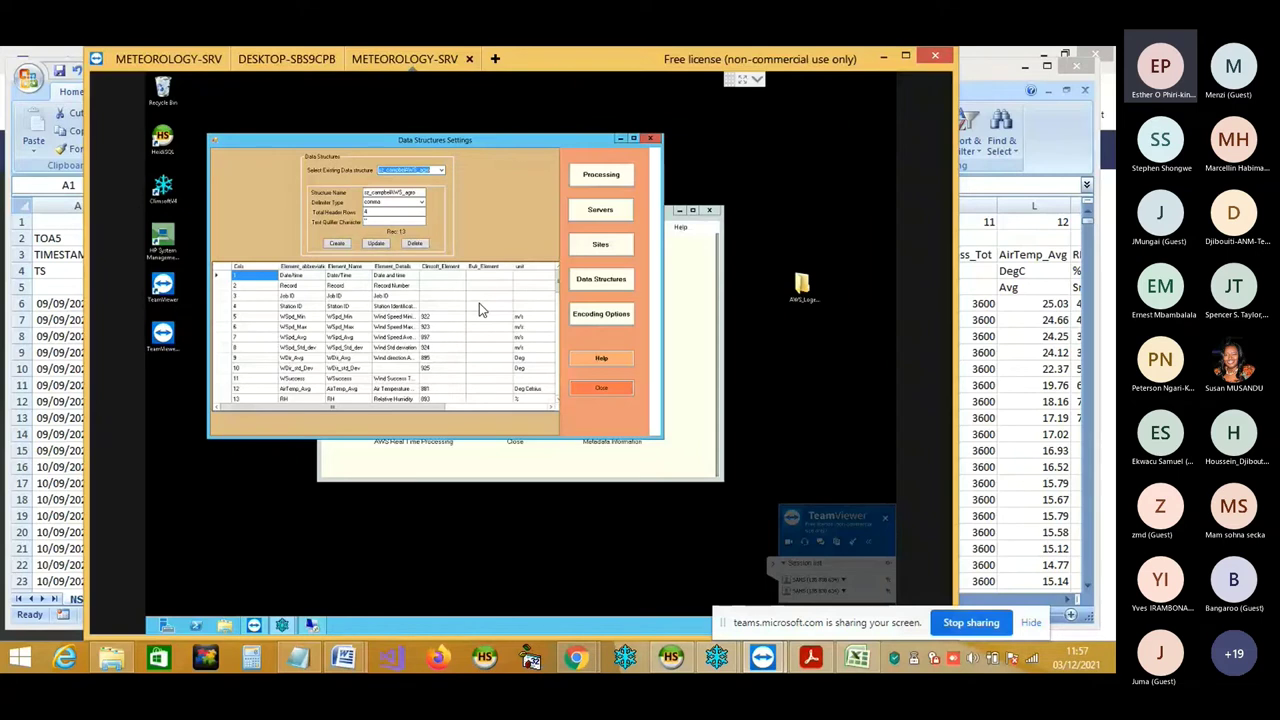
Scroll the element grid and step through the structures, including SC_RWY13.
left_click(559, 297)
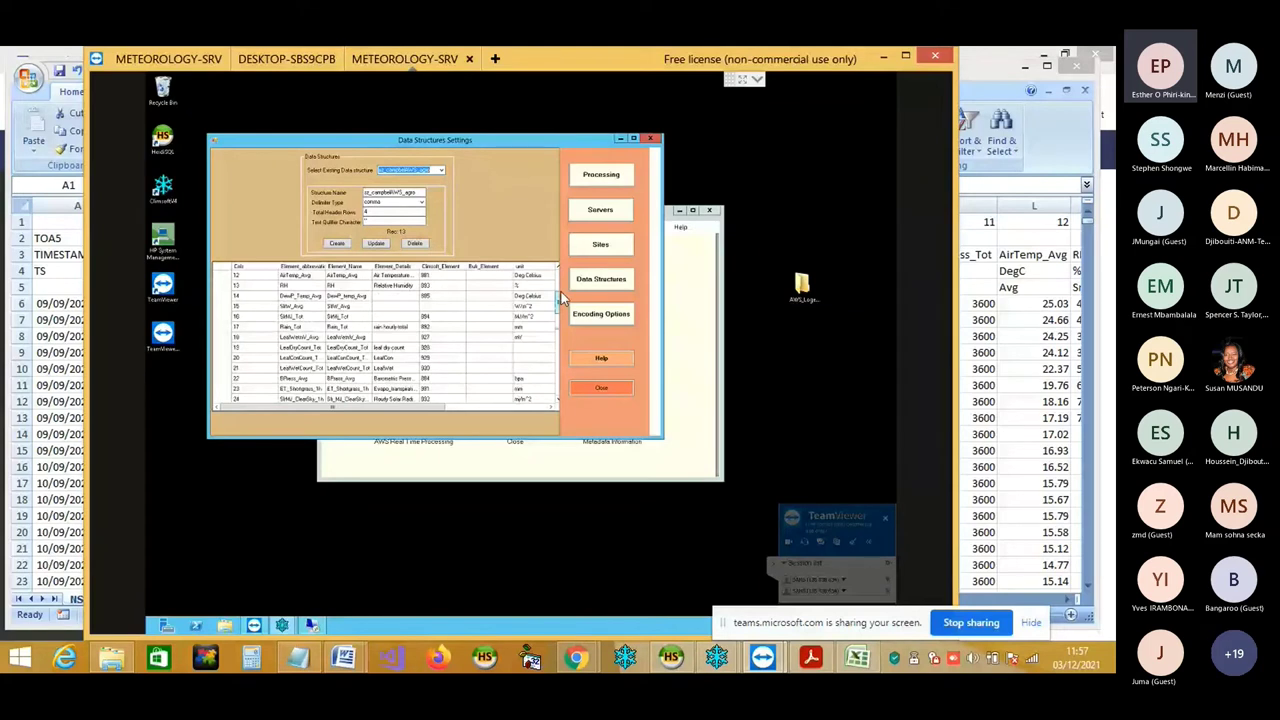
scroll(360, 365, "down", 3)
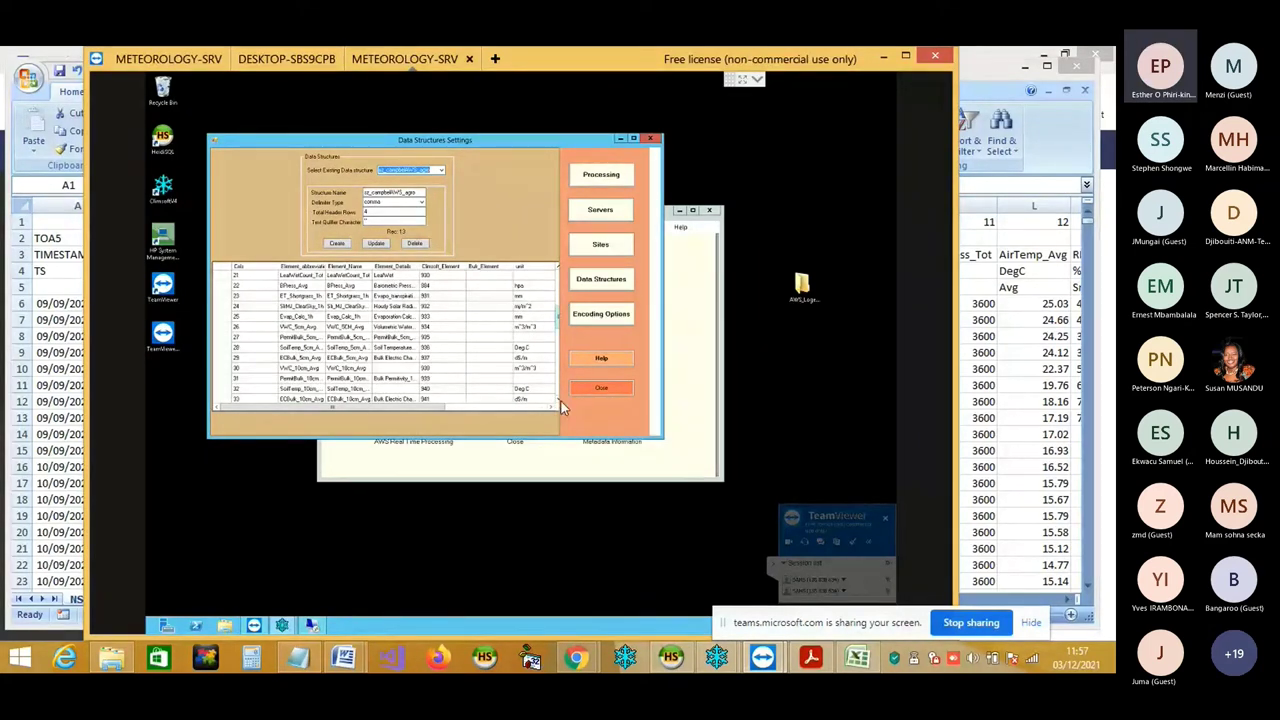
scroll(559, 401, "down", 10)
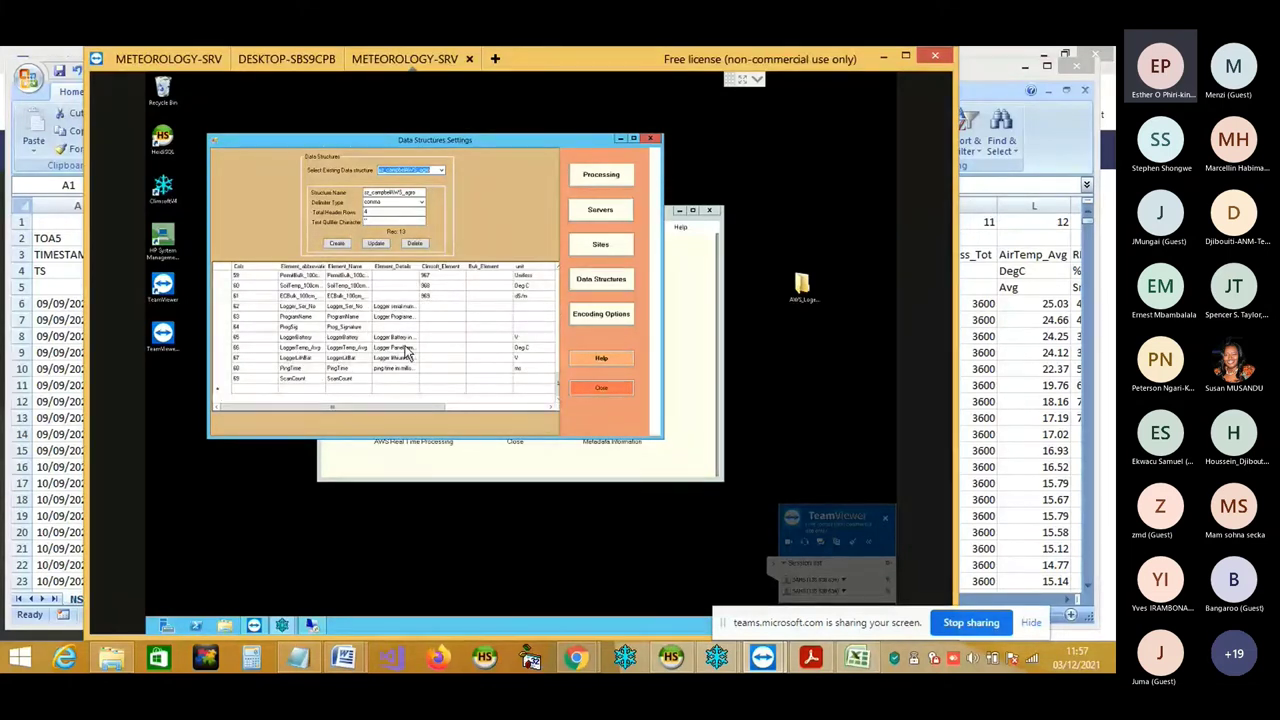
key("Down")
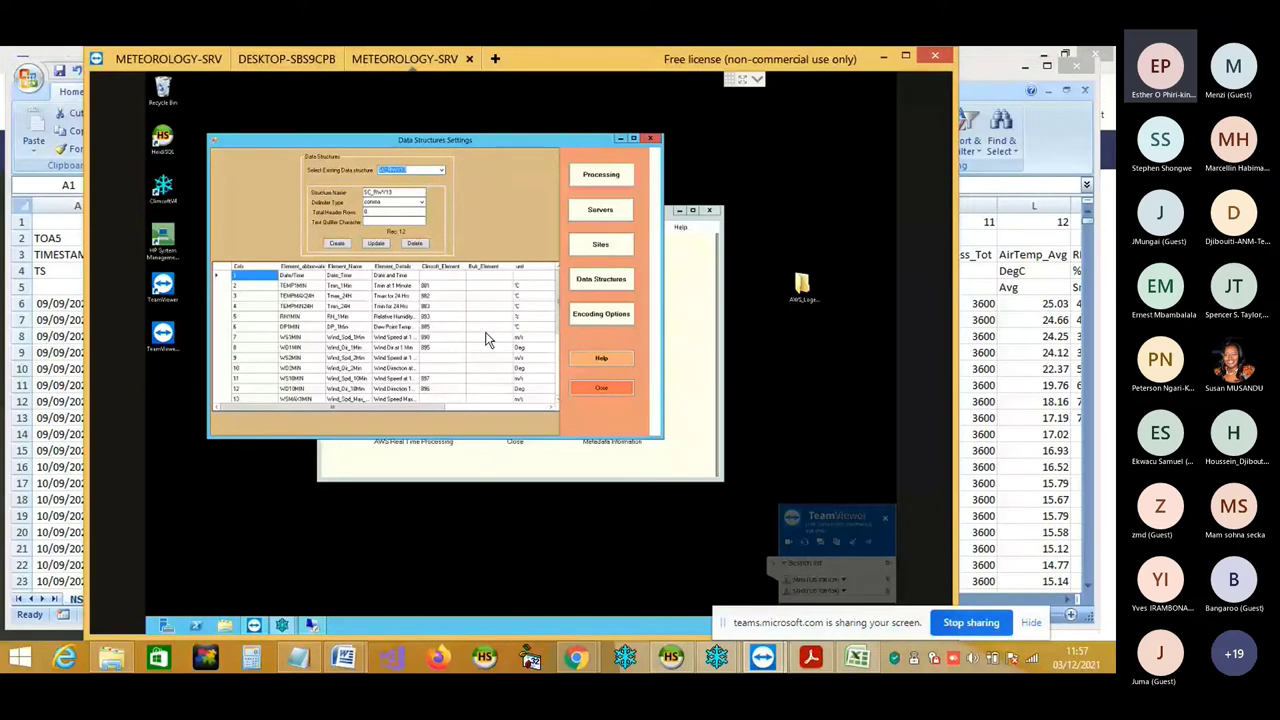
key("Down")
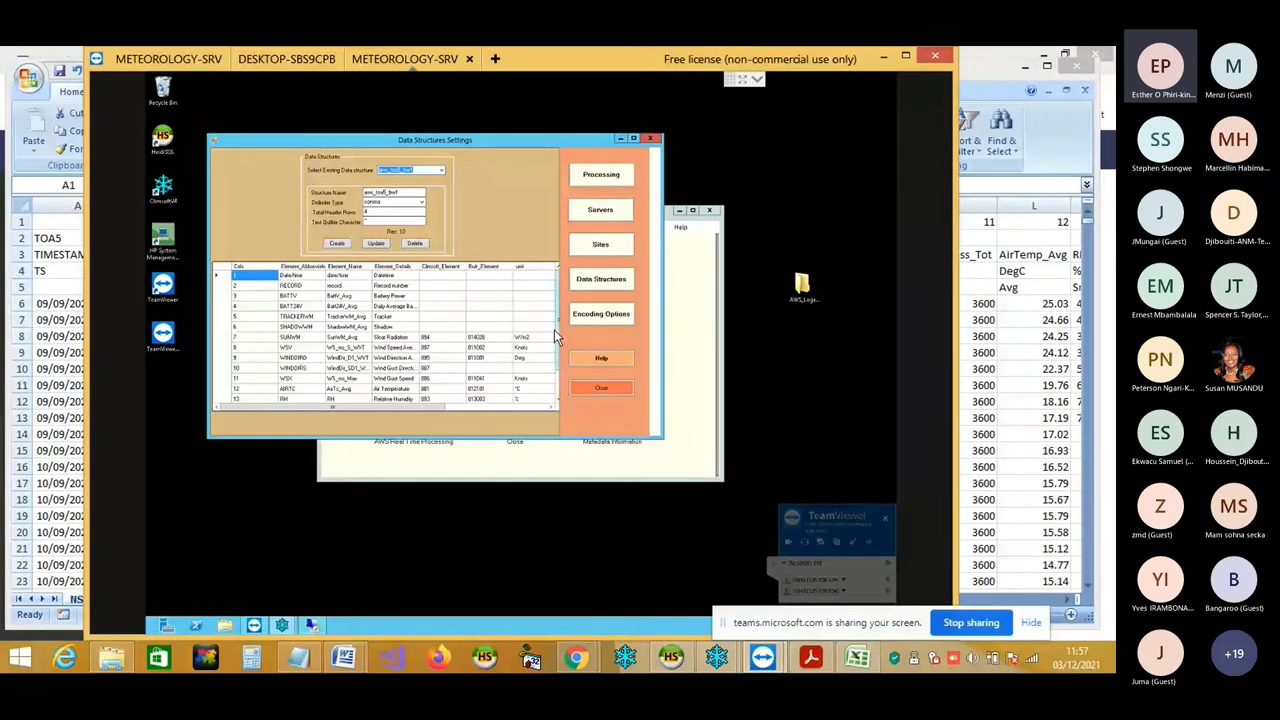
Select the first row's Climsoft_Element cell, then switch to the logger CSV in Excel.
left_click_drag(557, 337, 358, 285)
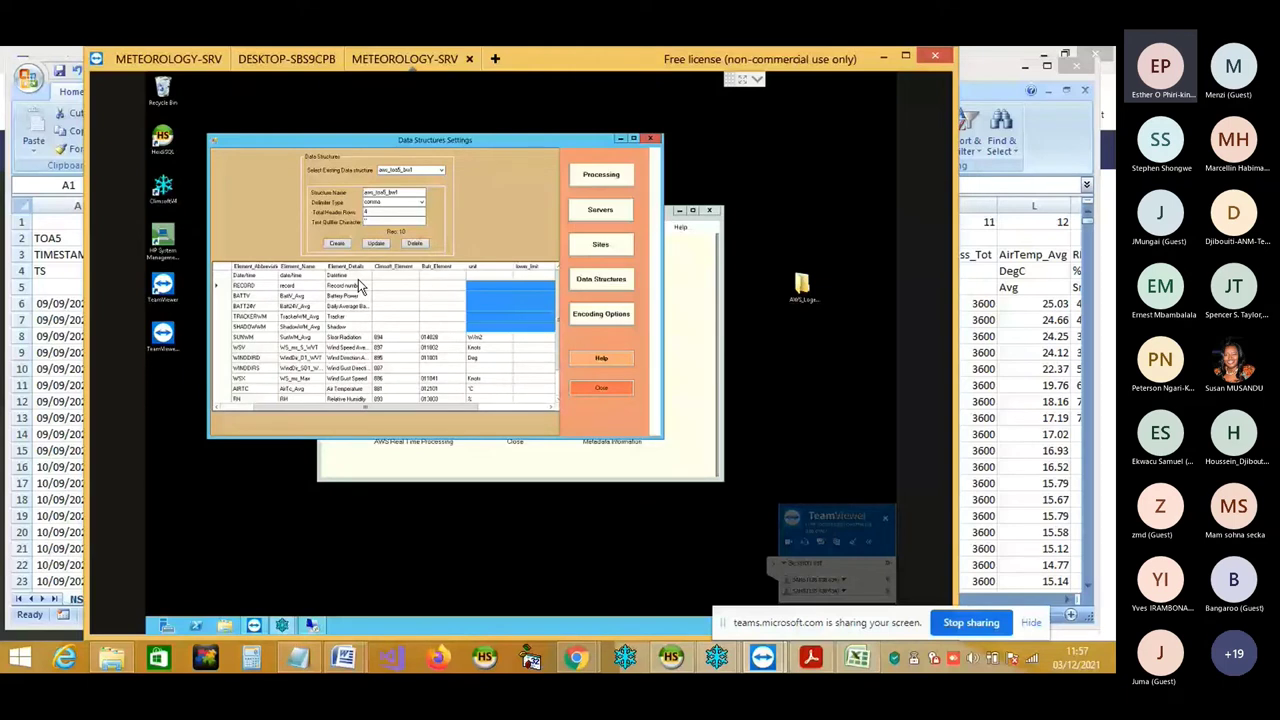
left_click(384, 276)
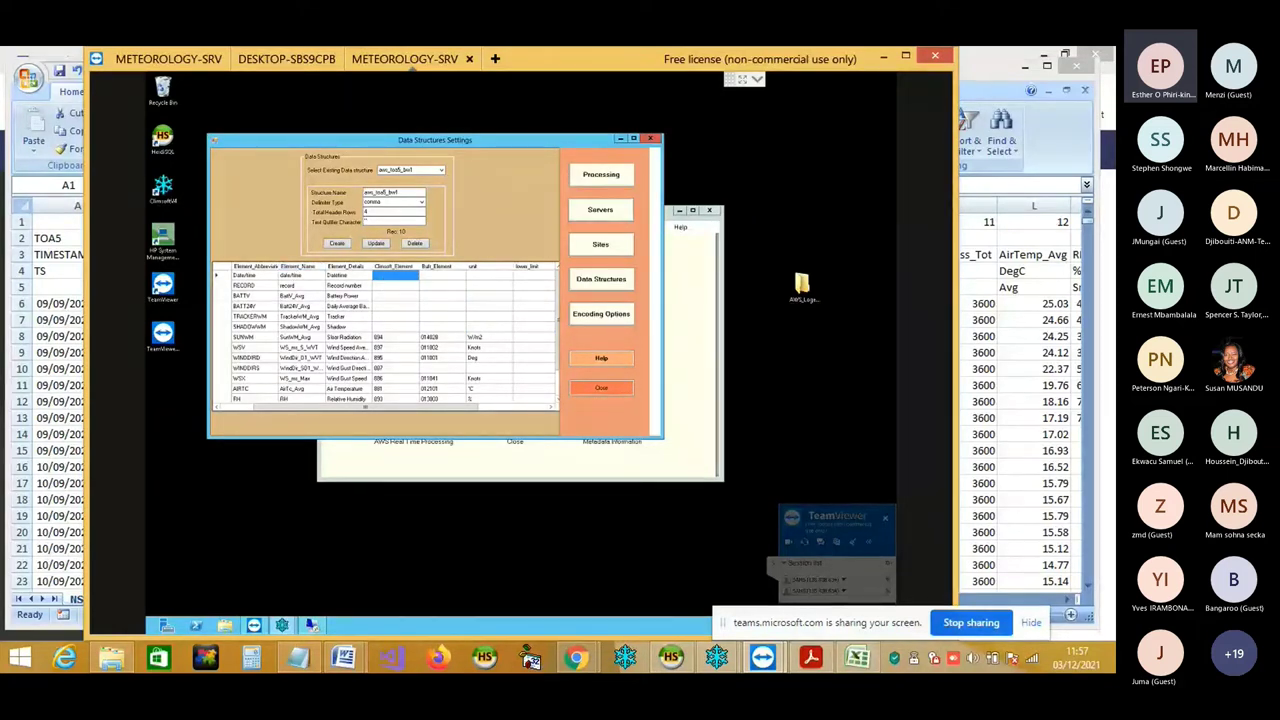
key("alt+Tab")
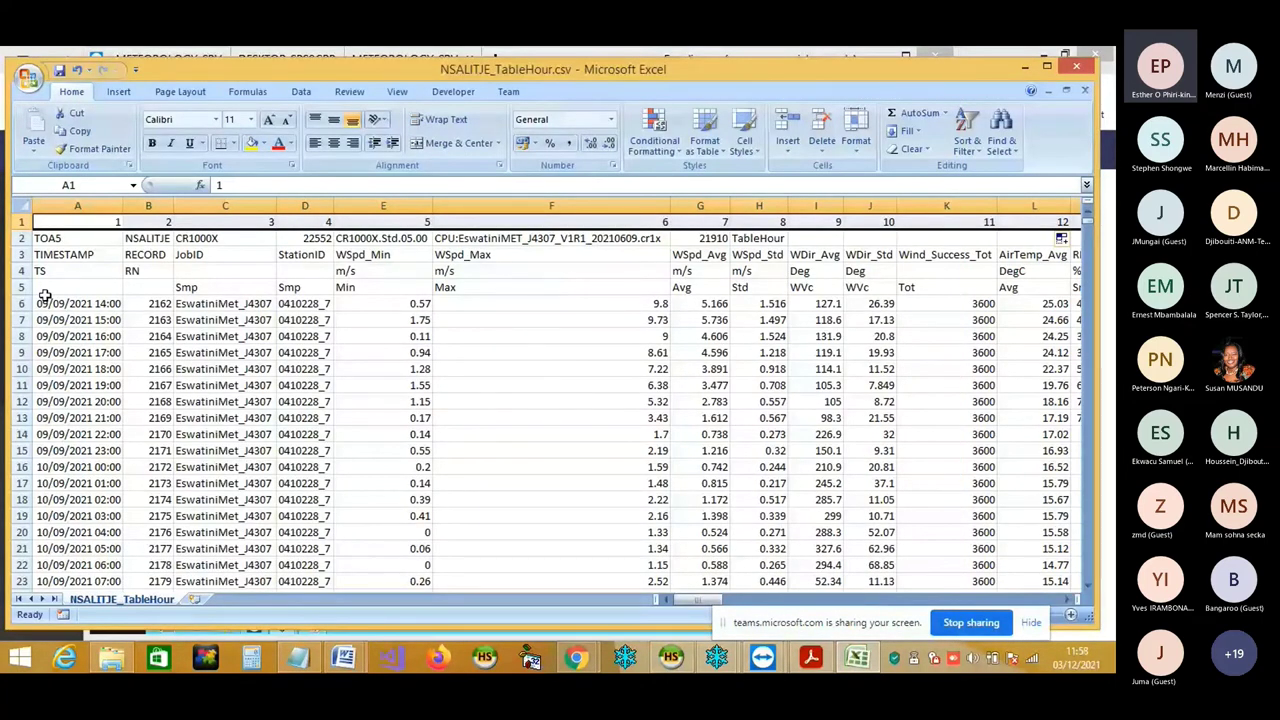
Check the first RECORD value, 2162, then bring the METEOROLOGY-SRV session forward.
left_click(148, 303)
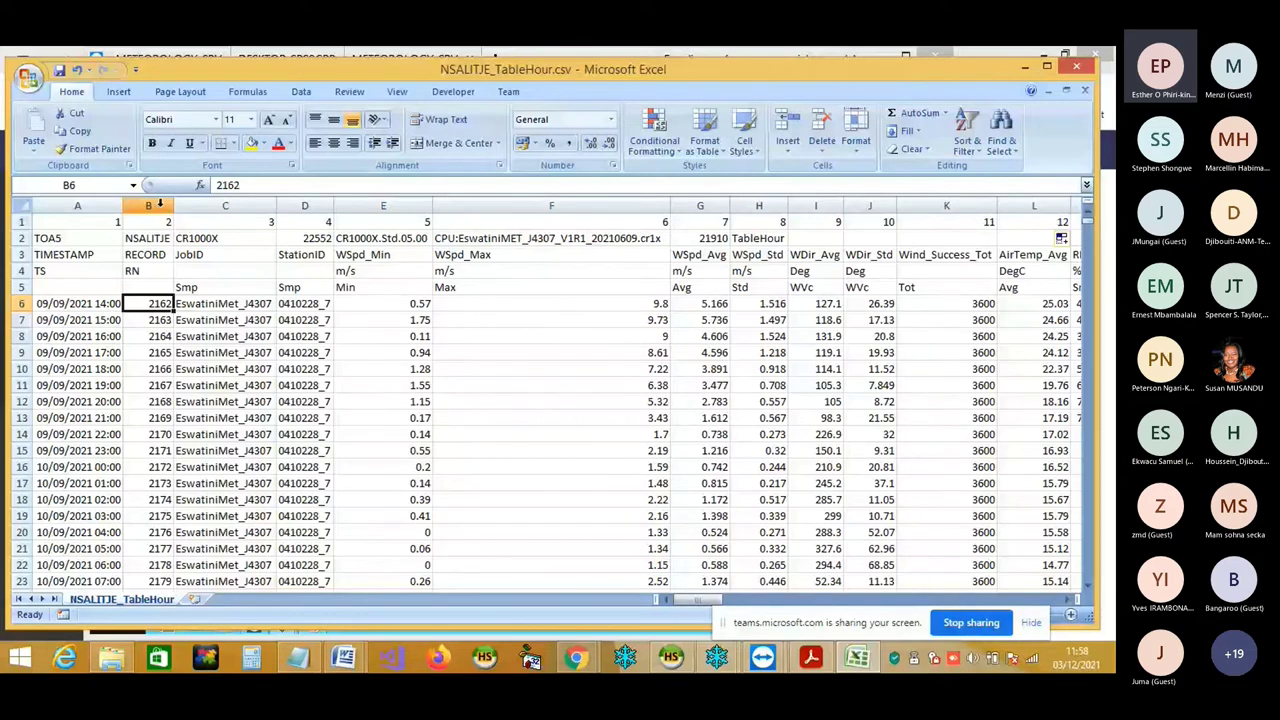
left_click(764, 660)
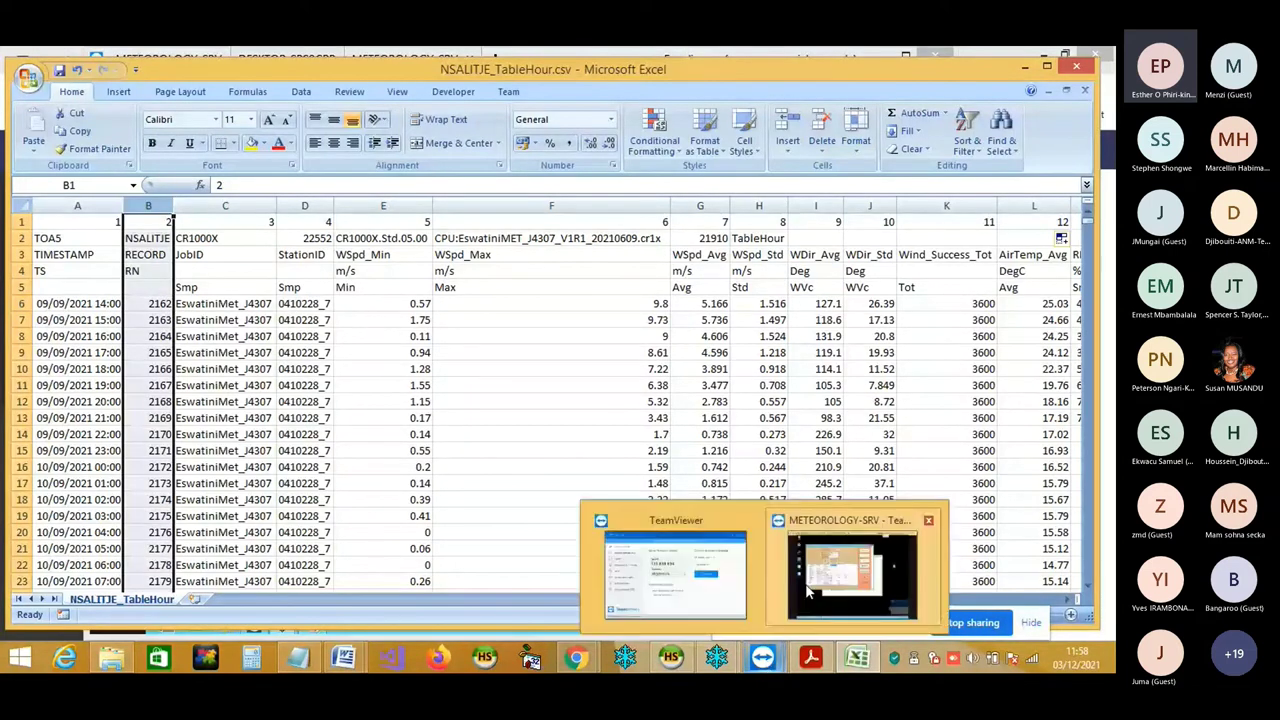
left_click(848, 575)
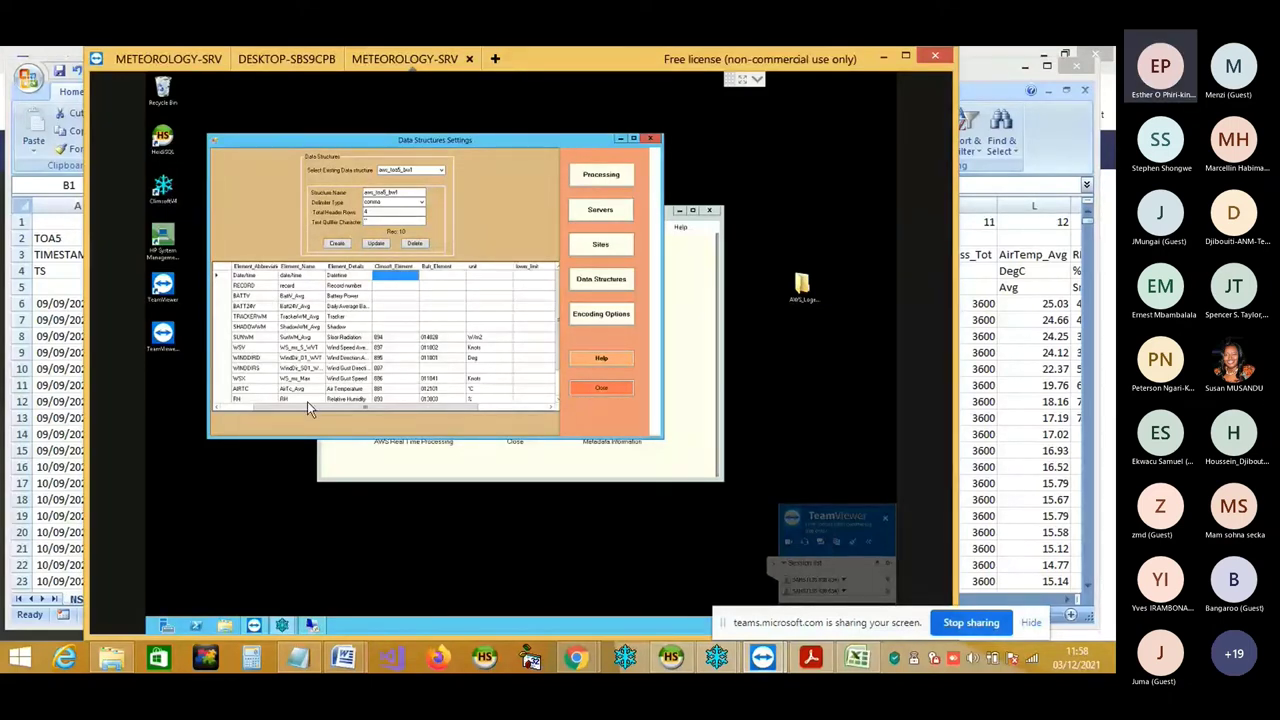
Check row 7's Climsoft code 894, then compare it with column G (WSpd_Avg) in Excel.
left_click(240, 408)
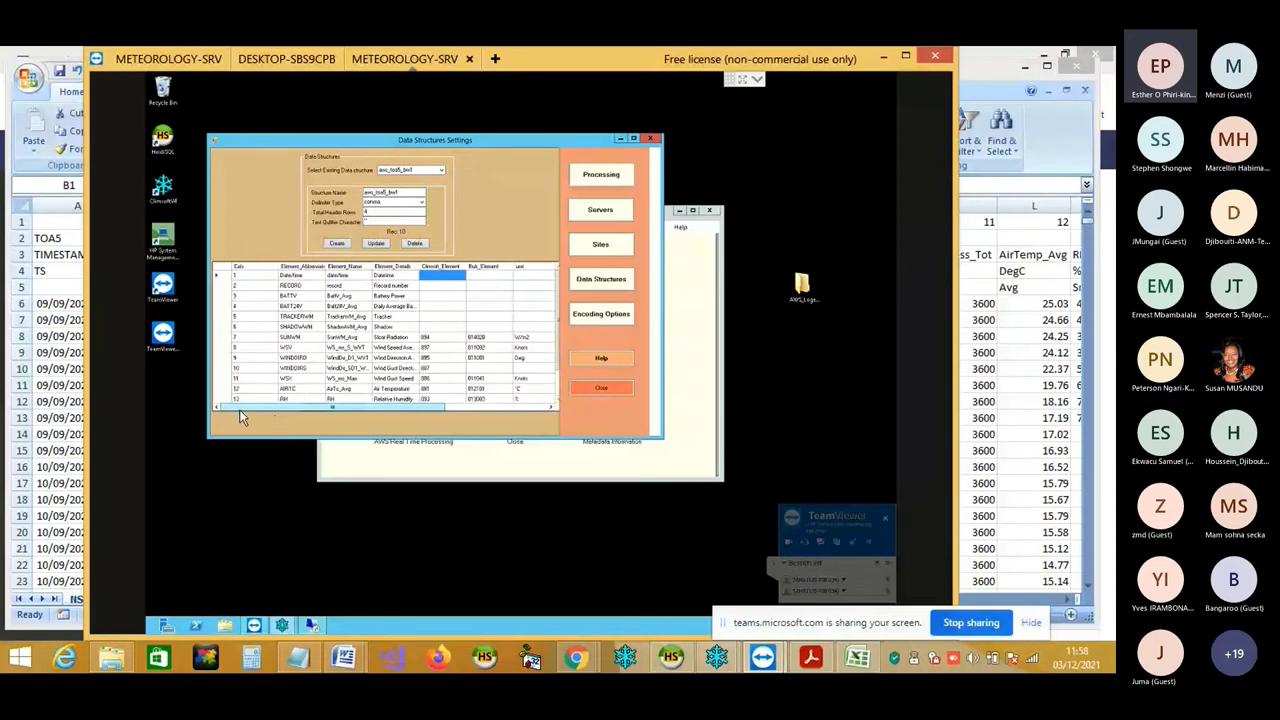
left_click(429, 338)
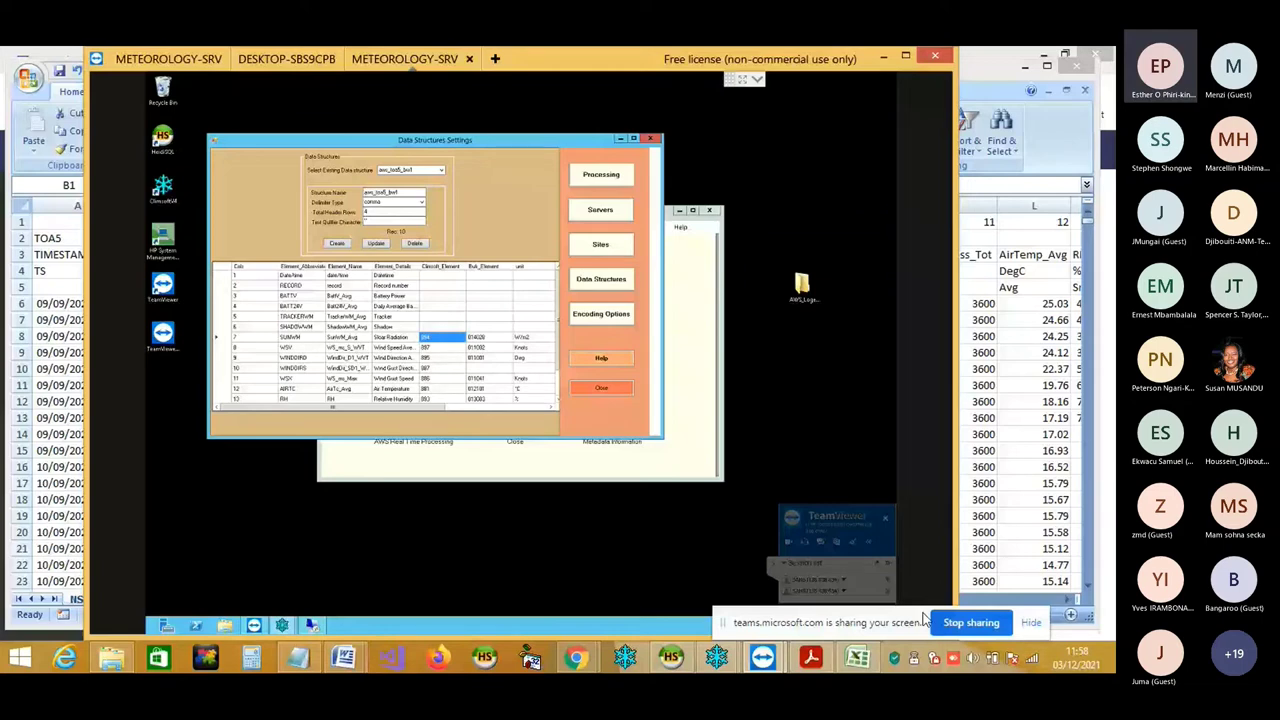
left_click(858, 657)
left_click(712, 205)
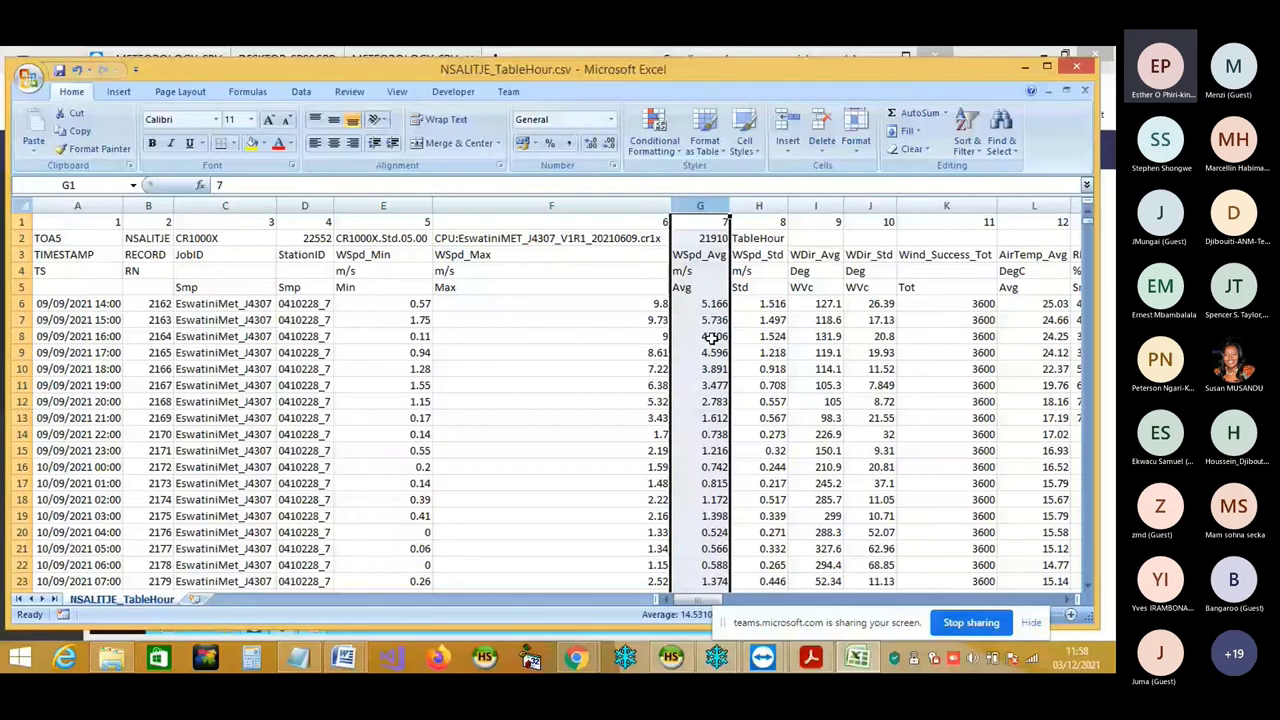
Check the WSpd_Std column header in Excel, then return to the remote Climsoft session.
key("Right")
key("Down")
key("Down")
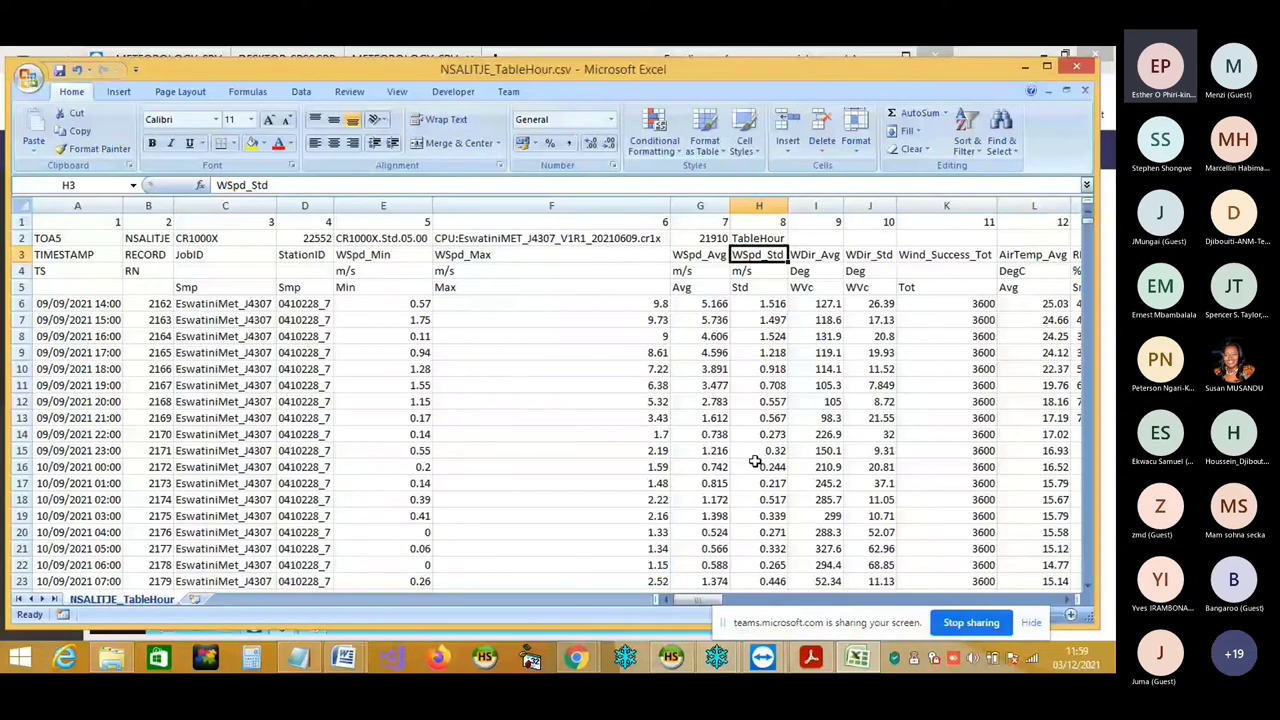
key("alt+Tab")
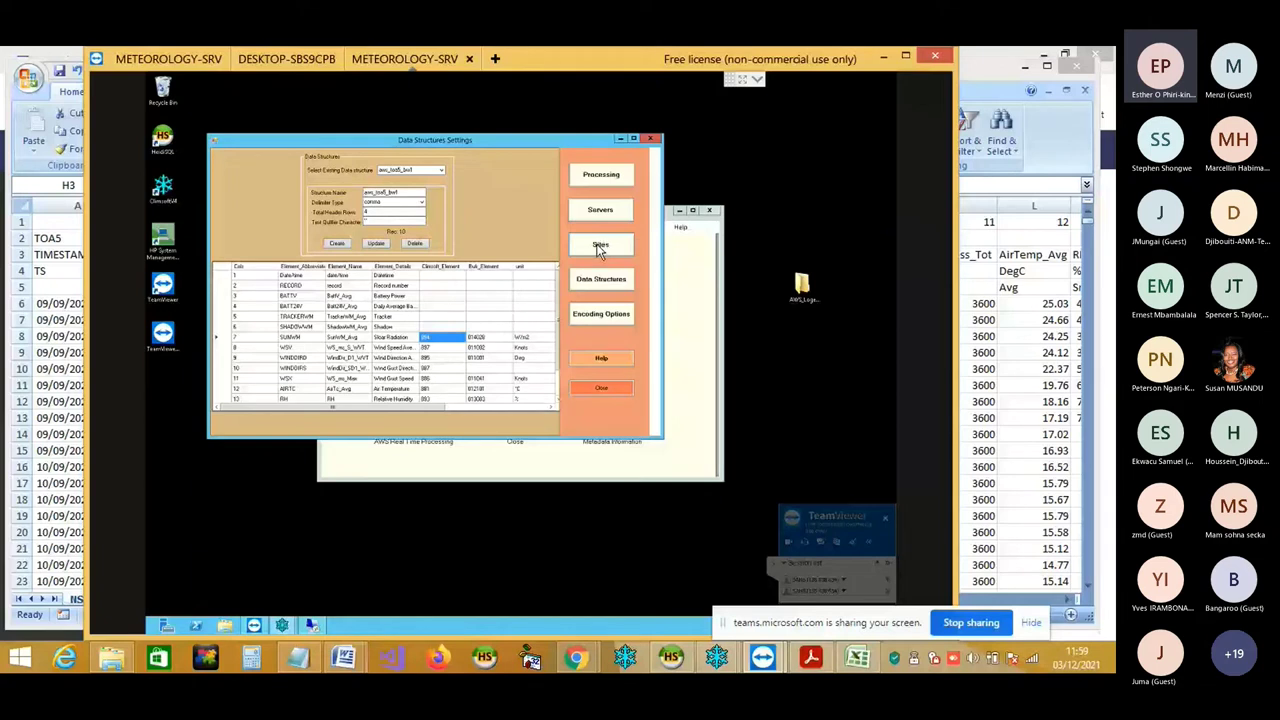
left_click(599, 246)
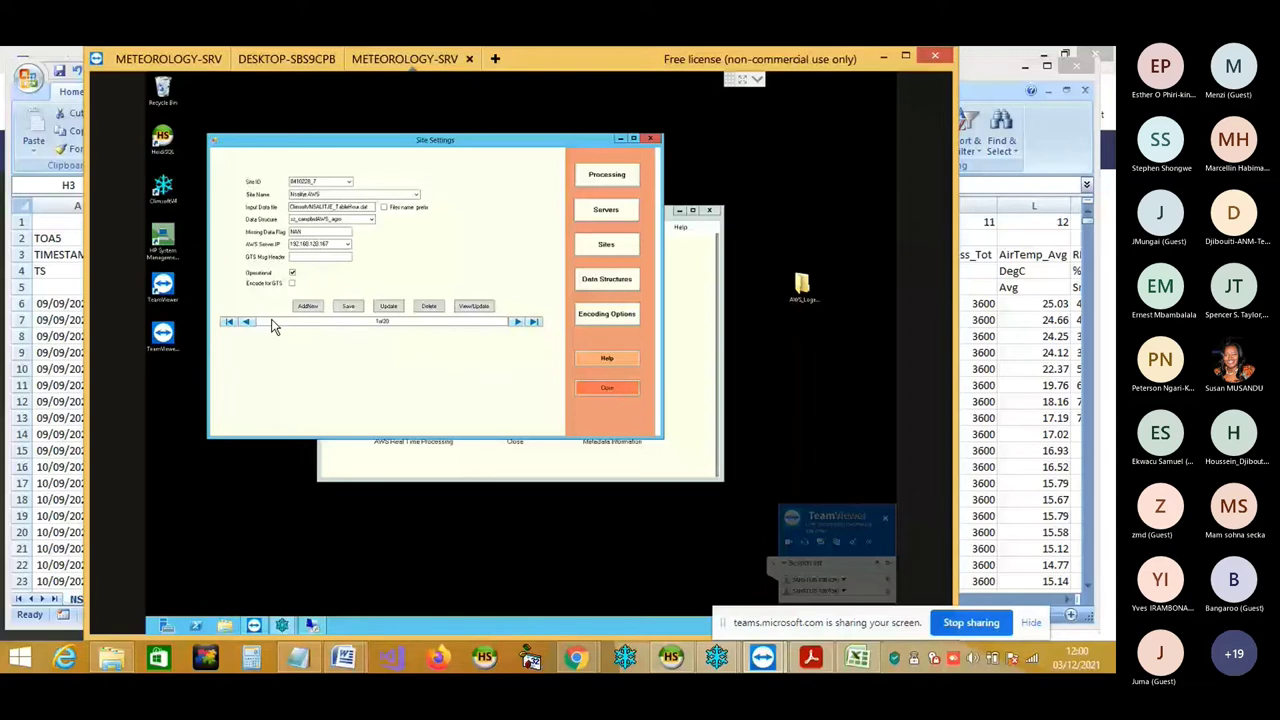
left_click(516, 322)
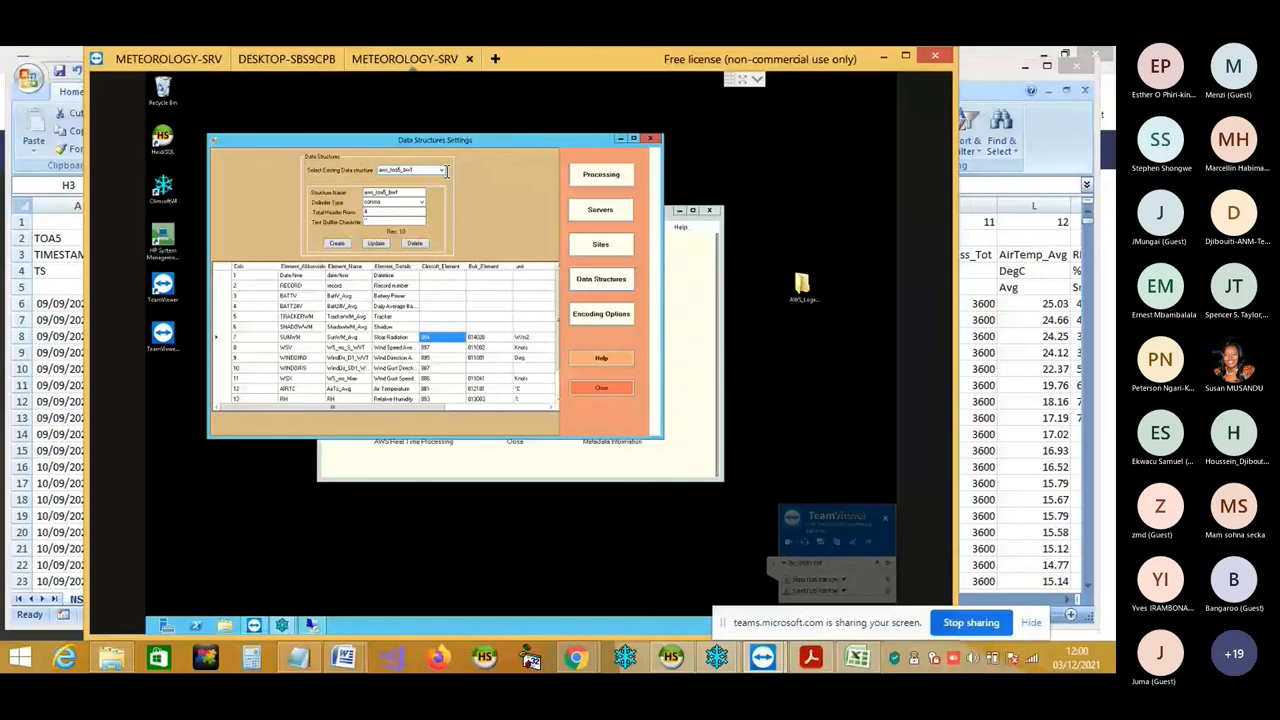
Load the Campbell AWS data structure, scroll through its elements, and open Site Settings.
left_click(443, 171)
left_click(420, 258)
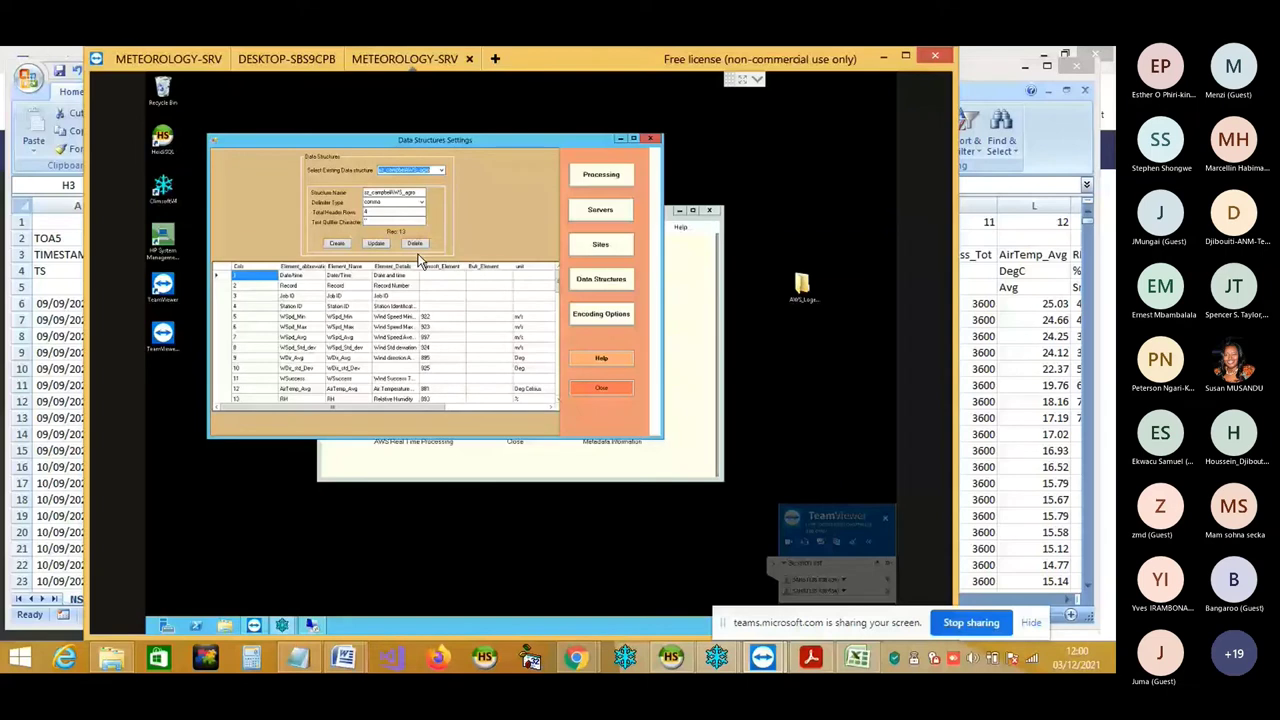
scroll(554, 375, "down", 2)
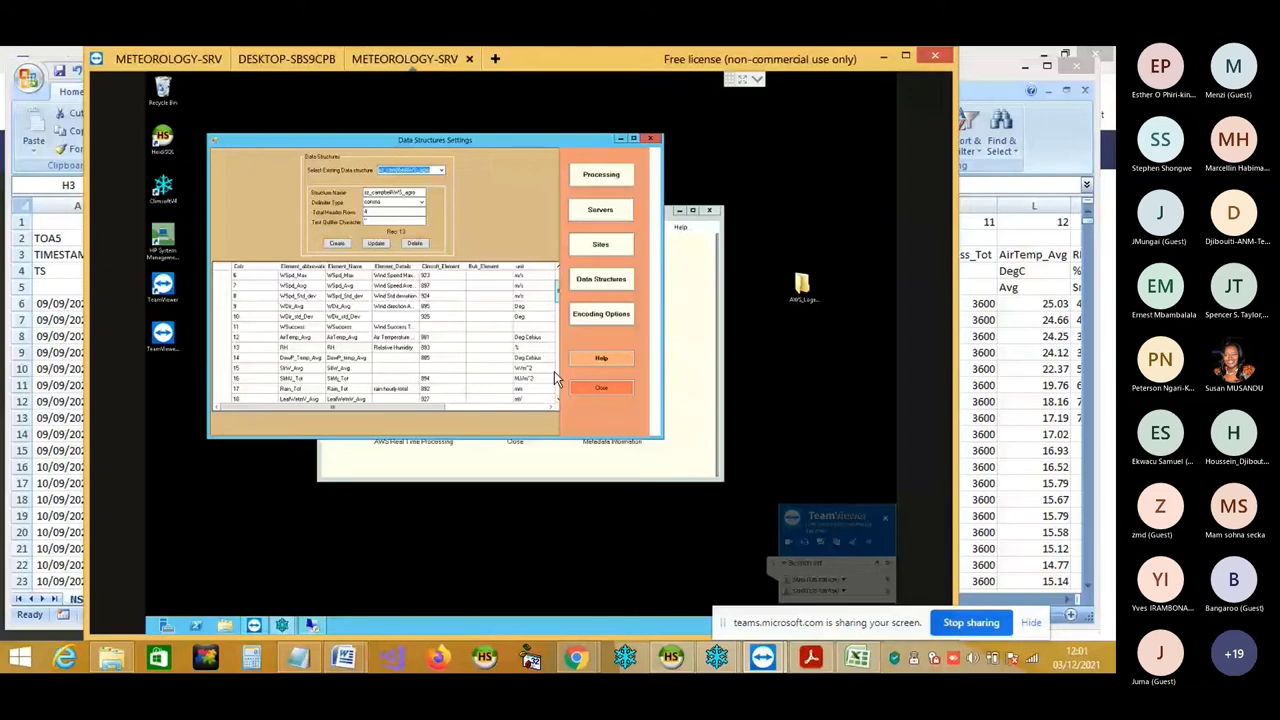
scroll(558, 293, "down", 1)
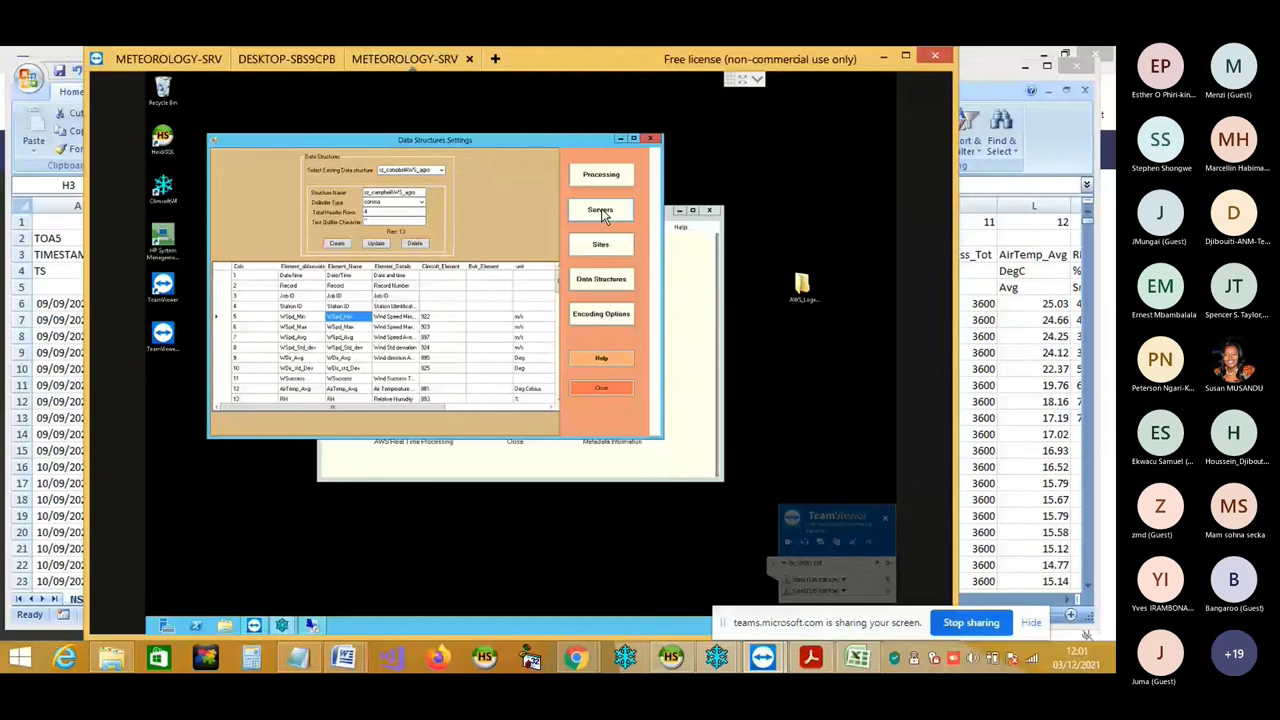
left_click(600, 244)
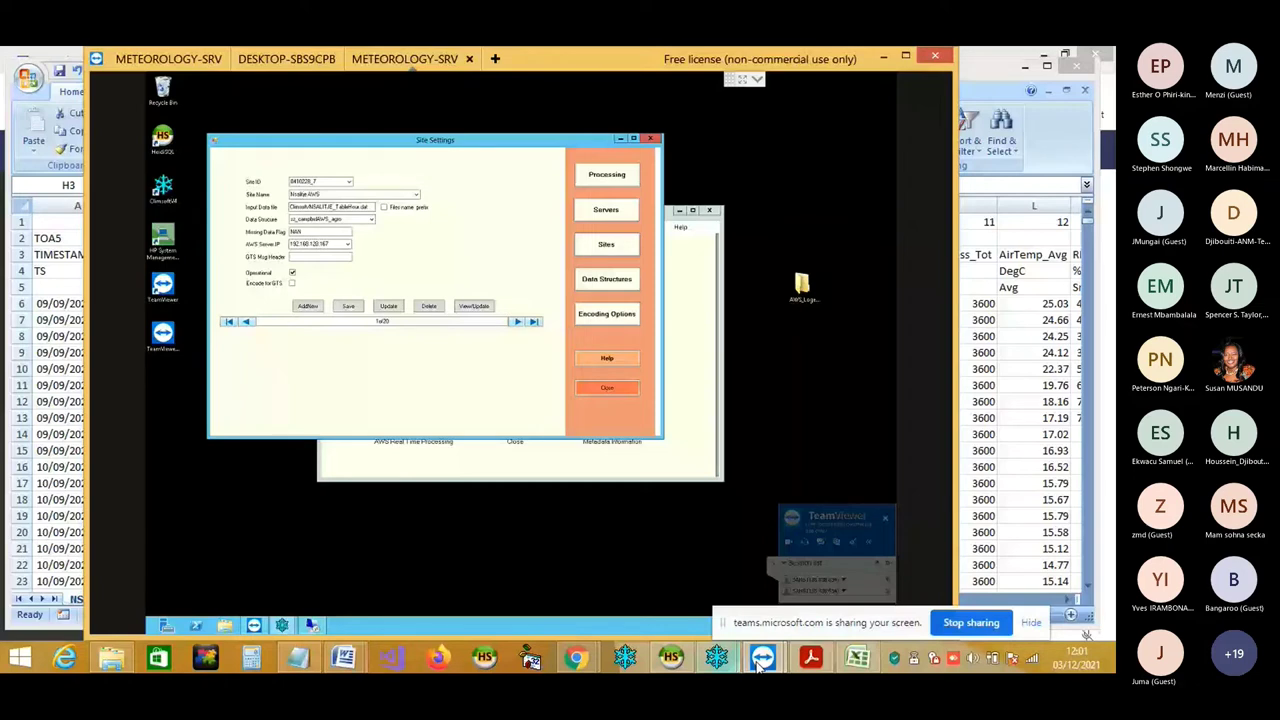
Reopen the element table at the Wind Success row and compare with Wind_Success_Tot in Excel.
left_click(852, 660)
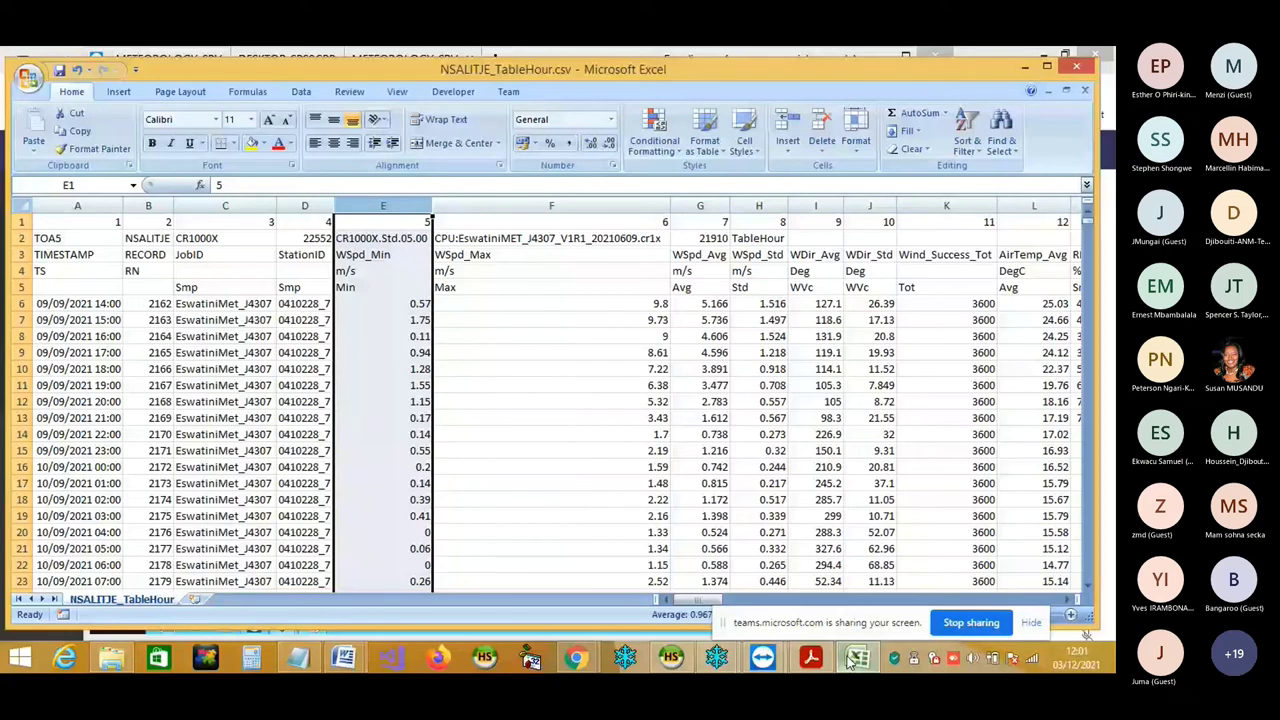
left_click(852, 660)
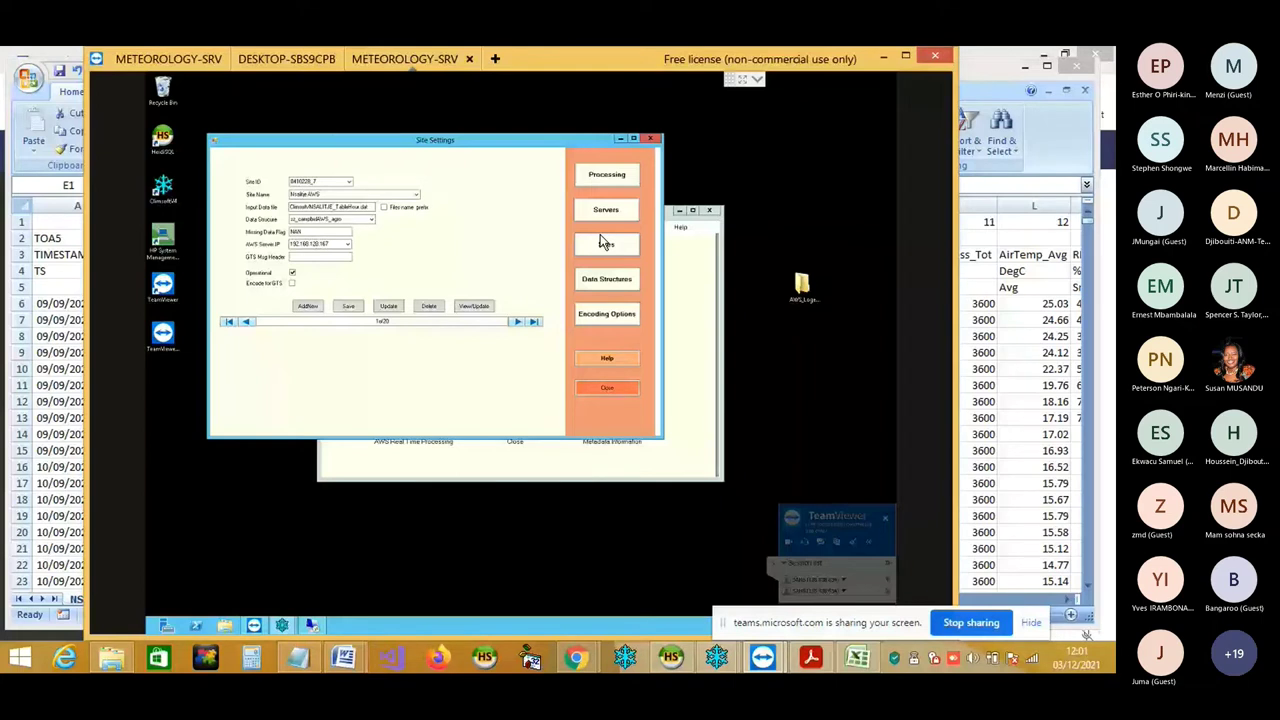
left_click(606, 278)
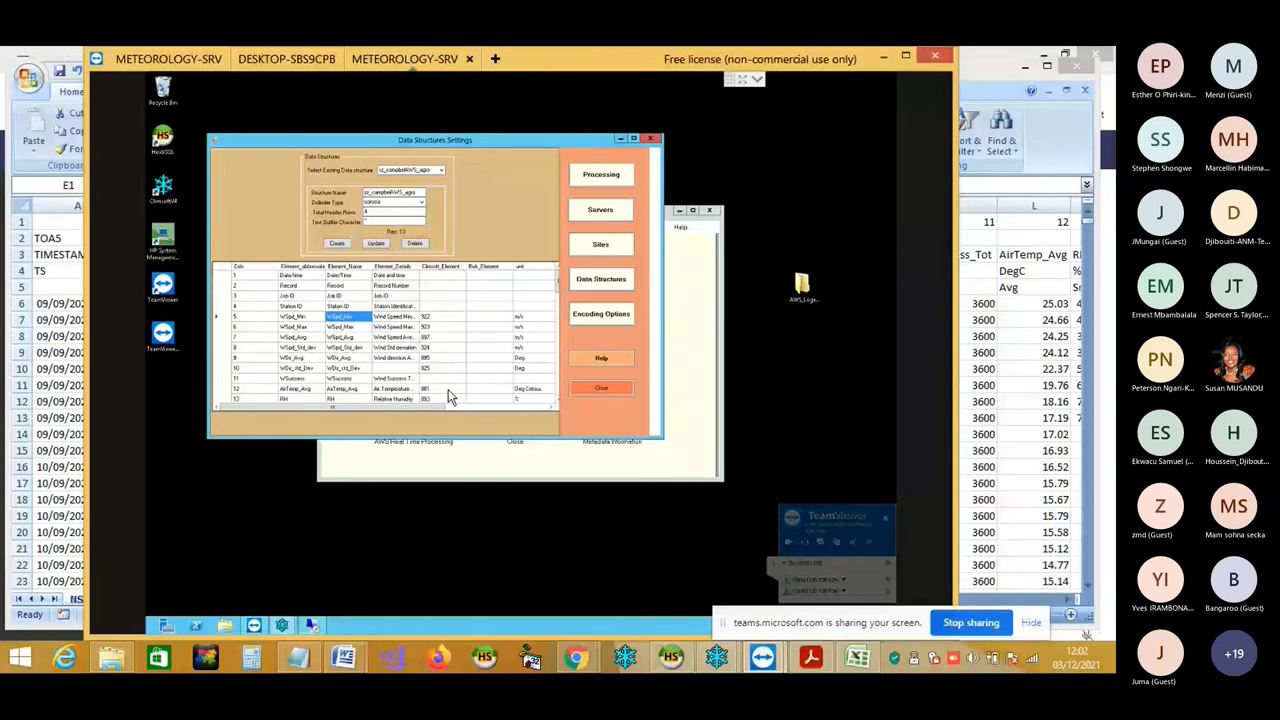
left_click(377, 379)
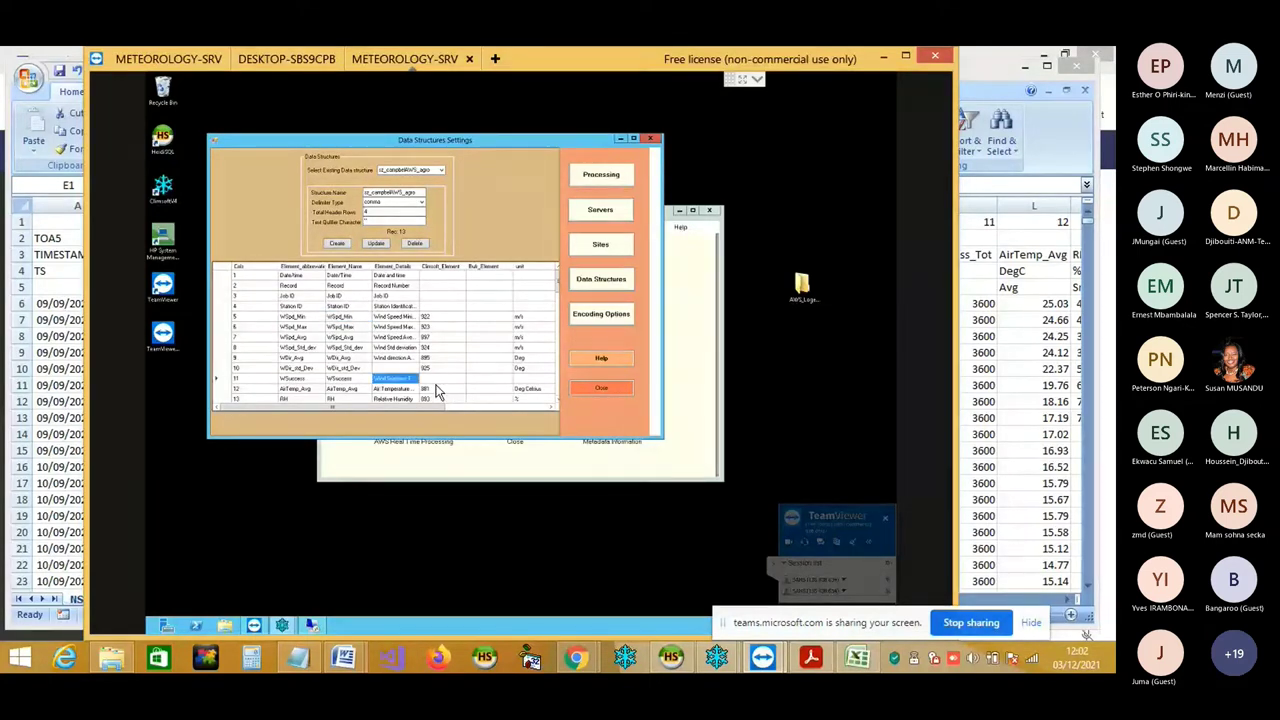
key("Tab")
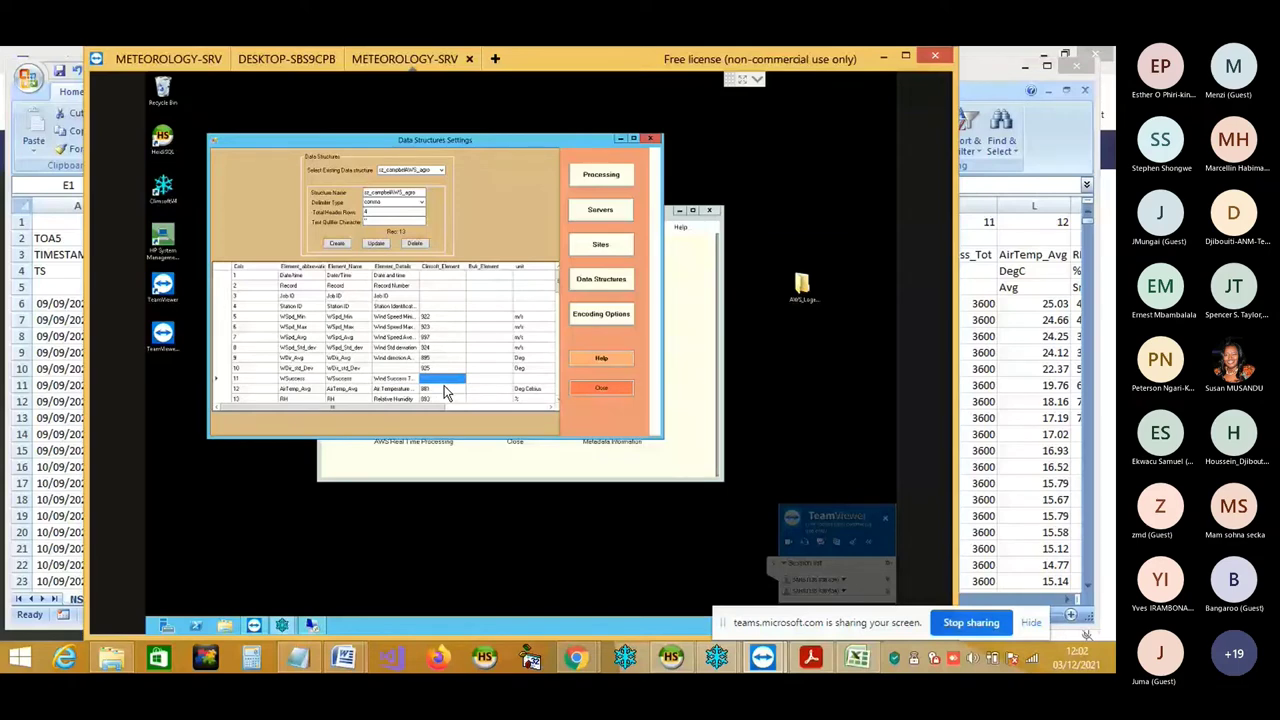
left_click(1023, 318)
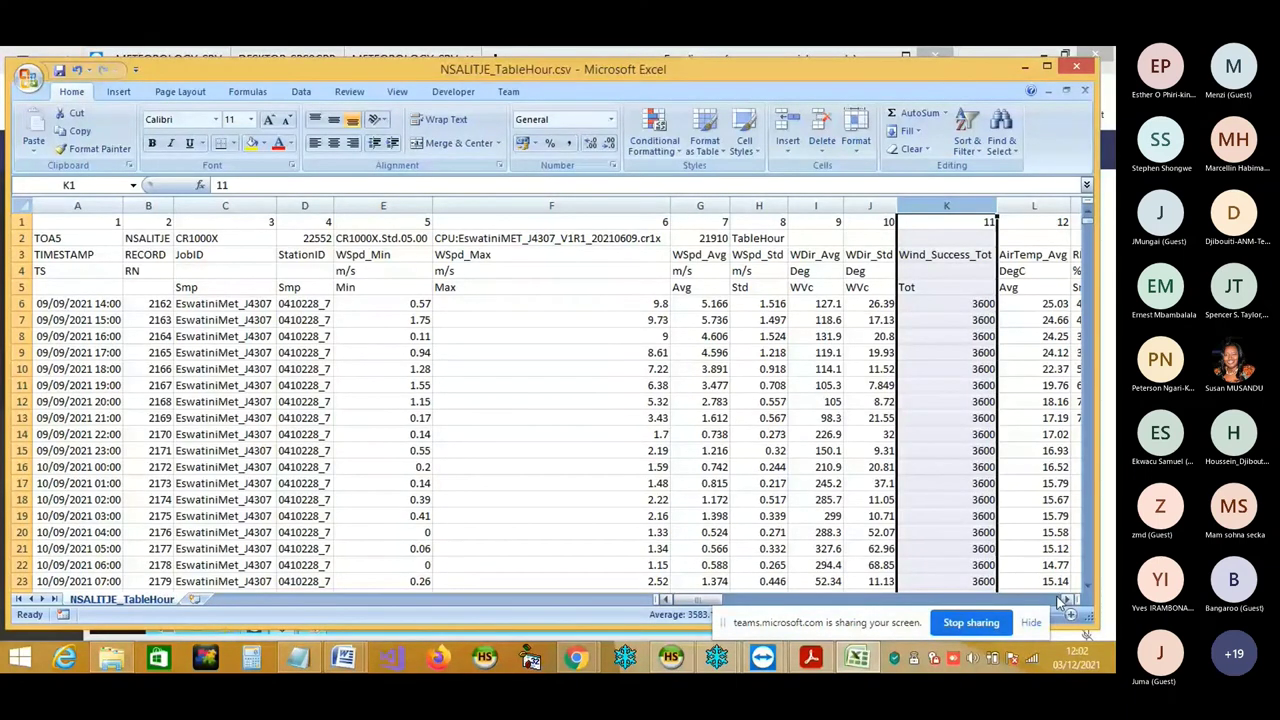
Find ECBulk_100cm_Avg as column 61 in Excel, checking it against the remote element table.
left_click(1063, 600)
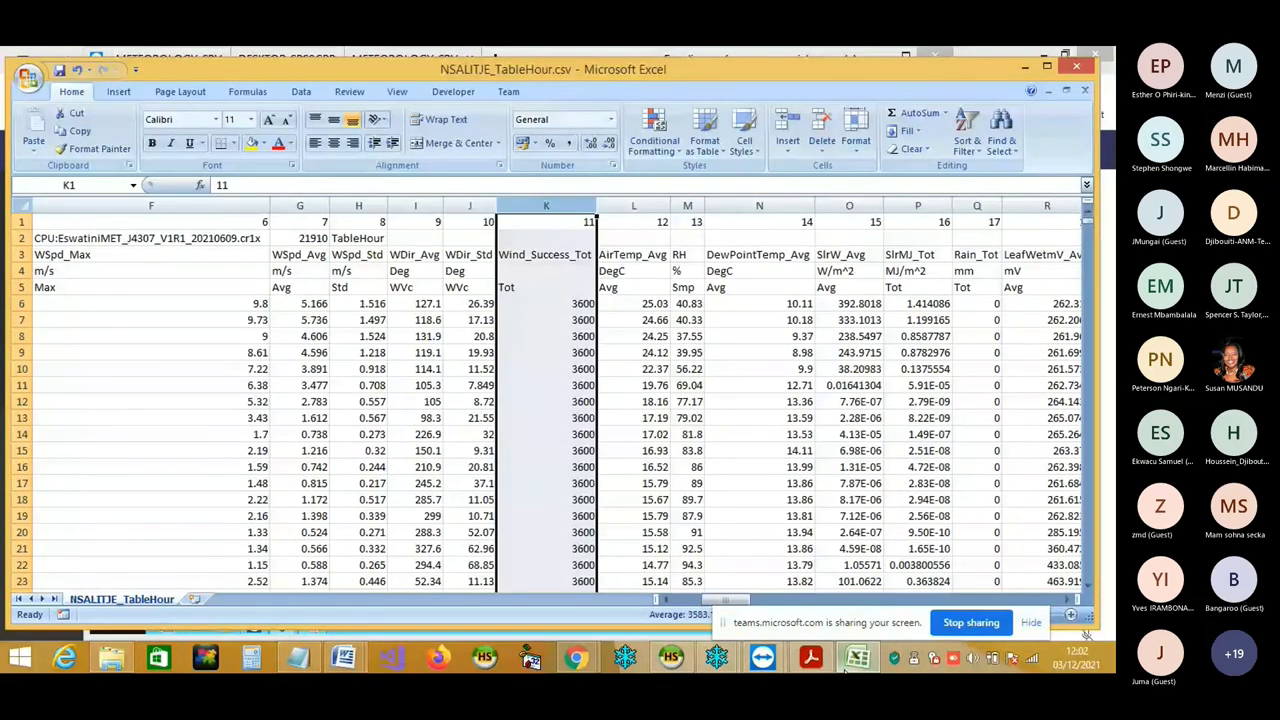
left_click(761, 660)
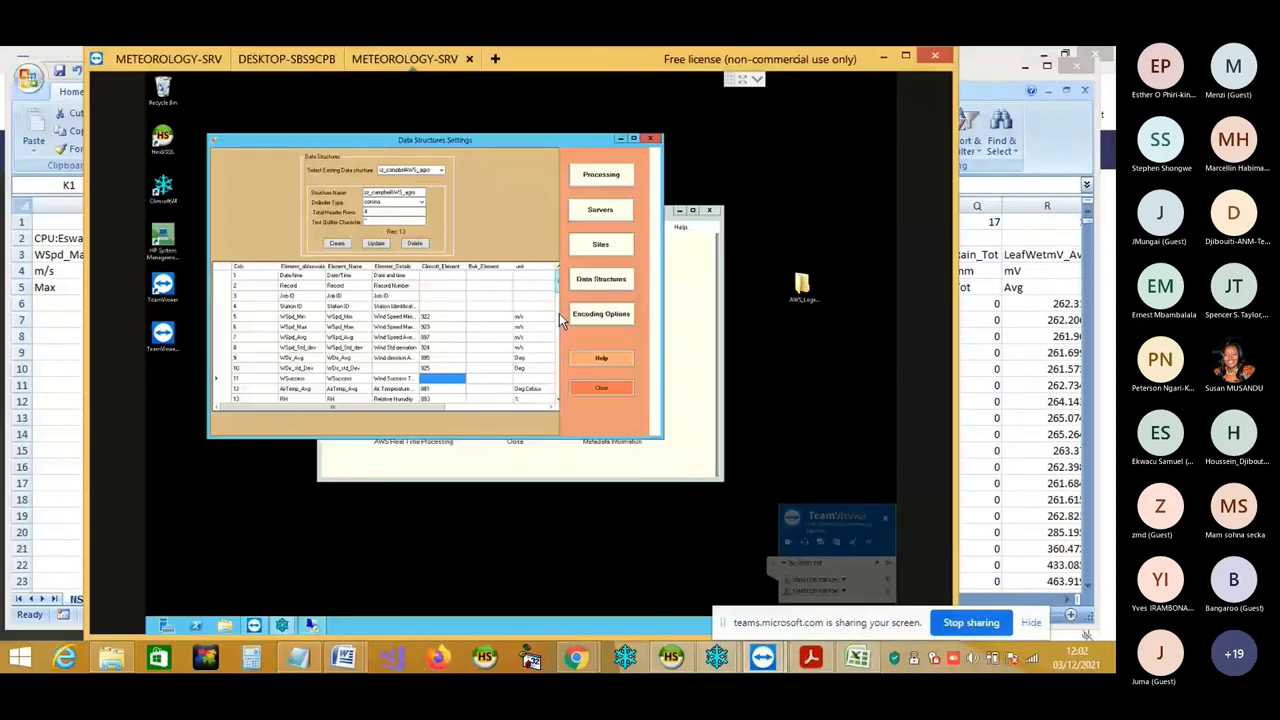
scroll(559, 313, "down", 15)
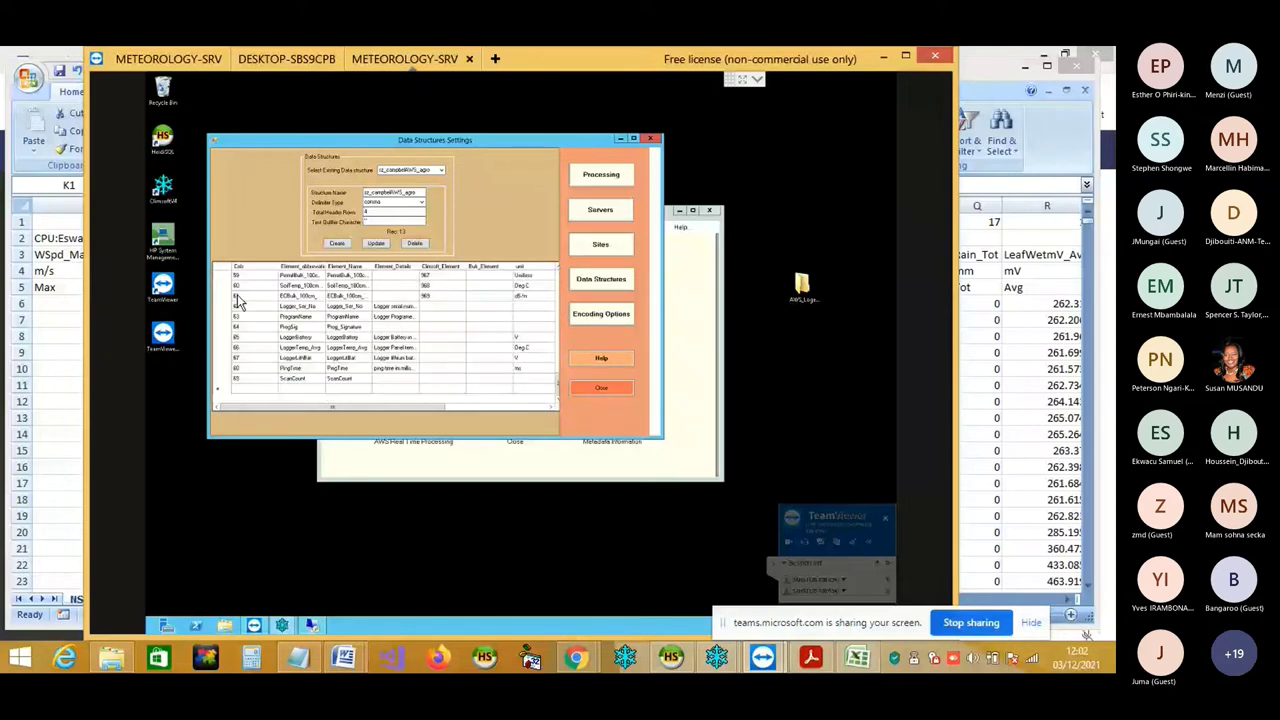
left_click(857, 657)
left_click_drag(860, 600, 906, 600)
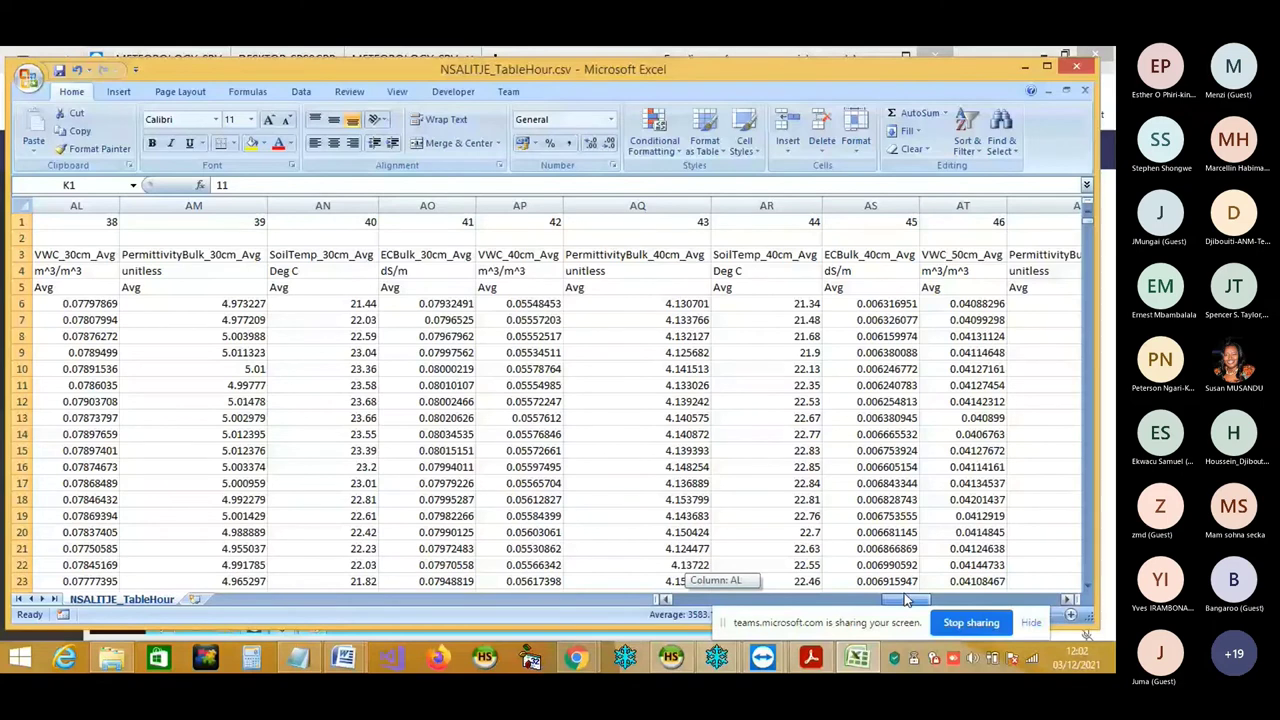
left_click_drag(906, 600, 1020, 600)
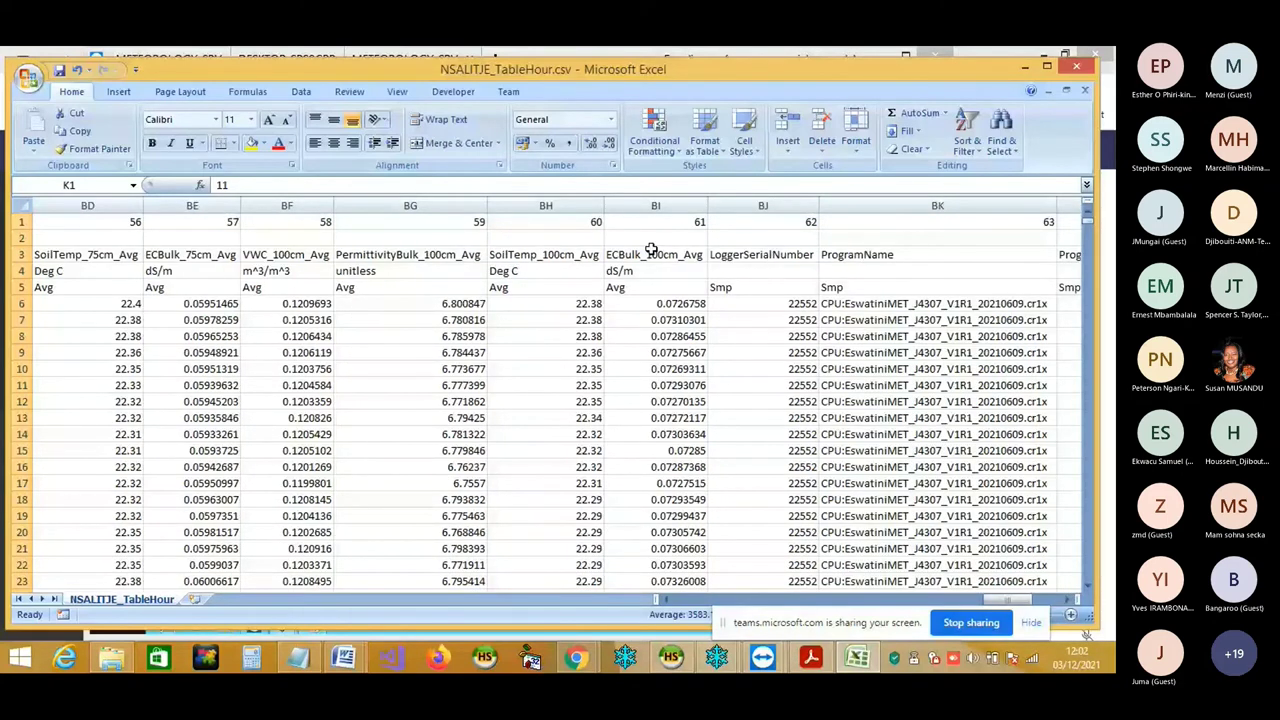
left_click(655, 205)
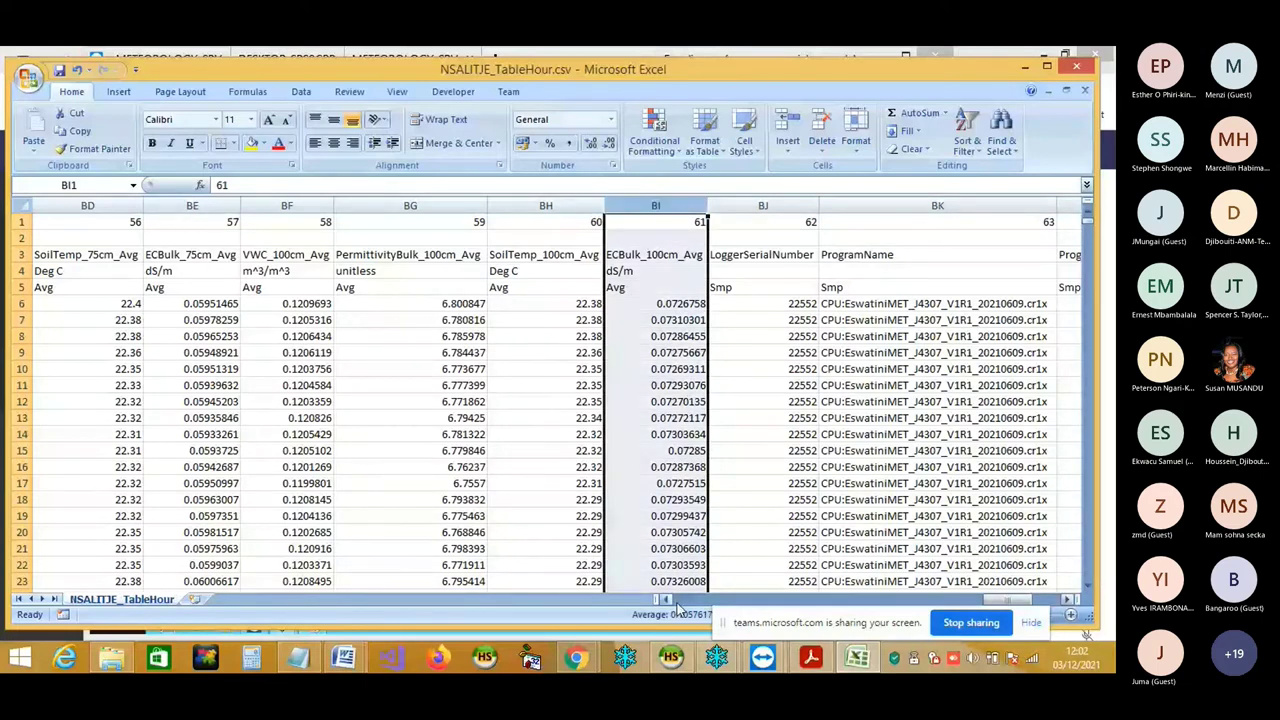
key("alt+Tab")
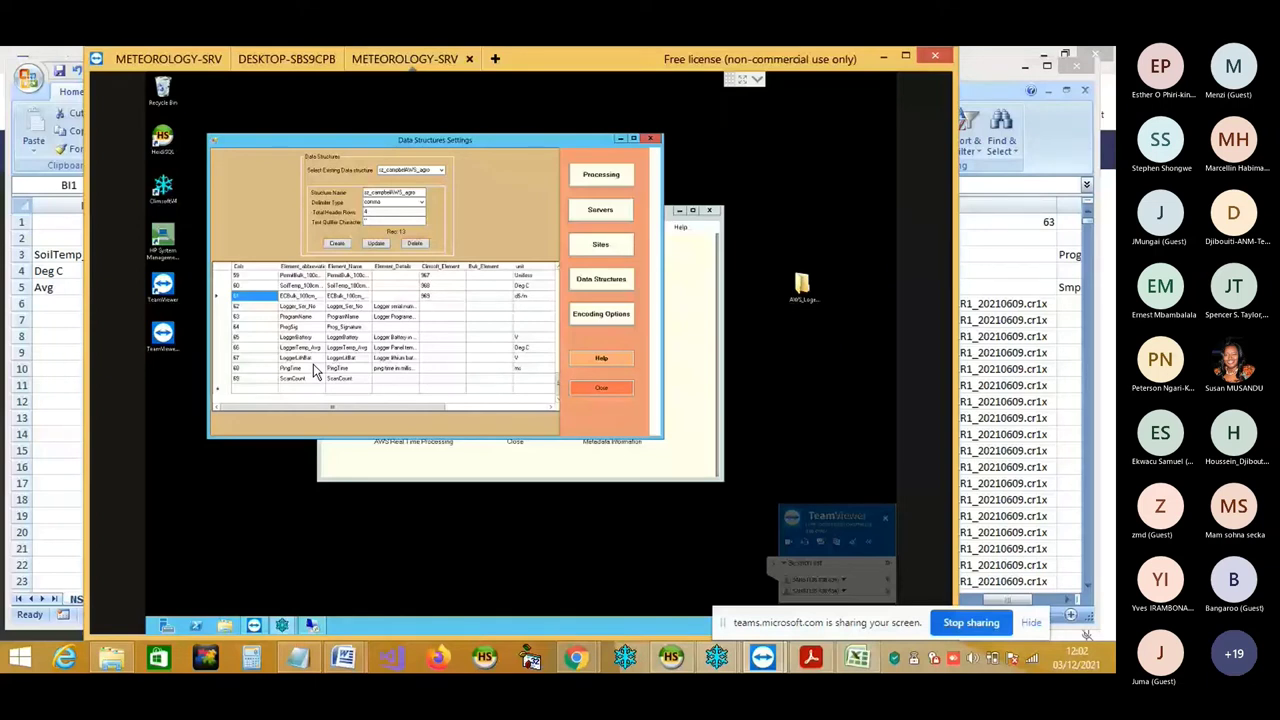
Edit row 61's element code 965, then minimise Data Structures Settings to reach the Main Menu.
double_click(433, 297)
left_click(433, 297)
left_click(620, 140)
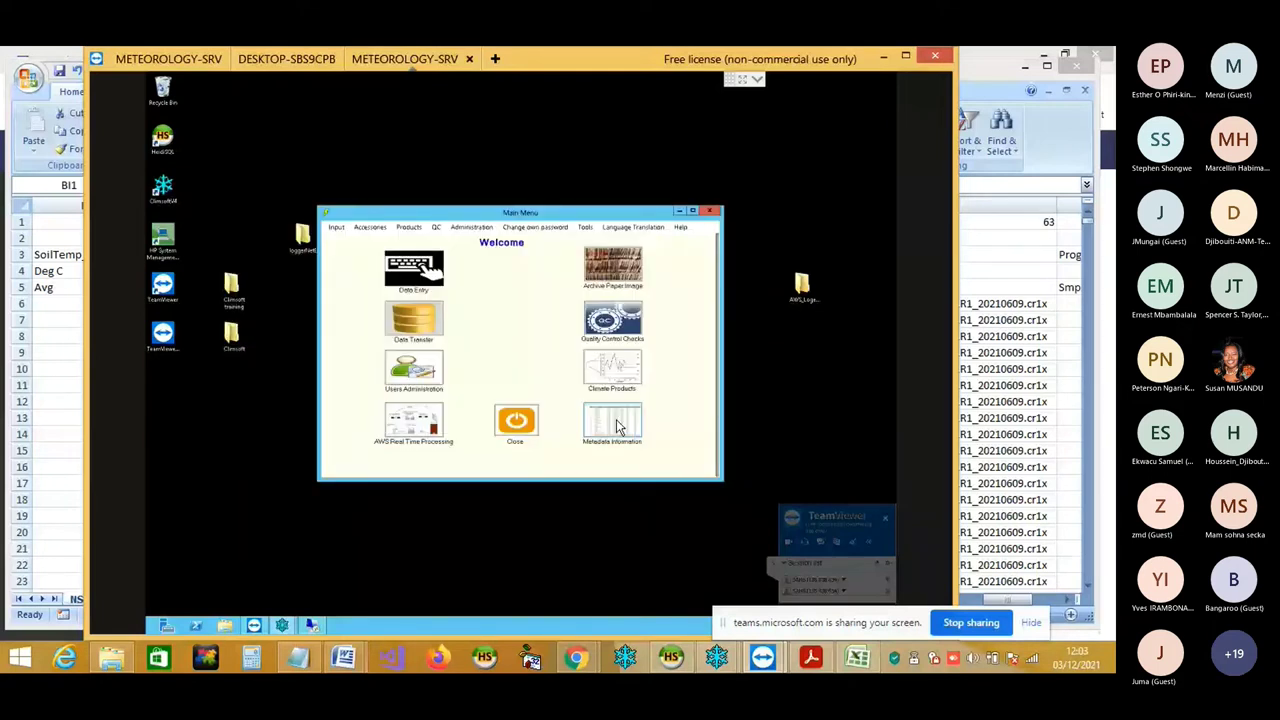
Read the ECBulk_100cm_Avg element's metadata, including the end of its description.
left_click(616, 427)
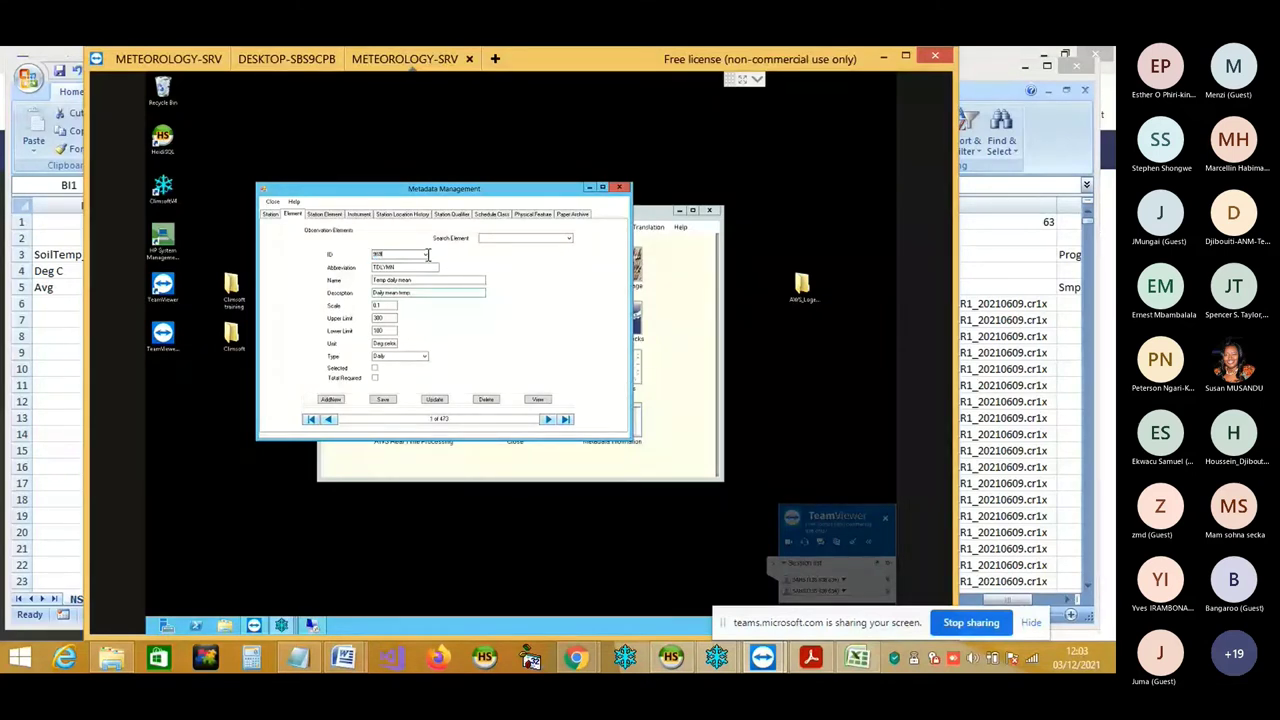
left_click(425, 255)
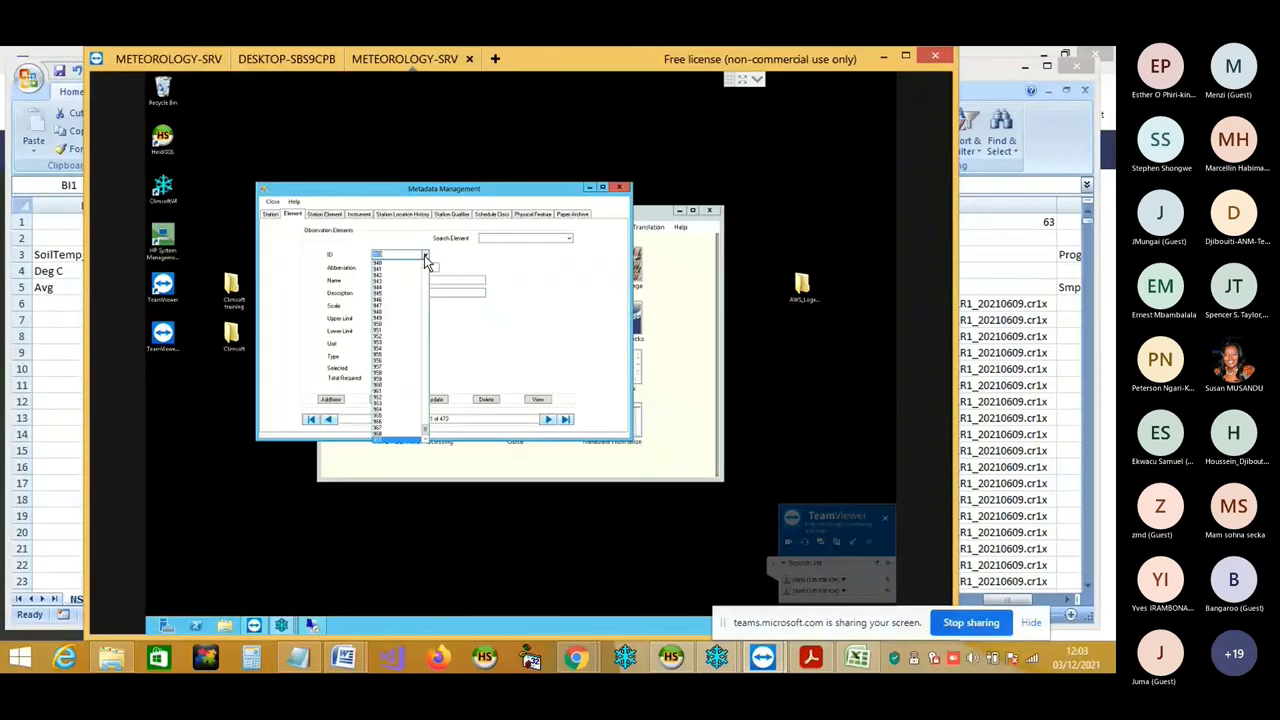
left_click(378, 442)
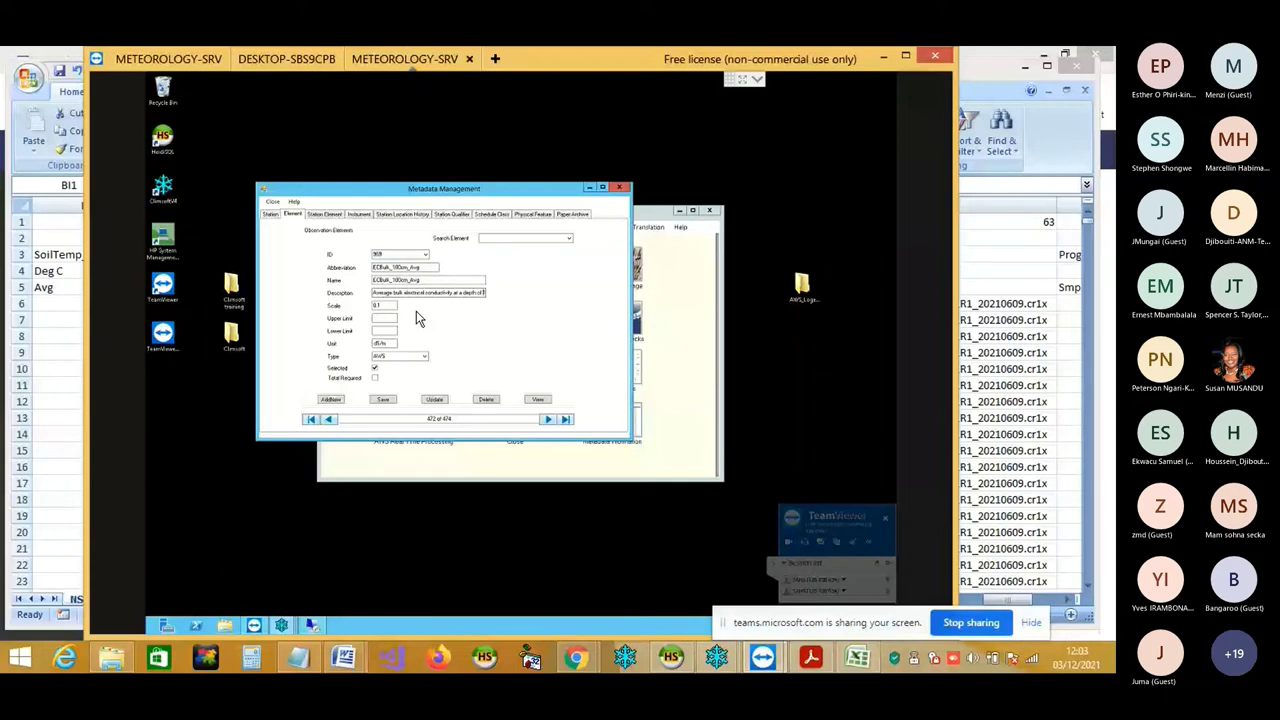
key("End")
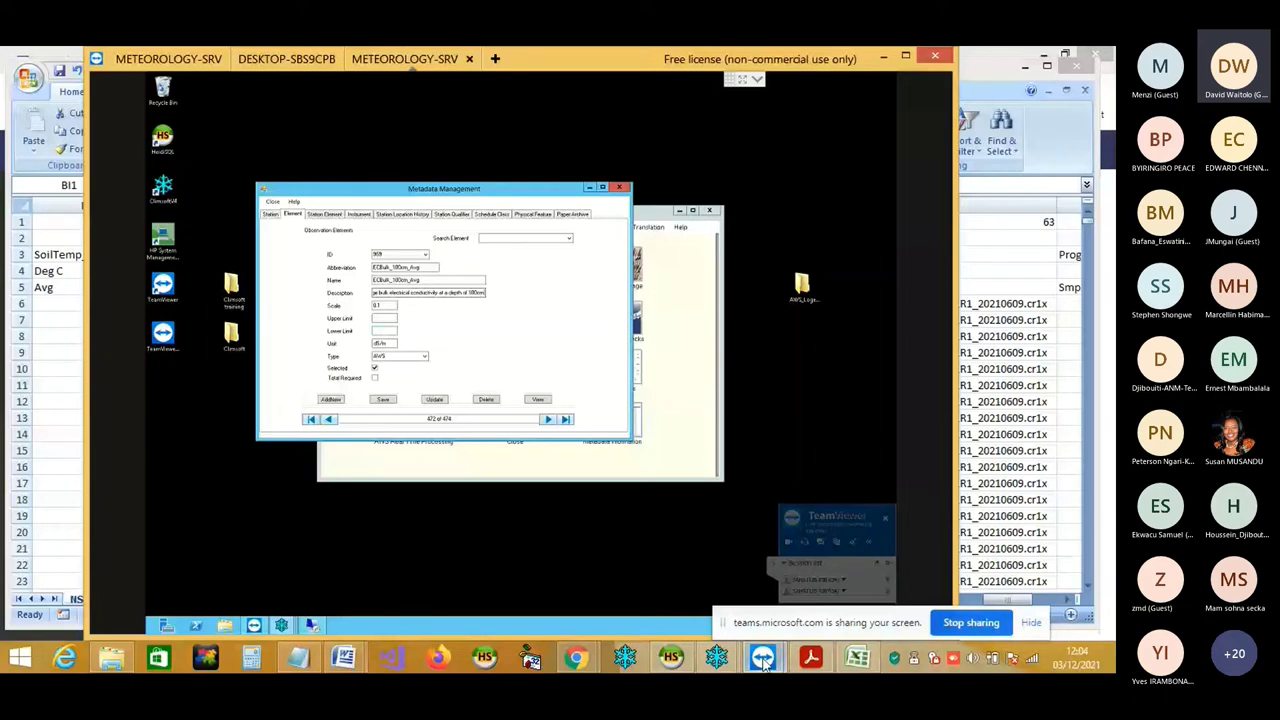
Back in Data Structures Settings, select the PingTime row and review its columns.
left_click(283, 625)
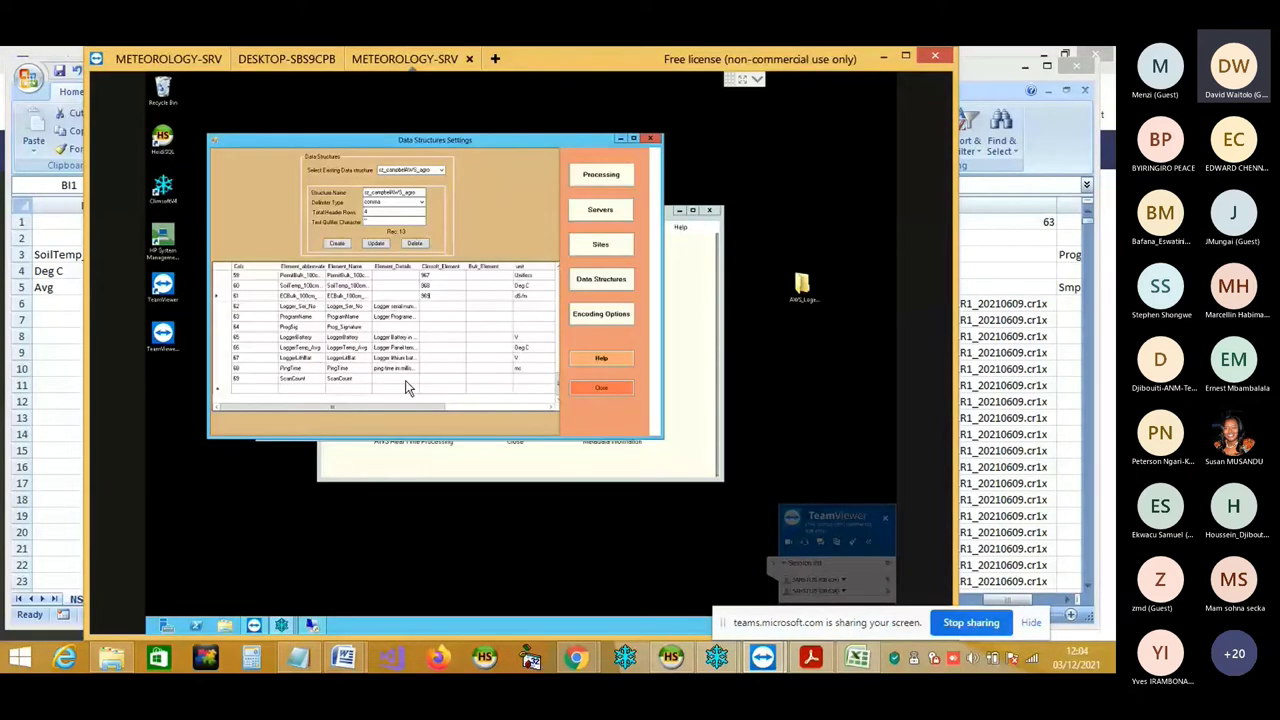
left_click(222, 369)
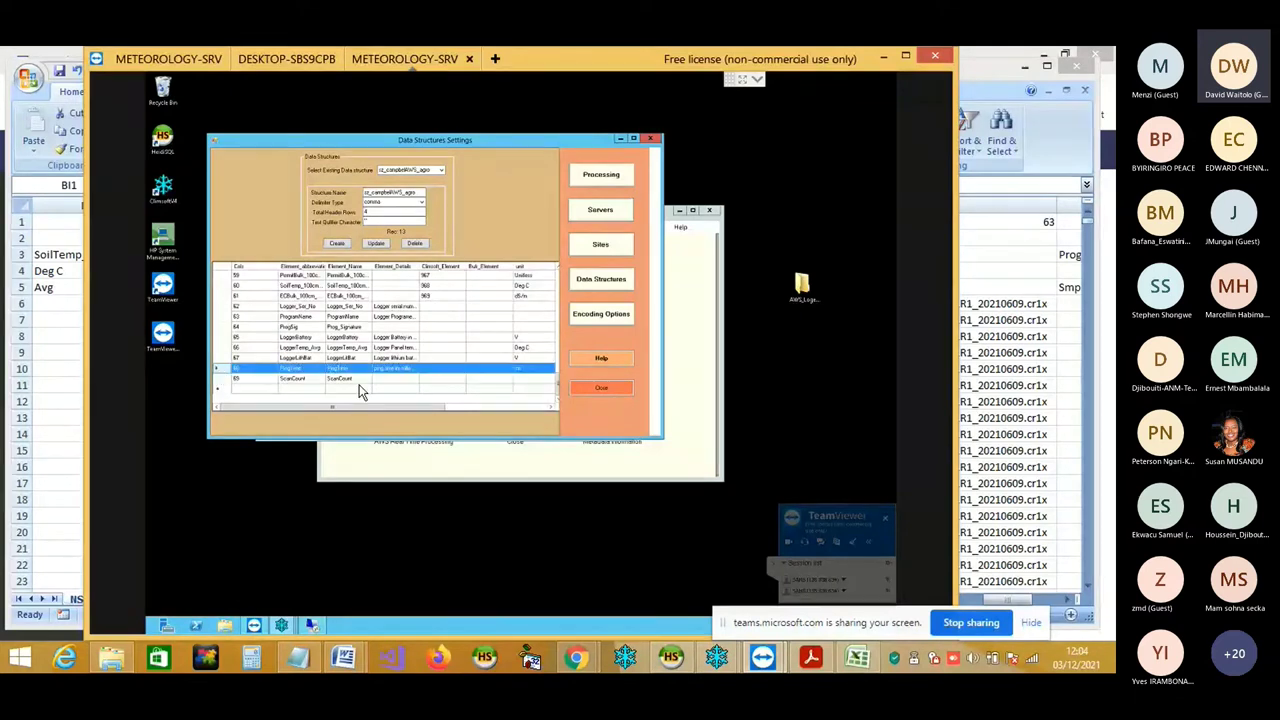
left_click(546, 410)
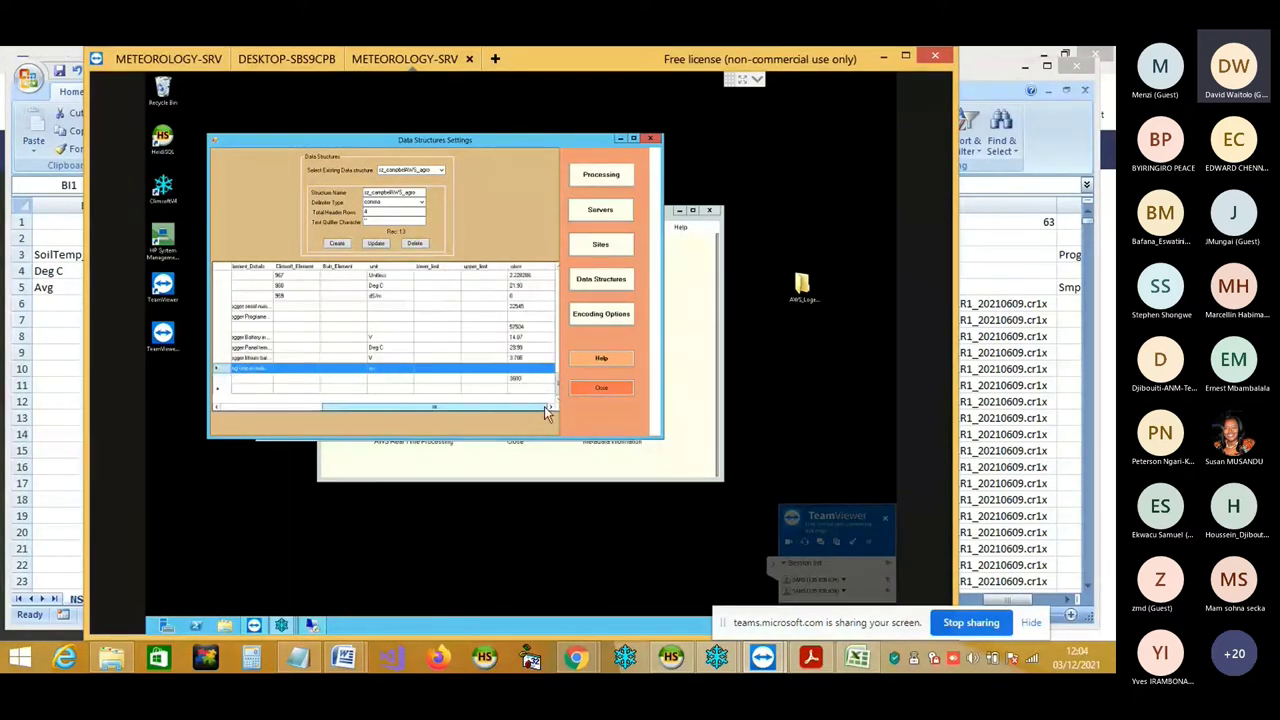
left_click_drag(544, 406, 389, 392)
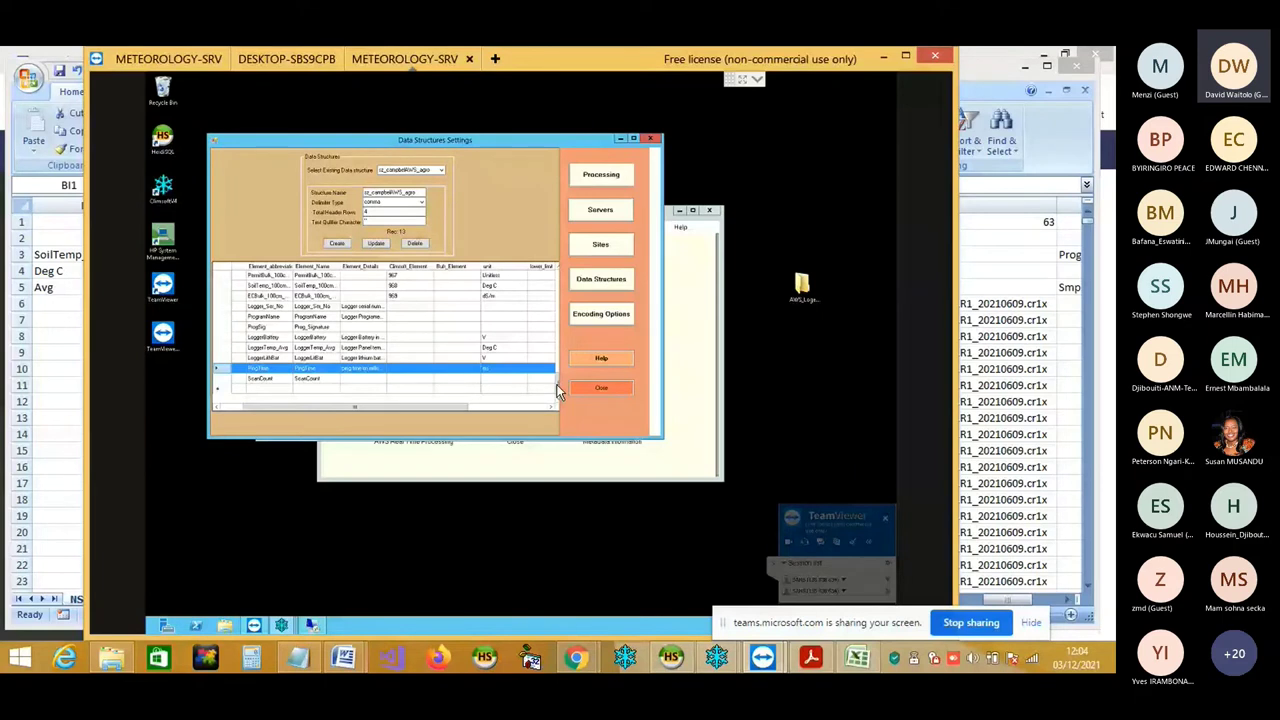
left_click_drag(558, 392, 418, 416)
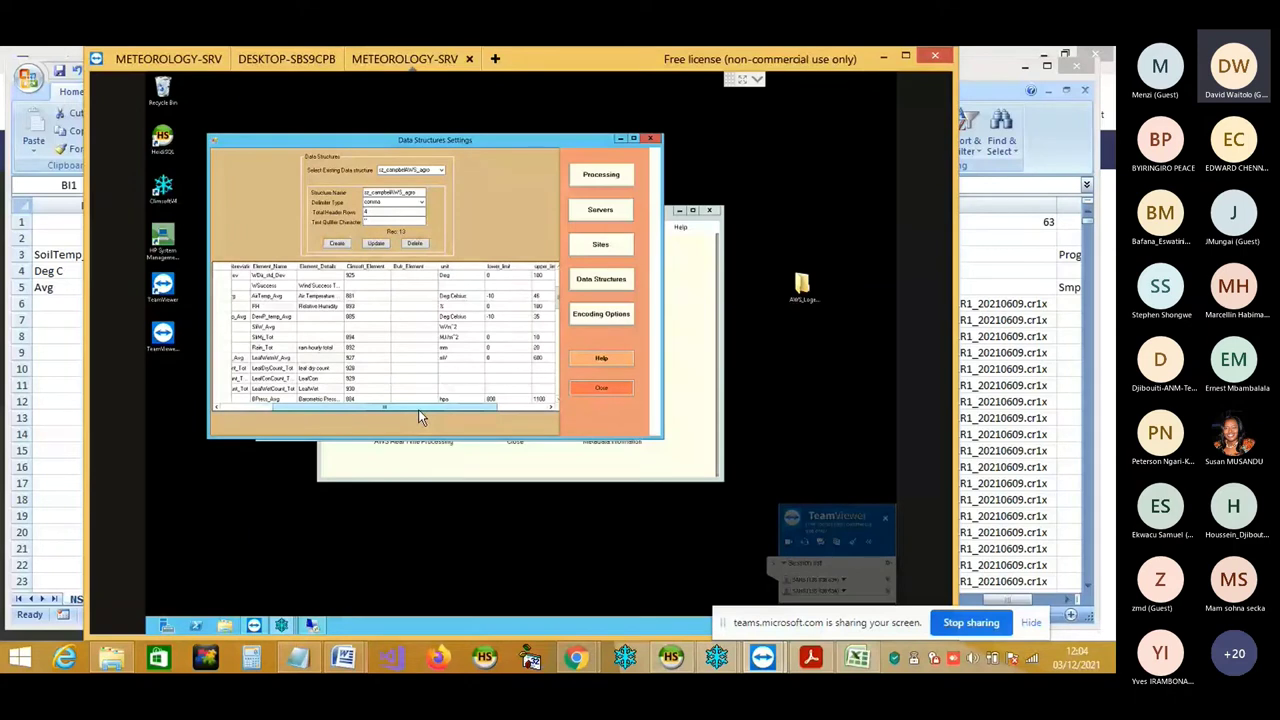
mouse_move(418, 409)
left_mouse_down()
mouse_move(451, 409)
mouse_move(422, 410)
left_mouse_up()
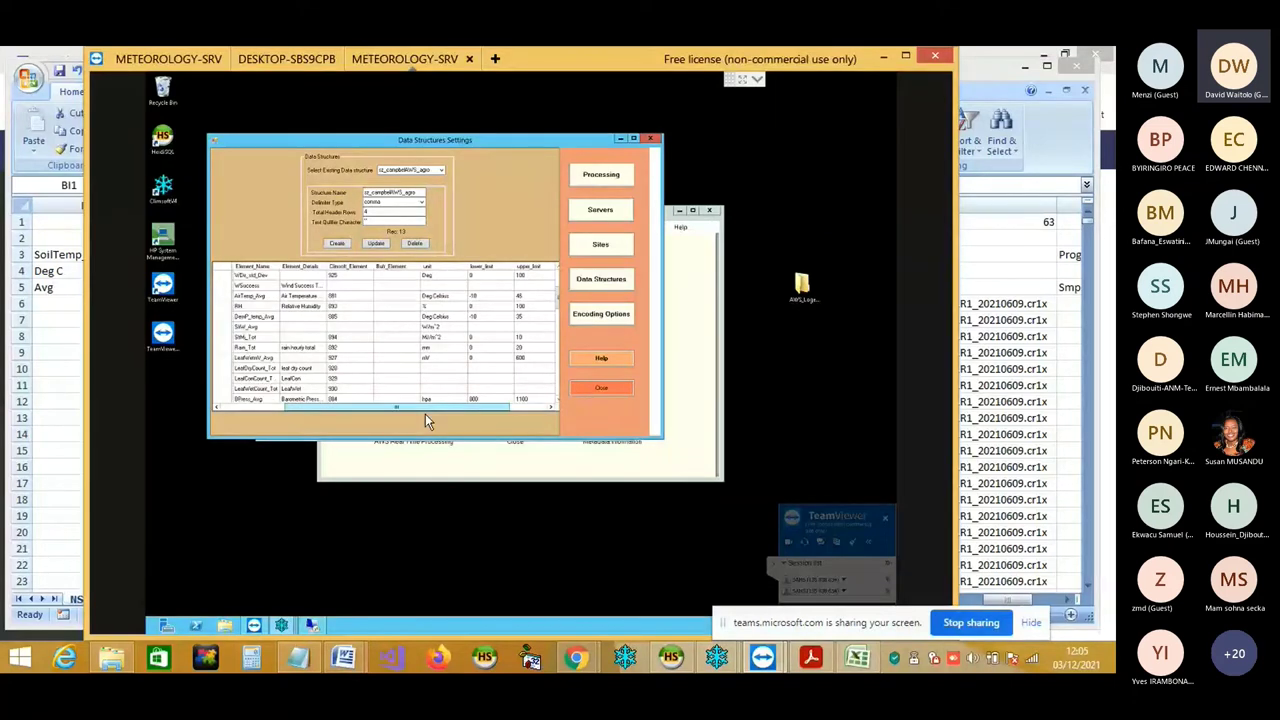
Review the DewP_temp_Avg and AirTemp_Avg element codes, then bring NSALITJE_TableHour.csv forward.
left_click(337, 318)
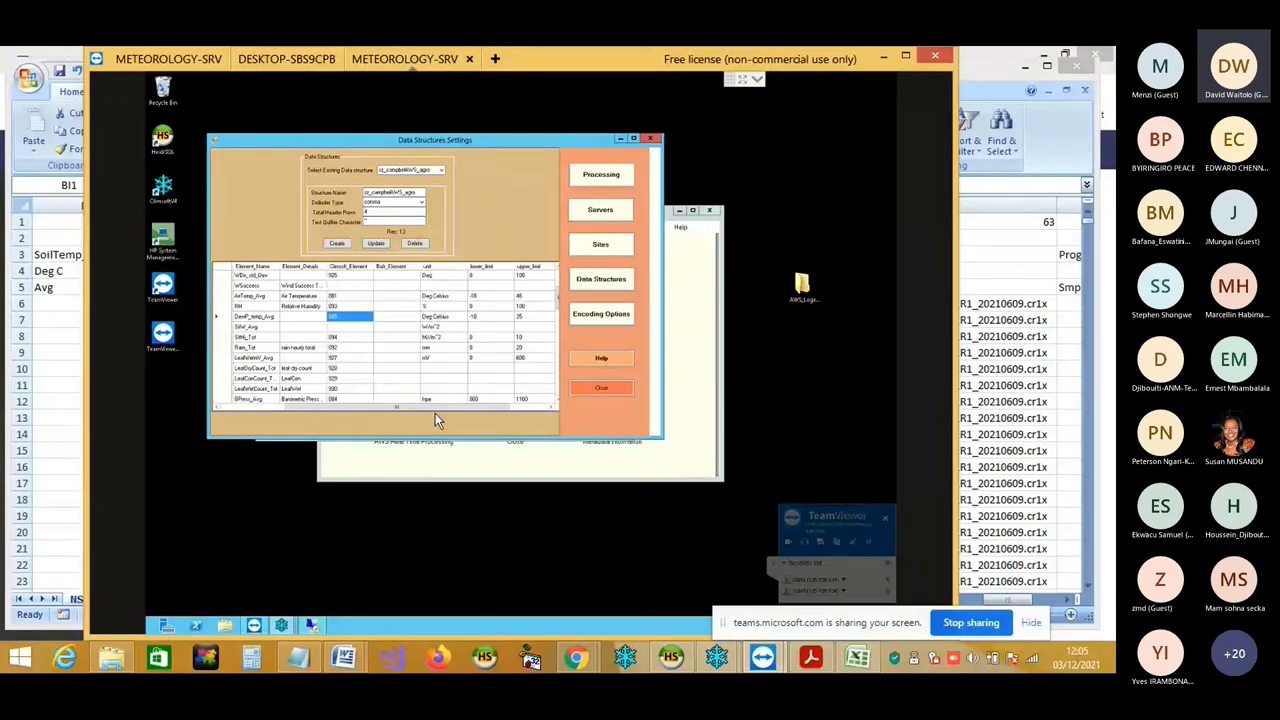
left_click_drag(435, 413, 494, 413)
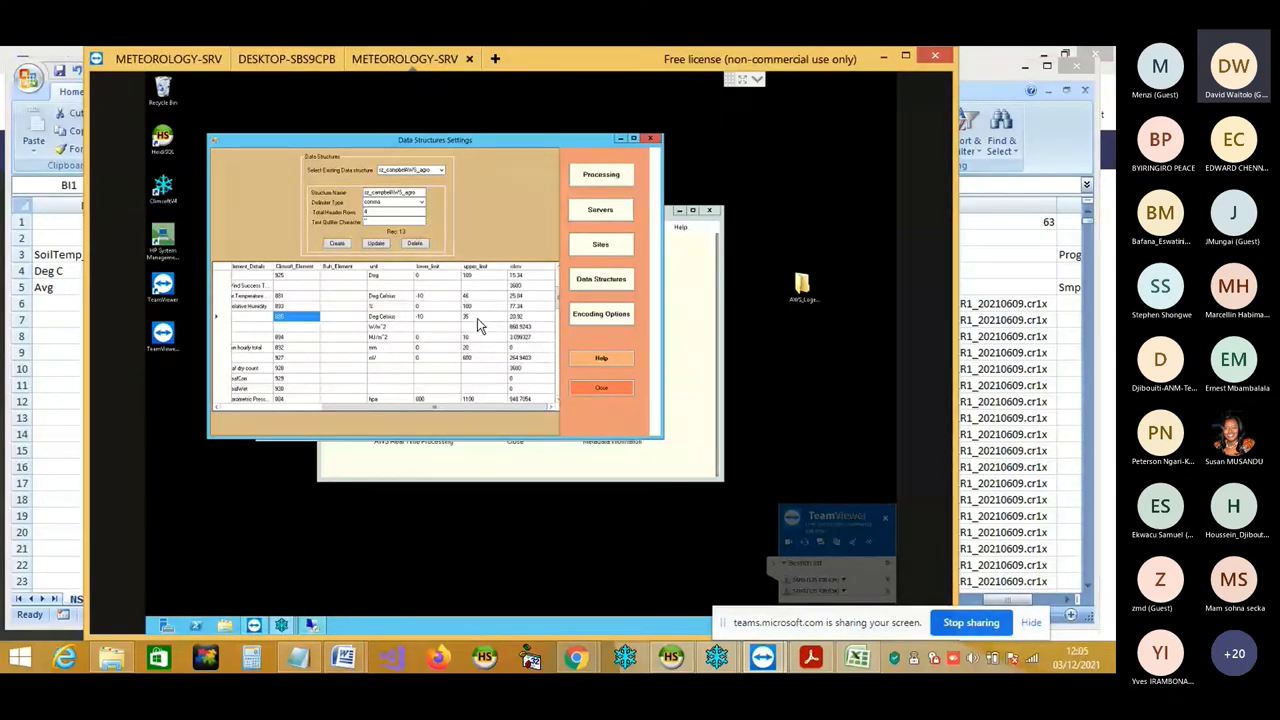
scroll(395, 305, "left", 3)
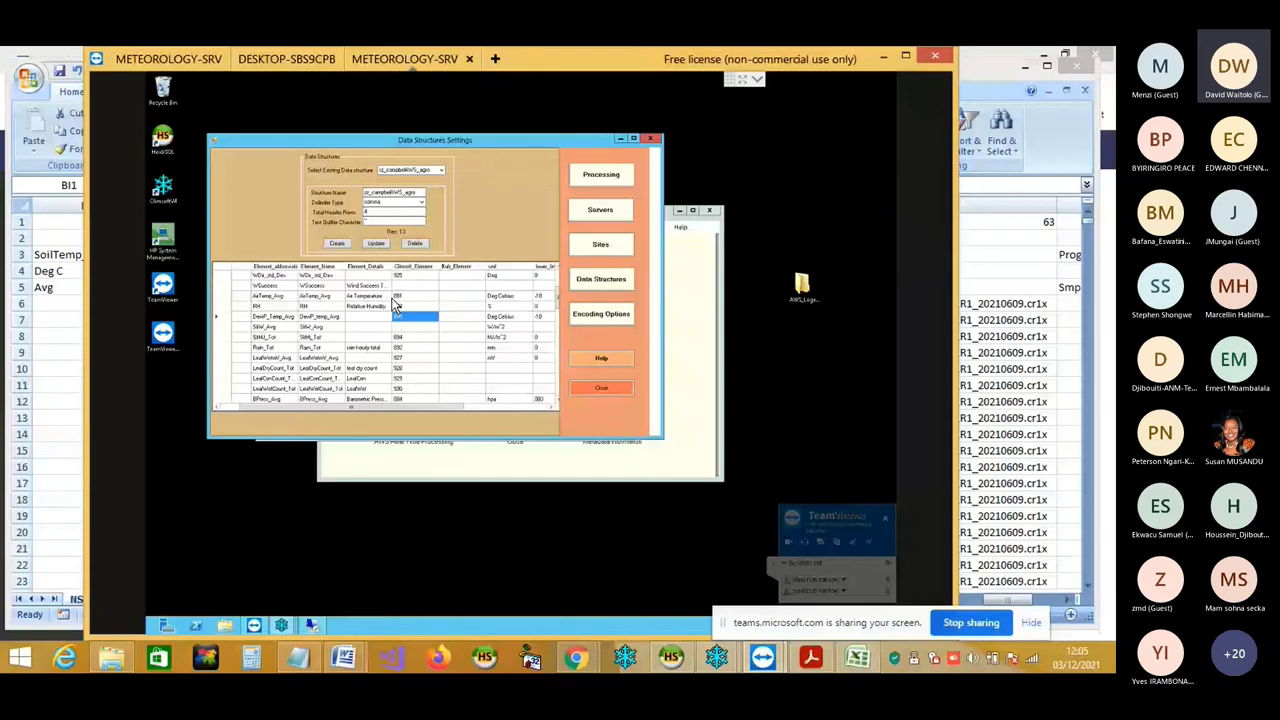
left_click(388, 298)
left_click_drag(300, 407, 281, 408)
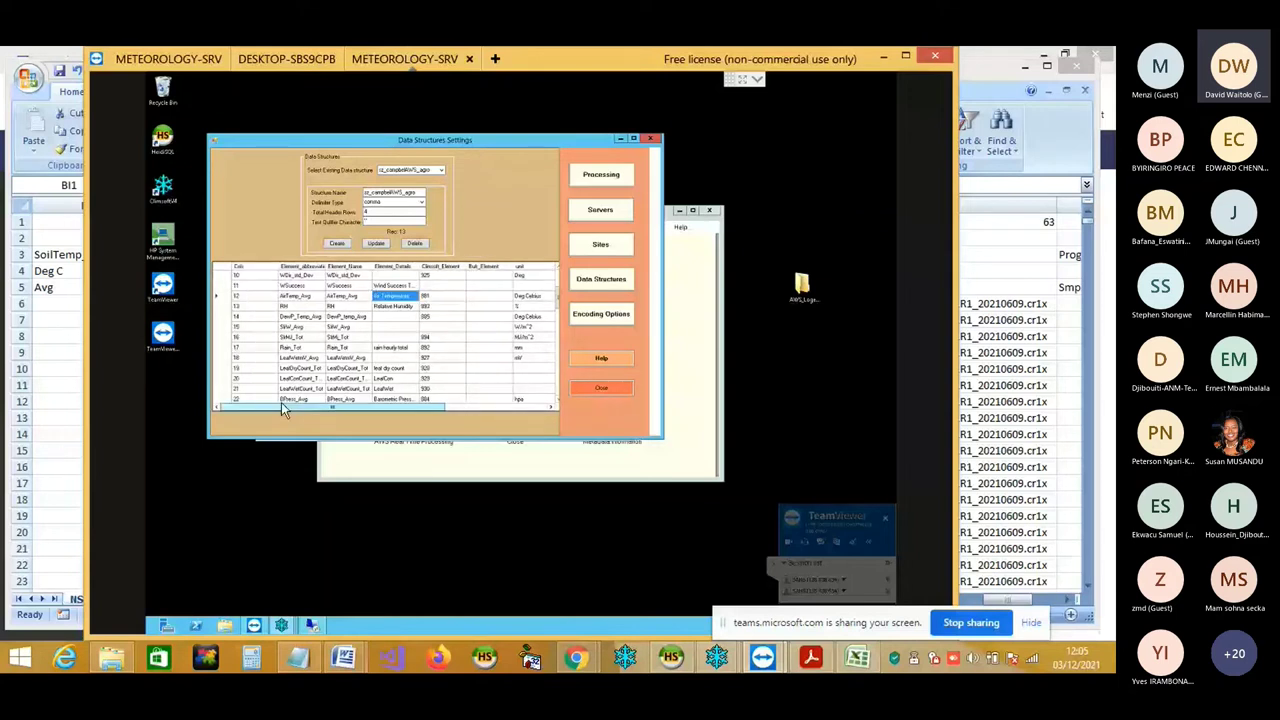
left_click_drag(281, 405, 382, 405)
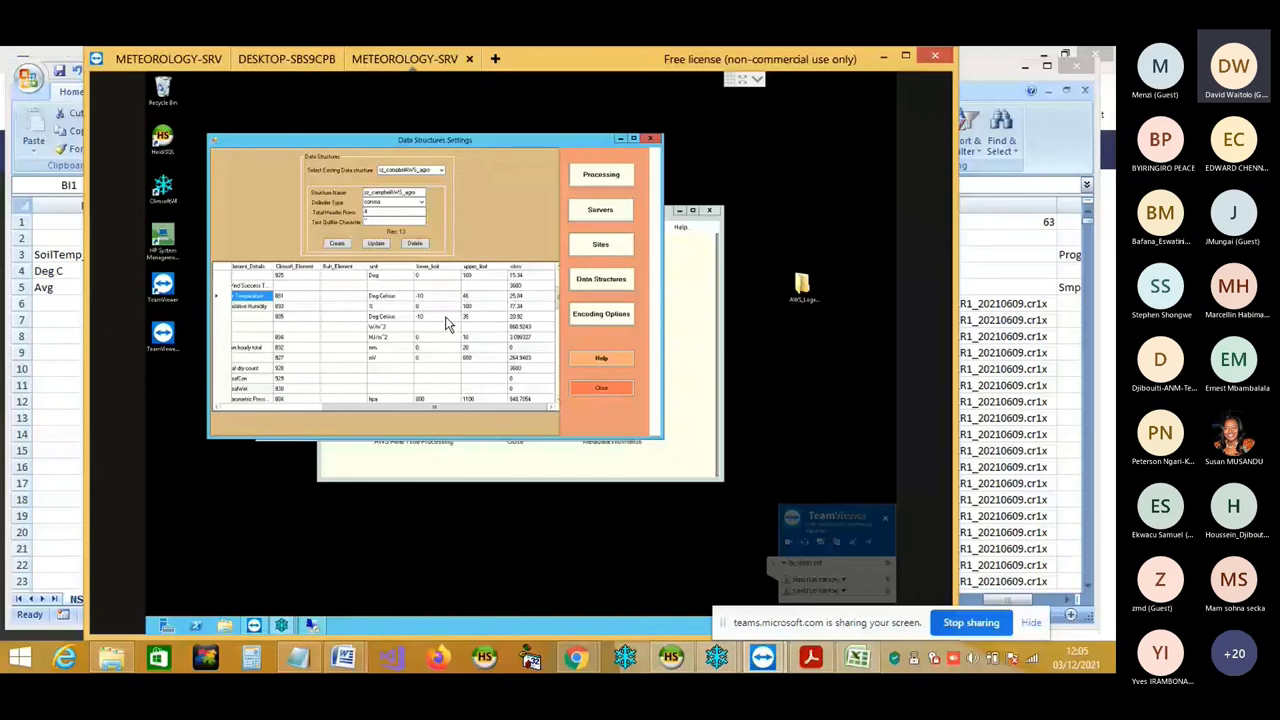
left_click(856, 660)
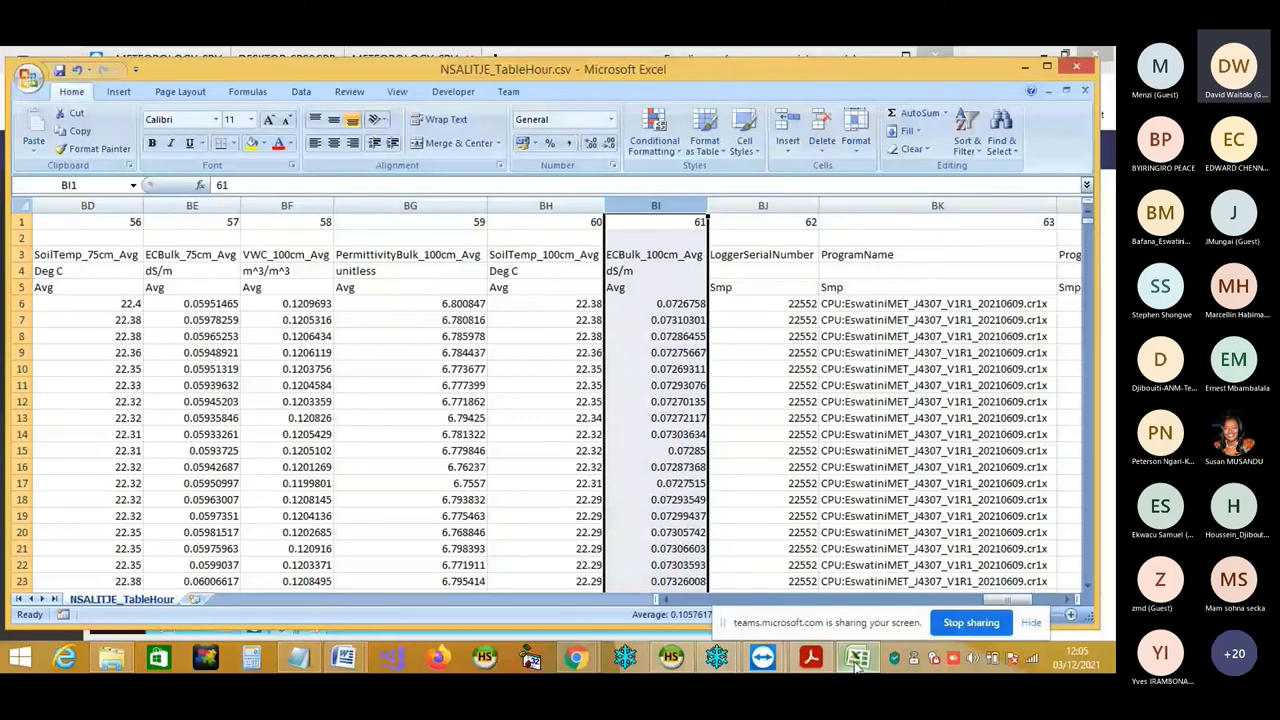
Check AirTemp_Avg column L values in L6 and L11, then return to the remote session.
left_click(640, 205)
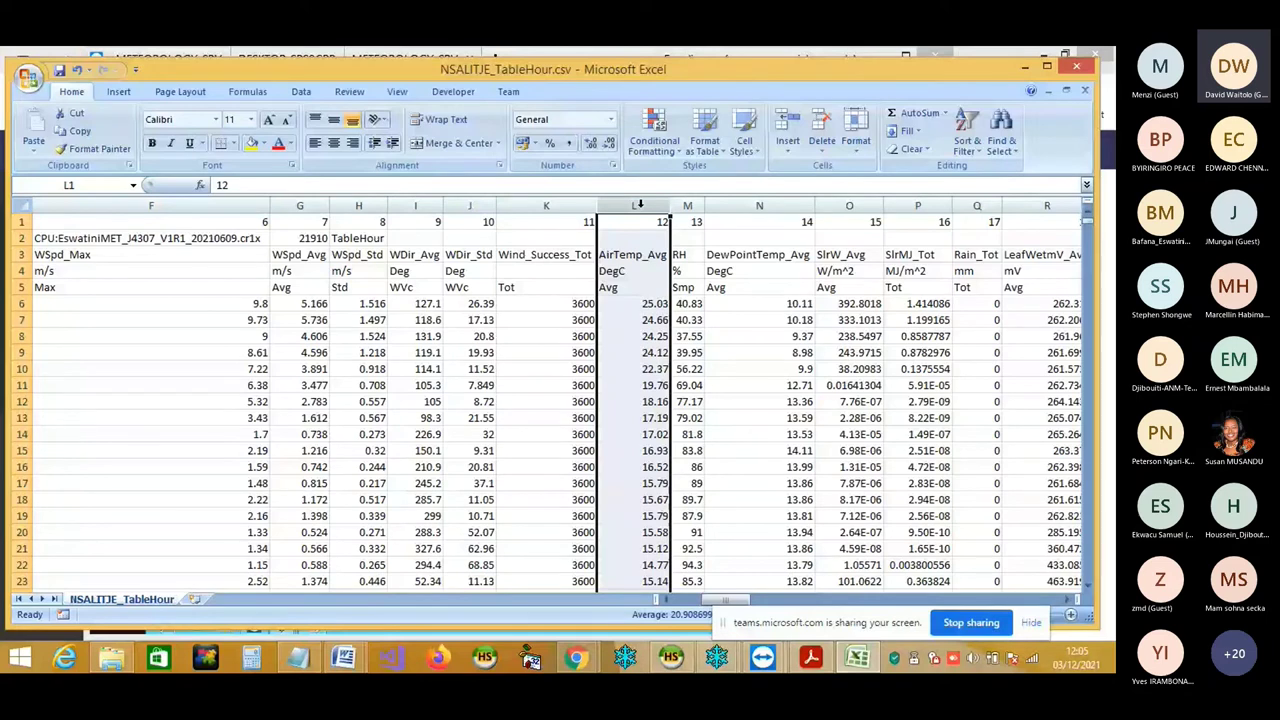
left_click(646, 304)
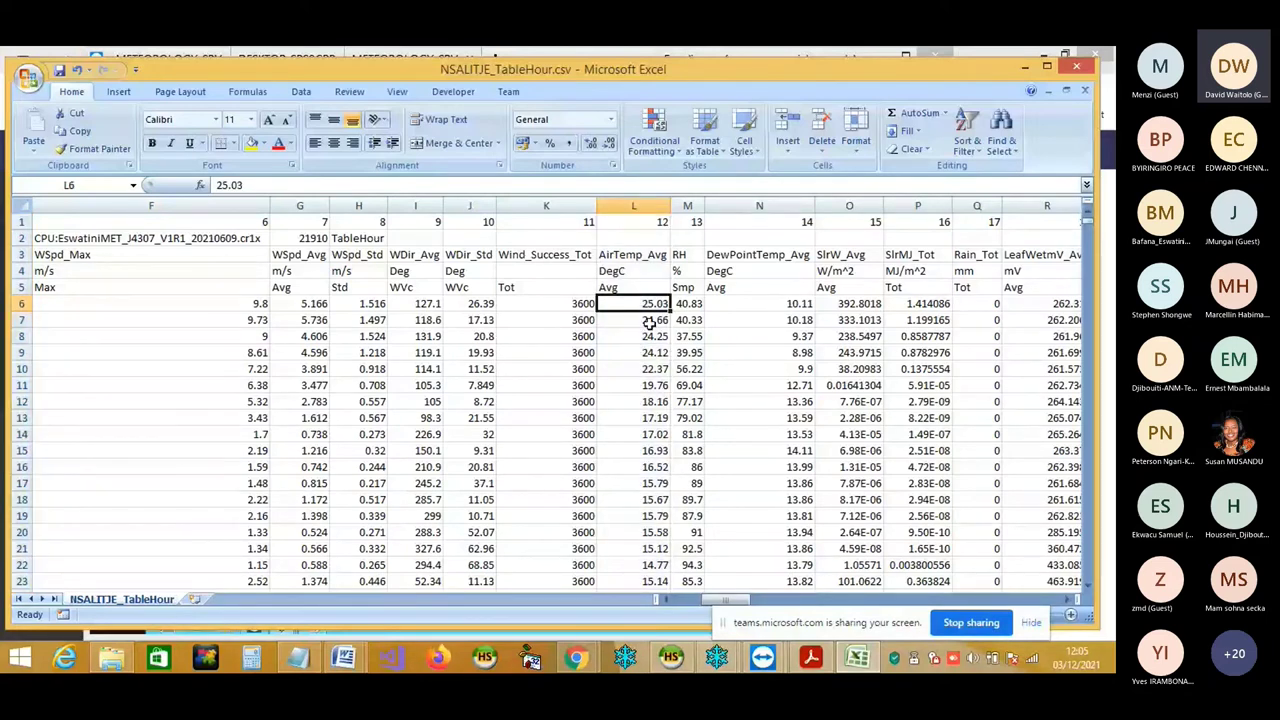
left_click(648, 385)
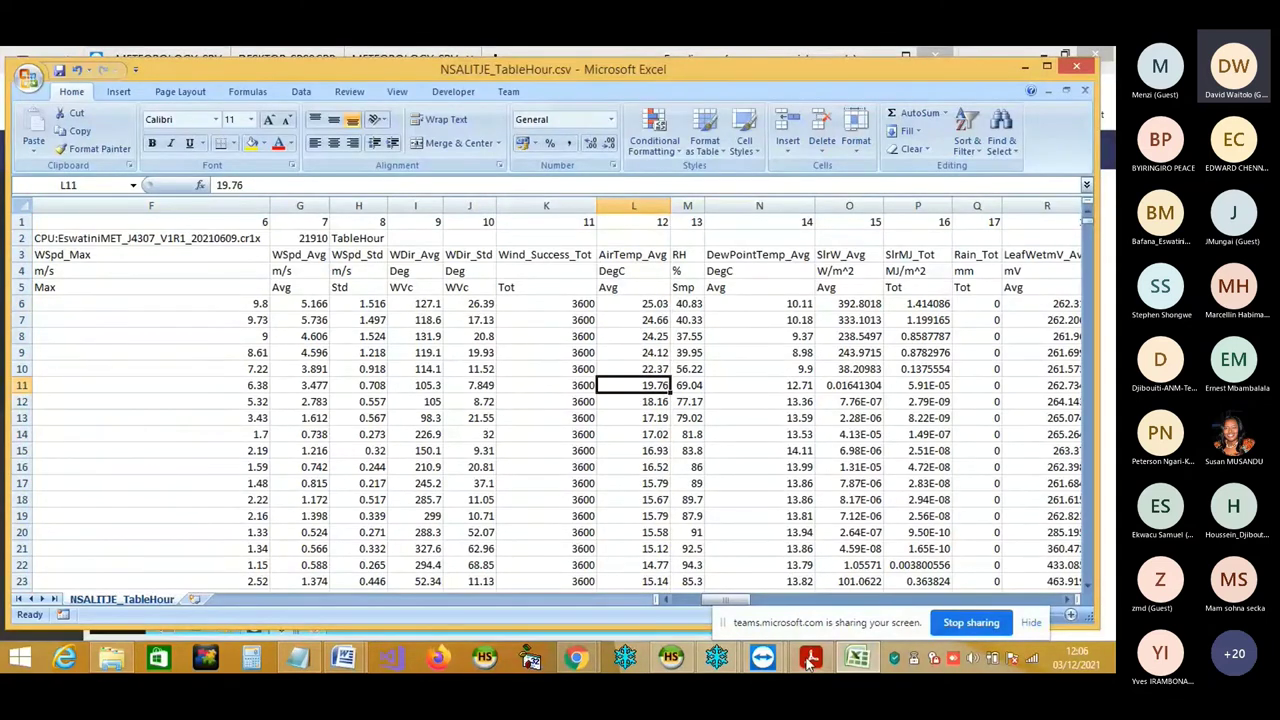
left_click(809, 658)
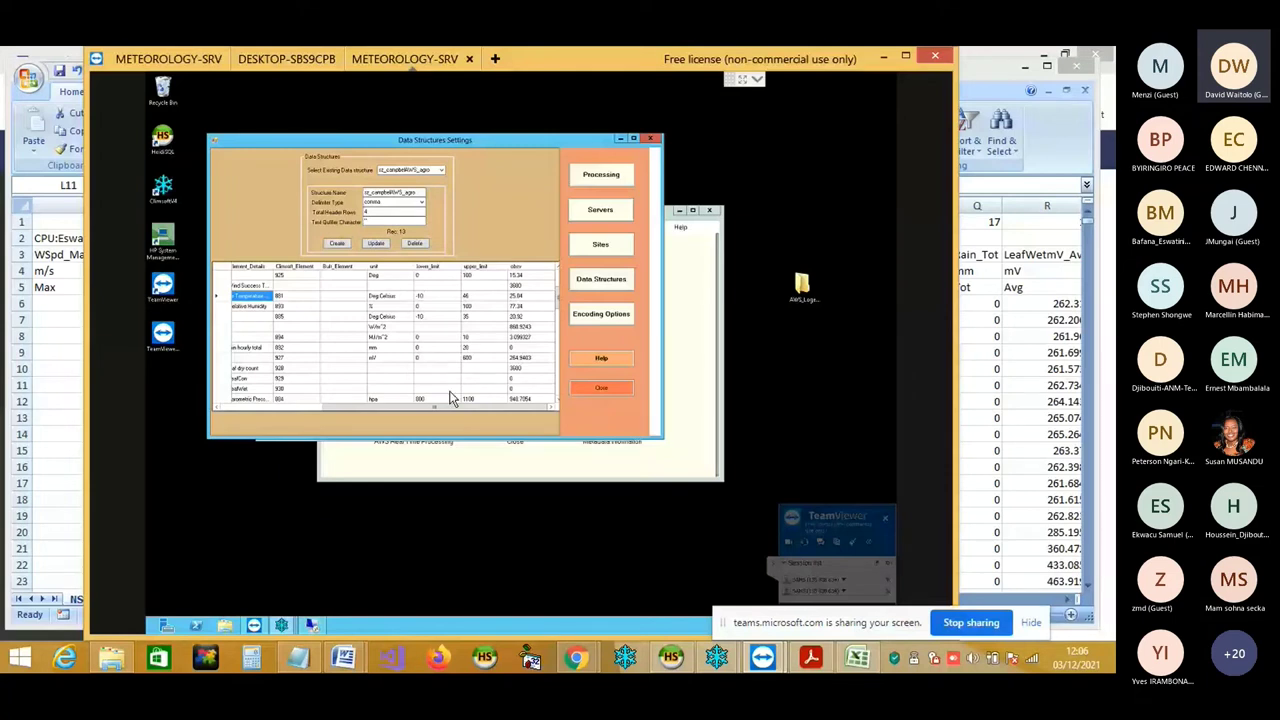
Scroll the data structure grid back to its first columns and return to the Excel workbook.
left_click_drag(446, 407, 475, 425)
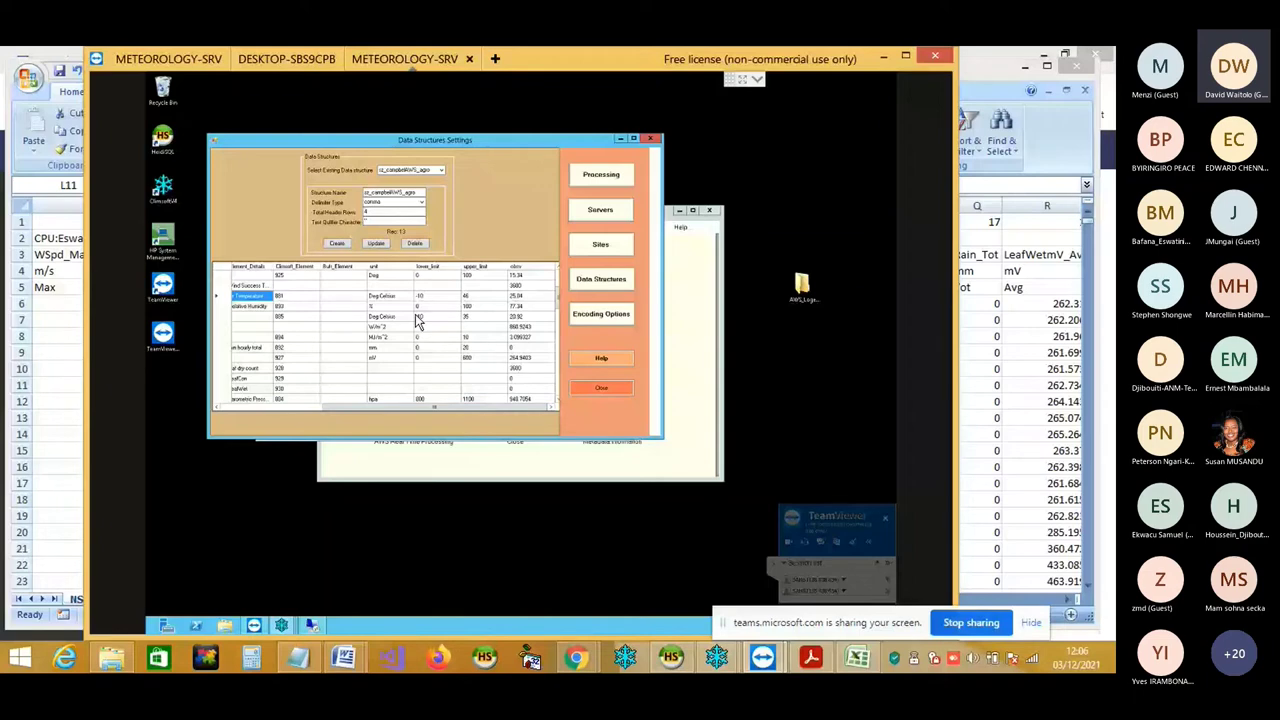
key("alt+Tab")
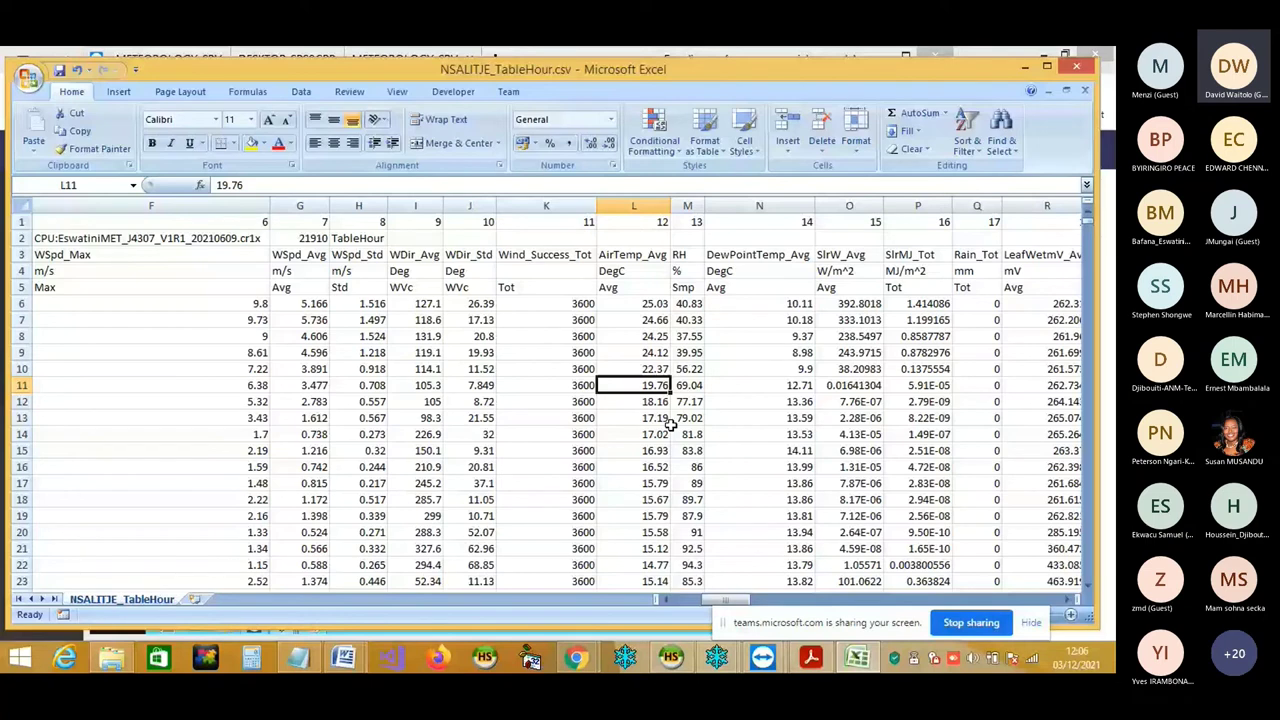
Browse the hourly worksheet data, then bring the METEOROLOGY-SRV remote session forward.
scroll(671, 425, "down", 20)
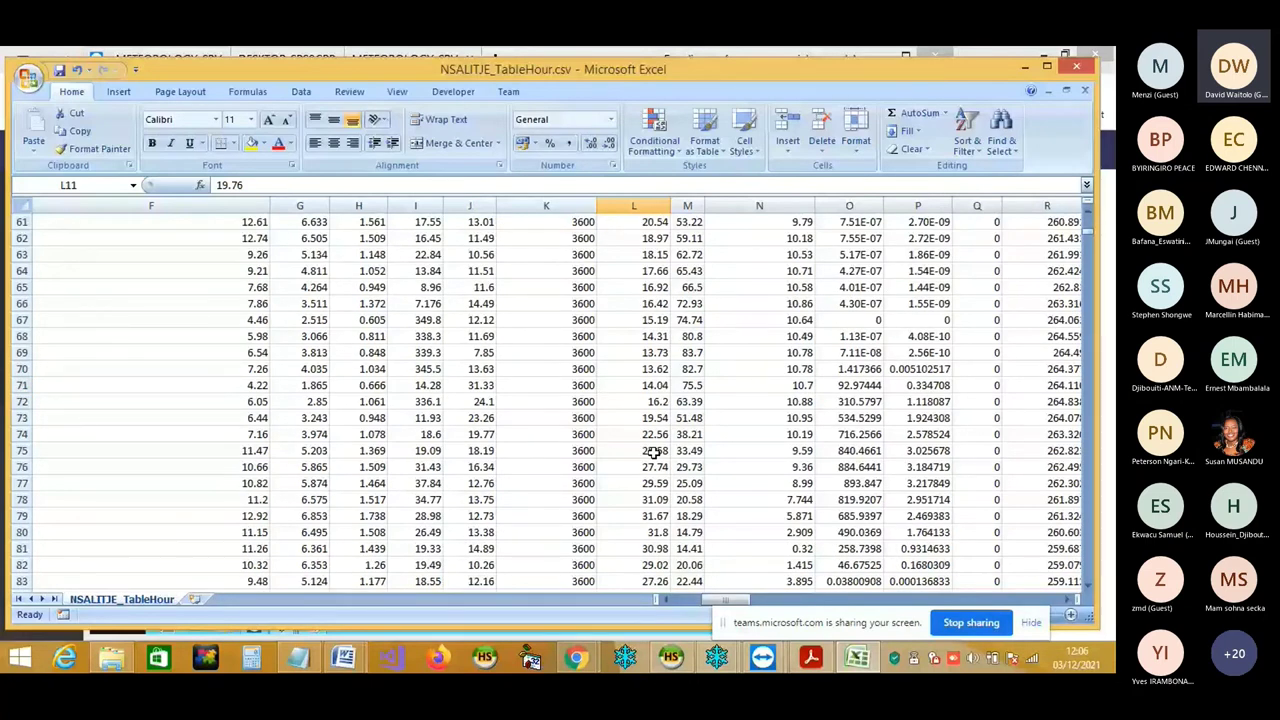
scroll(652, 452, "up", 16)
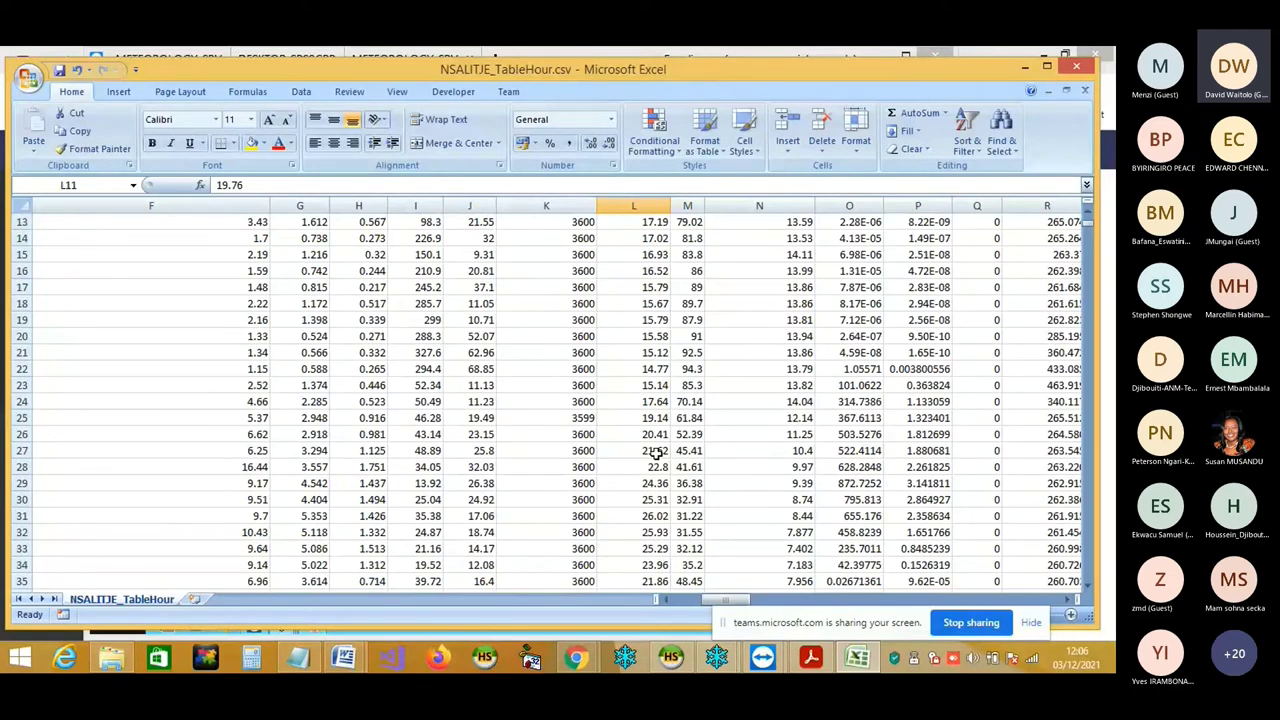
scroll(655, 452, "up", 4)
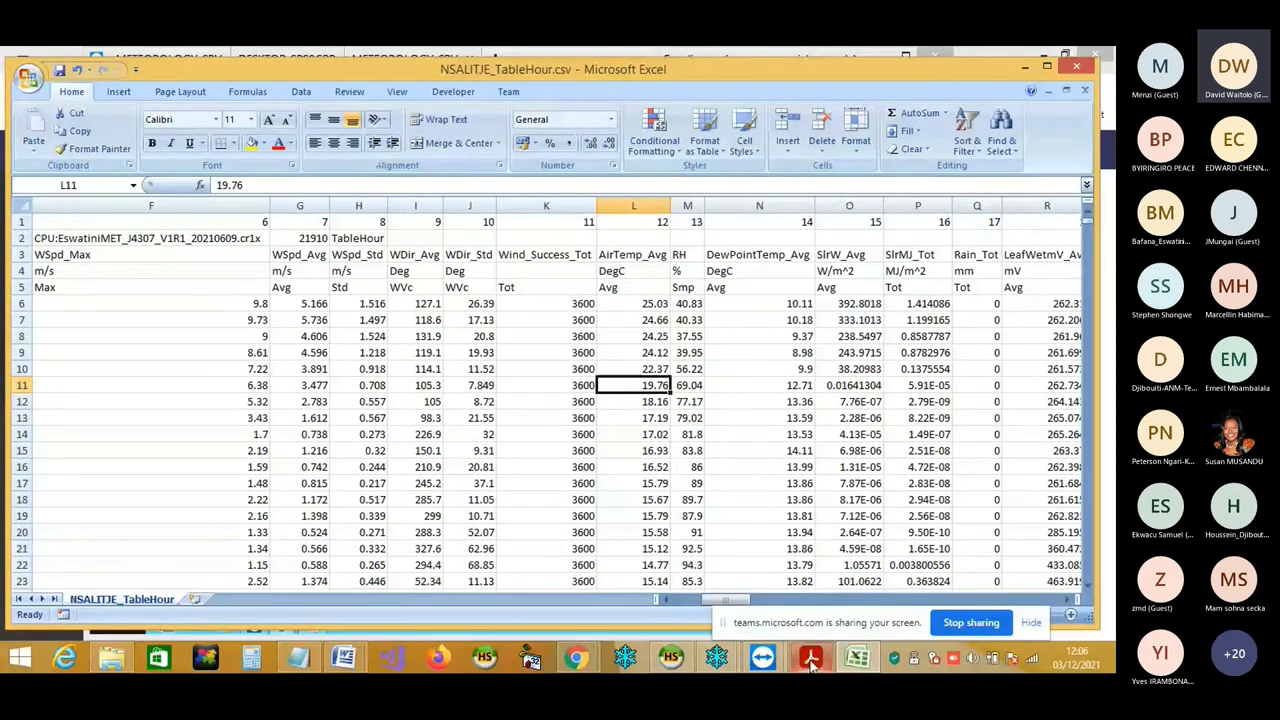
mouse_move(762, 657)
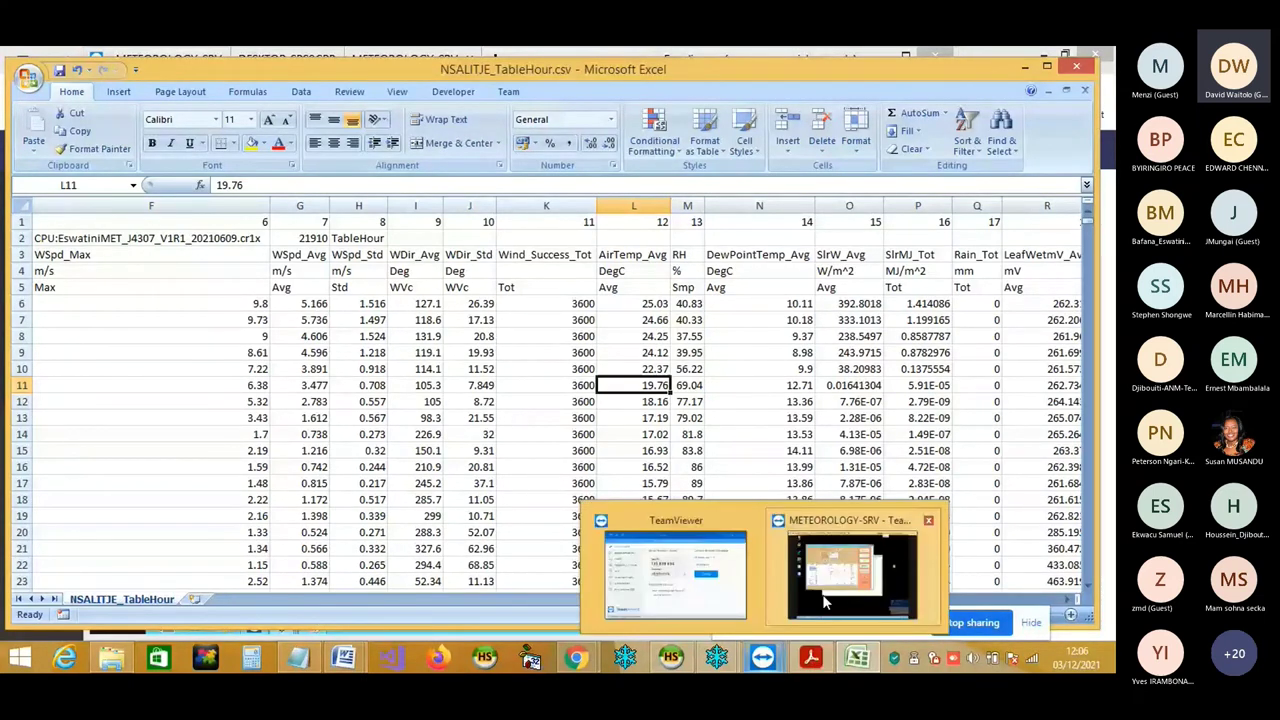
left_click(826, 602)
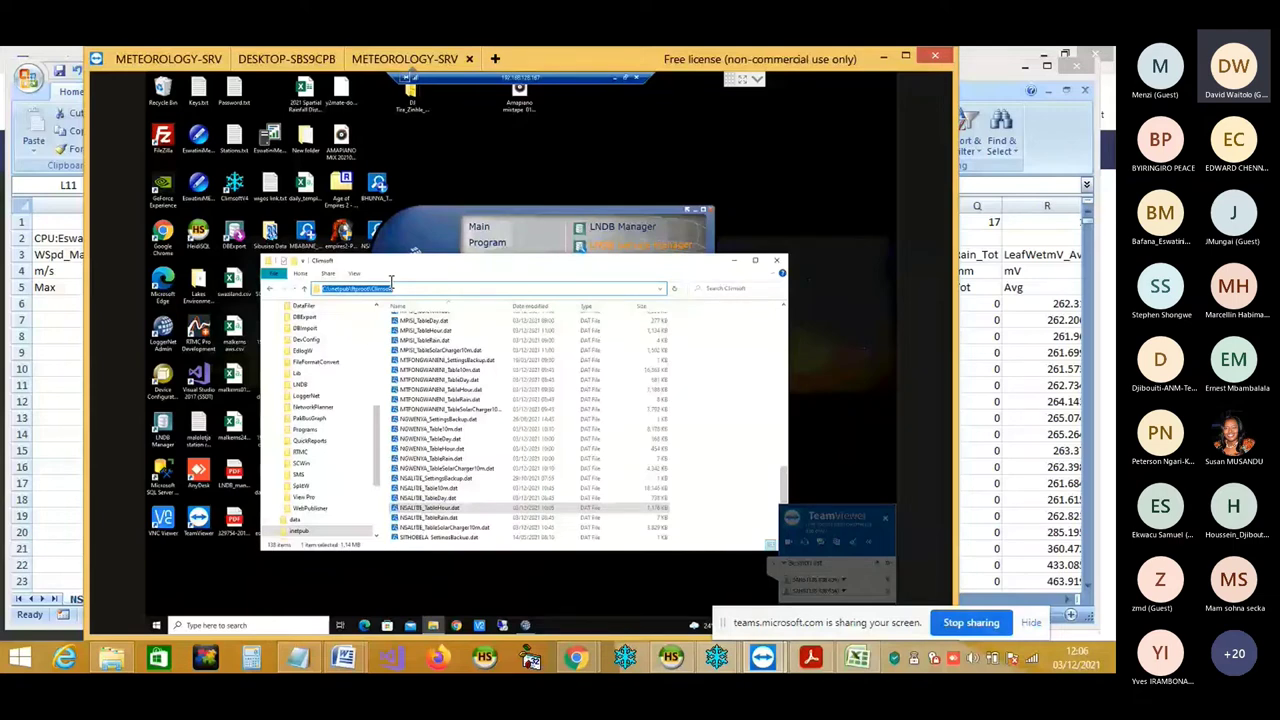
Go to the C:\inetpub\ftproot folder holding Climsoft via the Explorer address bar.
type("C:\\inetpub\\ftproot\\Cl")
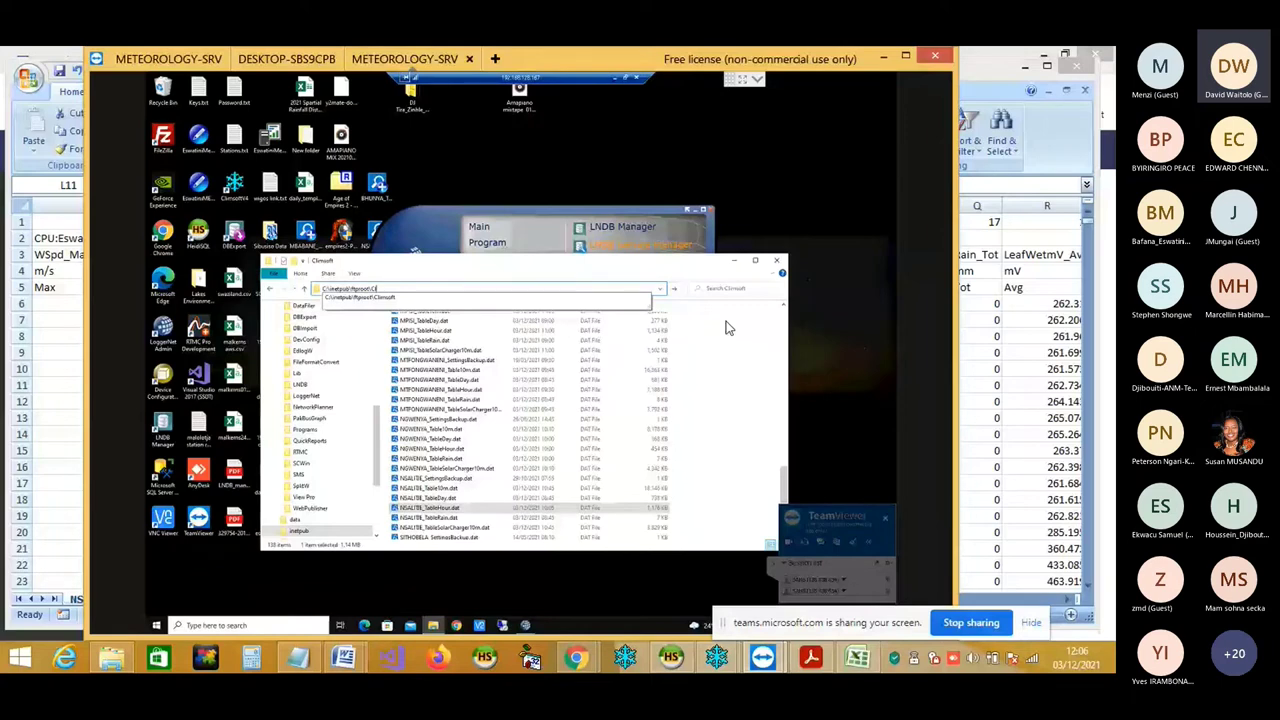
key("BackSpace")
key("BackSpace")
key("Return")
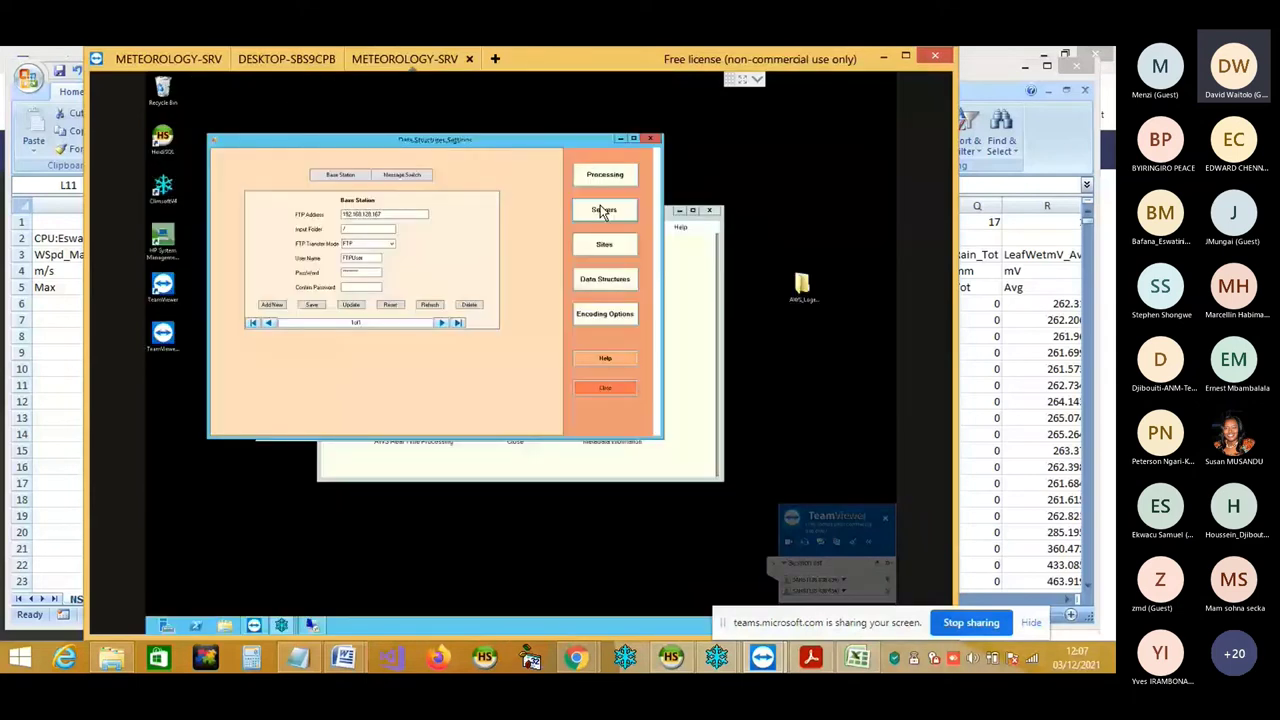
Review Servers Settings, then the first site's input data file path in Site Settings.
left_click(603, 212)
left_click(601, 246)
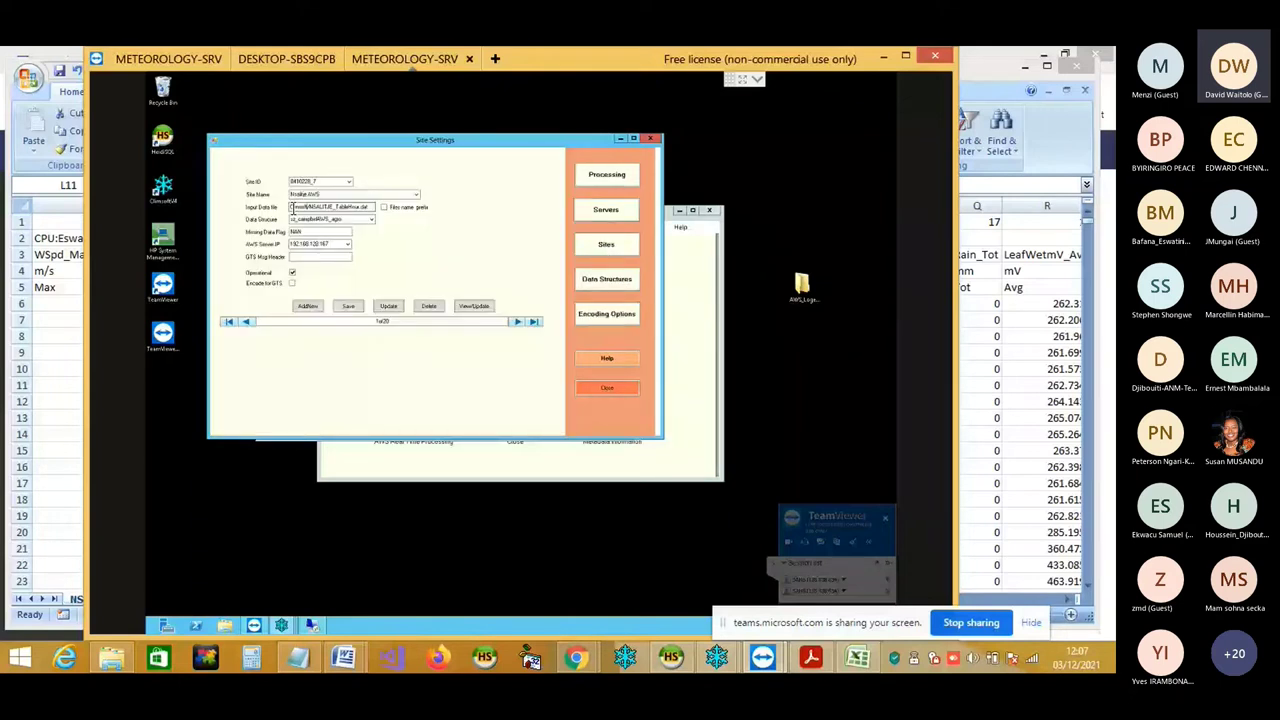
double_click(292, 207)
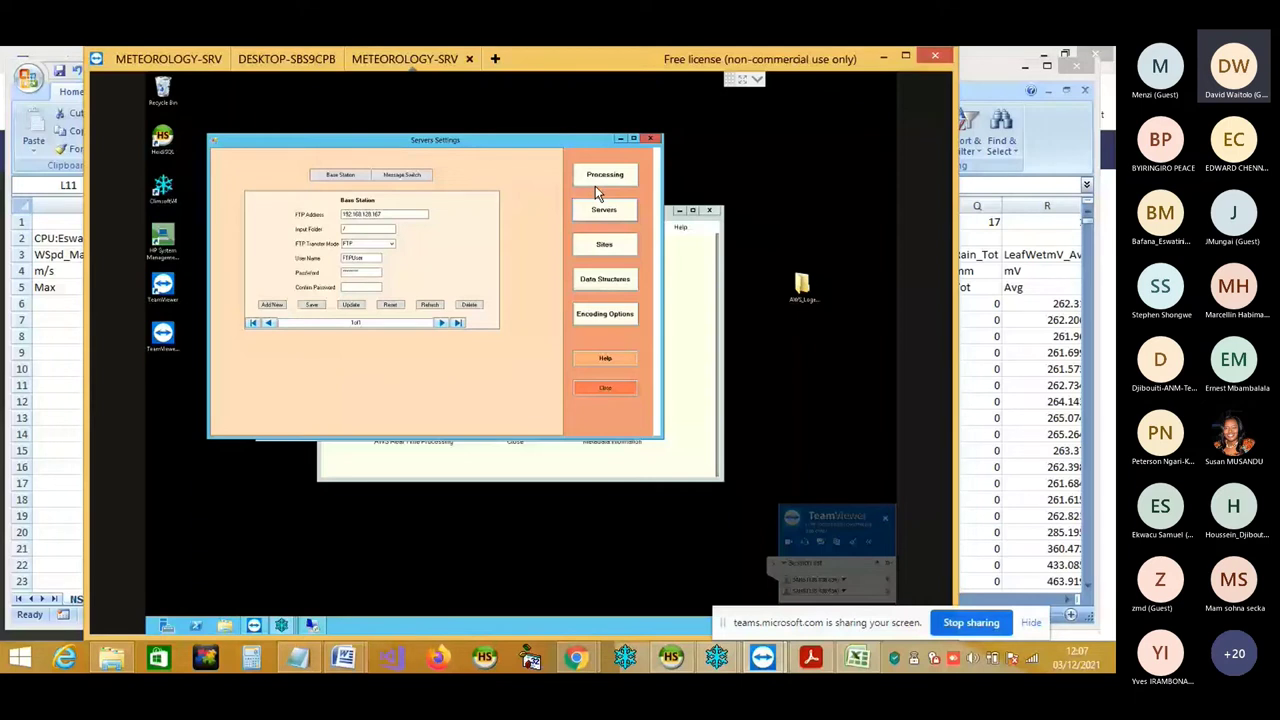
left_click(604, 244)
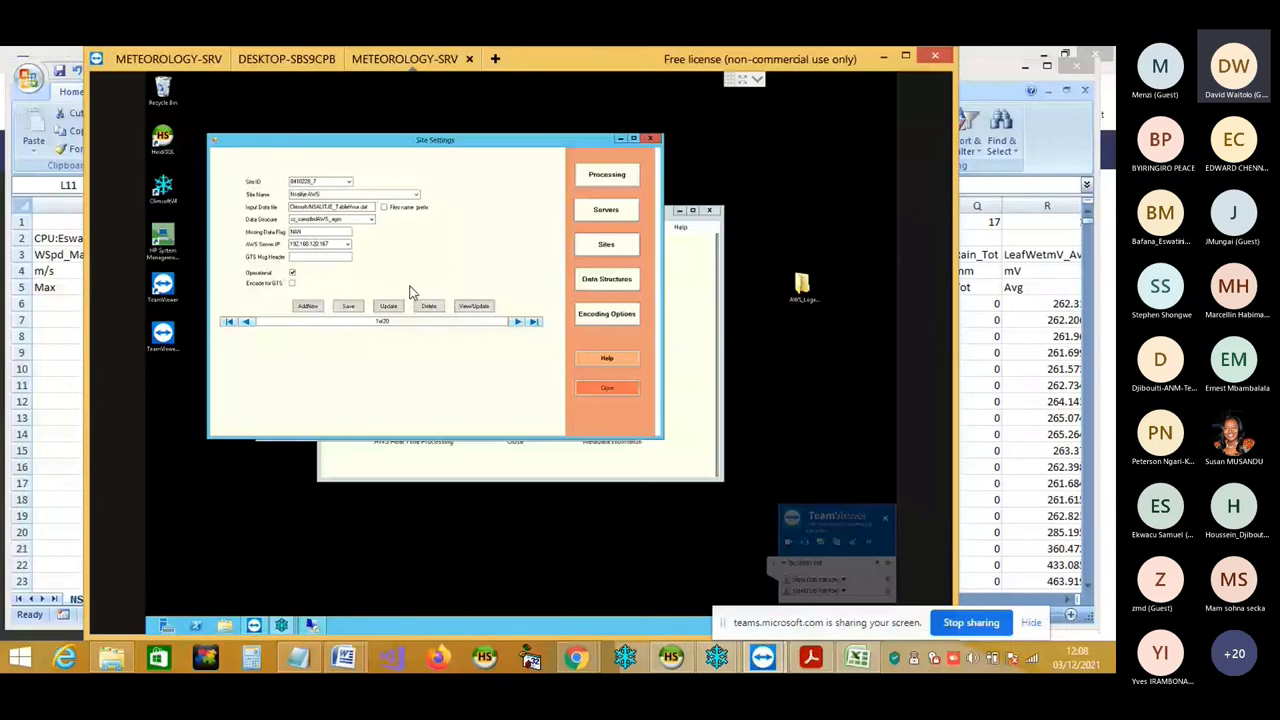
Step through the site records to Hlatikulu AWS, record 5 of 20.
left_click(517, 322)
left_click(515, 322)
left_click(246, 322)
scroll(395, 273, "down", 1)
left_click(517, 321)
Display the Message Switch server record's FTP address, input folder and user details.
left_click(603, 213)
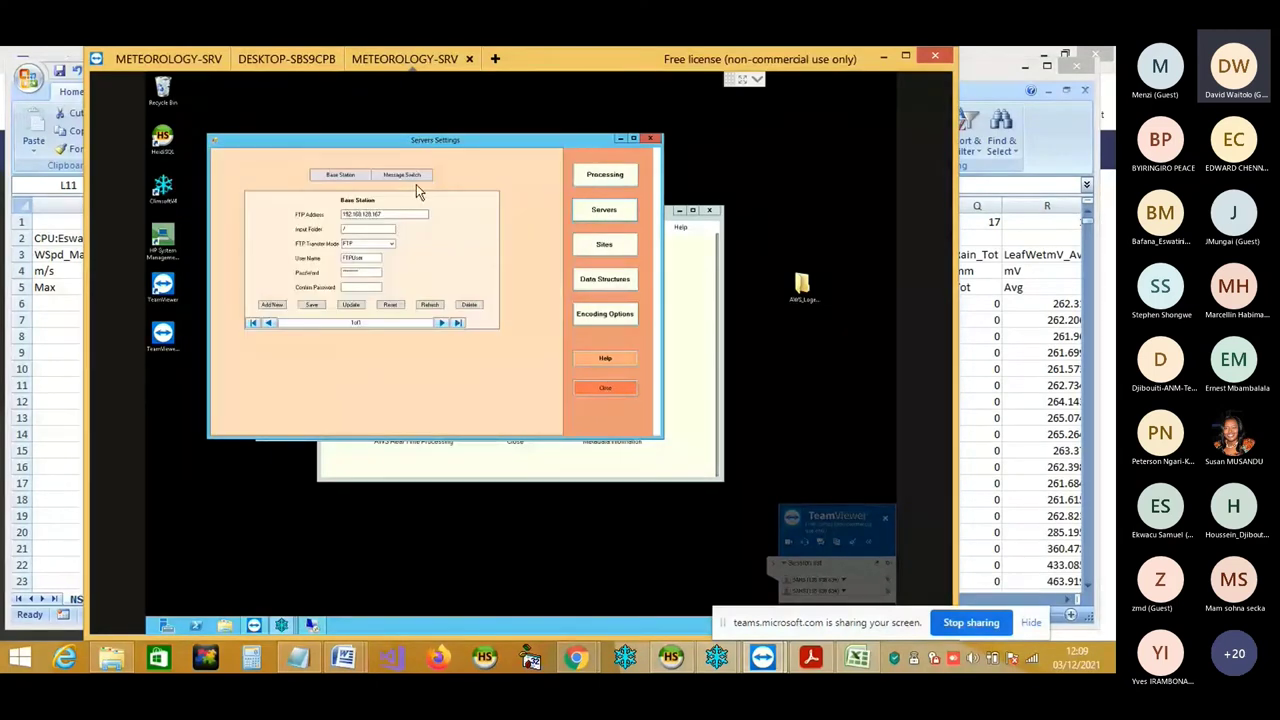
left_click(408, 176)
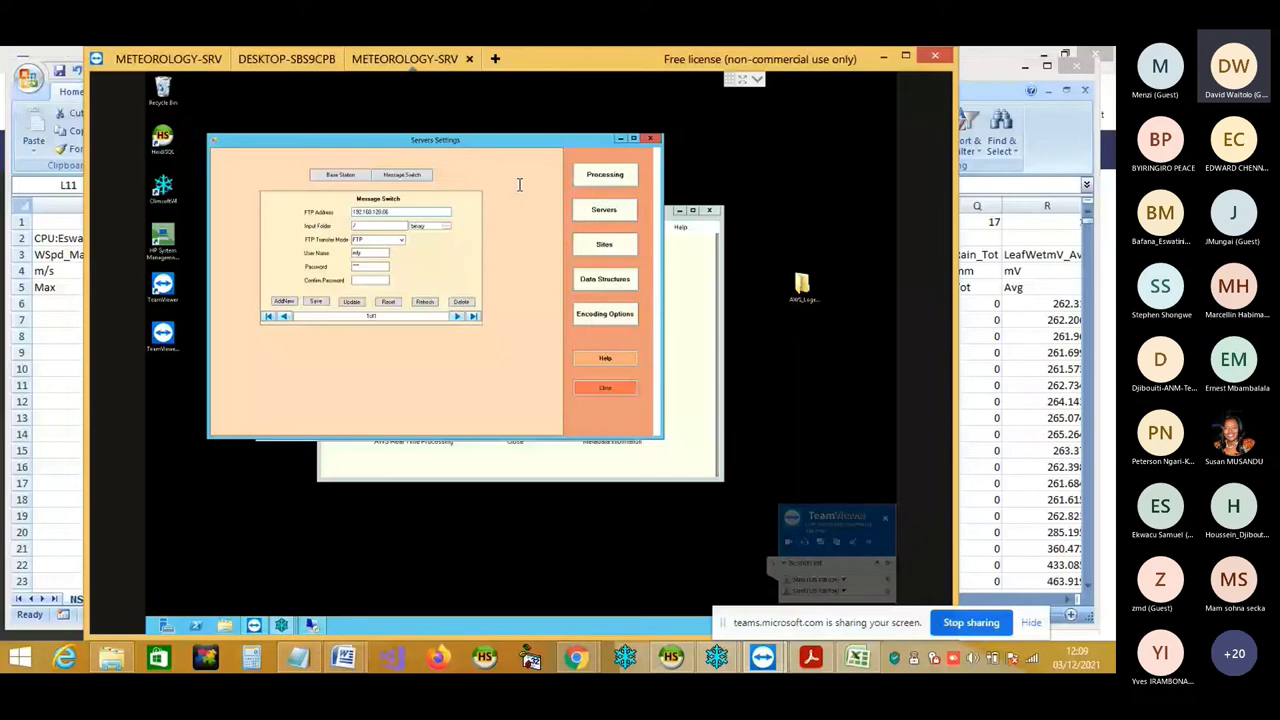
Show the Site Settings records and browse back and forth through the first sites.
left_click(604, 244)
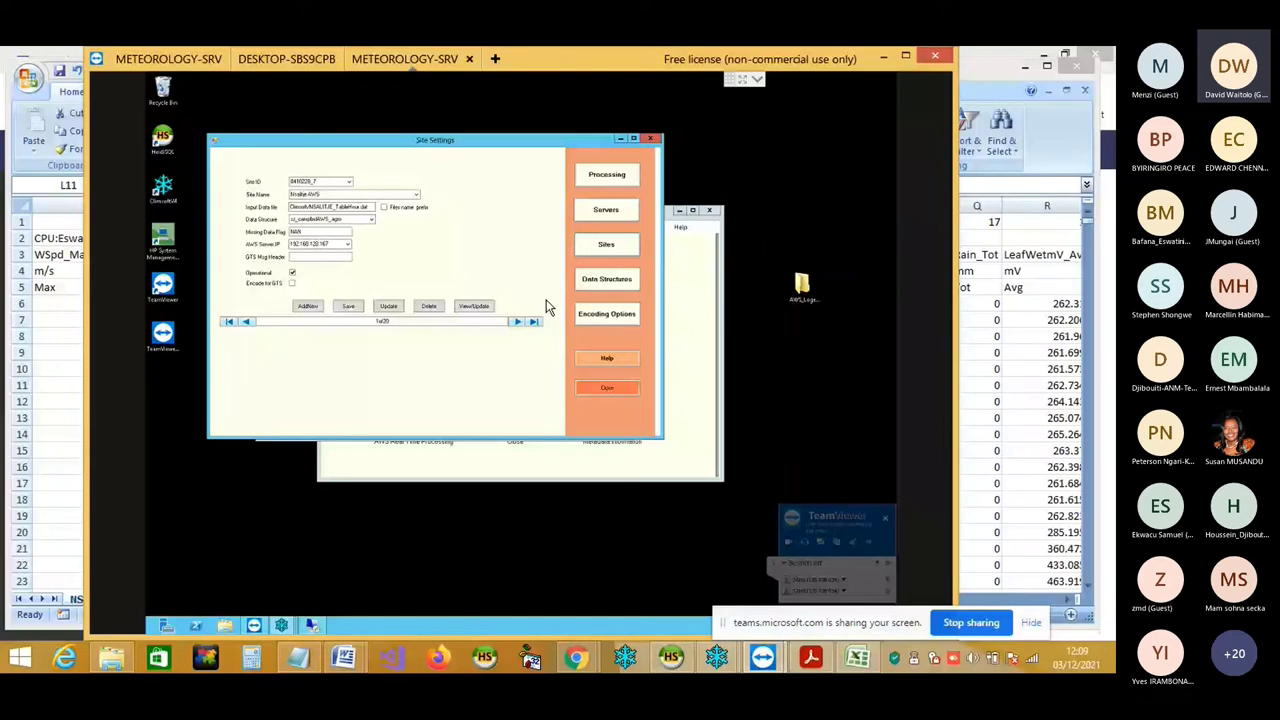
left_click(517, 321)
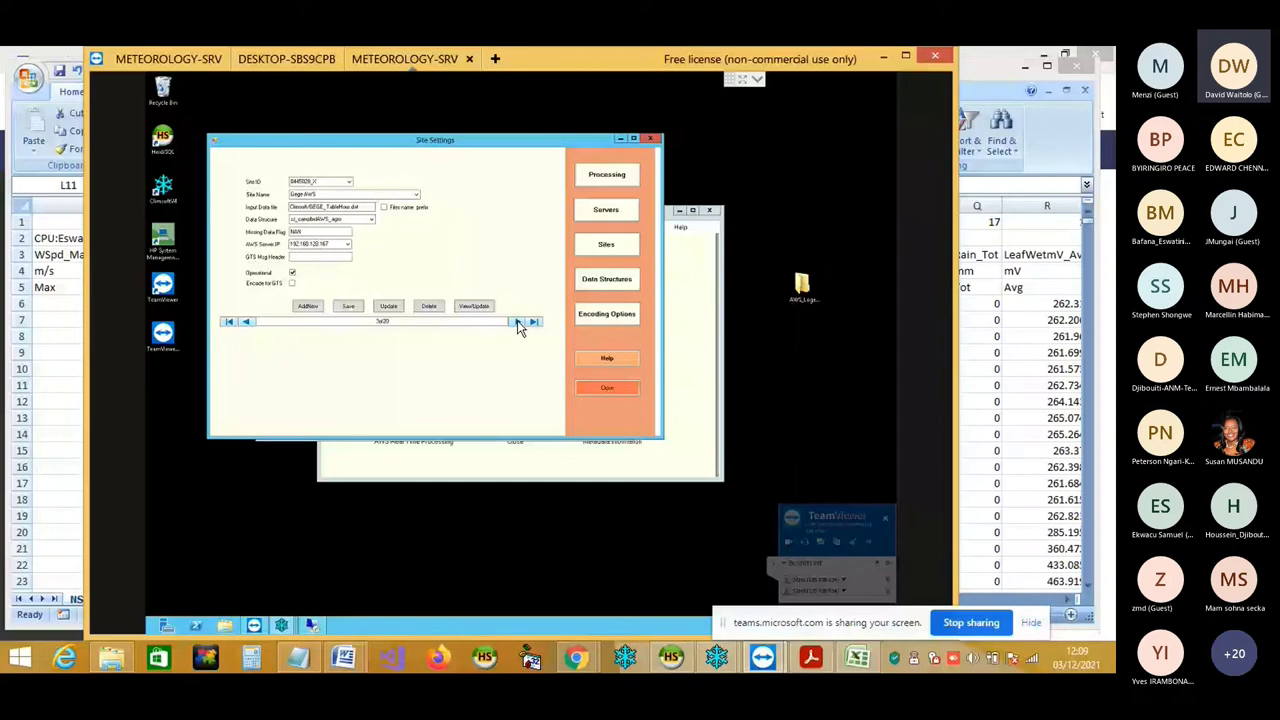
left_click(517, 321)
left_click(247, 322)
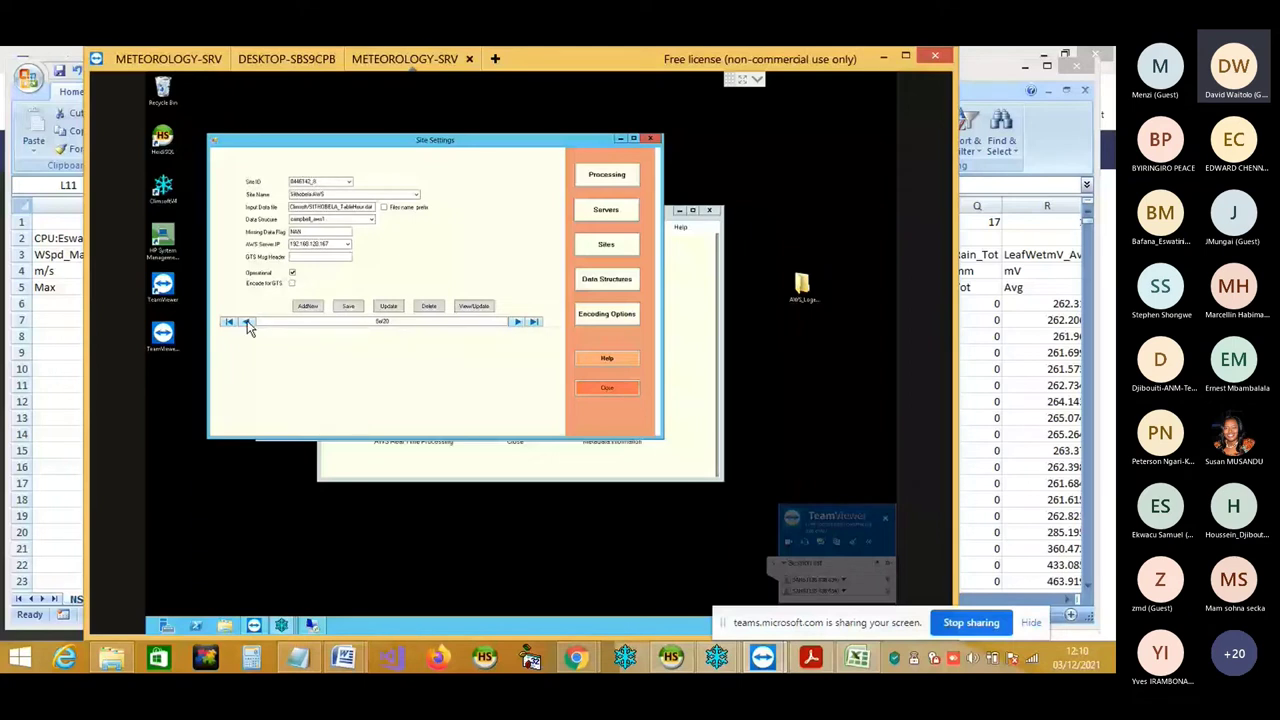
left_click(247, 322)
Step through Mhlosgwane, Bhunya, Mbabane and Elangeni to Mpini AWS, then show Message Coding Settings.
left_click(517, 322)
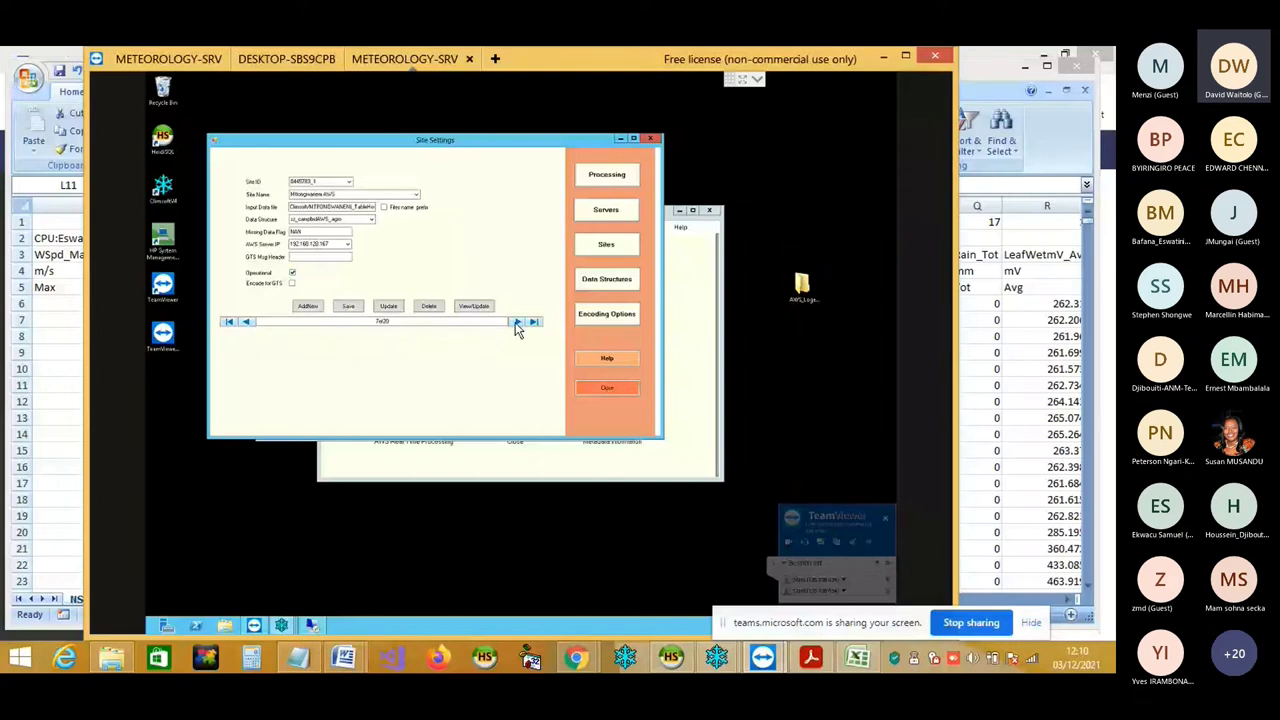
left_click(517, 322)
left_click(517, 322)
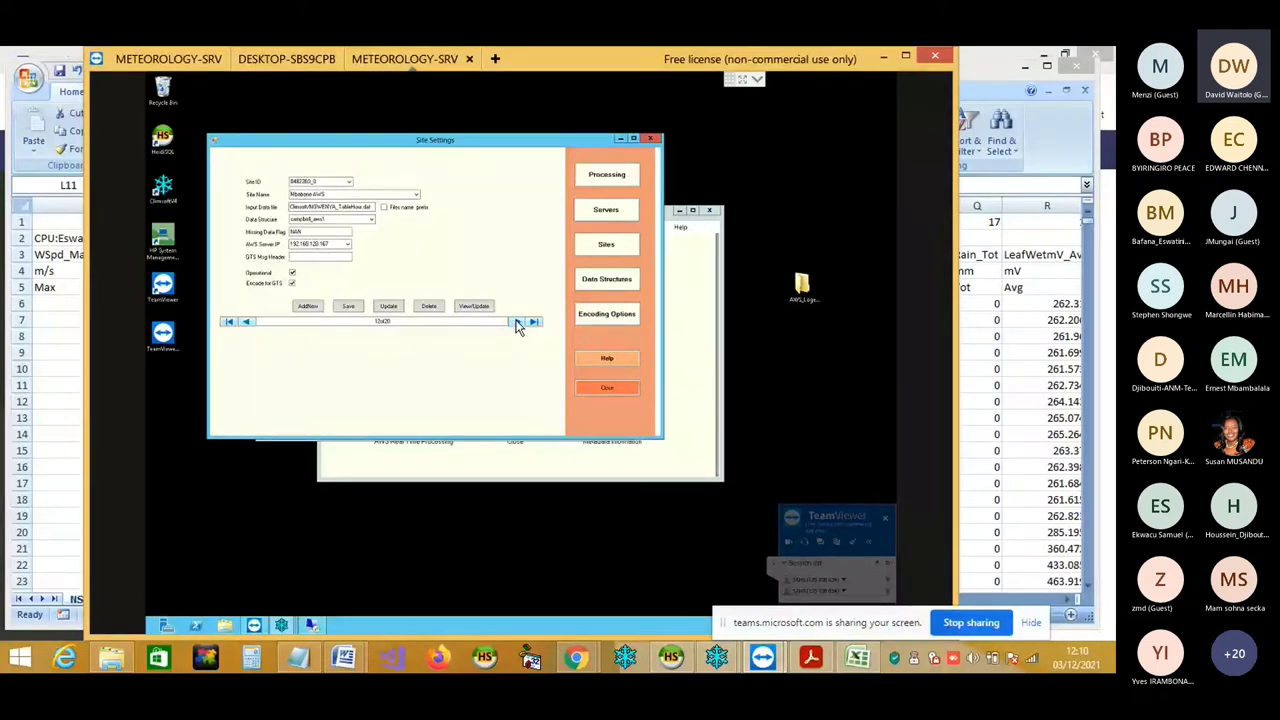
left_click(246, 322)
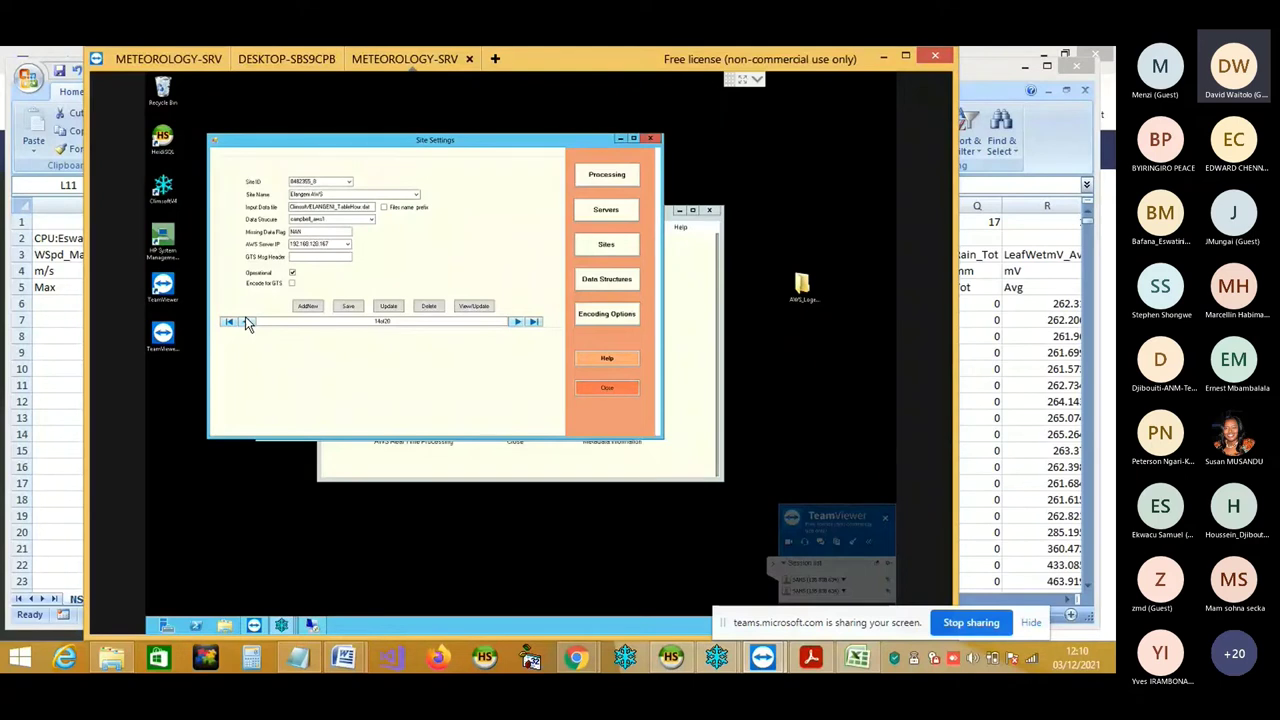
left_click(248, 322)
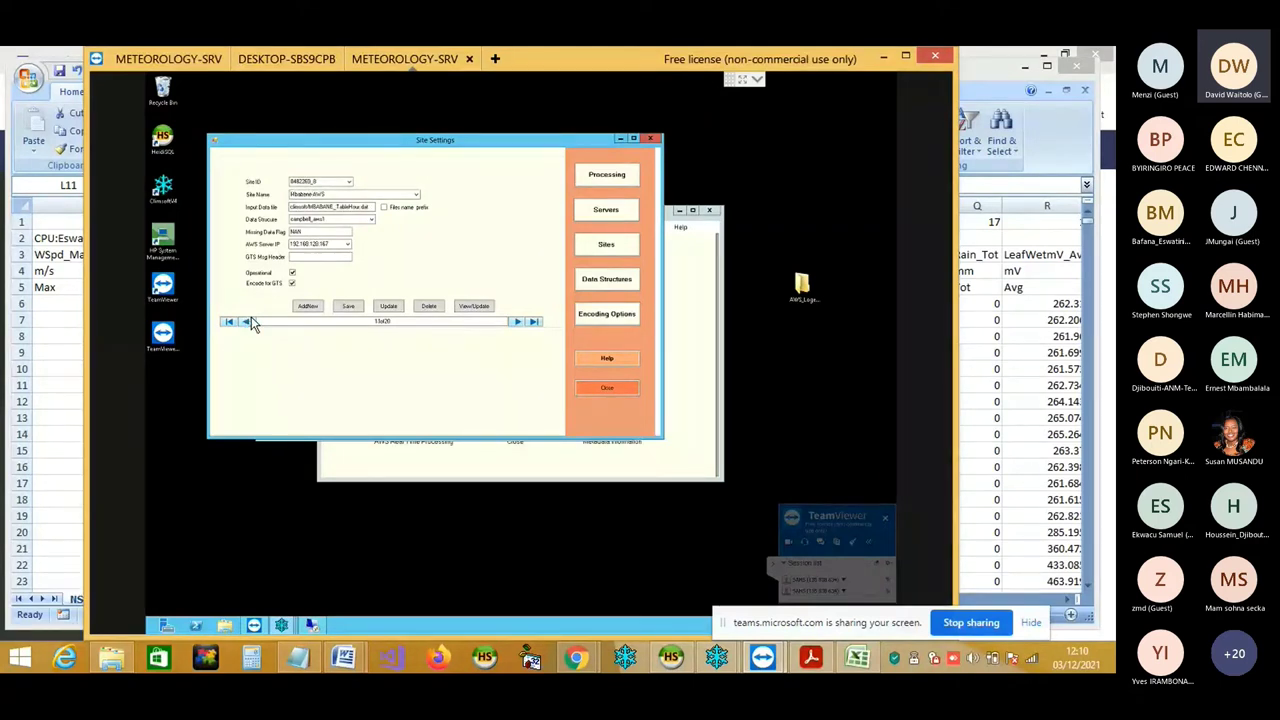
left_click(518, 322)
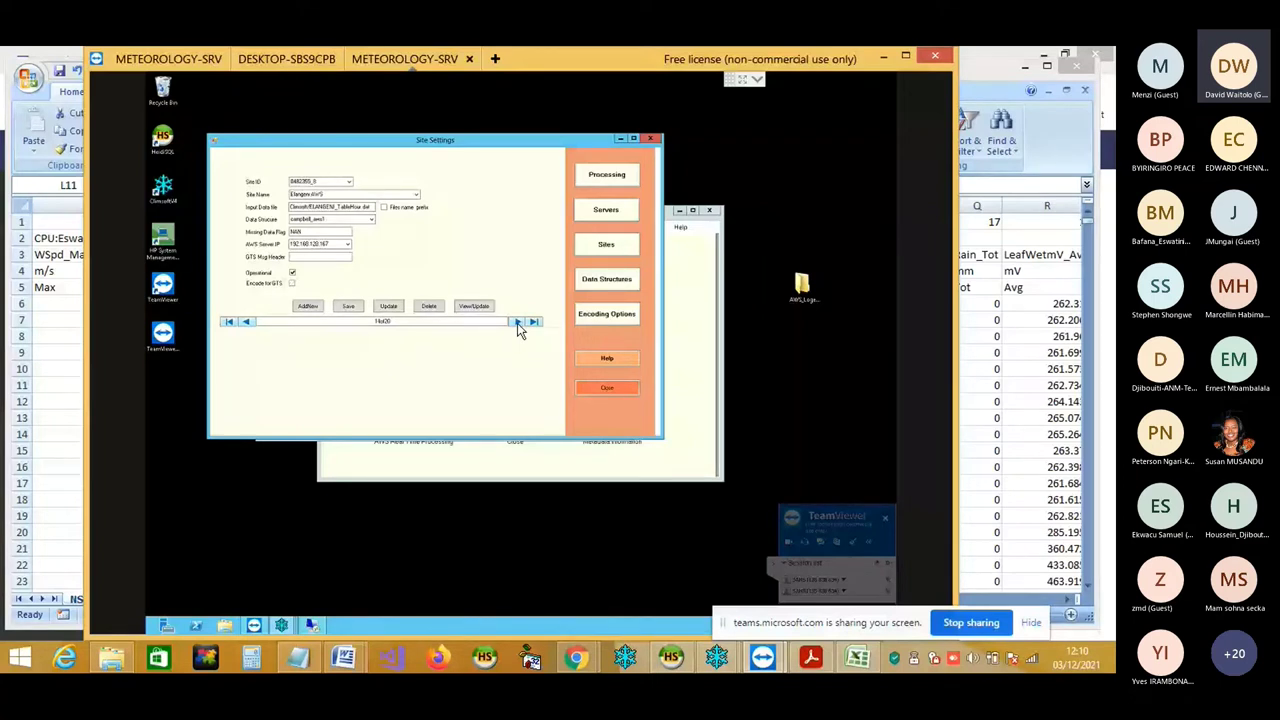
left_click(518, 323)
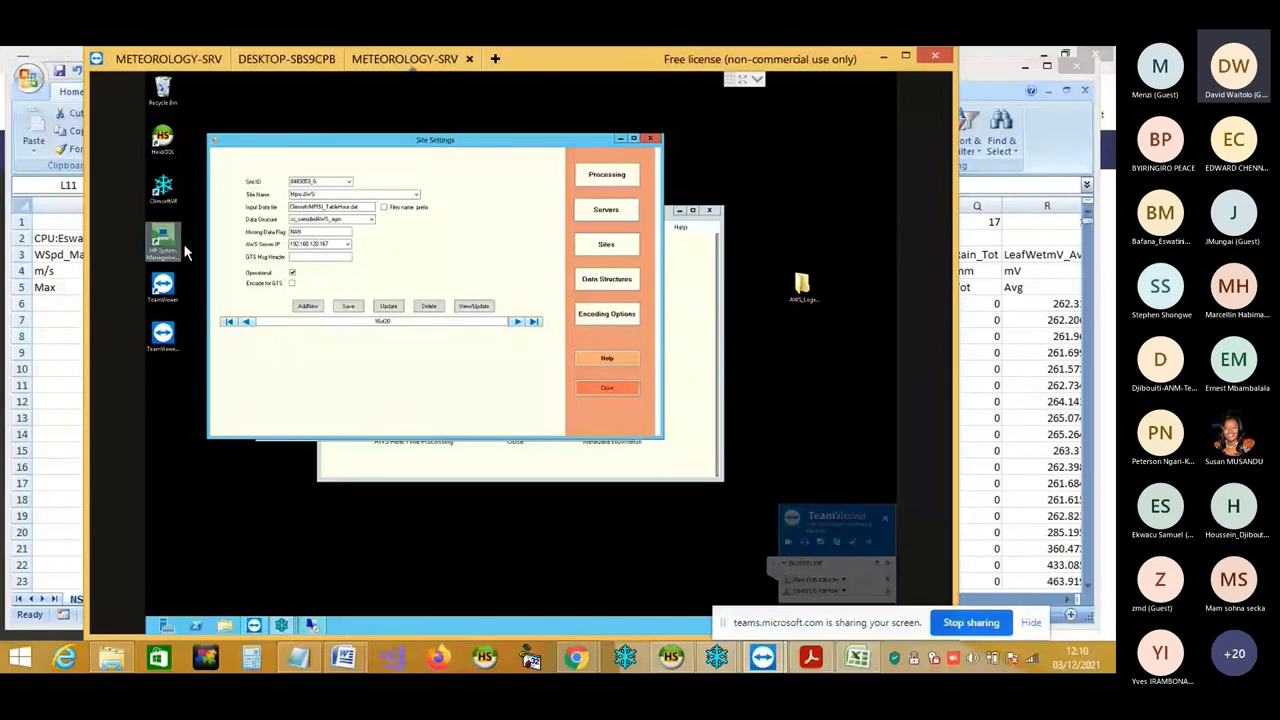
left_click(578, 316)
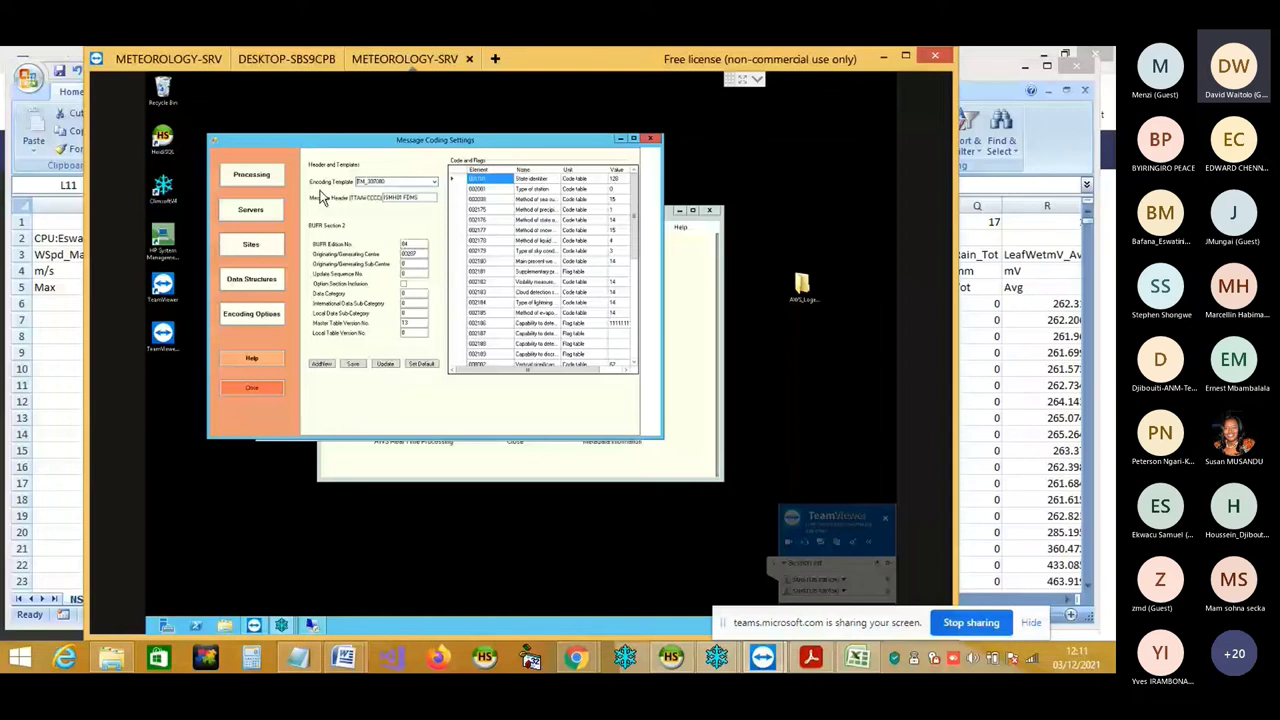
Copy the Originating/Generating Centre value from the TM_307080 encoding template.
left_click(371, 193)
left_click(422, 200)
double_click(415, 254)
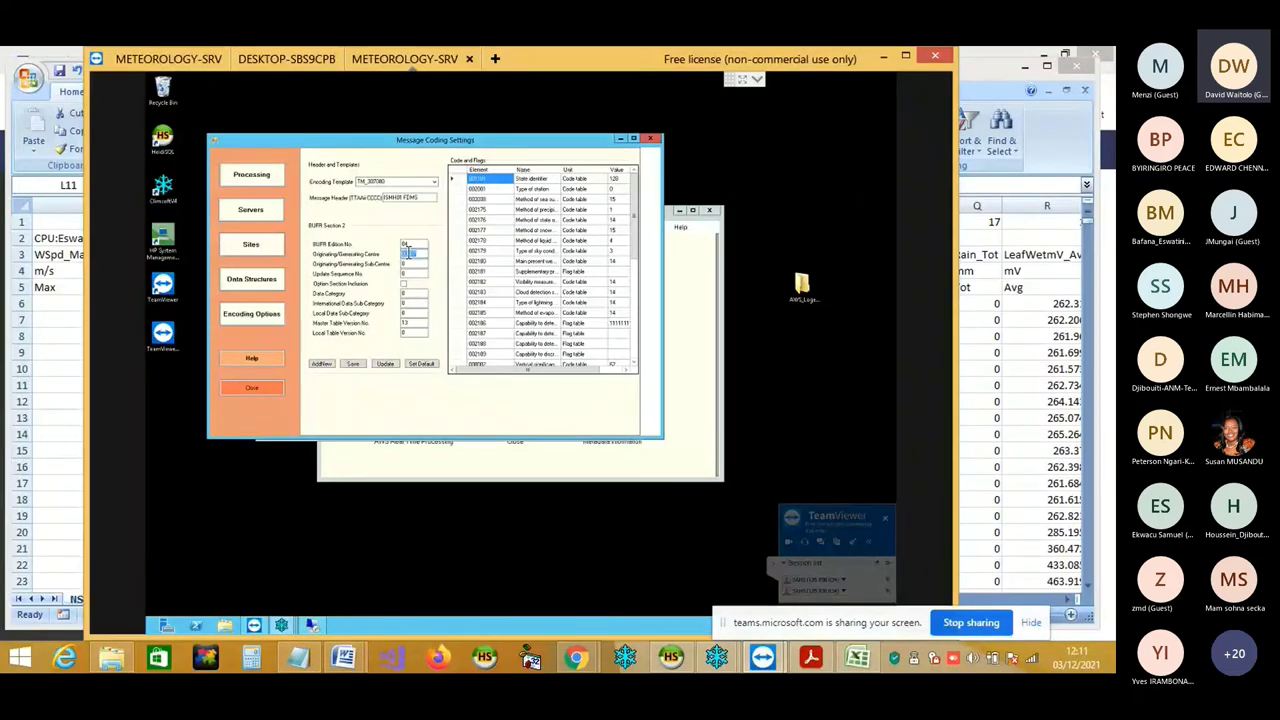
right_click(418, 254)
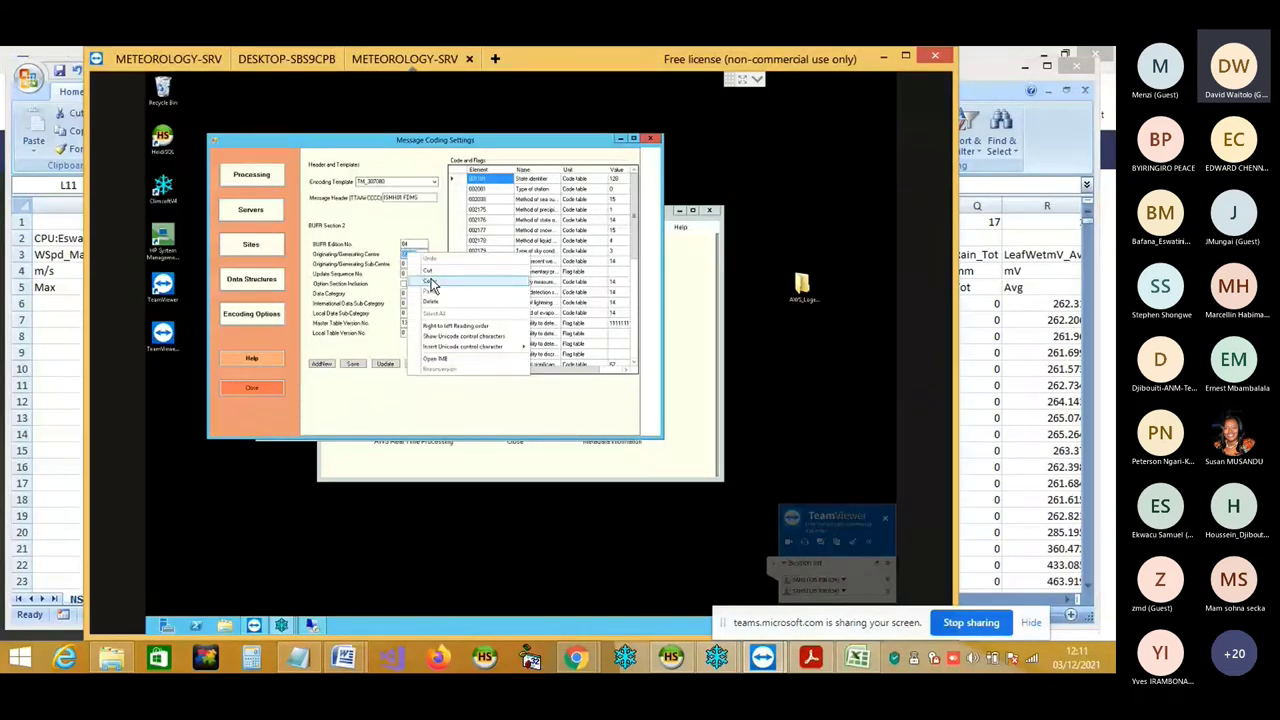
left_click(431, 283)
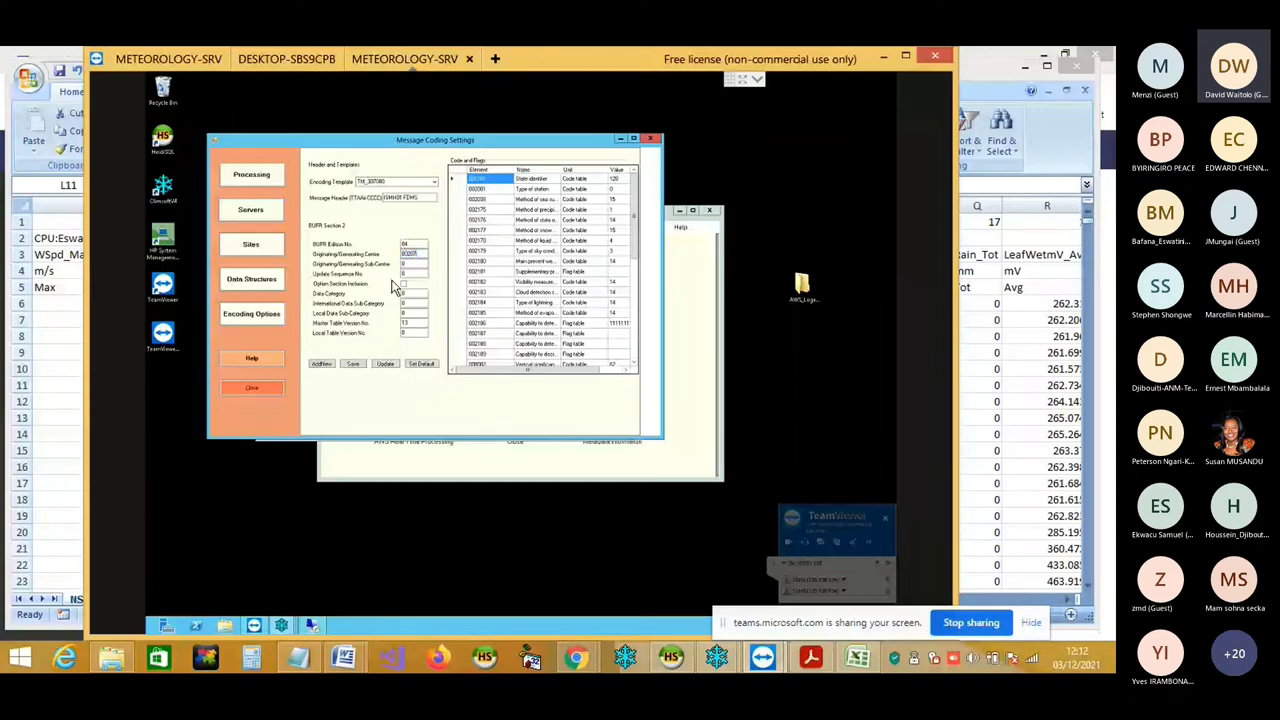
In File Explorer, go to C:\TDCF\tables and select WMO306_vl2_CommonTable_en.pdf.
left_click(110, 660)
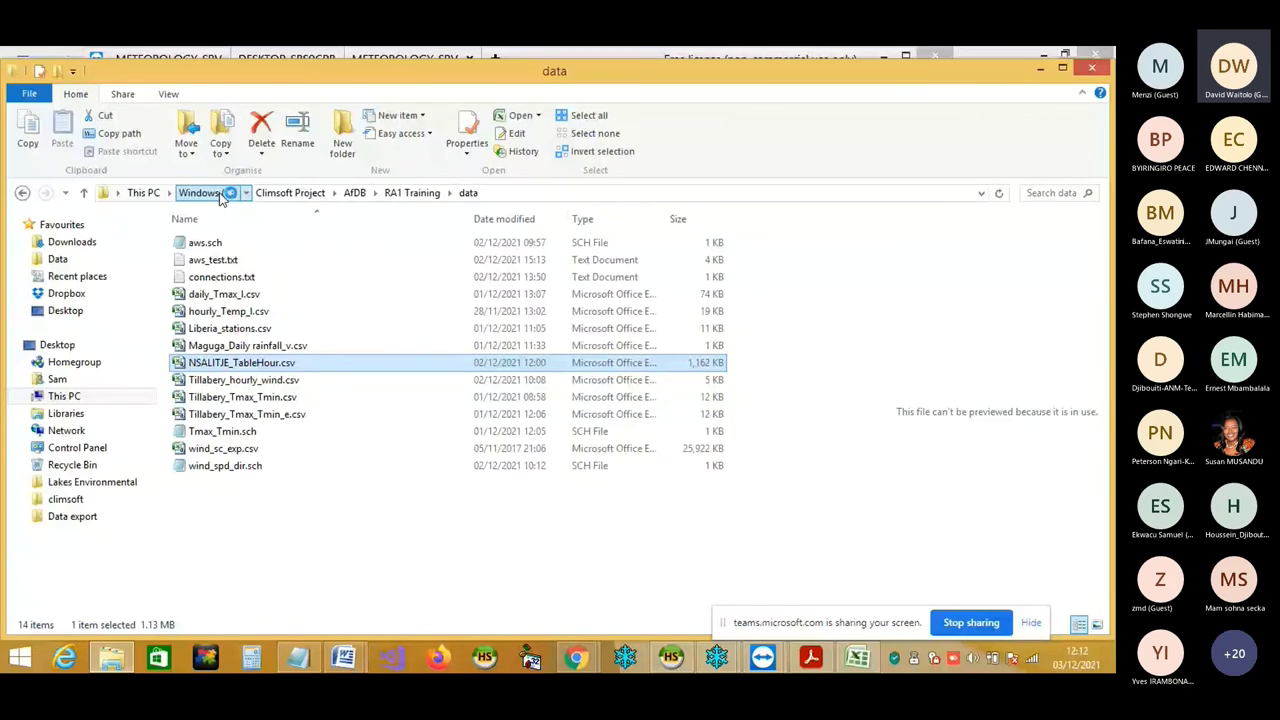
left_click(200, 193)
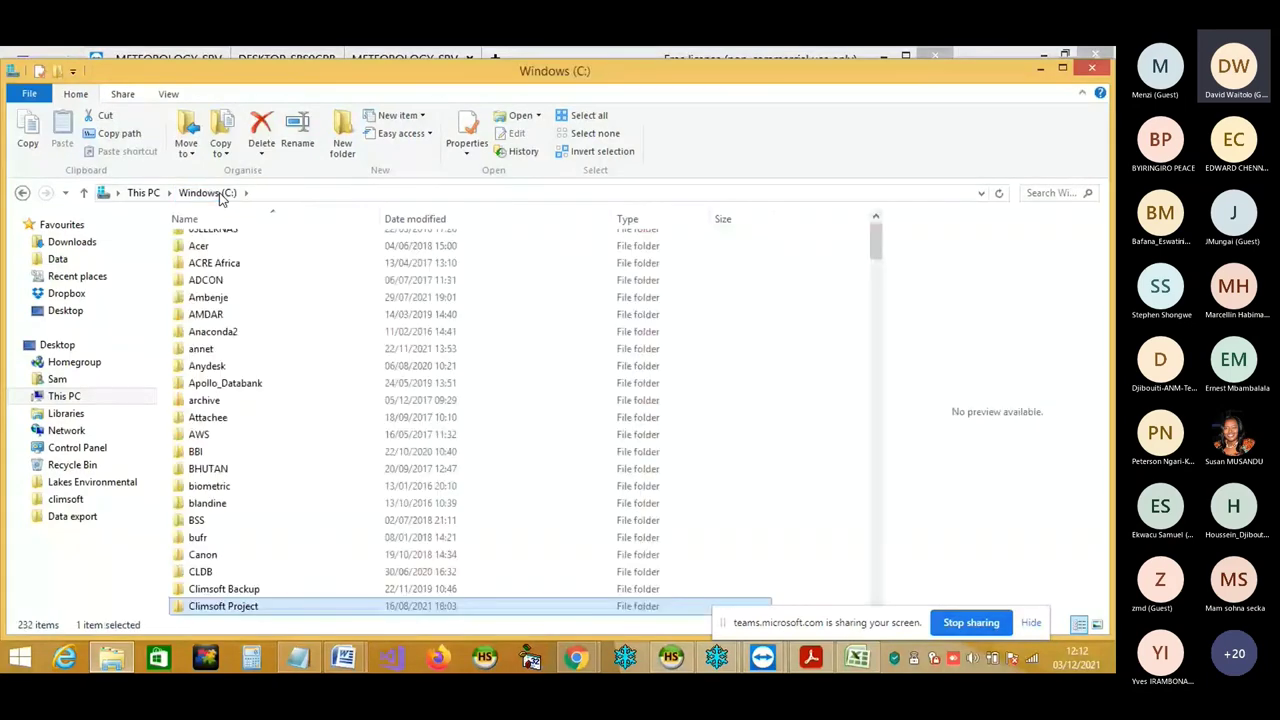
left_click(204, 263)
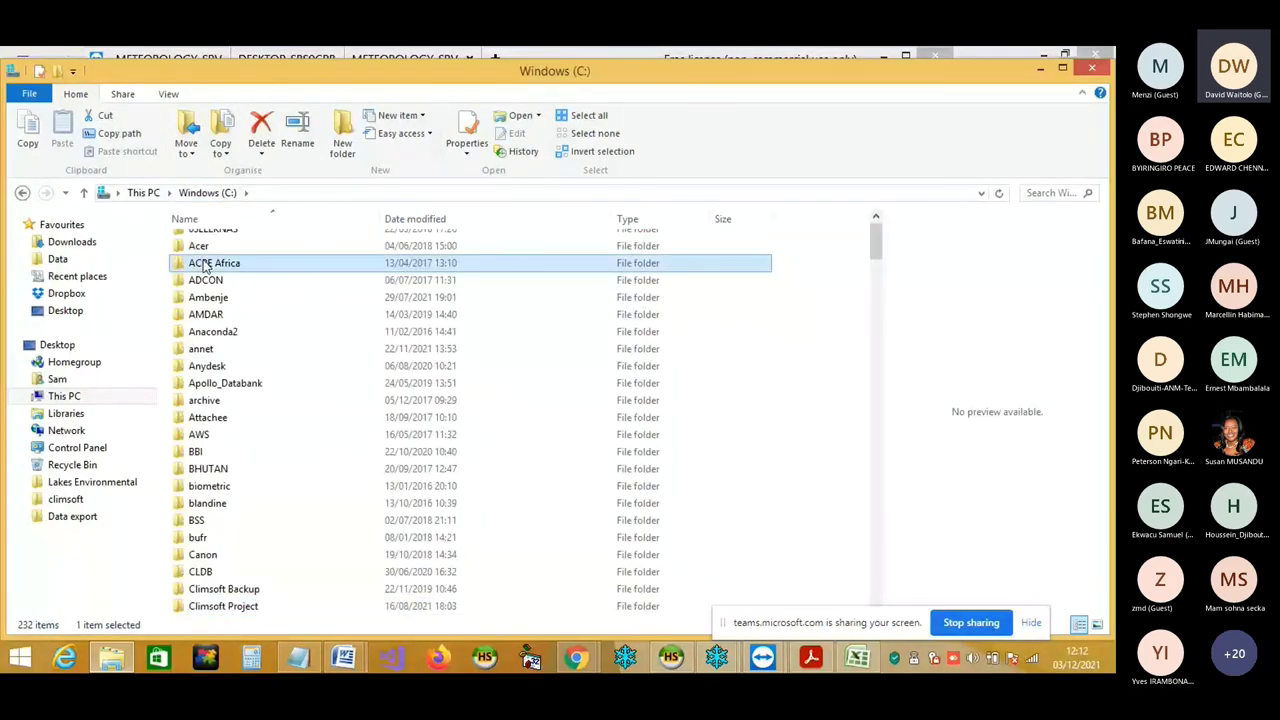
key("t")
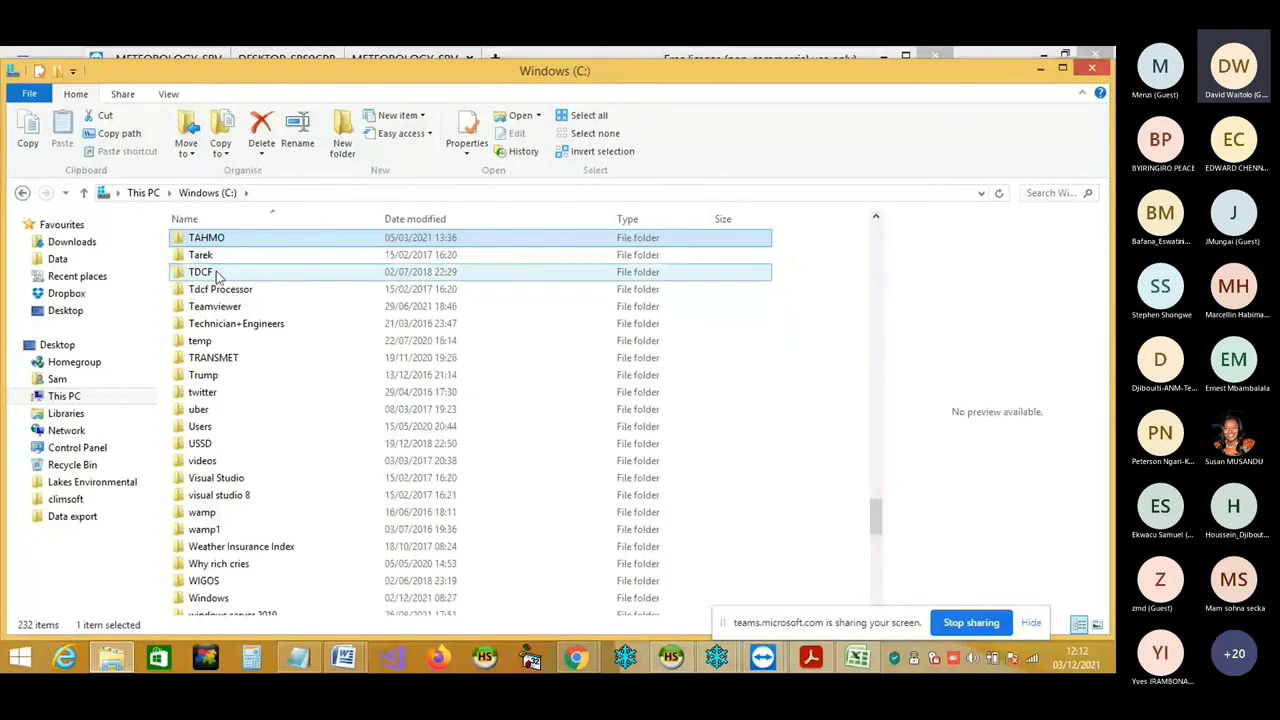
double_click(210, 272)
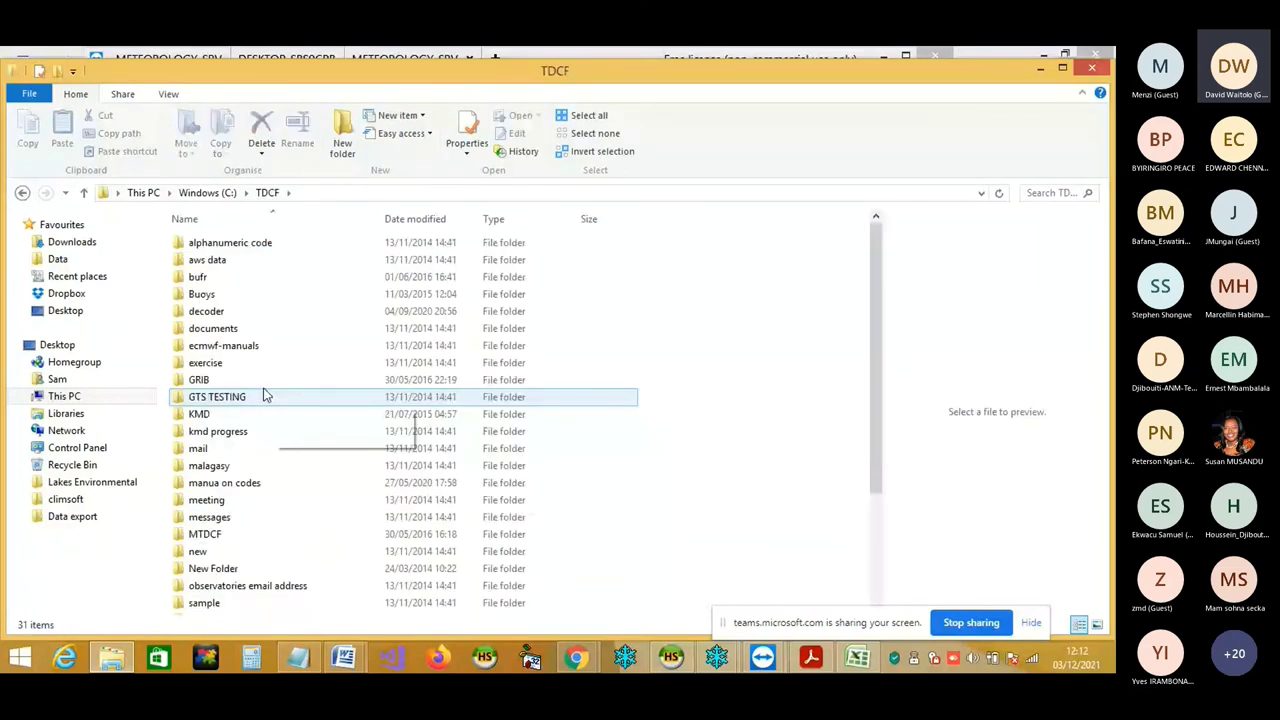
left_click(203, 381)
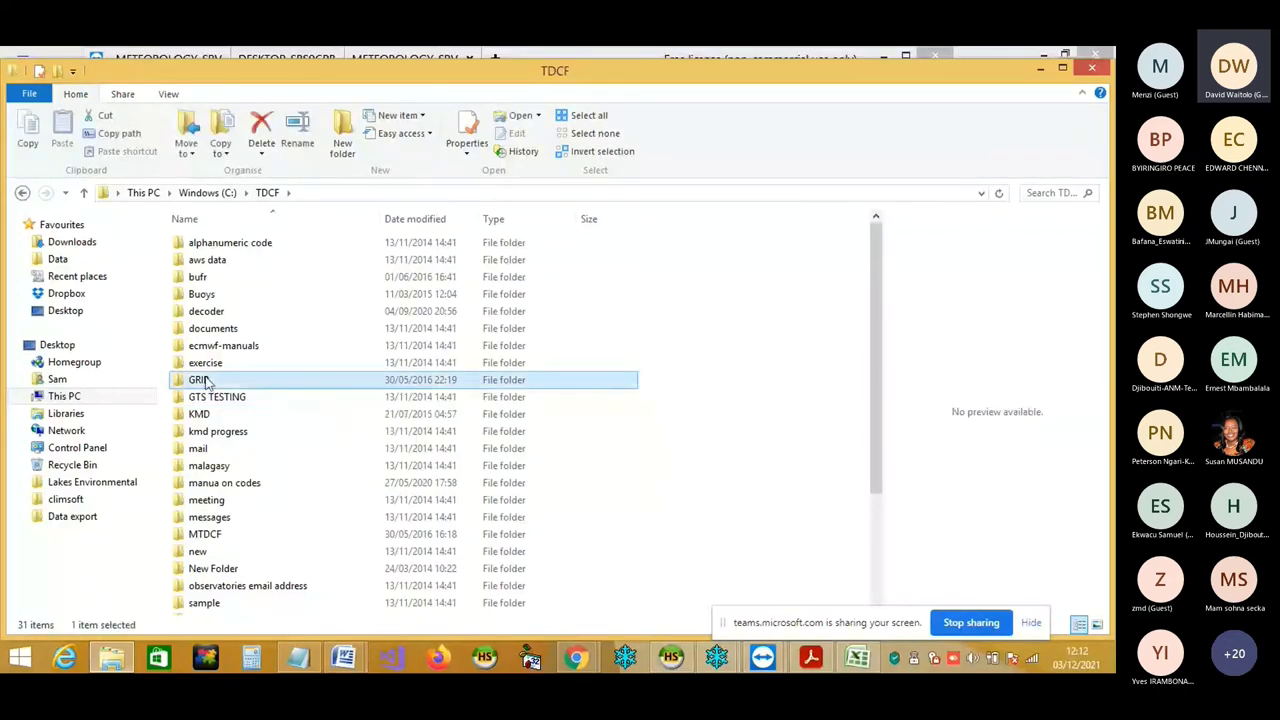
scroll(205, 382, "down", 3)
key("t")
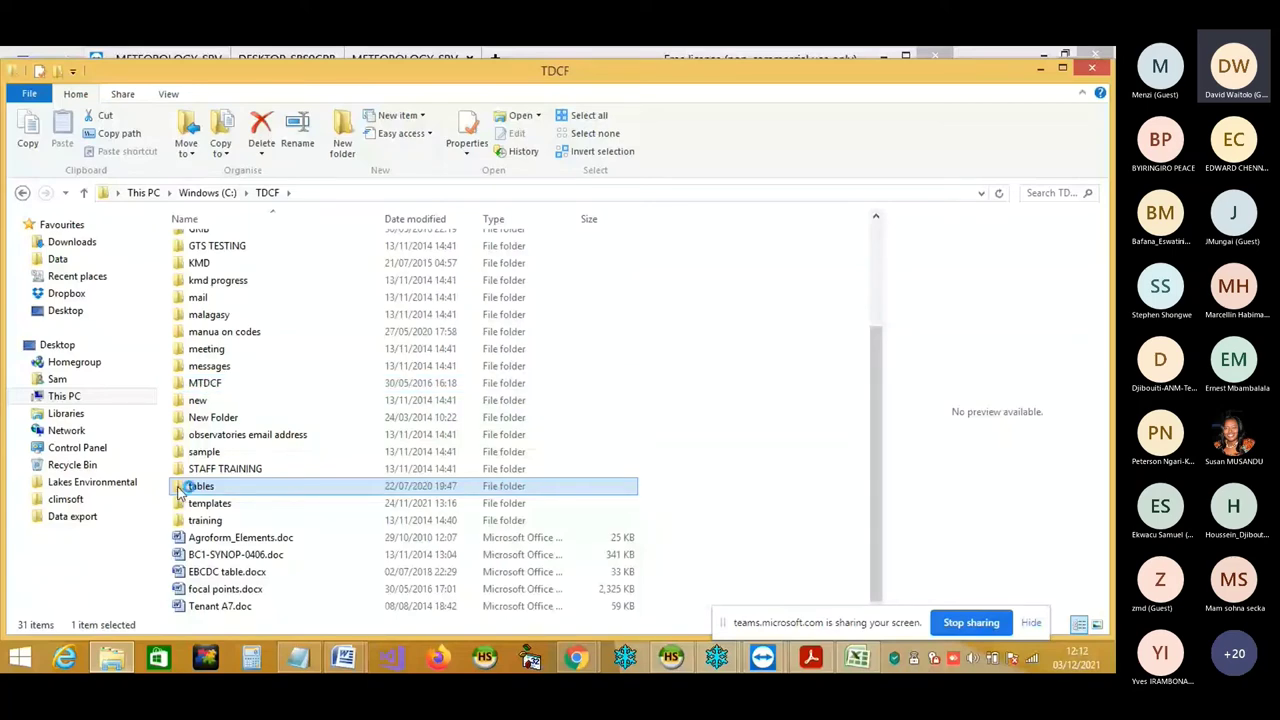
double_click(181, 489)
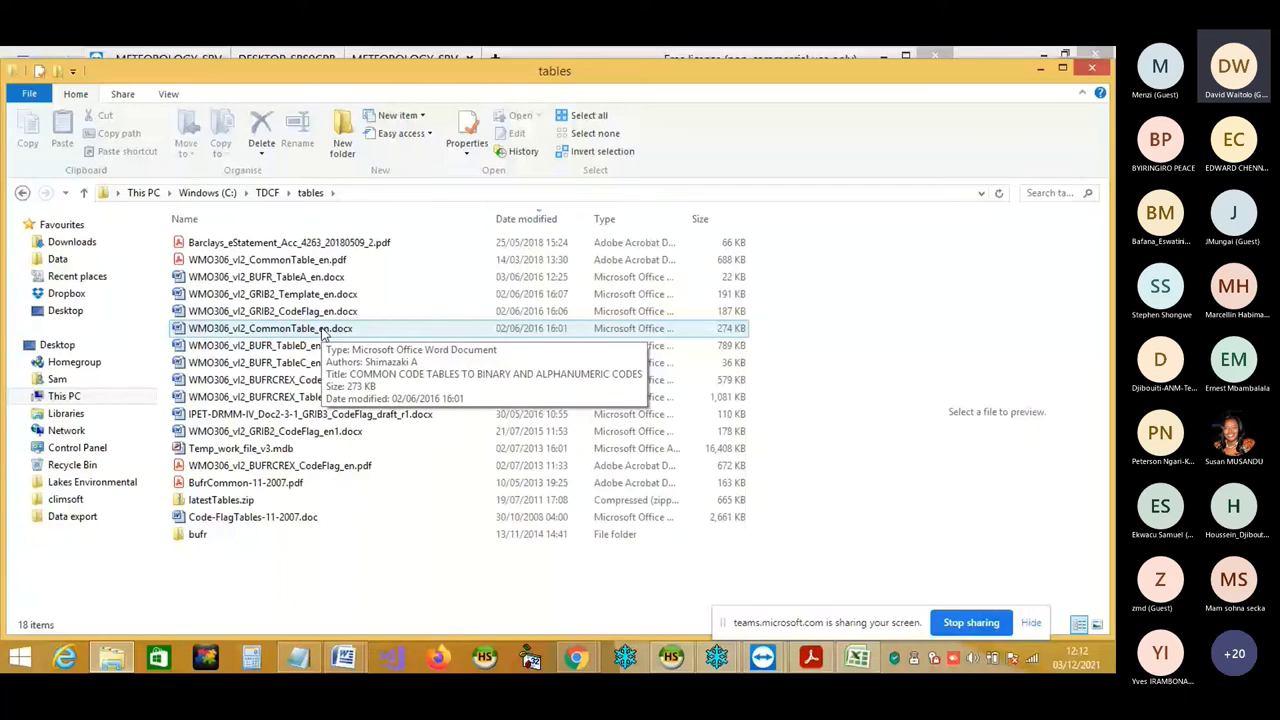
left_click(325, 262)
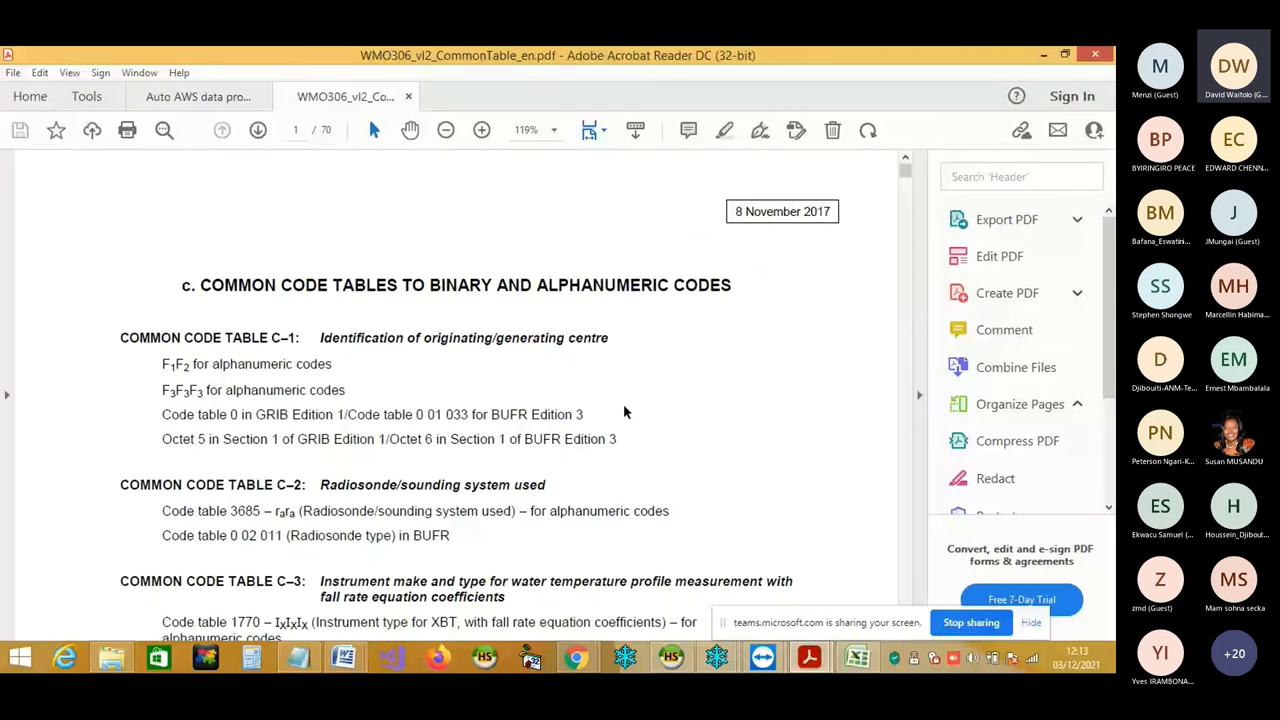
Search the WMO306 code table PDF for Swaziland.
scroll(919, 178, "down", 7)
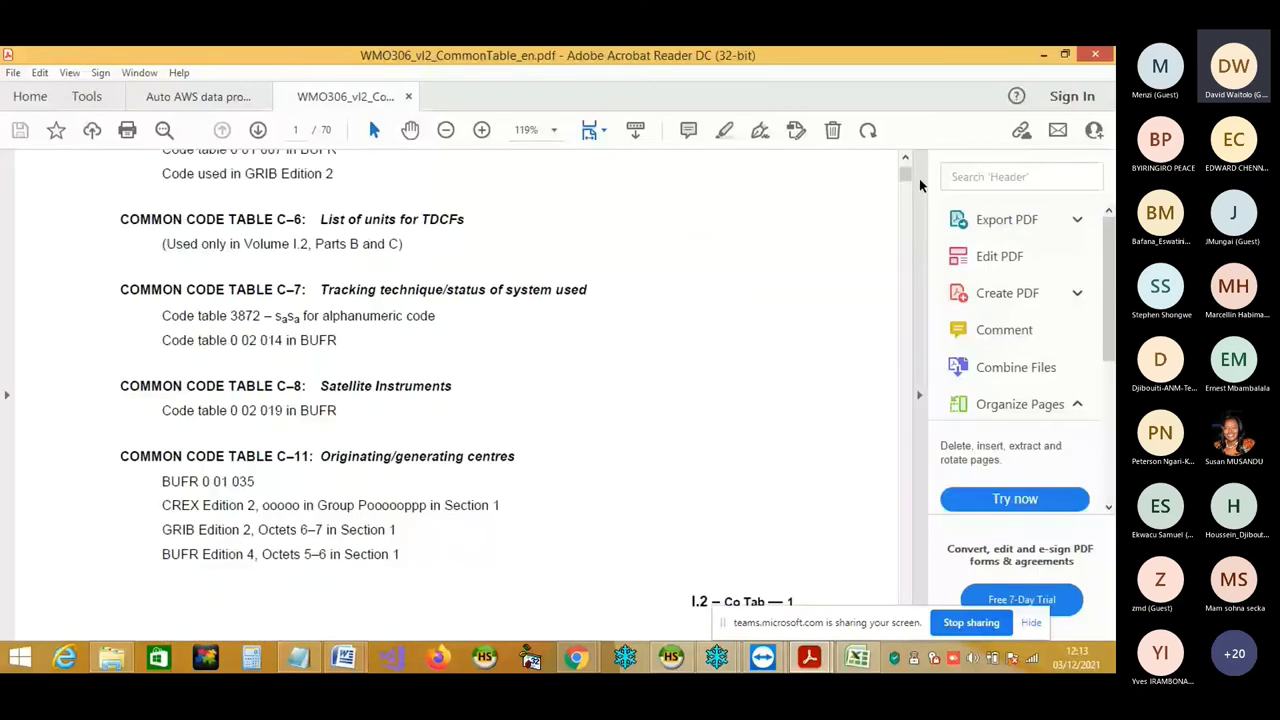
left_click_drag(919, 178, 756, 324)
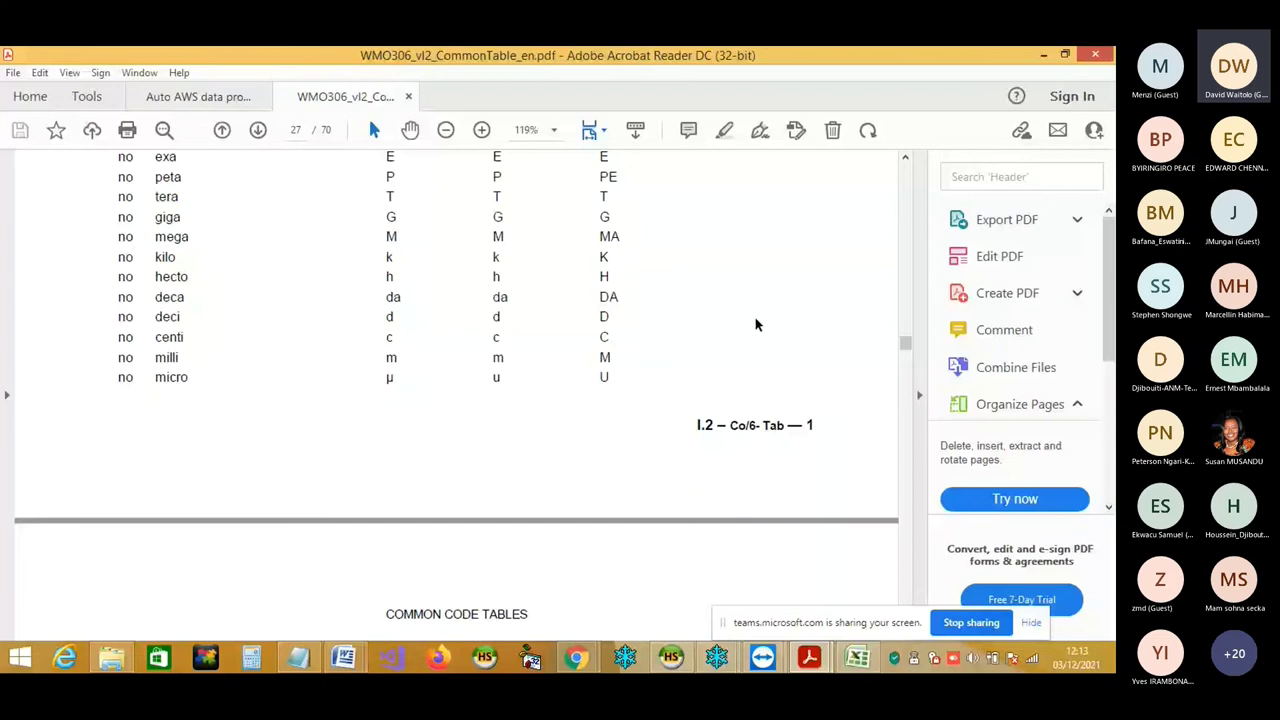
key("Home")
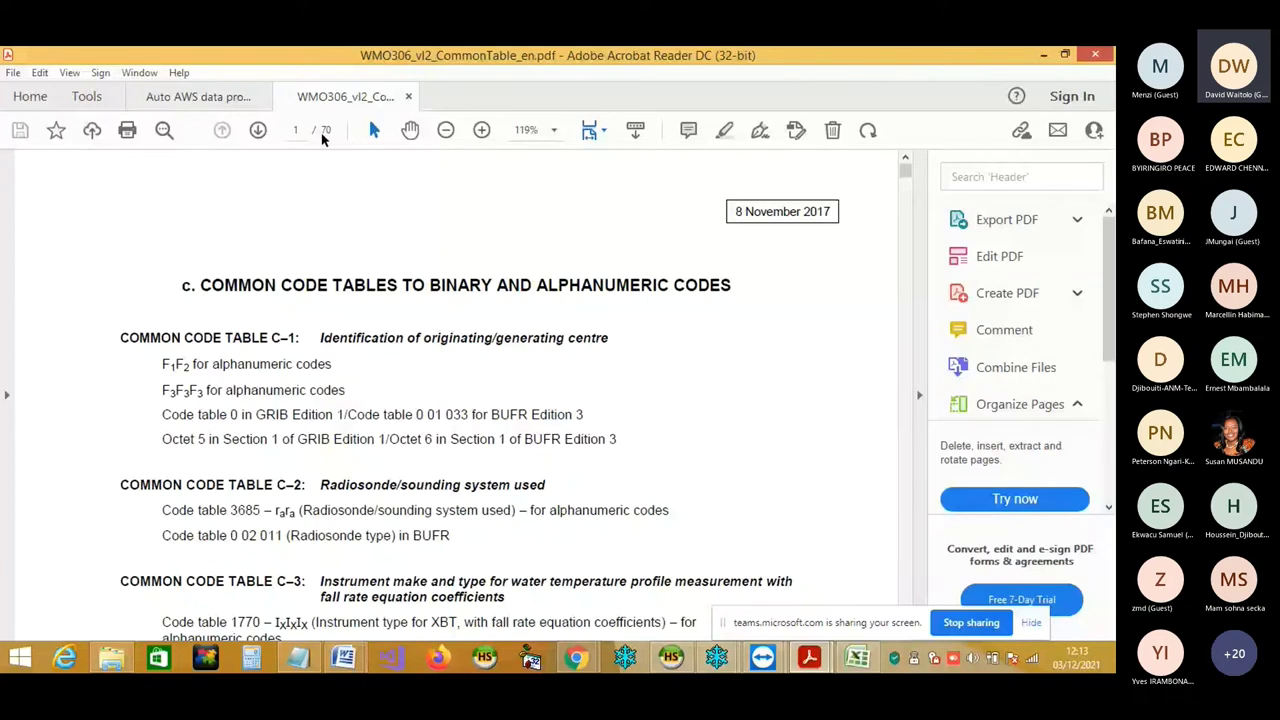
left_click(164, 131)
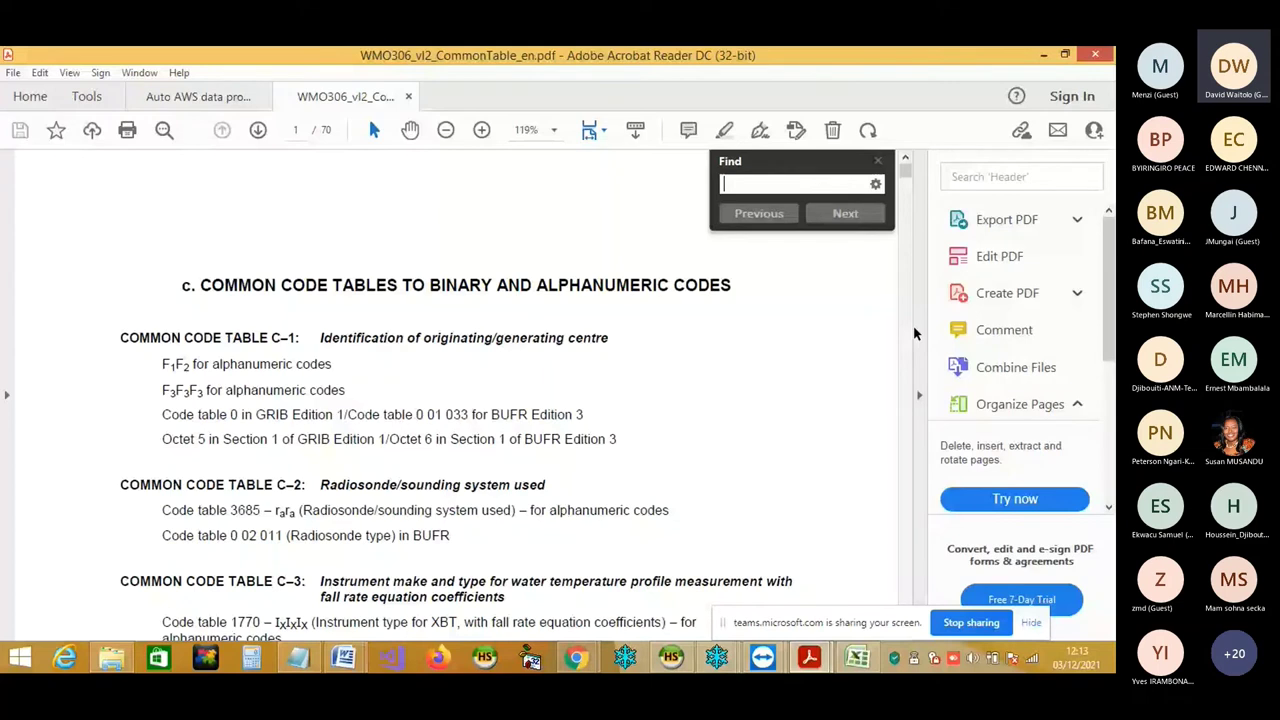
type("swazilanda")
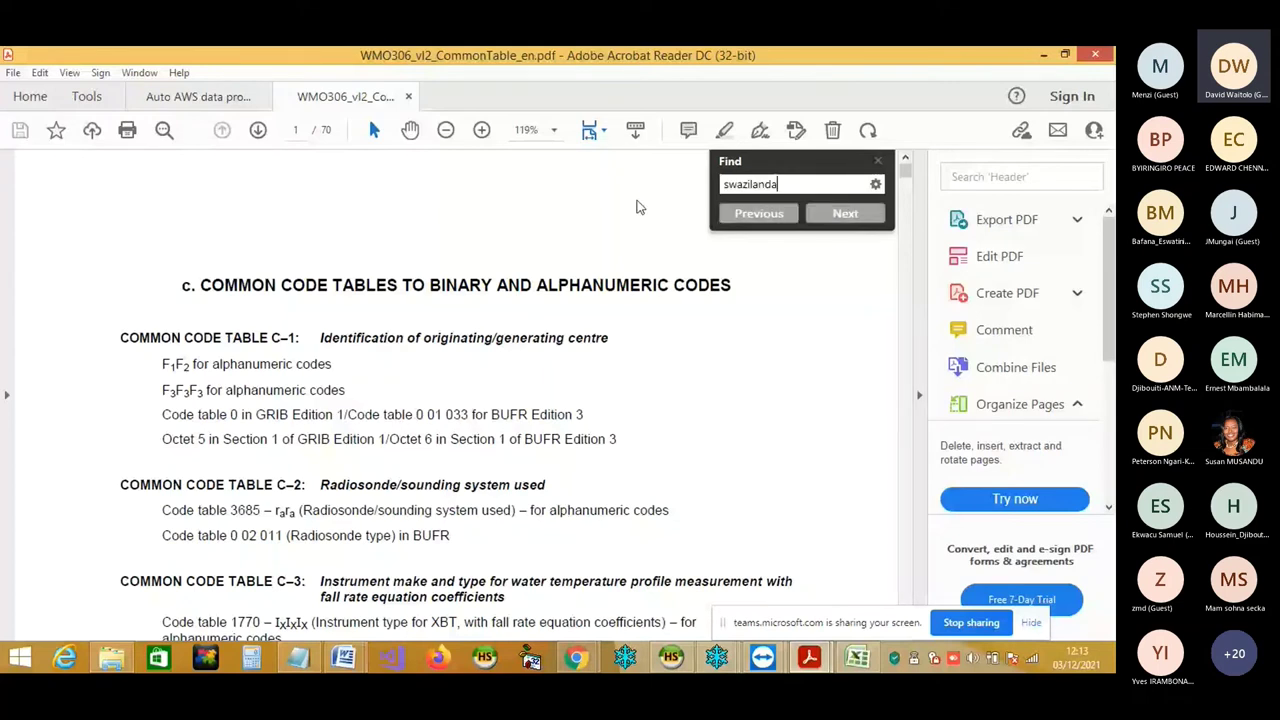
left_click(832, 220)
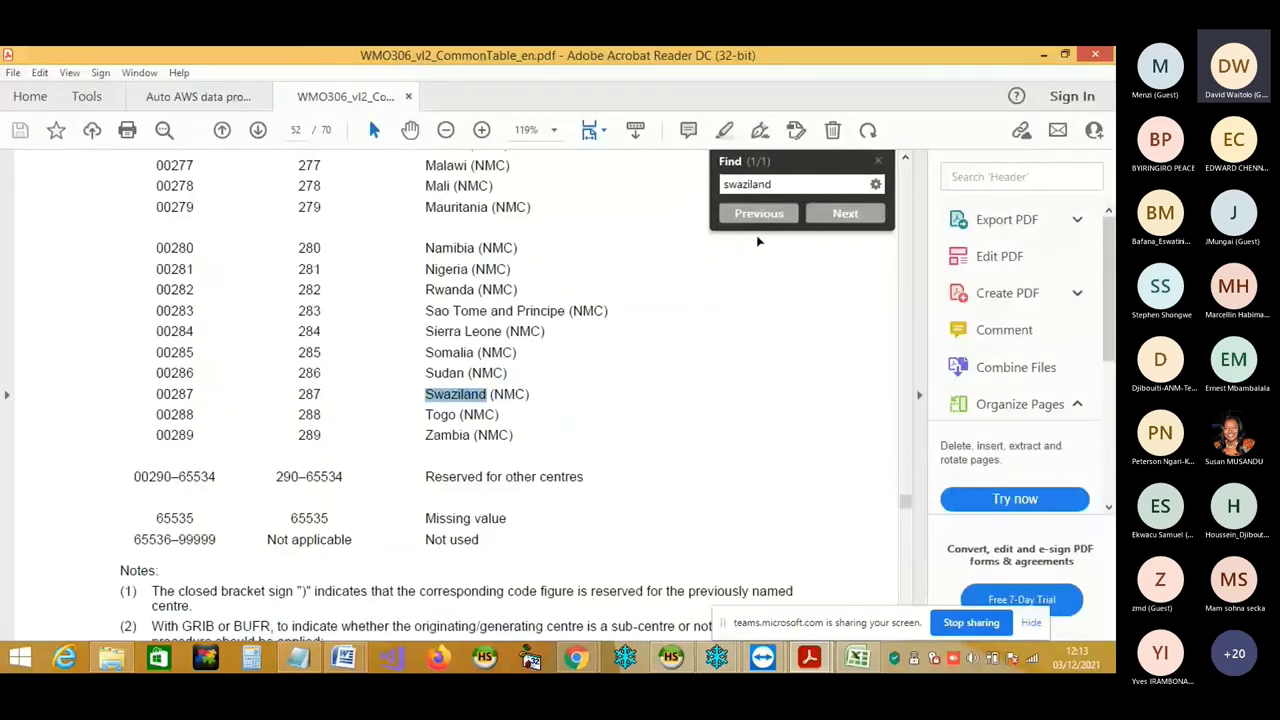
Select Swaziland's centre code 00287, then return to the remote Climsoft session.
double_click(196, 394)
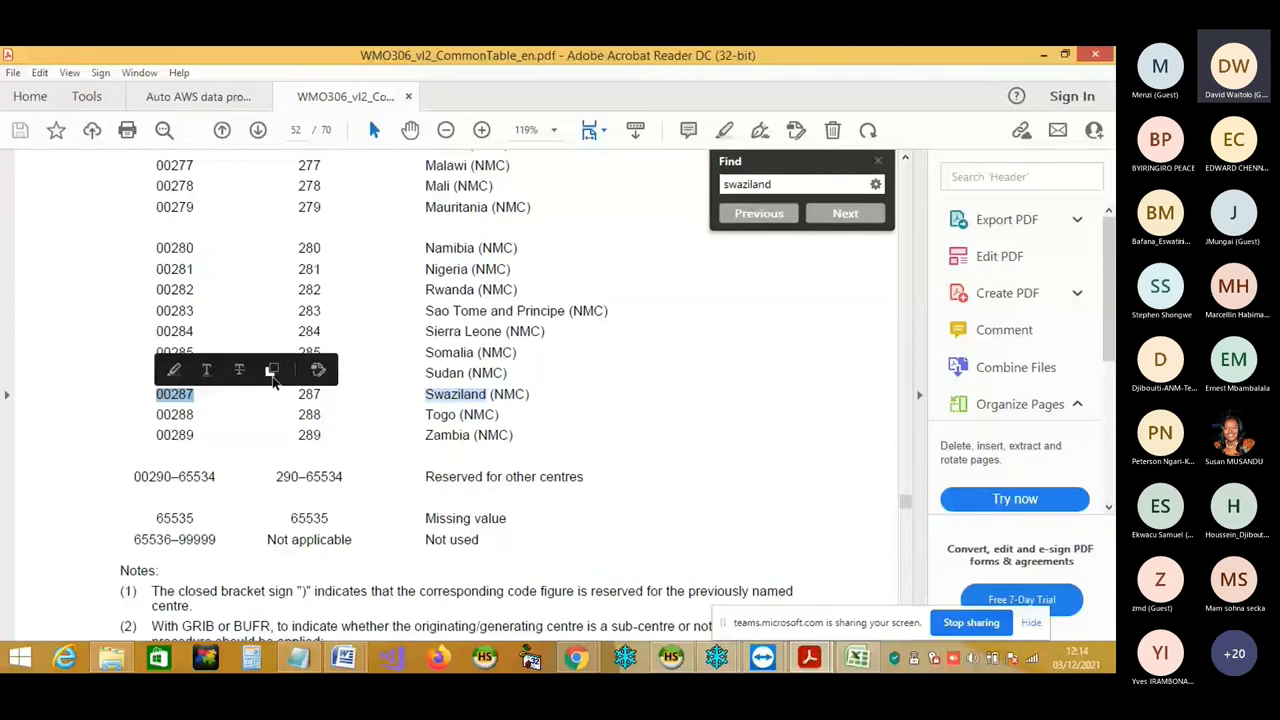
left_click(272, 374)
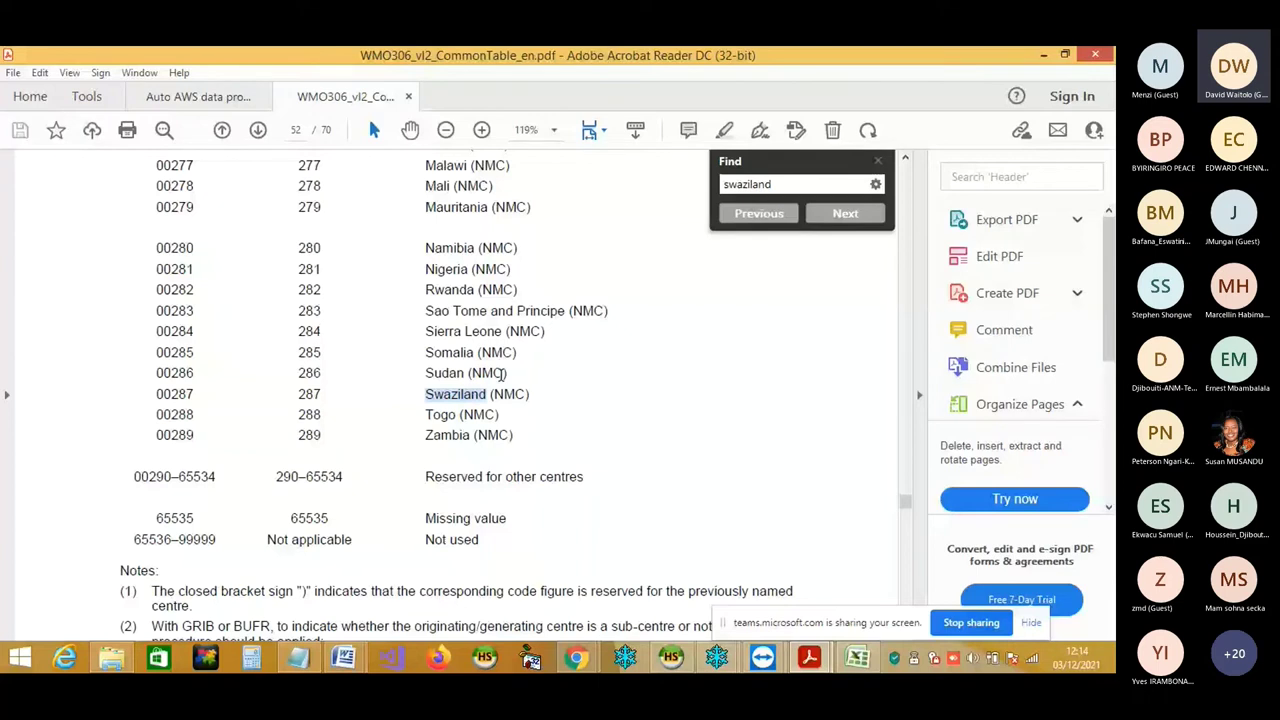
double_click(174, 373)
scroll(390, 285, "up", 3)
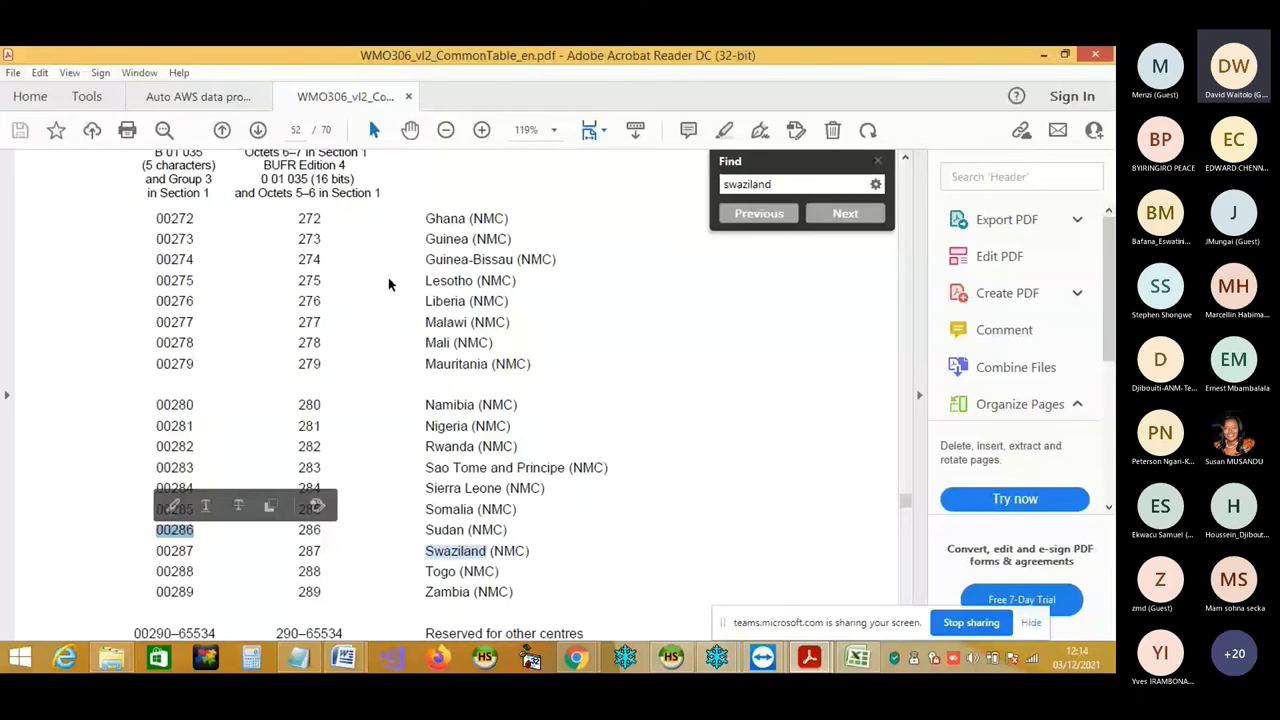
scroll(390, 285, "down", 5)
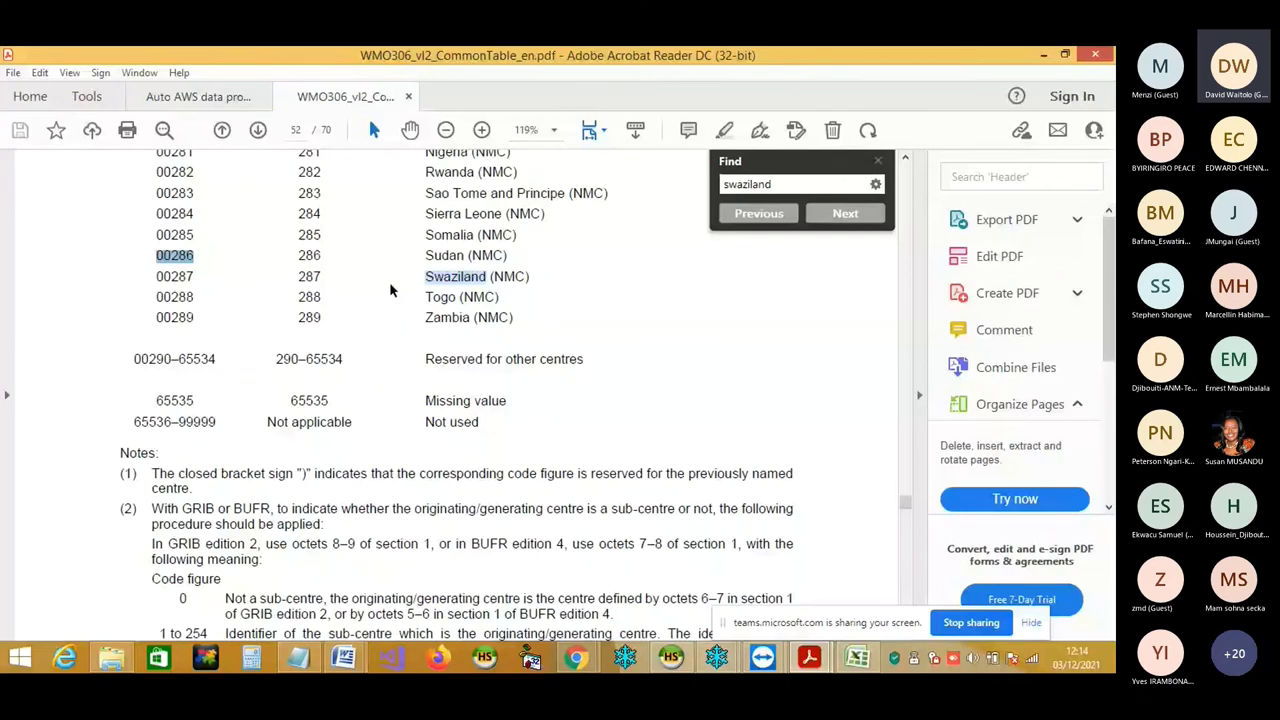
key("alt+Tab")
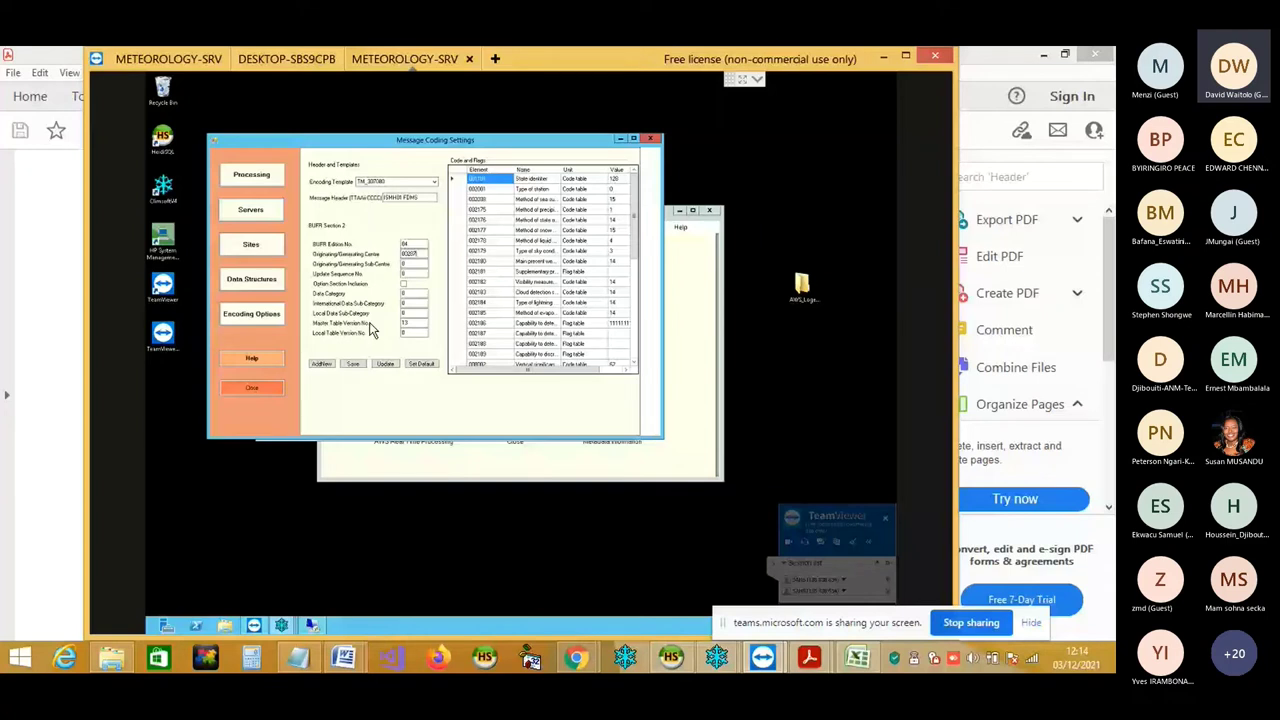
Bring the WMO306 code table PDF back to the front at Swaziland's 00287 entry.
mouse_move(809, 657)
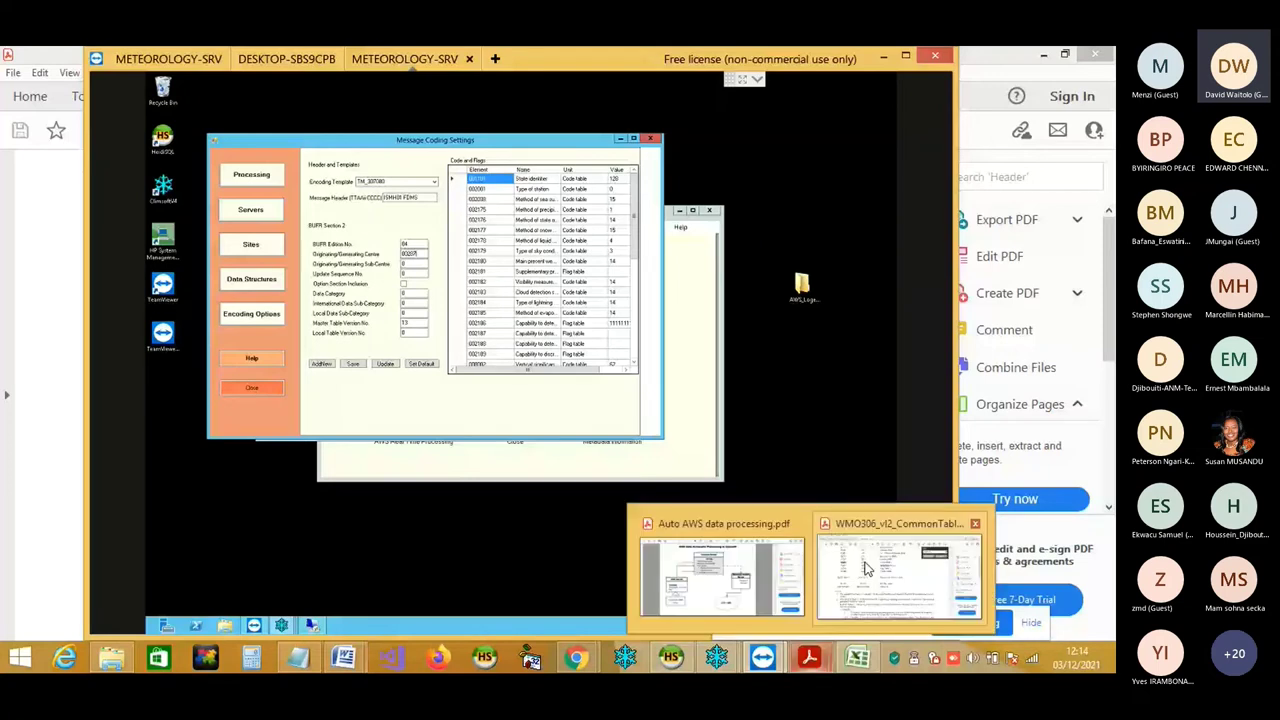
left_click(868, 568)
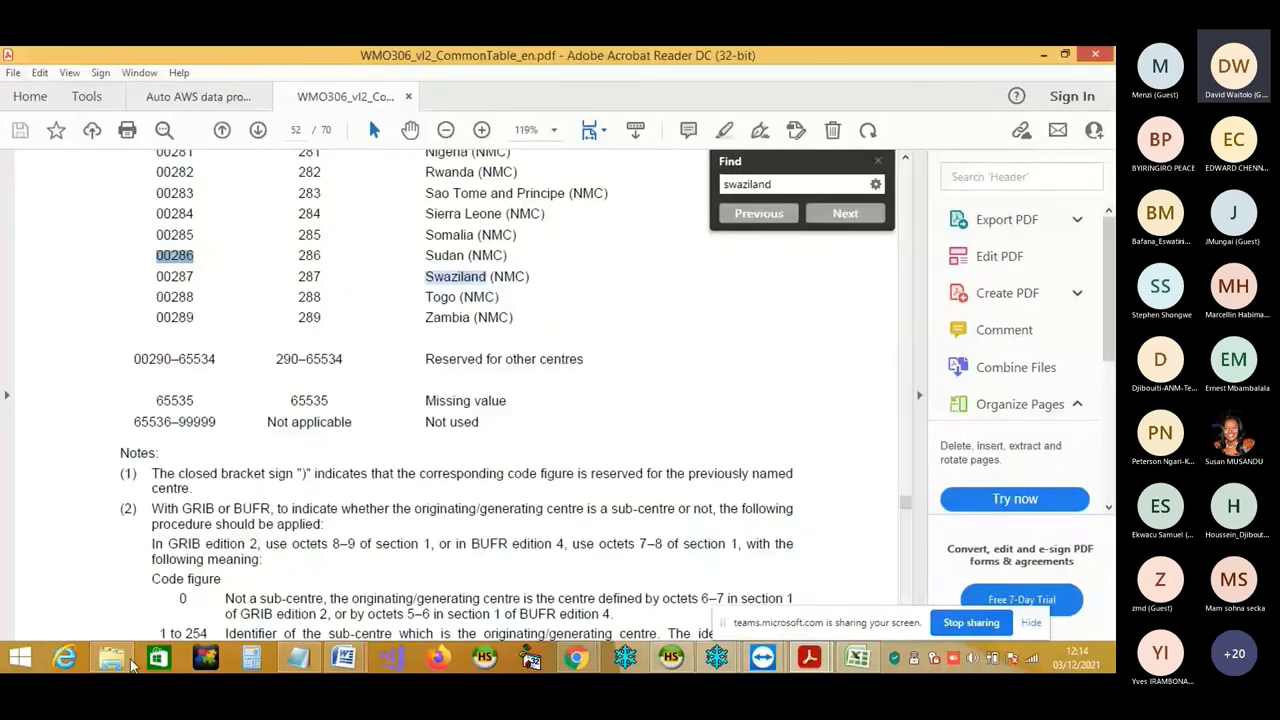
left_click(130, 659)
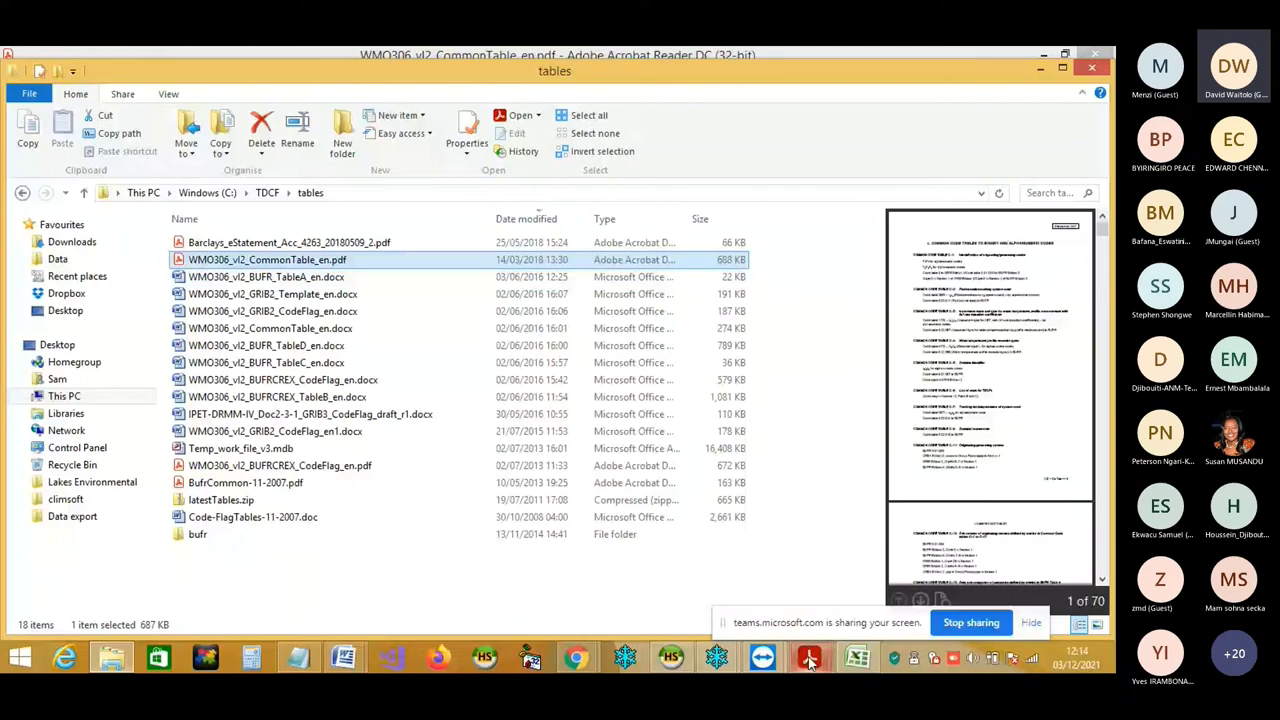
mouse_move(838, 601)
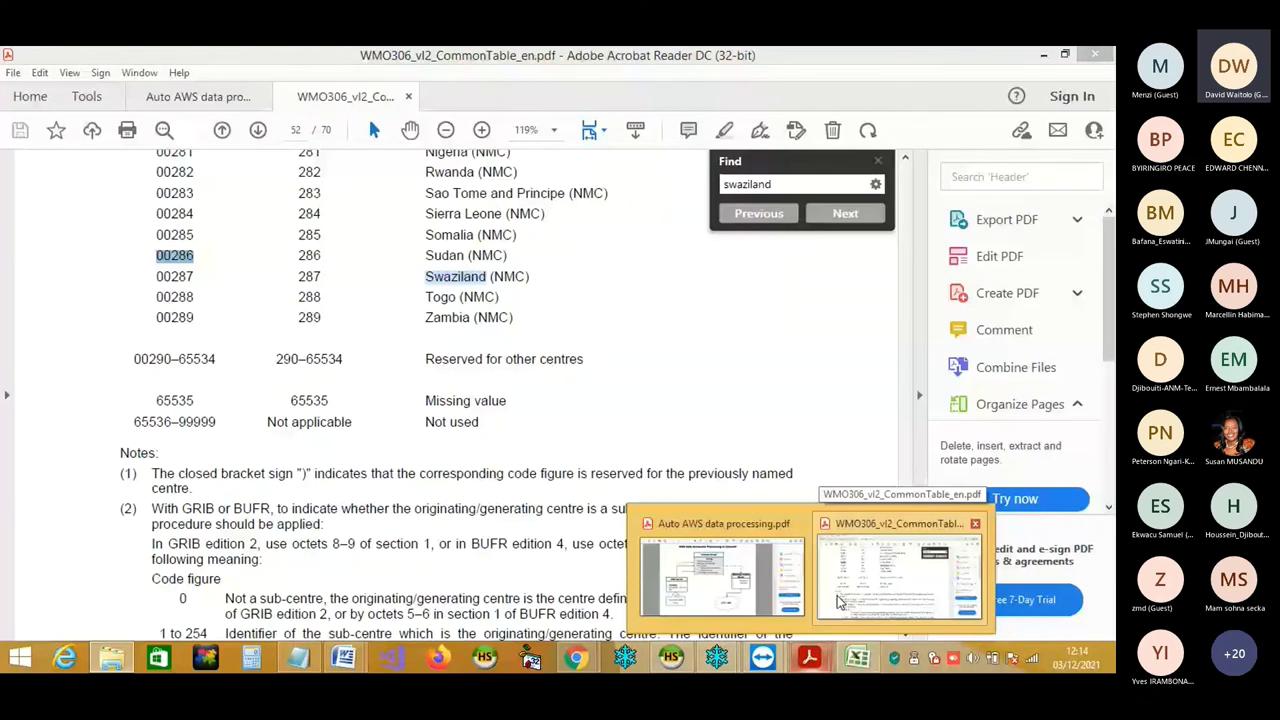
Close the WMO306 code table PDF and return to the remote Climsoft session.
left_click(840, 601)
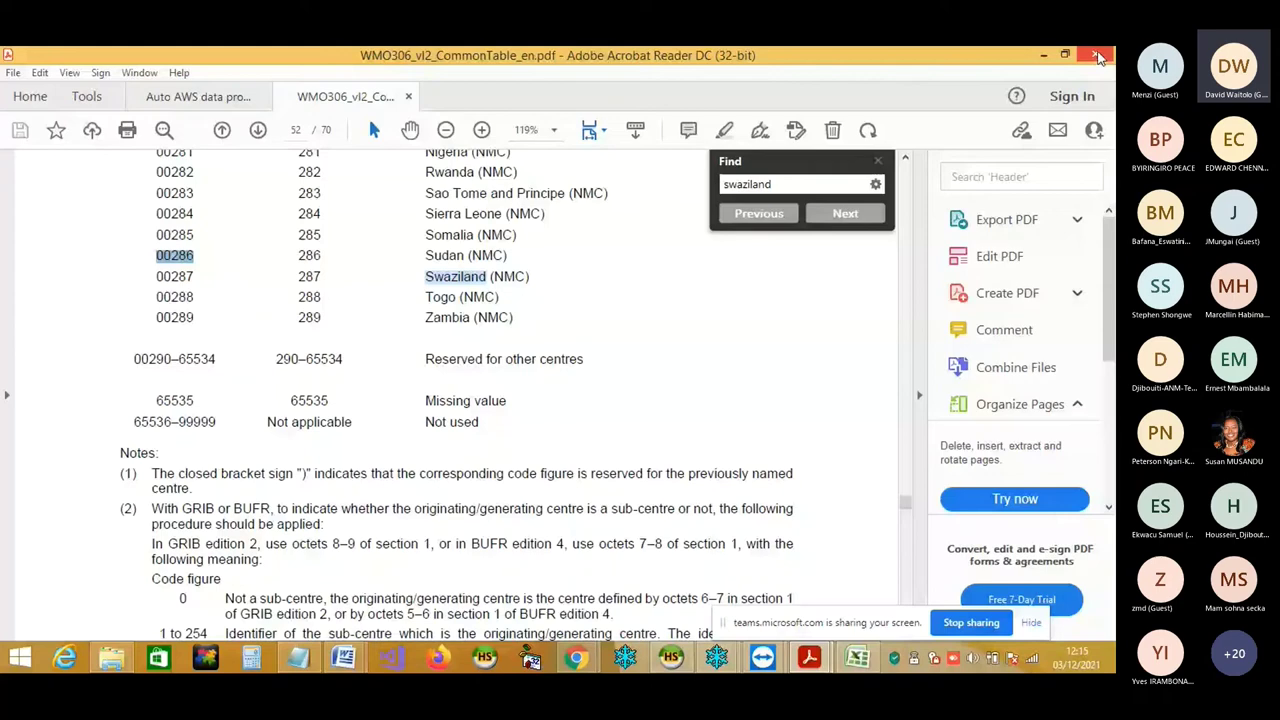
left_click(1097, 57)
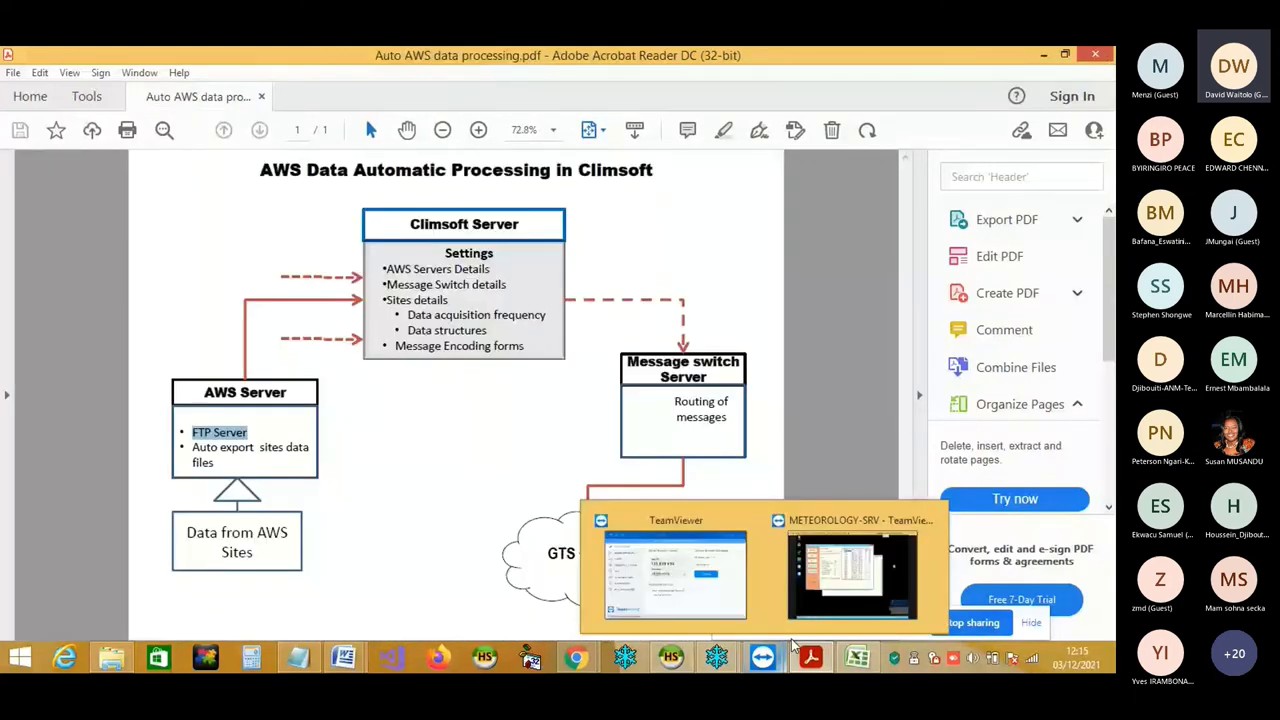
left_click(851, 575)
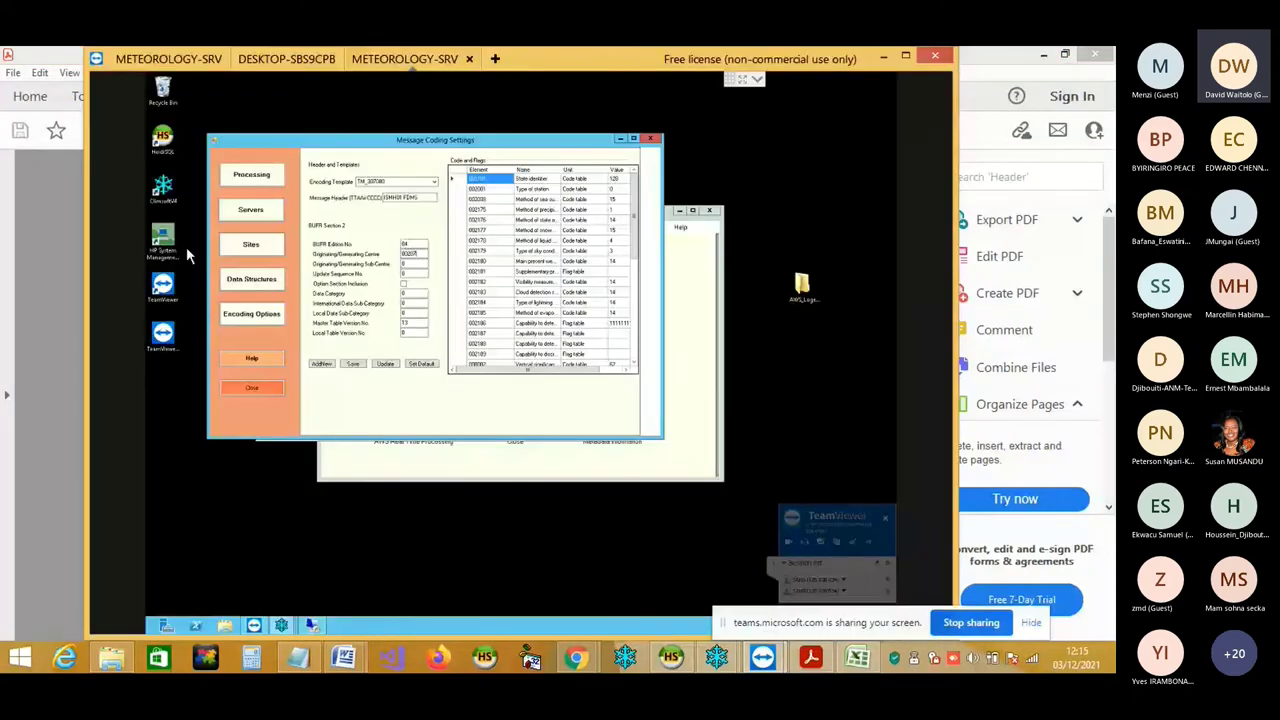
Show Climsoft's Data Structures settings, then bring up the NSALITJE_TableHour.csv sheet in Excel.
left_click(251, 283)
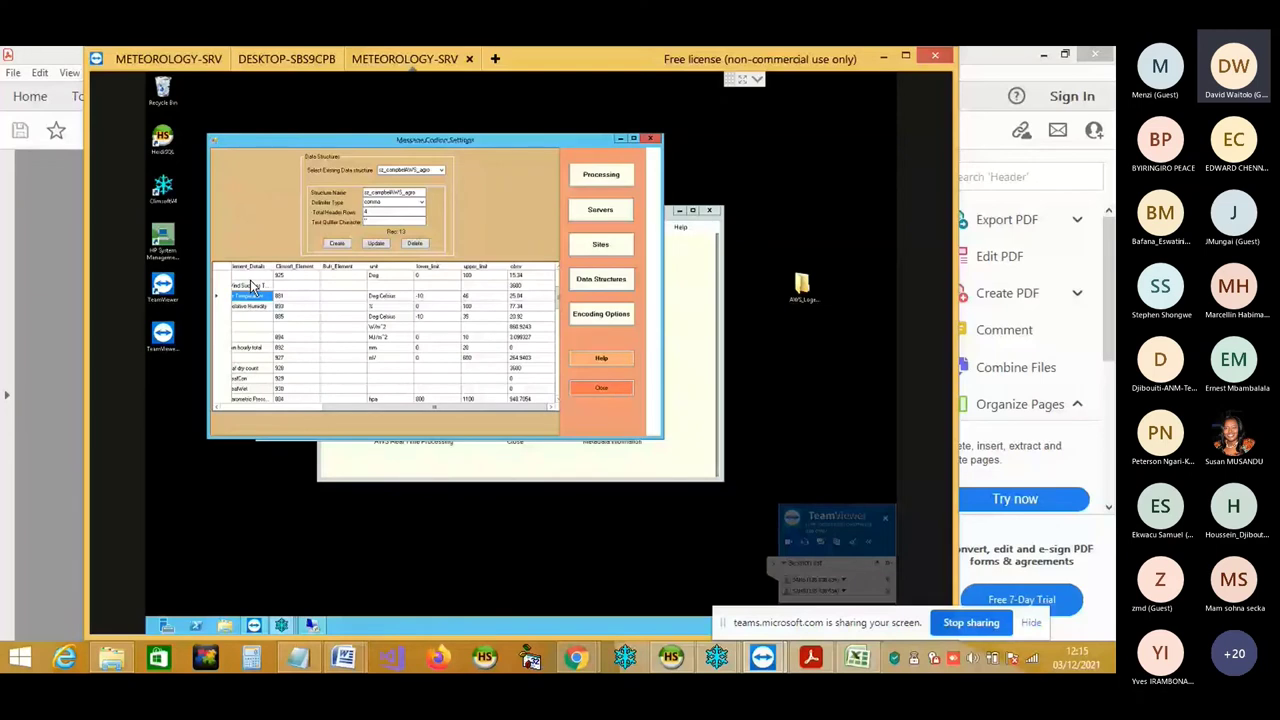
left_click(857, 660)
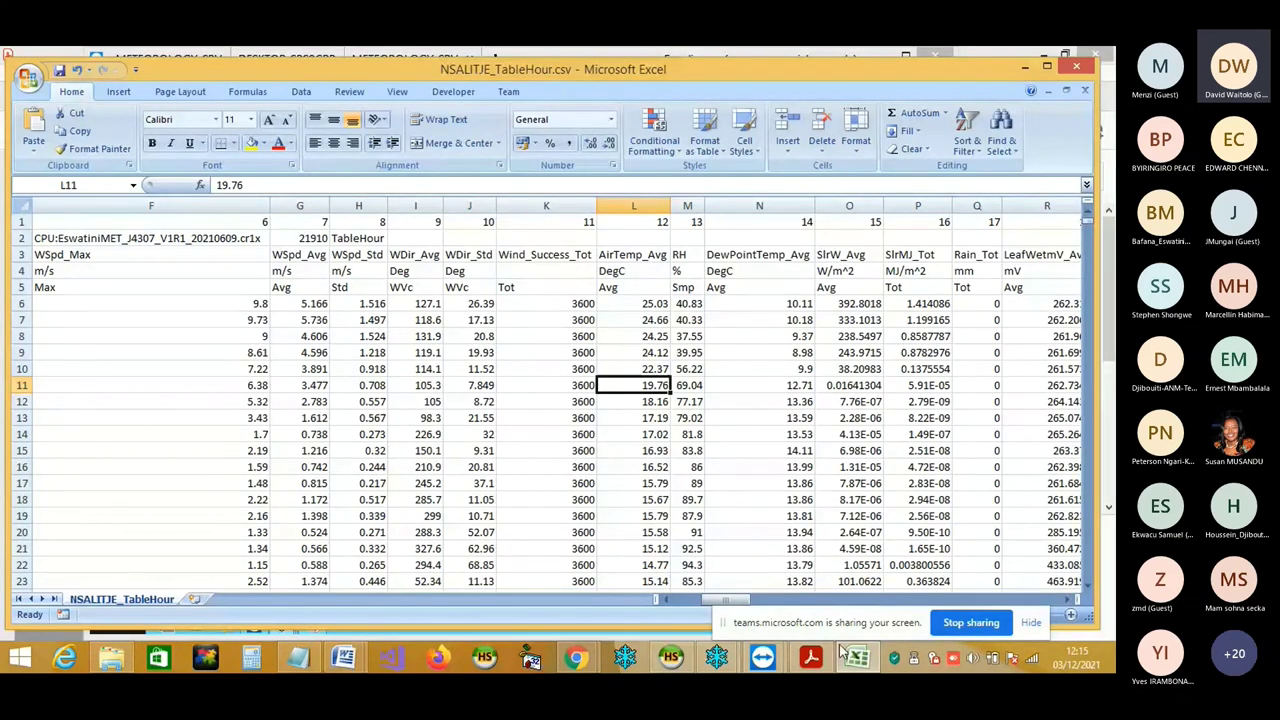
Return from Excel to the remote Climsoft Data Structures Settings window.
mouse_move(765, 668)
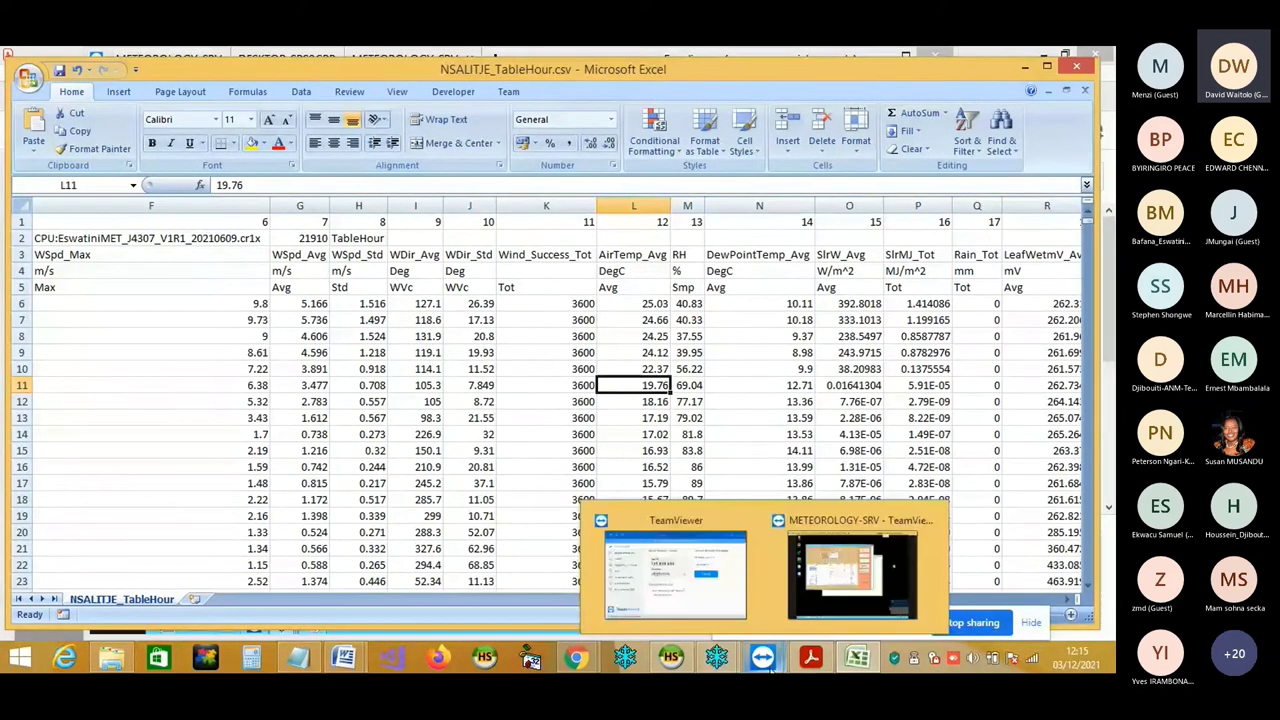
left_click(806, 603)
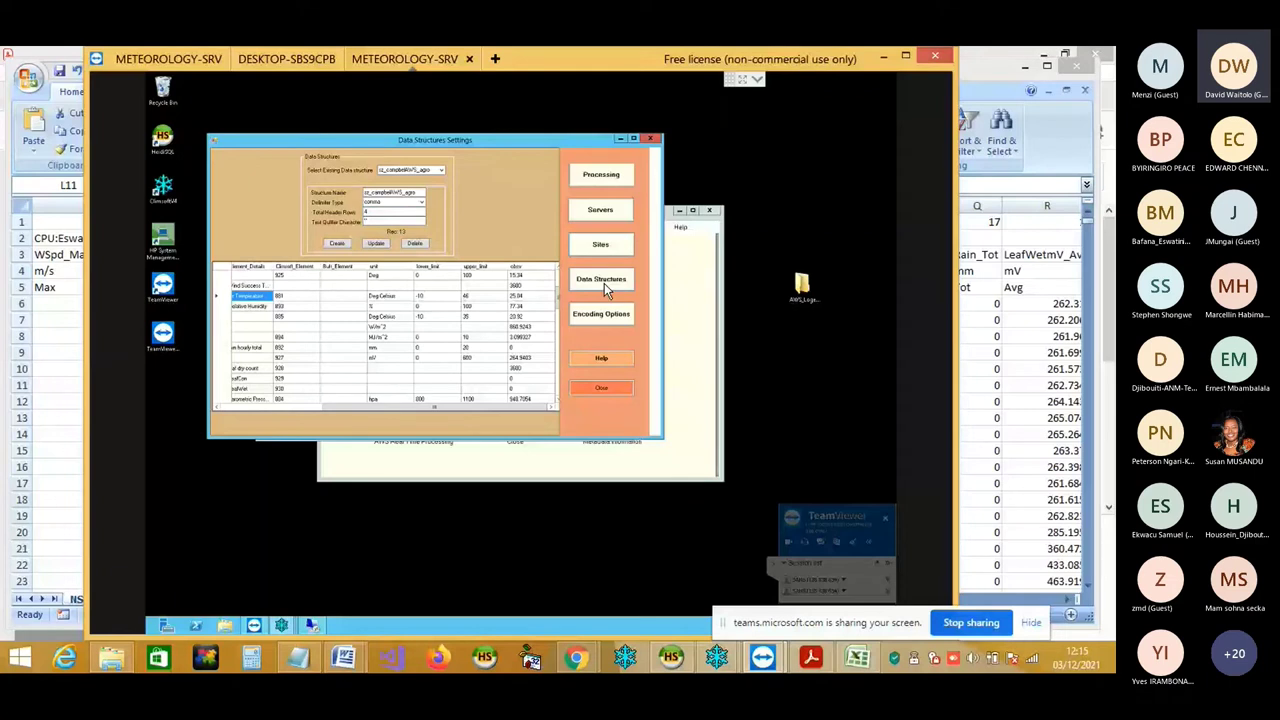
Review the Servers, Processing and Data Structures settings, close them, and bring up the Climsoft Main Menu.
left_click(600, 212)
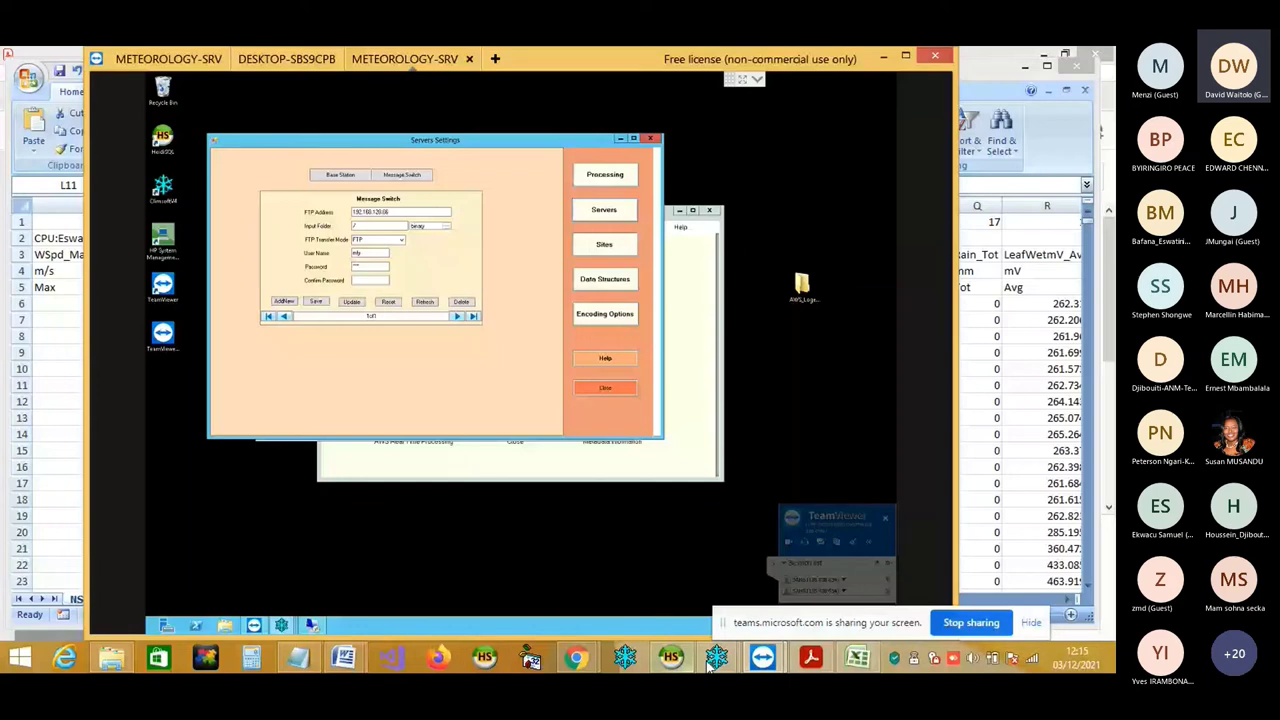
left_click(707, 668)
left_click(206, 337)
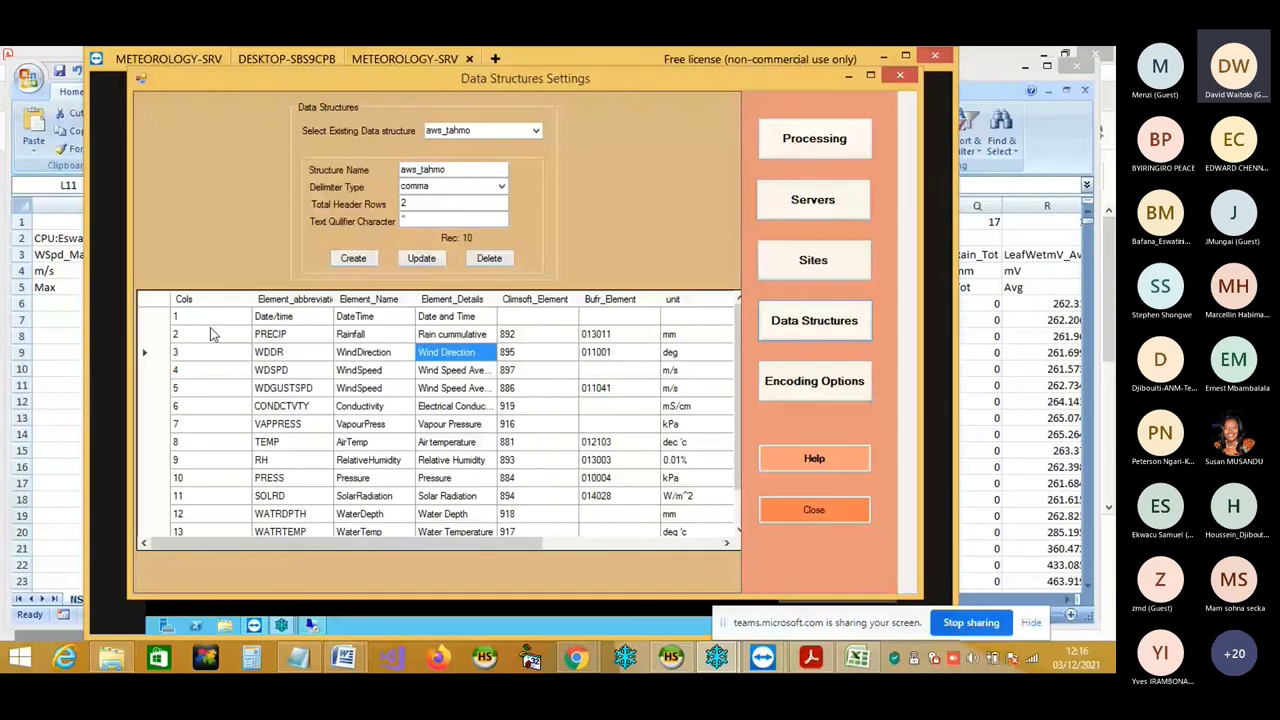
left_click(818, 325)
left_click(813, 509)
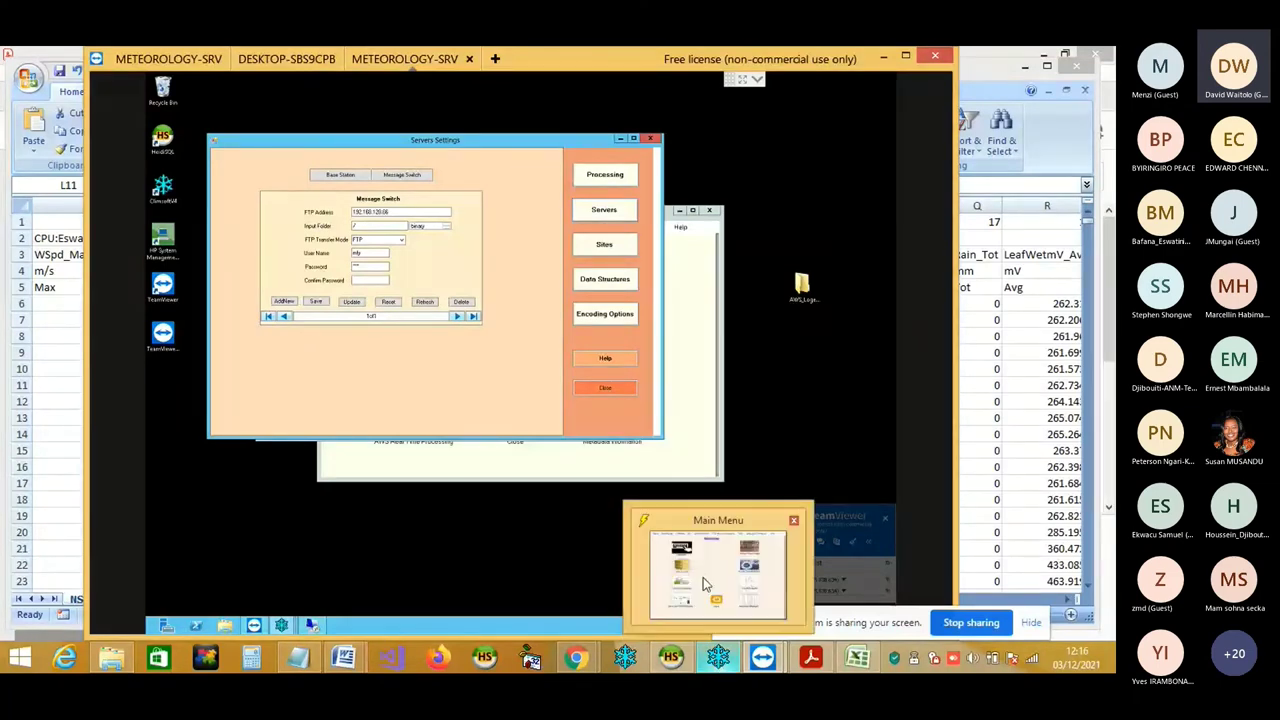
left_click(703, 577)
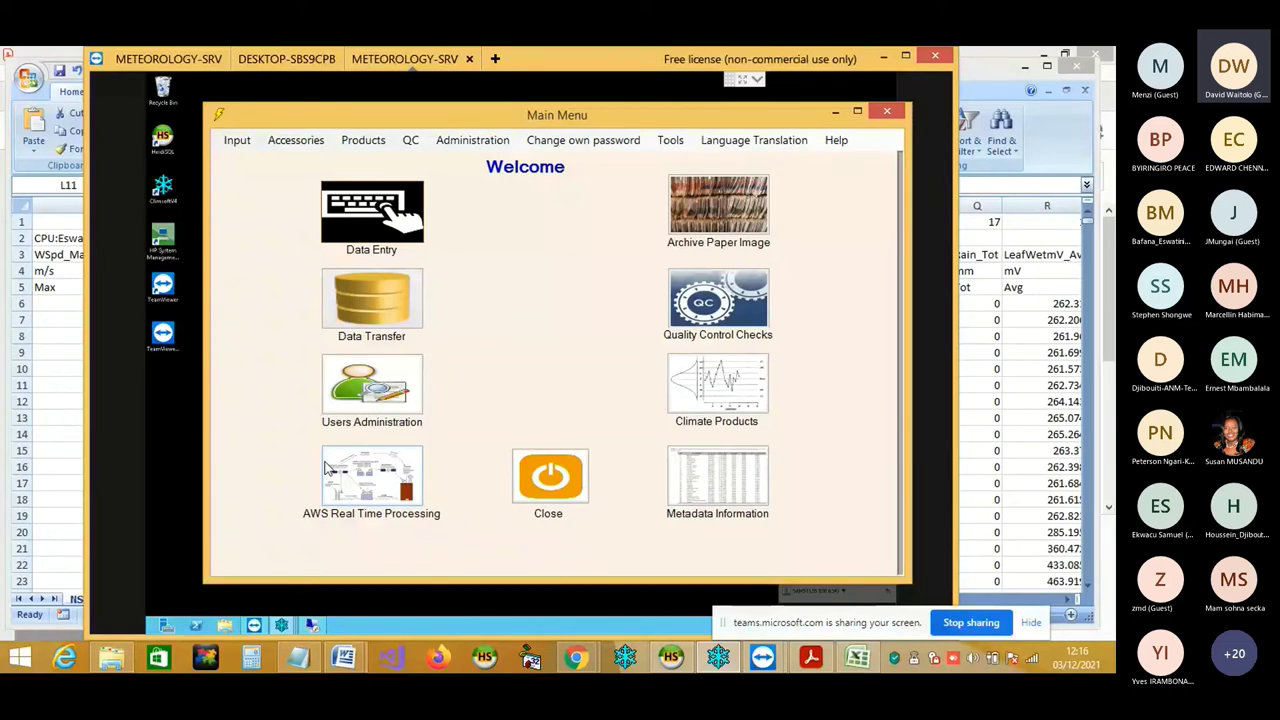
Enter 'testing_str' as a new AWS data structure name, then switch to the Excel station data.
left_click(326, 468)
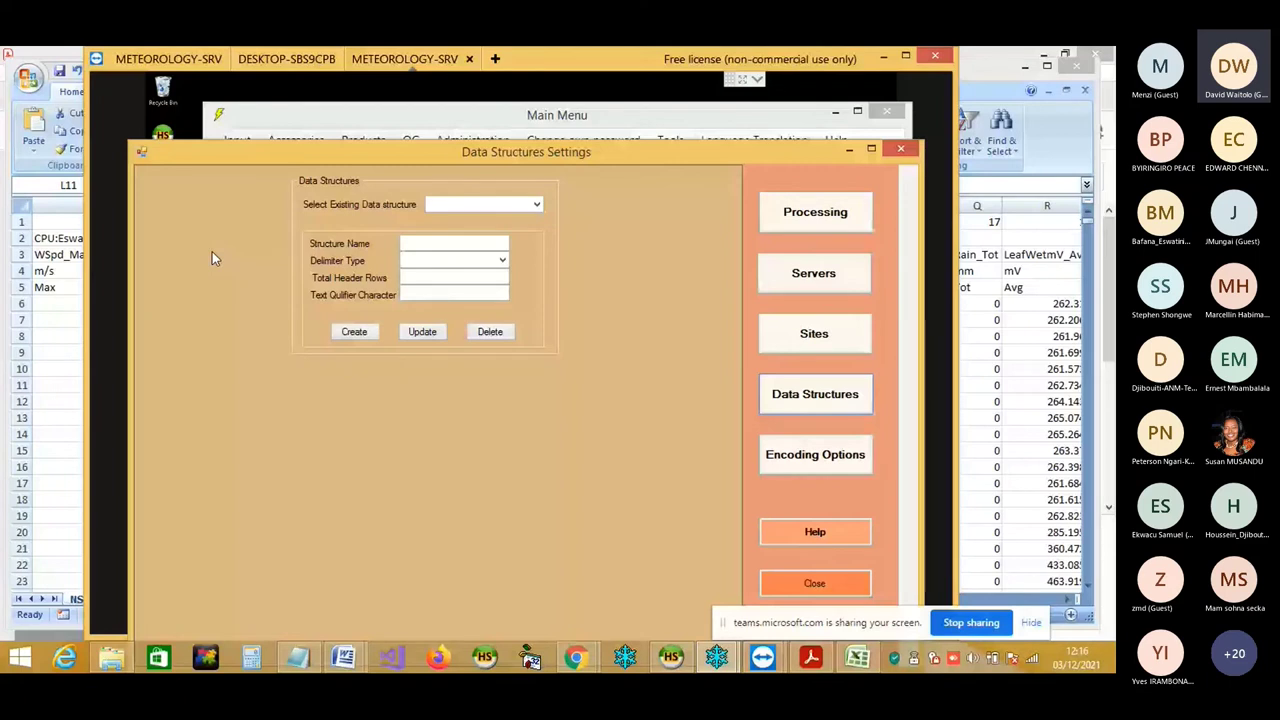
left_click(405, 242)
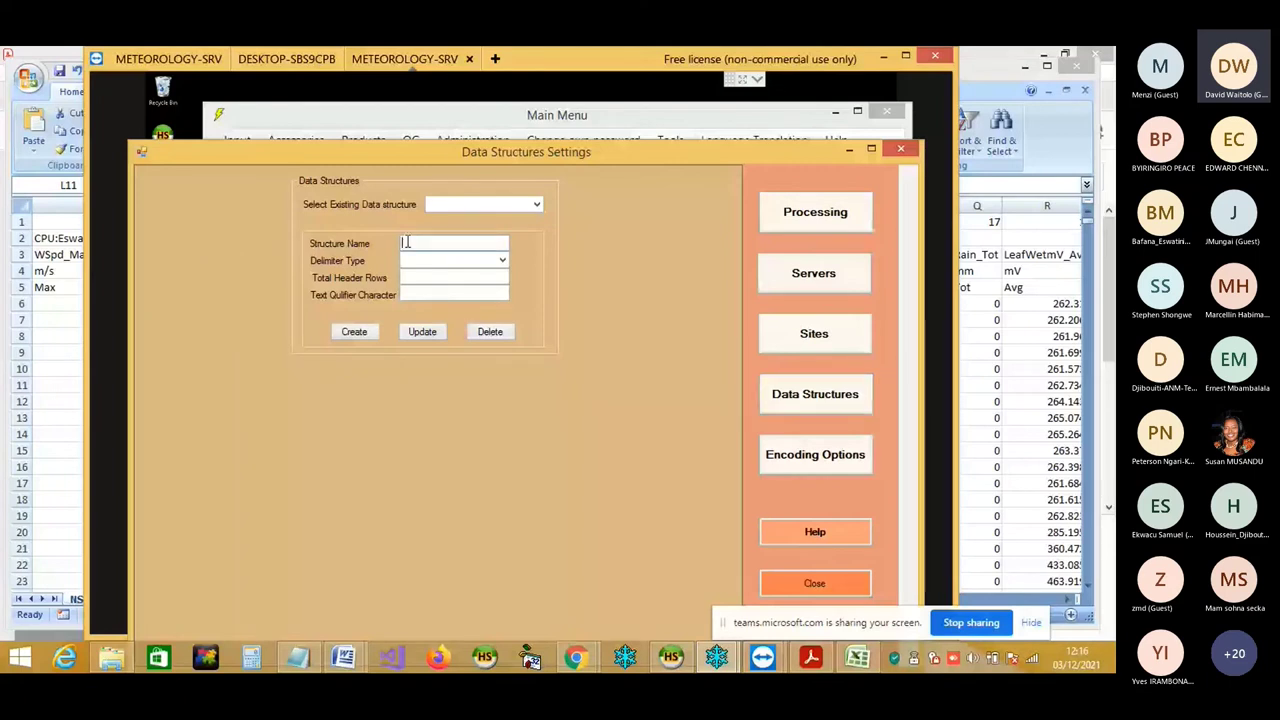
type("t")
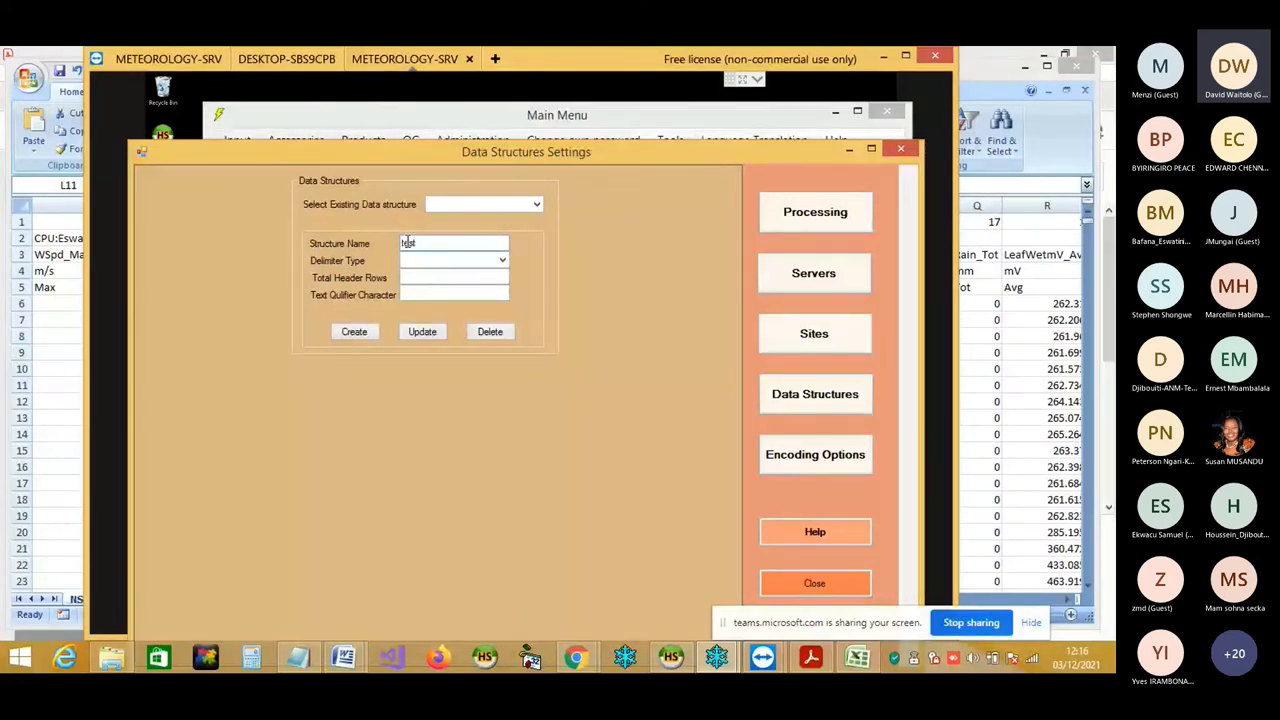
type("gsting_str")
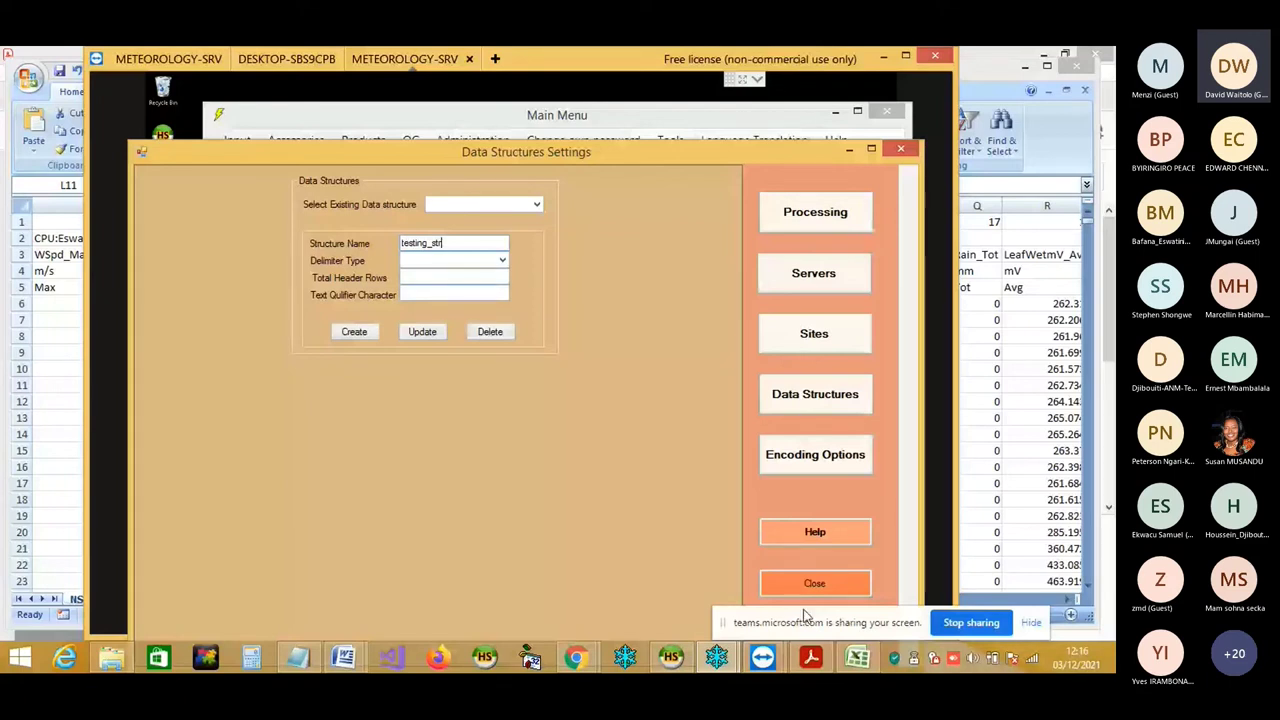
key("alt+Tab")
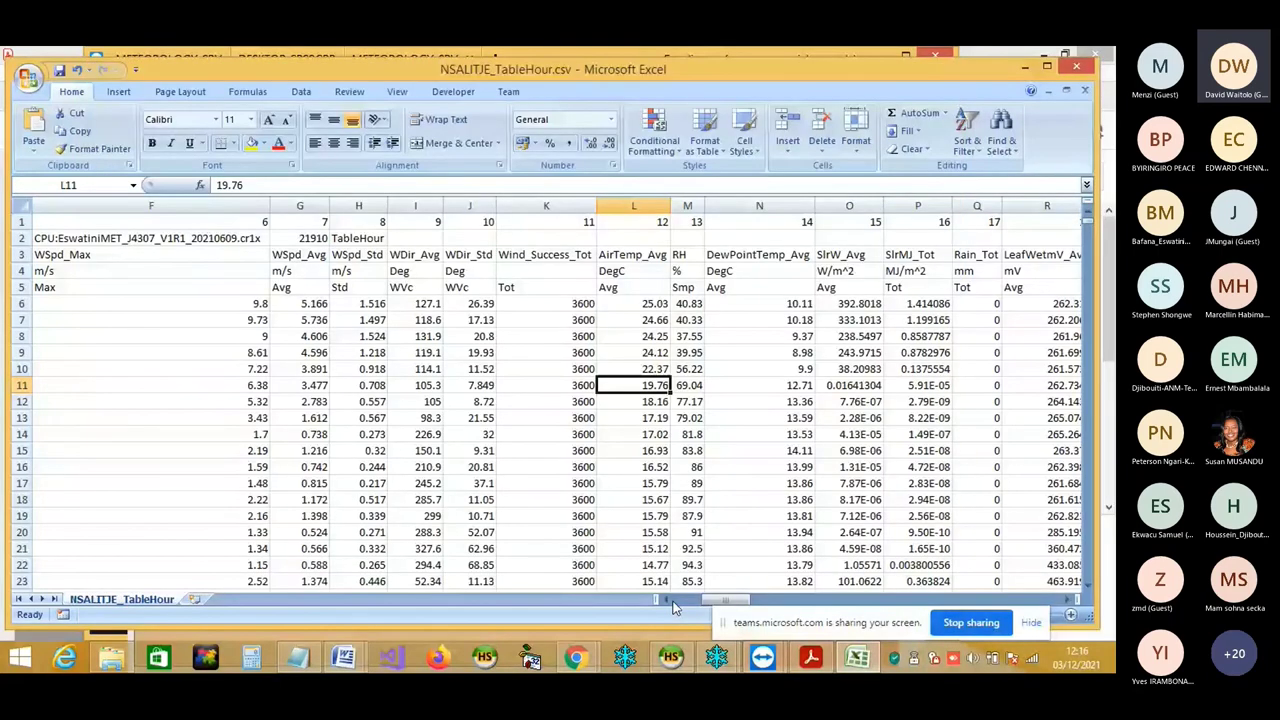
Set testing_str's delimiter type to comma, then bring the NSALITJE_TableHour.csv sheet in Excel forward.
key("alt+Tab")
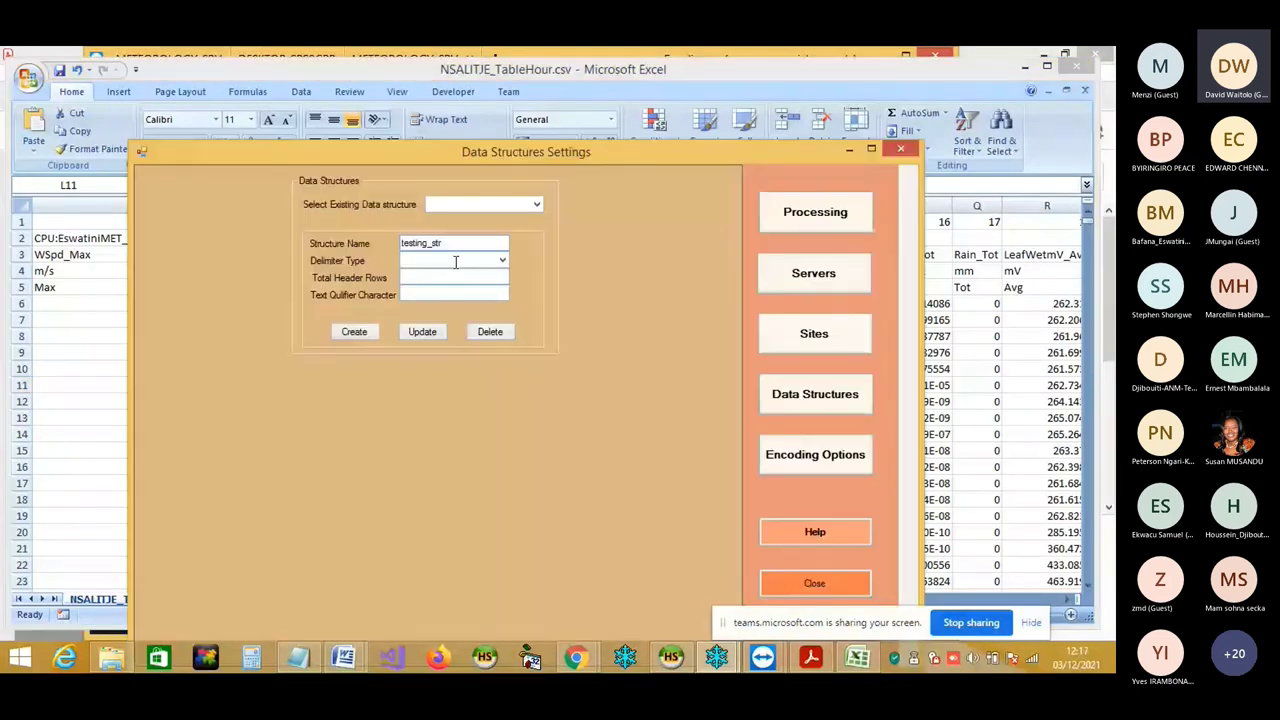
left_click(455, 262)
left_click(440, 272)
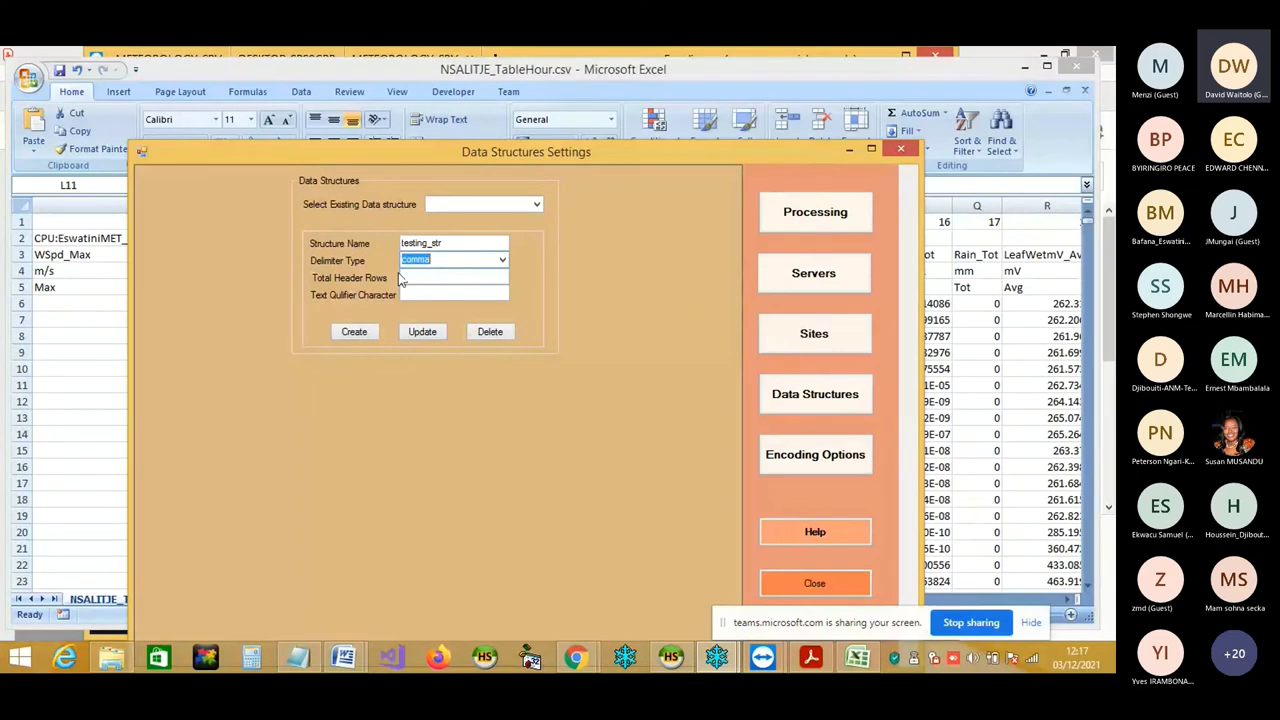
left_click(412, 278)
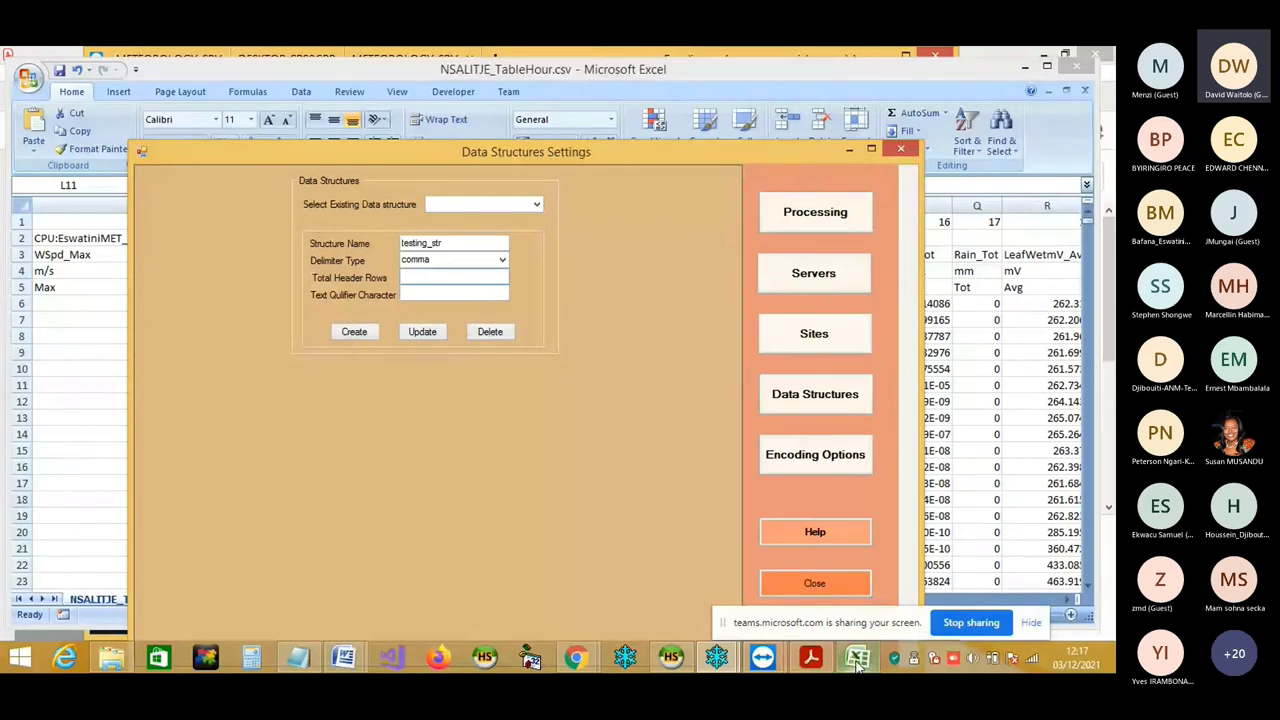
left_click(857, 660)
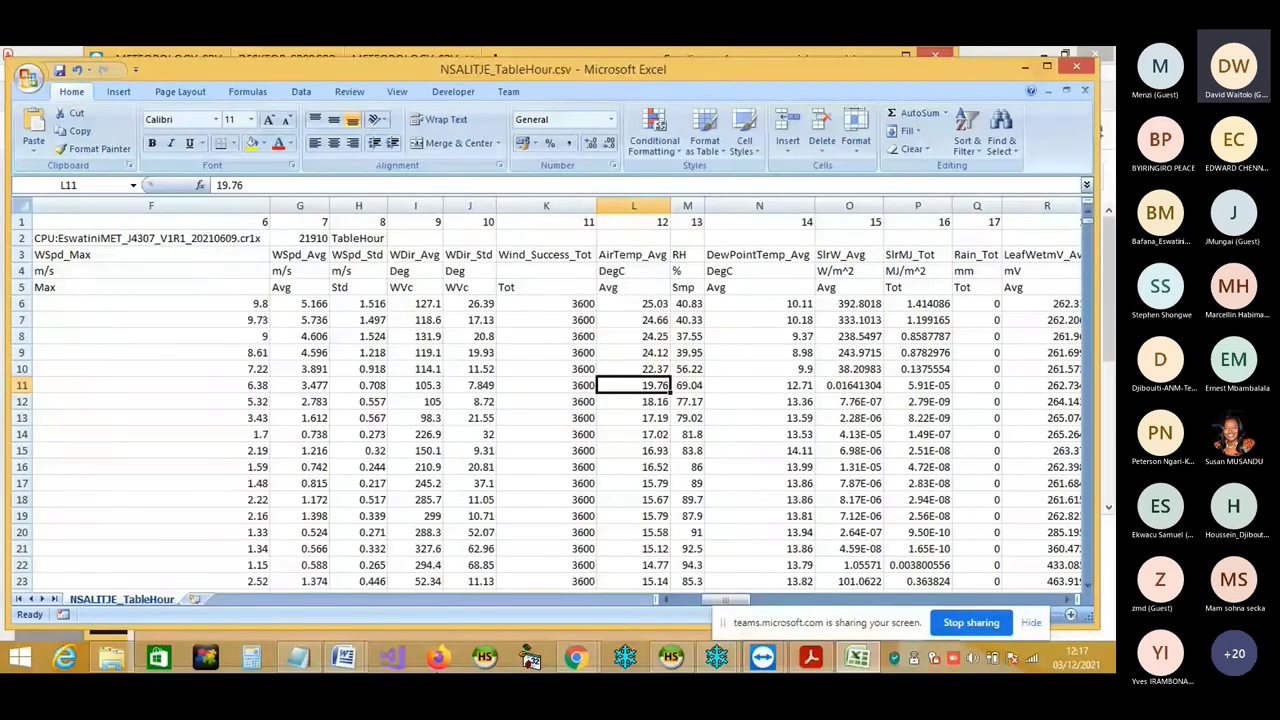
Count the CSV's header lines by selecting rows 1, 2, 4 and 5, then return to the settings form.
left_click(20, 221)
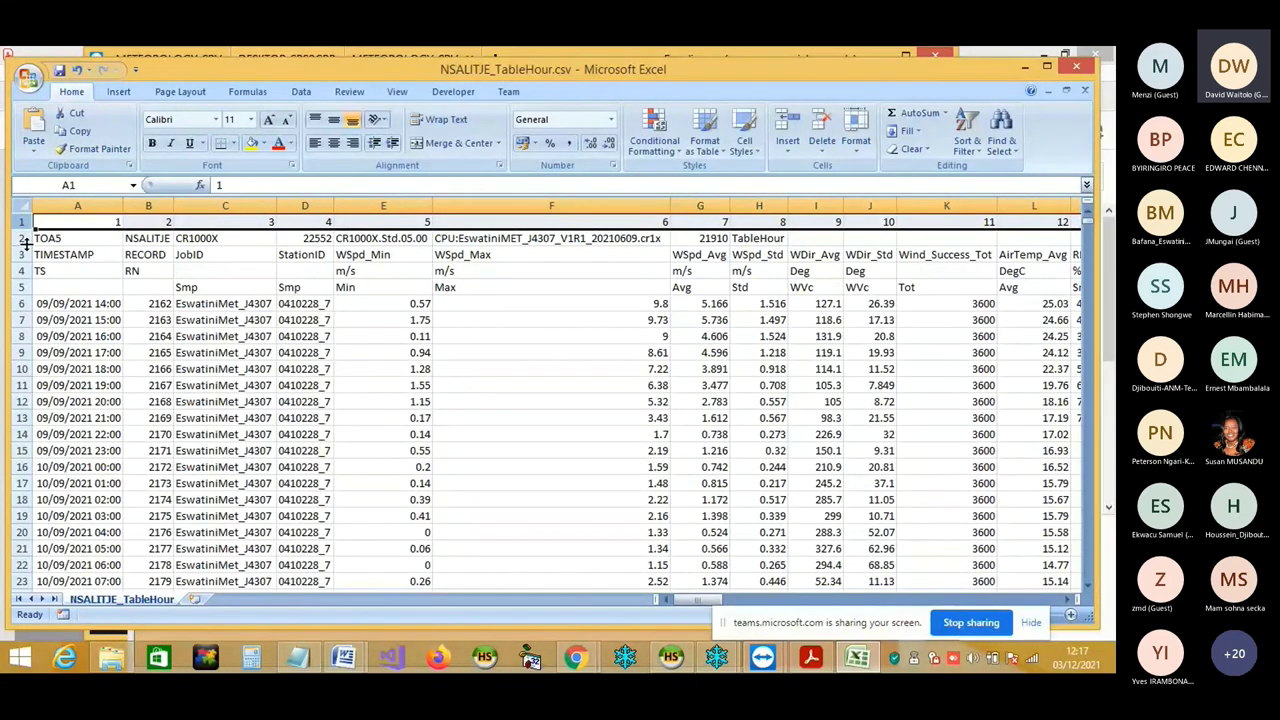
left_click(20, 238)
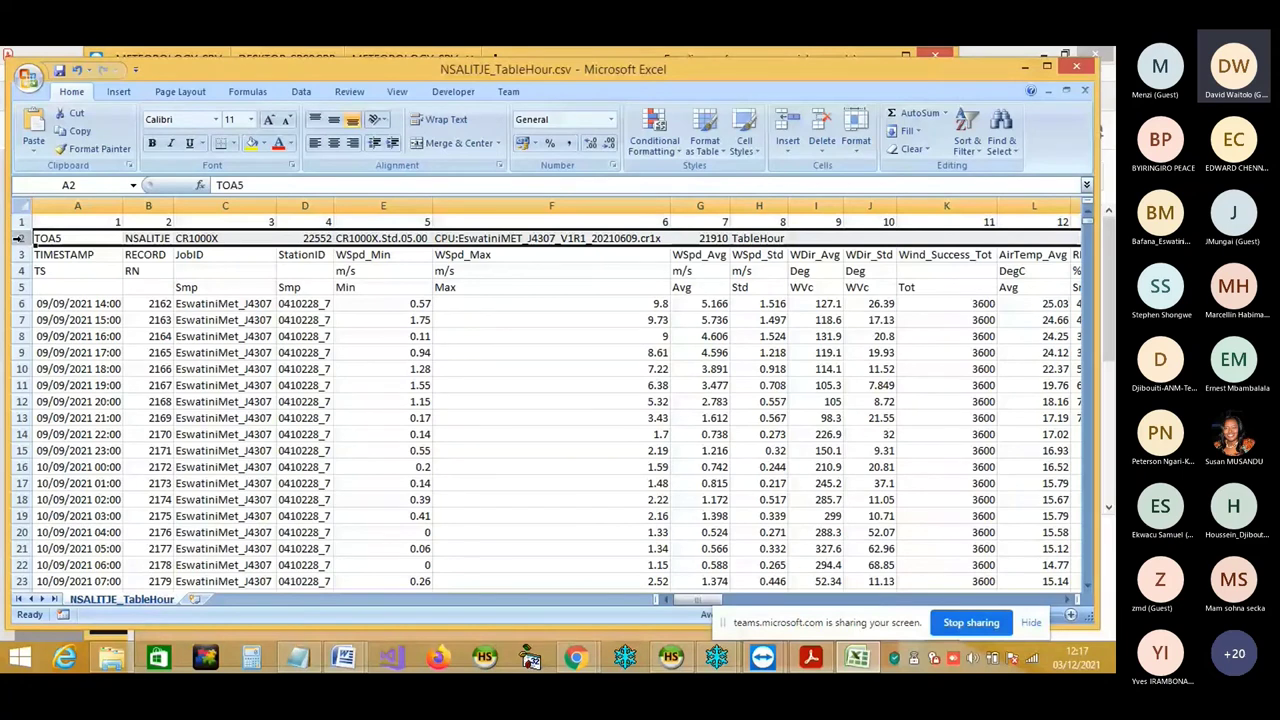
left_click(20, 271)
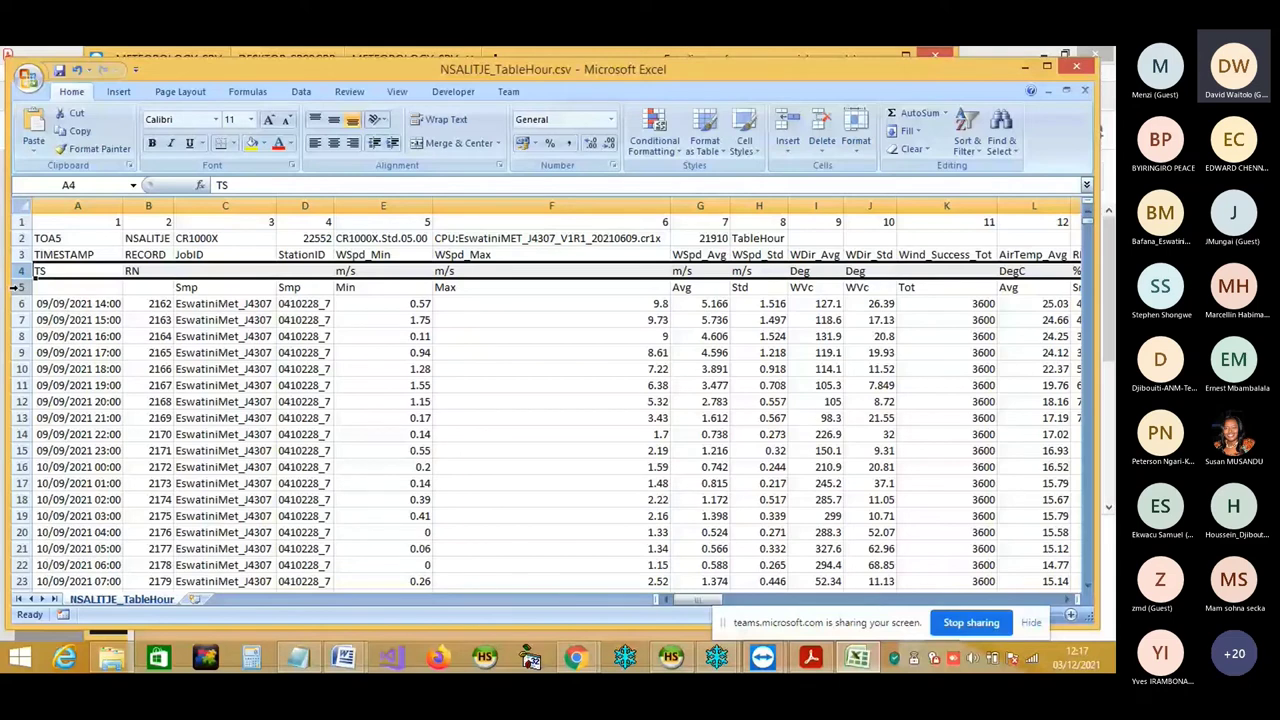
left_click(20, 287)
mouse_move(716, 657)
left_click(732, 618)
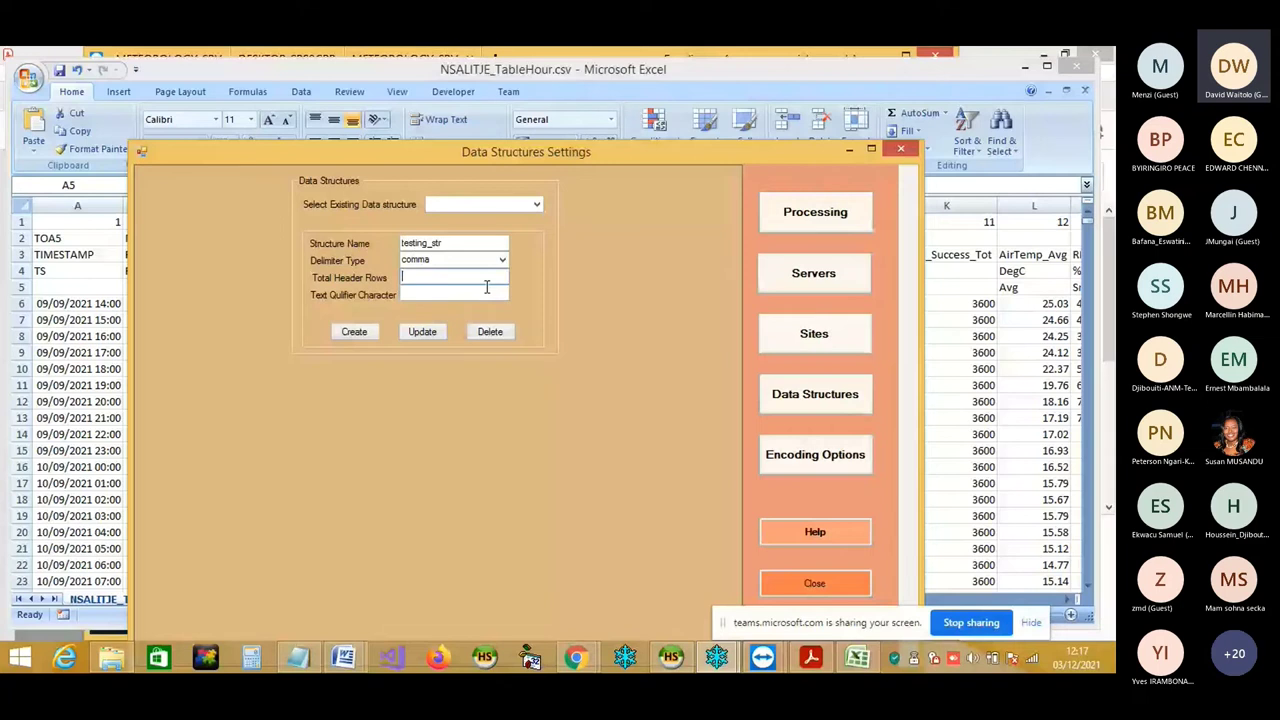
Enter 4 as testing_str's total header rows and close the local Excel copy of the CSV.
type("4")
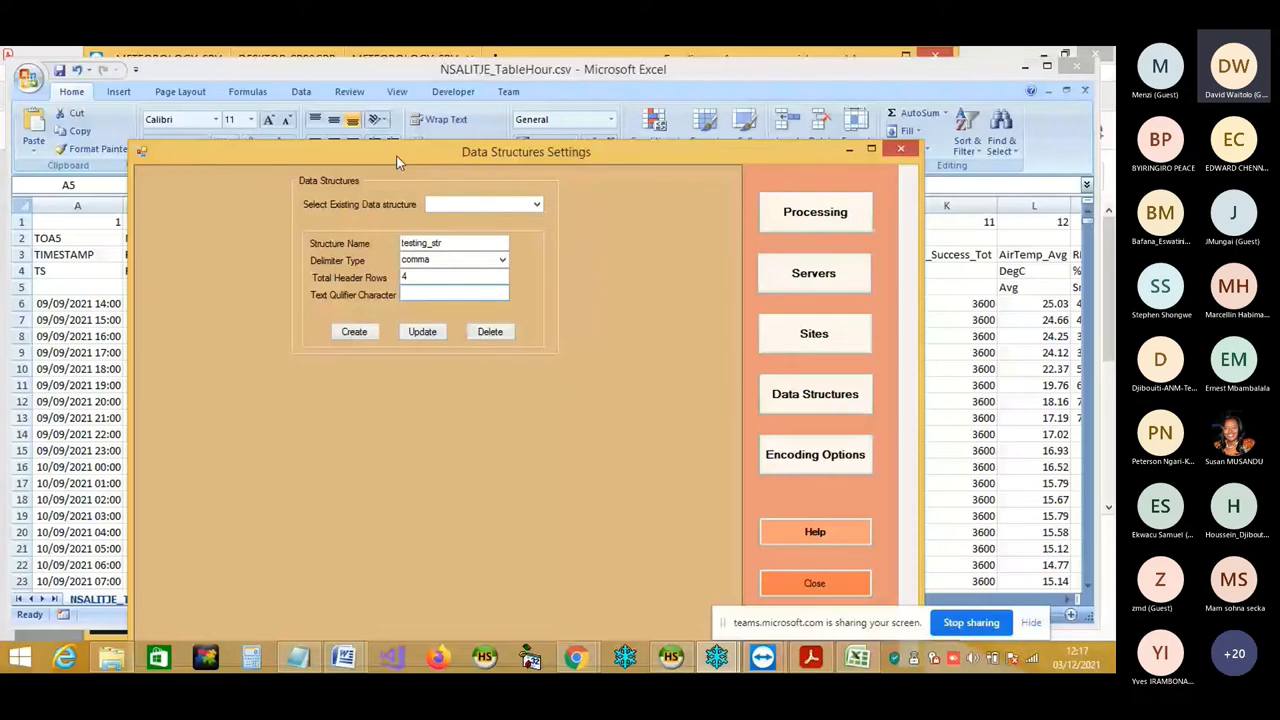
left_click_drag(396, 162, 382, 200)
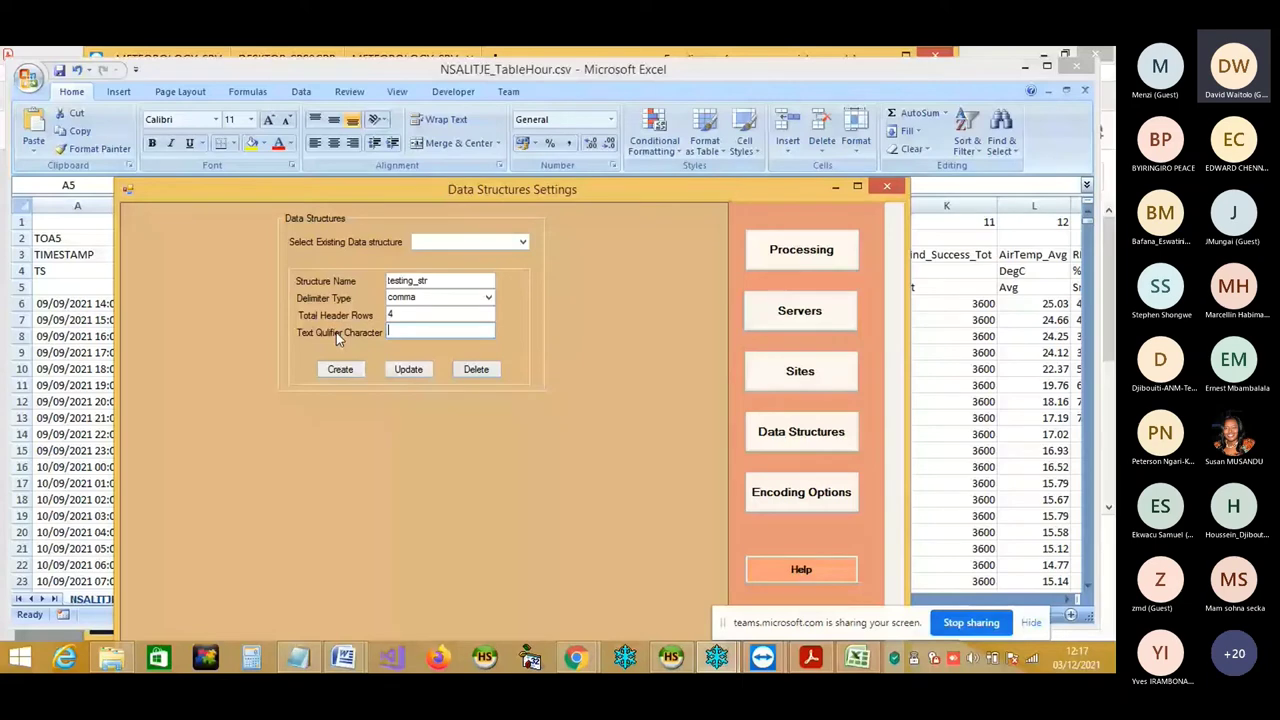
left_click(886, 186)
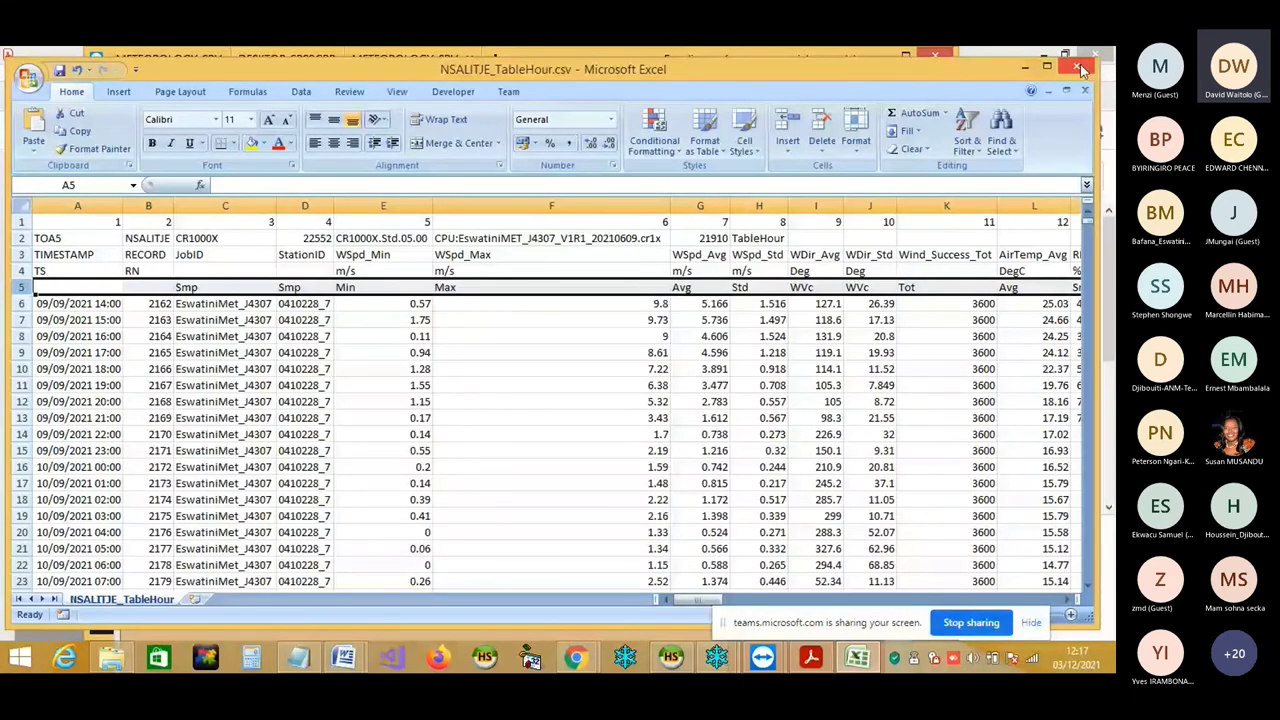
left_click(1079, 68)
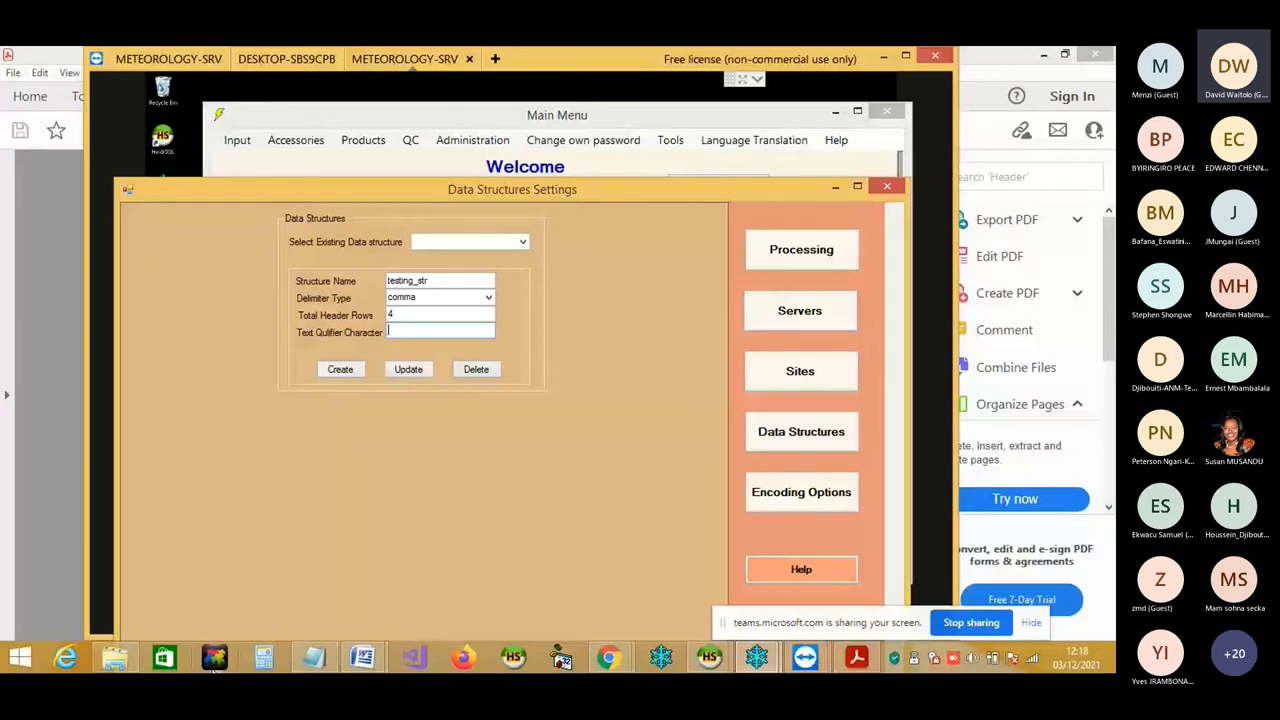
In File Explorer, go back to the RA1 Training data folder and list actions for NSALITJE_TableHour.csv.
left_click(114, 657)
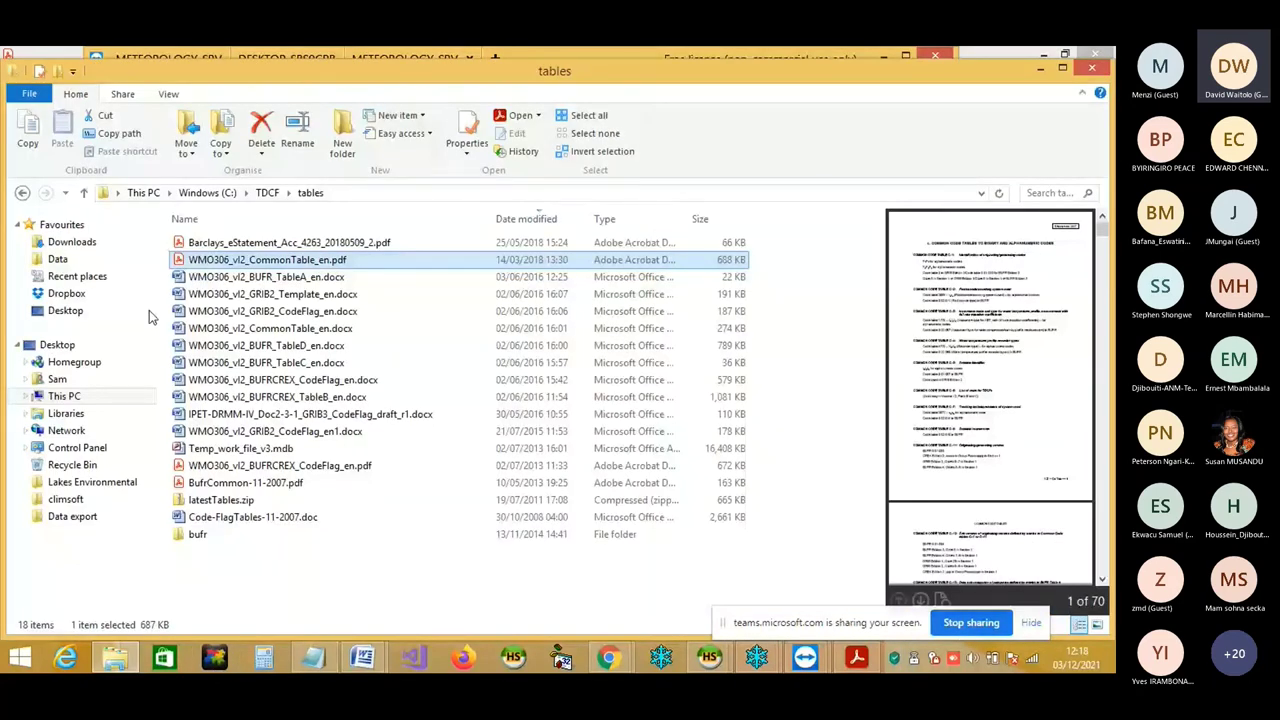
left_click(21, 193)
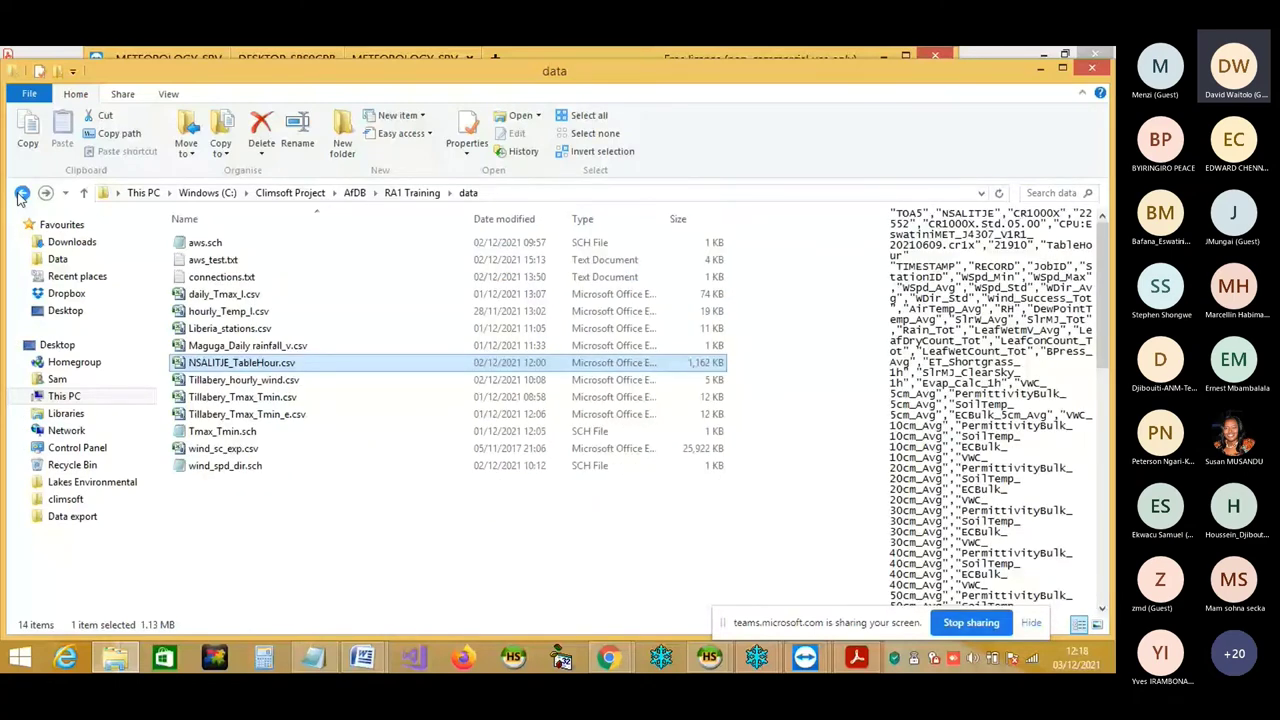
right_click(258, 366)
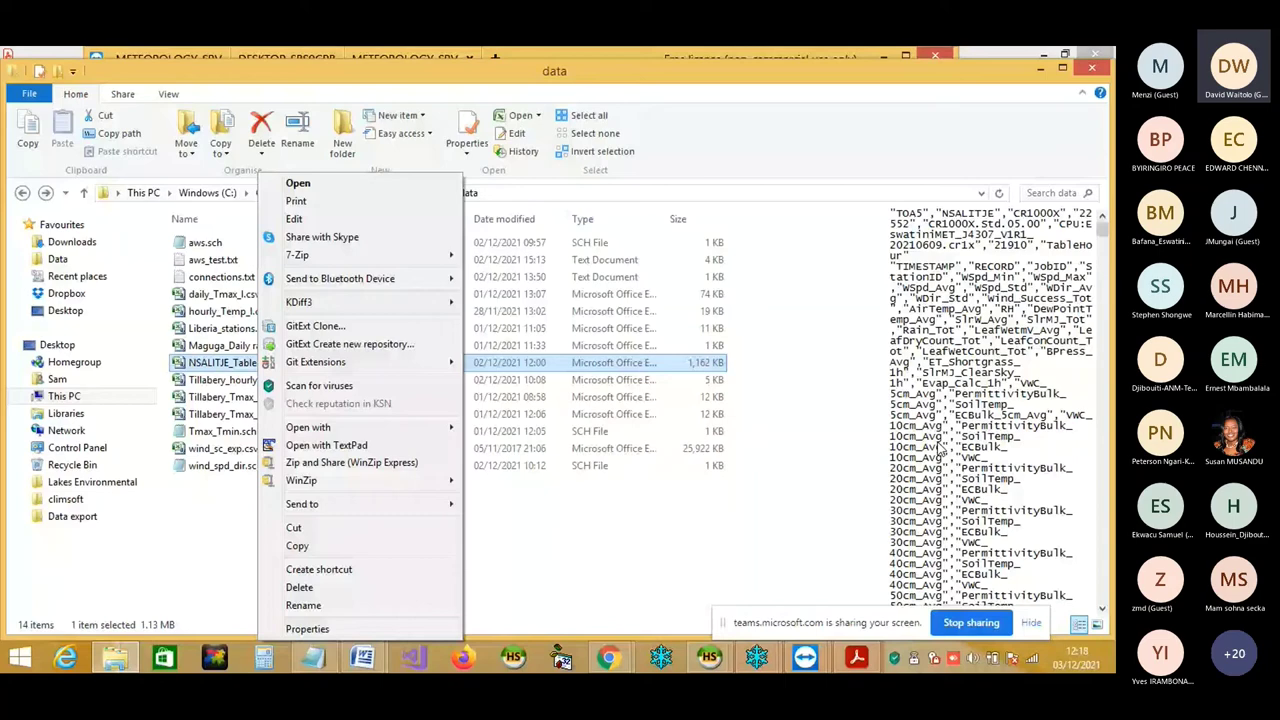
Open NSALITJE_TableHour.csv in Notepad and highlight the timestamp, station code and sample values.
left_click(295, 218)
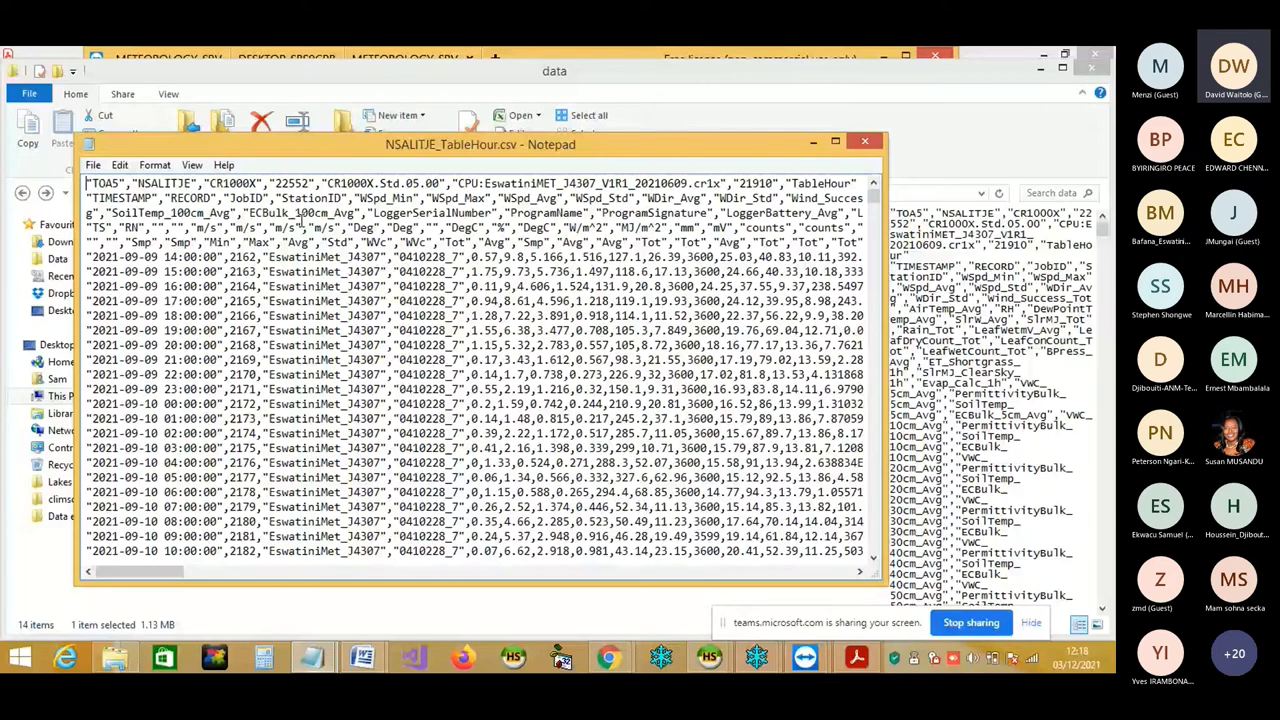
left_click_drag(218, 257, 100, 254)
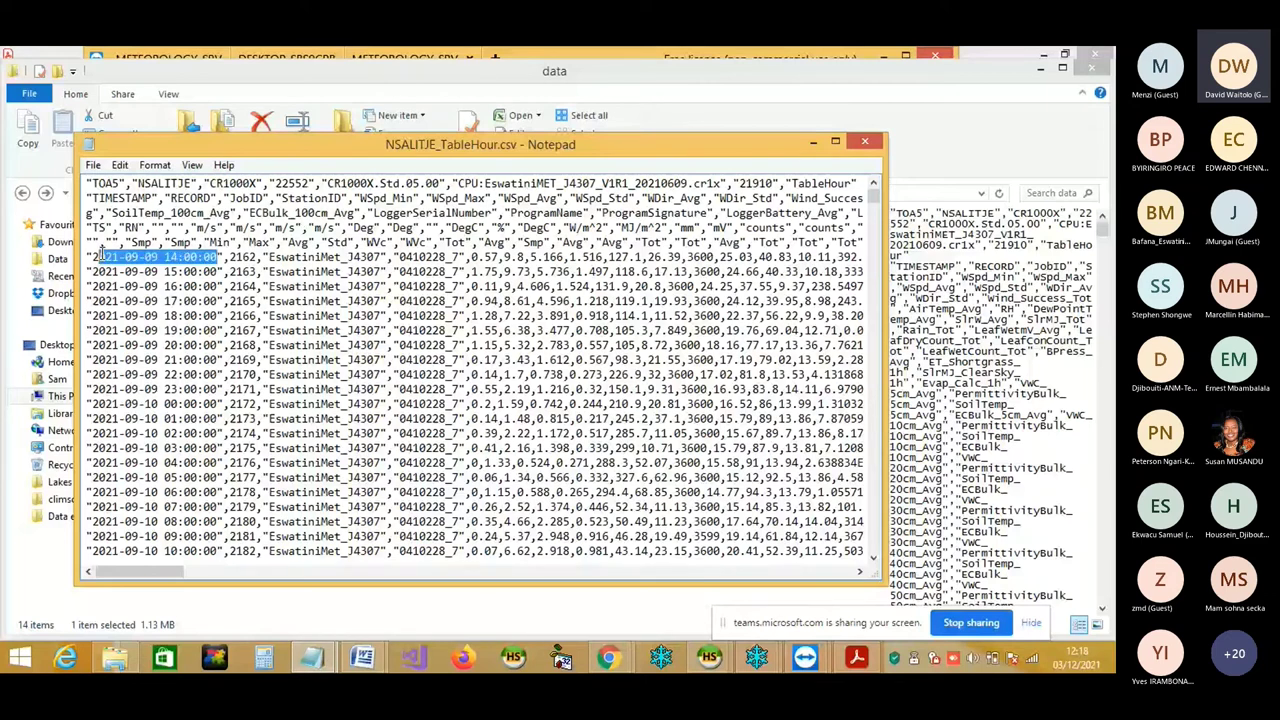
left_click(216, 257)
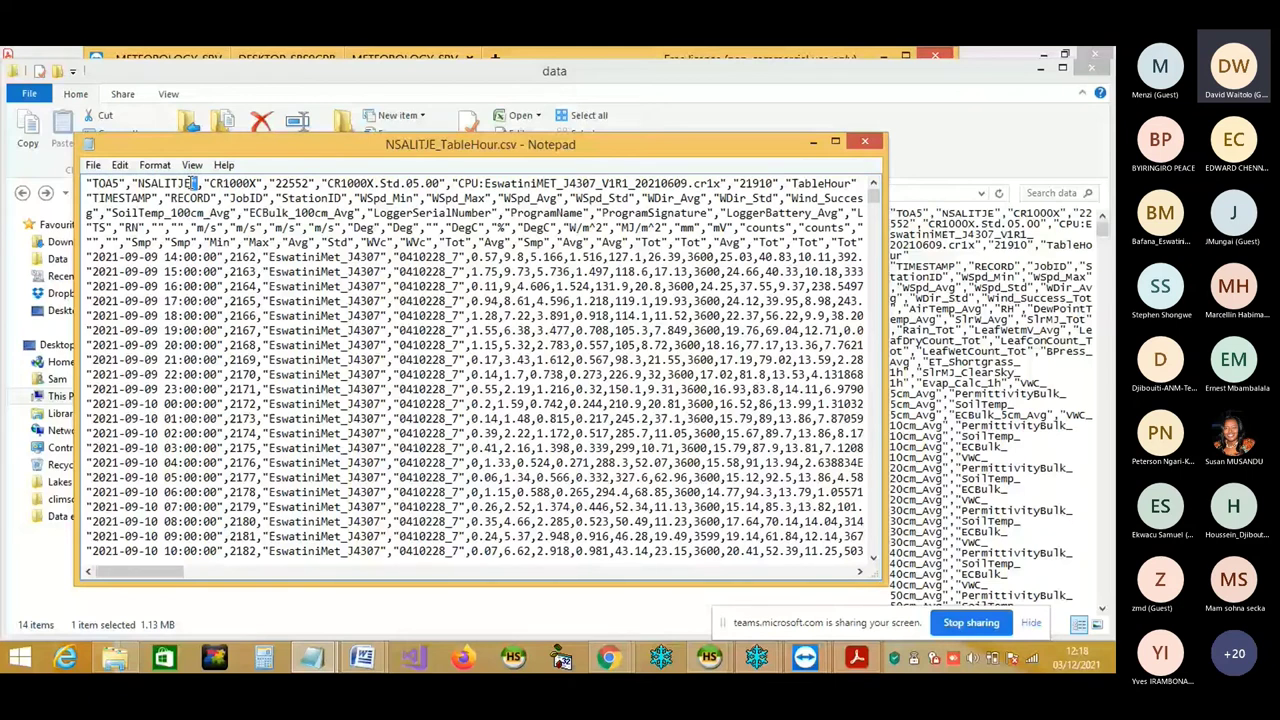
left_click_drag(471, 330, 537, 331)
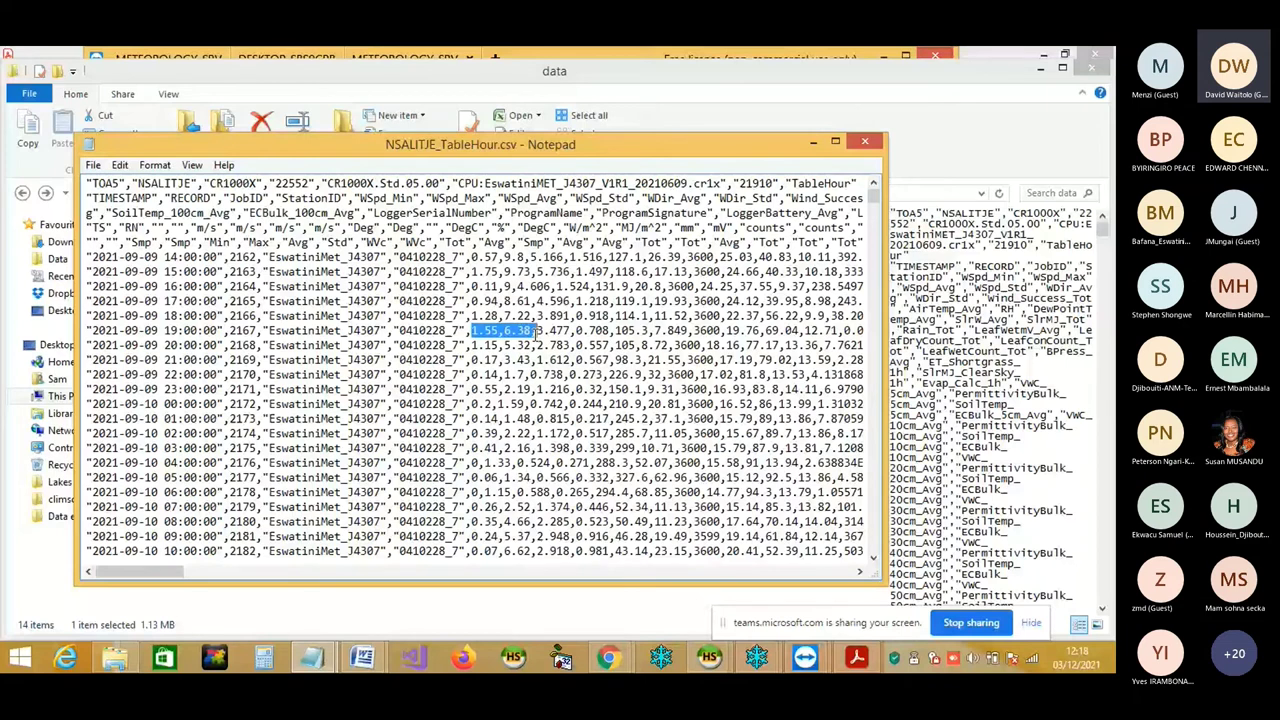
left_click_drag(461, 330, 406, 330)
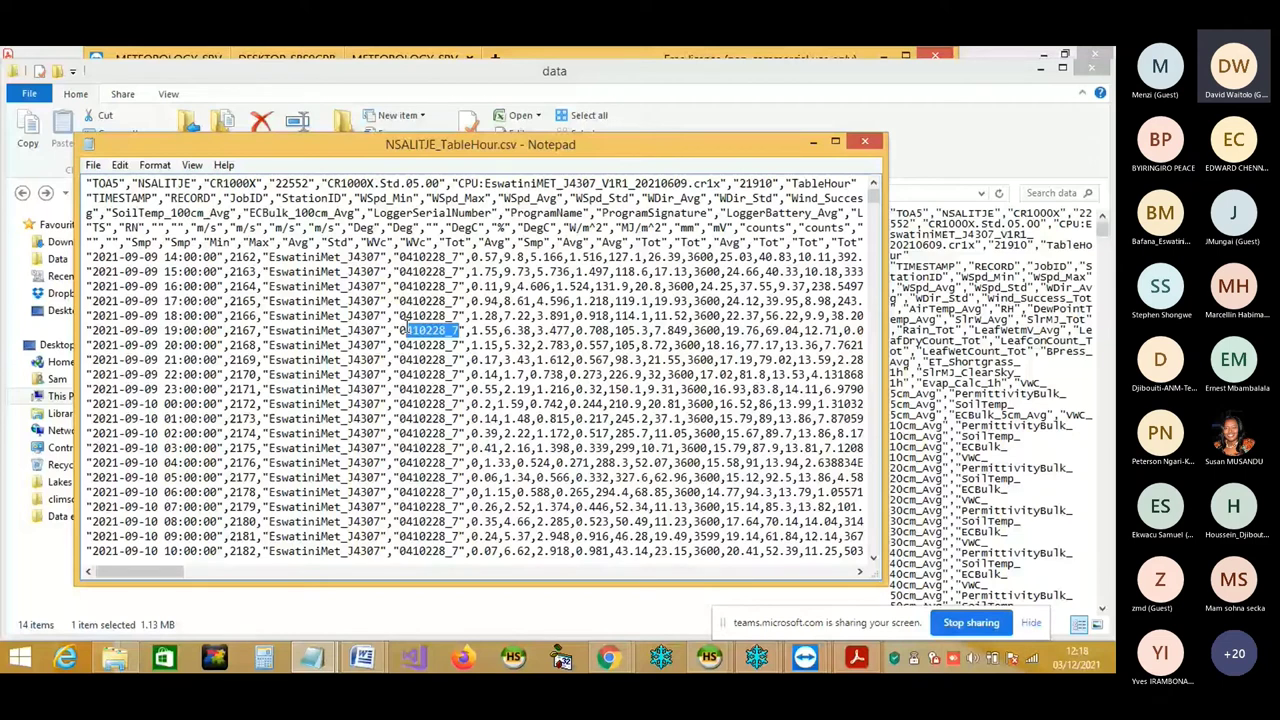
left_click(88, 300)
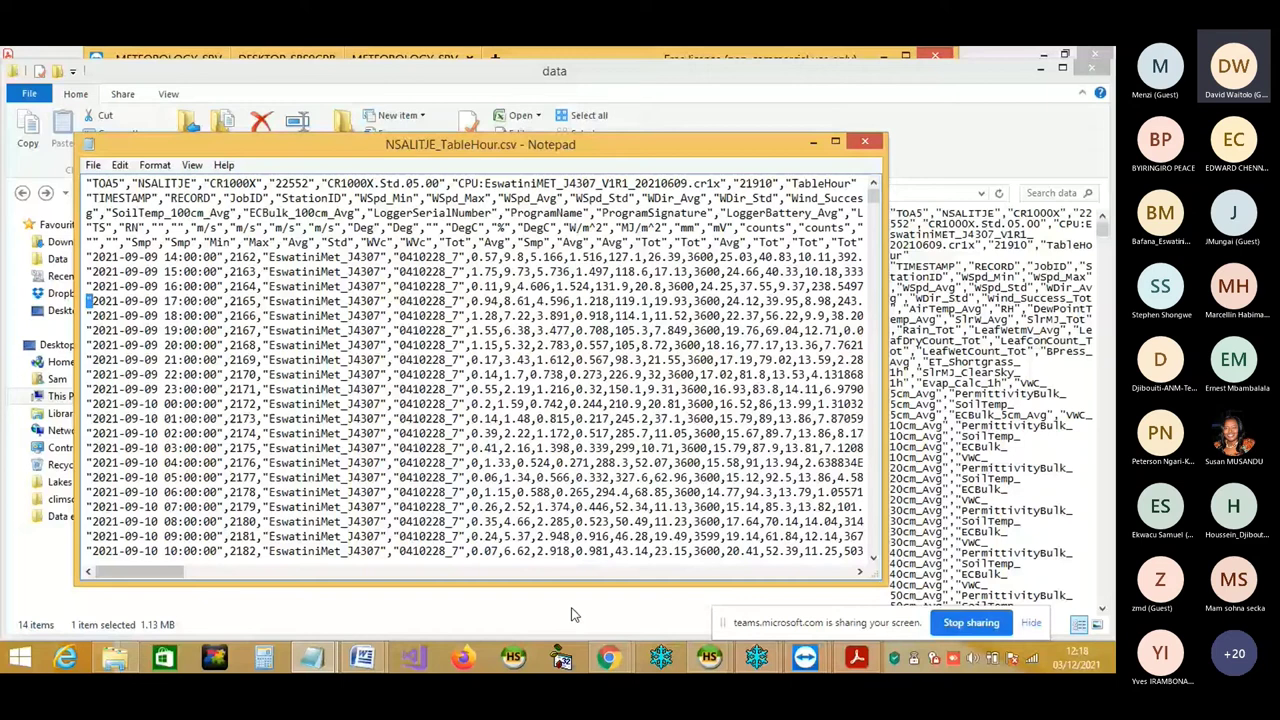
Check the data structure settings form, then return to the Notepad view of the file.
mouse_move(755, 667)
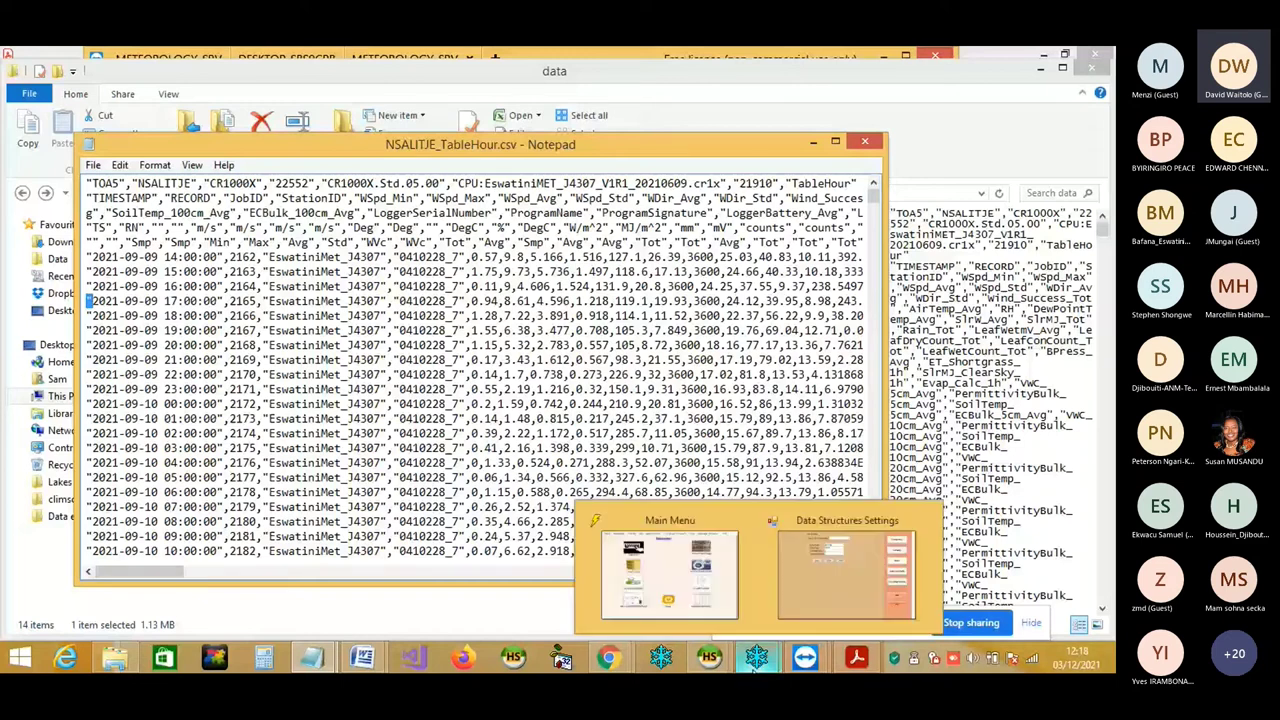
left_click(846, 575)
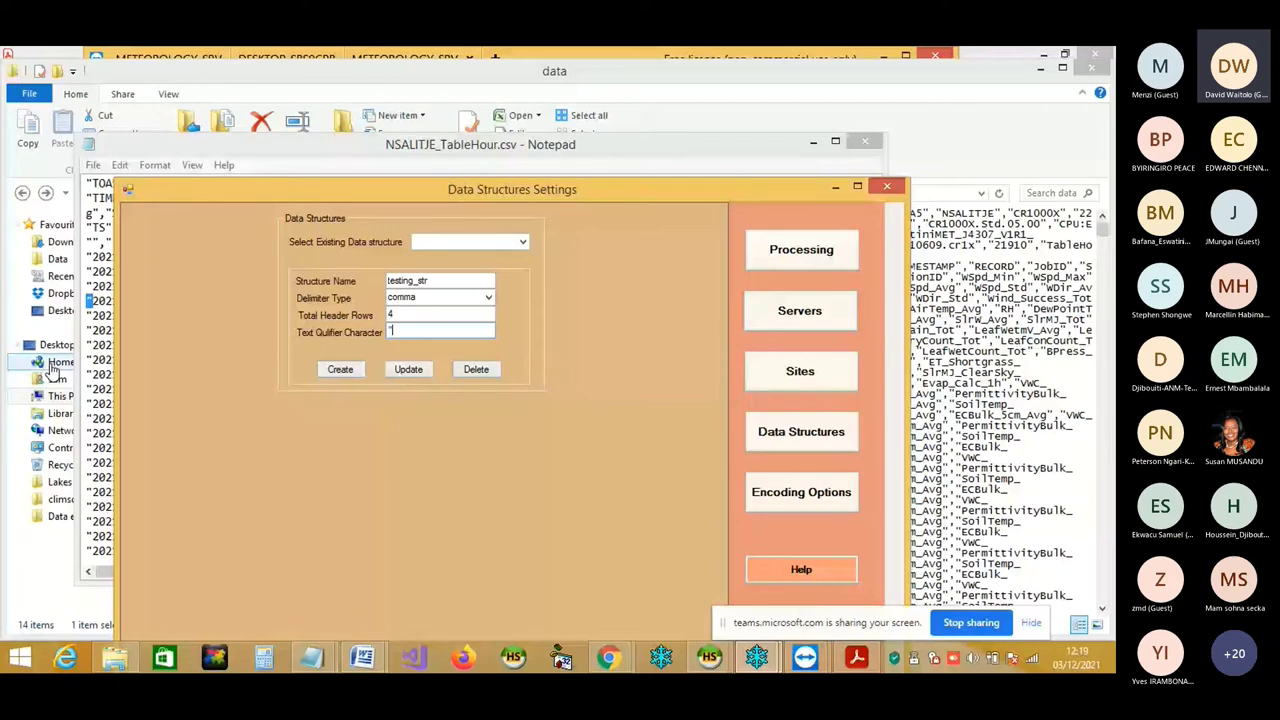
left_click(80, 310)
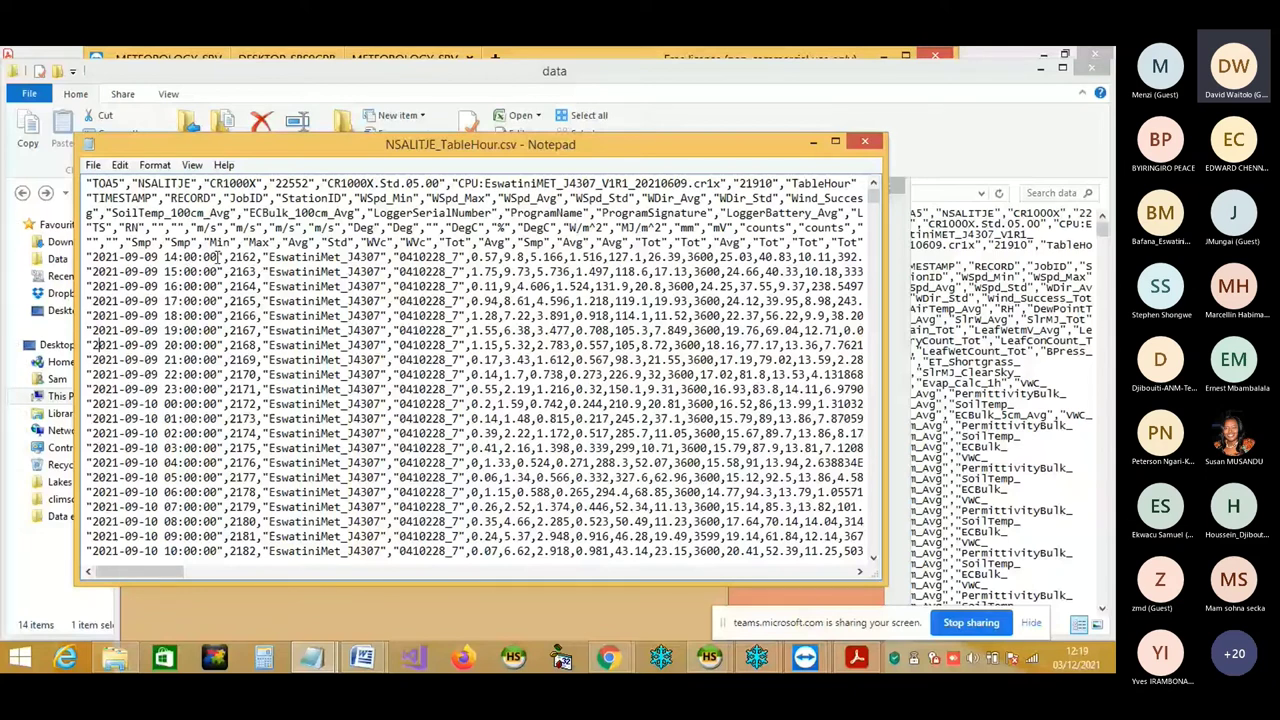
left_click_drag(219, 256, 97, 256)
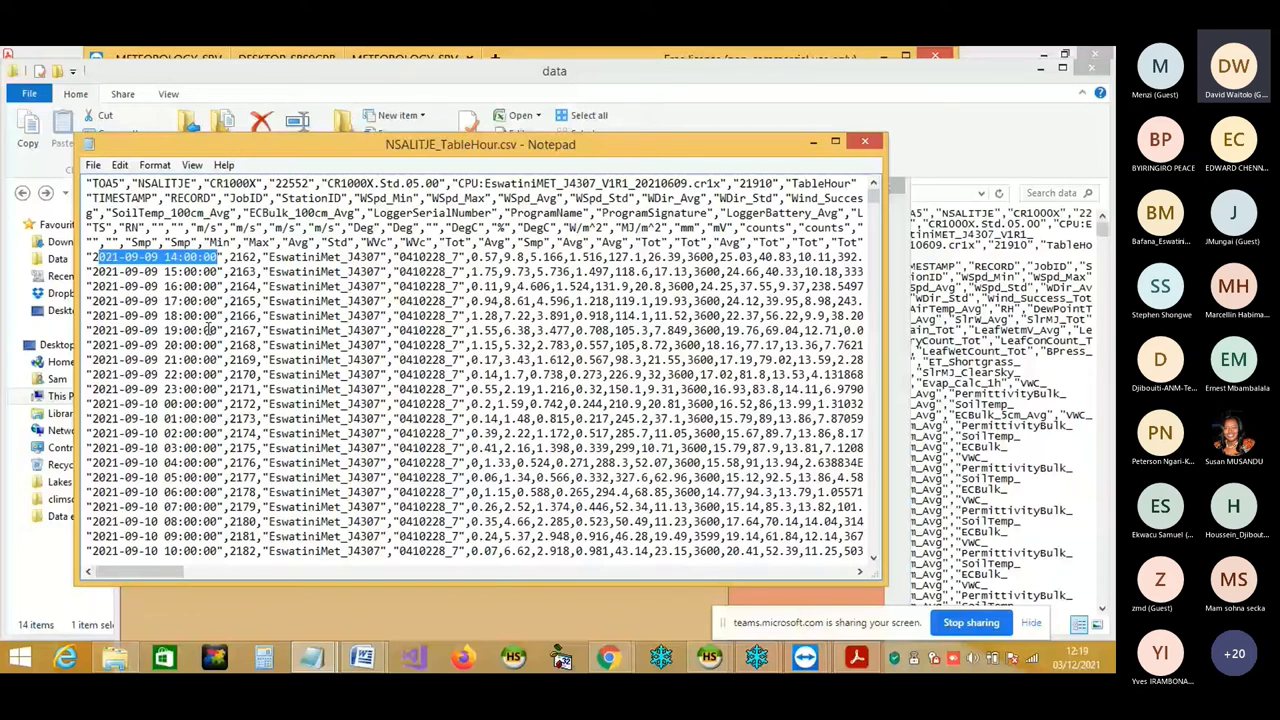
left_click(633, 600)
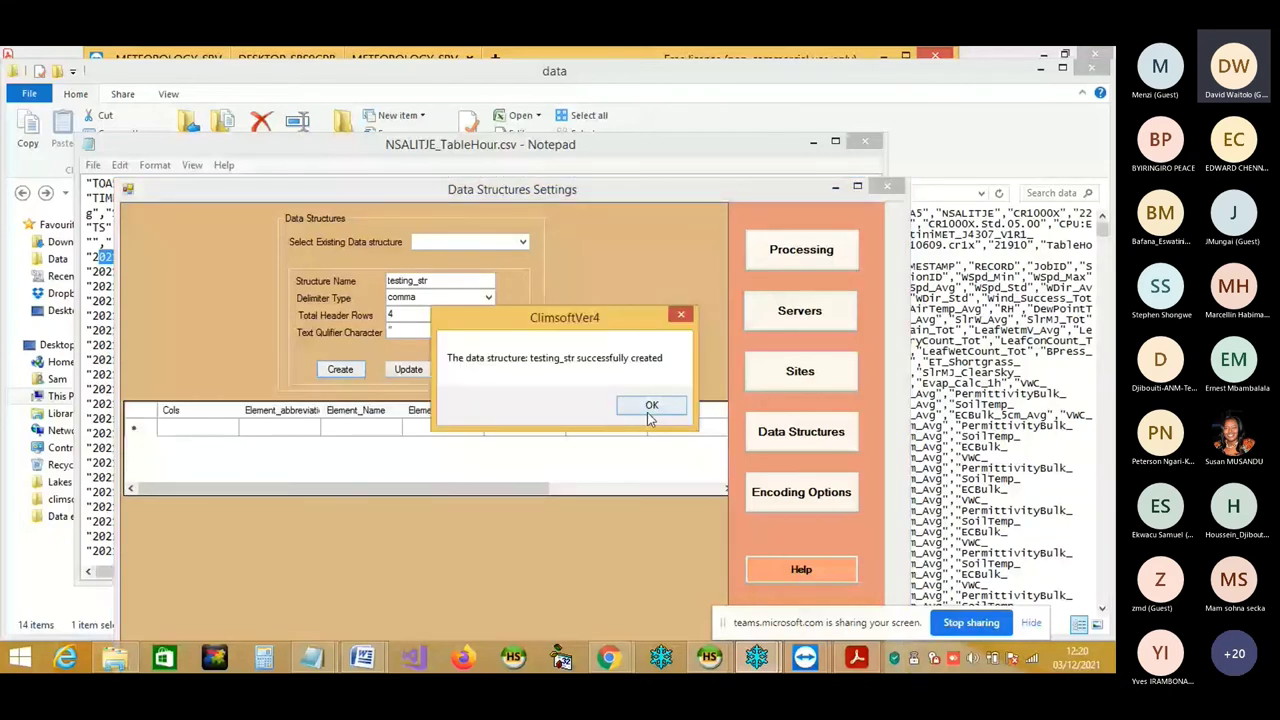
Dismiss the creation confirmation and enter element column 1 with abbreviation Date/time.
left_click(650, 410)
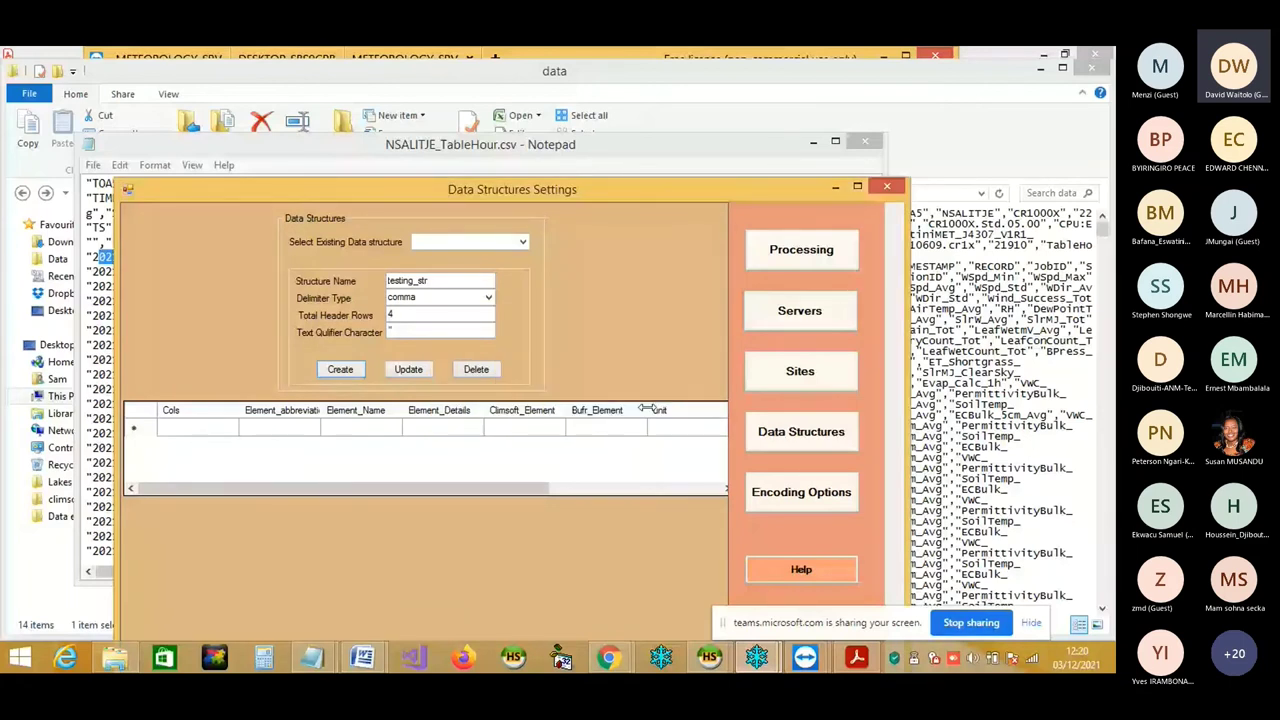
left_click(180, 430)
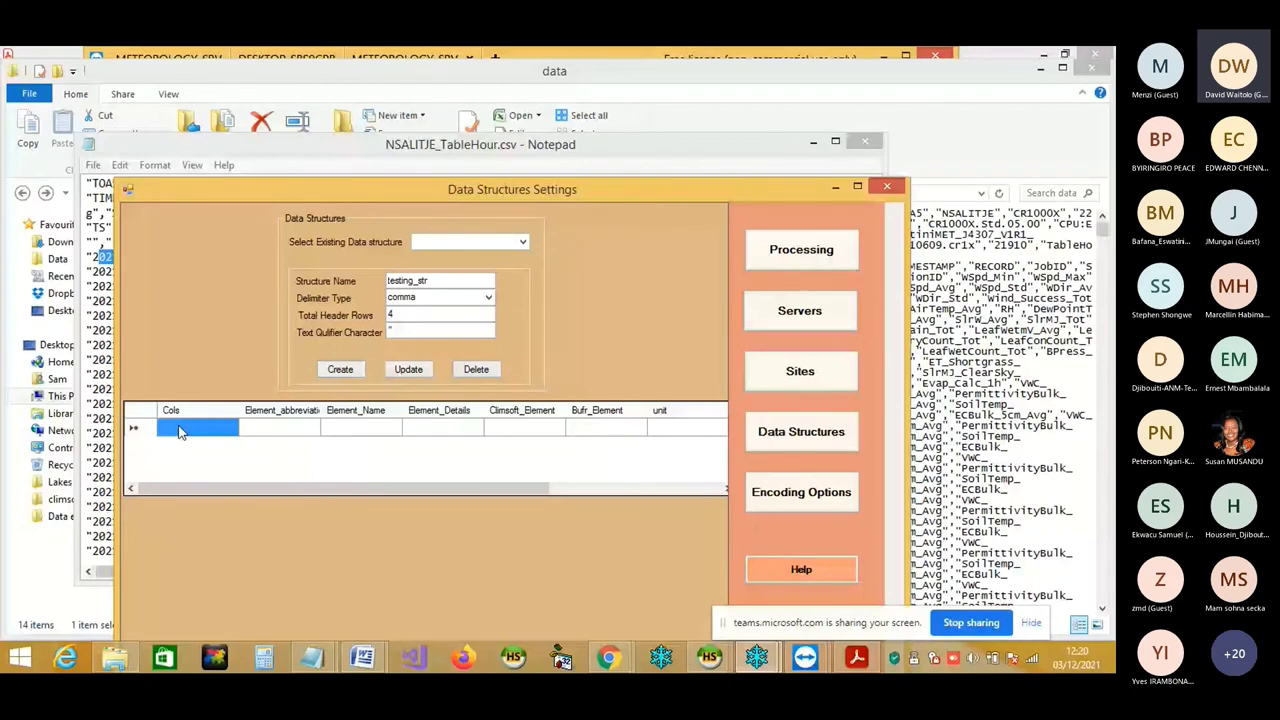
type("1")
left_click(266, 428)
type("D")
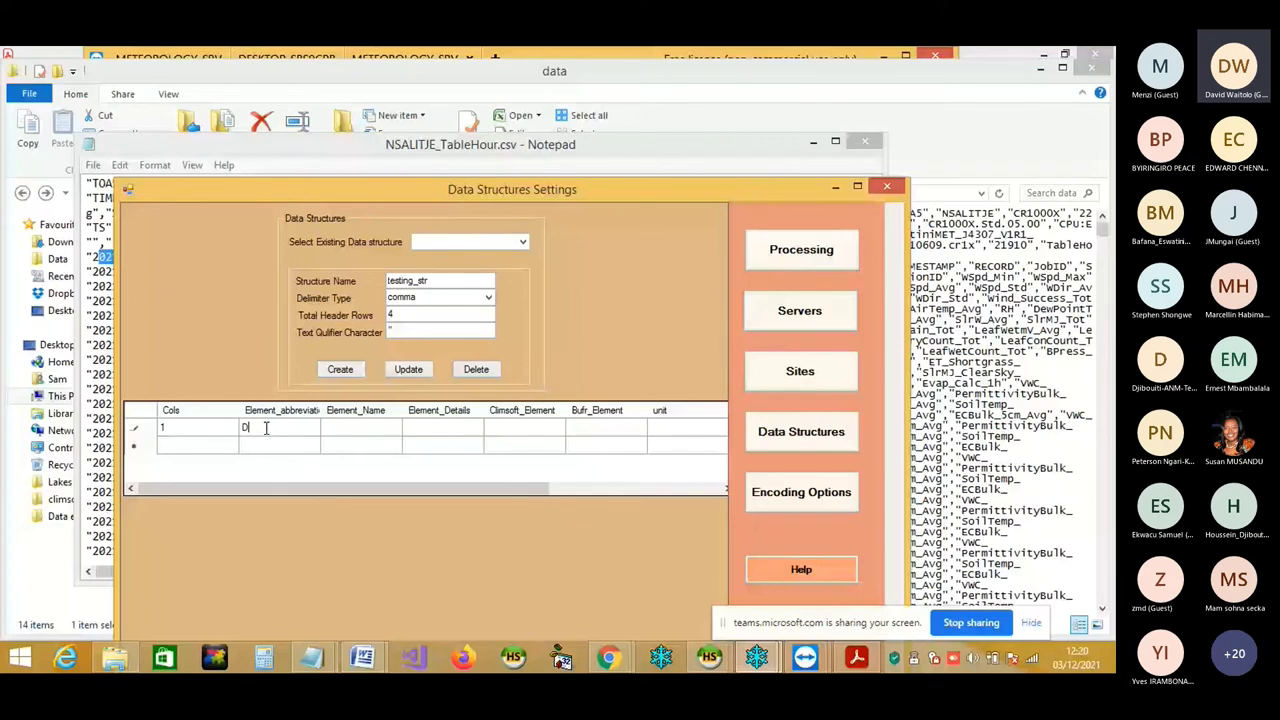
type("ate/Tim")
type("e")
Add element column 2 with abbreviation dddd.
left_click(192, 446)
type("2")
left_click(270, 446)
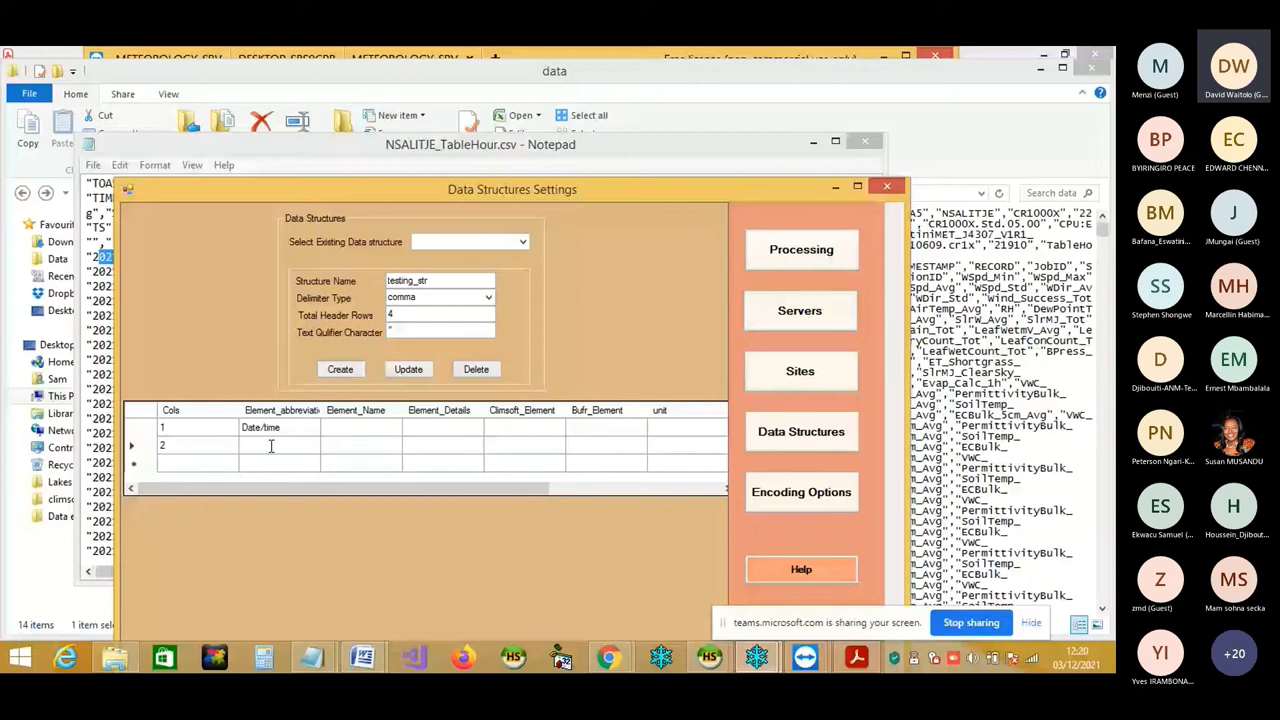
type("dddd")
key("Tab")
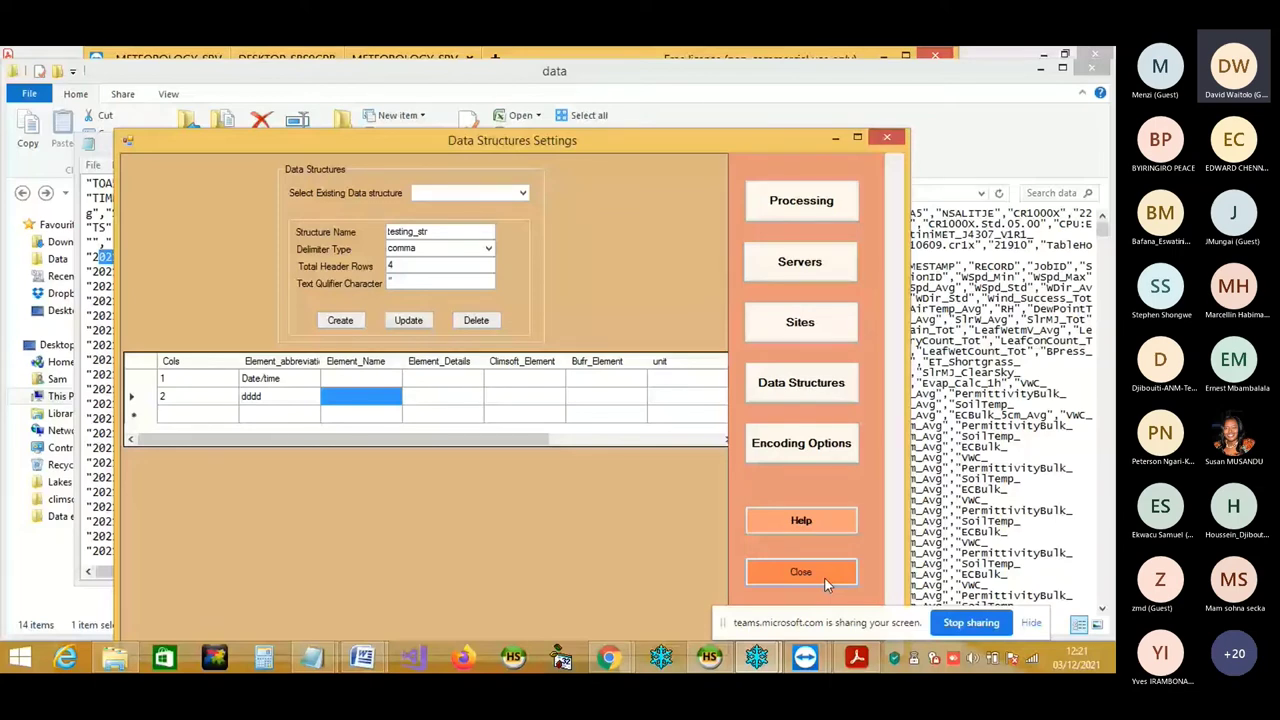
Close the settings, reopen Data Structures from AWS Real Time and load testing_str.
left_click(824, 580)
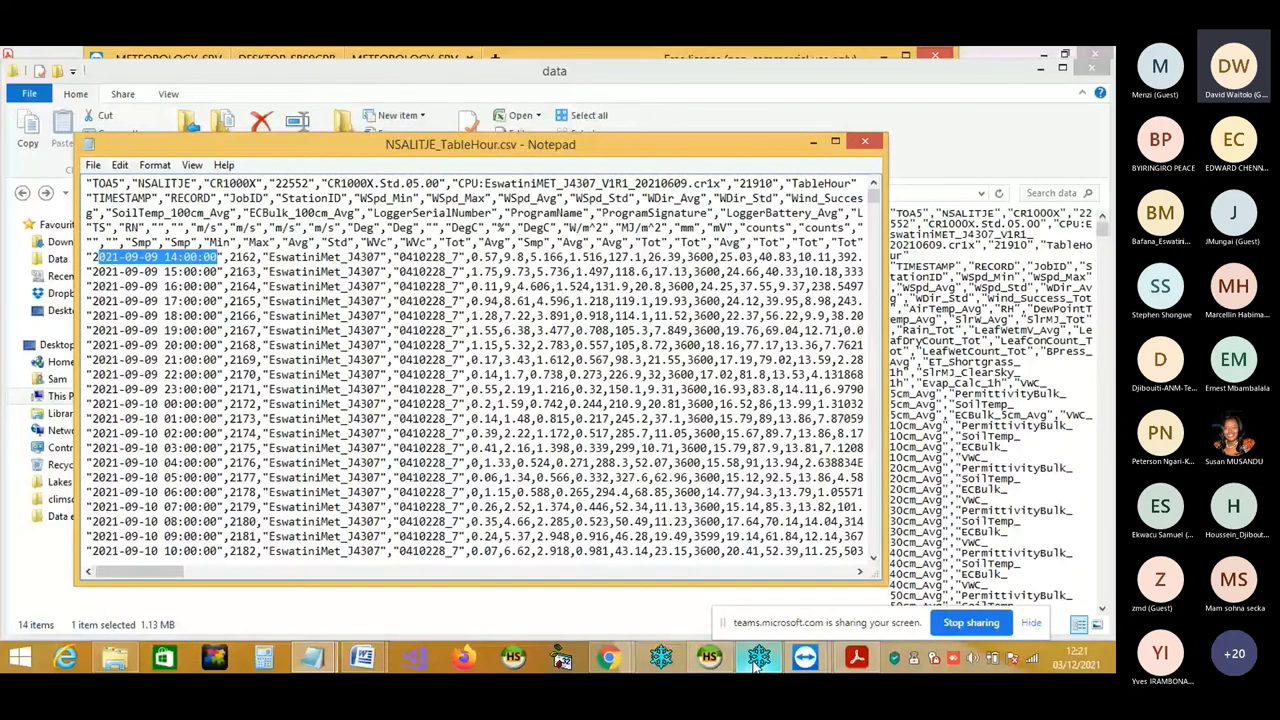
left_click(757, 660)
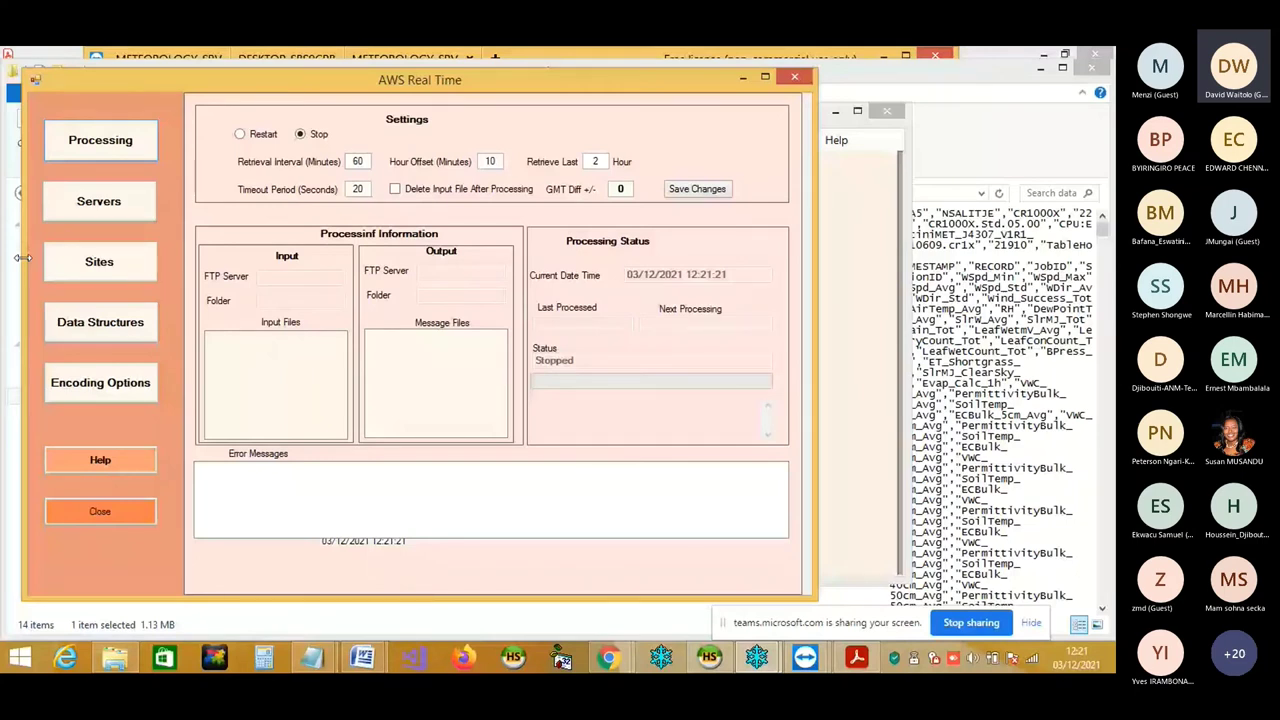
left_click(100, 322)
left_click(431, 133)
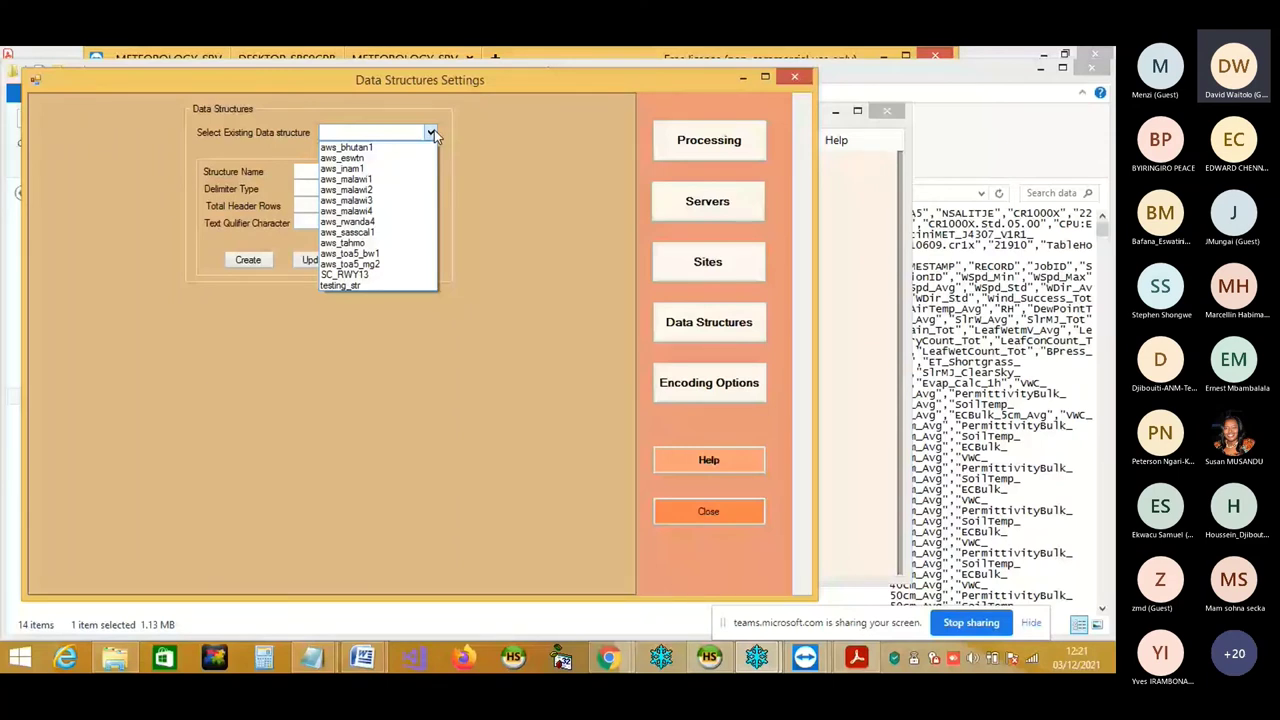
left_click(349, 287)
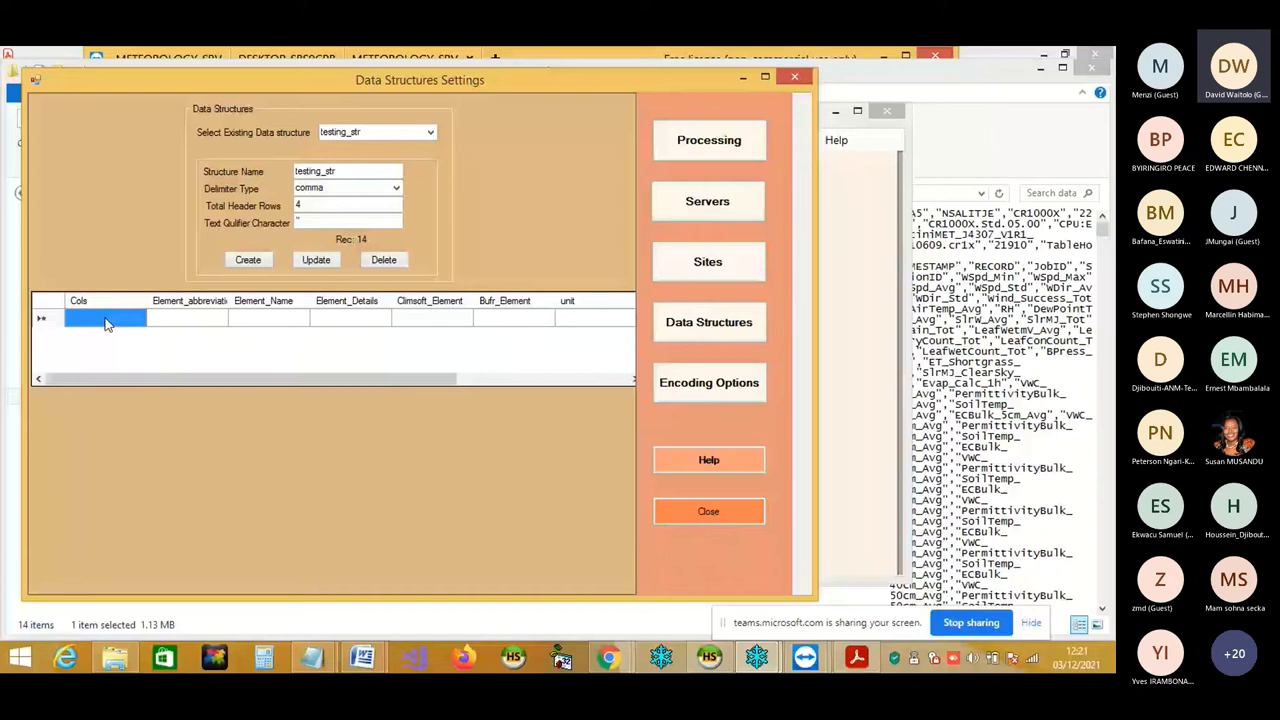
Fill element rows 1–3 with Date/time, ddddd and rrr, raising a duplicate entry '3' error.
left_click(394, 261)
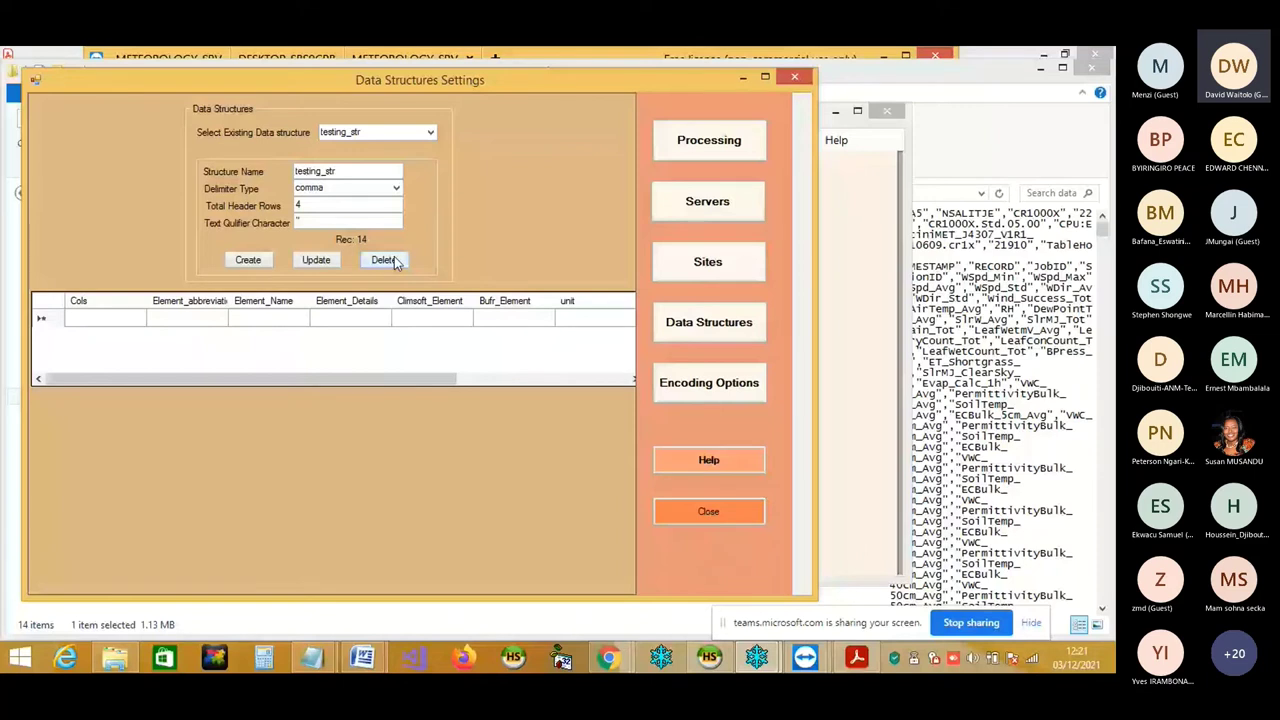
left_click(182, 318)
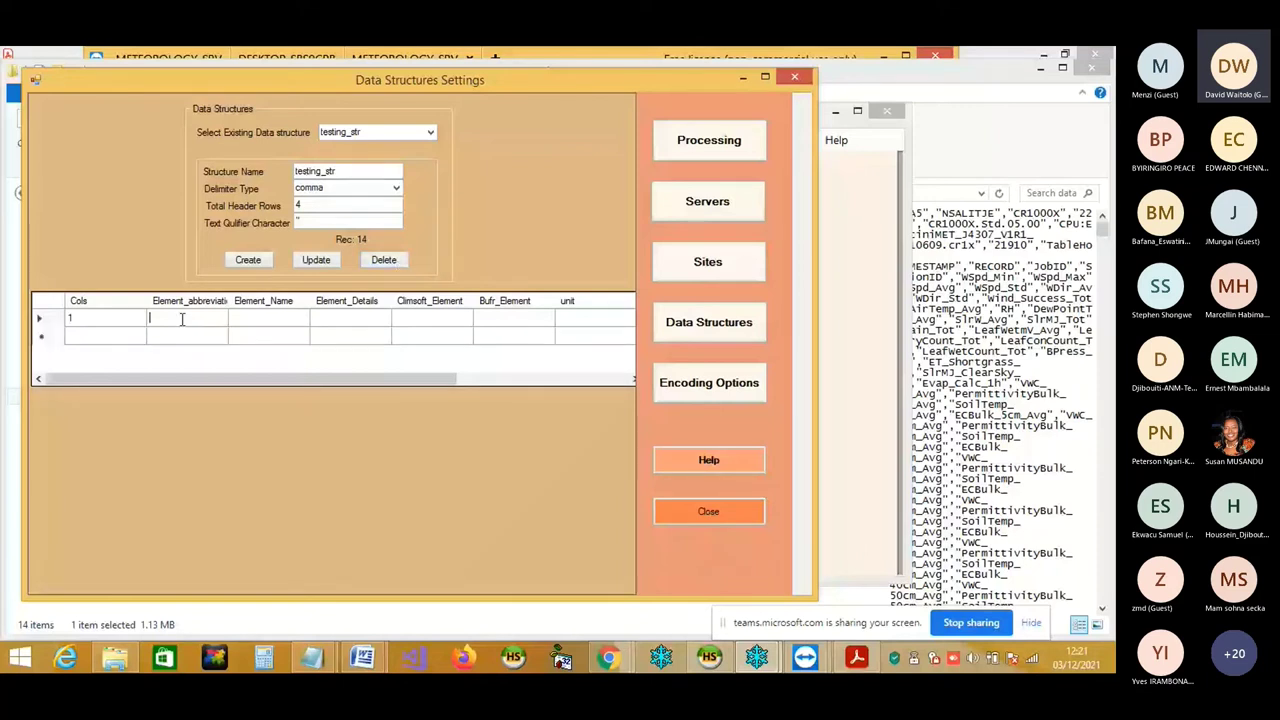
type("Date/time")
left_click(167, 337)
left_click(171, 342)
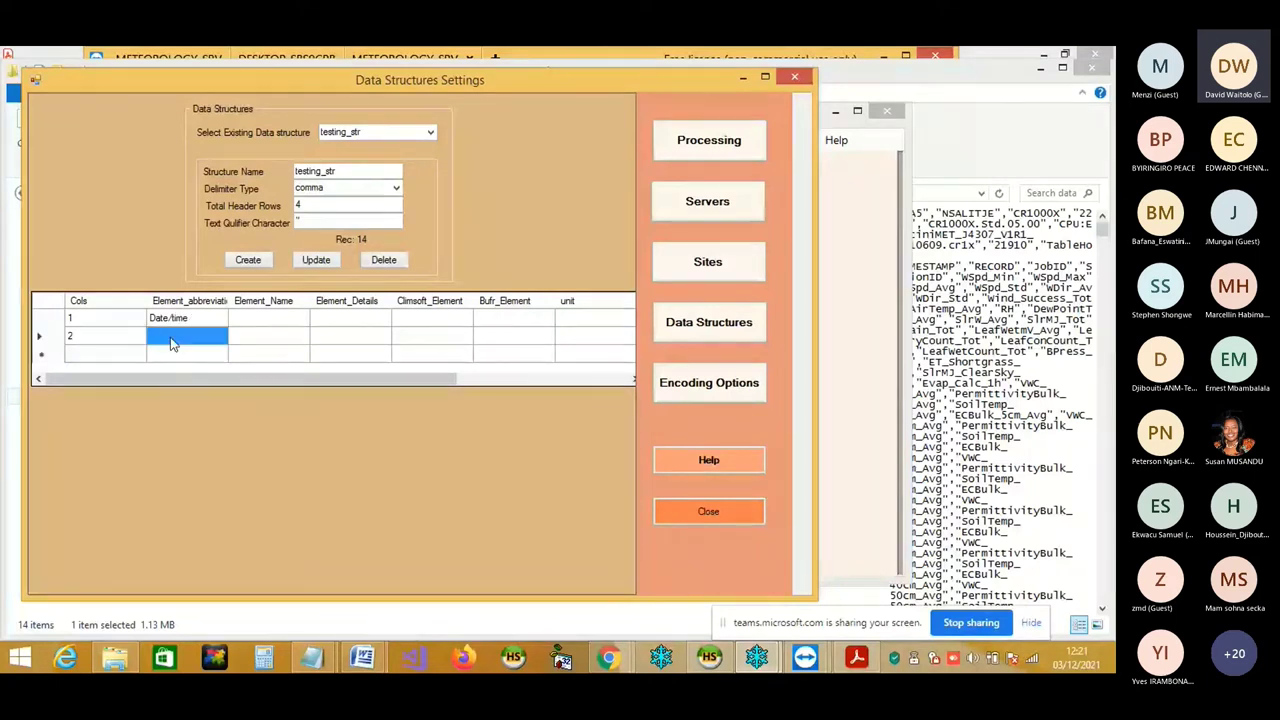
type("dddd")
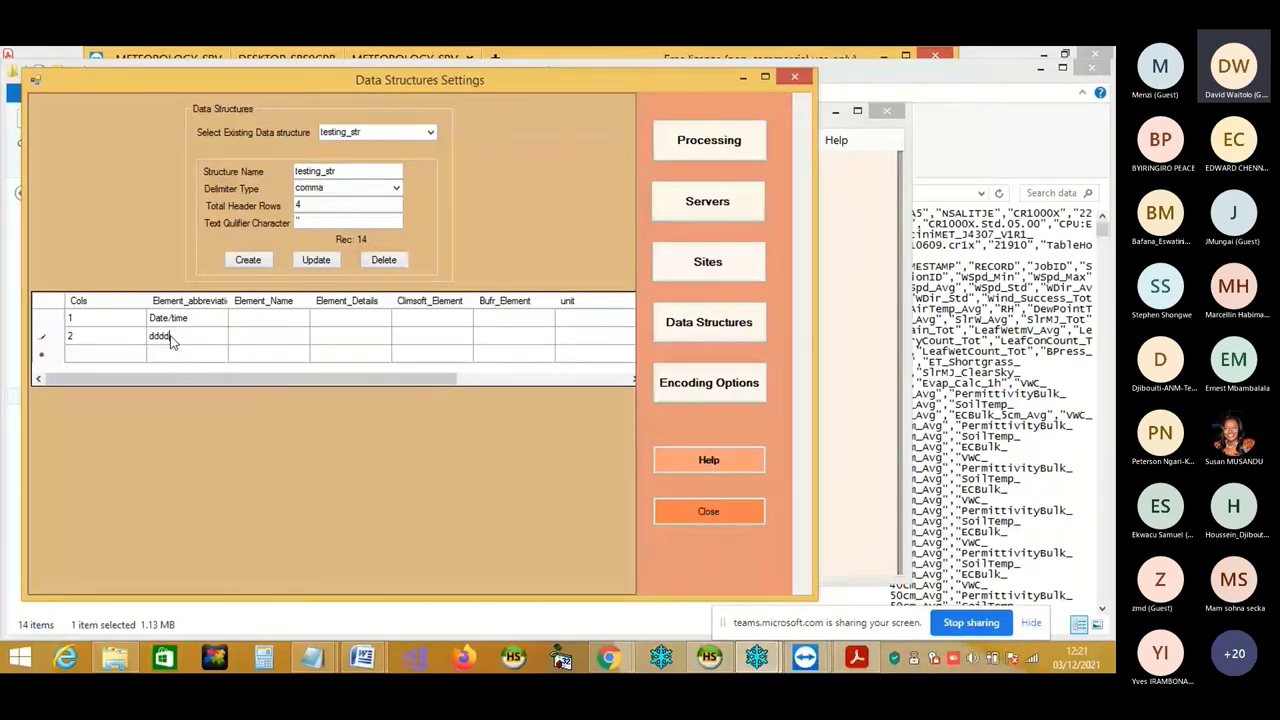
left_click(104, 354)
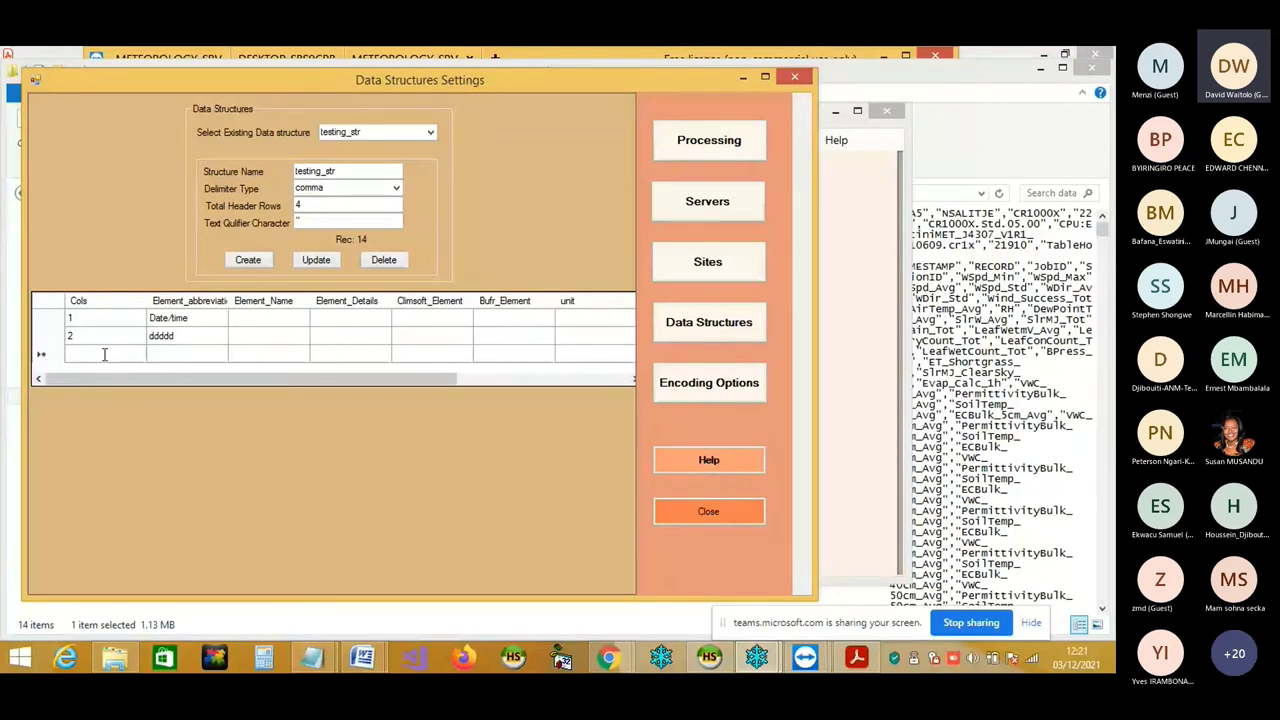
left_click(160, 352)
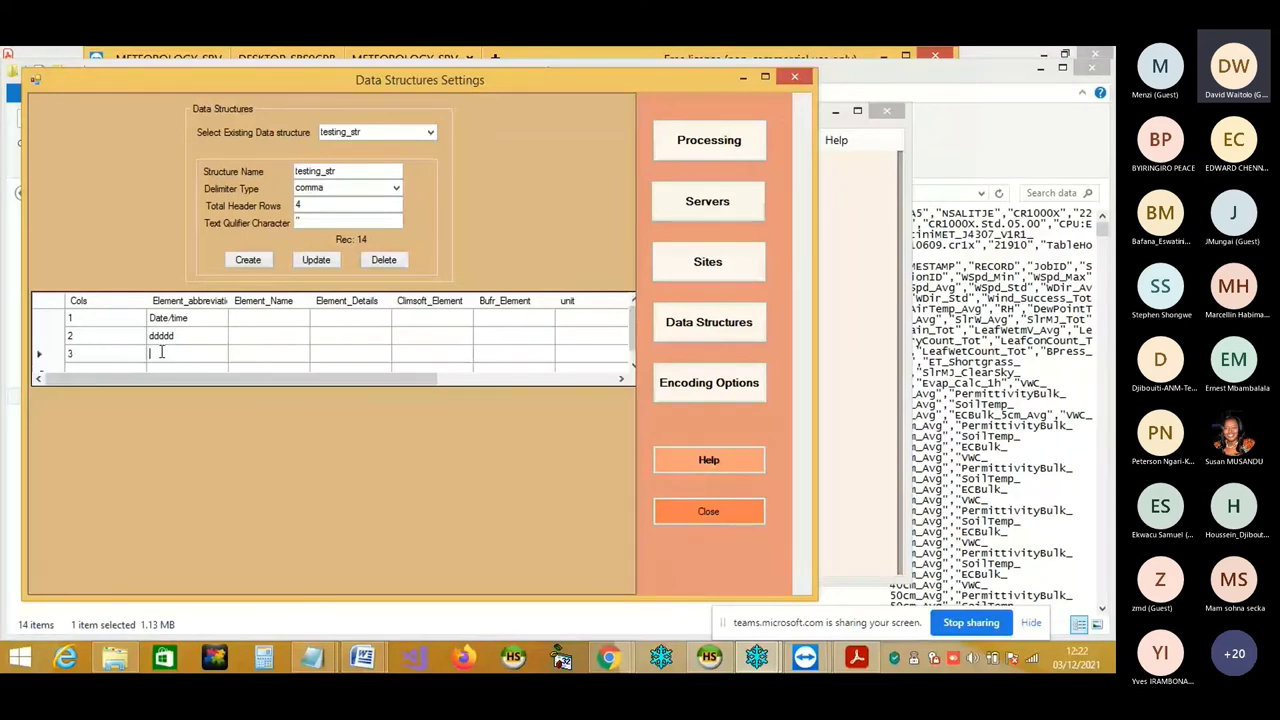
type("d")
type("rrr")
left_click(710, 263)
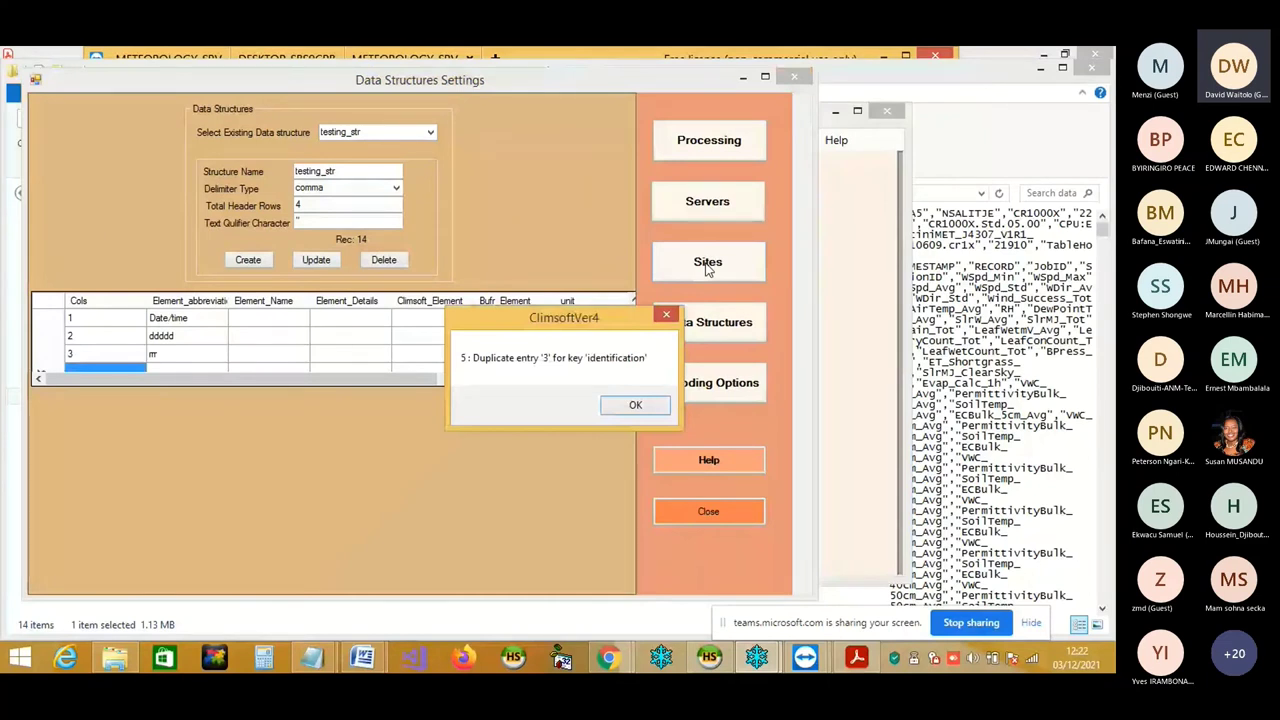
Dismiss the error and reload testing_str to confirm Date/time, ddddd and rrr were saved.
key("Return")
left_click(708, 208)
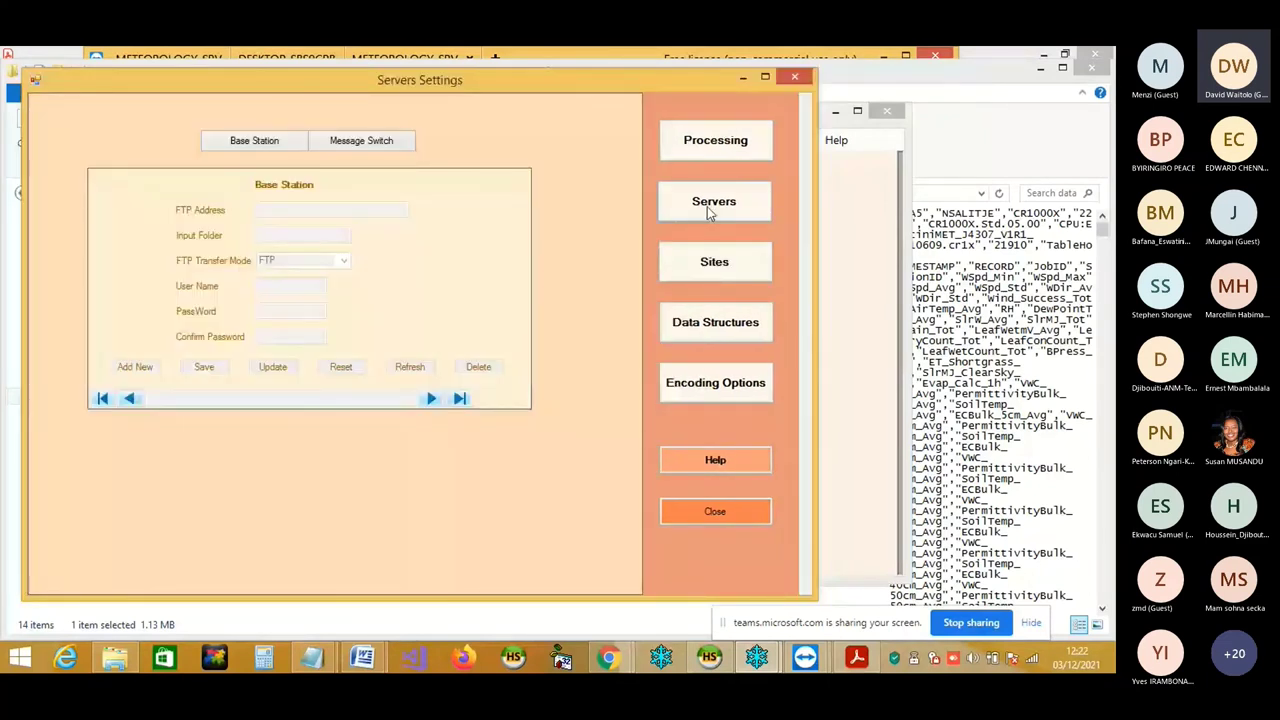
left_click(715, 322)
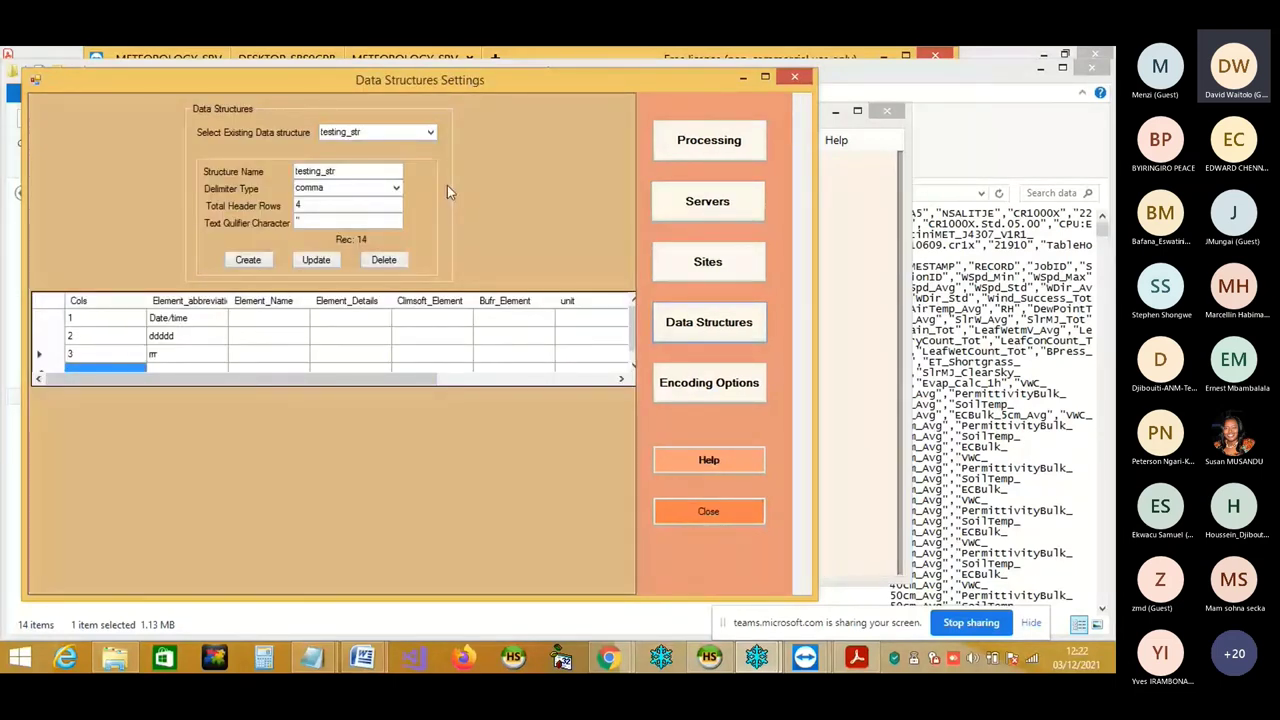
left_click(430, 132)
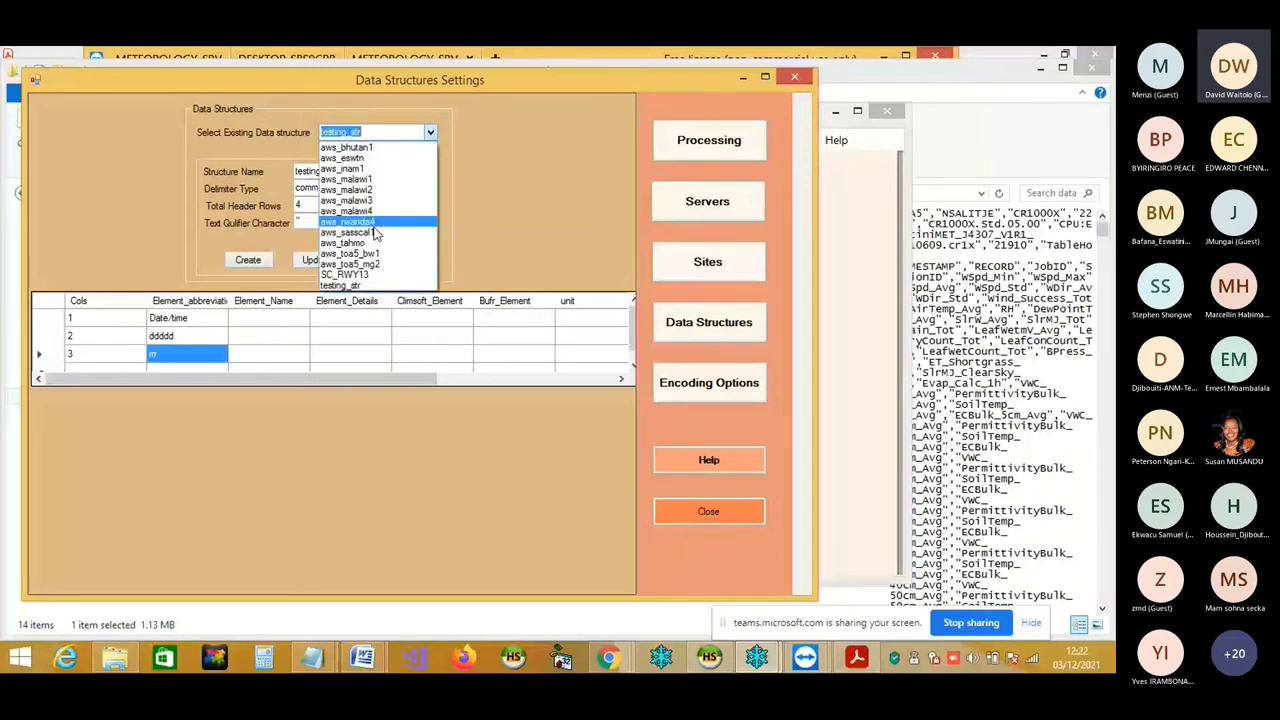
left_click(342, 285)
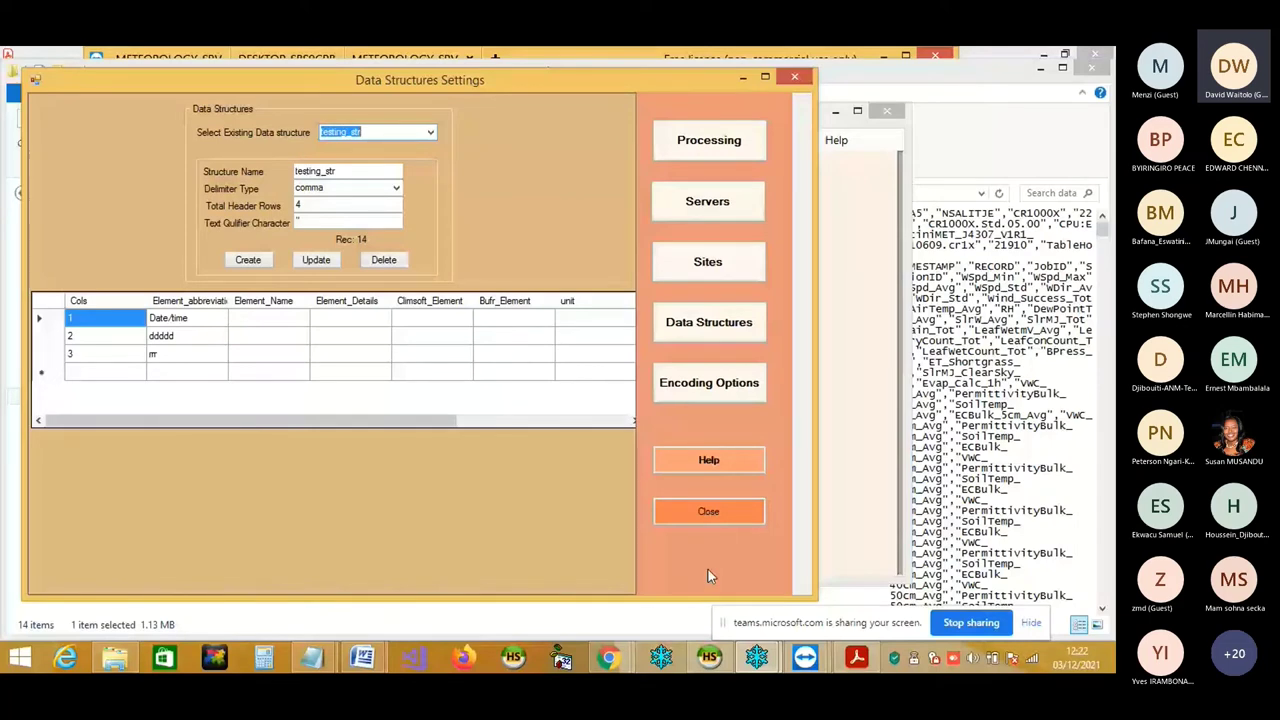
mouse_move(848, 598)
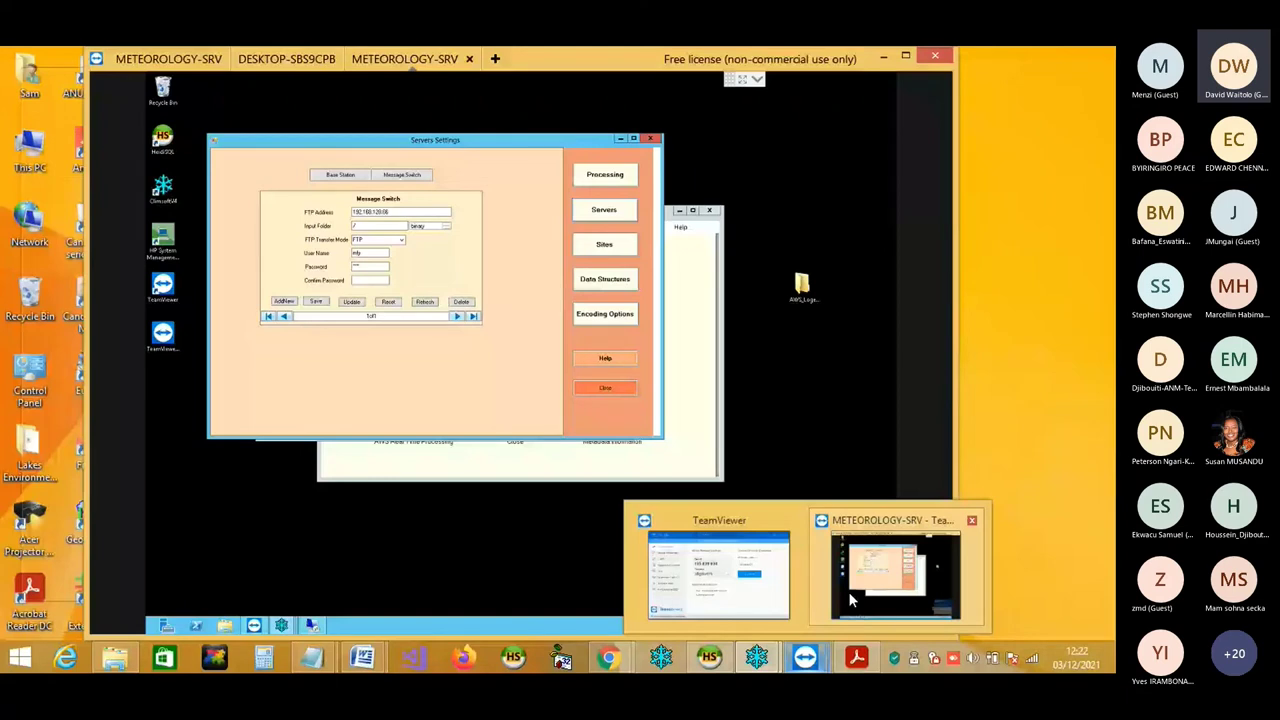
Bring the METEOROLOGY-SRV TeamViewer session forward, showing the remote Climsoft settings screen.
left_click(848, 591)
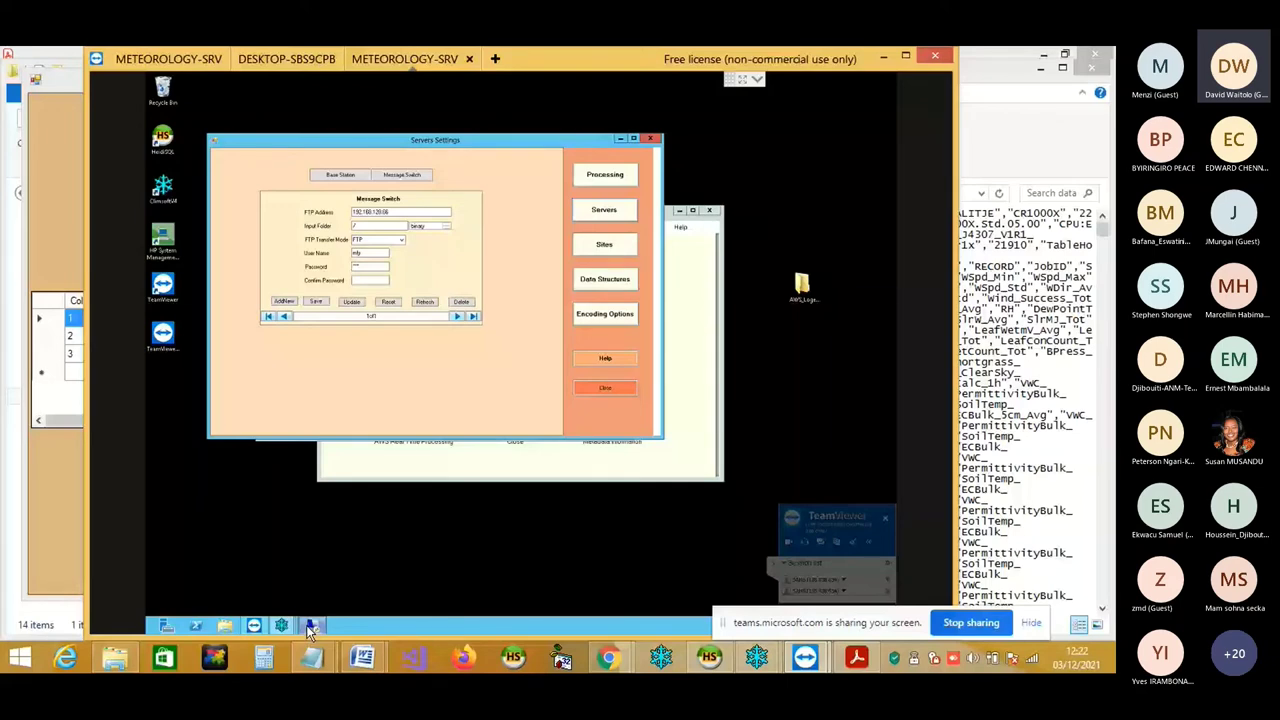
left_click(311, 628)
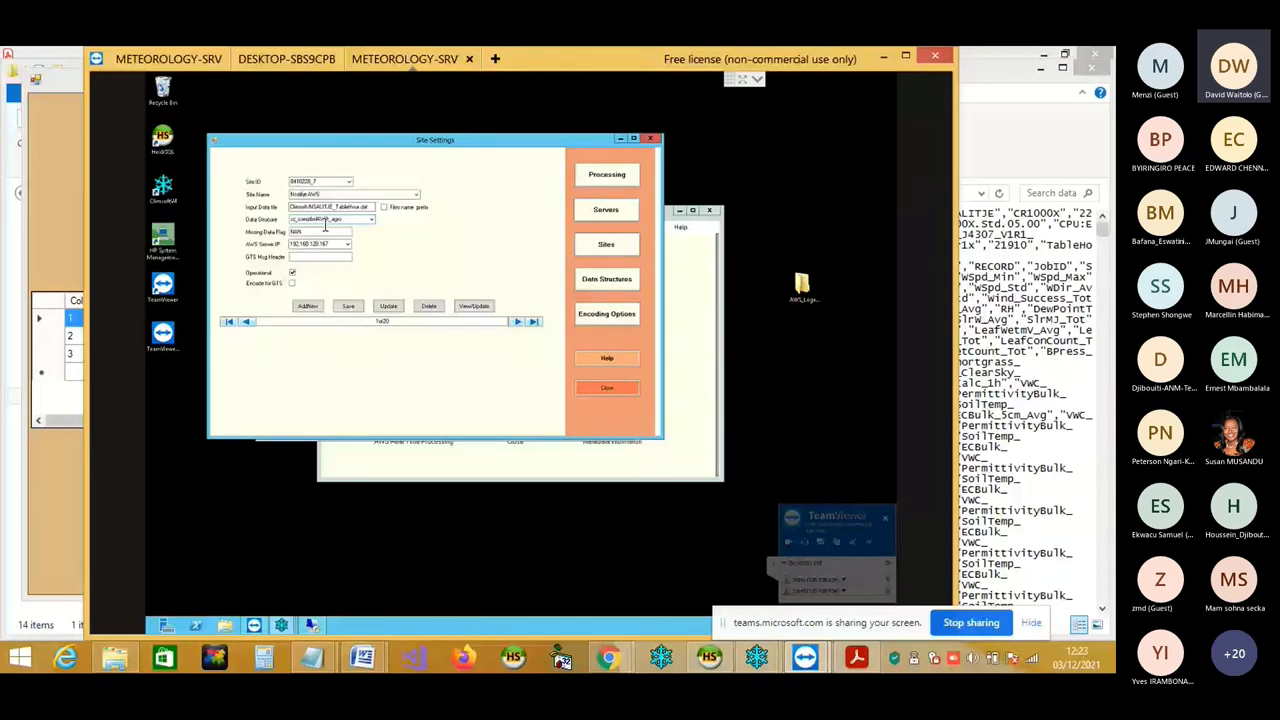
Move to site record 4 of 20 and review the data structure choices for campbell_aws1.
left_click(516, 323)
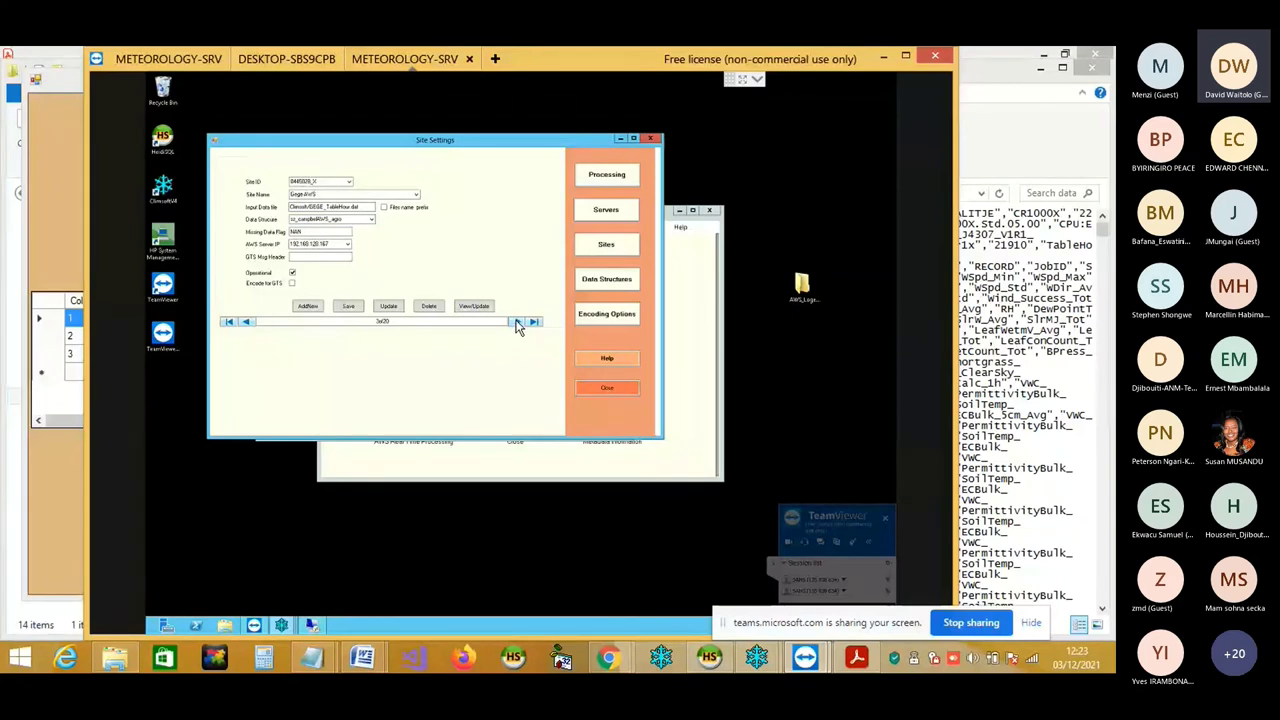
left_click(517, 323)
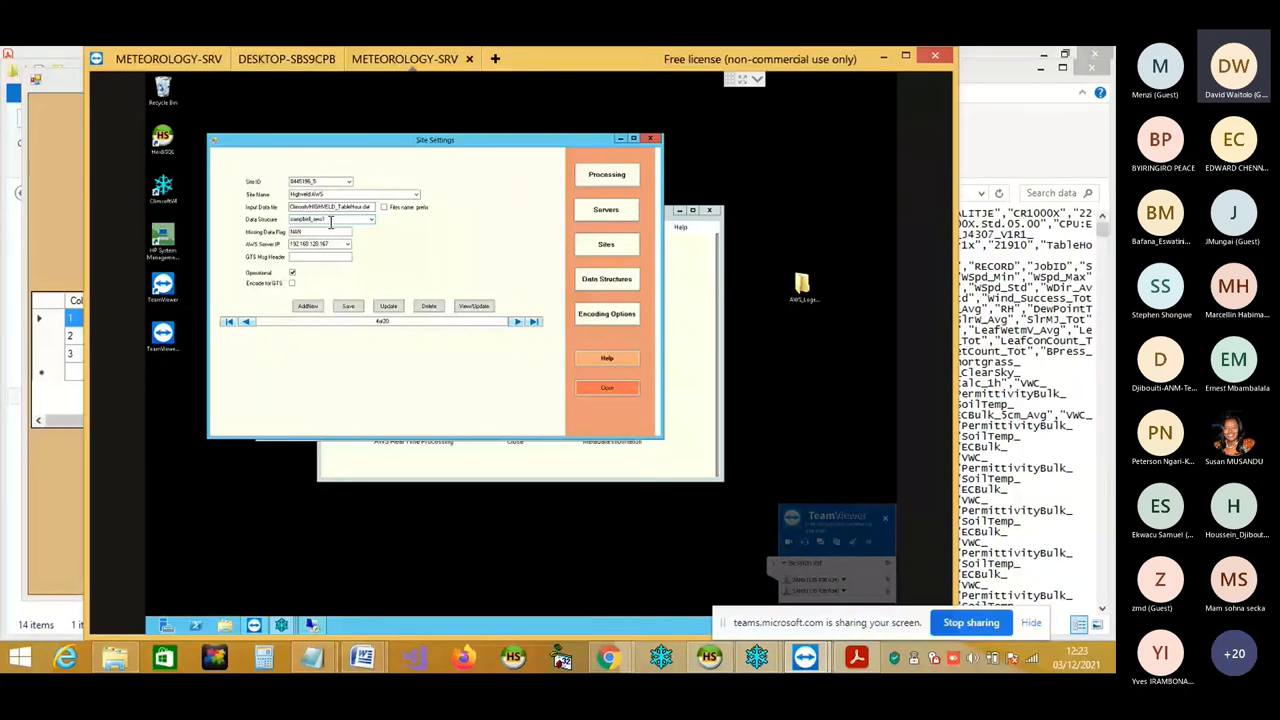
double_click(331, 220)
left_click(370, 220)
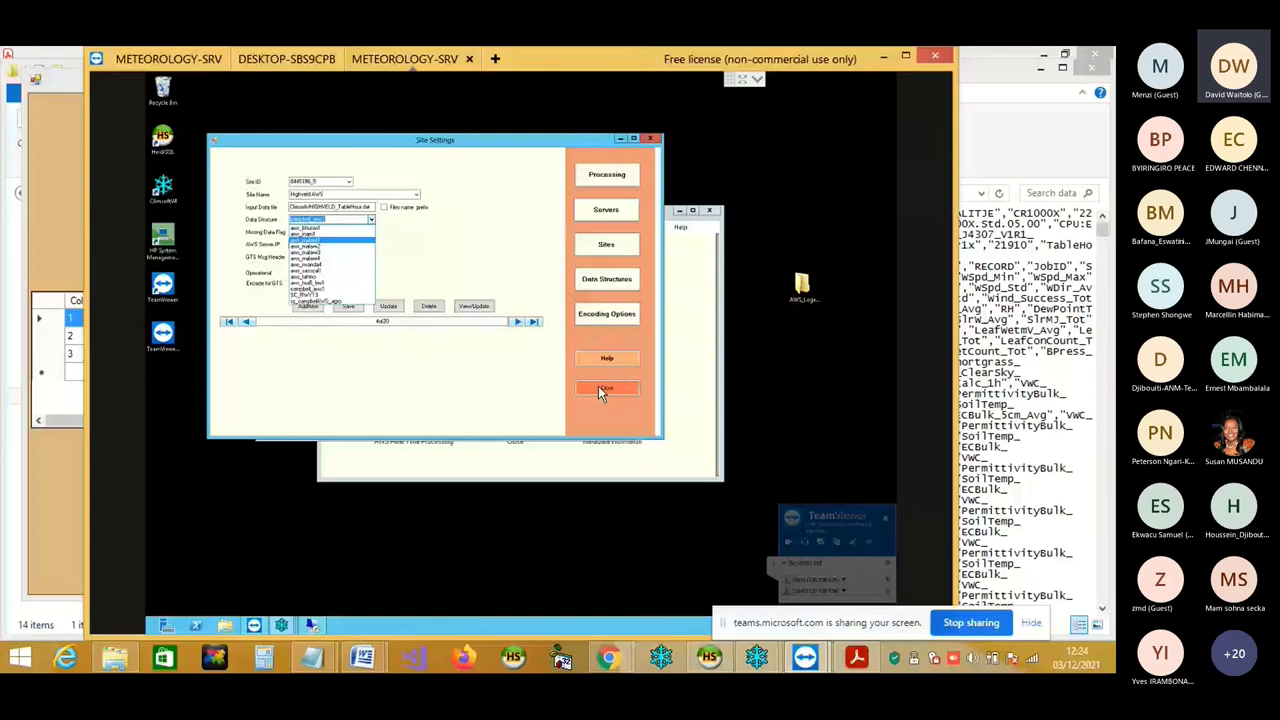
View the remote Processing settings, then return to the Teams meeting window.
left_click(604, 177)
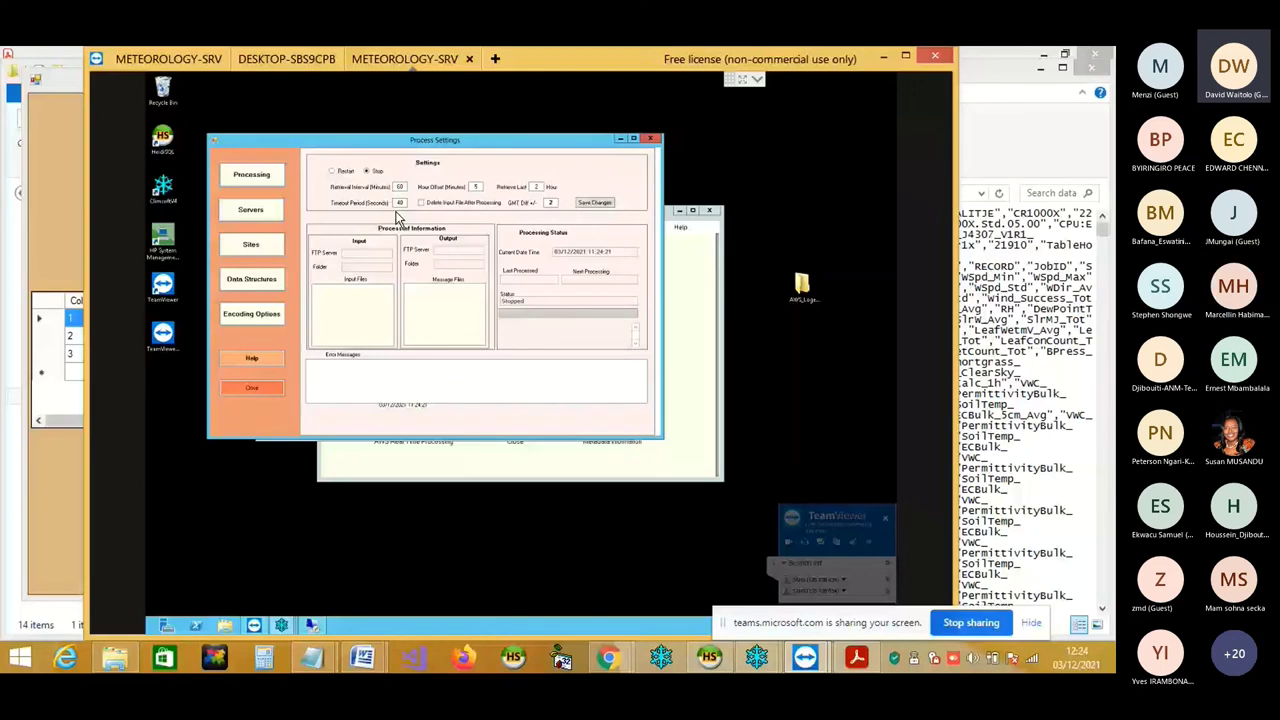
left_click(606, 658)
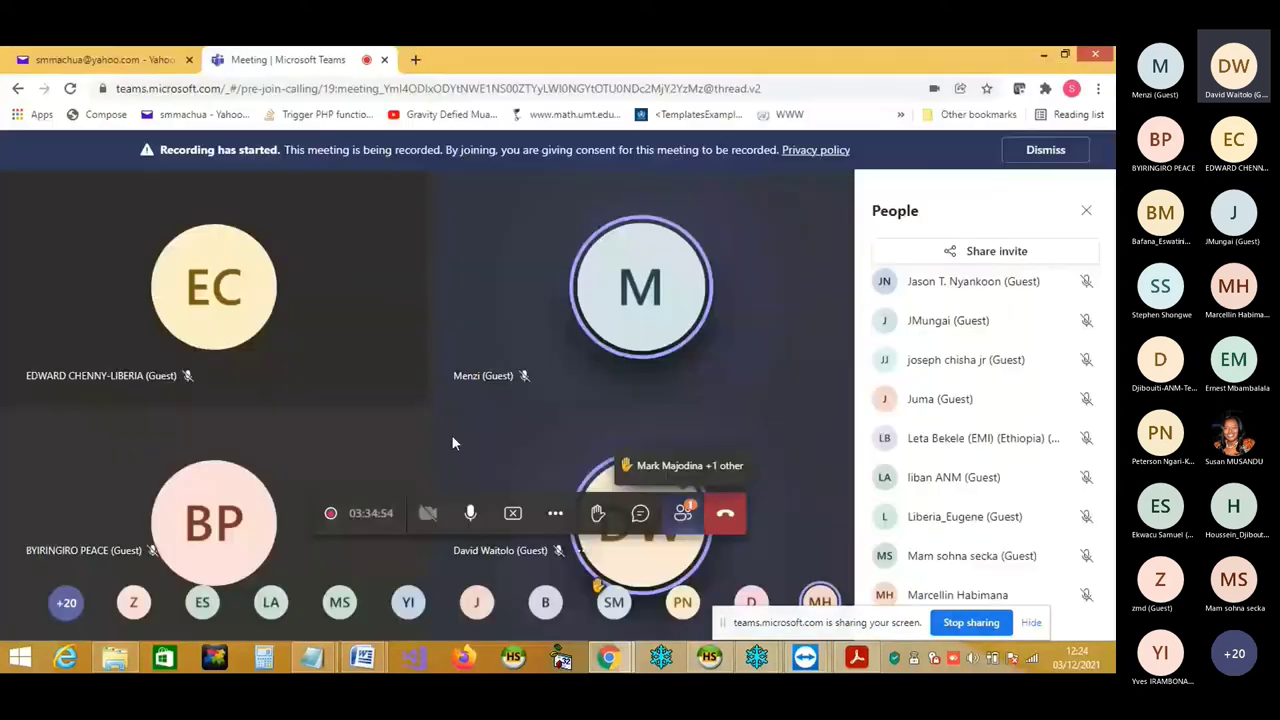
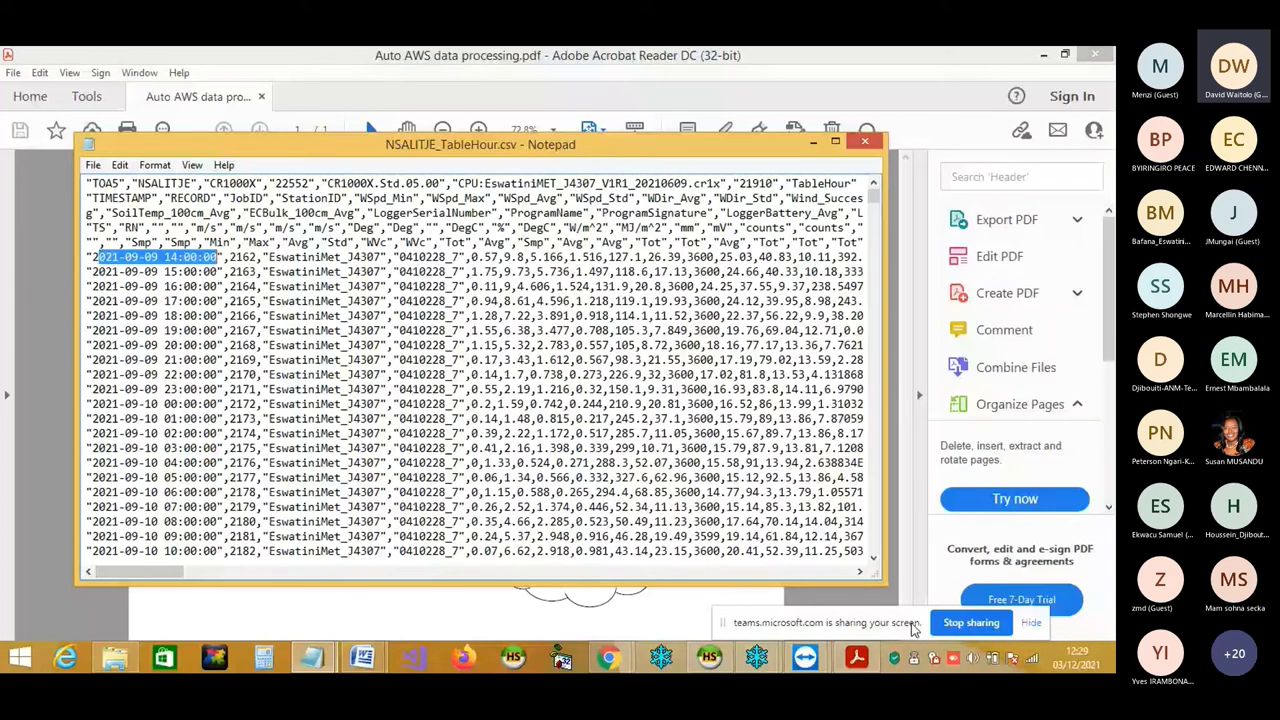
Load the campbell_aws1 structure in Climsoft's AWS Data Structures settings on the remote session.
left_click(700, 664)
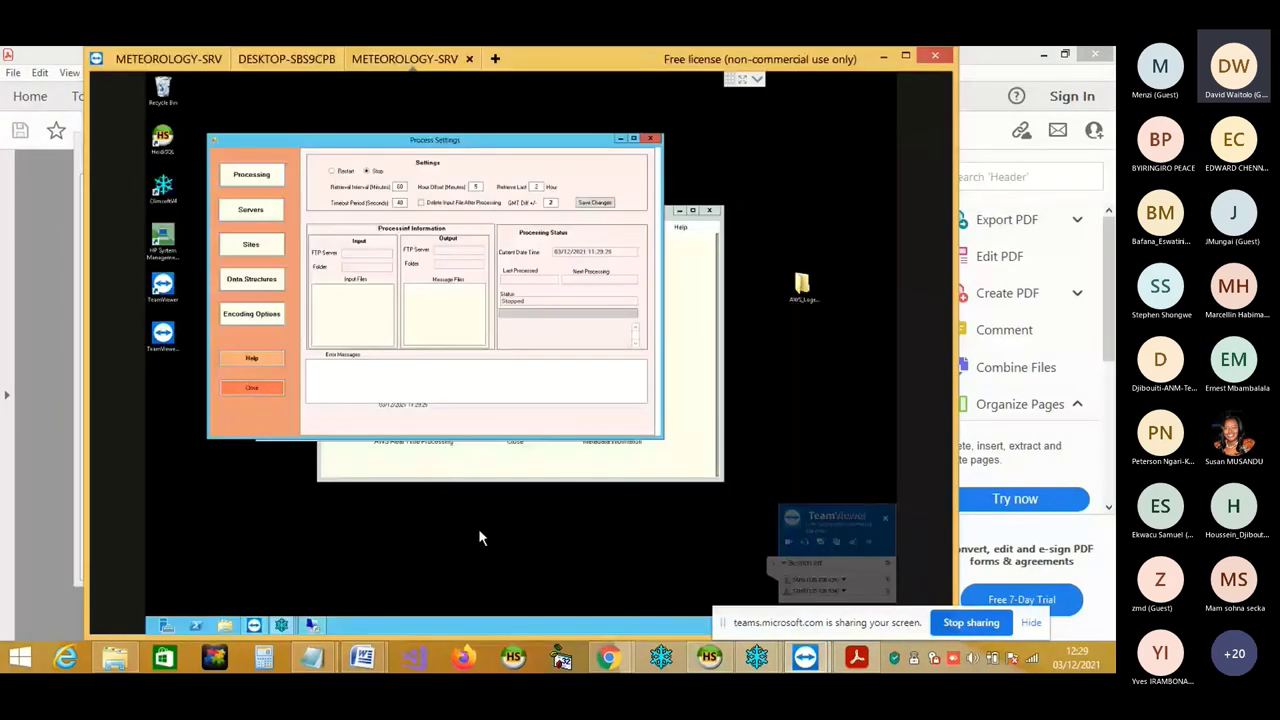
left_click(240, 287)
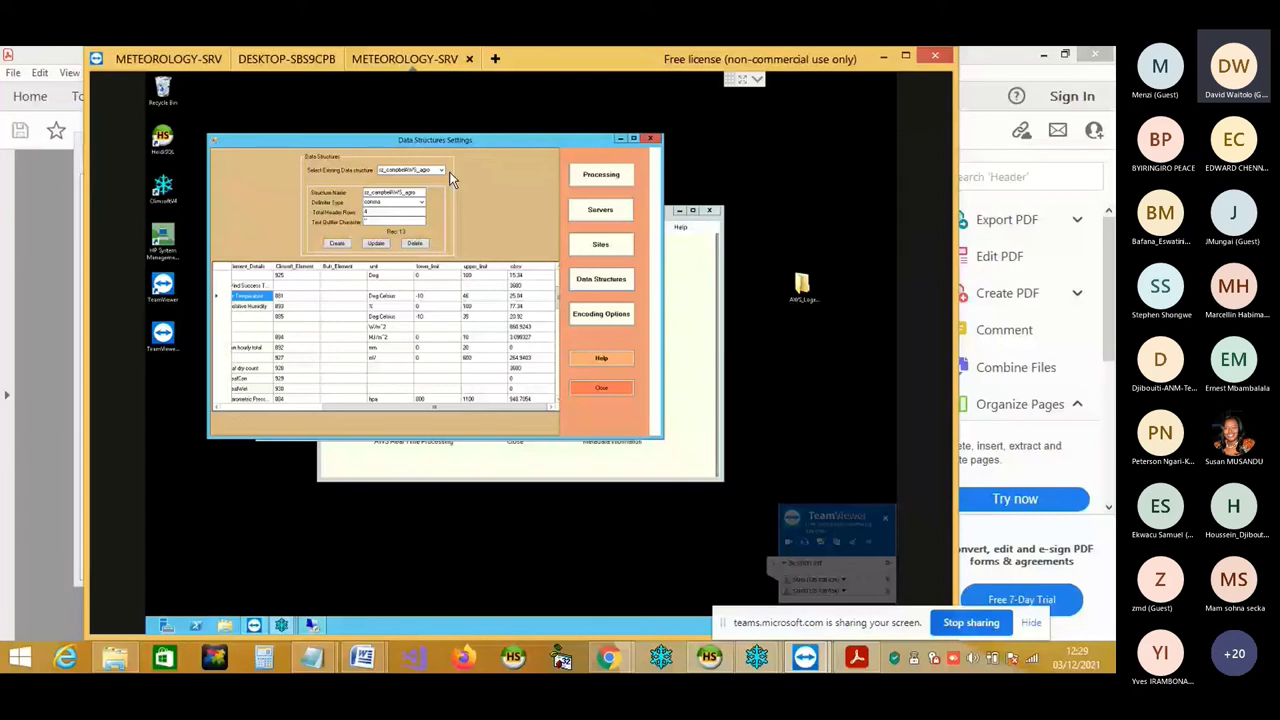
left_click(441, 171)
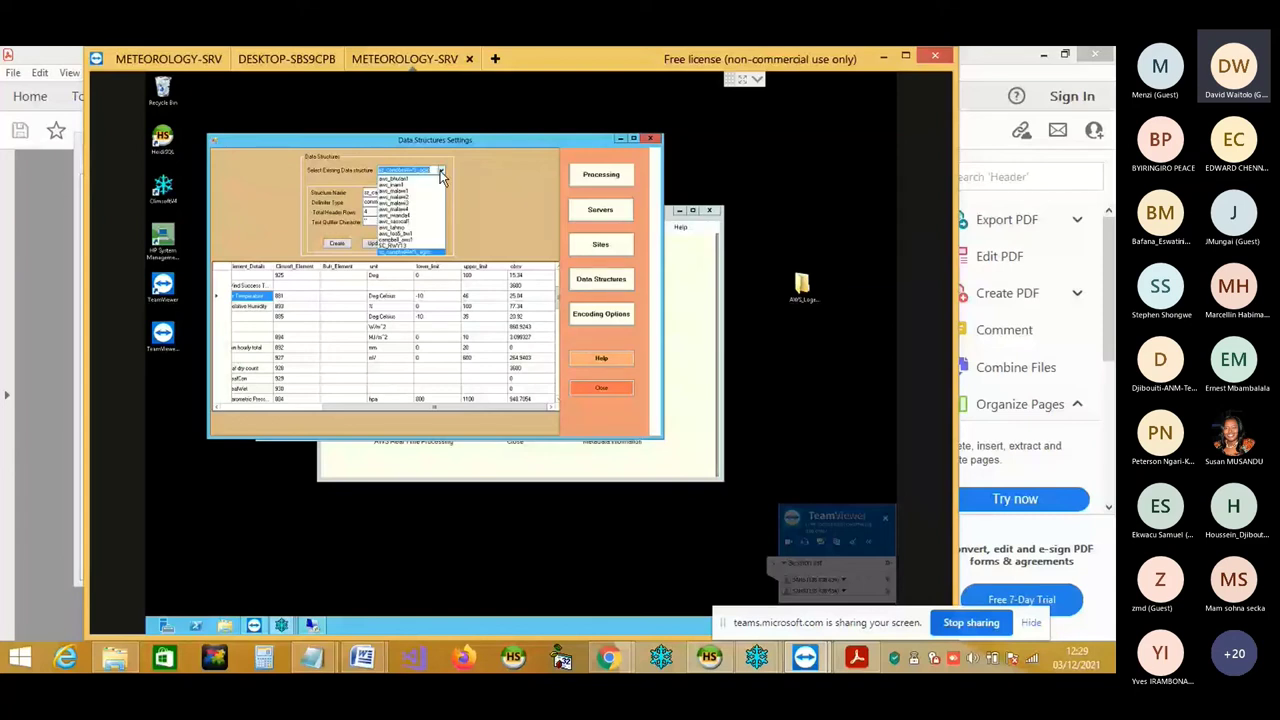
left_click(418, 248)
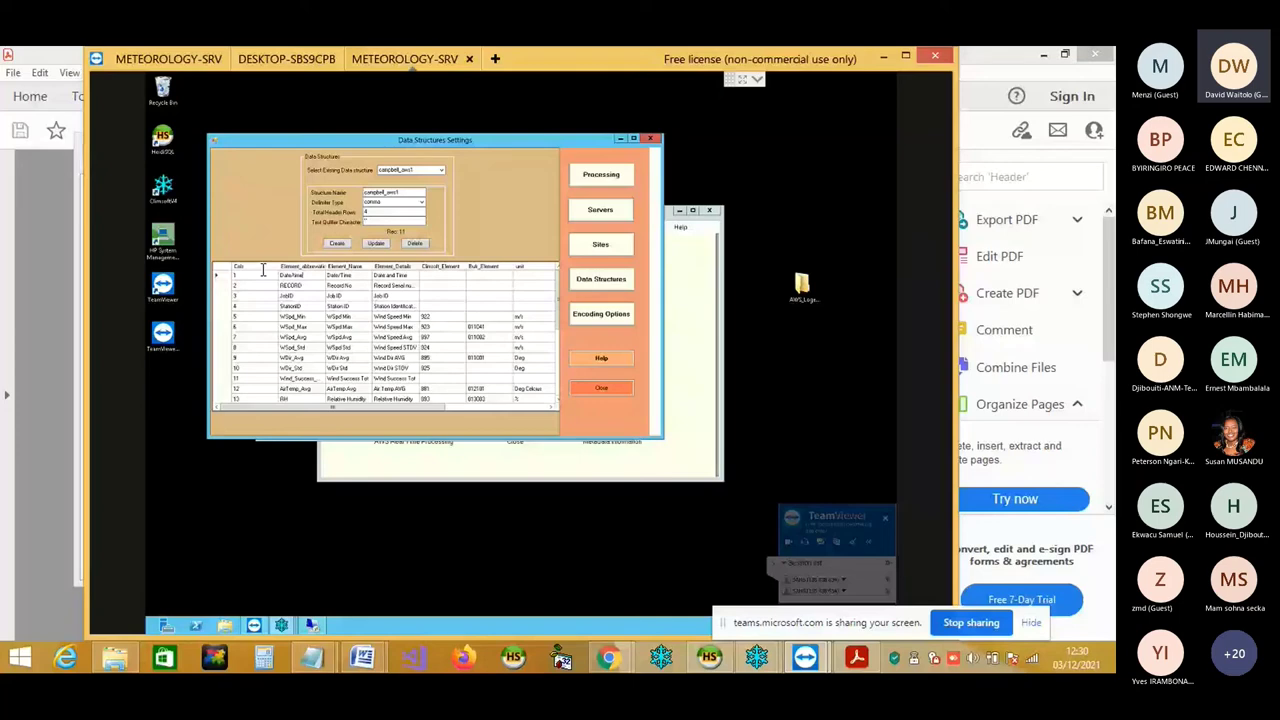
Highlight the first quoted timestamp in the hourly CSV, then open the Climsoft V4 folder in Climsoft Project.
key("alt+Tab")
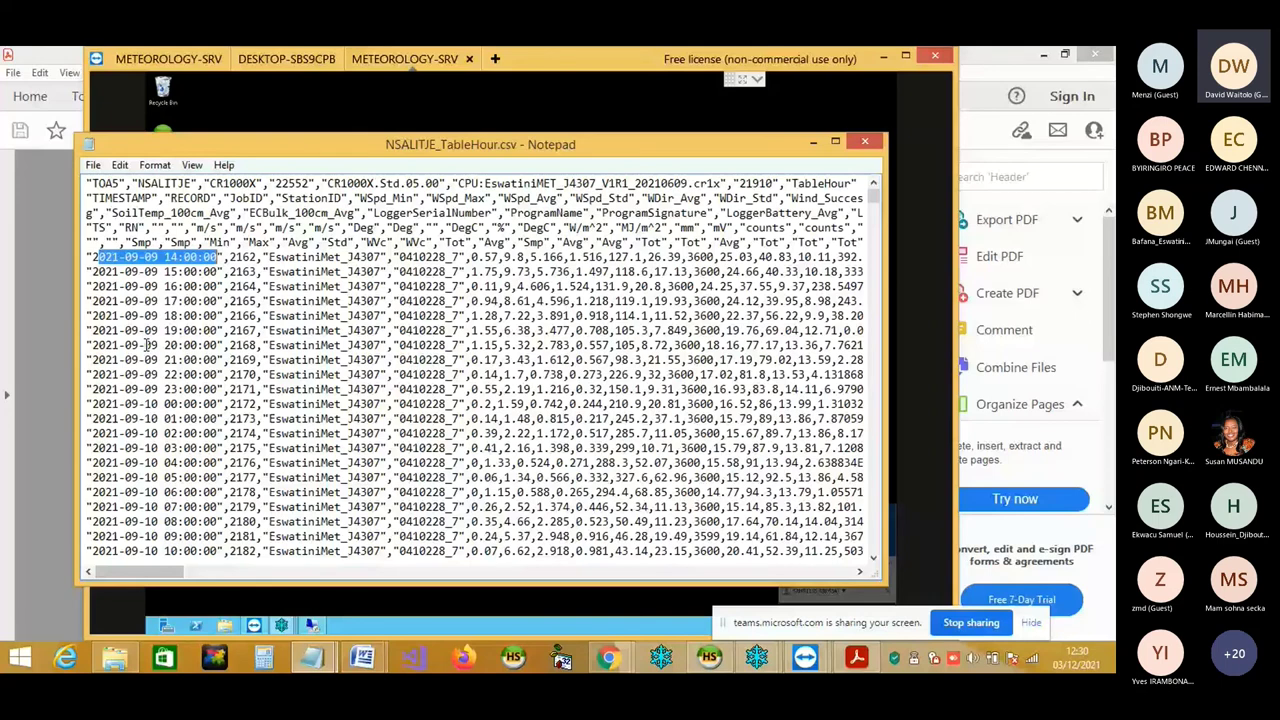
left_click_drag(91, 257, 218, 258)
left_click(116, 659)
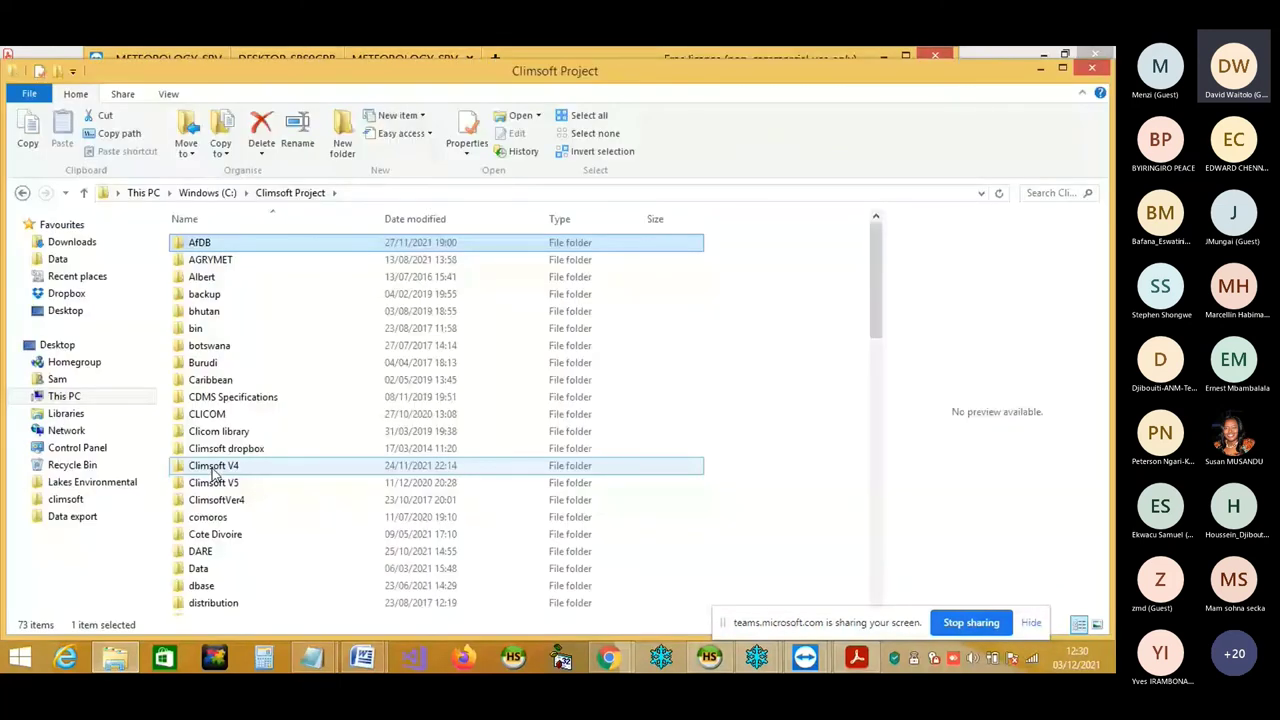
double_click(214, 468)
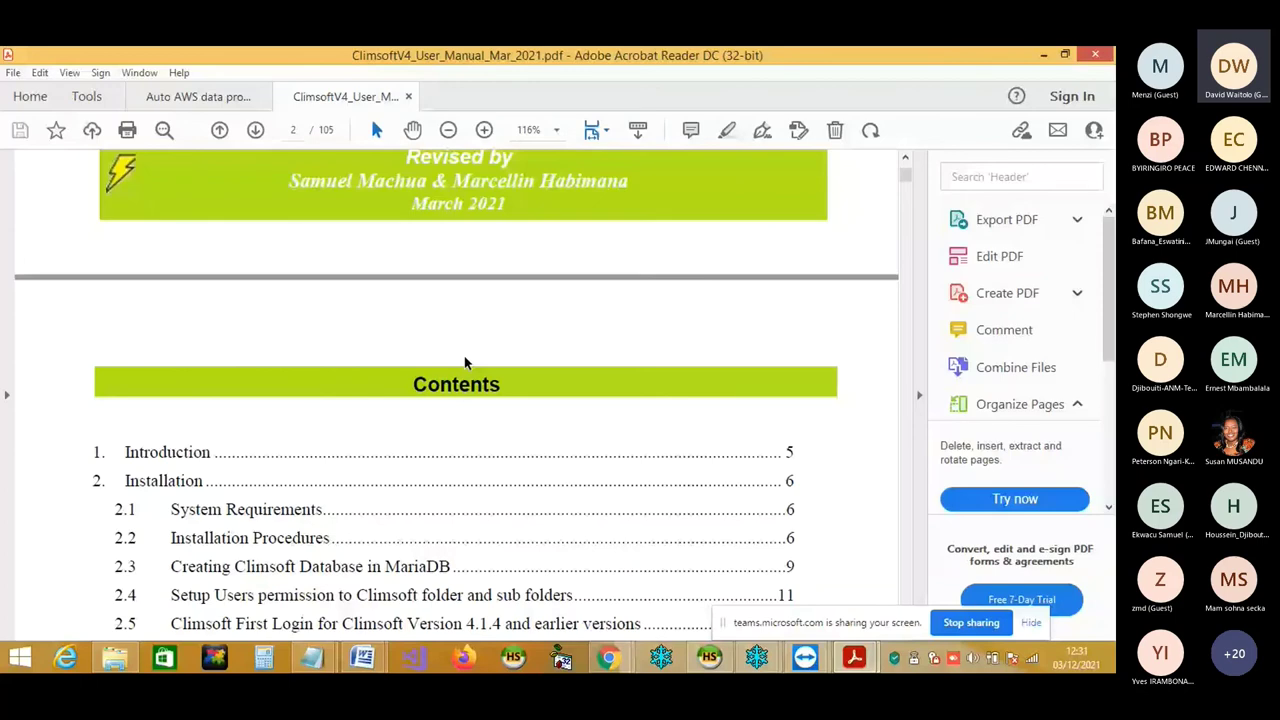
Jump from the manual's contents page to the AWS Real Time Data Operations chapter.
scroll(470, 355, "down", 10)
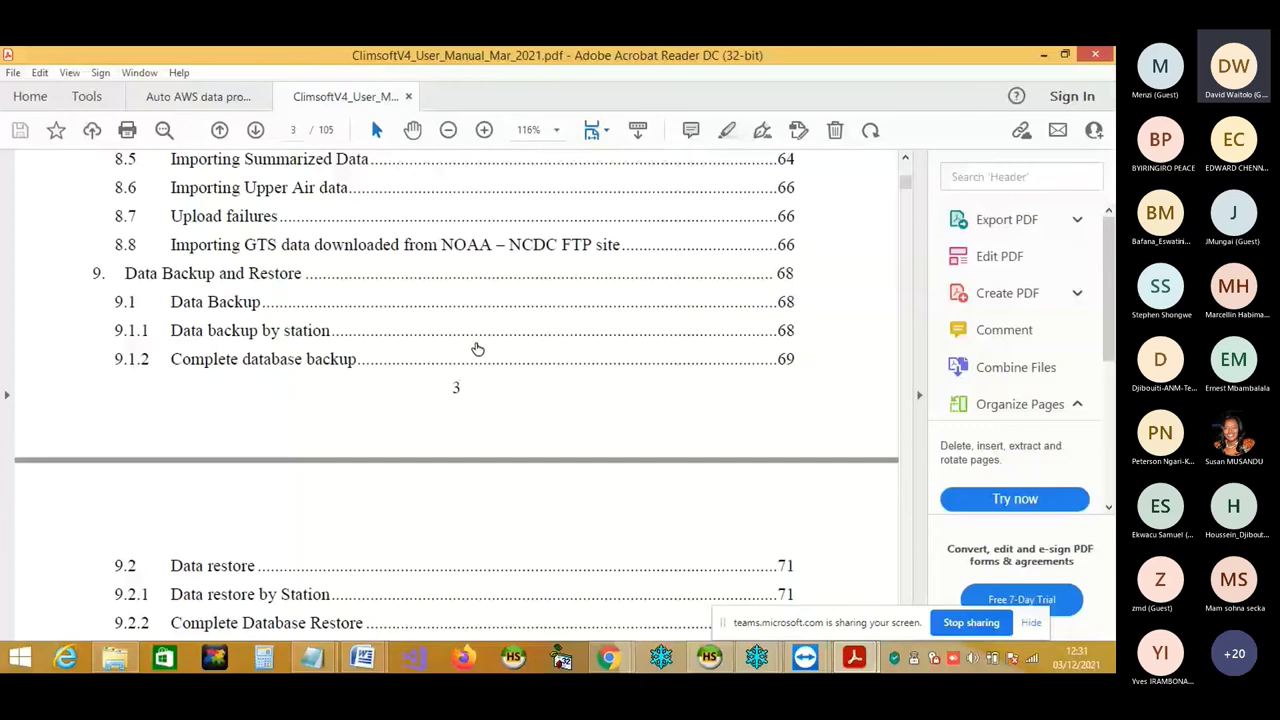
scroll(477, 345, "down", 10)
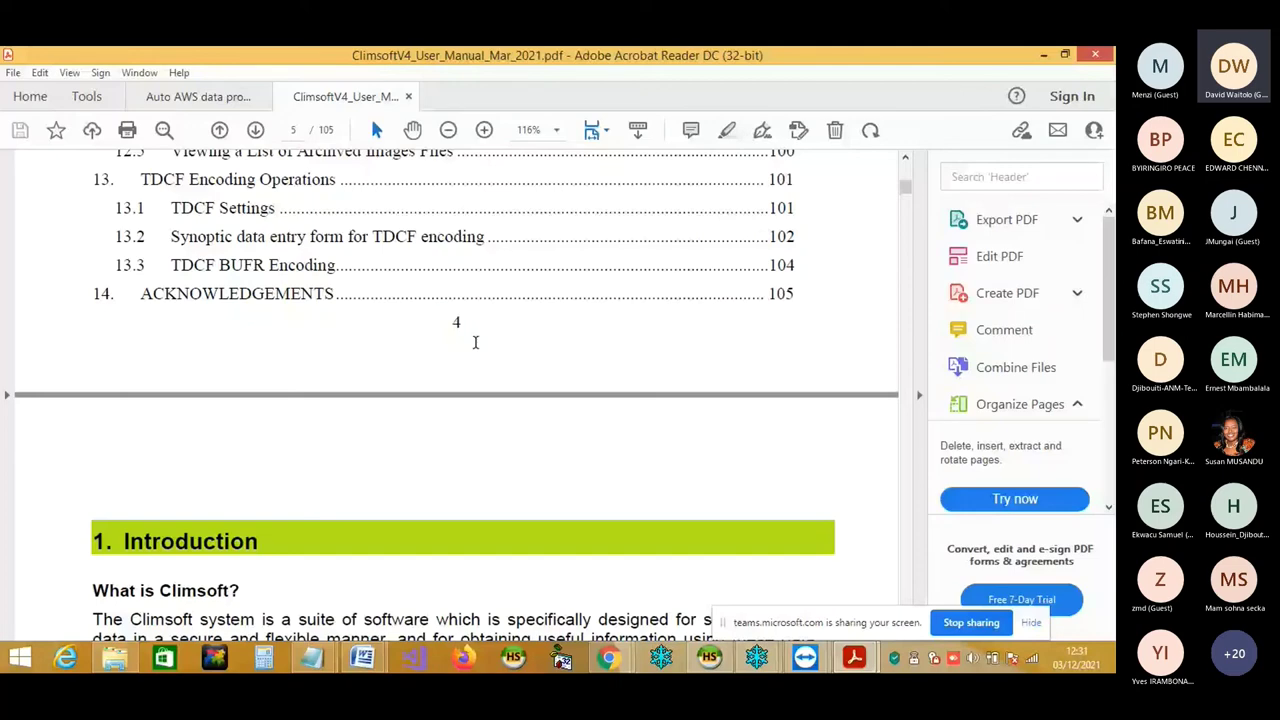
scroll(475, 342, "up", 3)
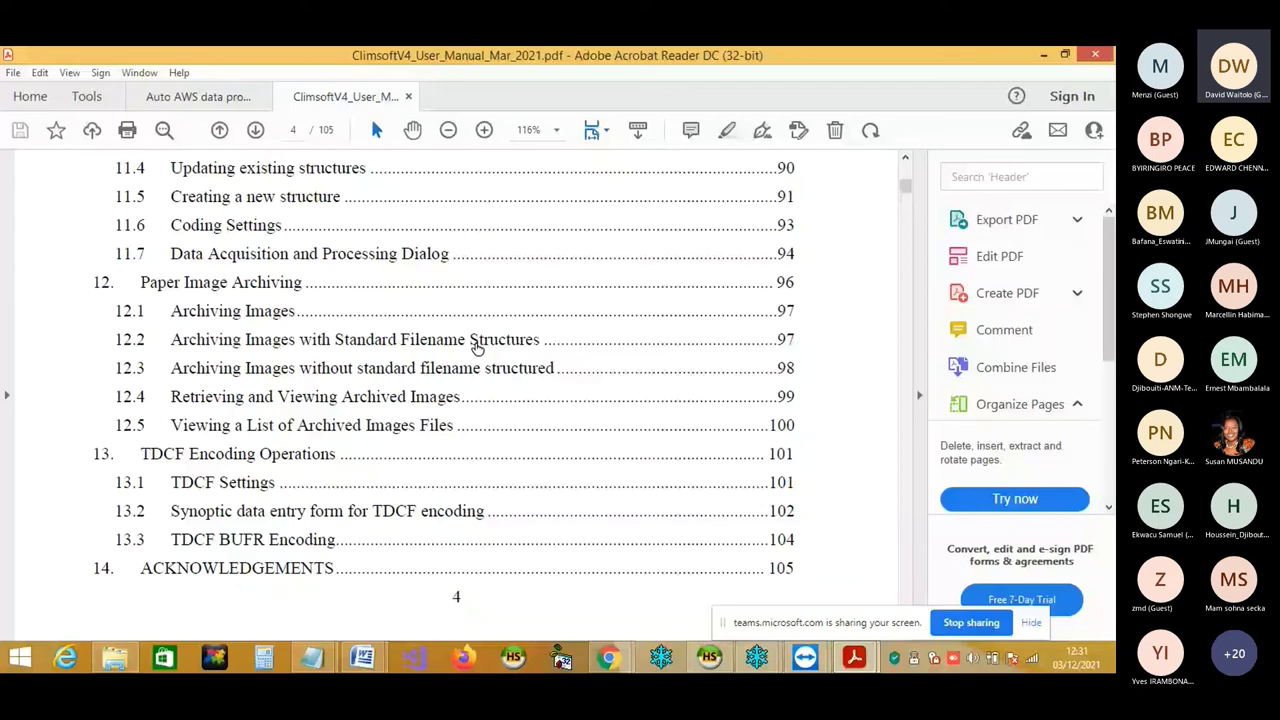
scroll(475, 345, "up", 3)
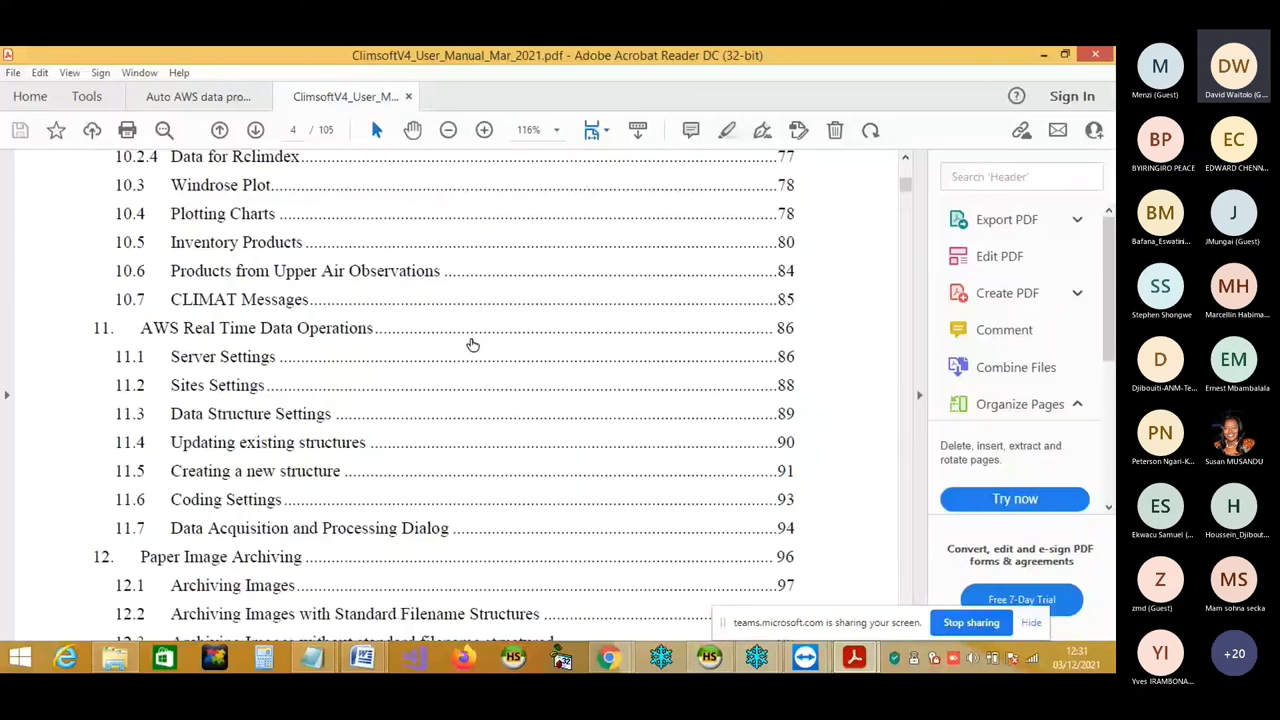
left_click(472, 340)
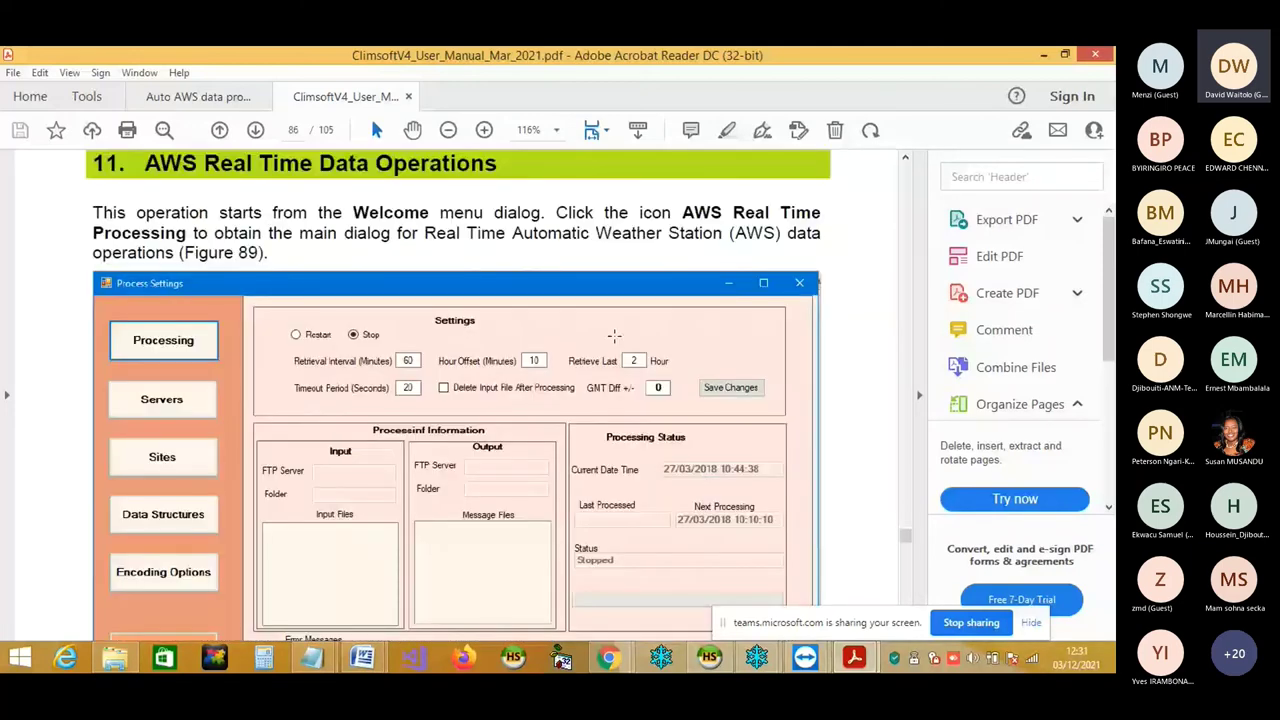
Scroll through pages 86–89 to section 11.3 Data Structure Settings.
scroll(614, 336, "down", 3)
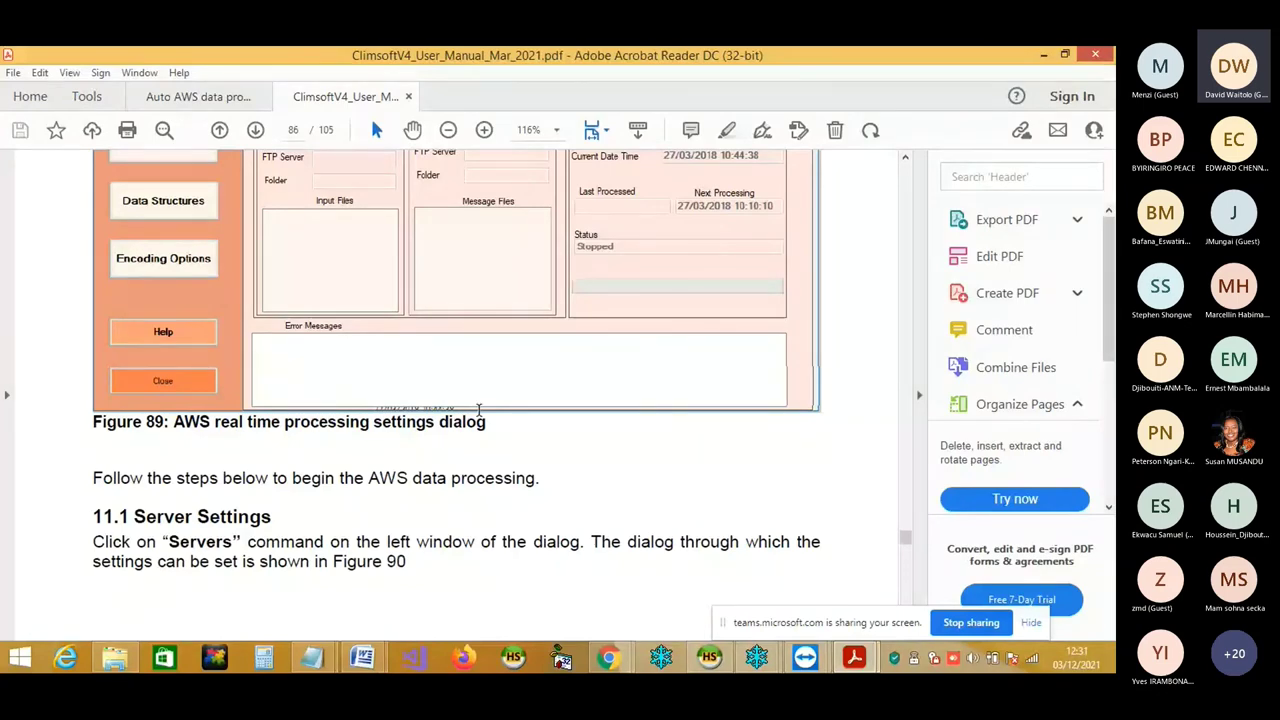
scroll(479, 412, "down", 3)
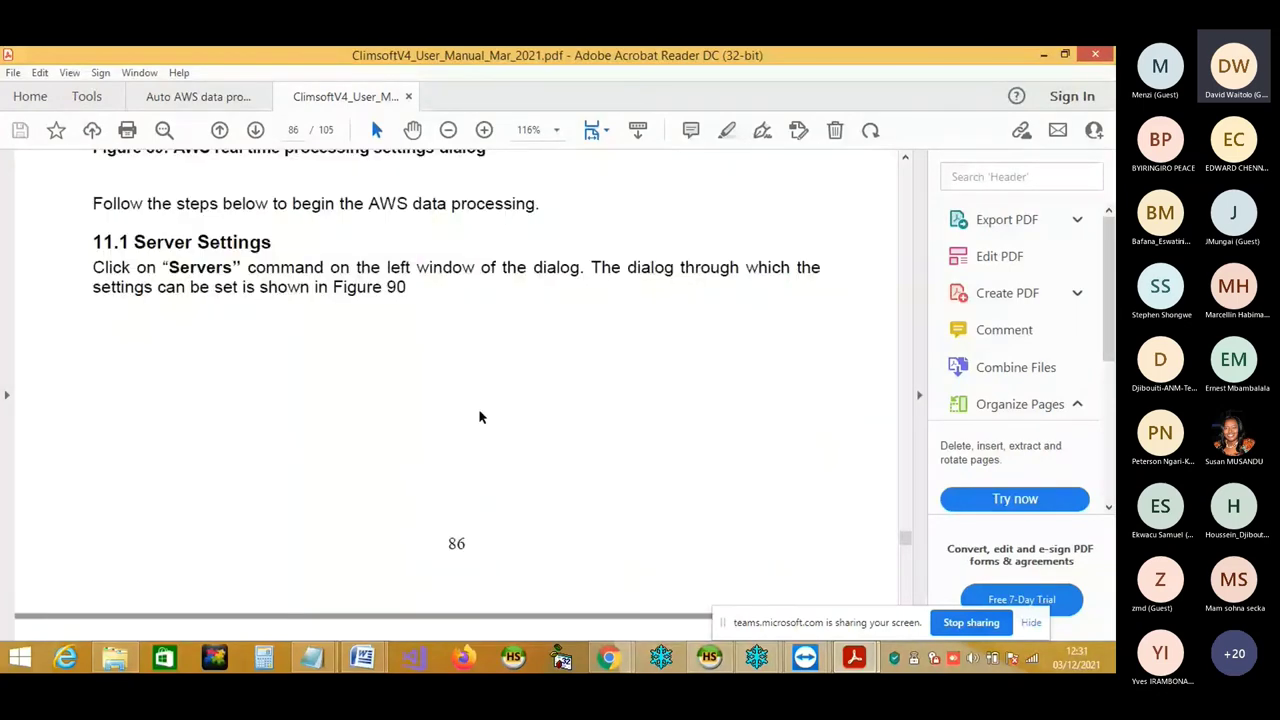
scroll(479, 417, "down", 5)
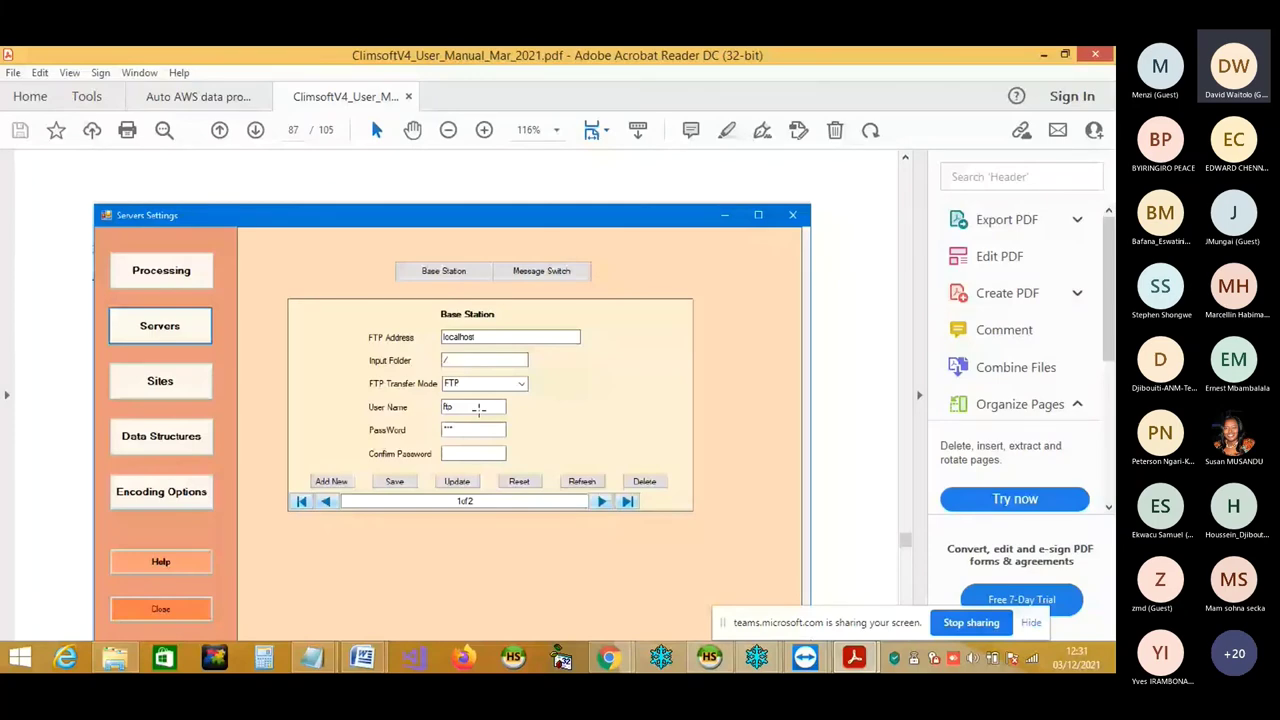
scroll(478, 410, "down", 5)
scroll(479, 416, "down", 5)
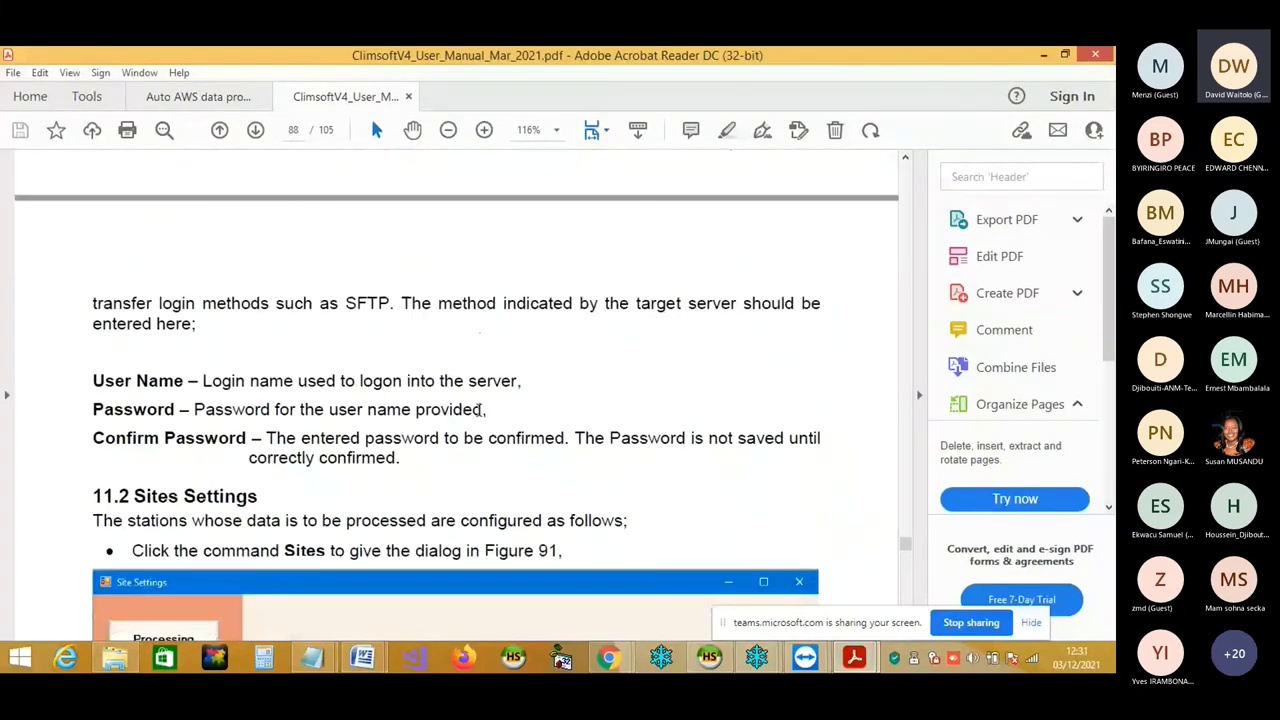
scroll(479, 409, "down", 1)
scroll(478, 410, "down", 8)
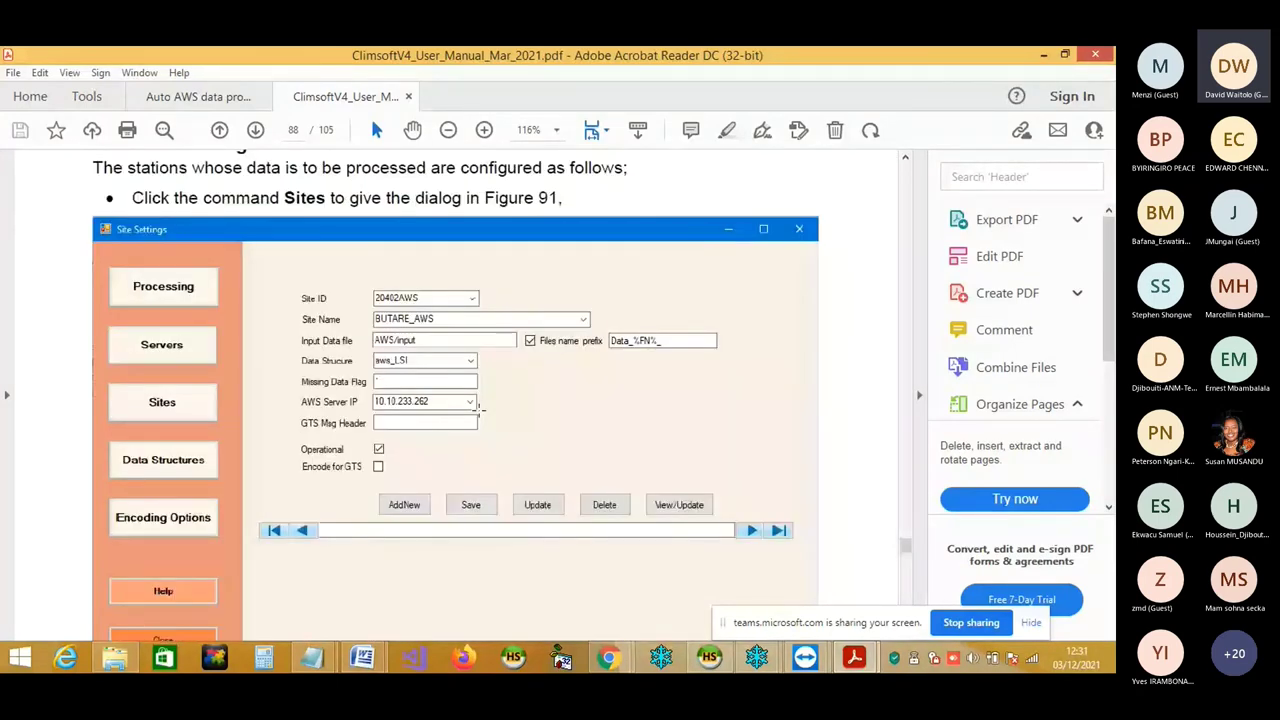
scroll(479, 410, "down", 12)
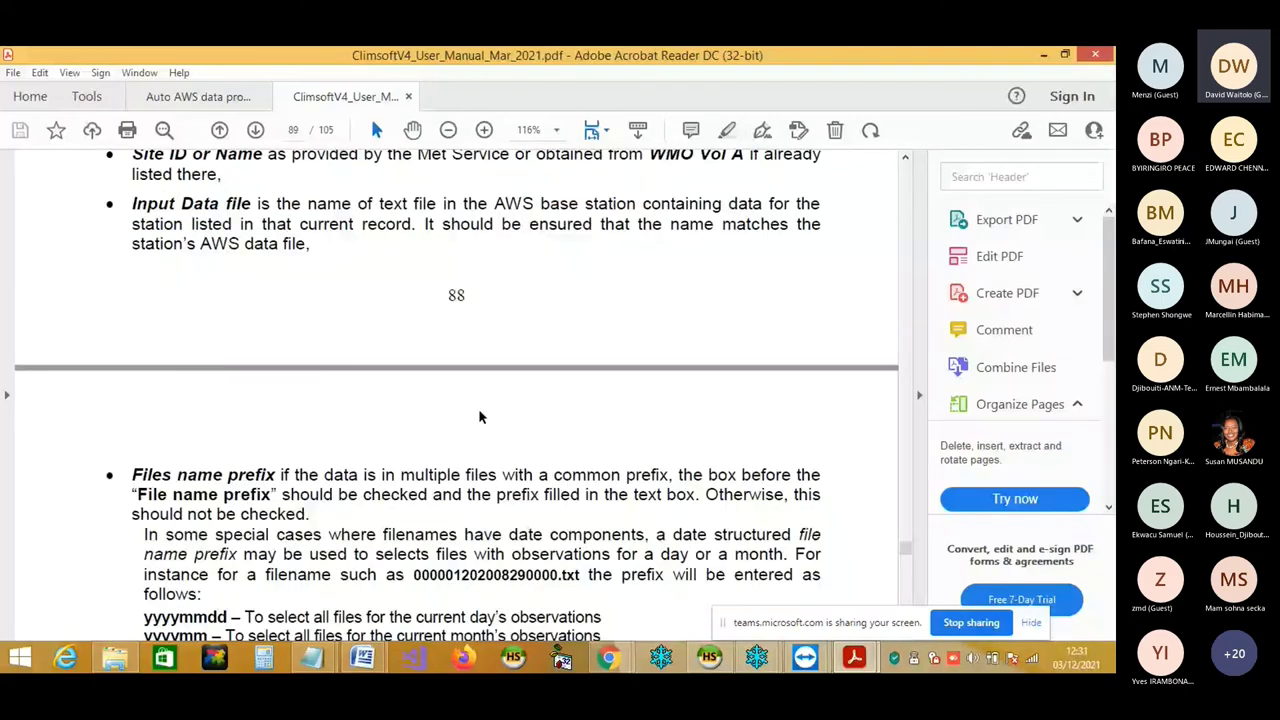
scroll(479, 412, "down", 12)
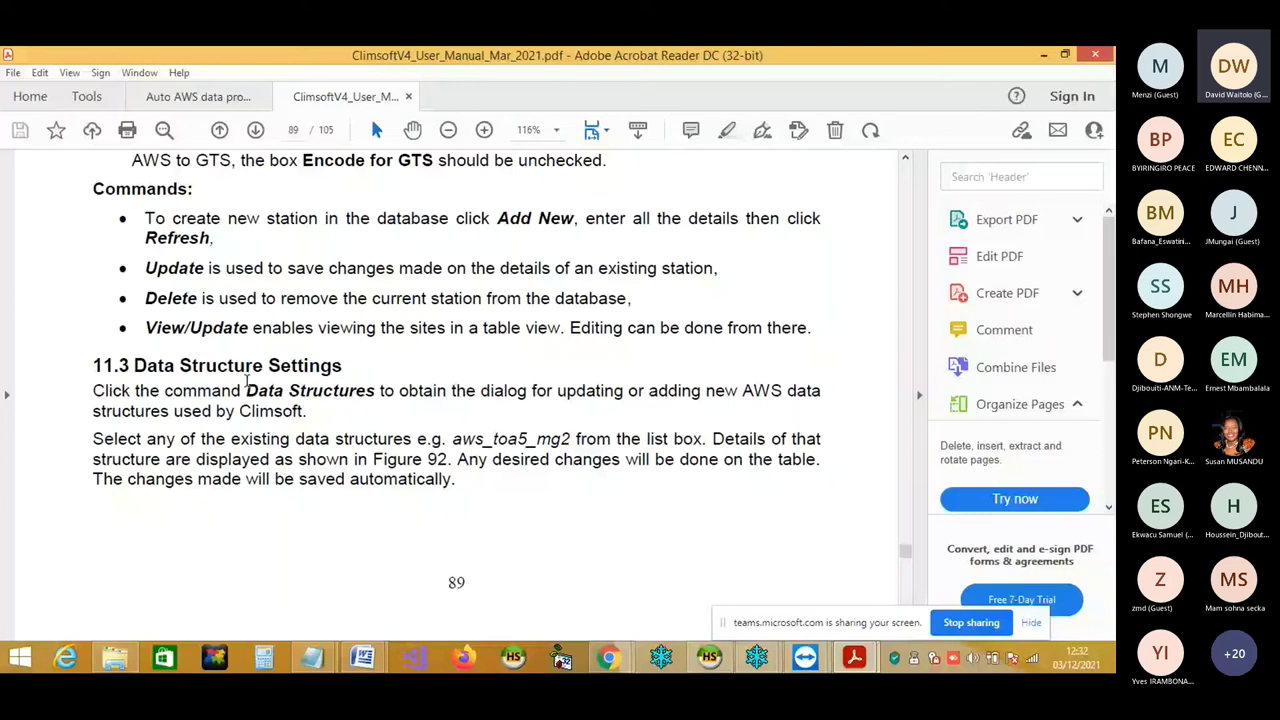
Scroll the manual to page 92's list of date and time abbreviations.
scroll(246, 380, "down", 2)
scroll(248, 384, "down", 3)
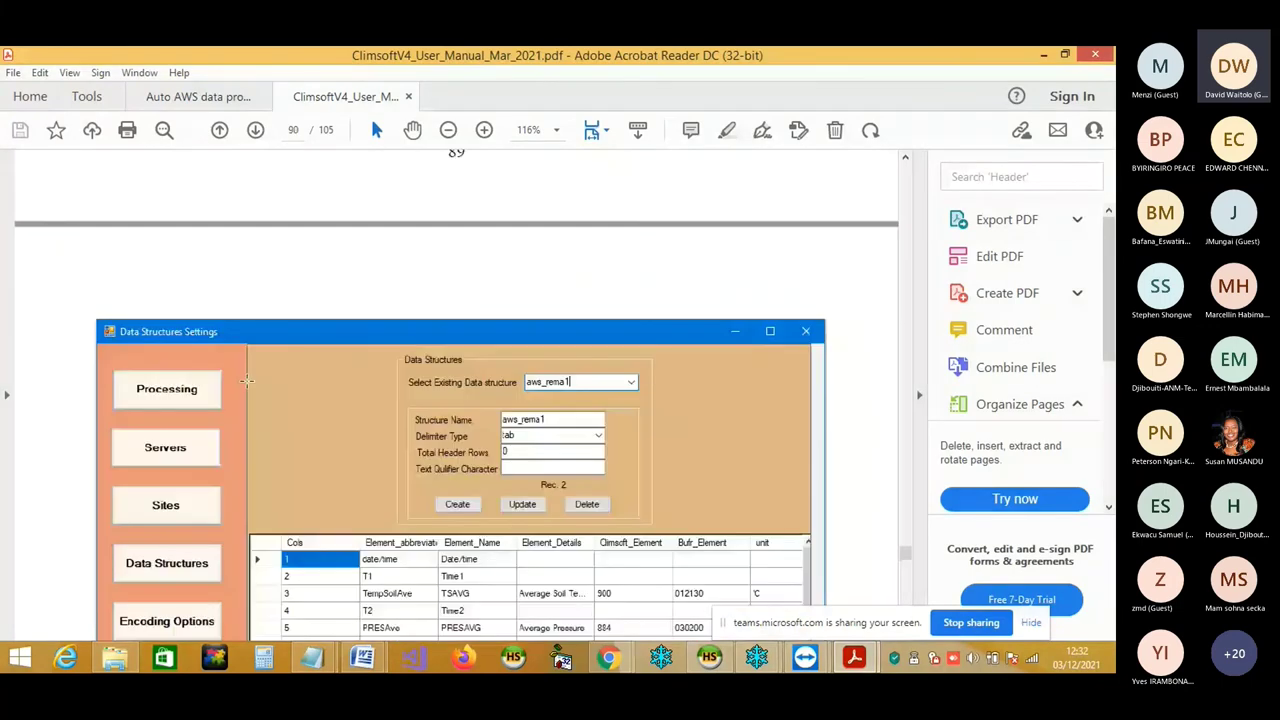
scroll(246, 380, "down", 3)
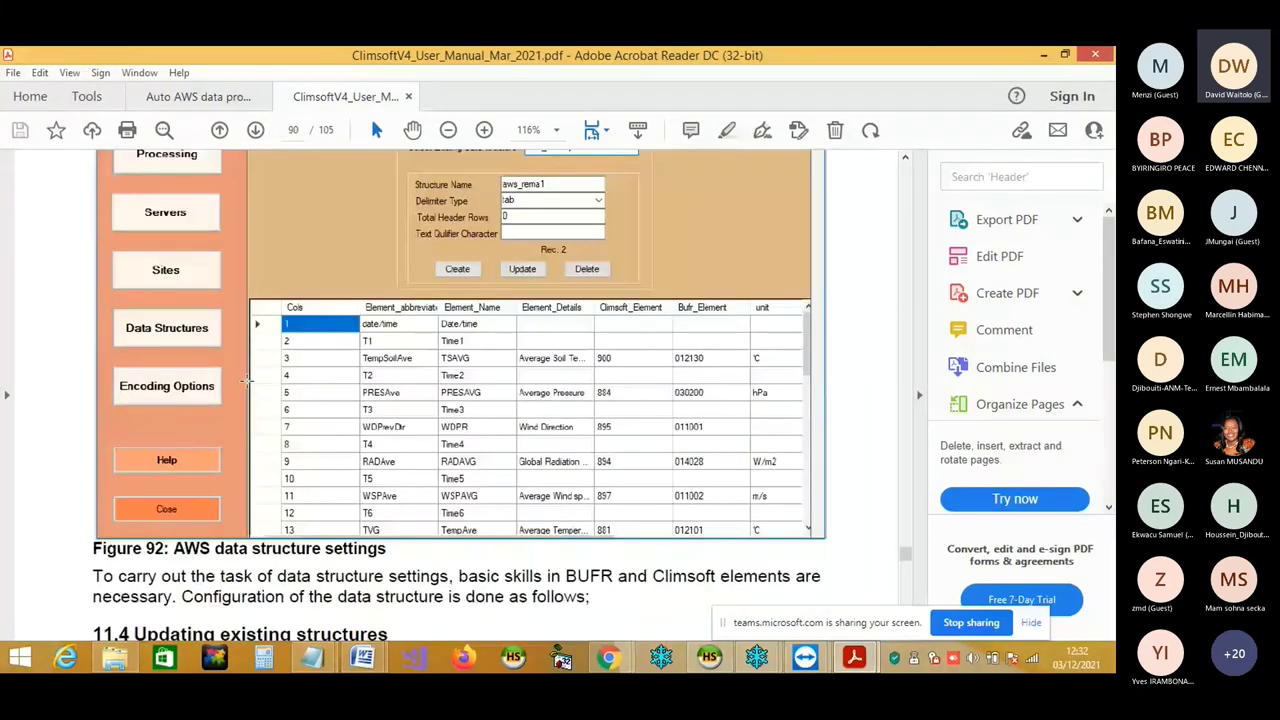
scroll(246, 380, "down", 1)
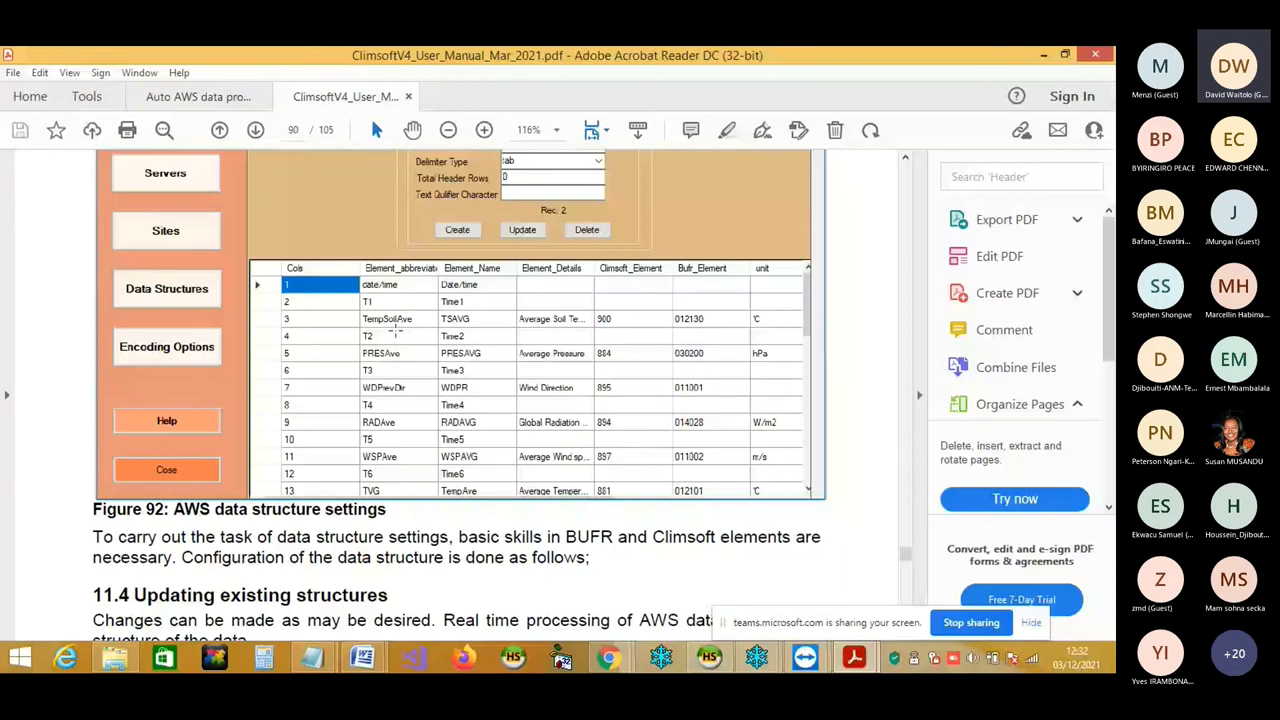
scroll(396, 330, "down", 3)
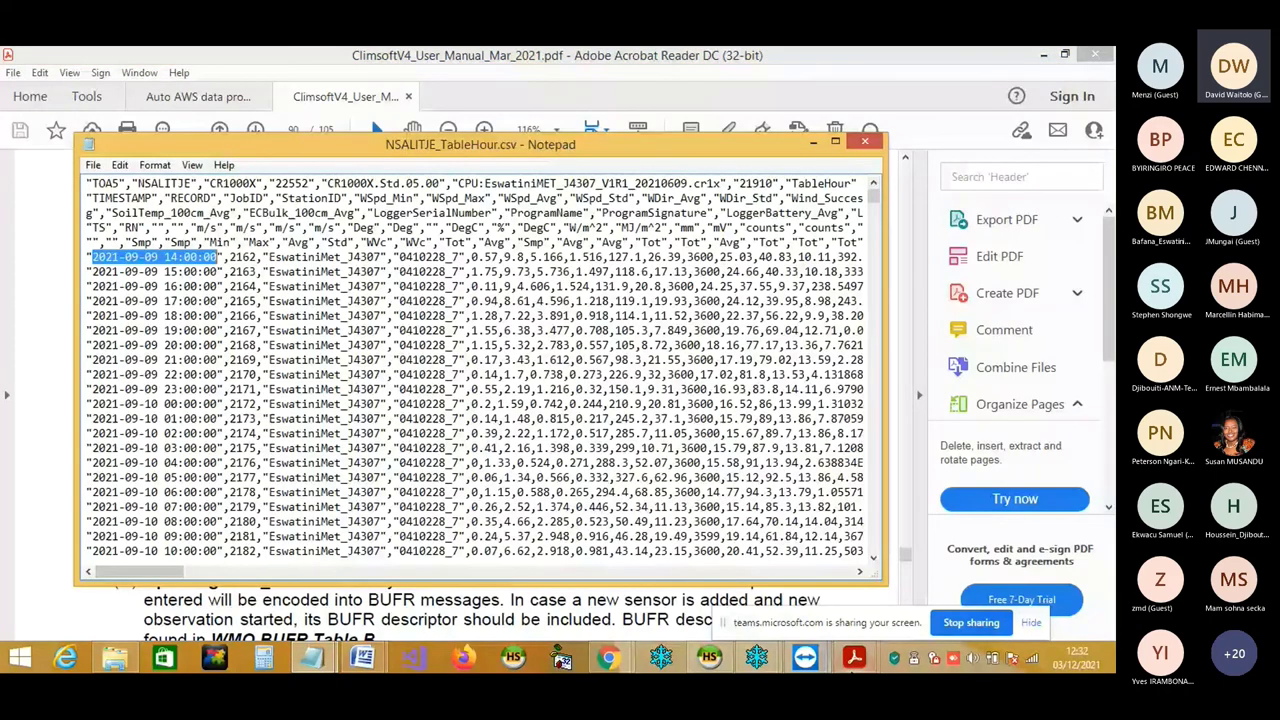
key("alt+Tab")
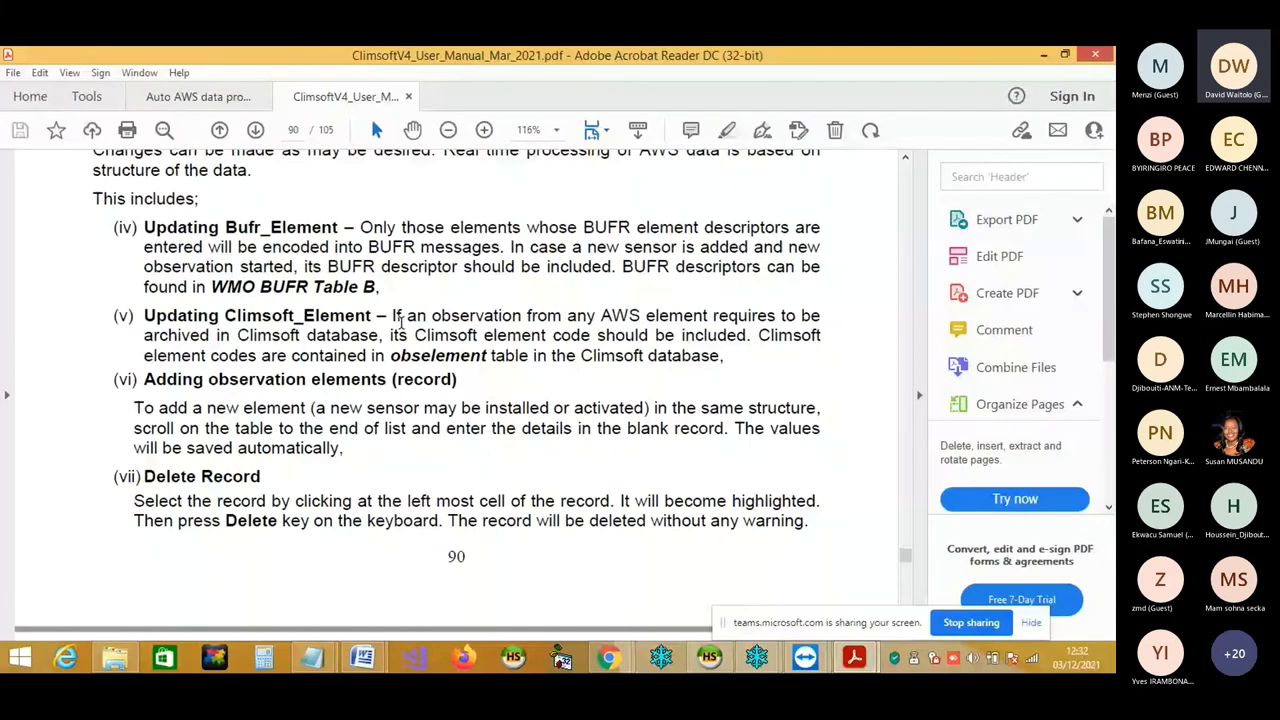
scroll(402, 318, "down", 5)
scroll(402, 320, "down", 3)
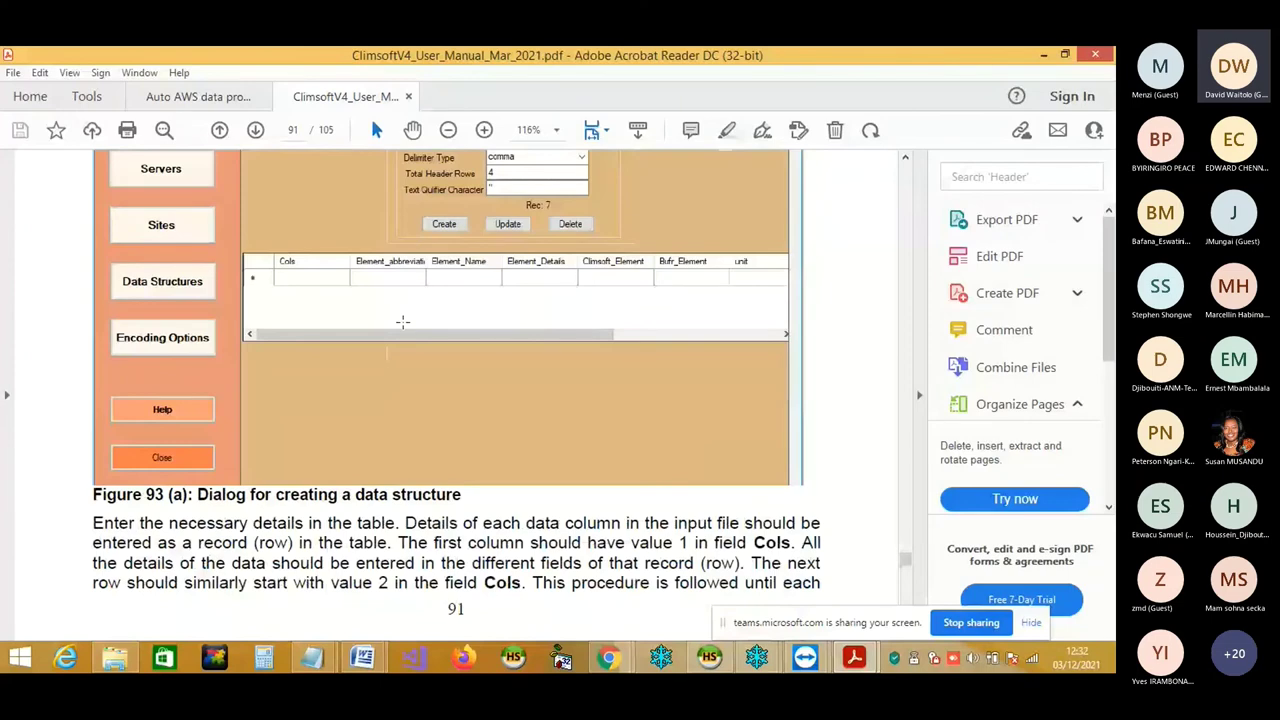
scroll(402, 321, "down", 5)
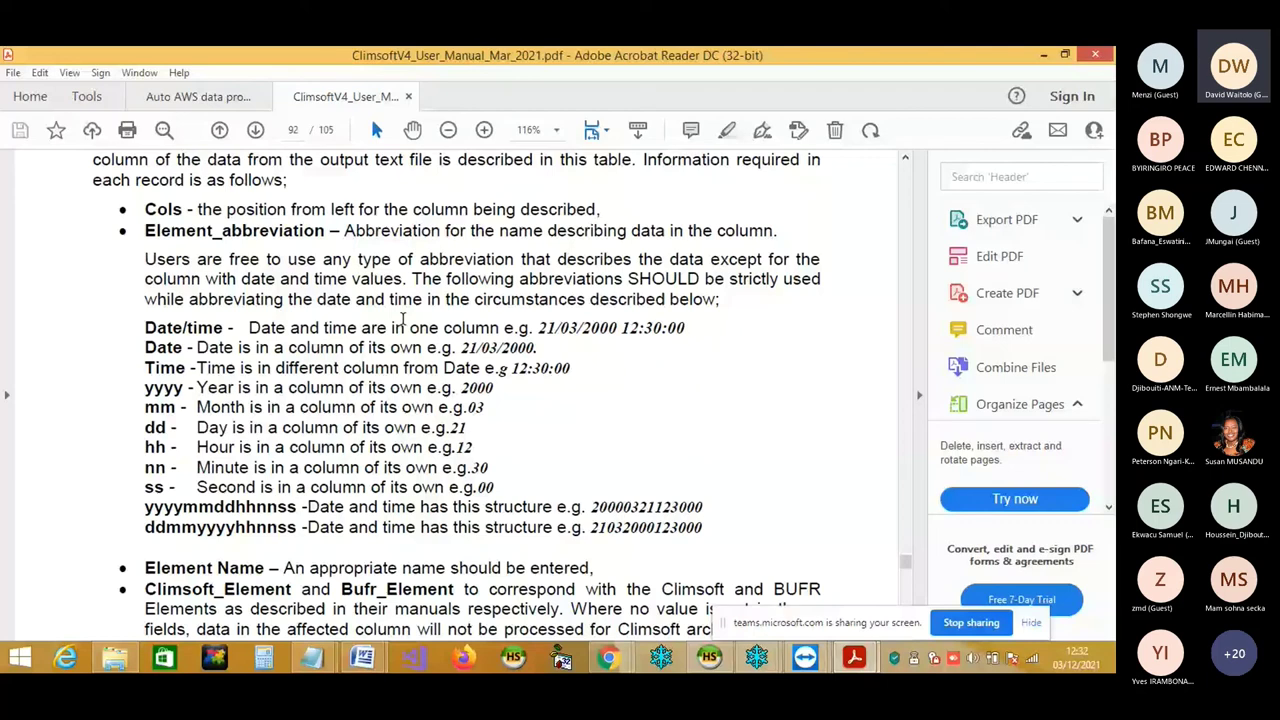
scroll(384, 337, "down", 1)
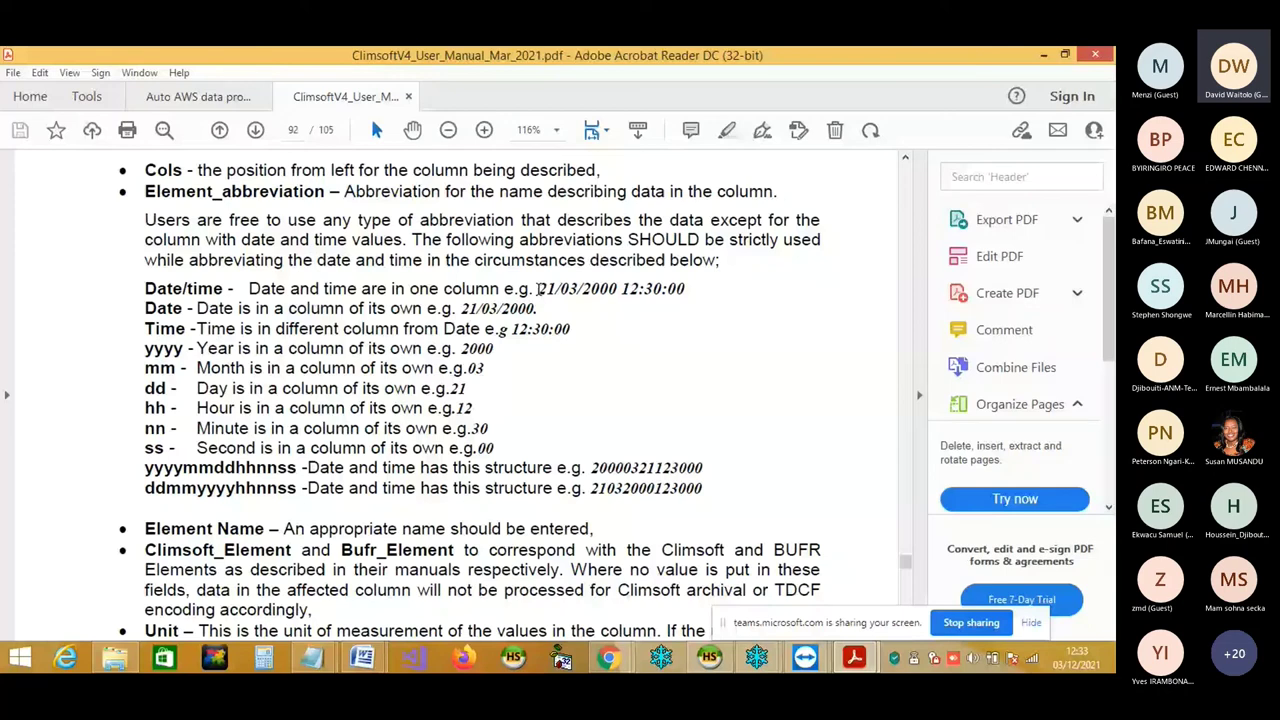
Highlight the example date 21/03/2000 in the Date/time description.
left_click_drag(539, 289, 587, 290)
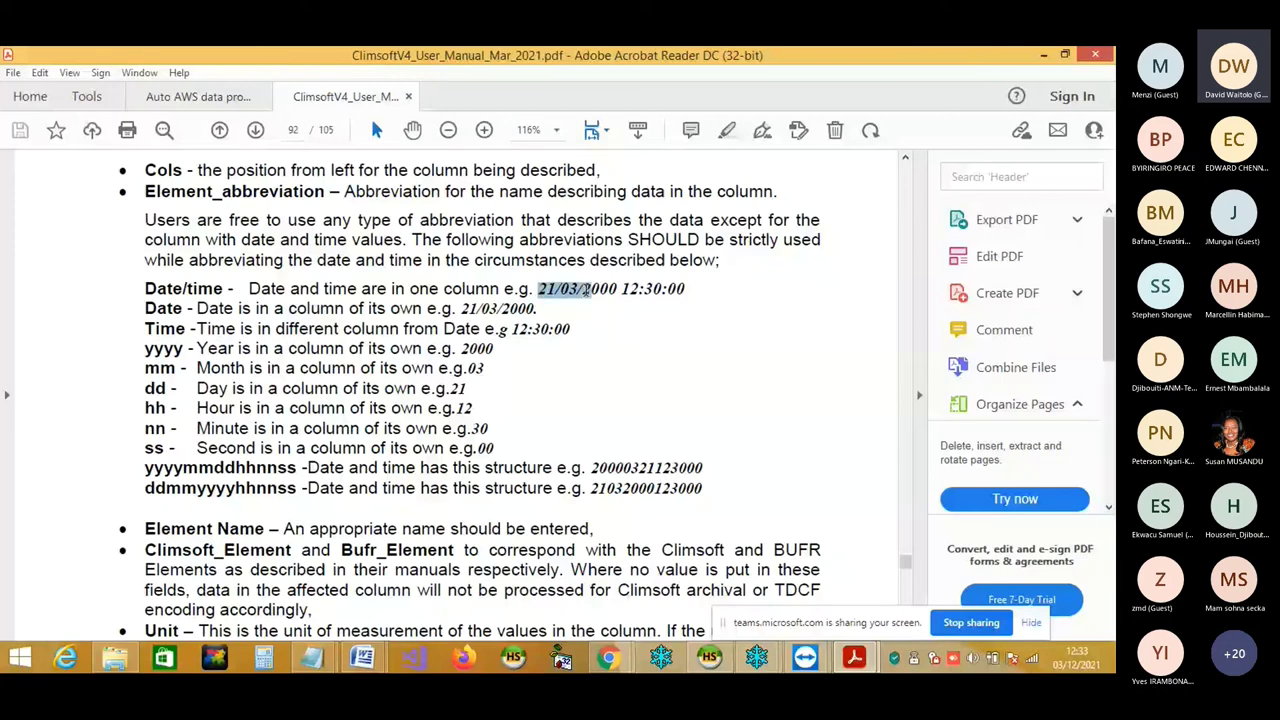
left_click_drag(587, 290, 617, 290)
mouse_move(312, 657)
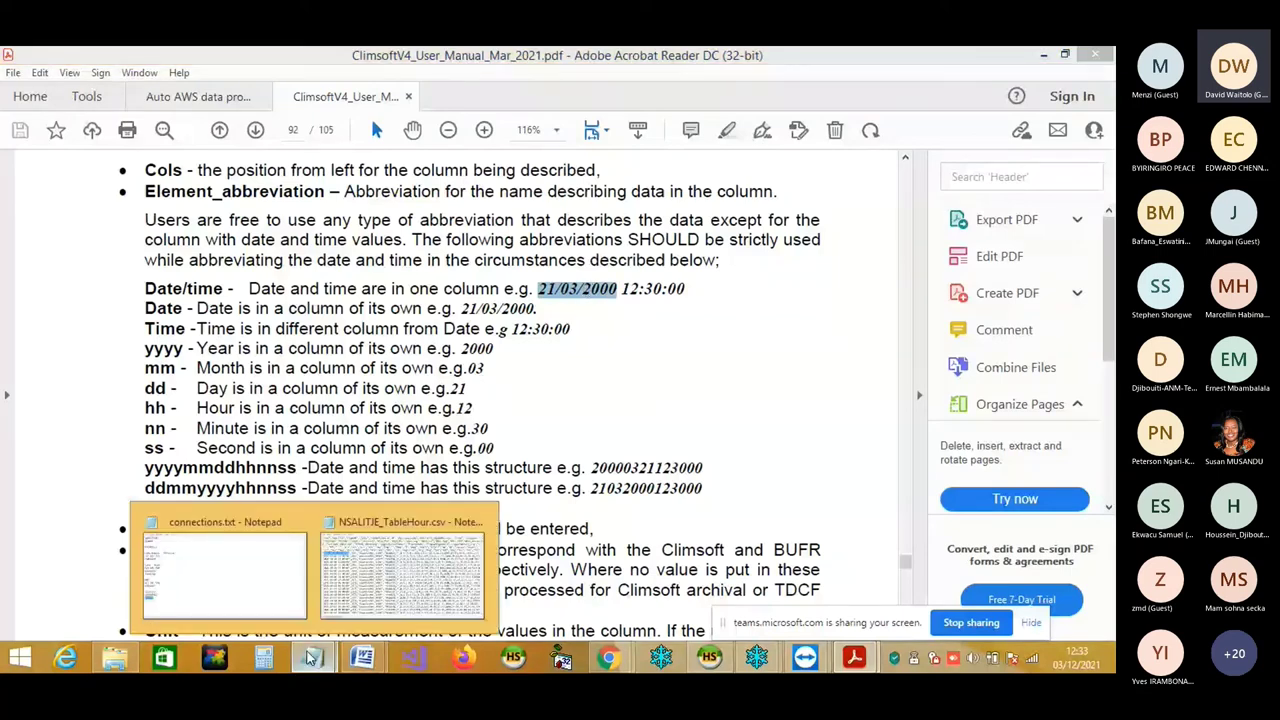
In NSALITJE_TableHour.csv, highlight the date and then the time of the first row's timestamp.
left_click(402, 572)
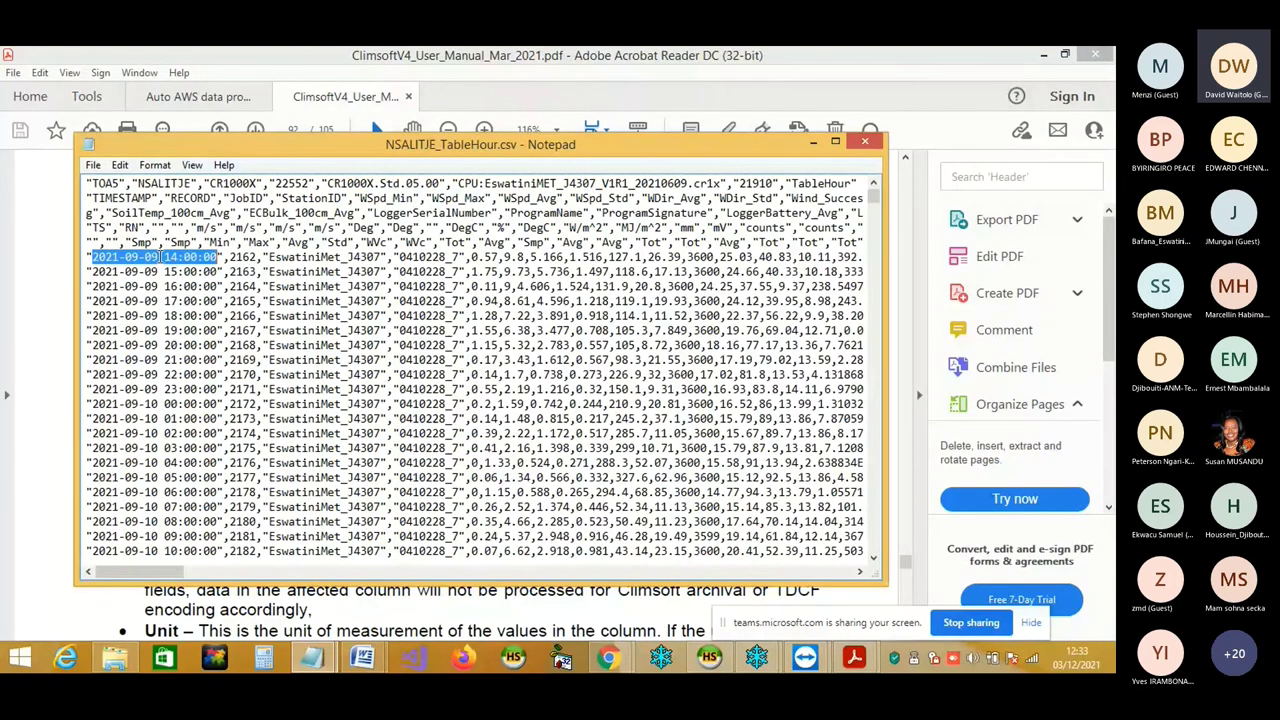
left_click_drag(158, 257, 110, 257)
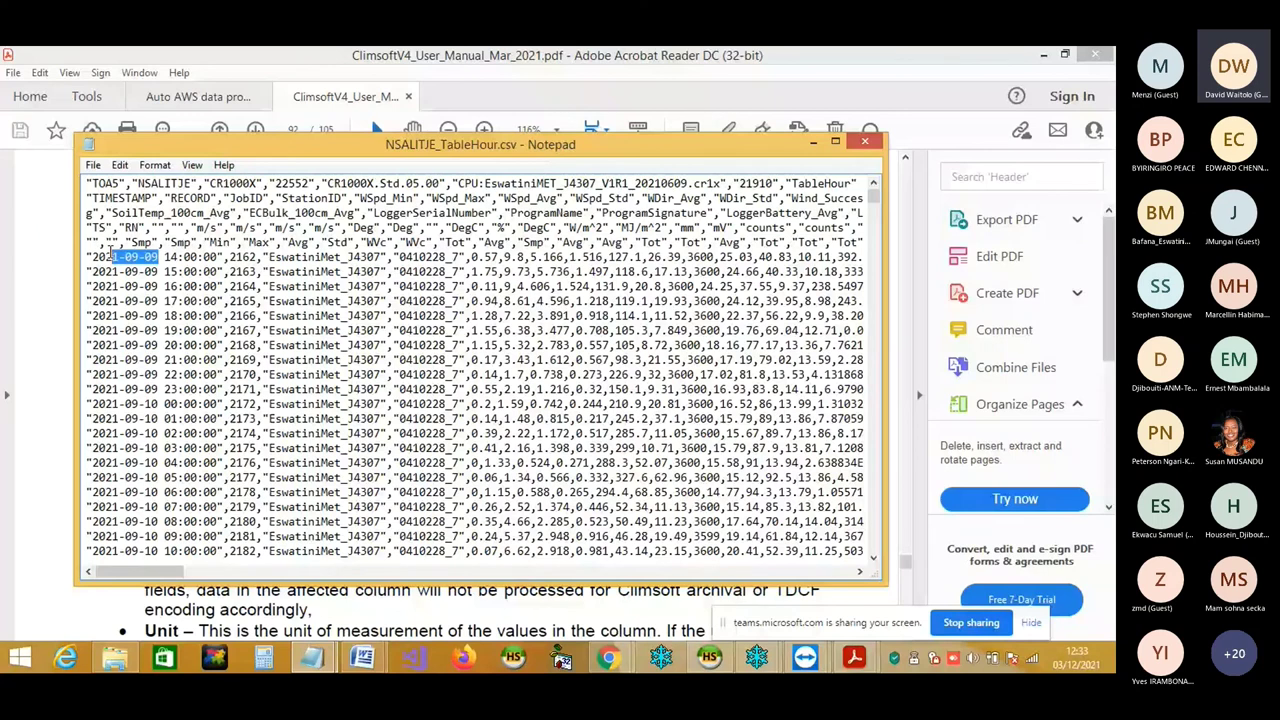
left_click_drag(168, 257, 217, 257)
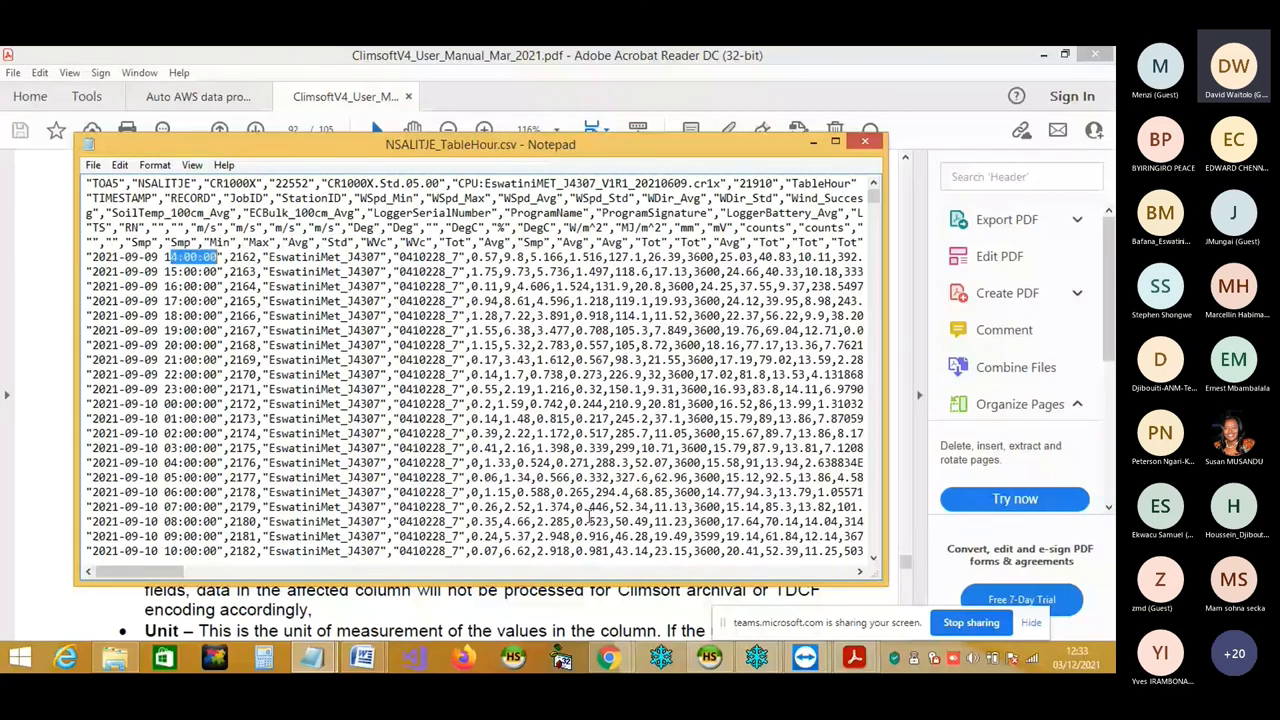
Back in the Climsoft V4 manual, highlight the Date/time abbreviation on page 92, then deselect it.
mouse_move(853, 657)
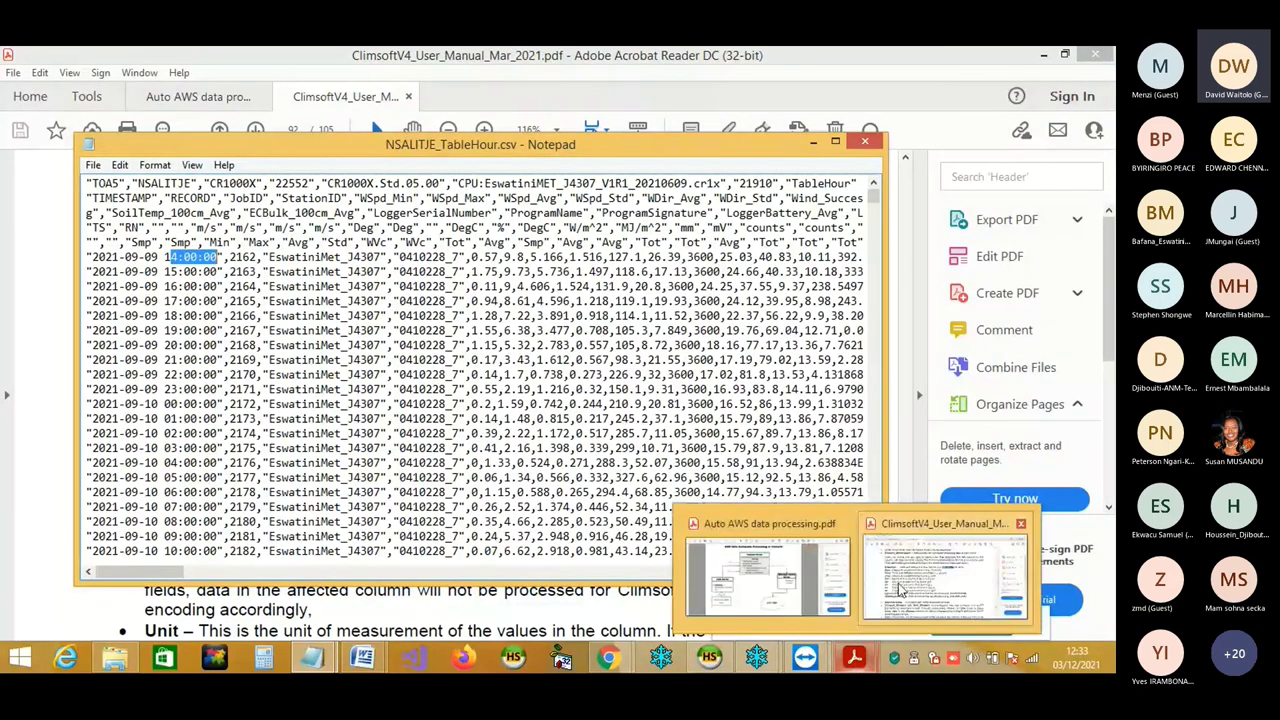
left_click(900, 590)
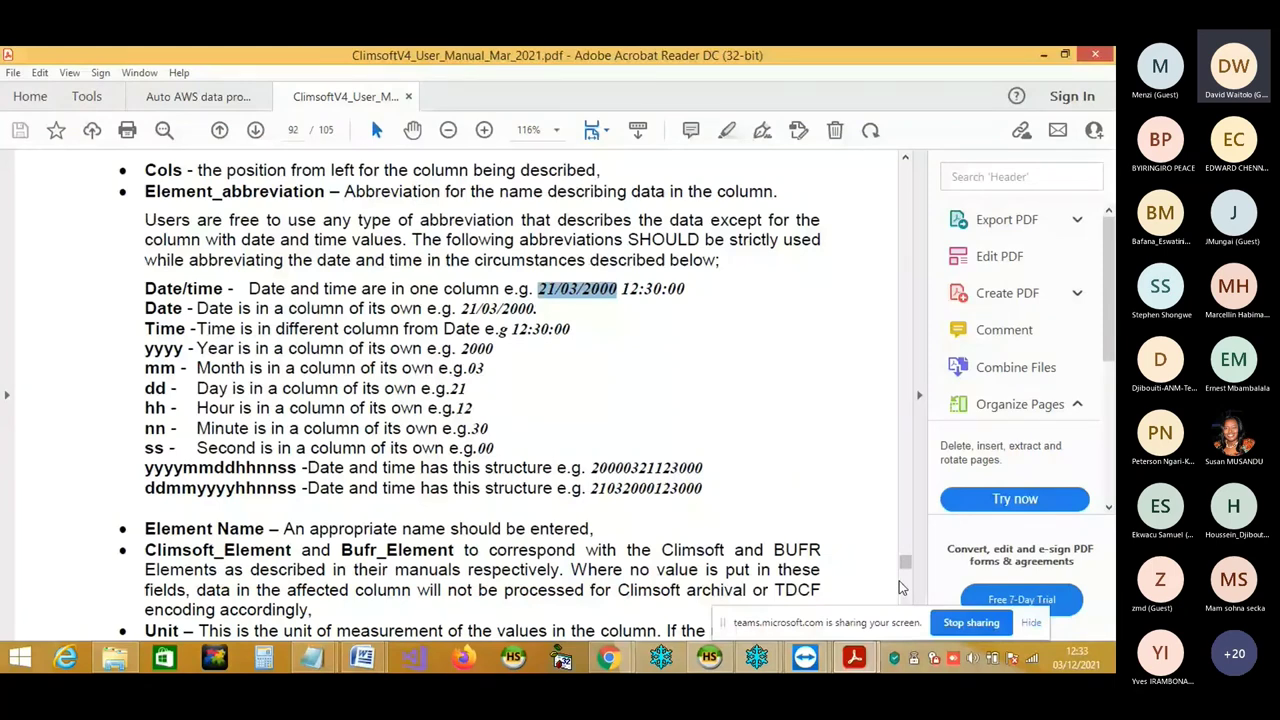
double_click(183, 288)
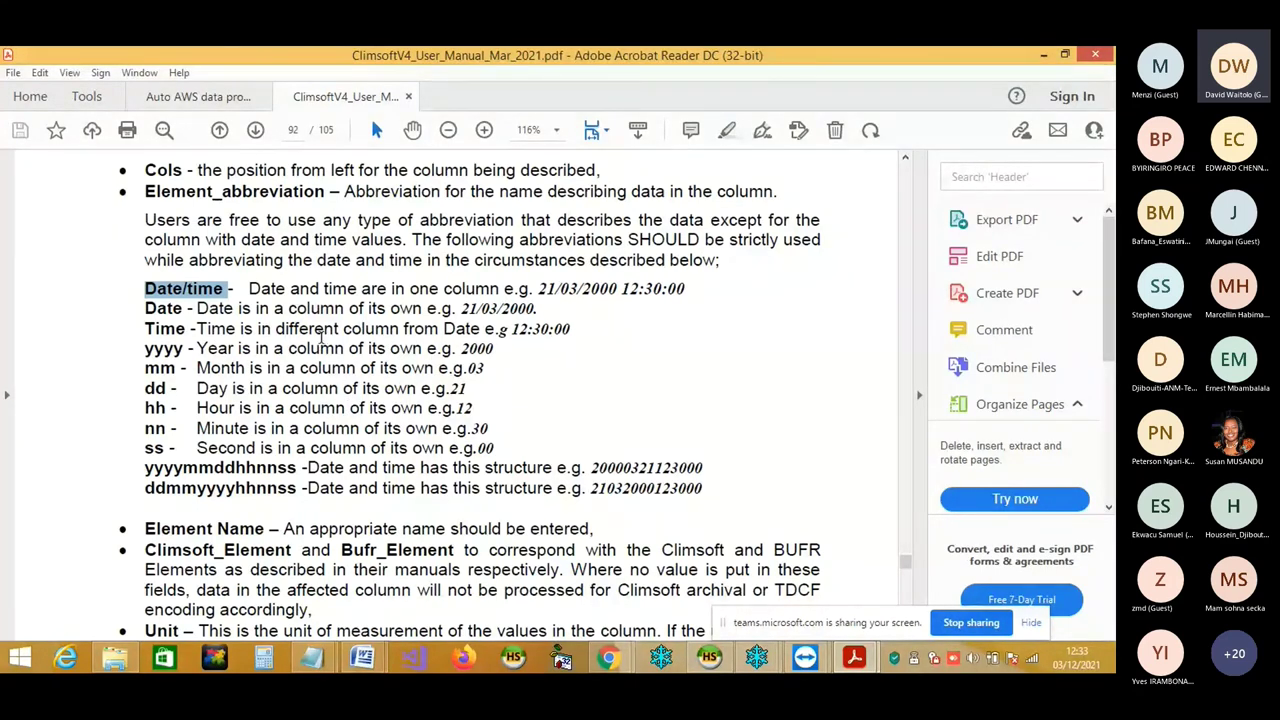
left_click(187, 328)
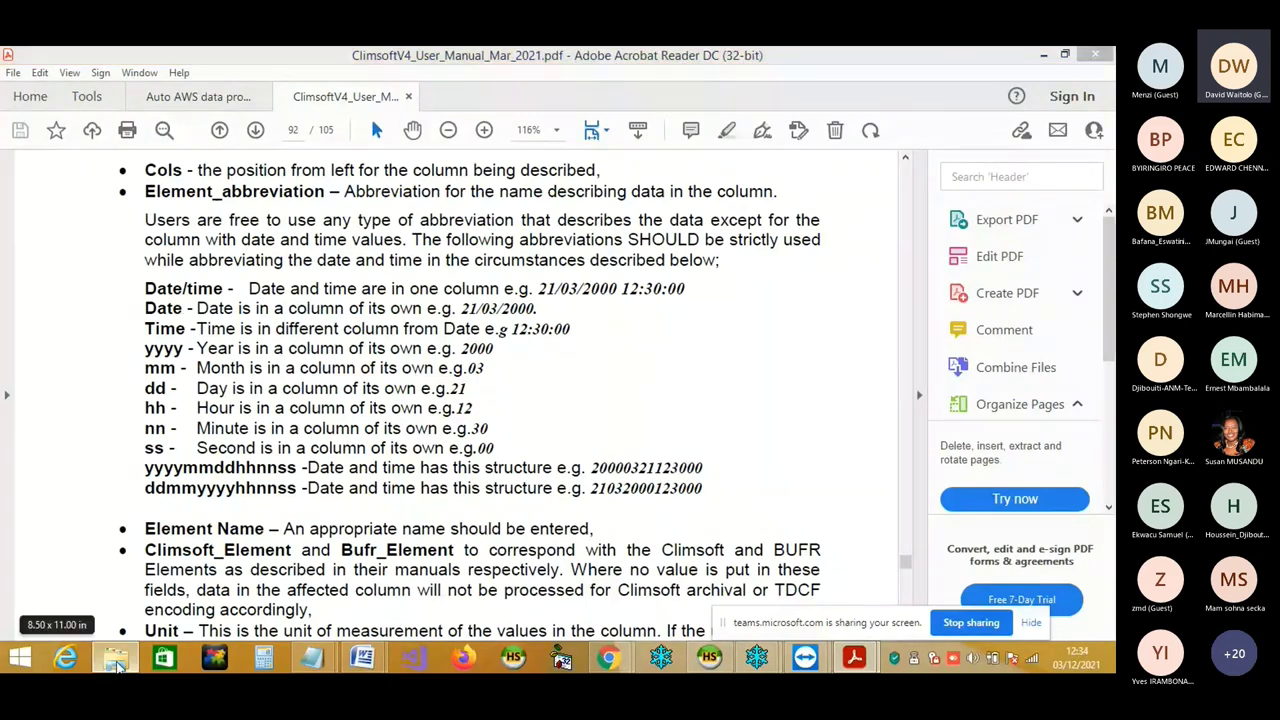
Open changalane_test.csv from Climsoft Project > INAM > aws in Excel.
key("alt+Tab")
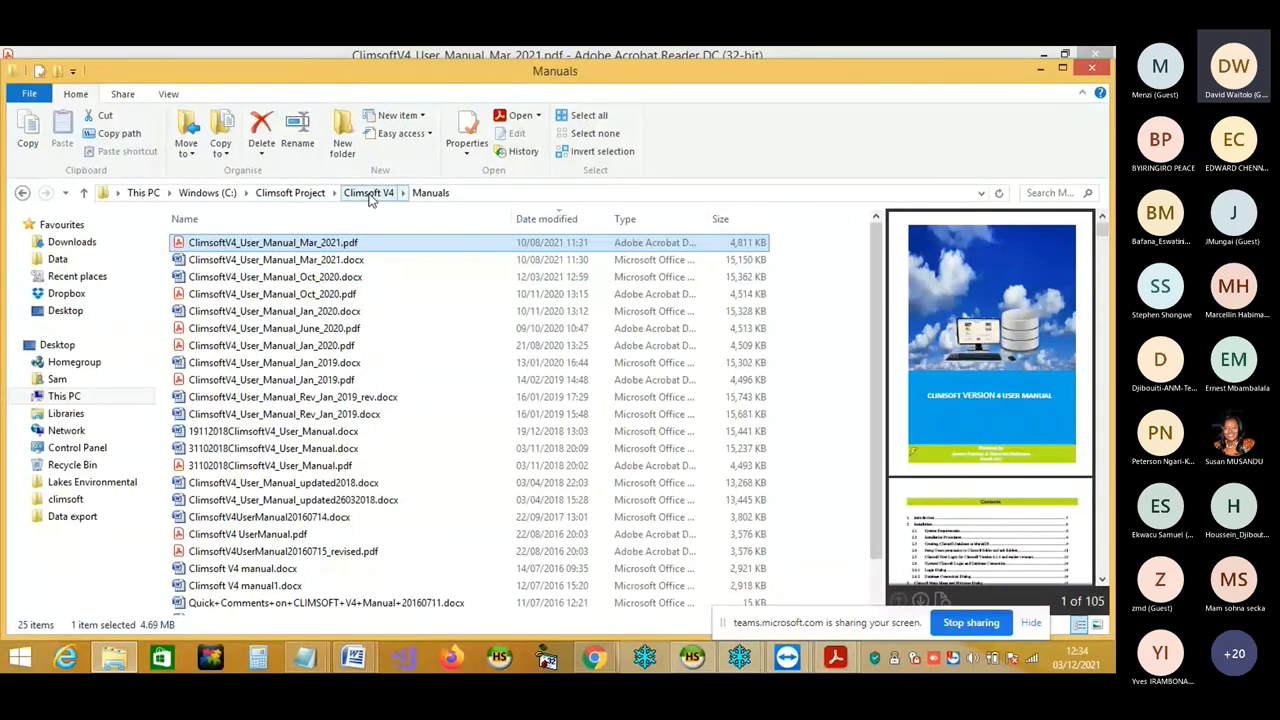
left_click(290, 193)
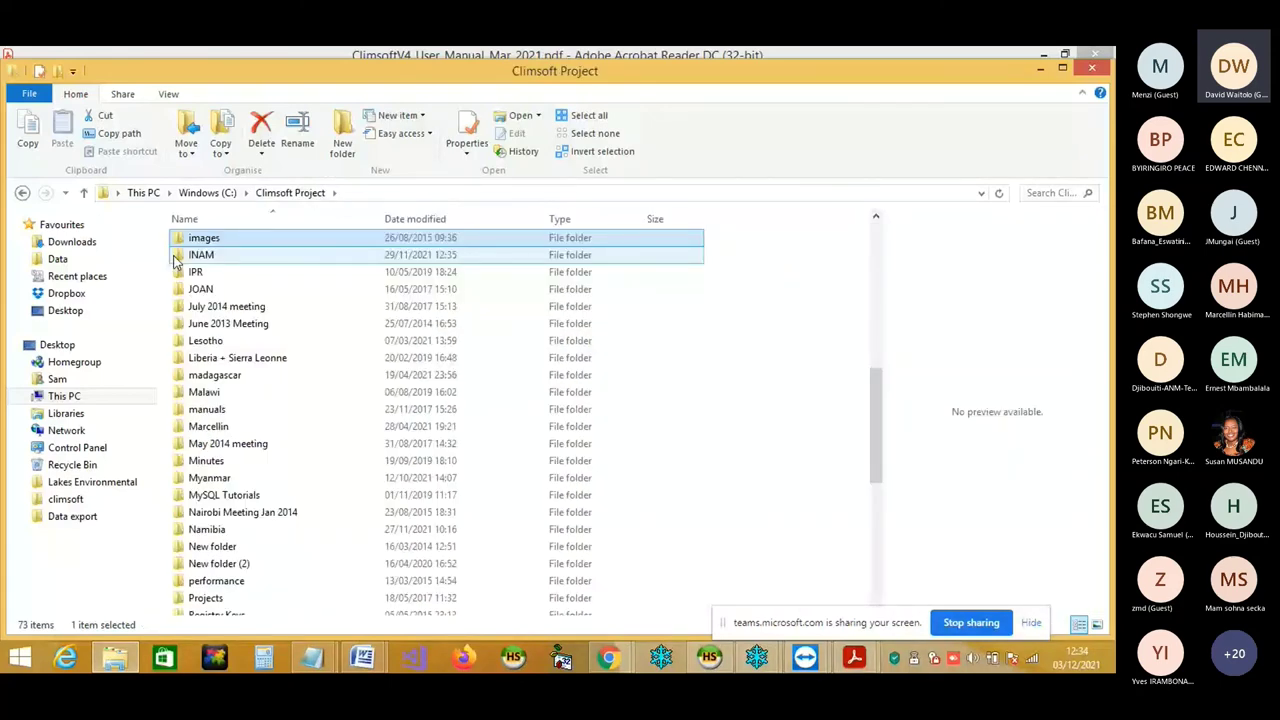
double_click(175, 260)
double_click(210, 243)
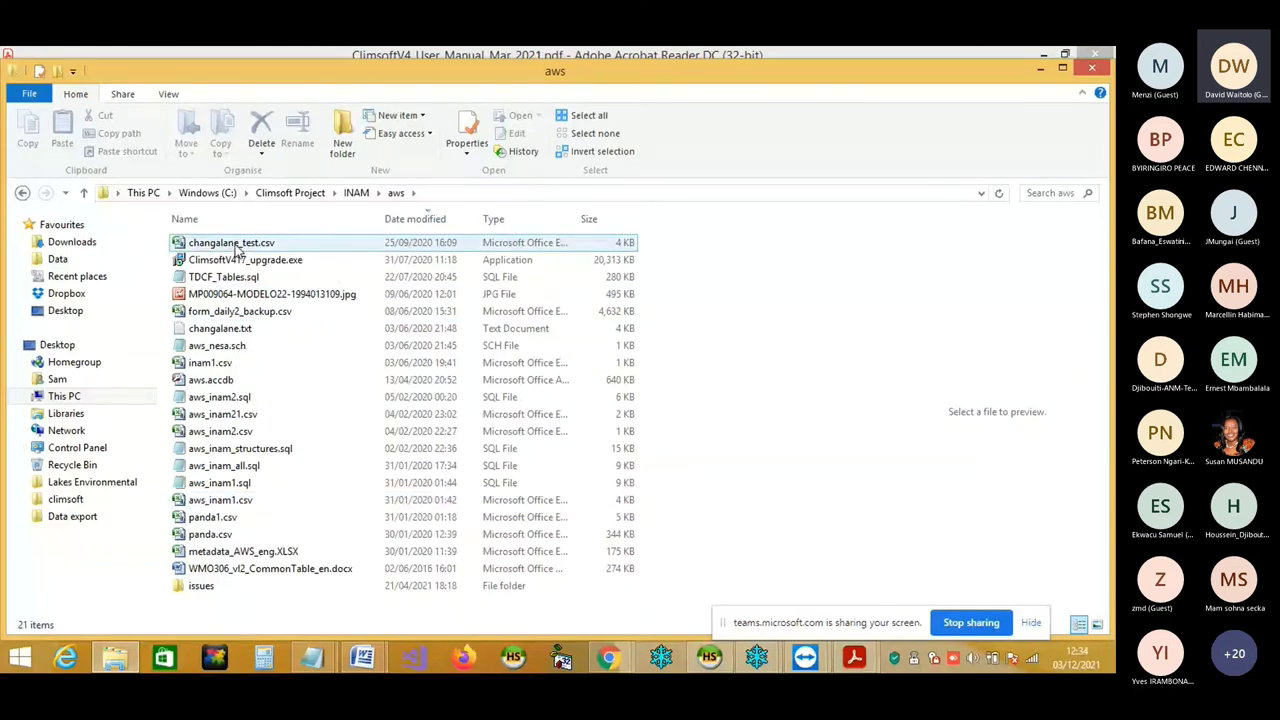
left_click(238, 247)
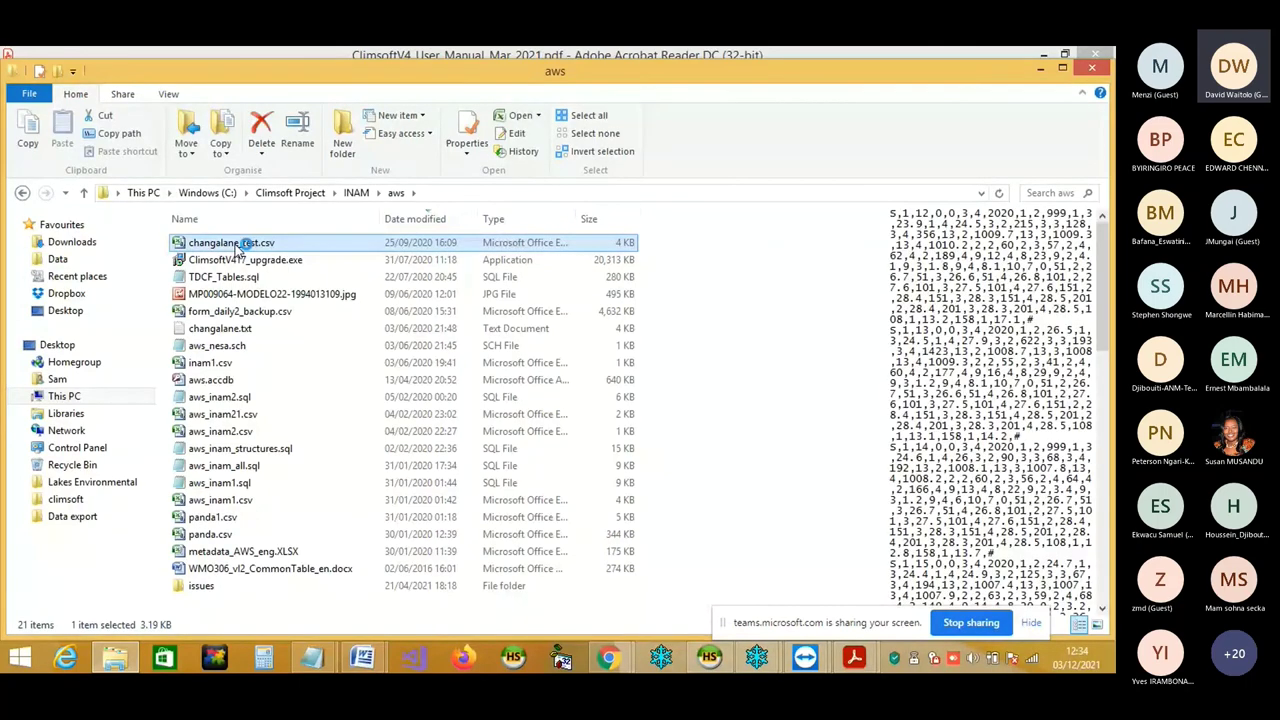
double_click(237, 245)
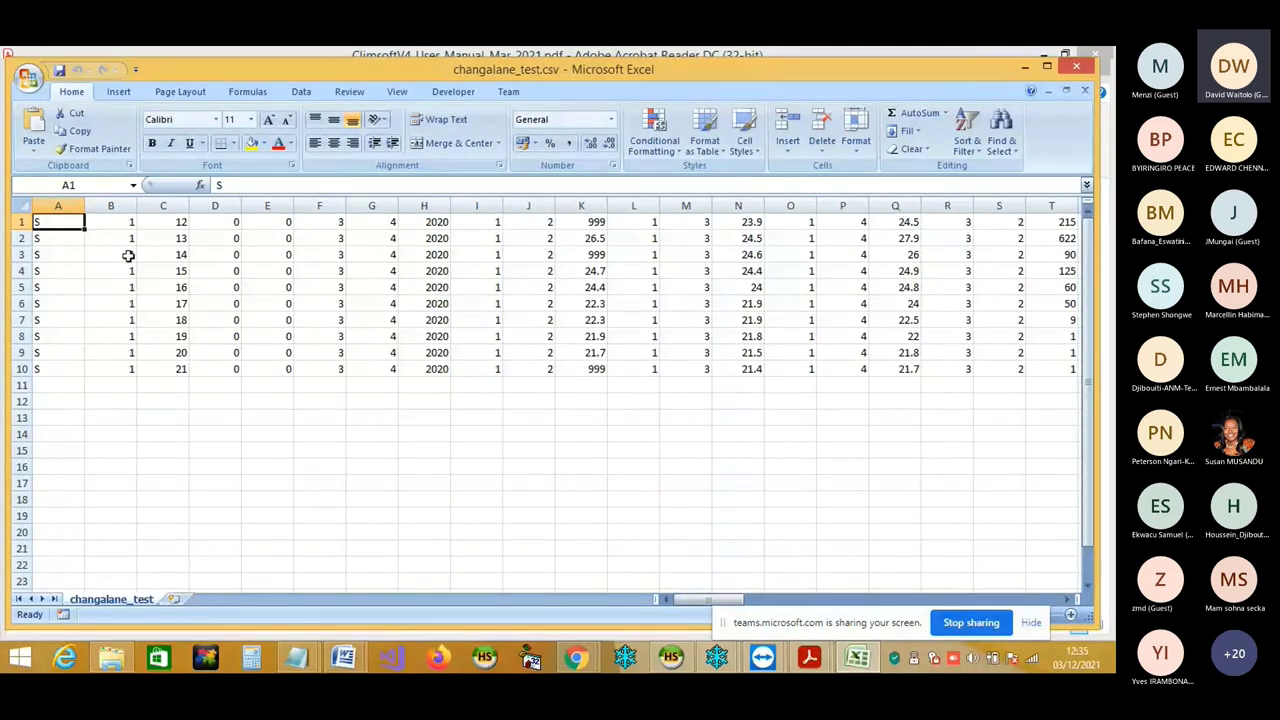
Insert a blank header row and label H1 yyyy, G1 mm and F1 dd.
key("shift+space")
left_click(786, 120)
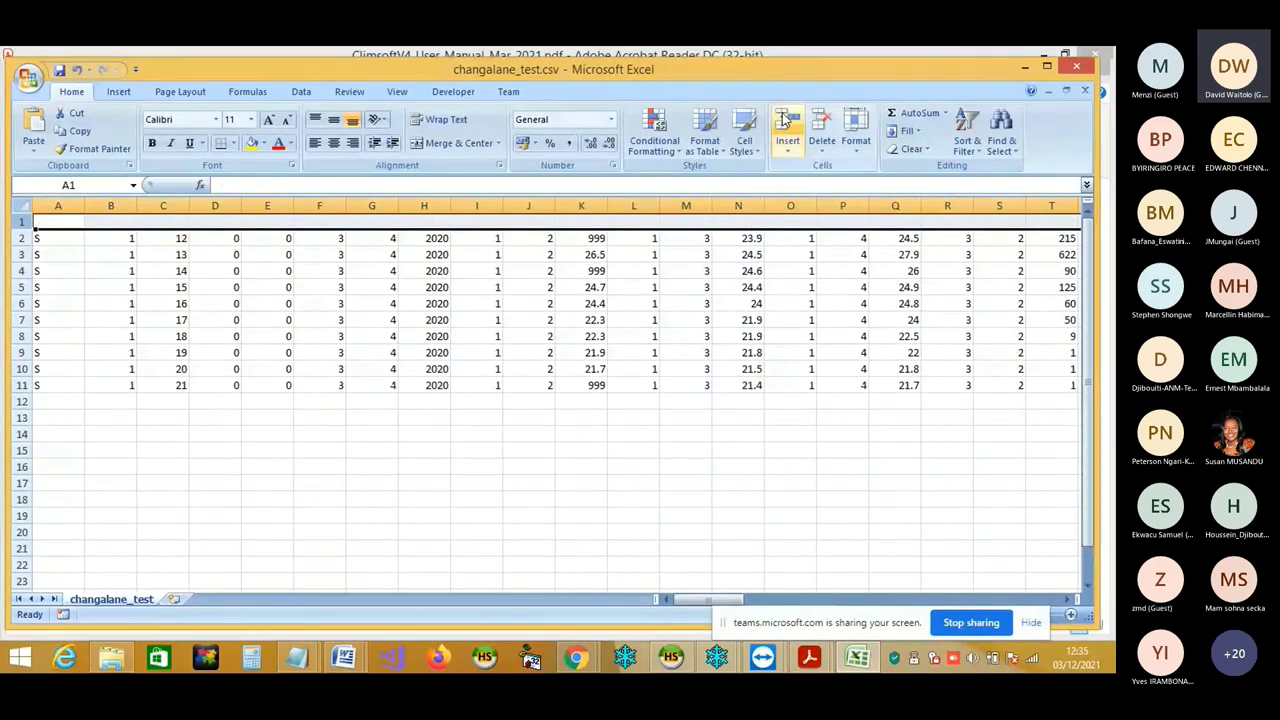
left_click(427, 222)
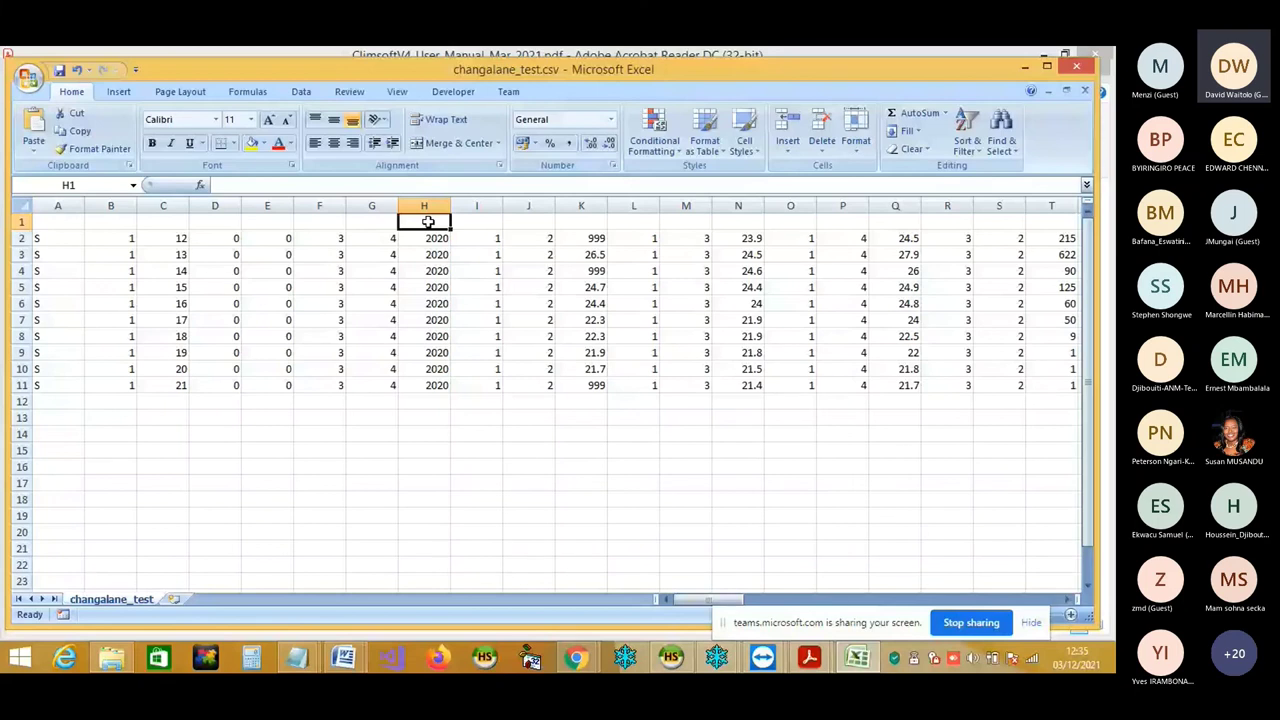
type("yyyy")
left_click(380, 222)
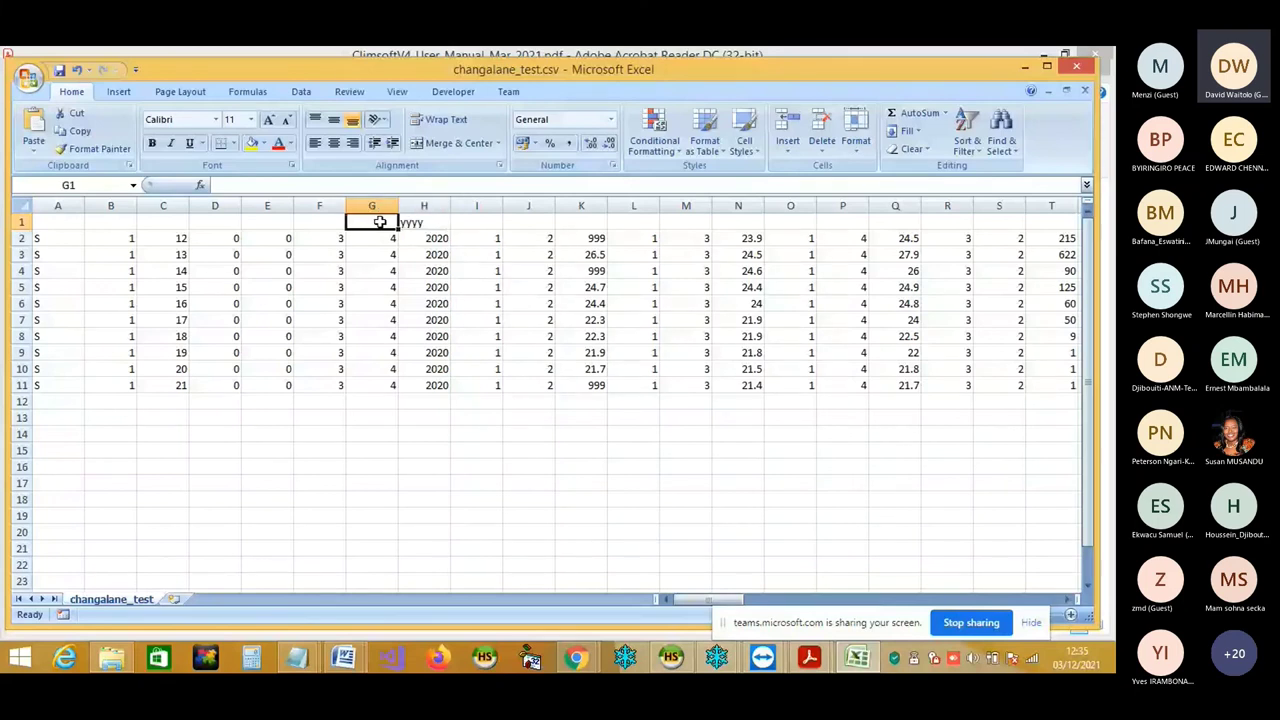
type("mm")
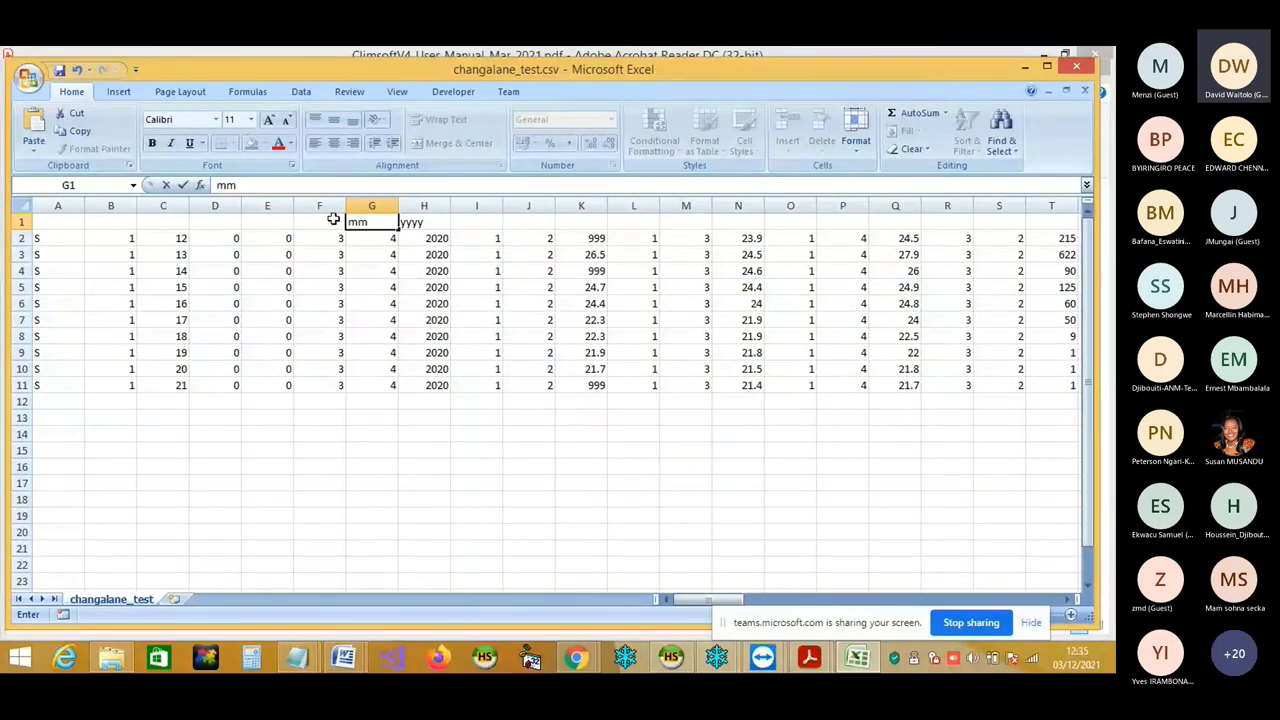
left_click(333, 218)
type("dd")
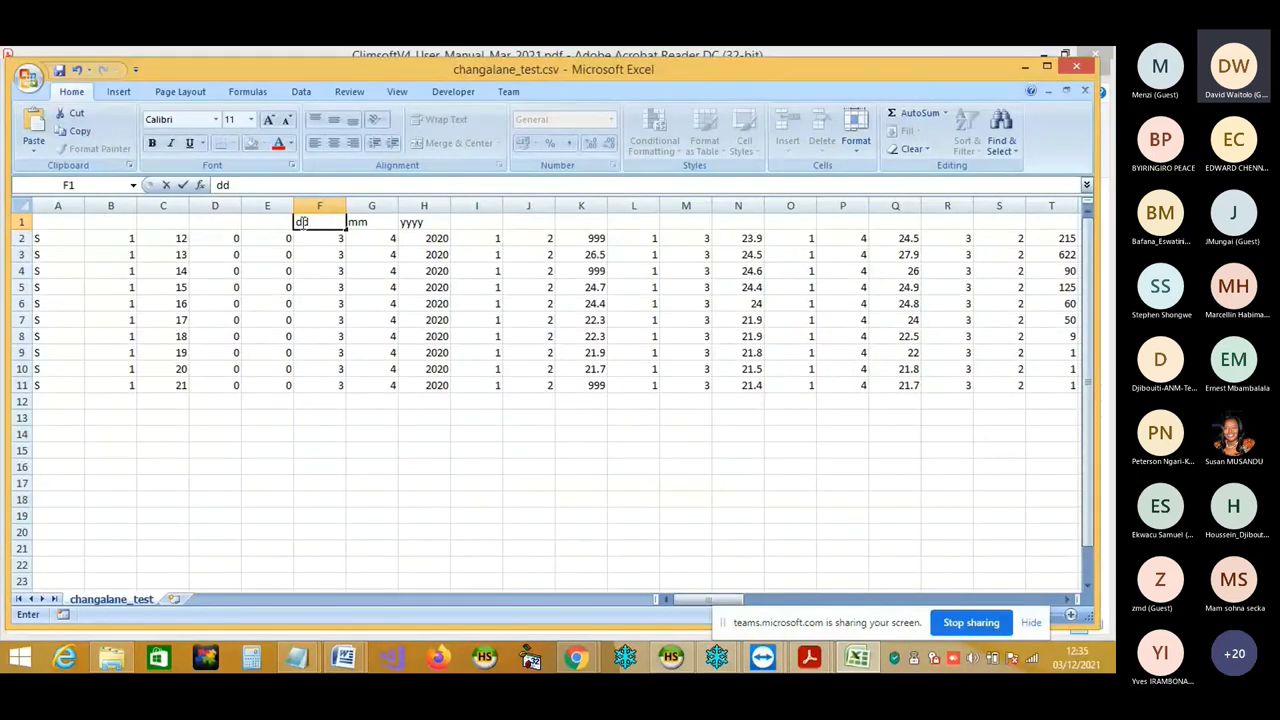
left_click(284, 224)
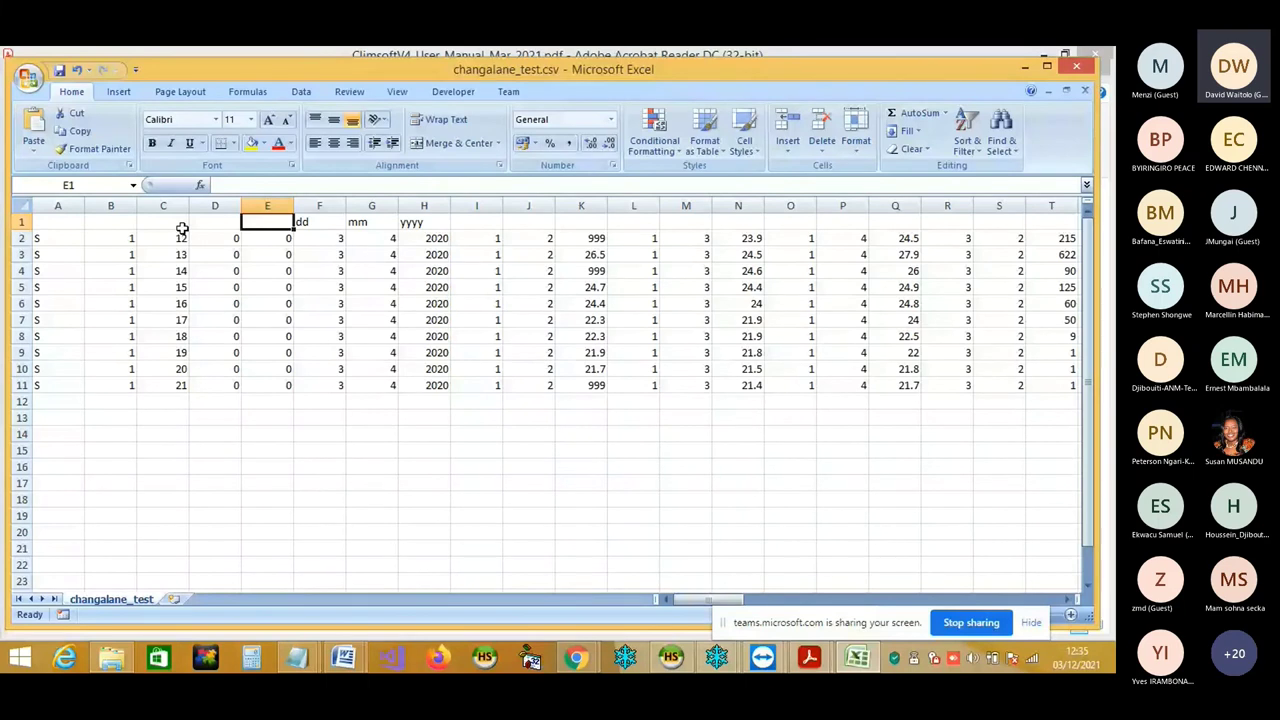
Label C1 hh, D1 nn and E1 ss, then return to the Climsoft manual.
left_click(182, 228)
type("hh")
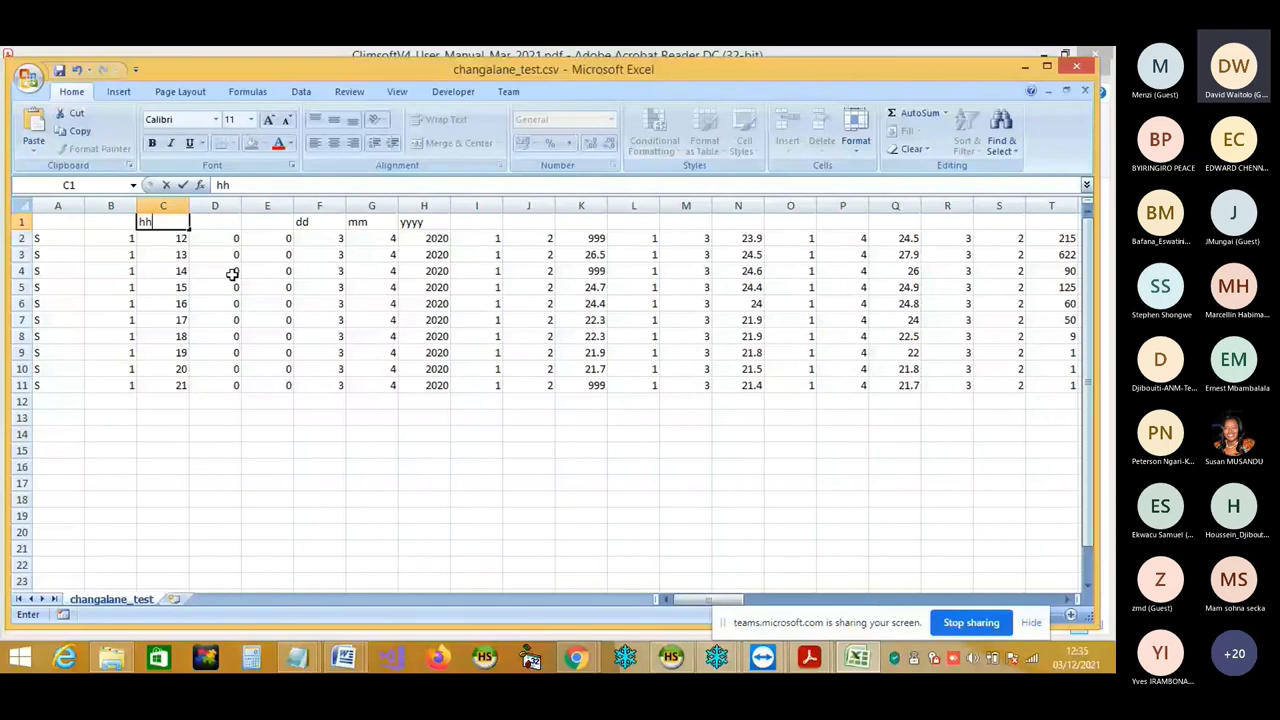
left_click(255, 272)
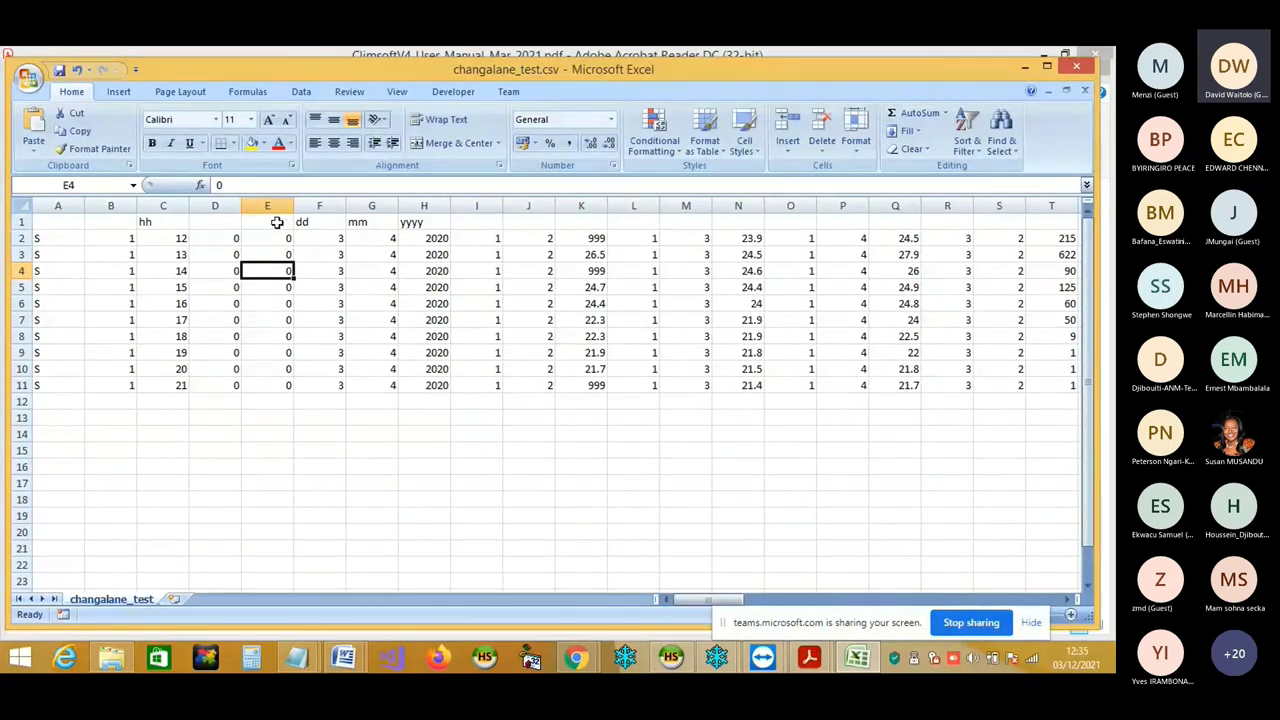
left_click(222, 224)
type("mm")
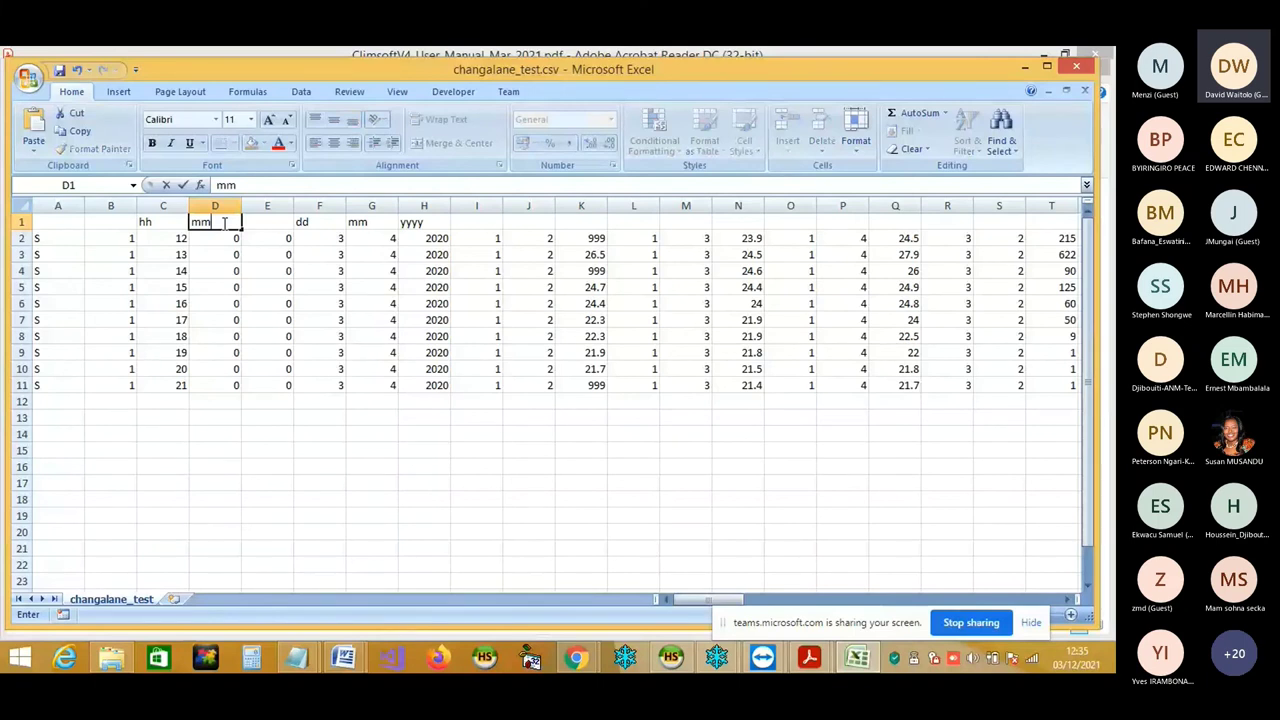
left_click(207, 222)
type("nn")
left_click(267, 222)
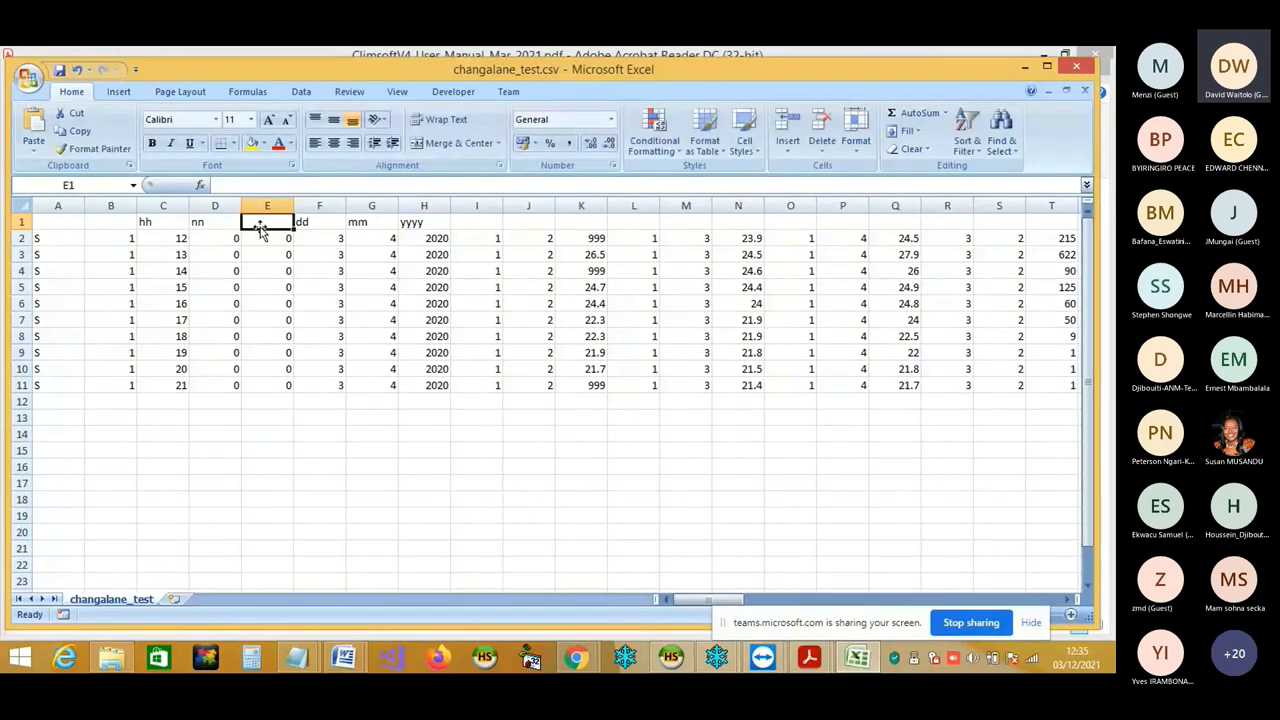
type("ss")
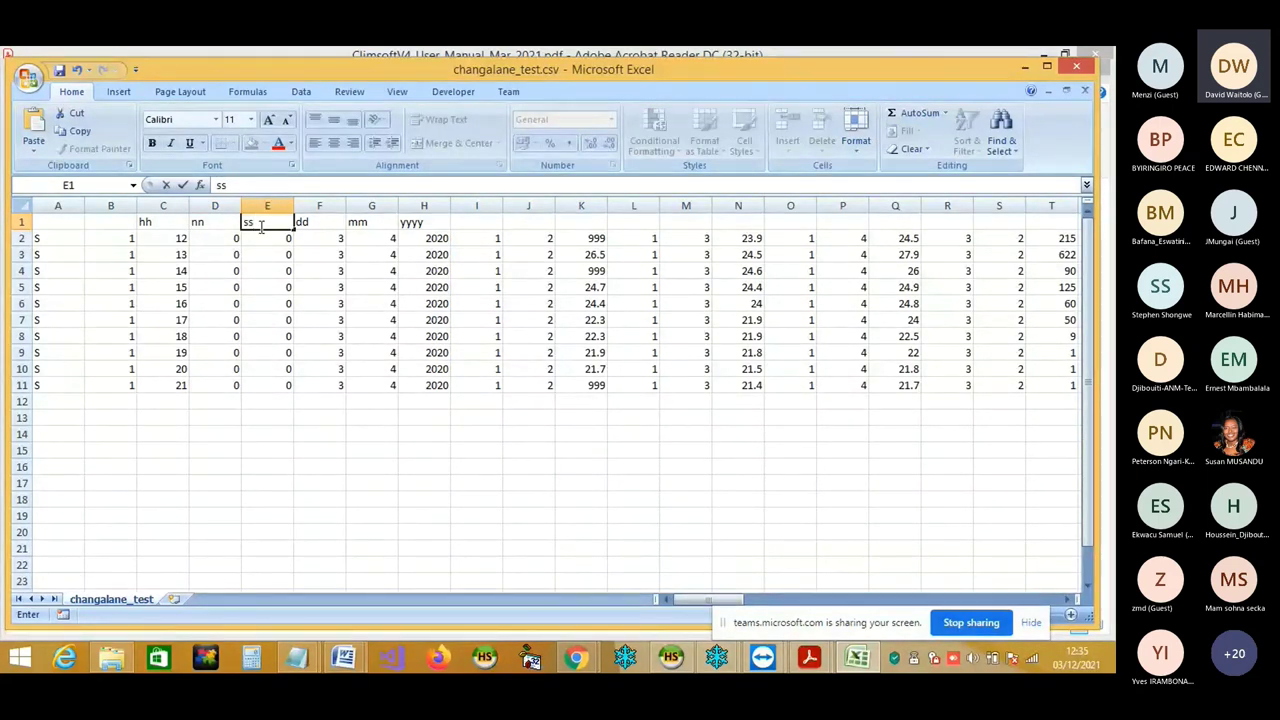
left_click(316, 383)
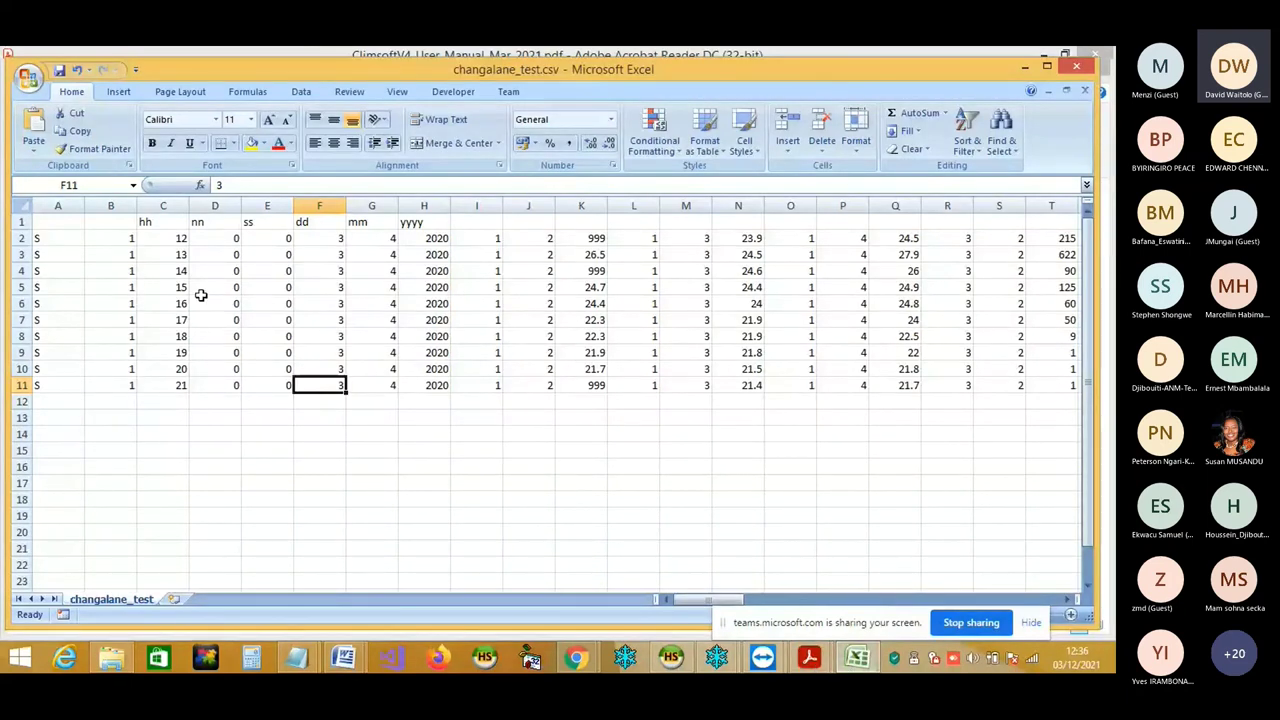
mouse_move(810, 665)
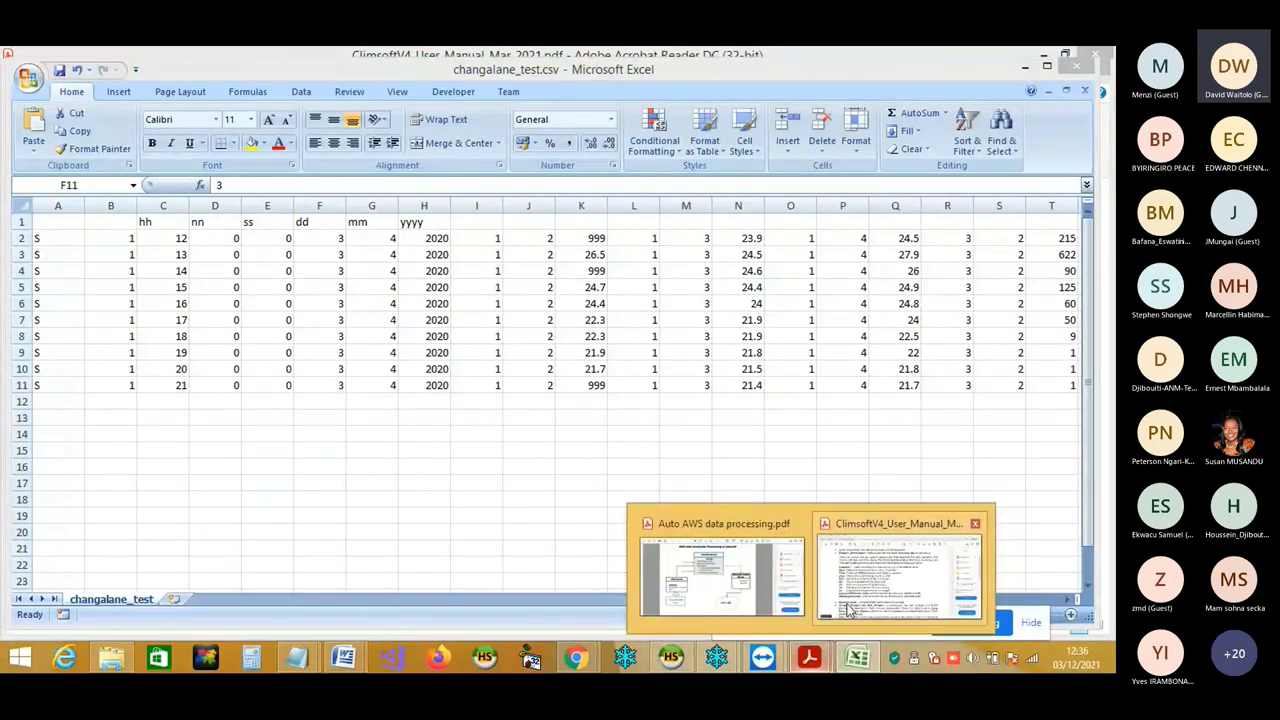
left_click(848, 610)
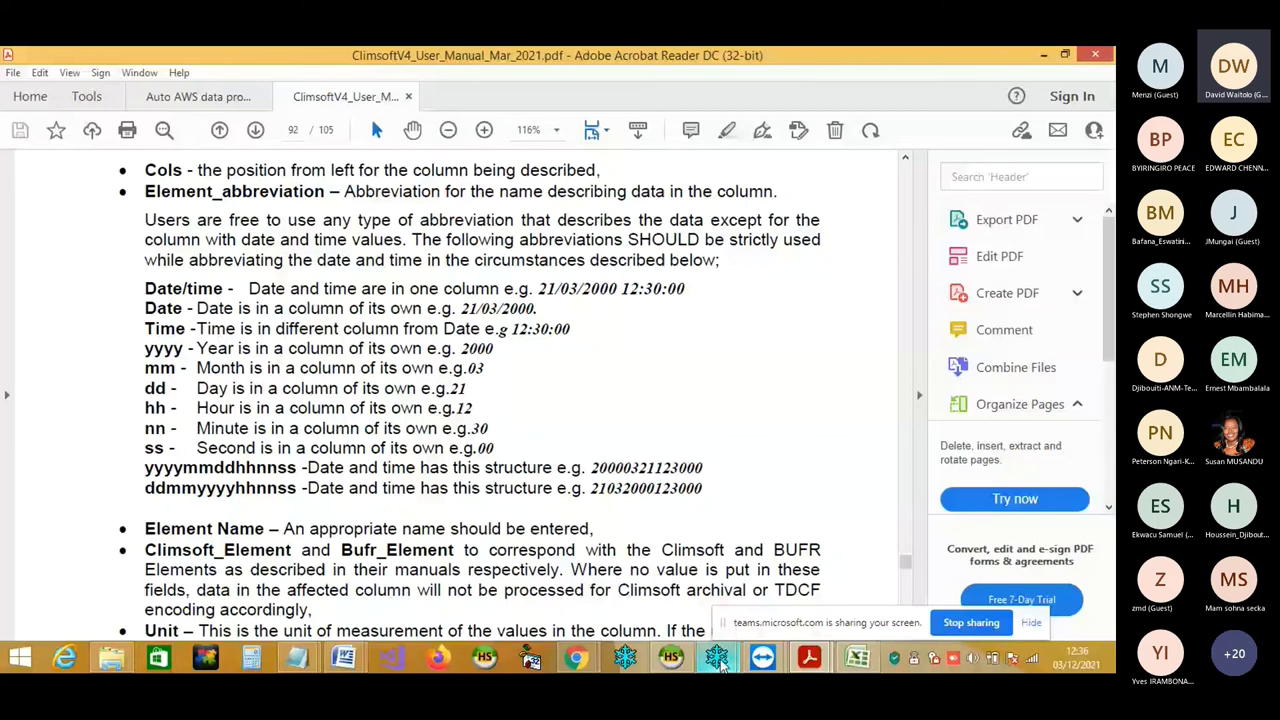
Scroll manual pages 90–92 to the Element Name, Unit, Lower_Limit and Upper_Limit field descriptions.
scroll(471, 507, "up", 5)
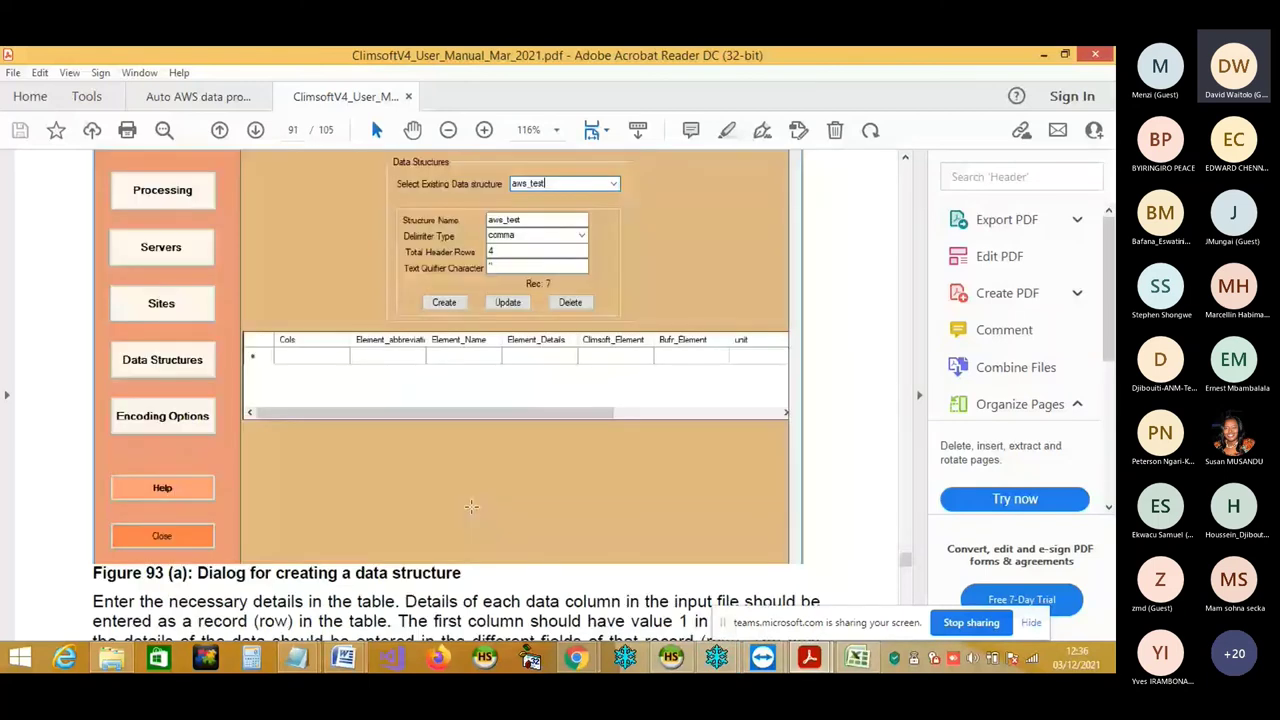
scroll(471, 507, "up", 5)
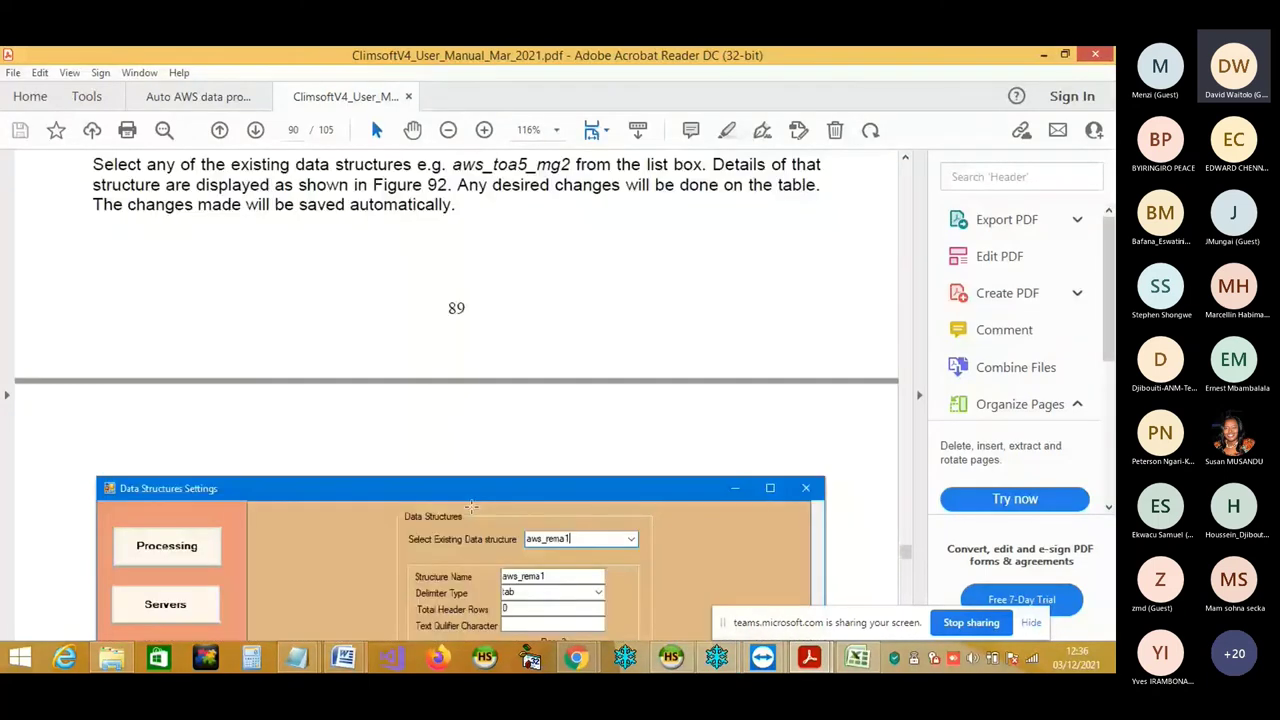
scroll(471, 505, "down", 2)
scroll(471, 505, "down", 3)
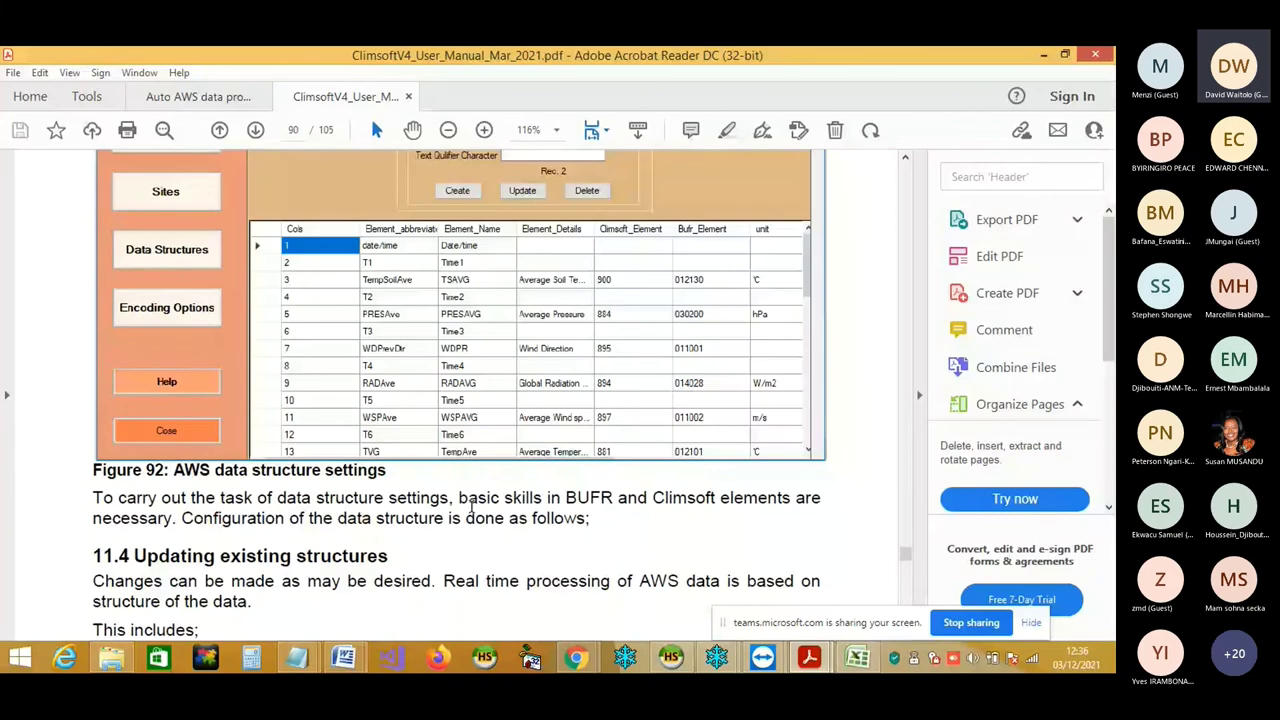
scroll(471, 507, "down", 8)
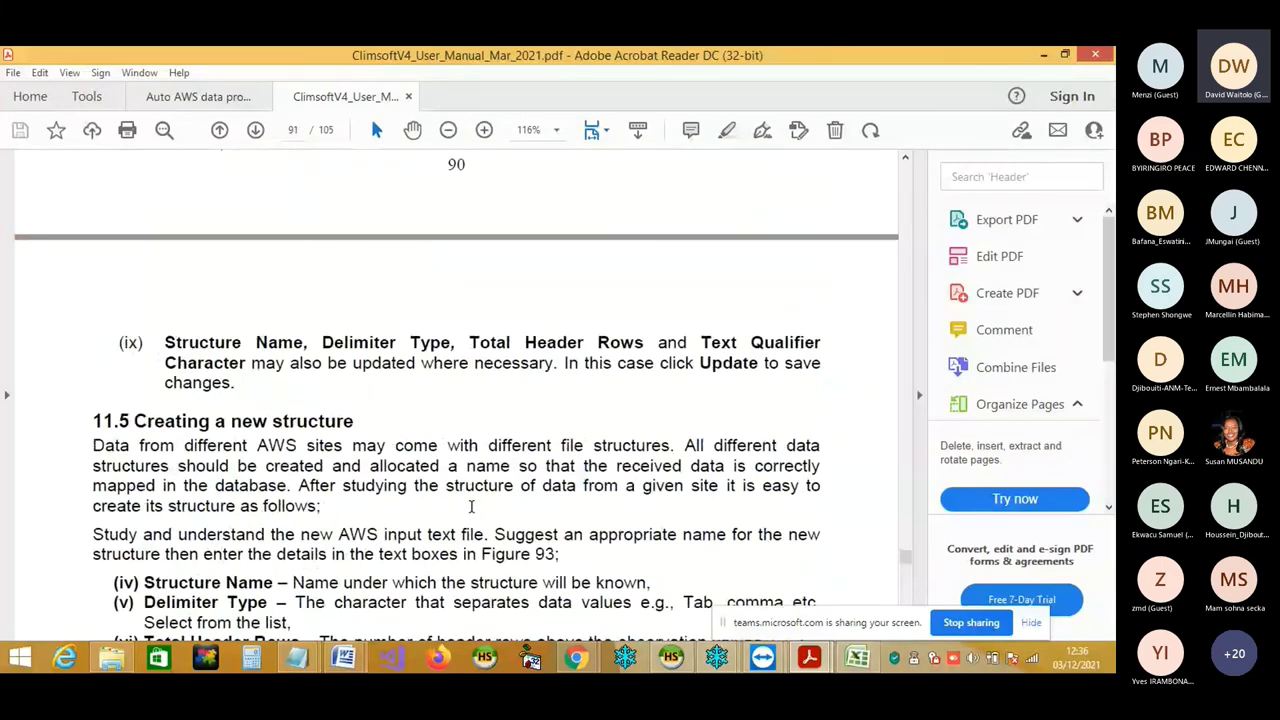
scroll(471, 507, "down", 10)
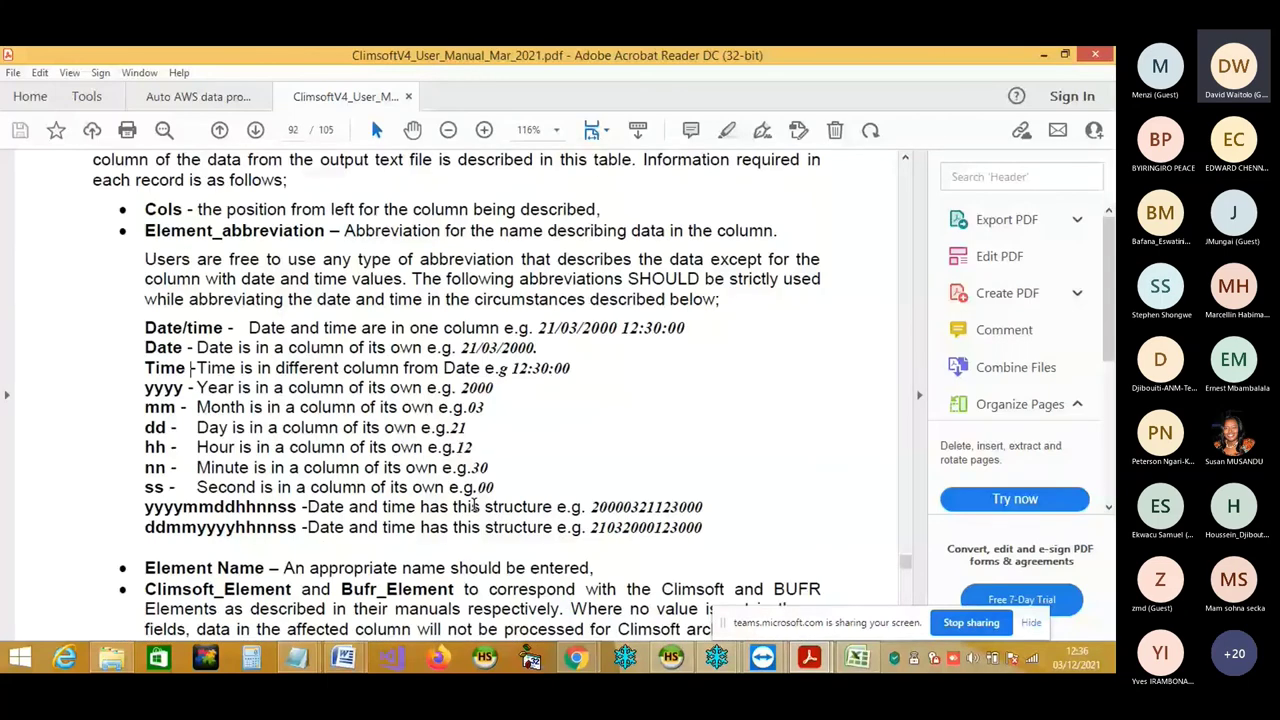
scroll(475, 507, "down", 3)
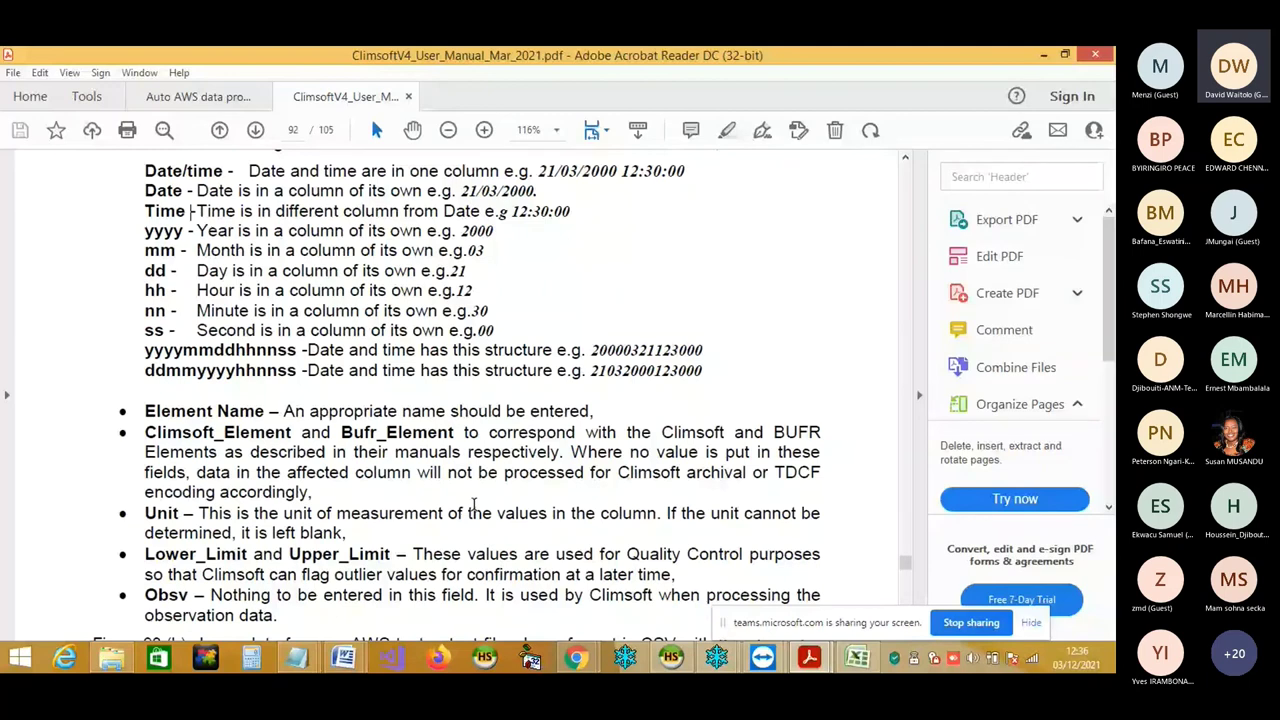
key("alt+Tab")
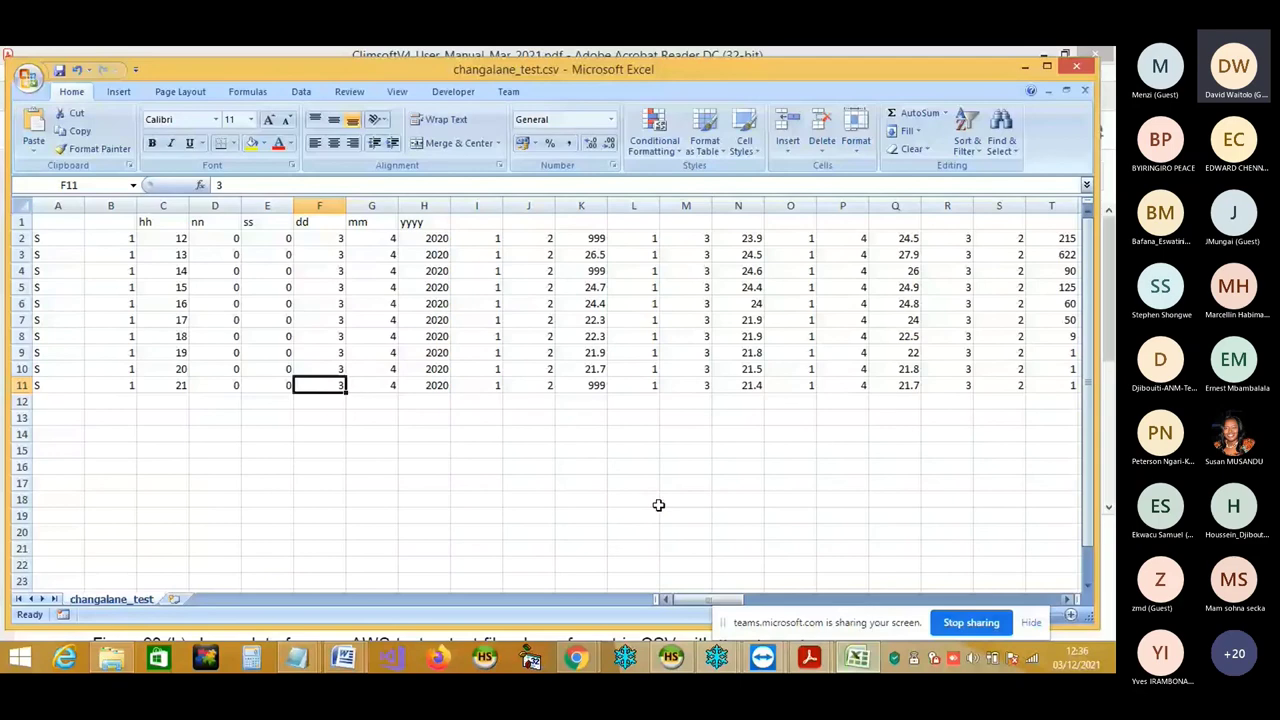
key("alt+Tab")
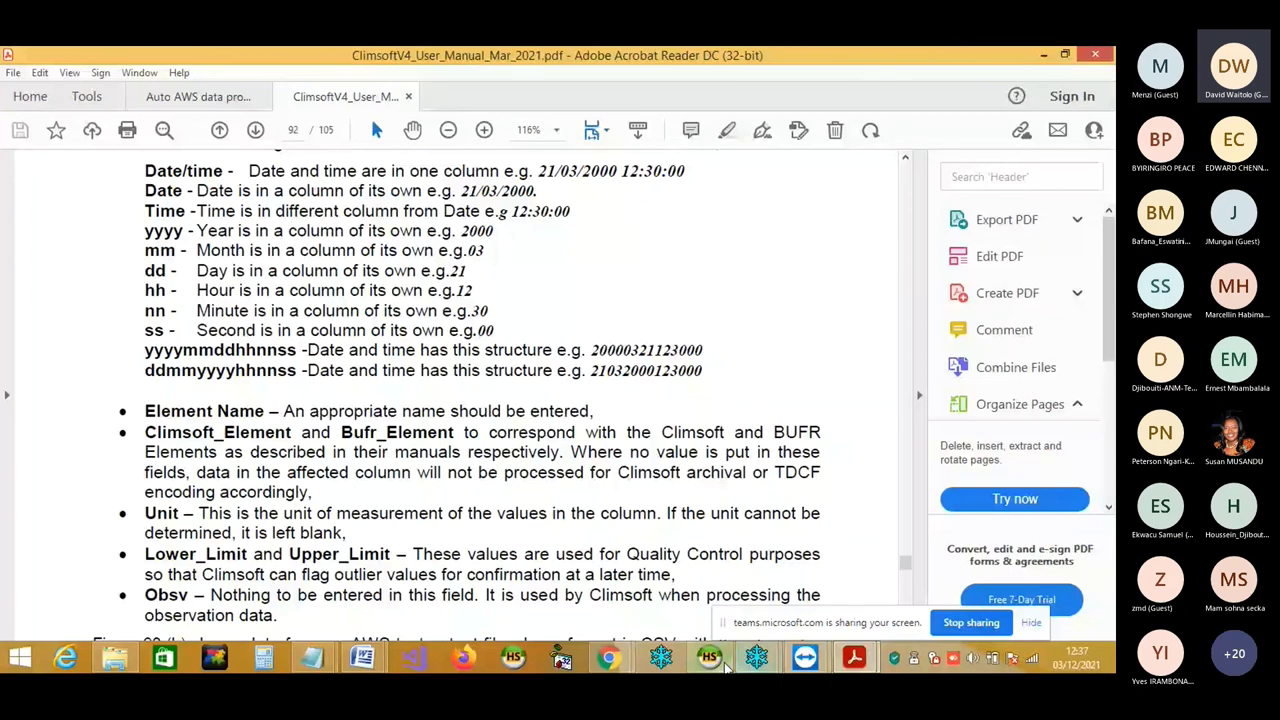
Show Climsoft's AWS Process Settings: processing Stopped, 60-minute retrieval interval, 10-minute hour offset.
left_click(757, 657)
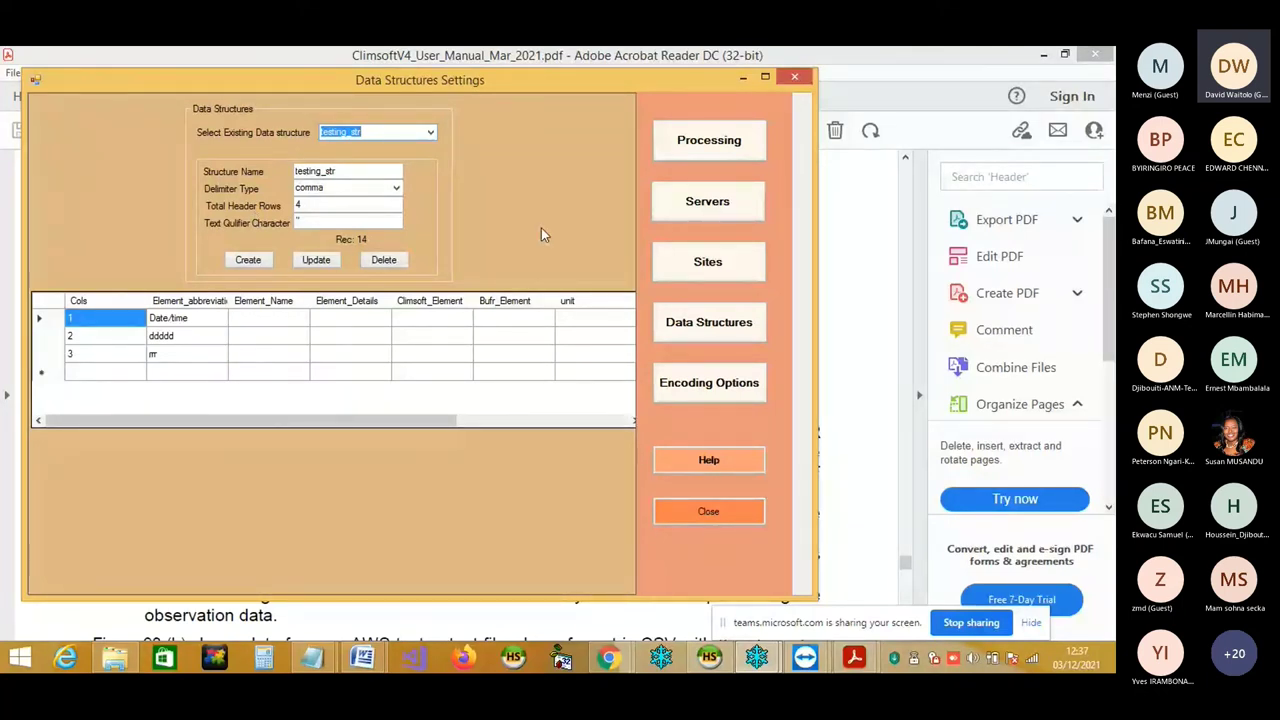
key("Escape")
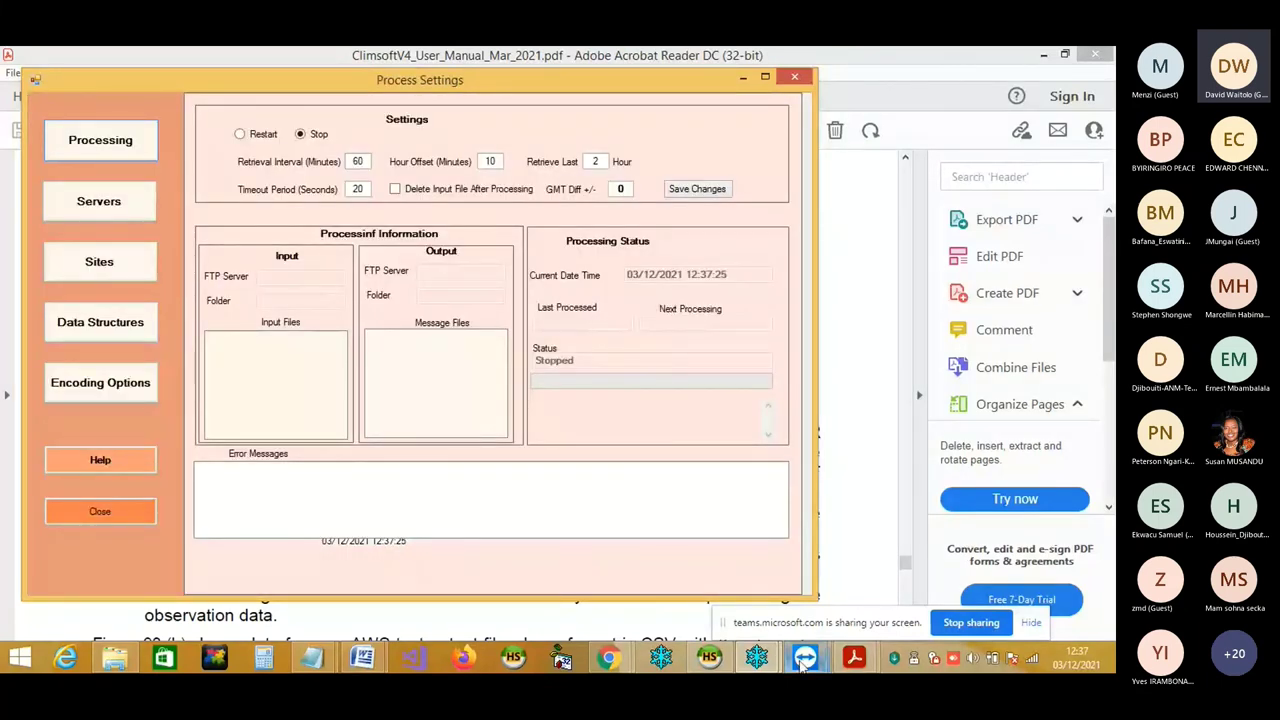
mouse_move(804, 660)
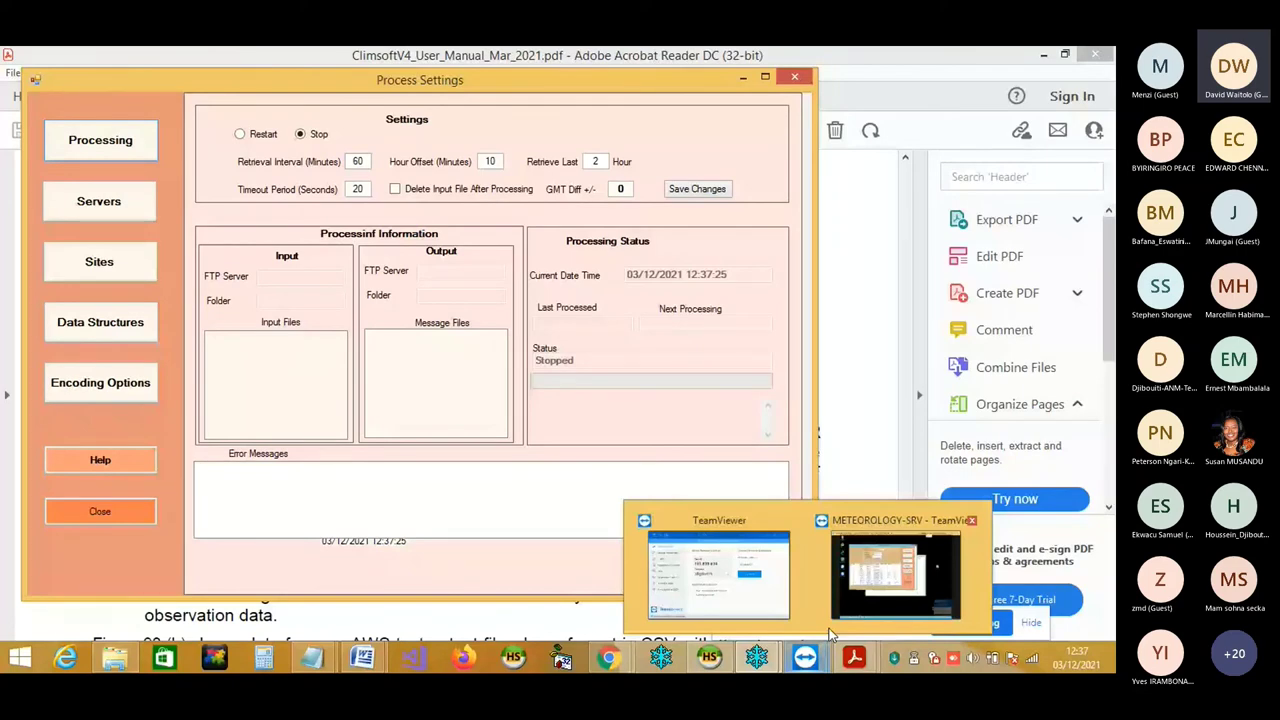
On the remote server, open AWS Real Time Processing, review Sites, then return to Processing settings.
left_click(835, 610)
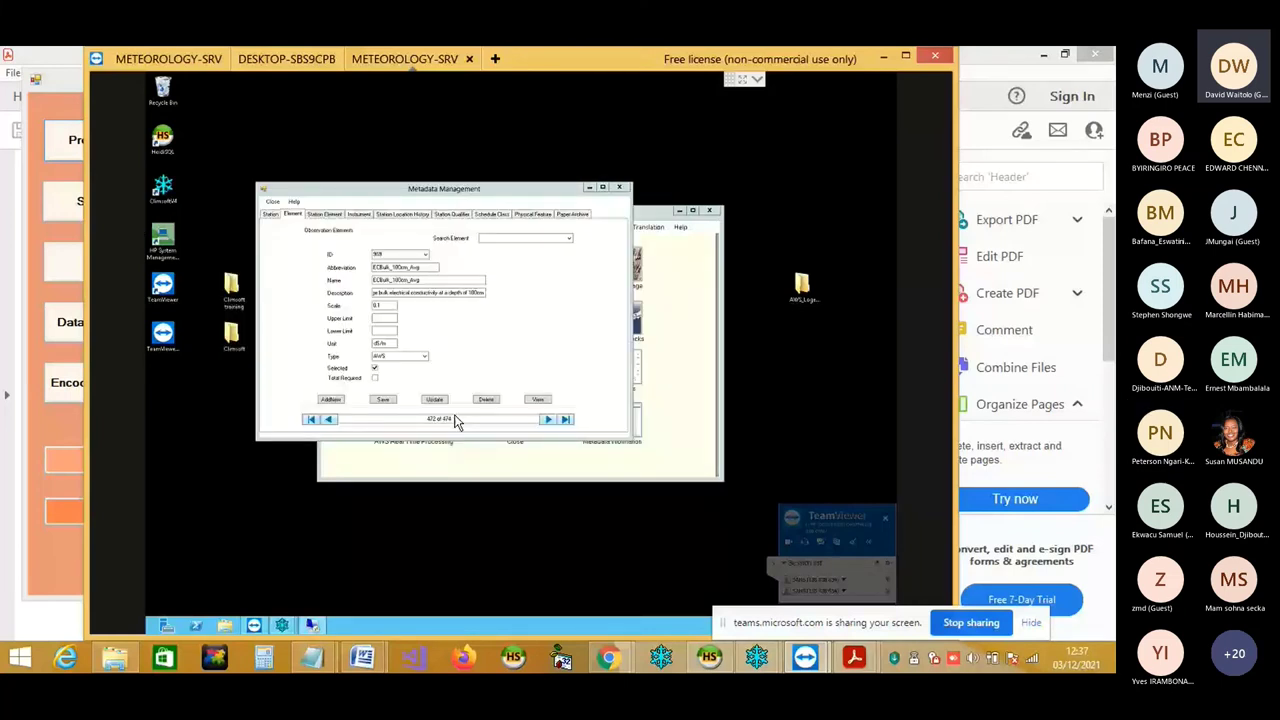
left_click(402, 444)
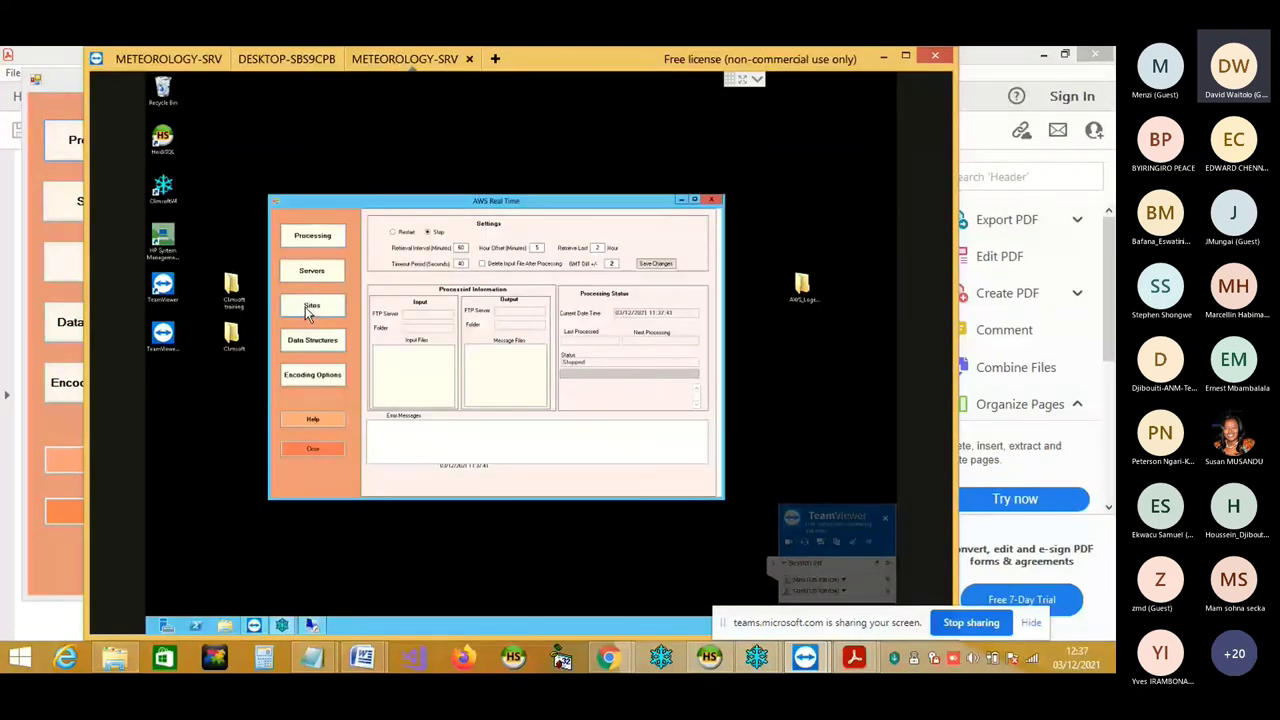
left_click(310, 306)
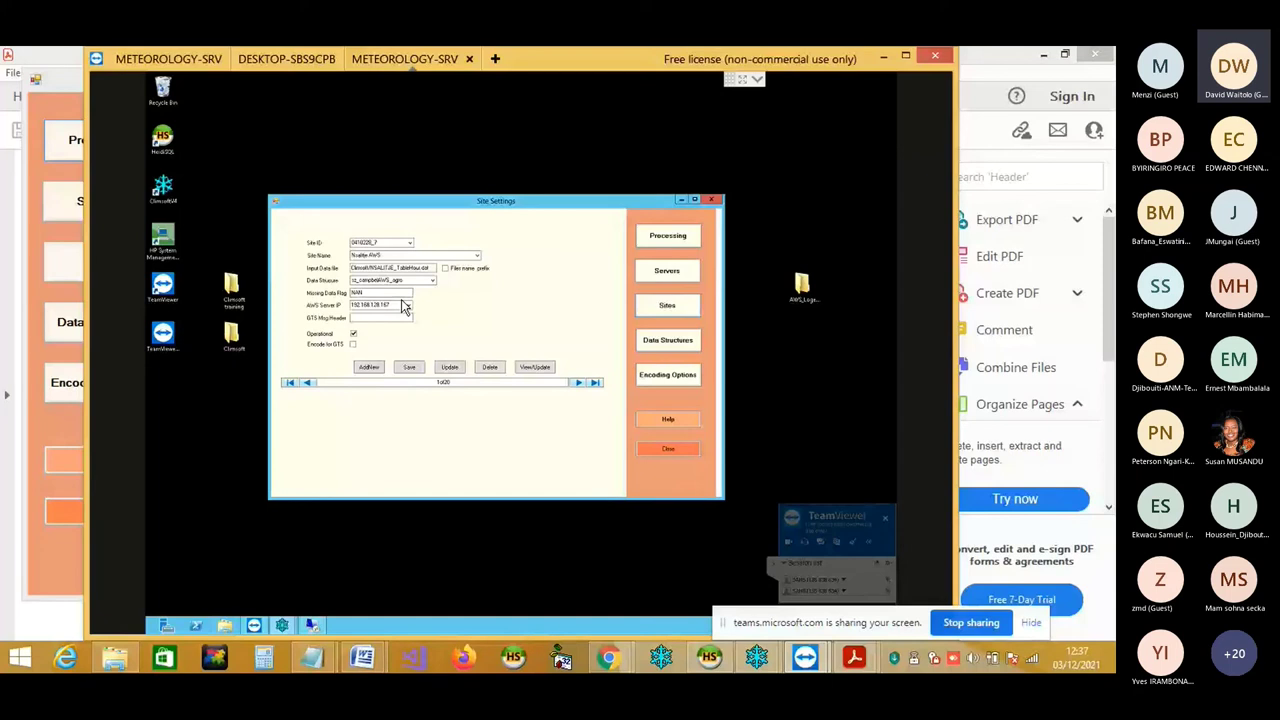
left_click(670, 238)
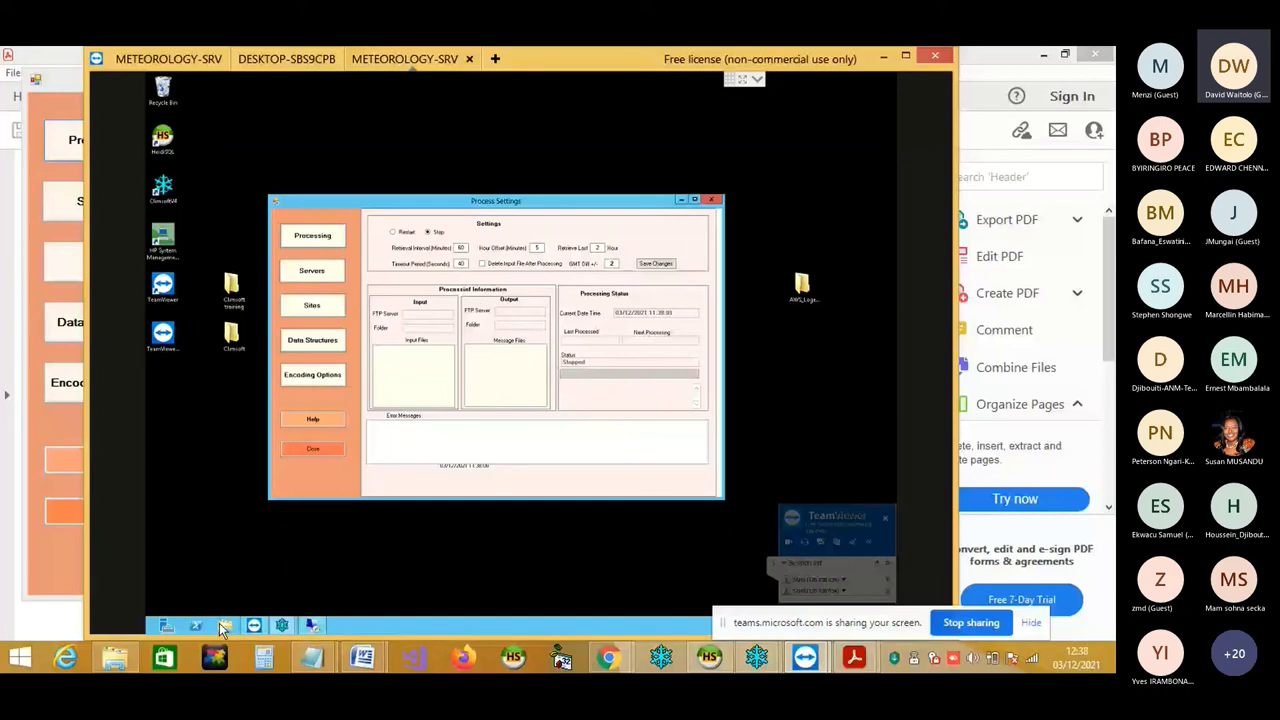
mouse_move(313, 627)
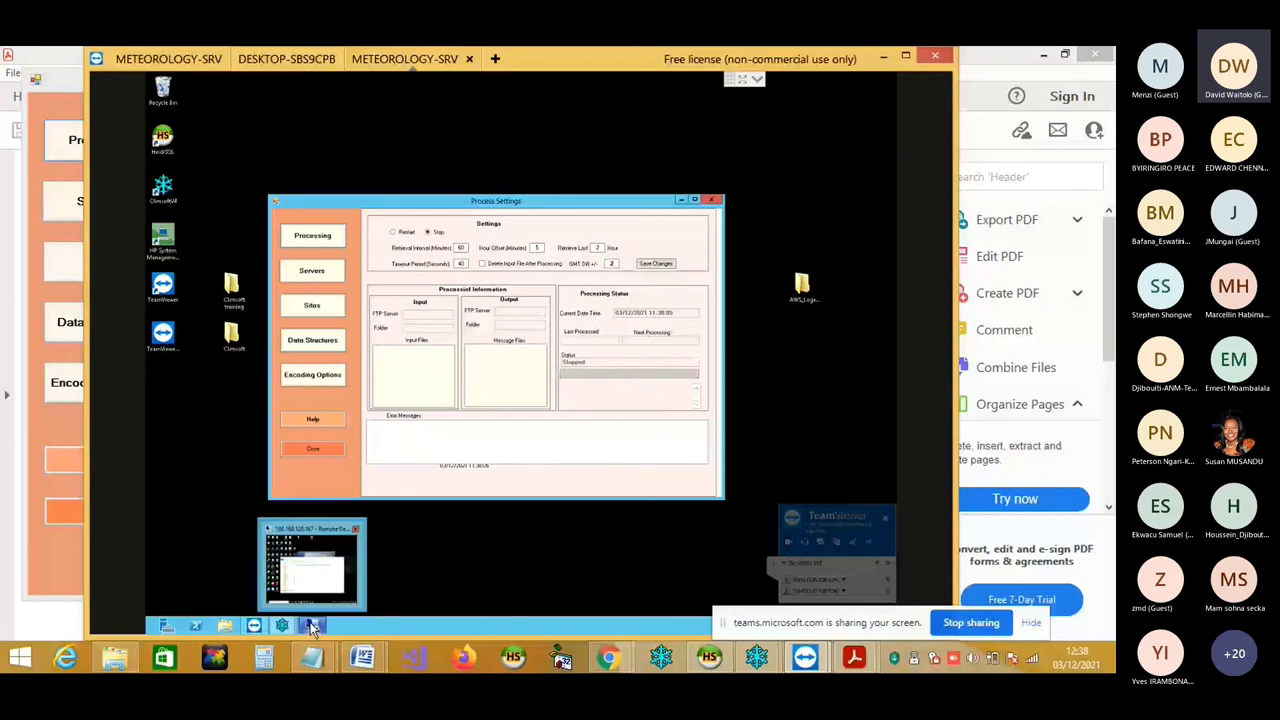
Open C:\inetpub\ftproot\Climsoft in the remote session to list the 120 station .dat files.
left_click(313, 627)
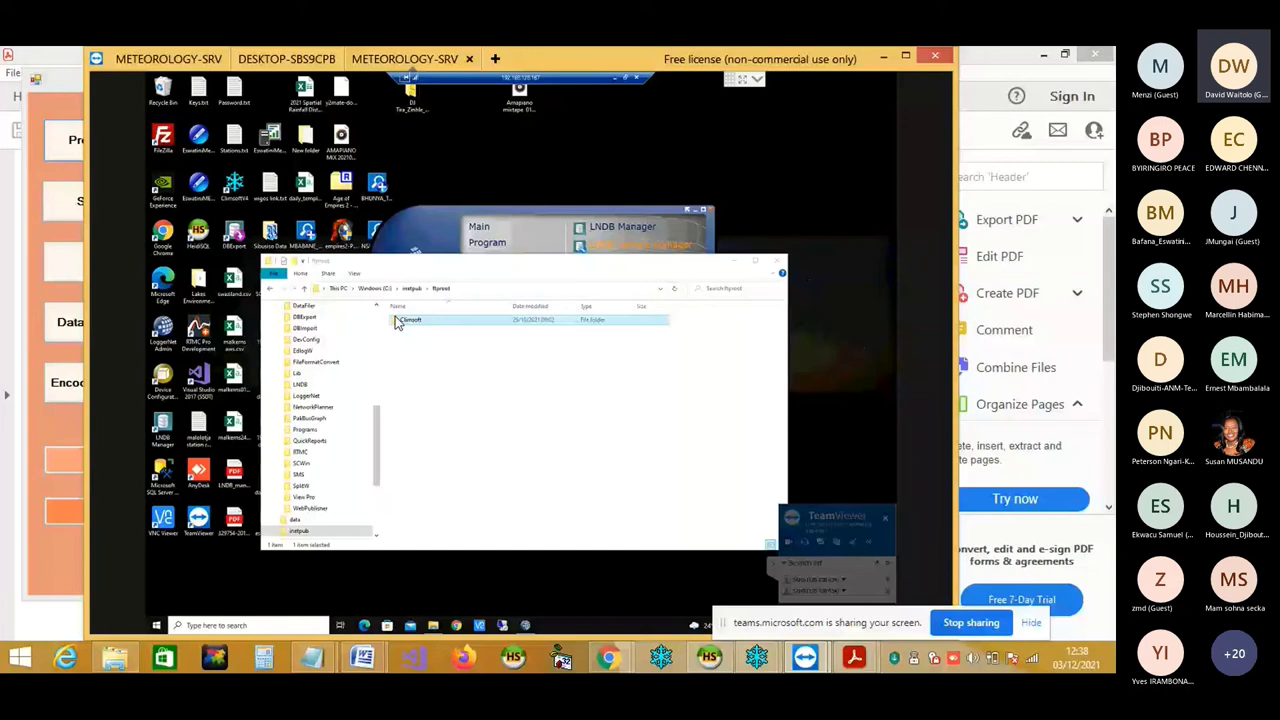
double_click(405, 320)
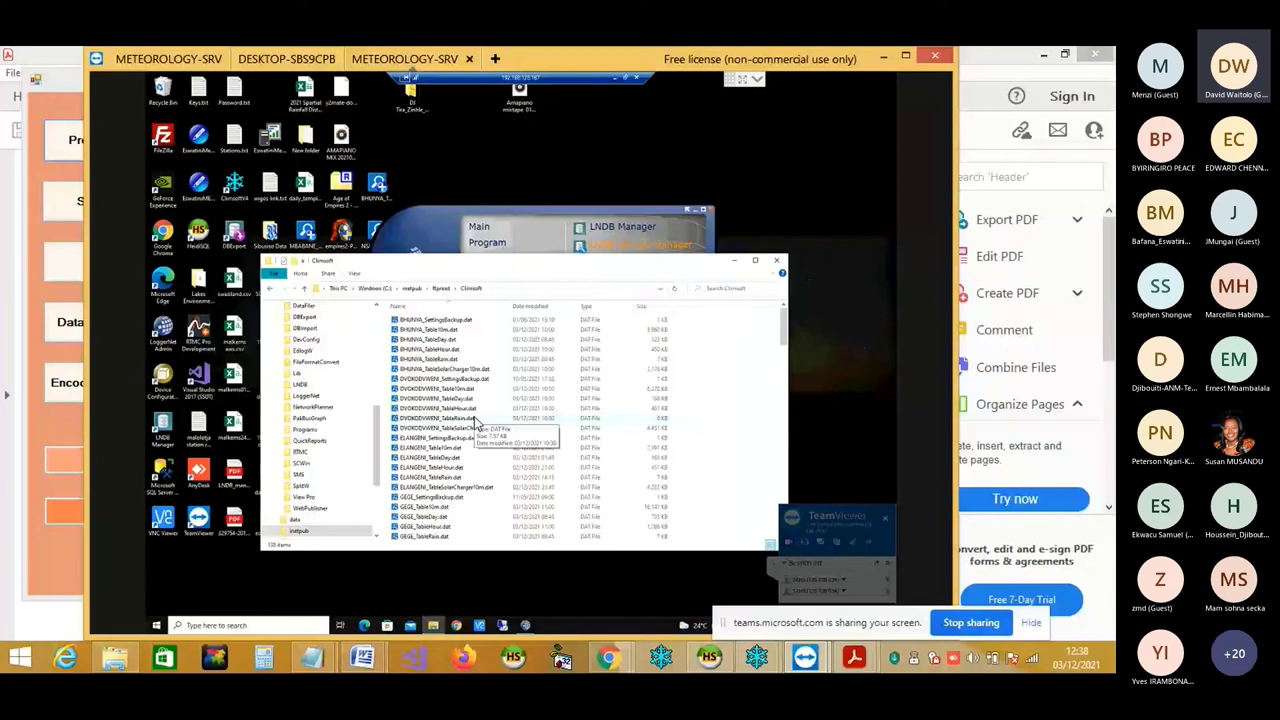
mouse_move(385, 585)
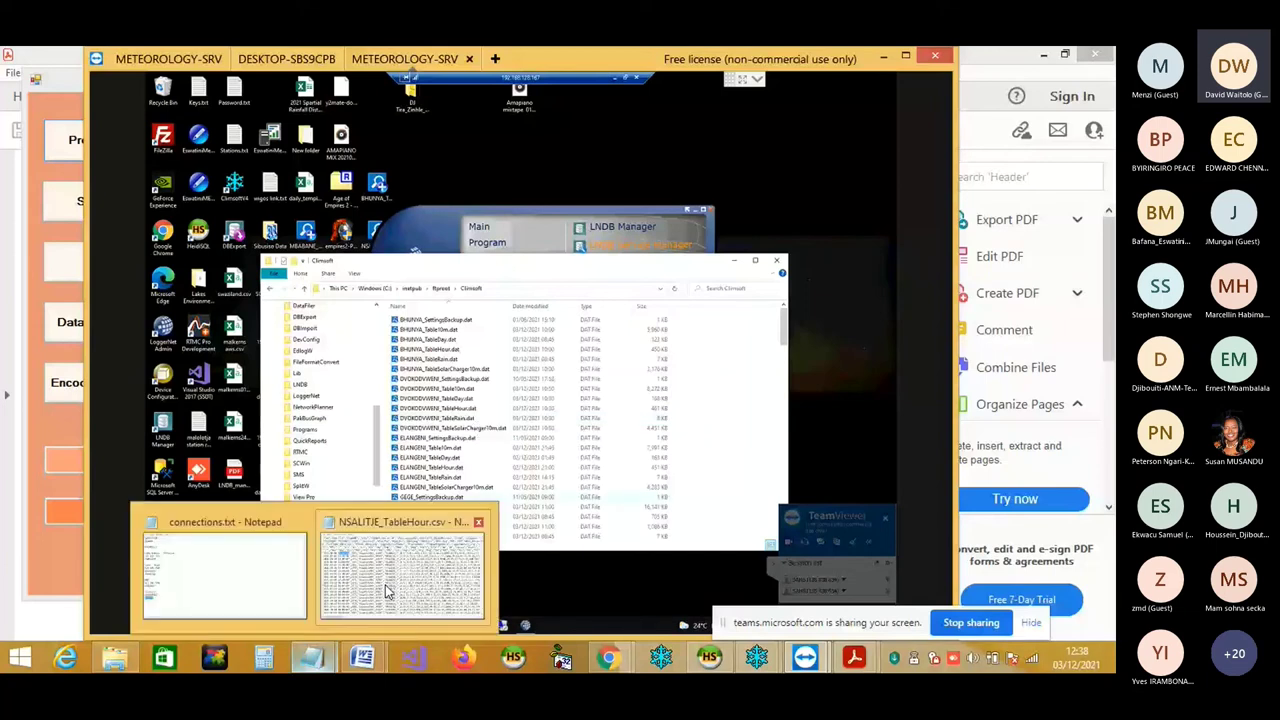
left_click(385, 585)
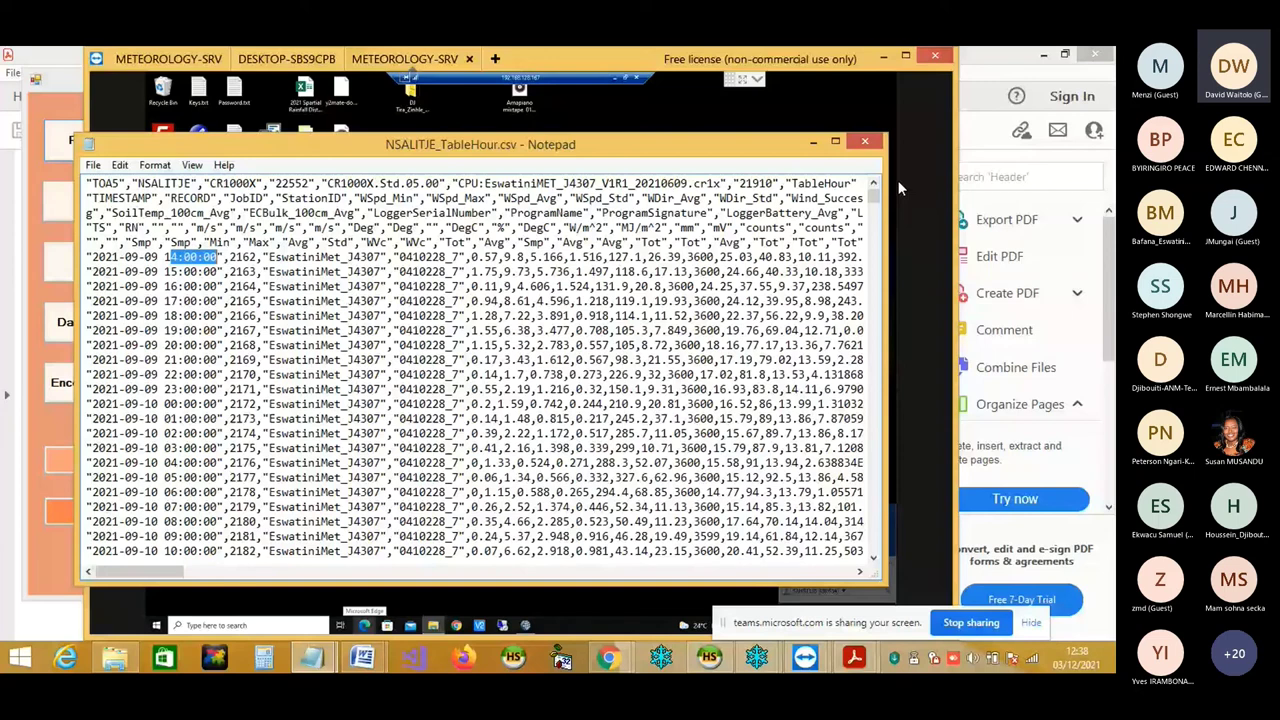
key("ctrl+End")
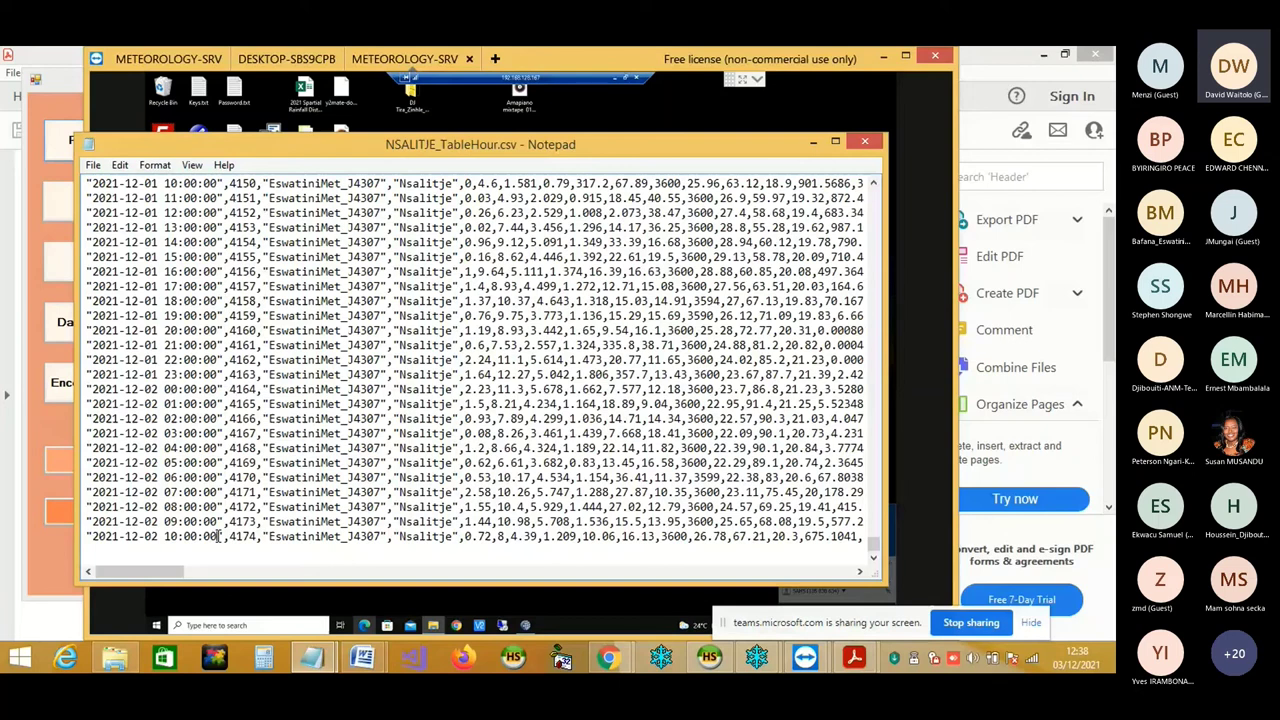
left_click_drag(218, 537, 98, 537)
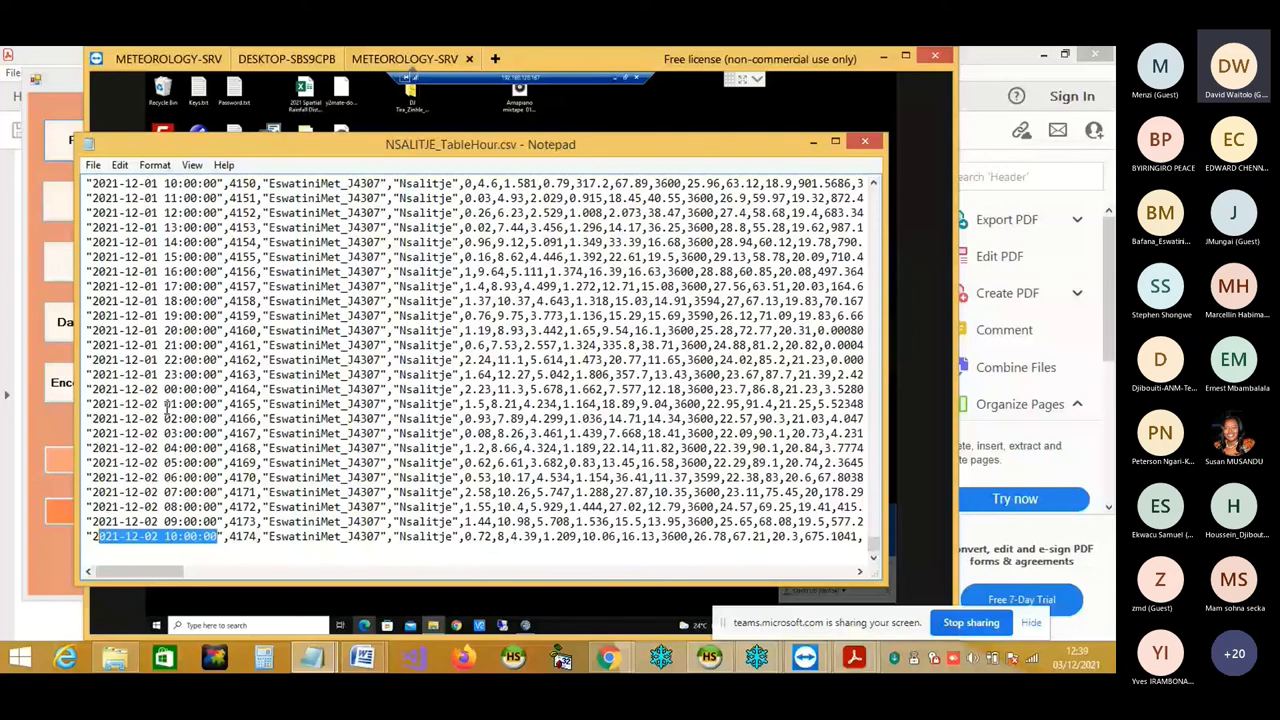
left_click(866, 144)
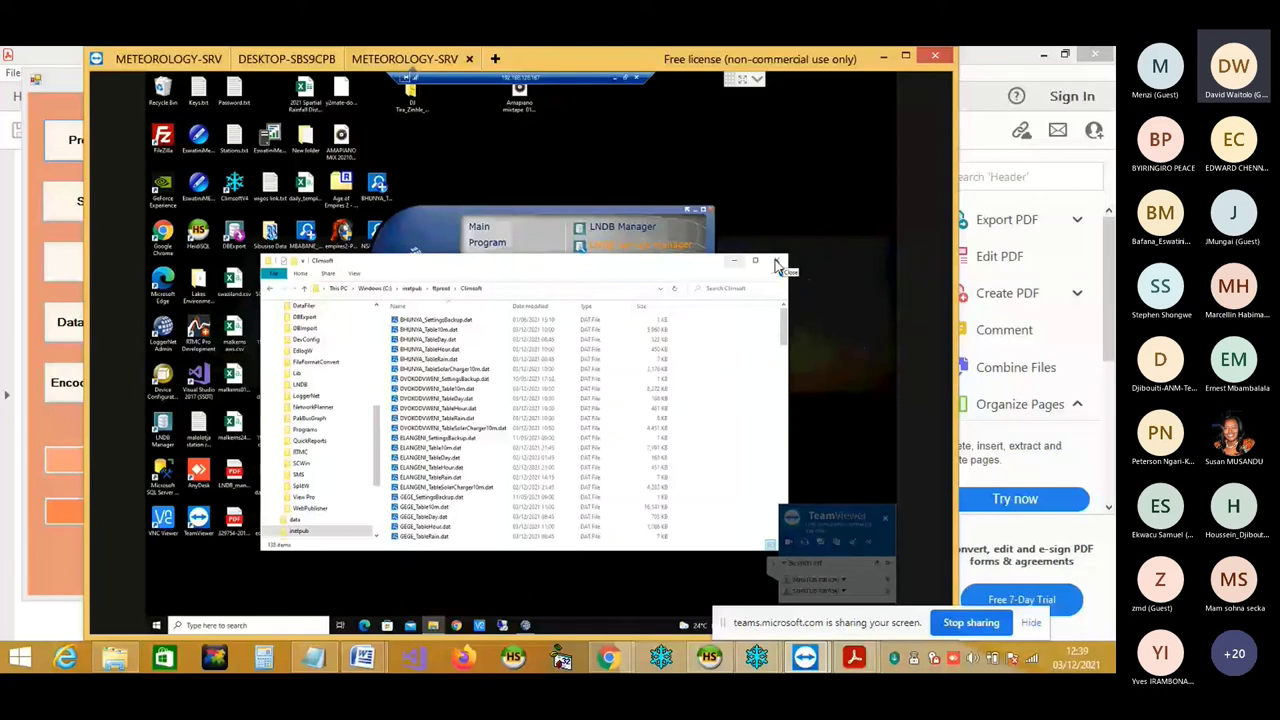
left_click(778, 265)
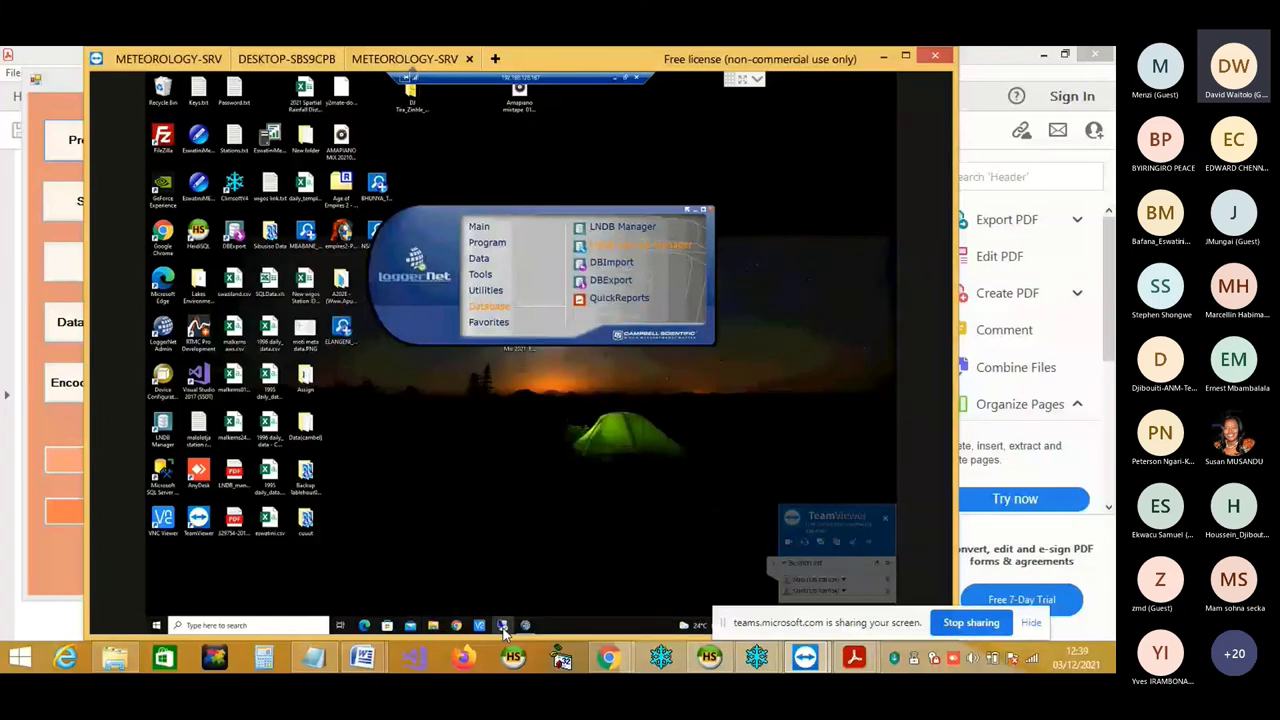
left_click(613, 82)
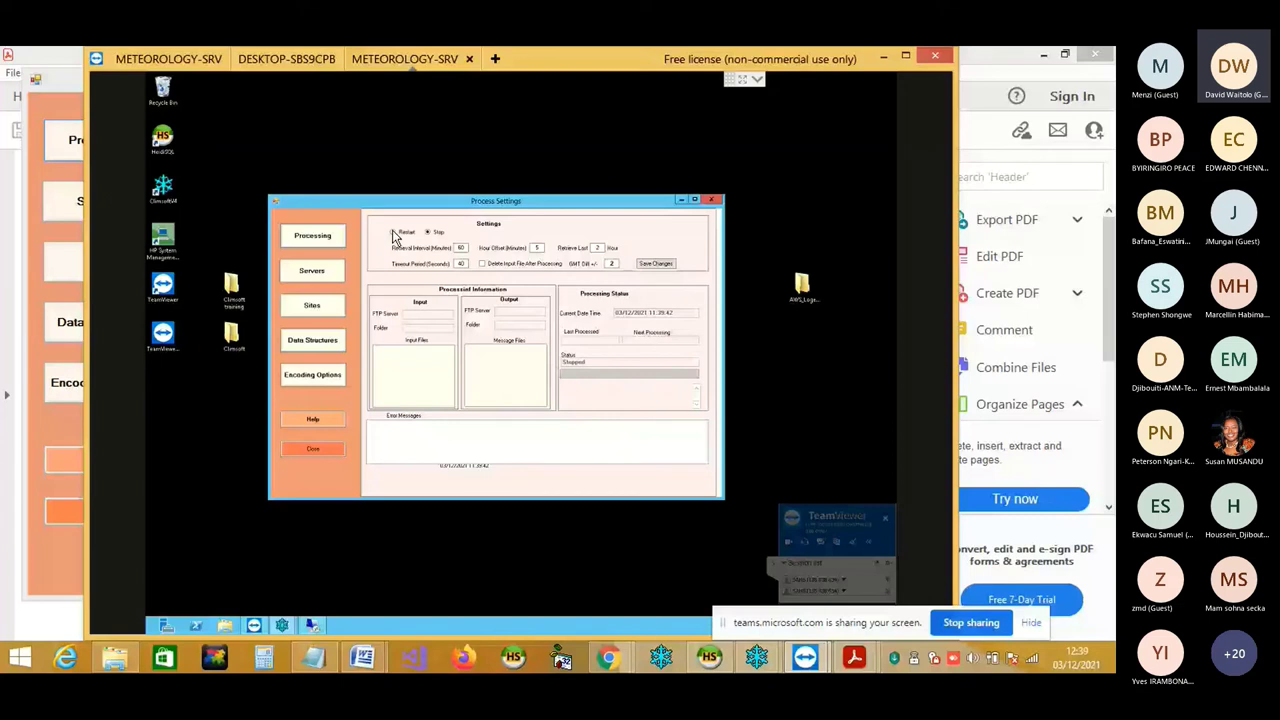
left_click(393, 232)
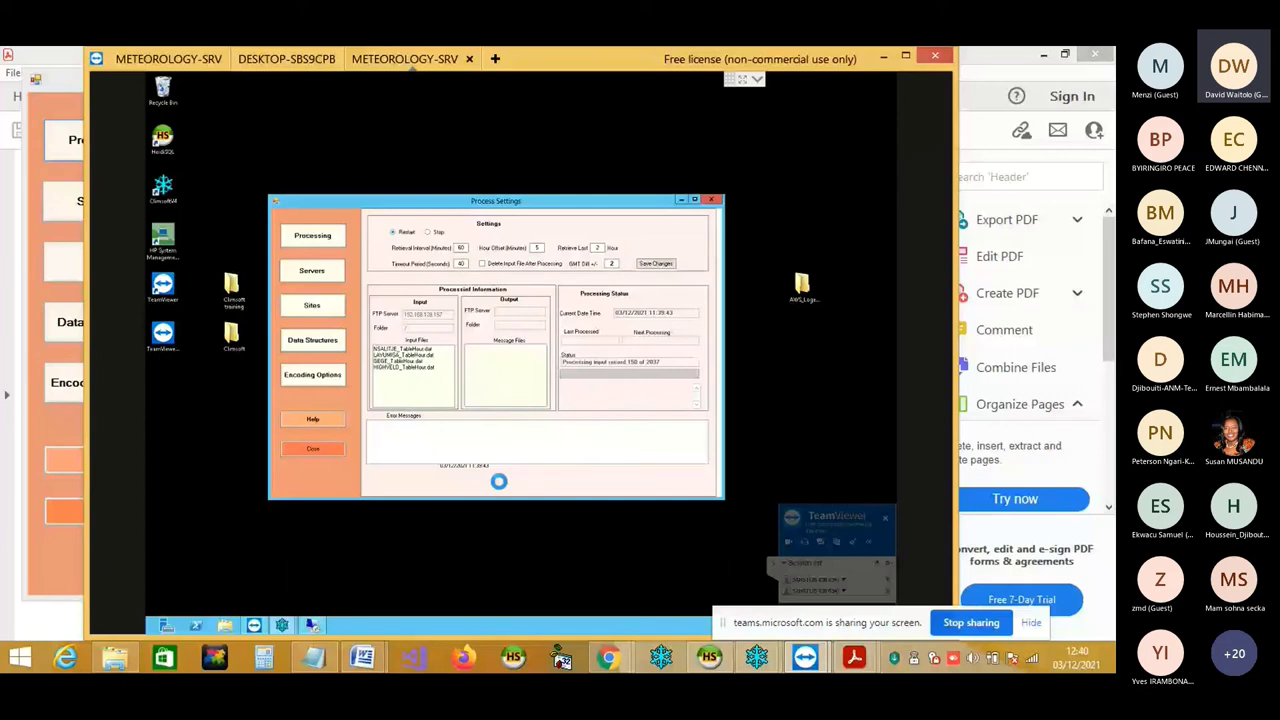
mouse_move(282, 625)
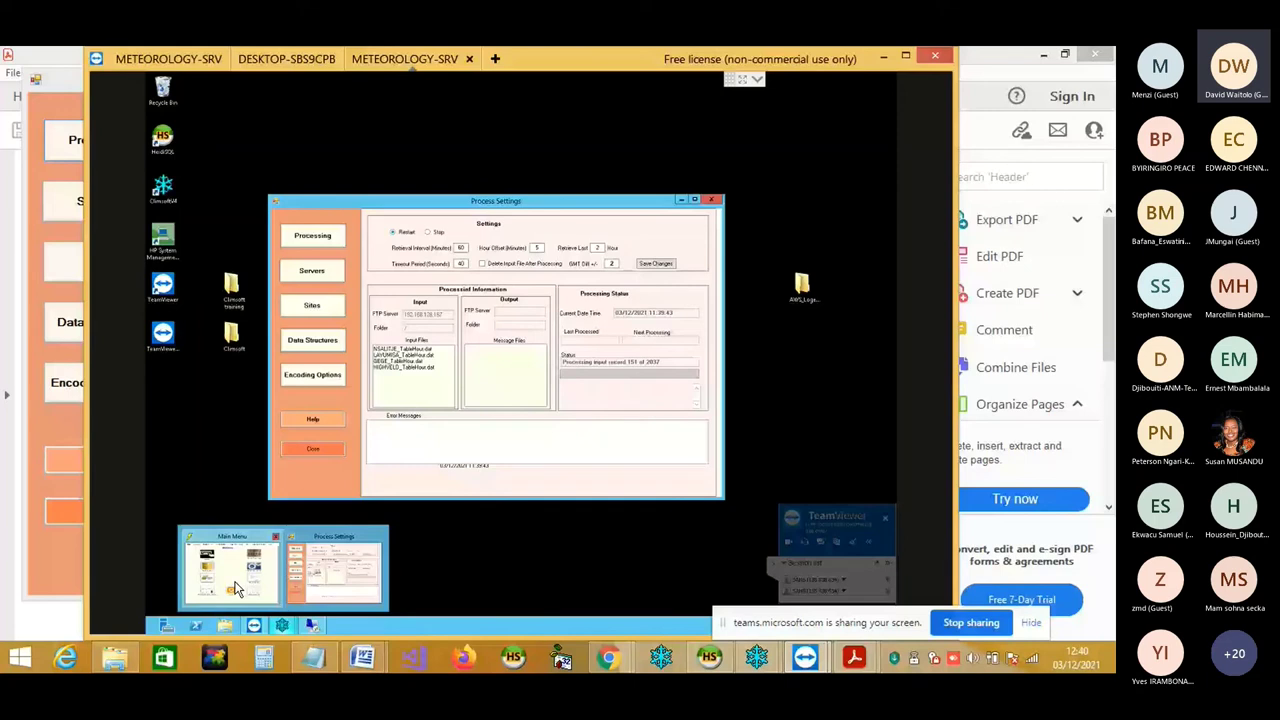
left_click(236, 590)
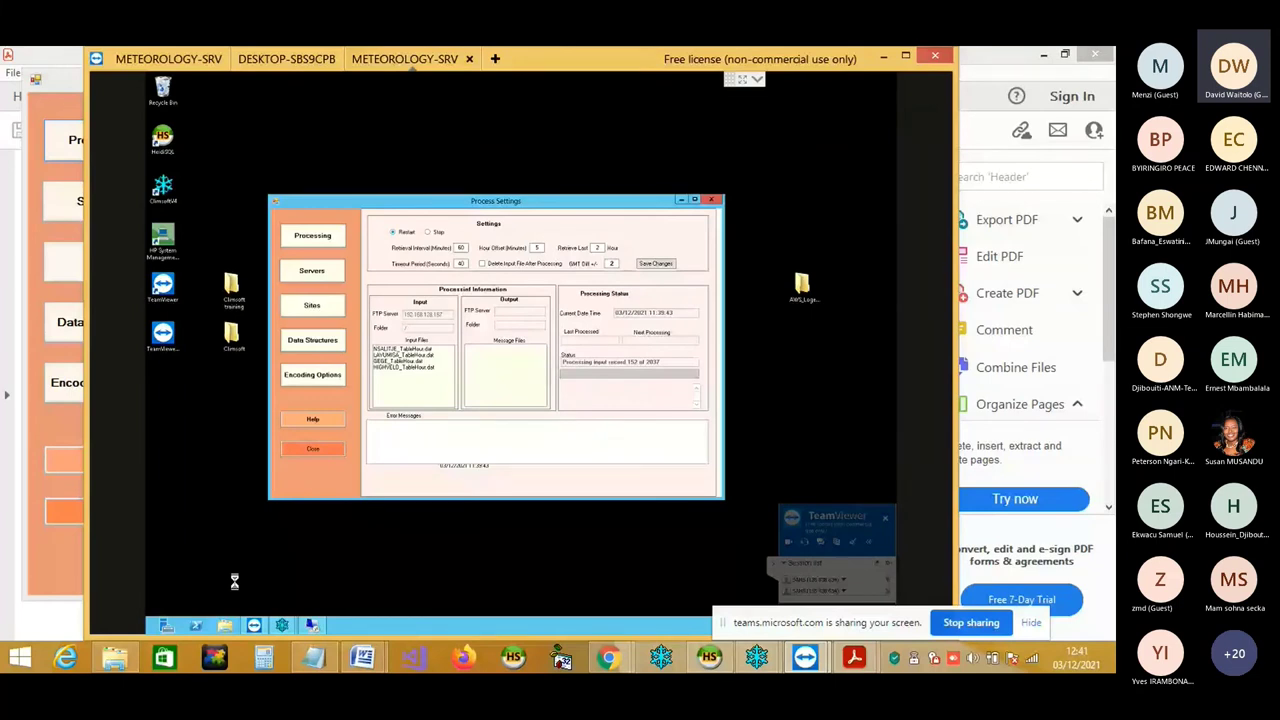
left_click(283, 626)
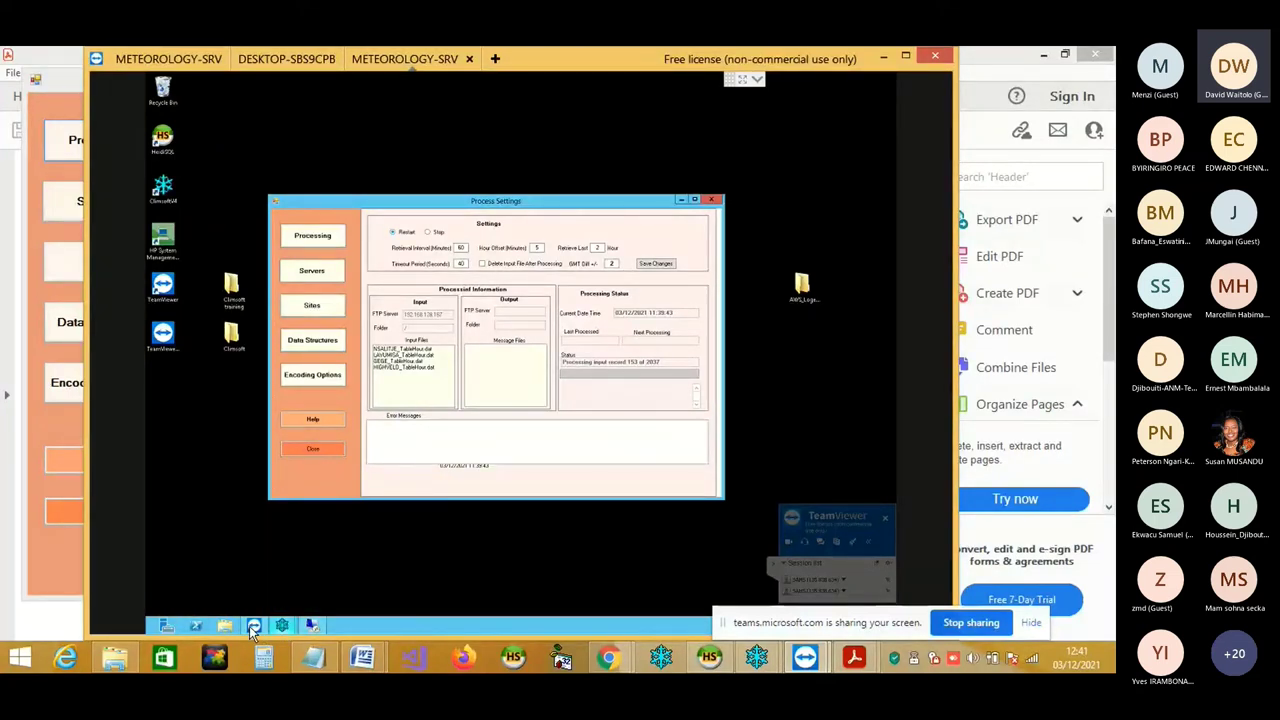
Open Task Manager from the remote taskbar's context menu to see the running apps.
mouse_move(253, 628)
left_click(283, 627)
right_click(283, 627)
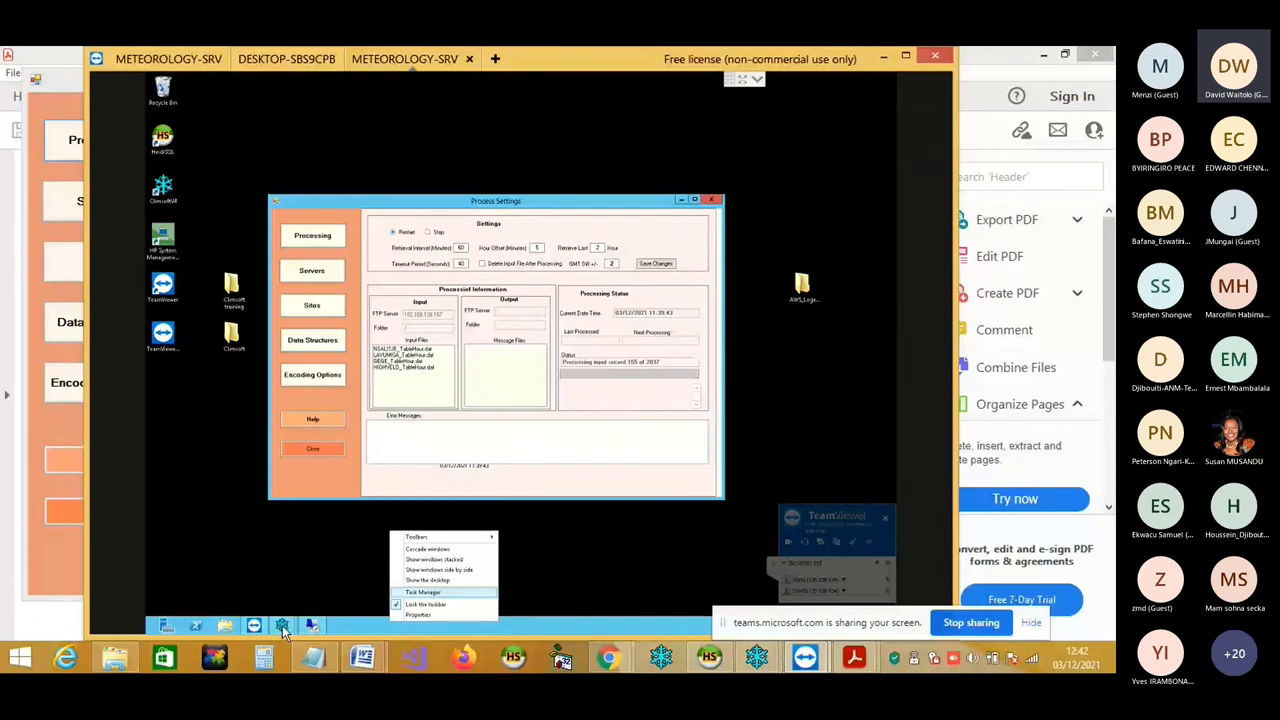
key("Return")
mouse_move(283, 627)
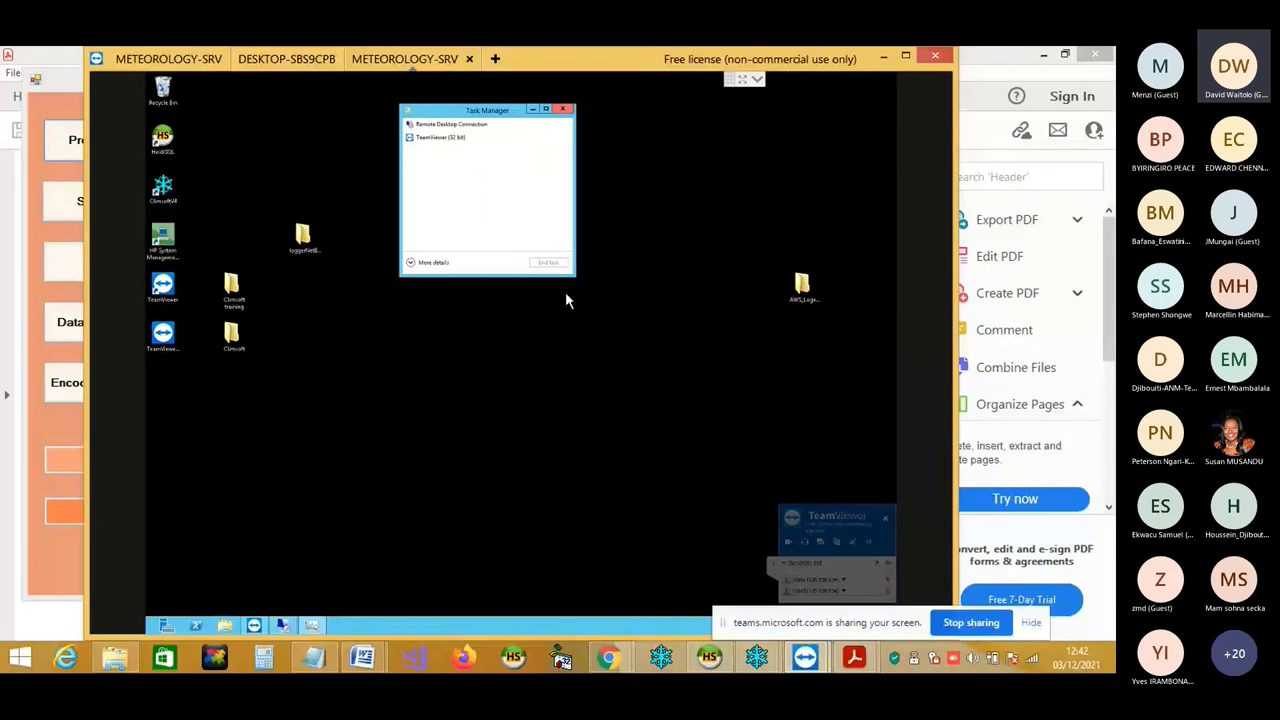
Close Task Manager and log back into Climsoft V4 with the password to reach the Main Menu.
left_click(562, 108)
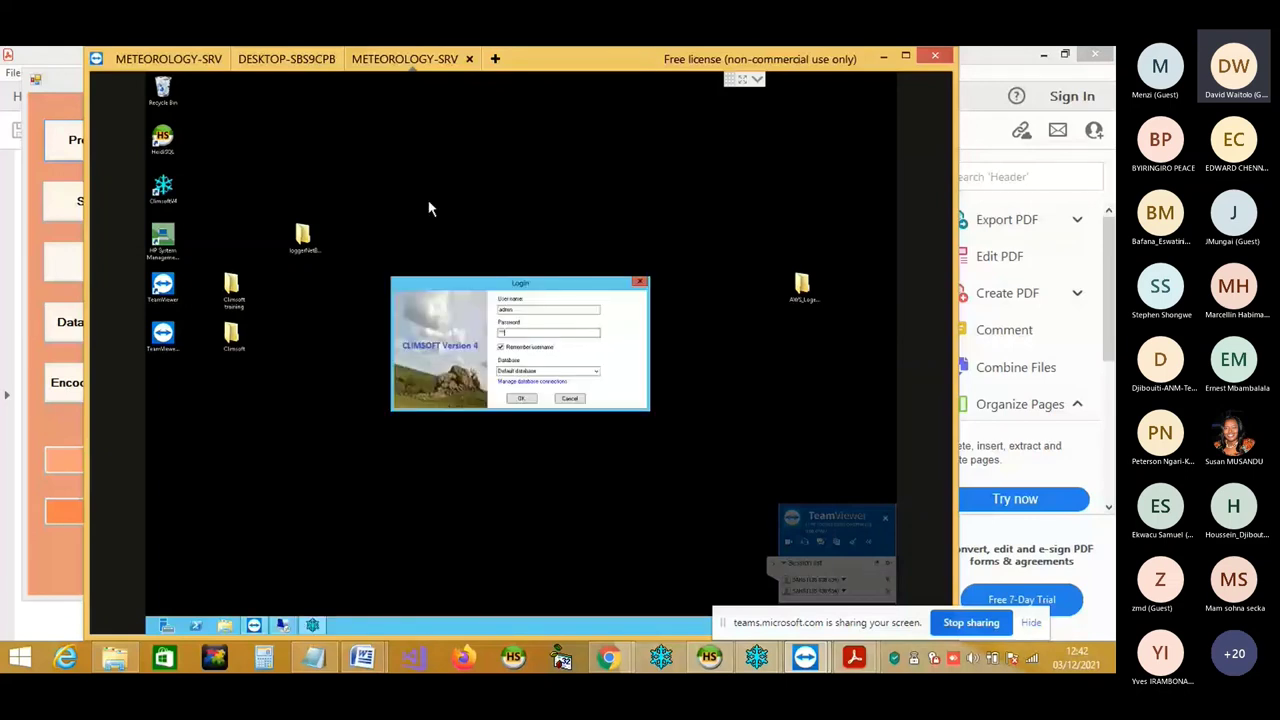
key("Return")
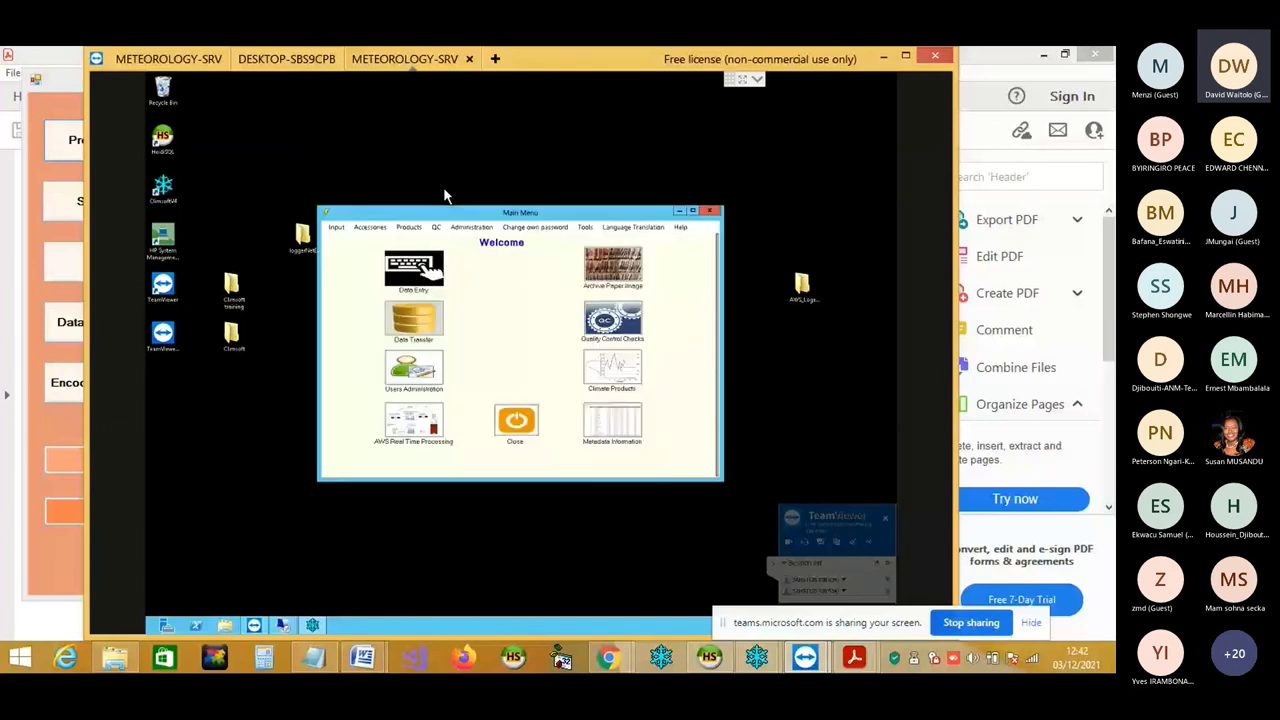
In Climate Products, choose the Data category and open the Hourly product's Data Selection.
left_click(614, 375)
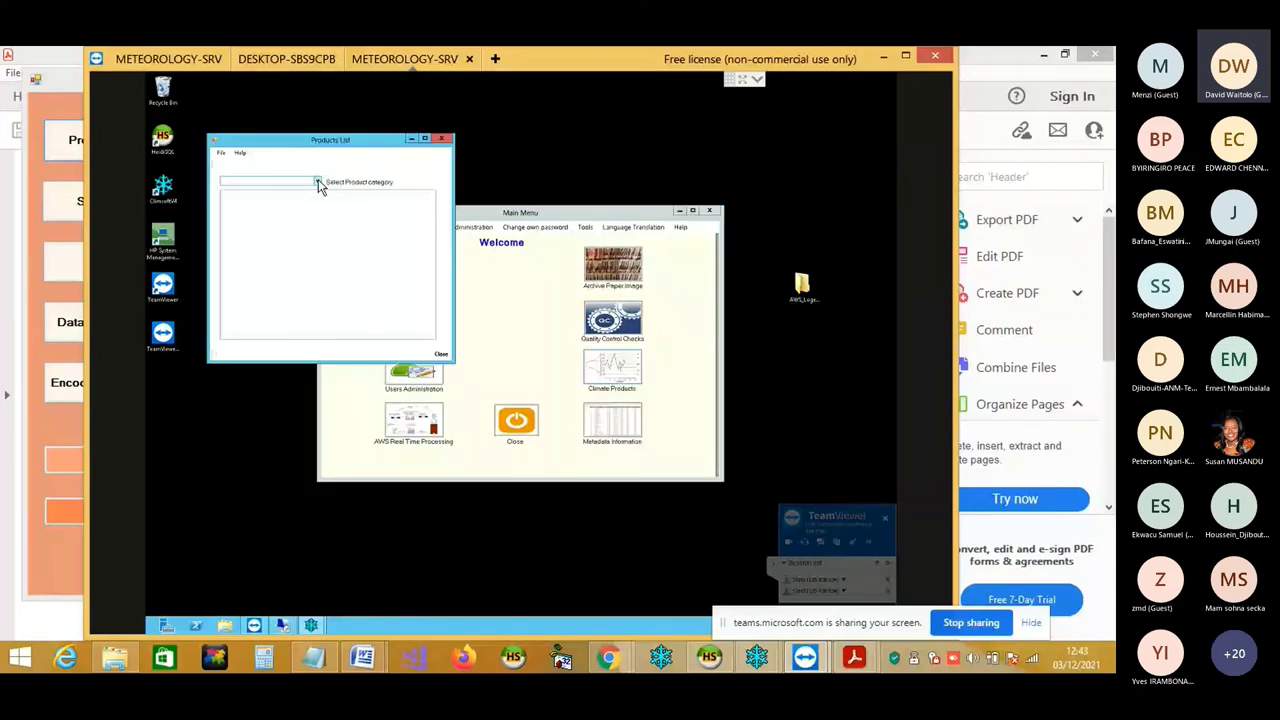
left_click(318, 183)
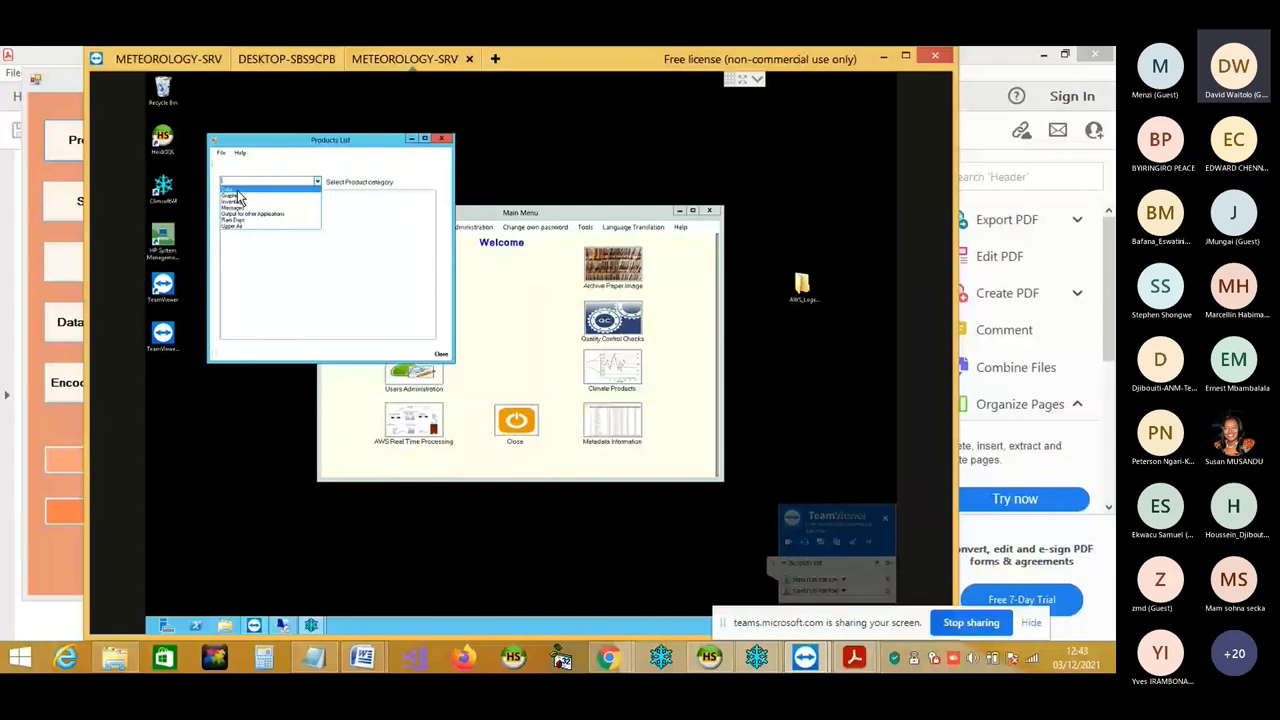
left_click(237, 190)
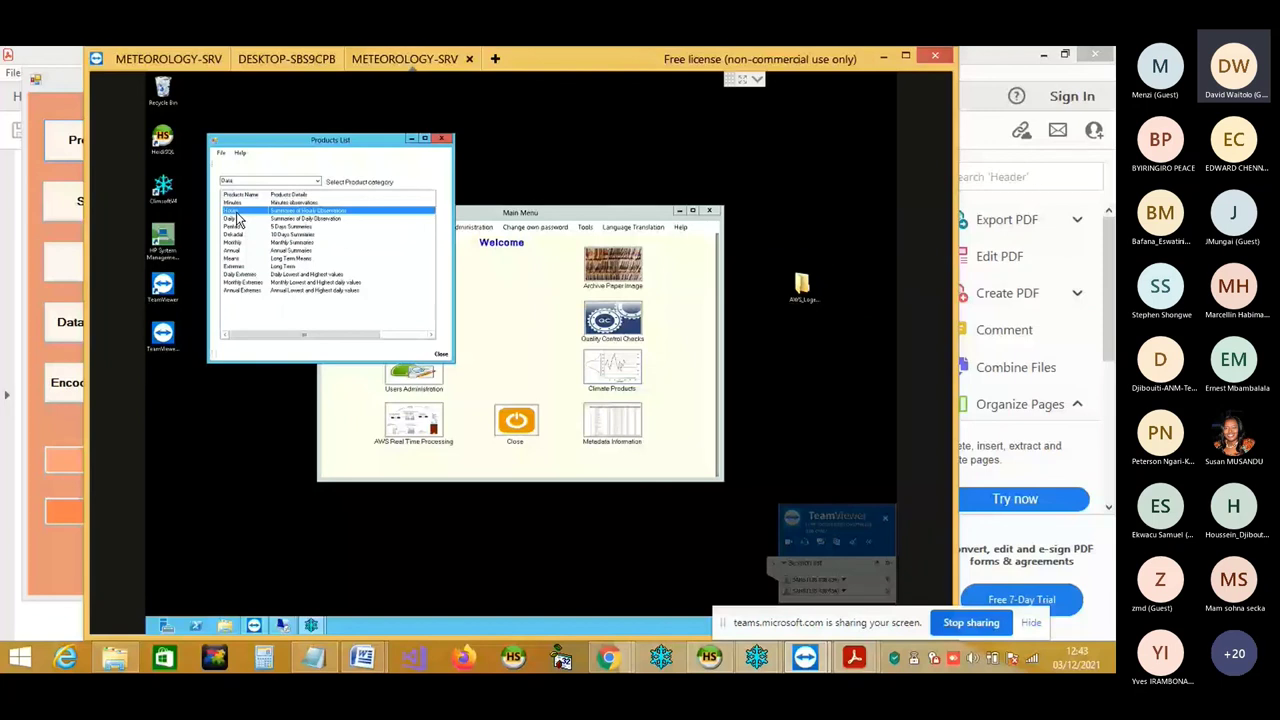
double_click(236, 213)
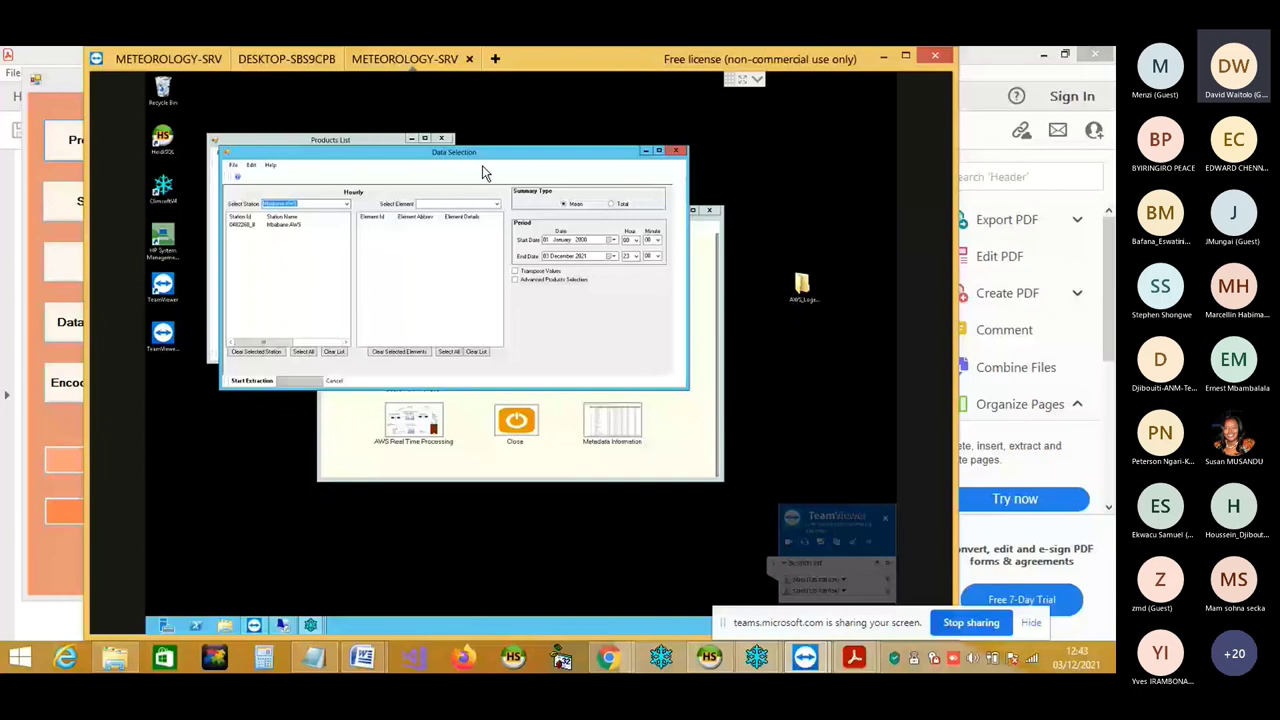
Add Nsalitje AWS to the station list alongside Mbabane AWS.
key("alt+Down")
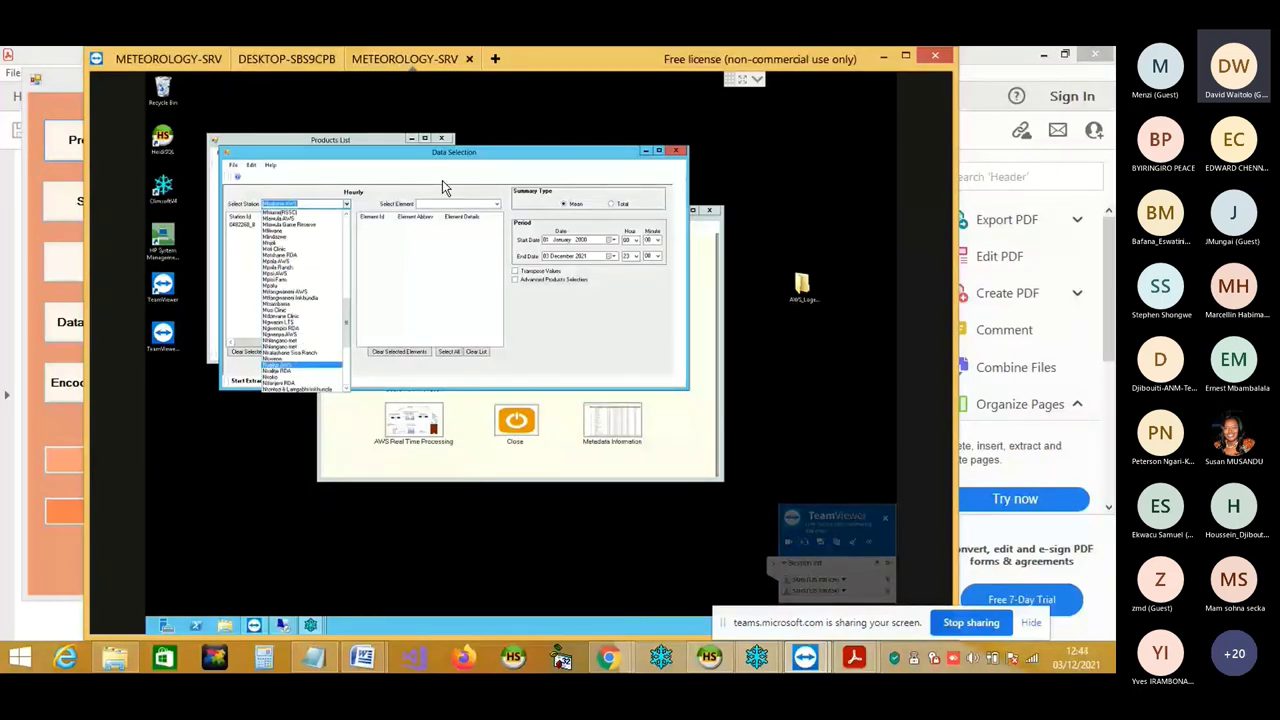
key("Return")
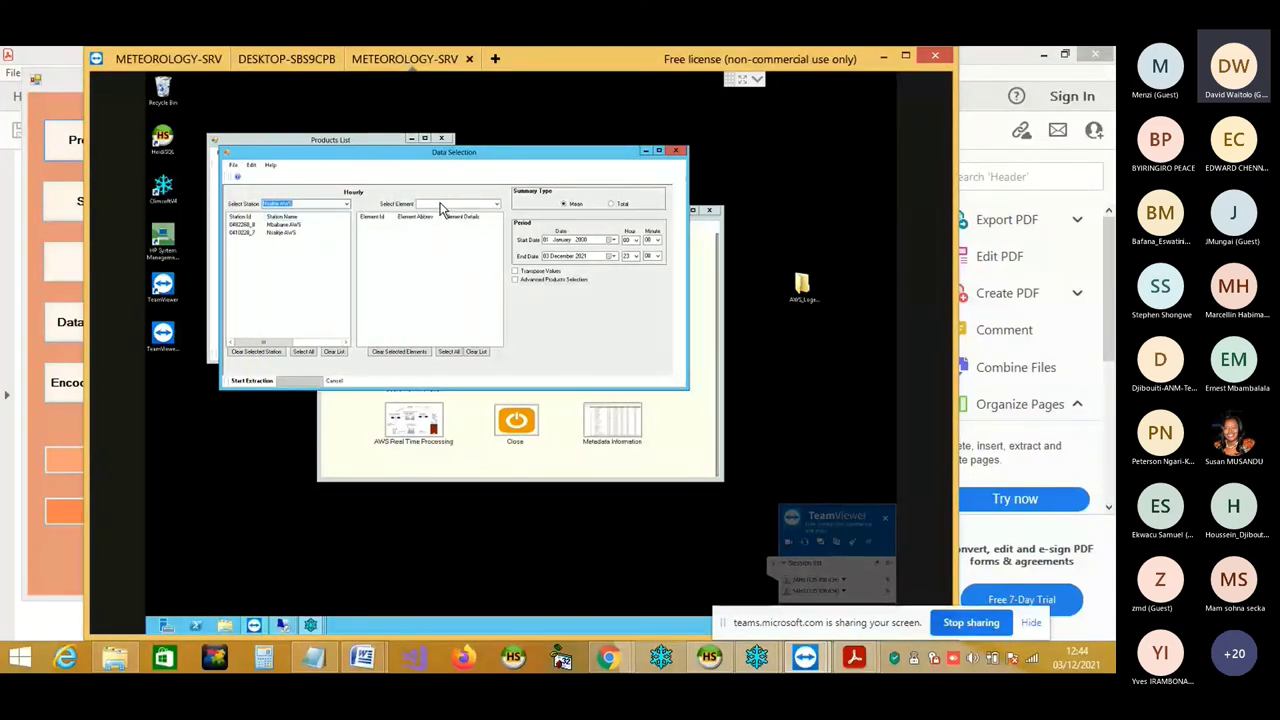
left_click(429, 203)
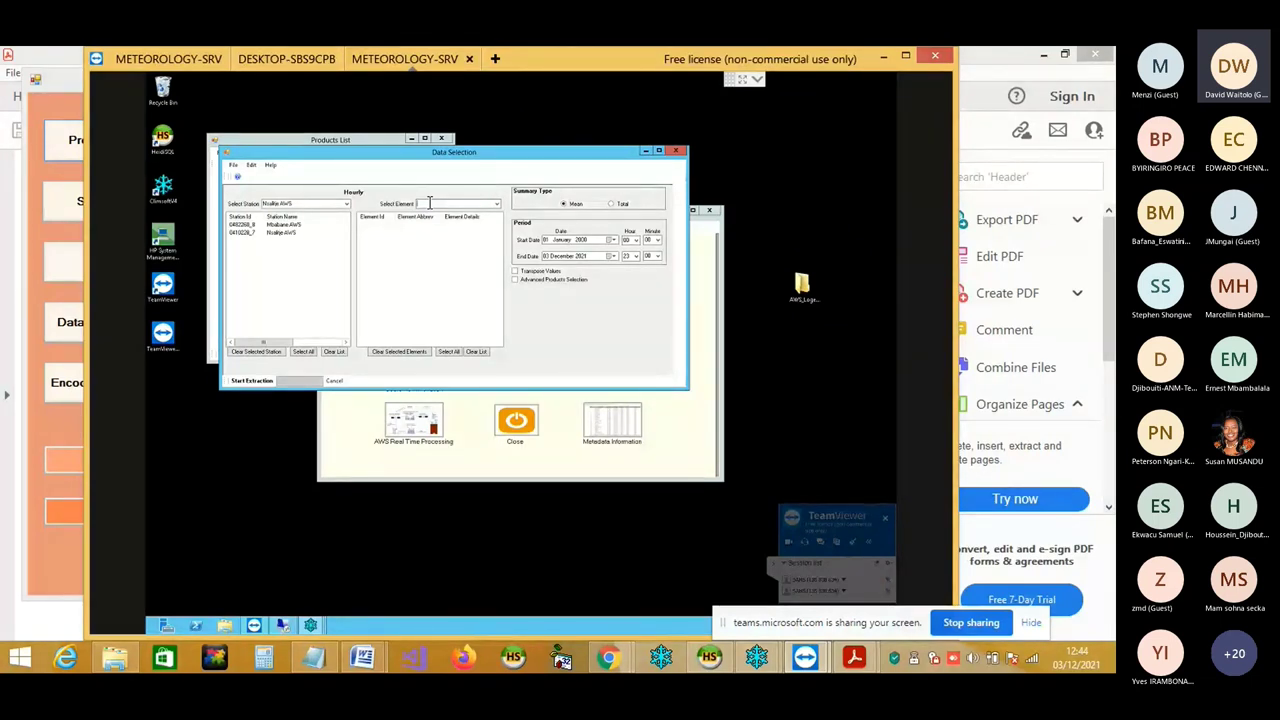
Add elements 881 air temperature, 882 precipitation and 884 barometric pressure.
scroll(430, 205, "down", 1)
key("Return")
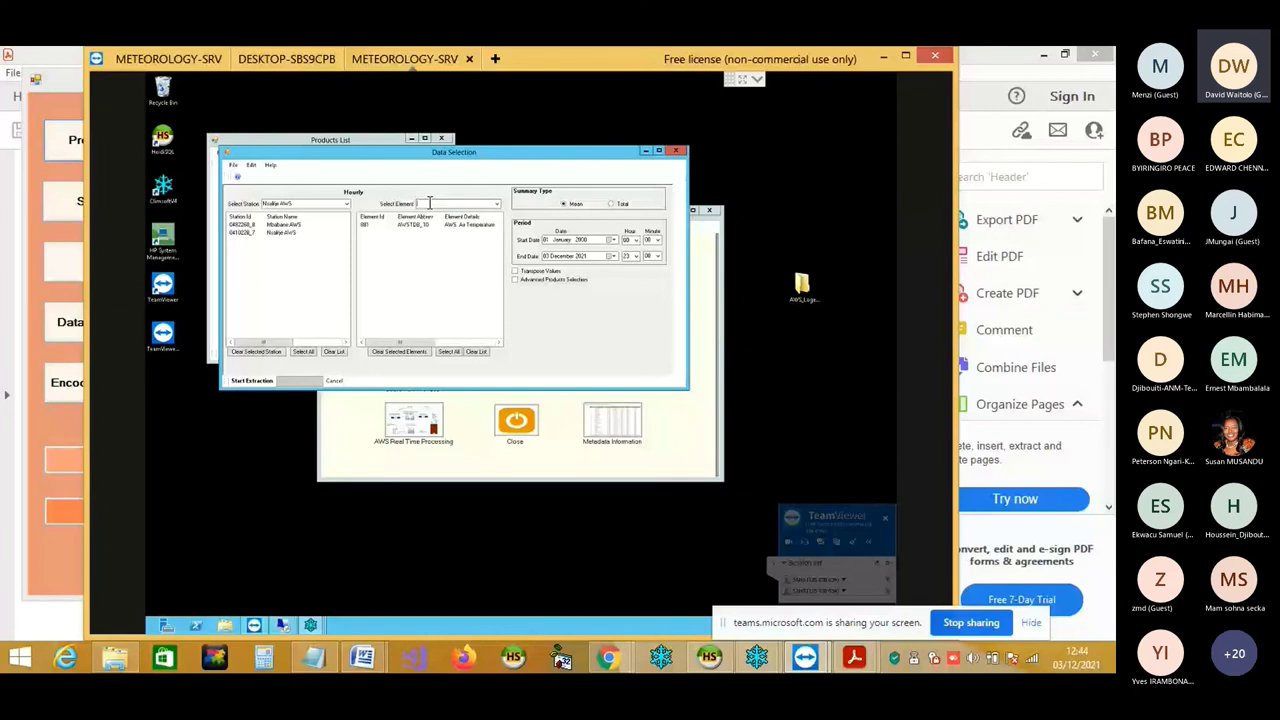
type("882")
key("Return")
type("884")
key("Return")
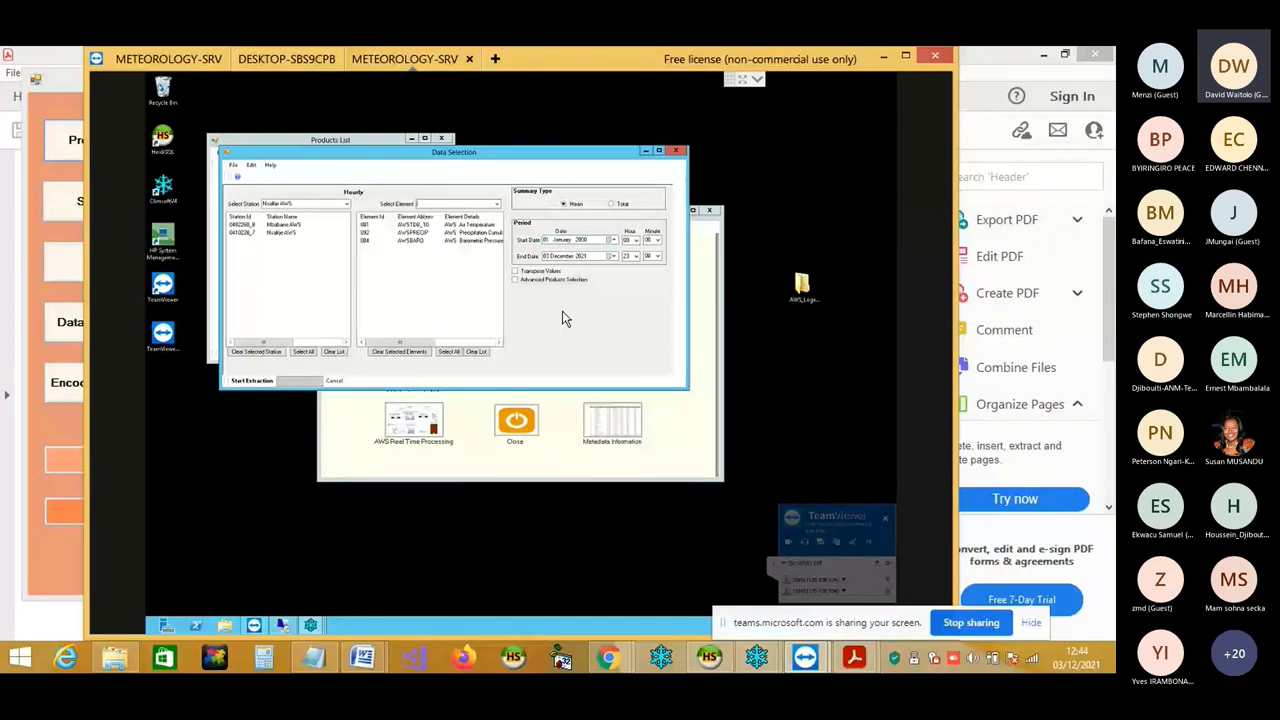
Change the start date to 01 December 2021.
left_click(561, 241)
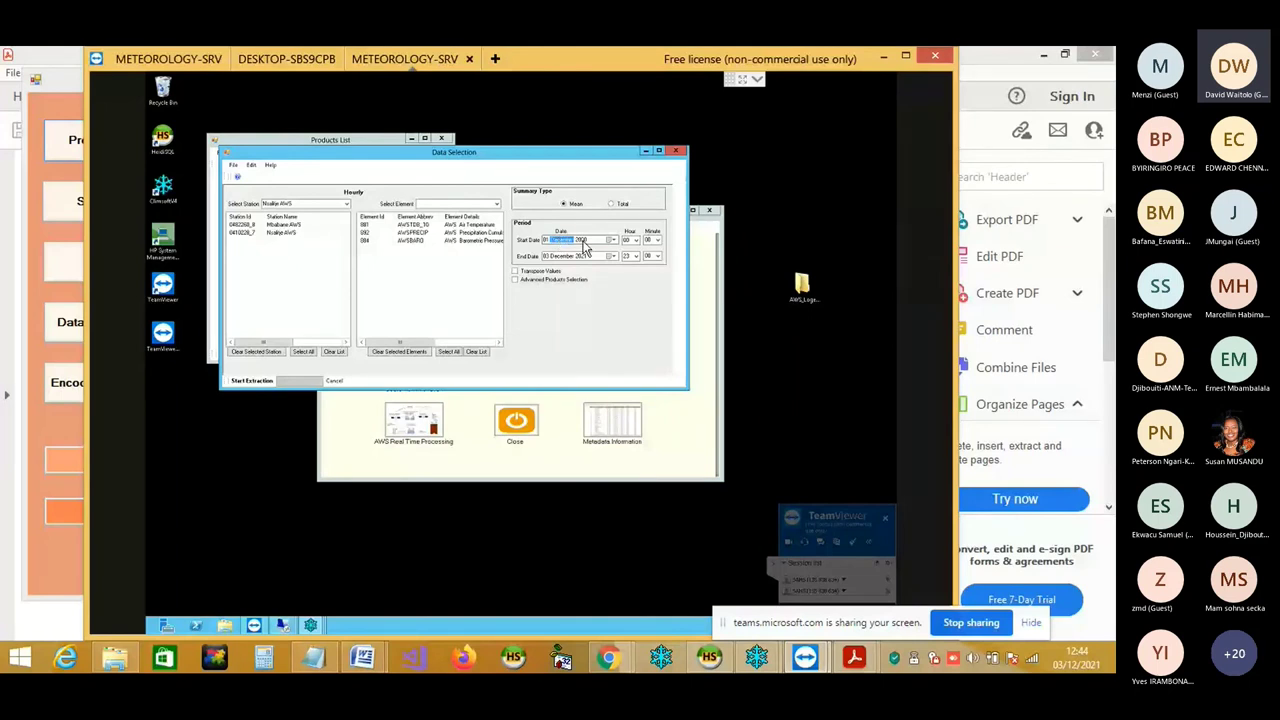
left_click(583, 241)
left_click(556, 258)
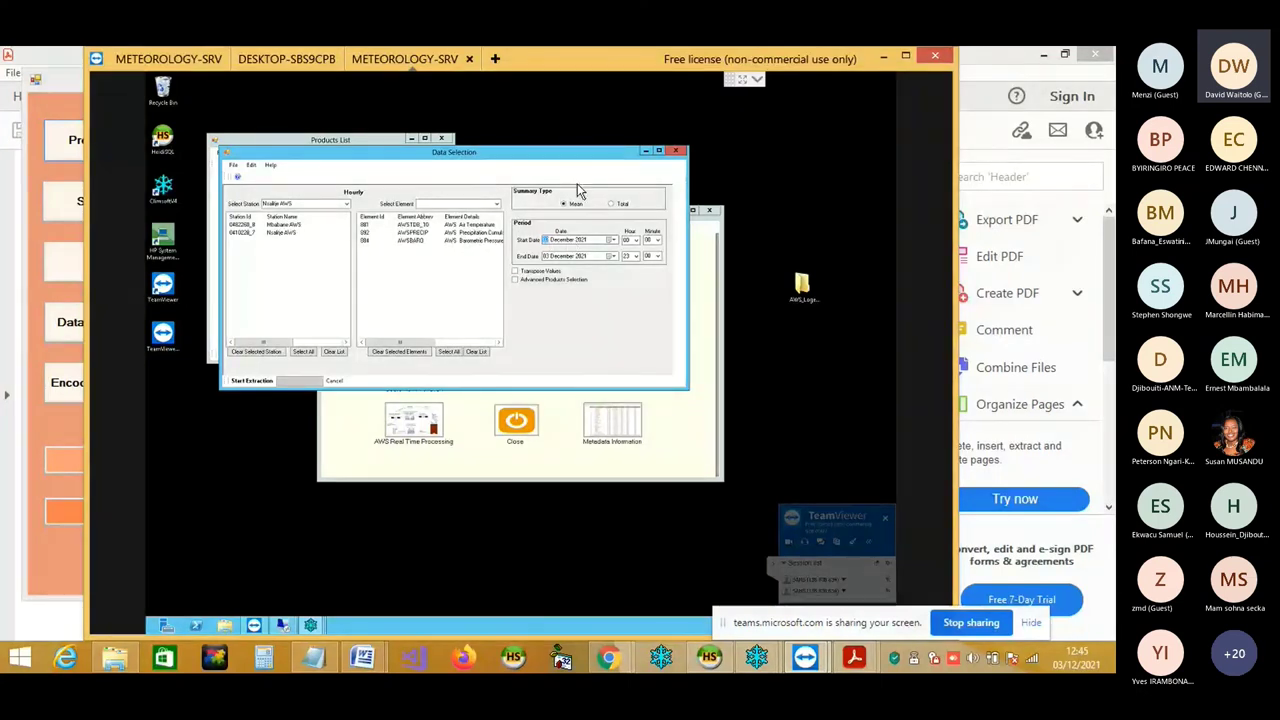
Extract the hourly data to data_products.csv, review it in Notepad, then close it.
left_click(252, 384)
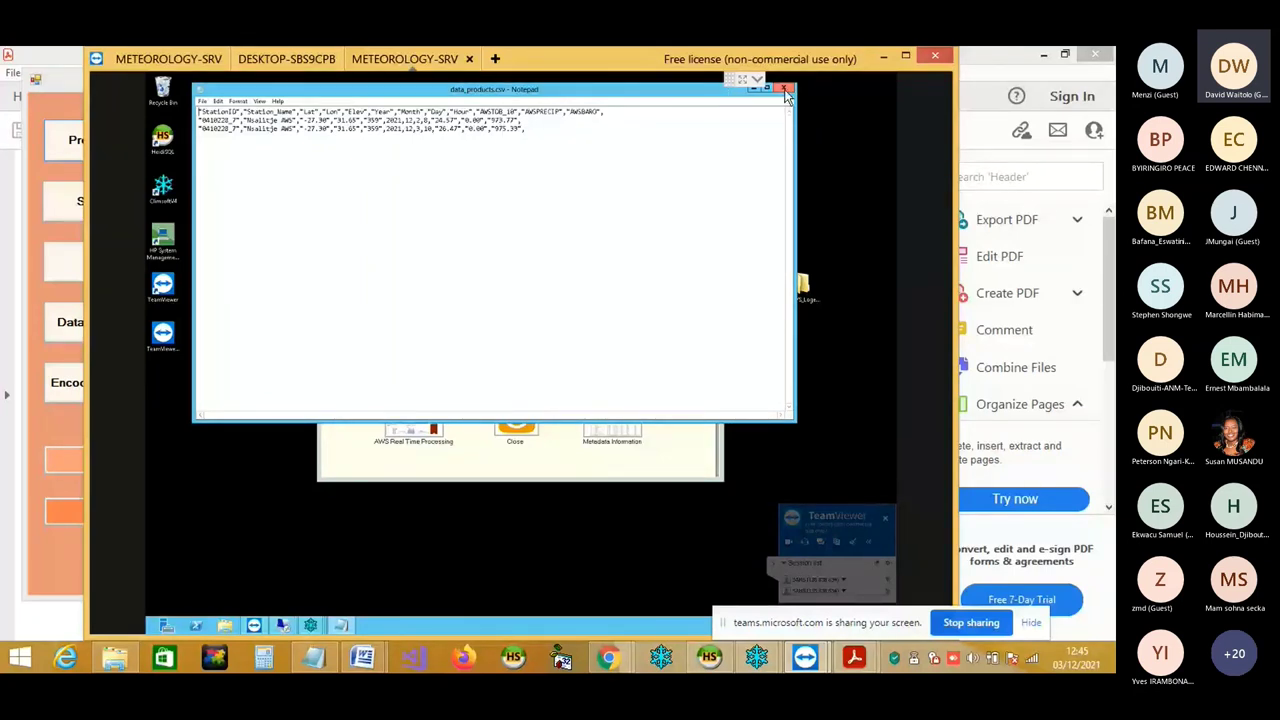
left_click(786, 90)
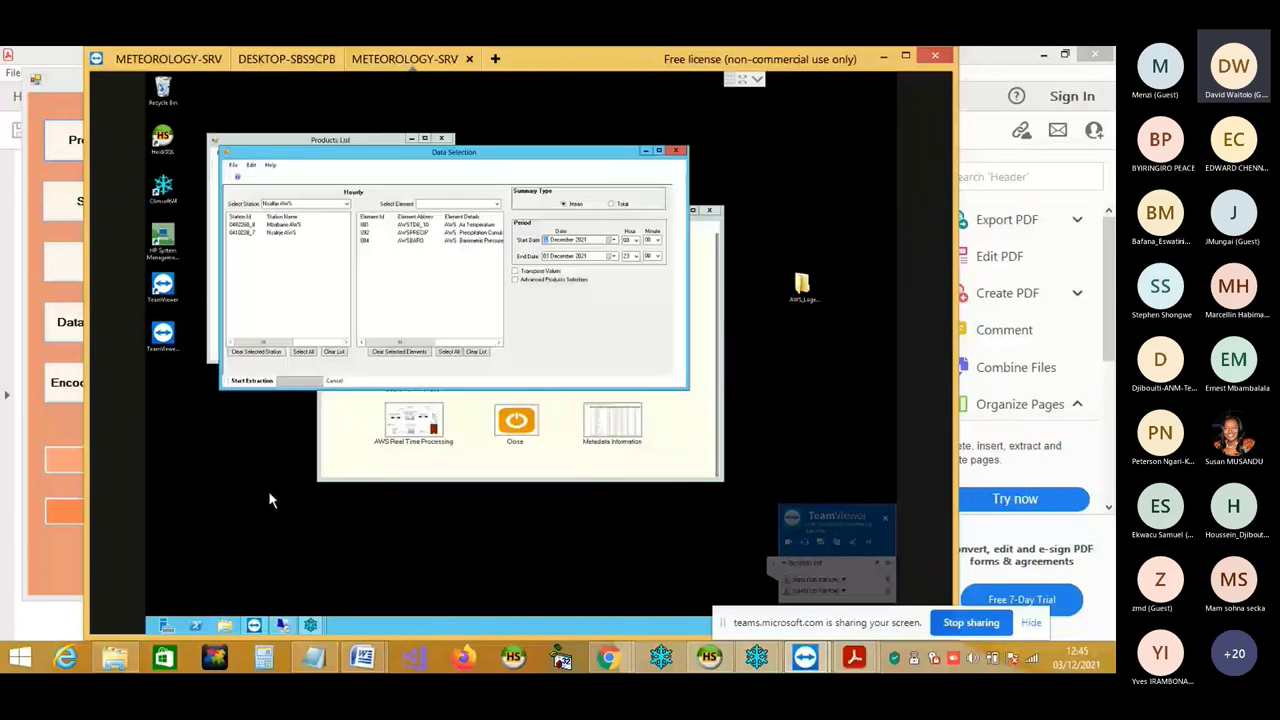
Close the Climsoft dialogs and browse File Explorer to C:\ProgramData\Climsoft4\data.
left_click(334, 382)
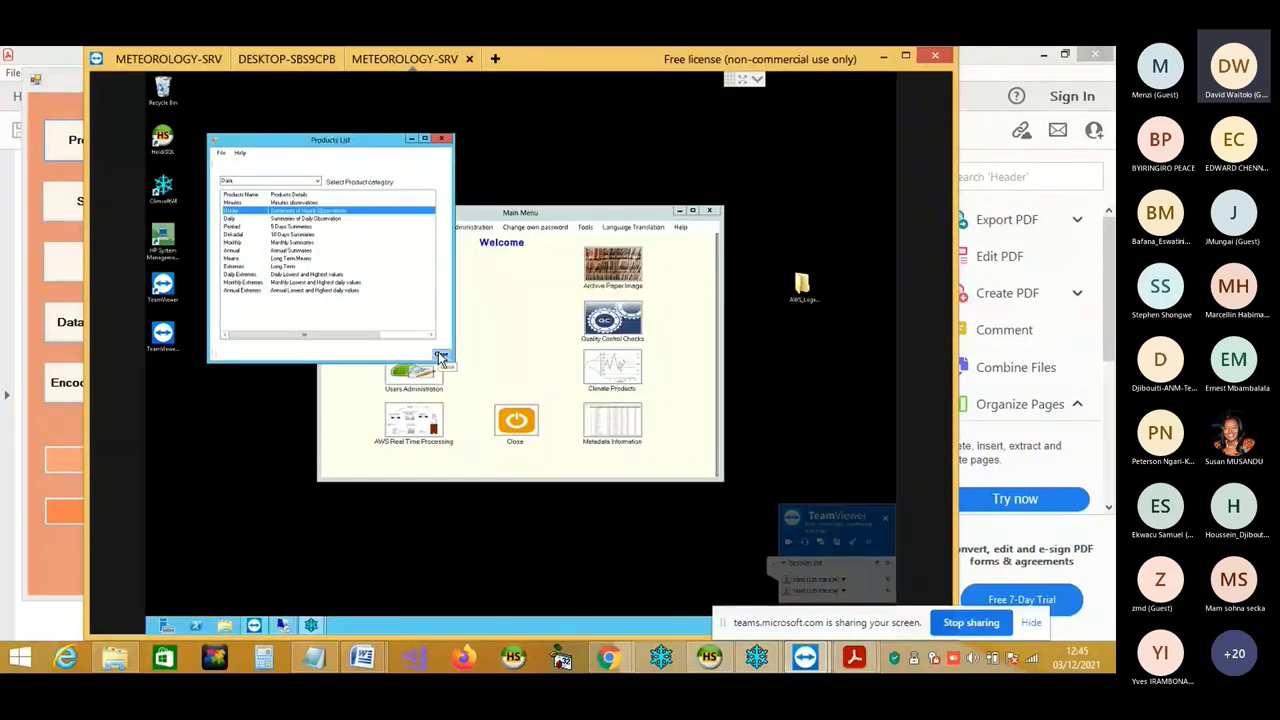
left_click(441, 357)
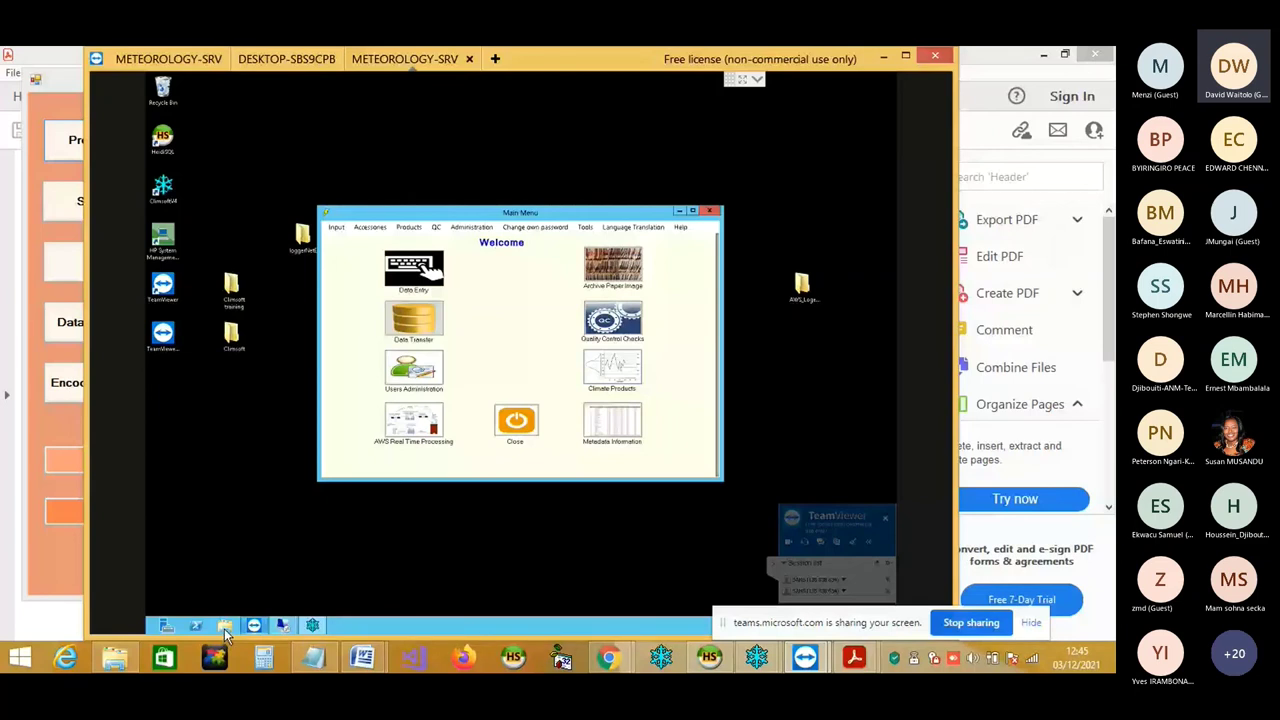
left_click(224, 626)
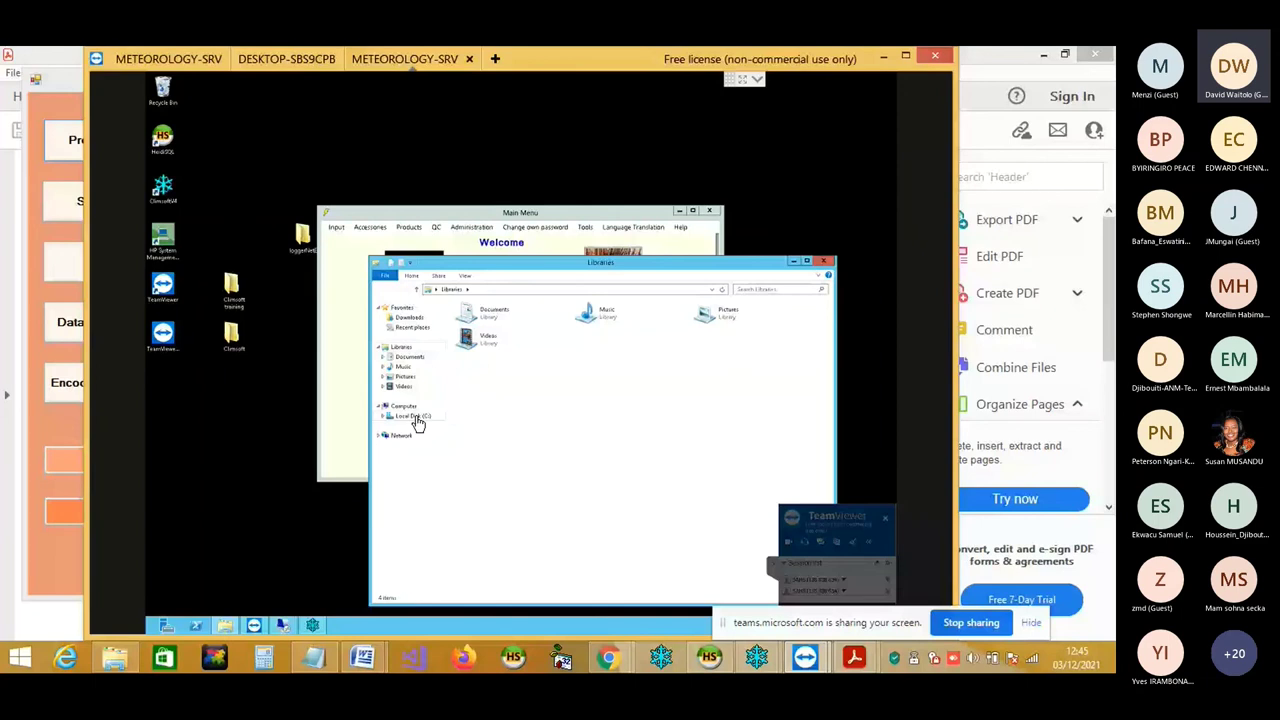
left_click(414, 416)
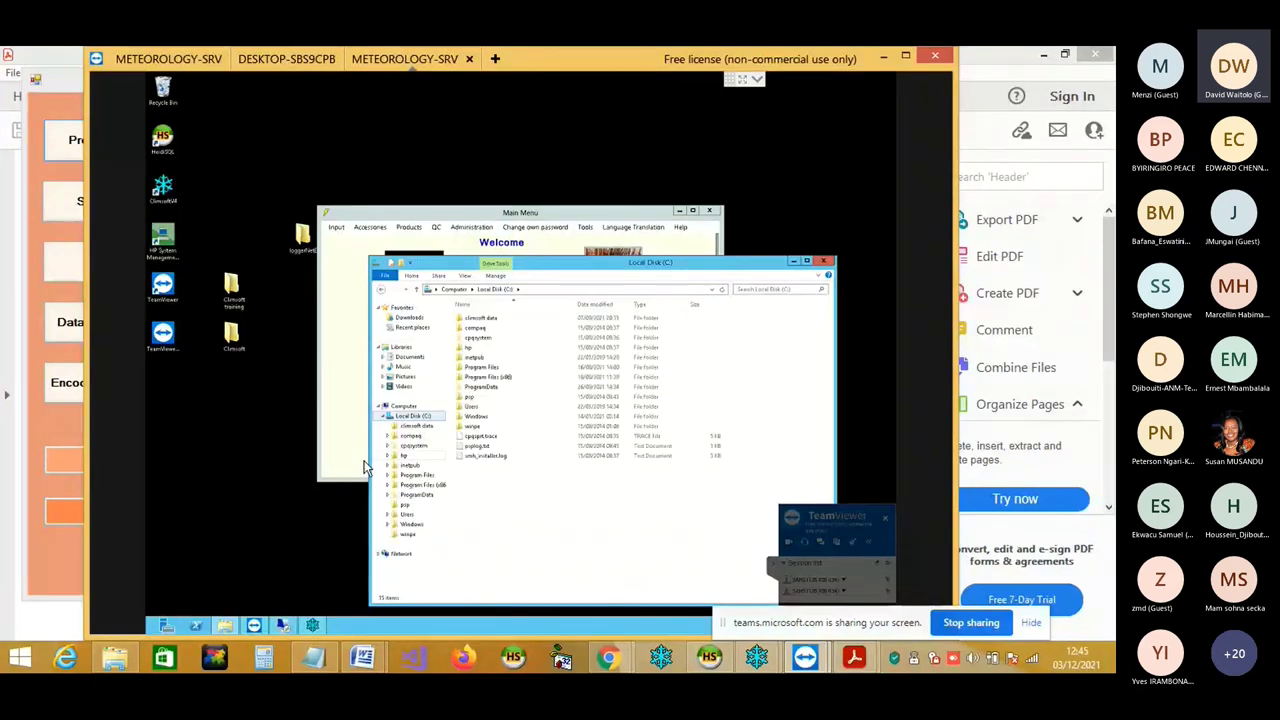
double_click(484, 387)
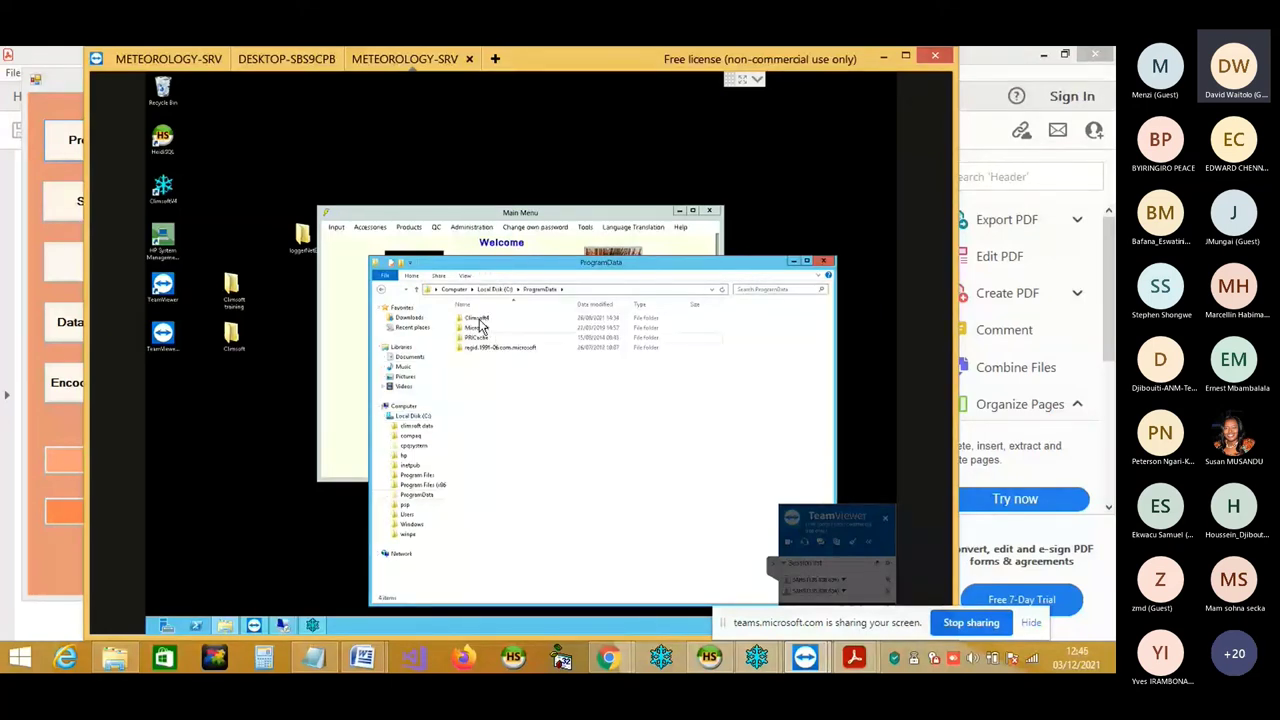
double_click(478, 319)
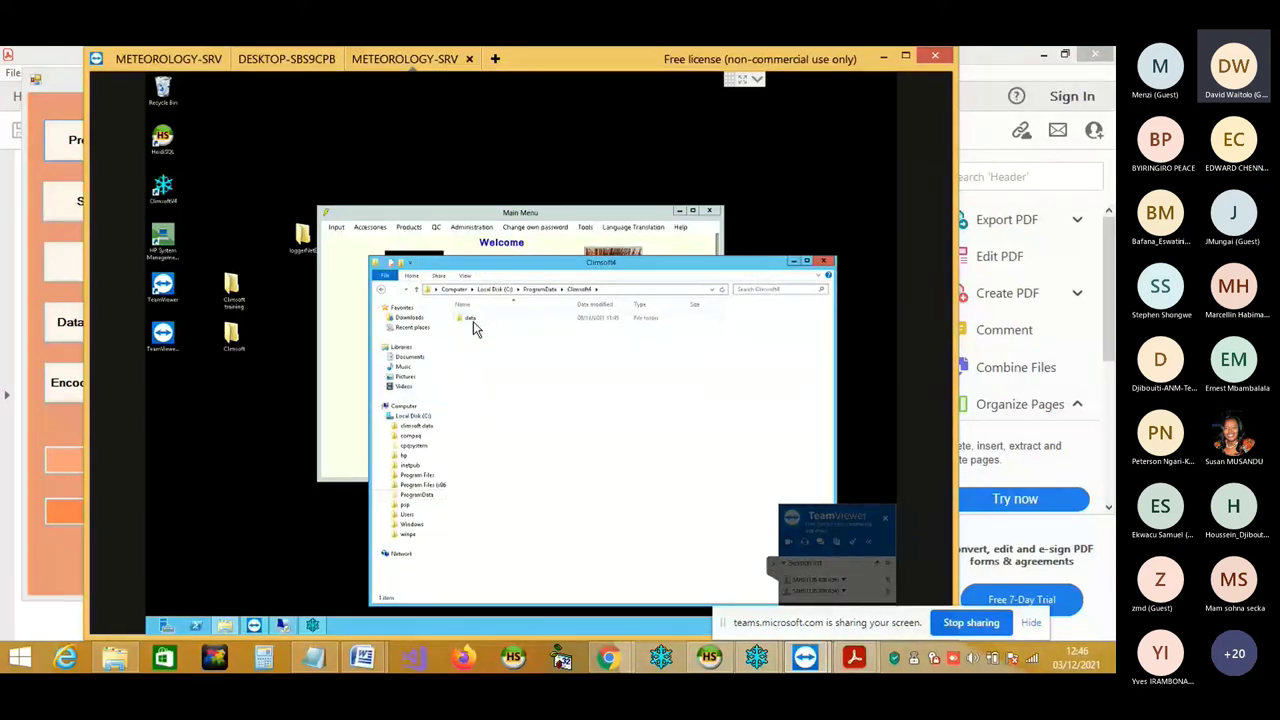
double_click(473, 320)
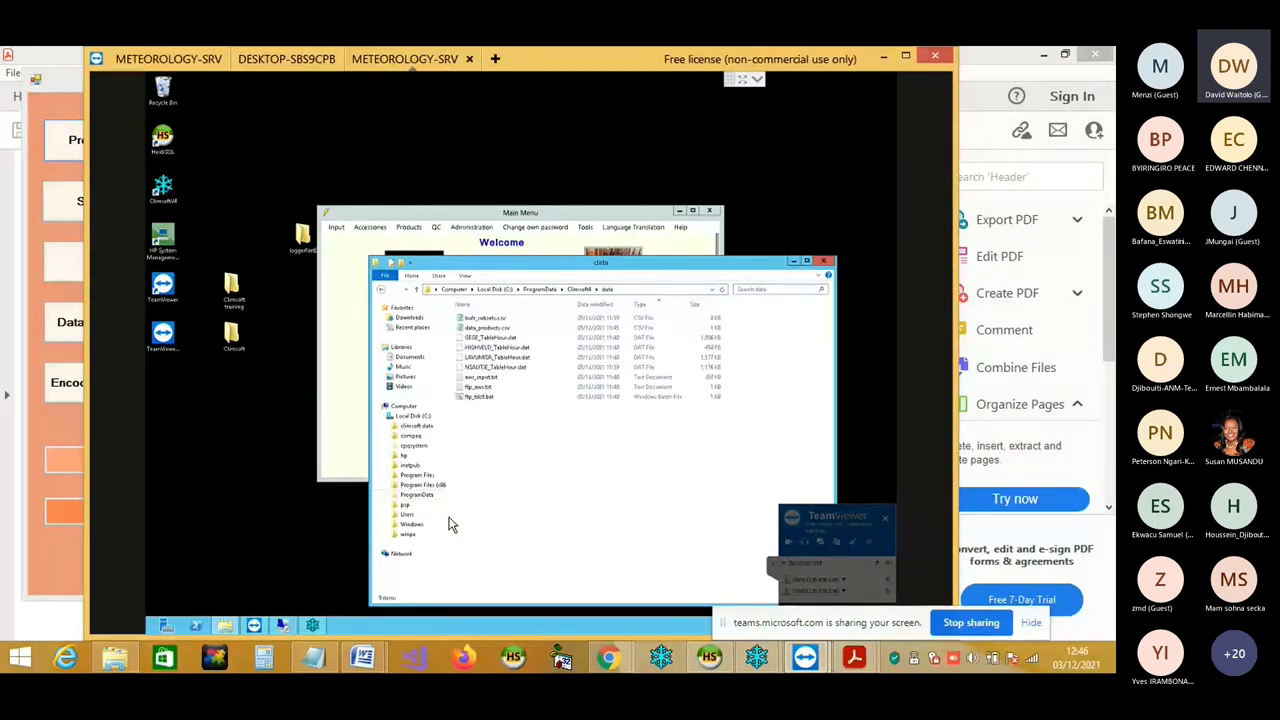
Copy data_products.csv to the clipboard.
left_click(485, 331)
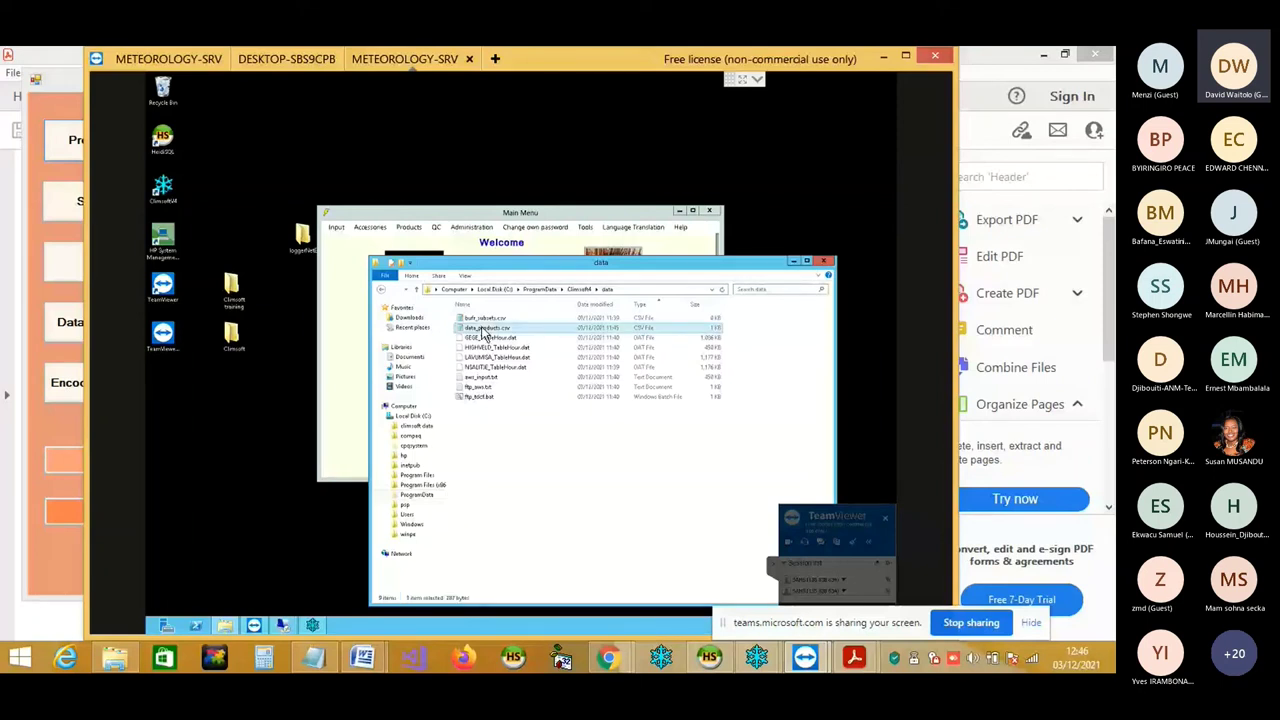
right_click(485, 331)
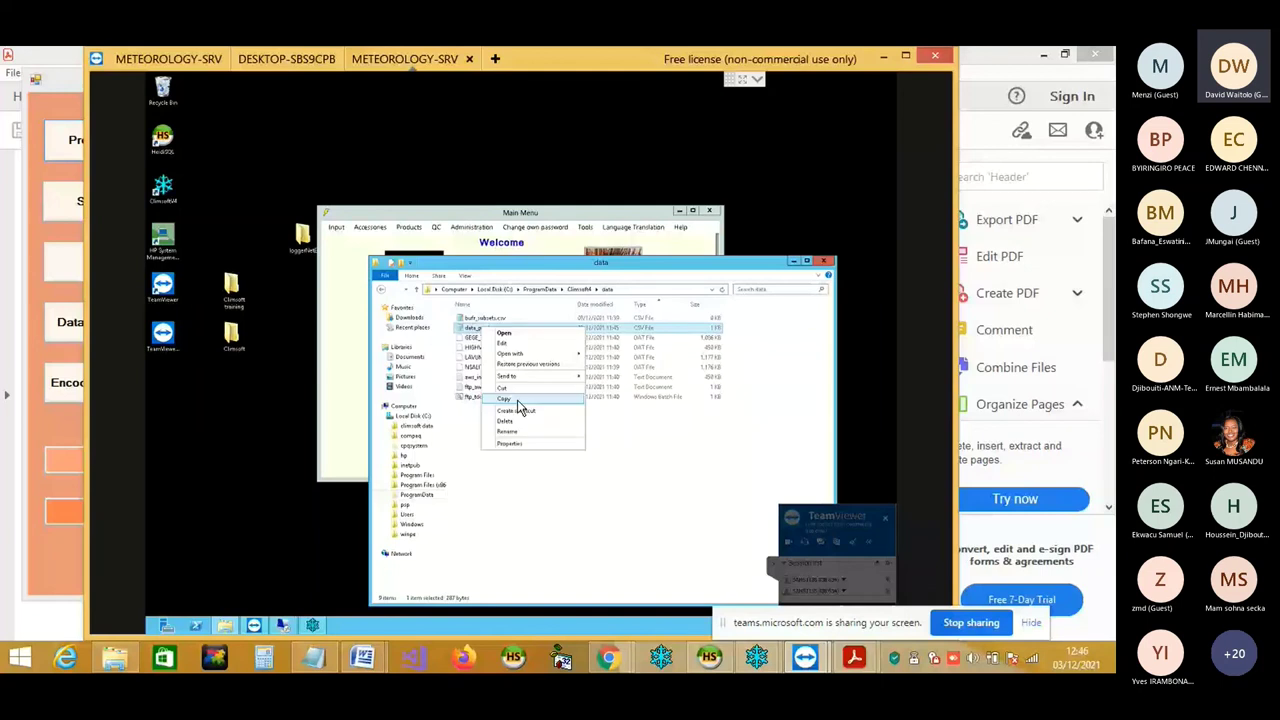
left_click(510, 400)
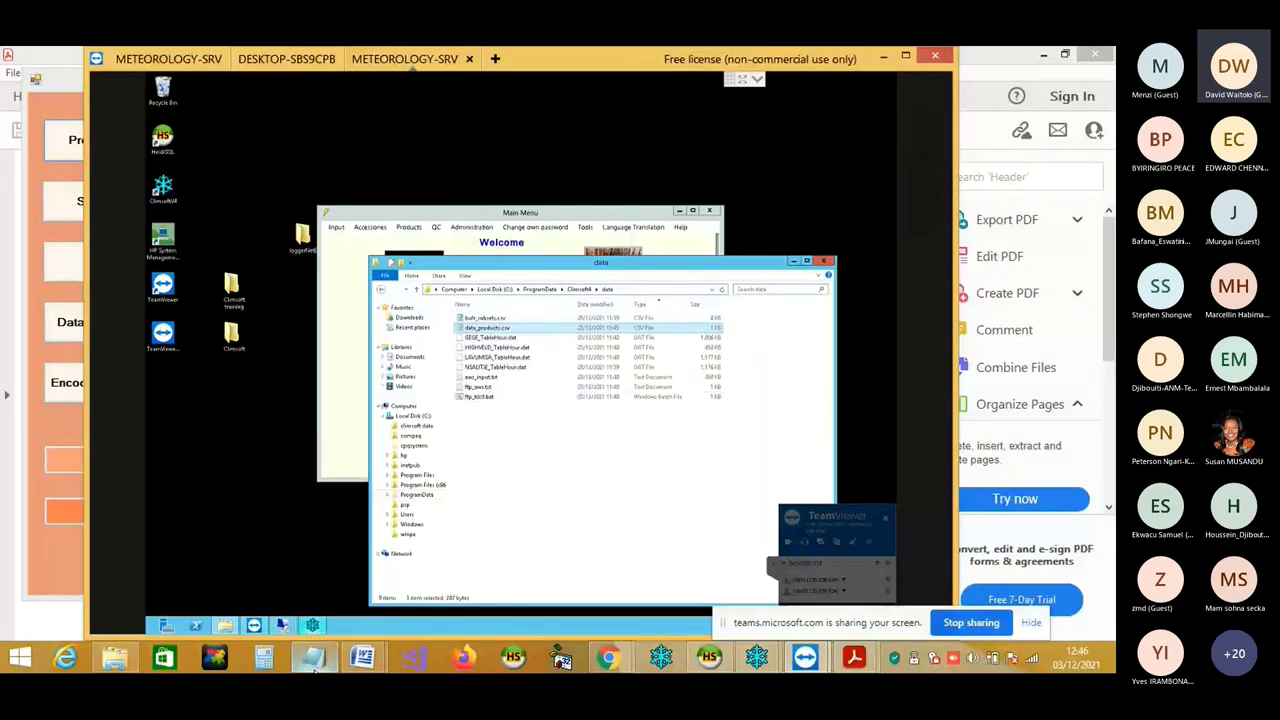
Return the local aws Explorer window to the Climsoft Project folder.
mouse_move(114, 657)
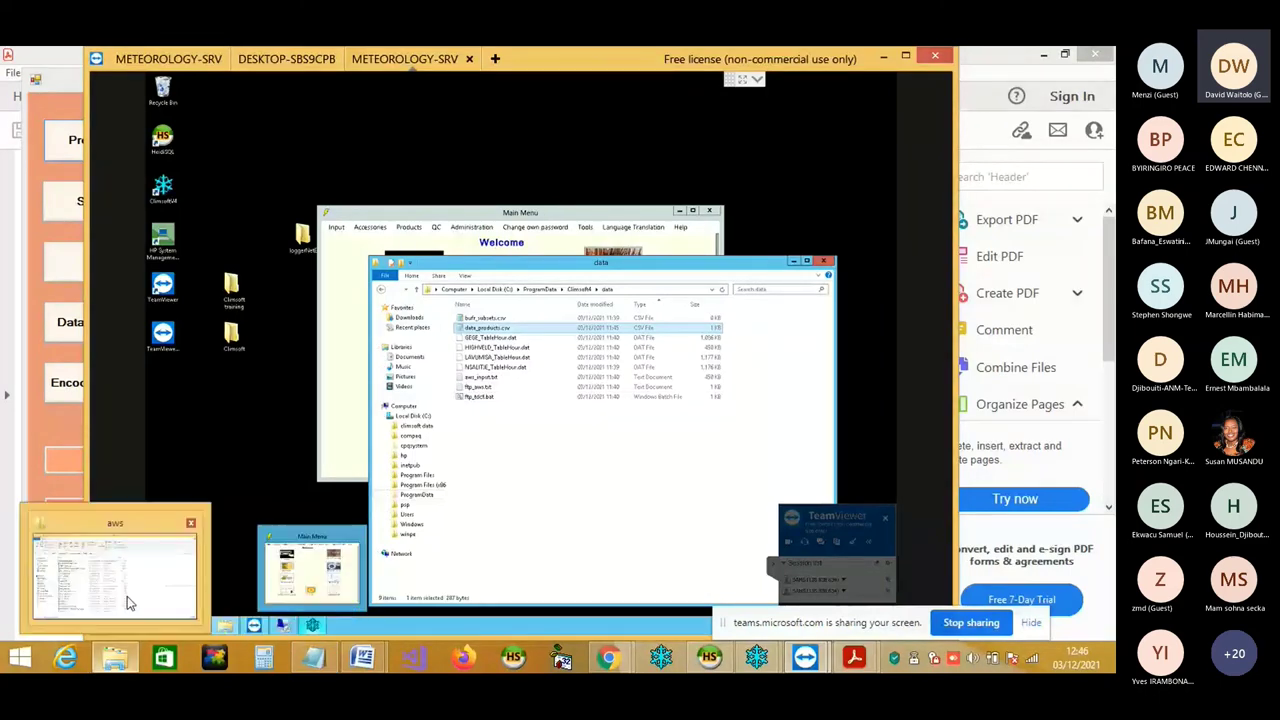
left_click(127, 596)
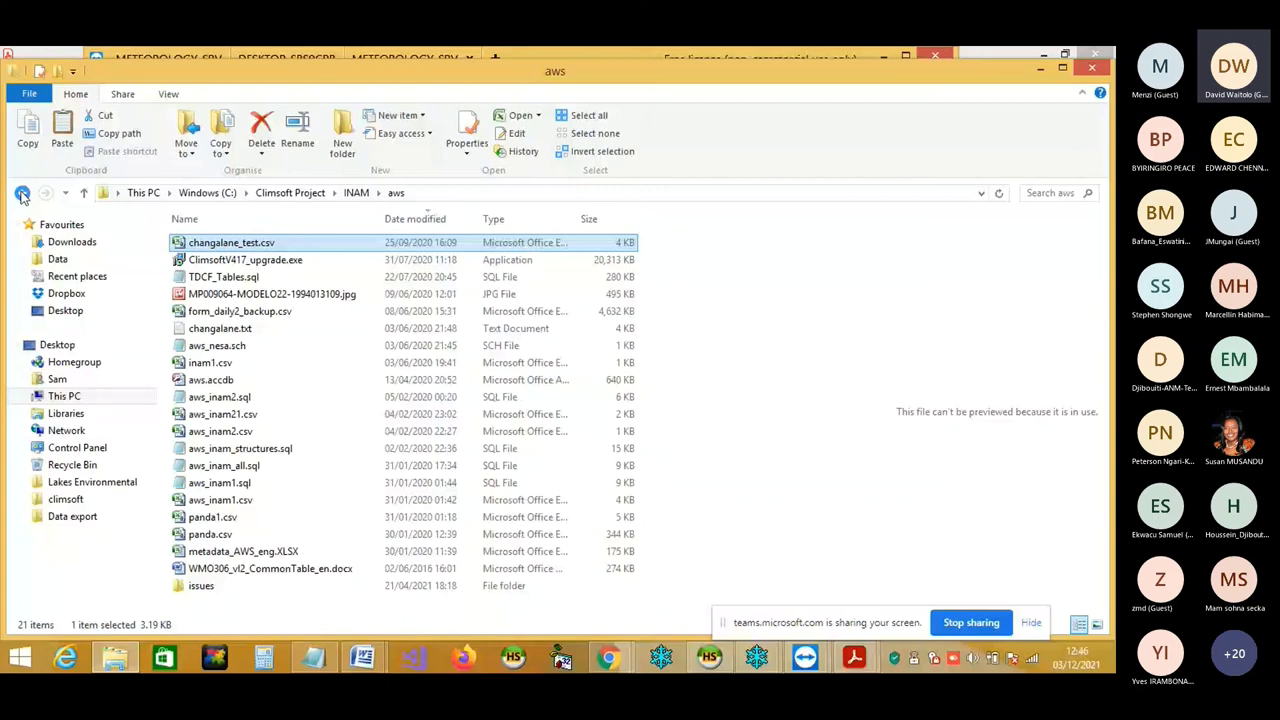
left_click(22, 193)
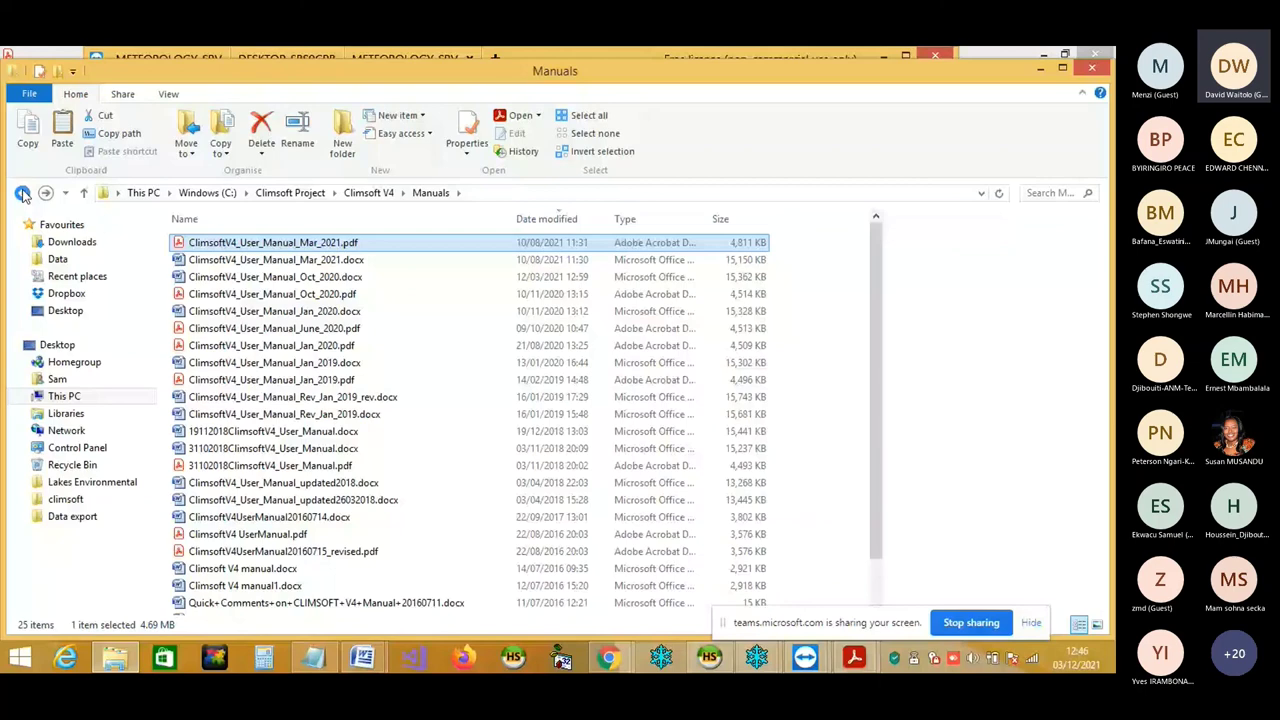
left_click(22, 194)
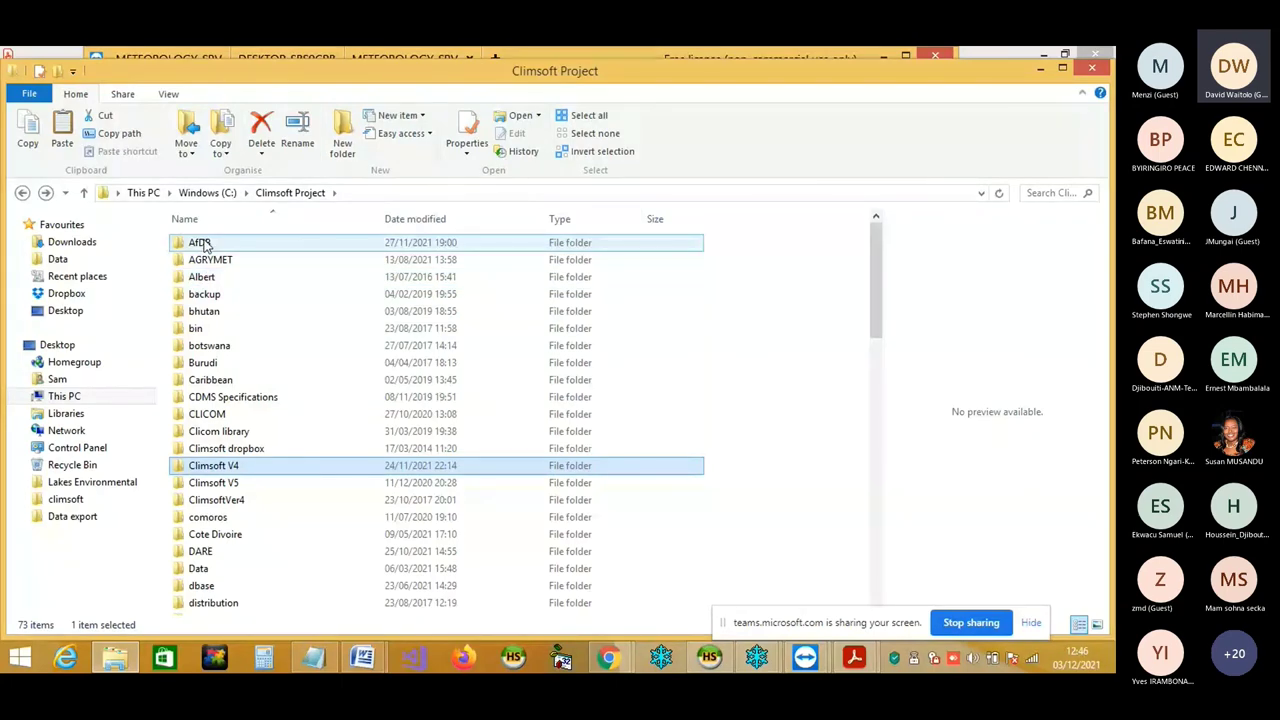
Paste data_products.csv into AfDB > RA1 Training > data and open it in Excel.
double_click(200, 243)
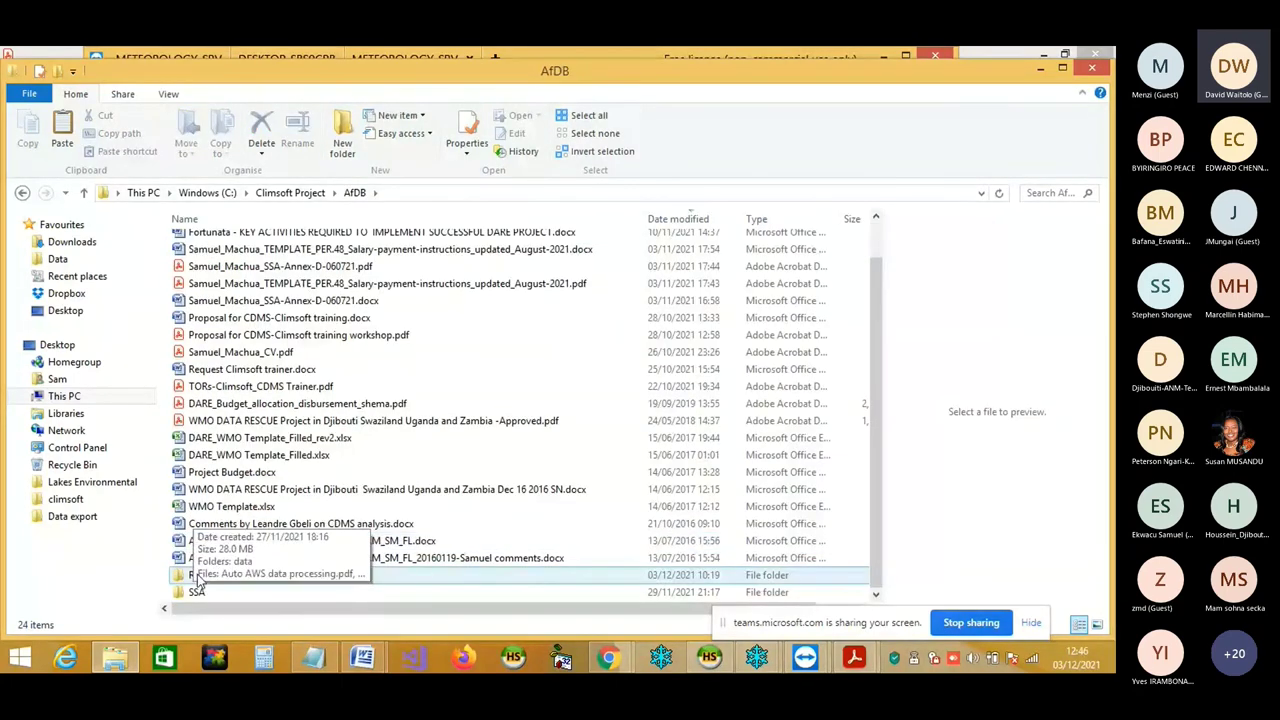
double_click(199, 576)
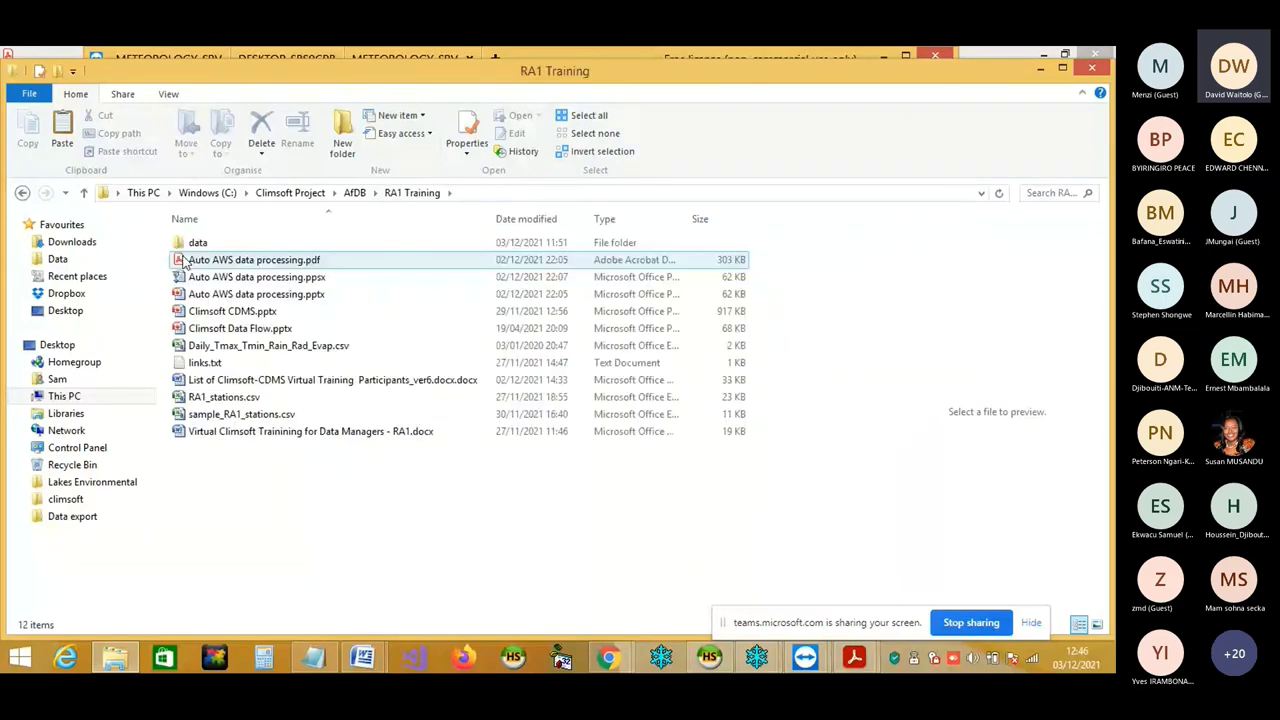
double_click(190, 243)
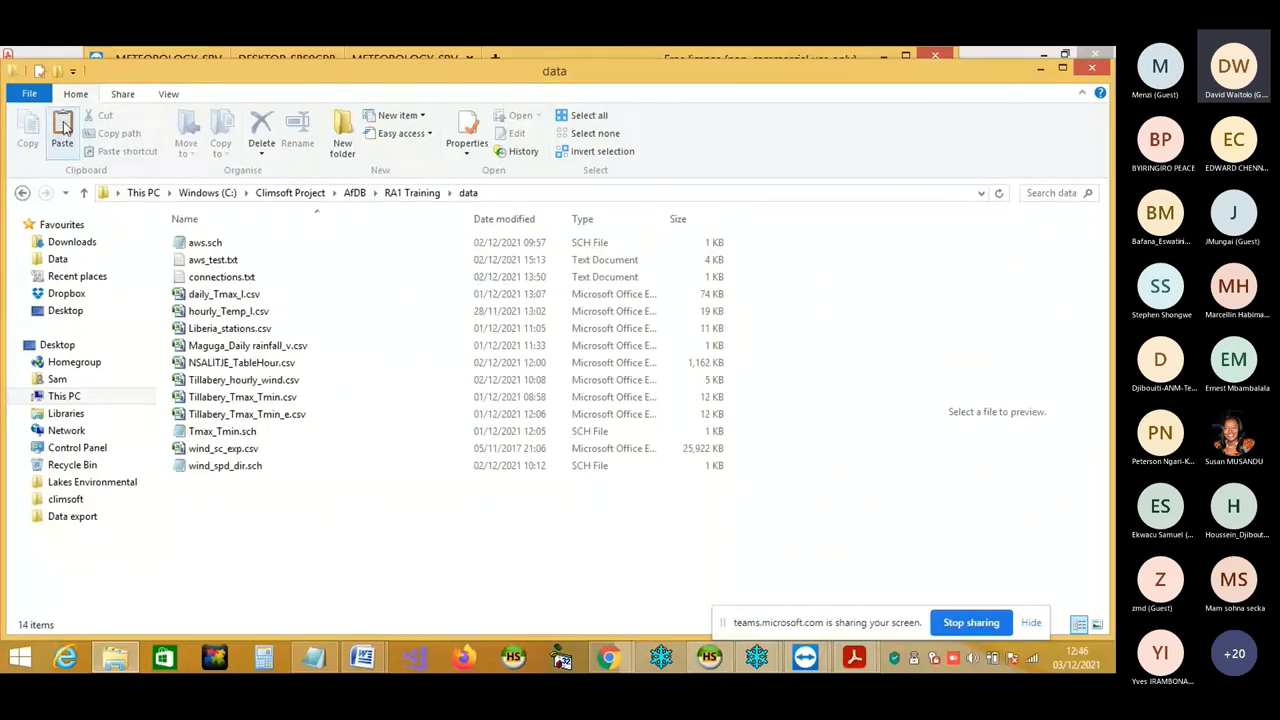
left_click(62, 125)
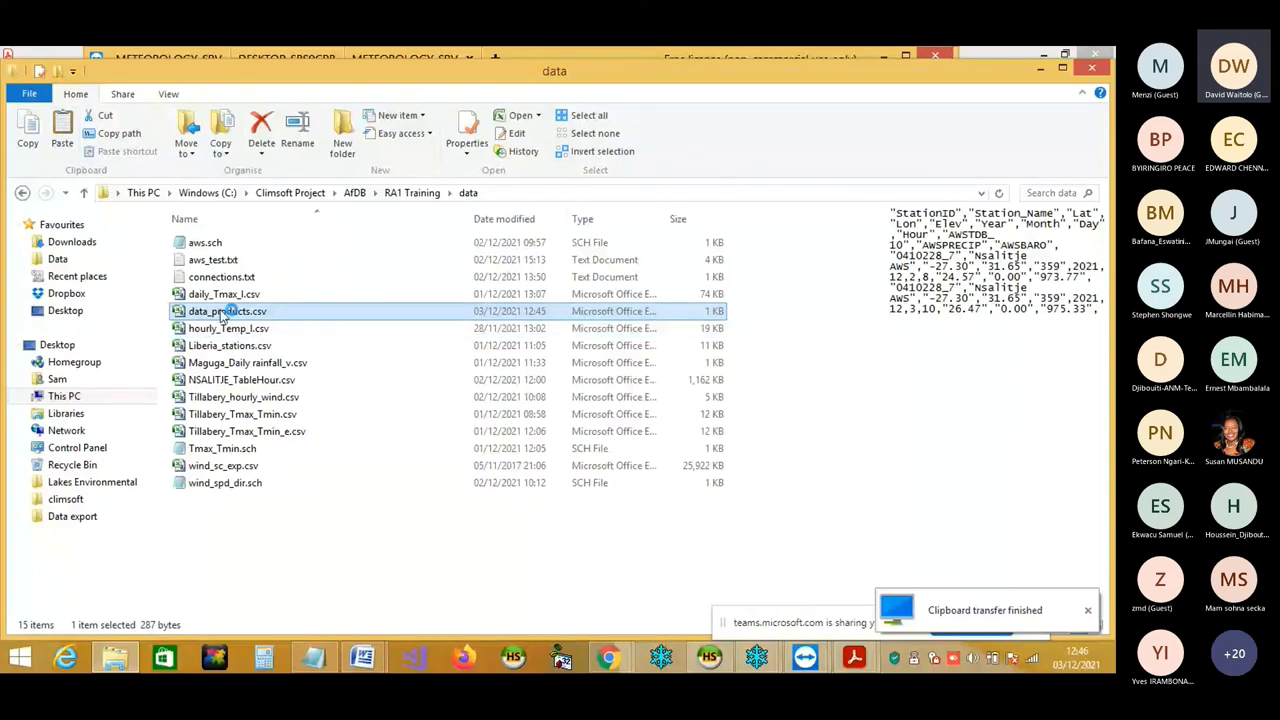
double_click(224, 312)
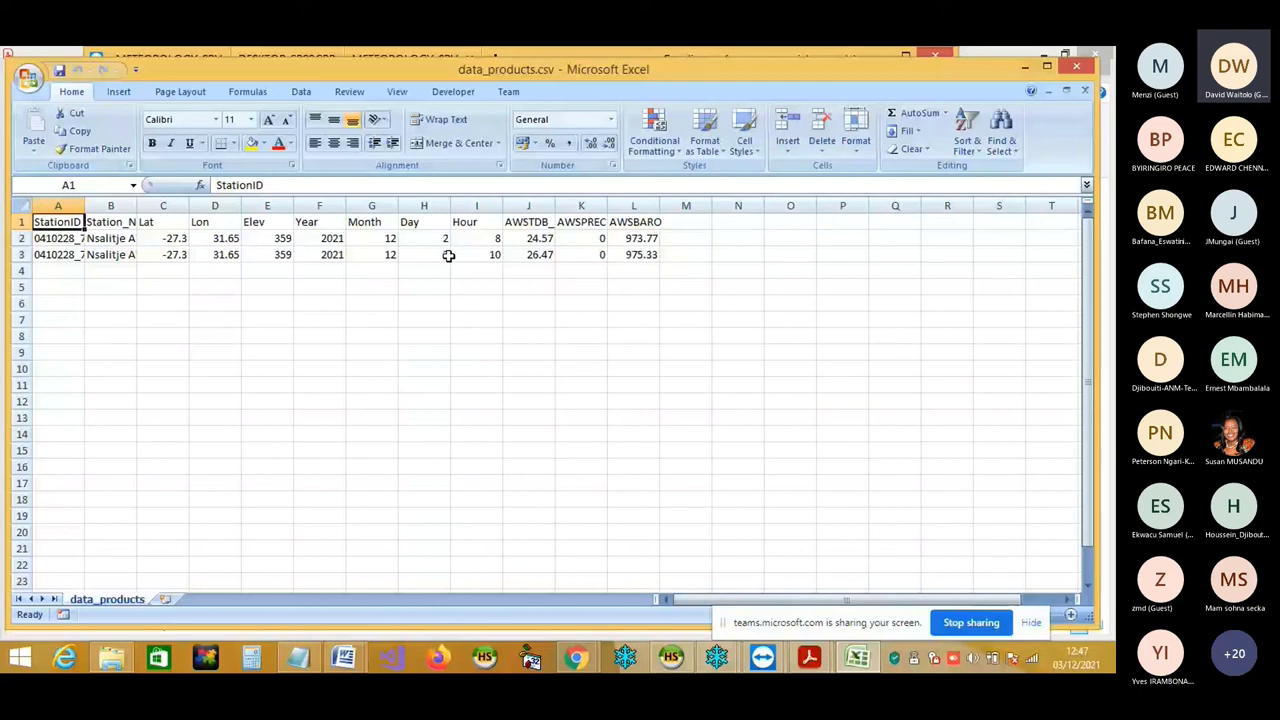
Check the Hour values in cells I3 and I2, then return to the remote Climsoft main menu.
left_click(497, 255)
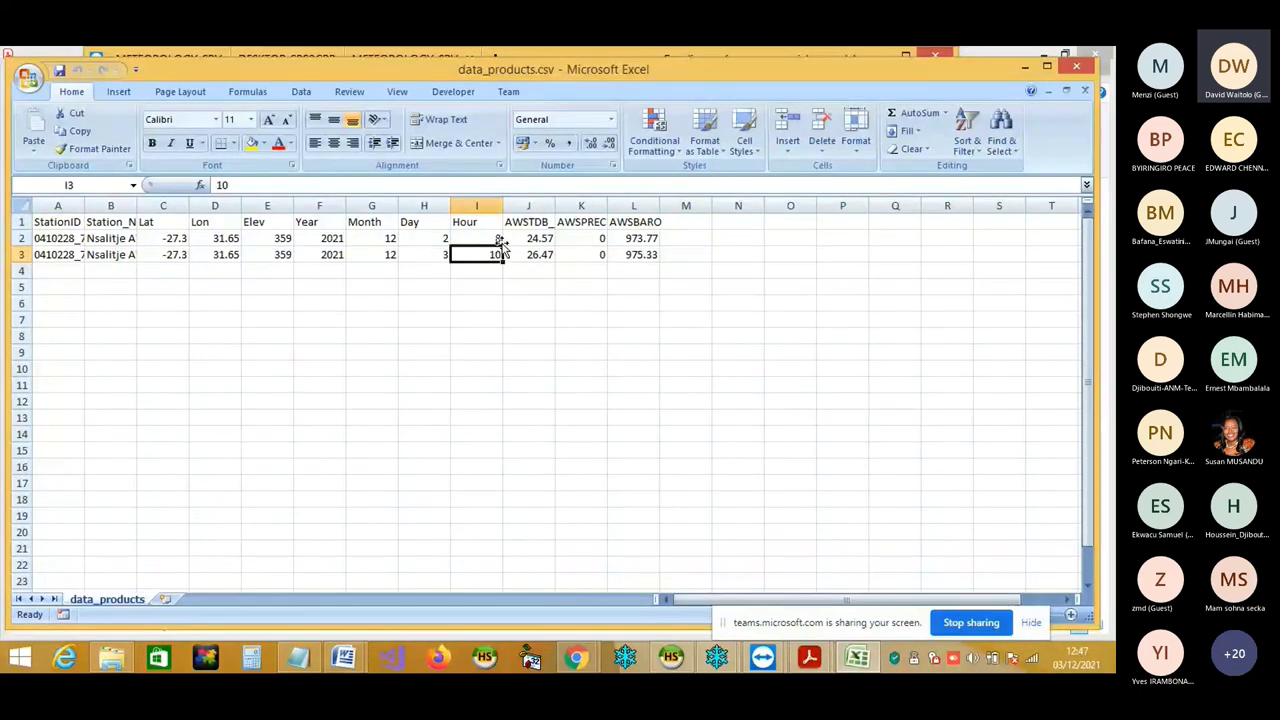
left_click(496, 239)
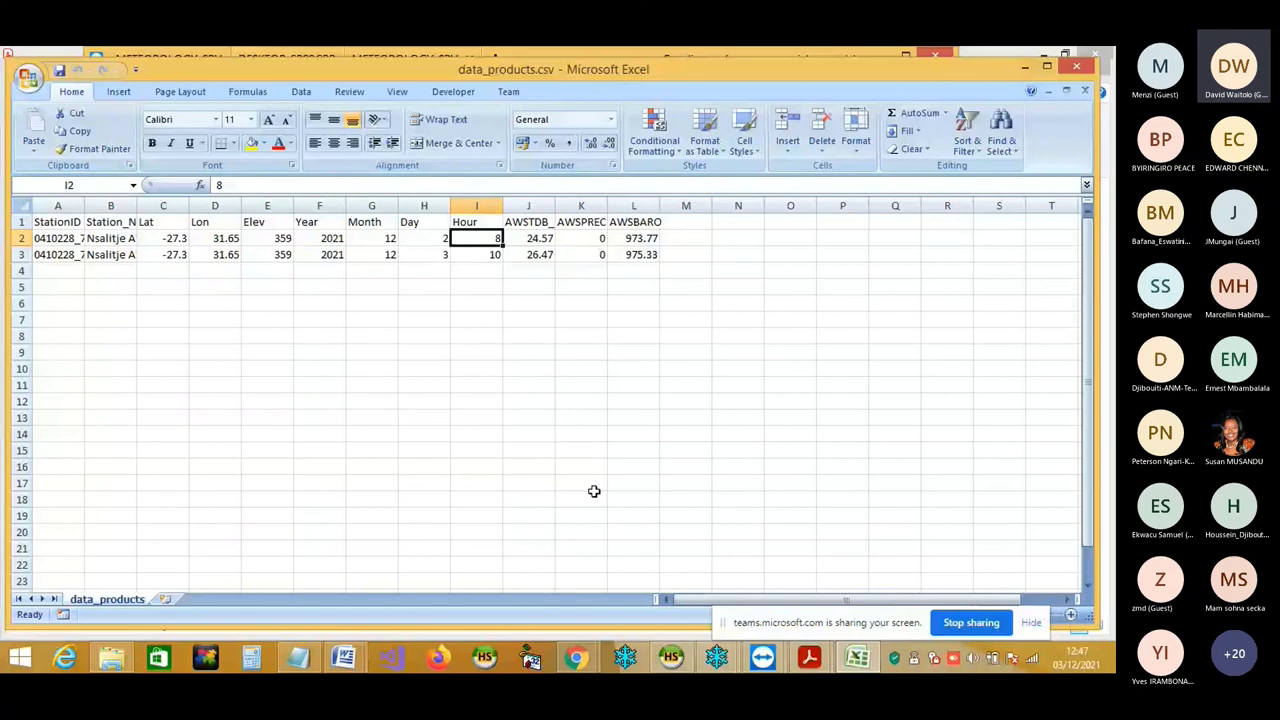
key("alt+Tab")
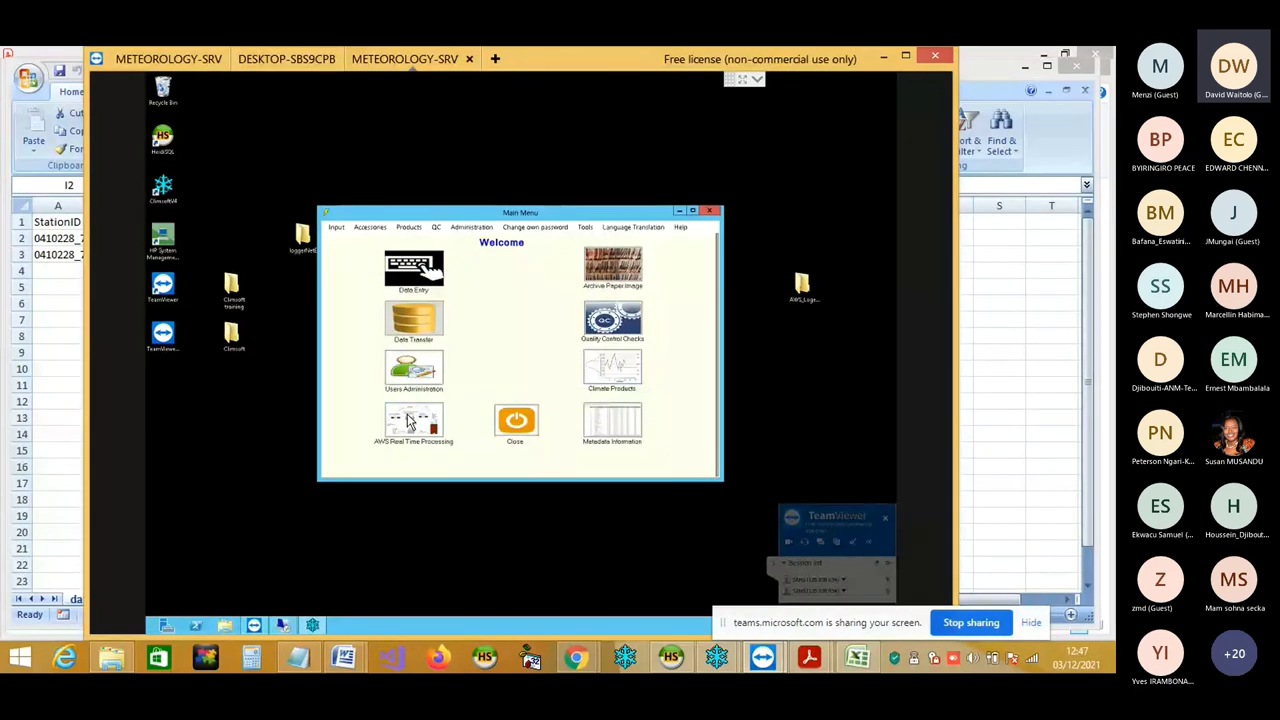
Open AWS Real Time Processing and compare it with the spreadsheet's AWSPRECIP and AWSBARO column headings.
left_click(408, 421)
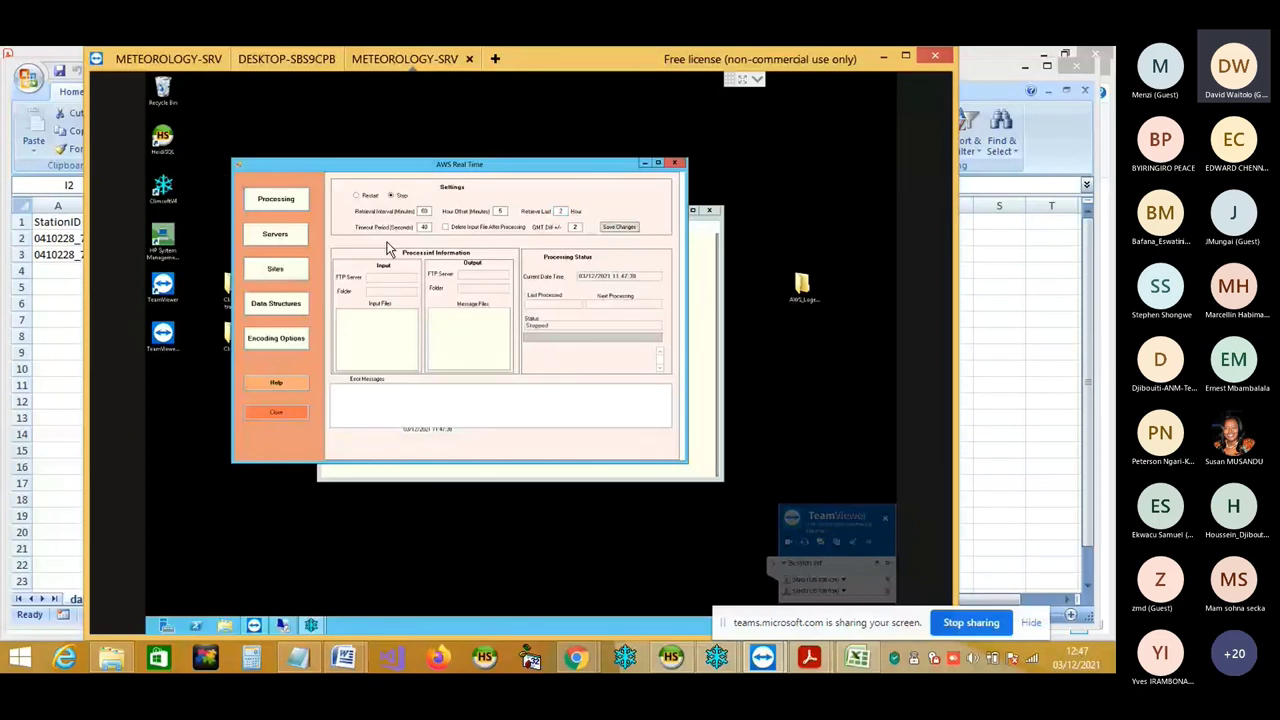
key("alt+Tab")
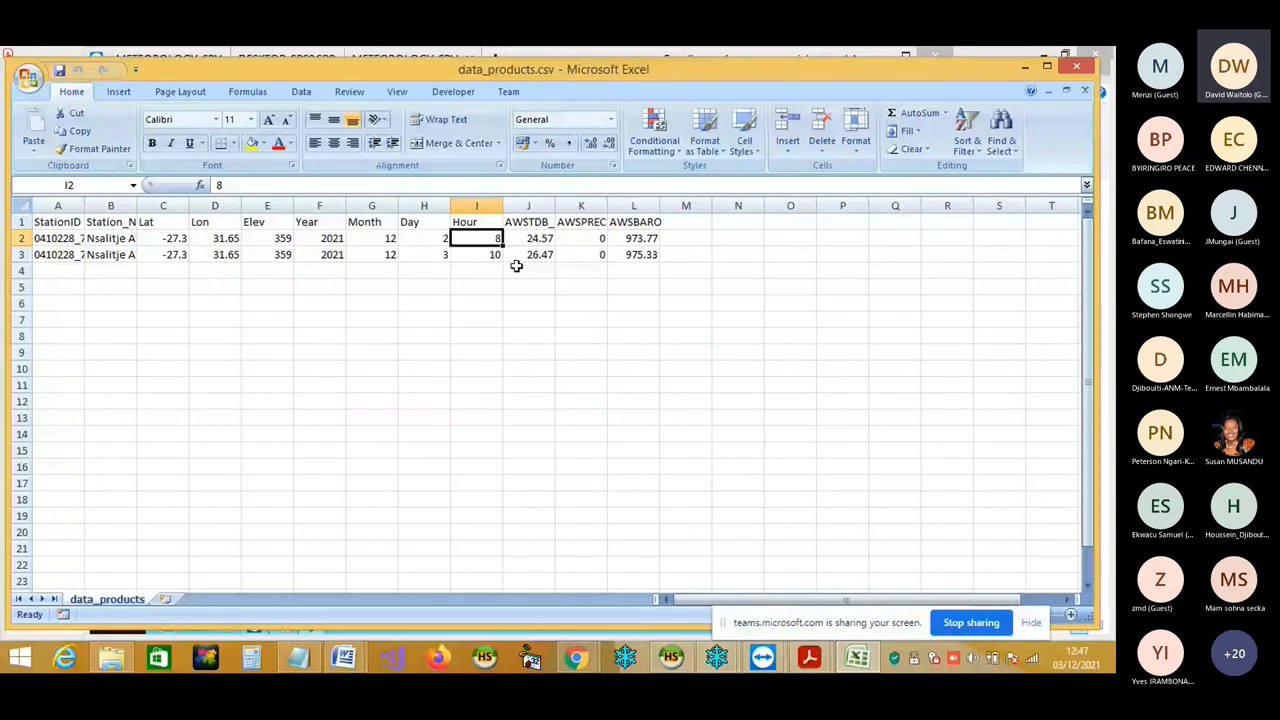
left_click(585, 221)
left_click(655, 221)
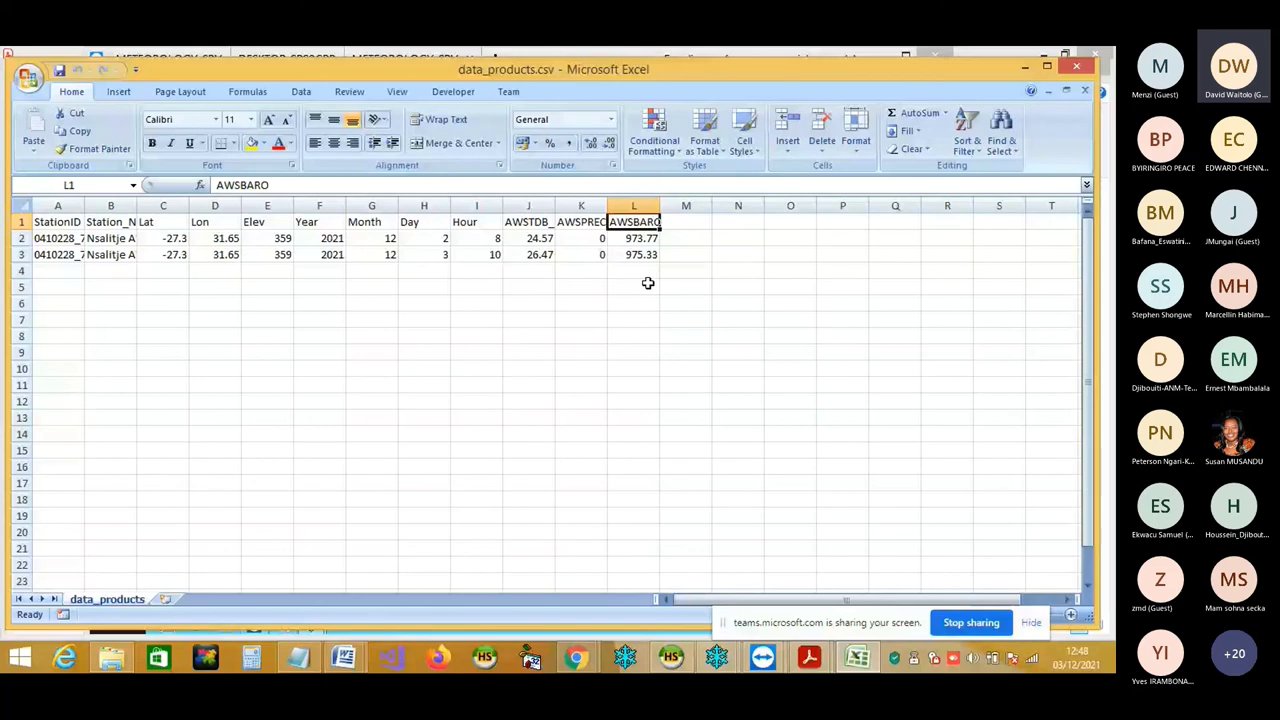
key("alt+Tab")
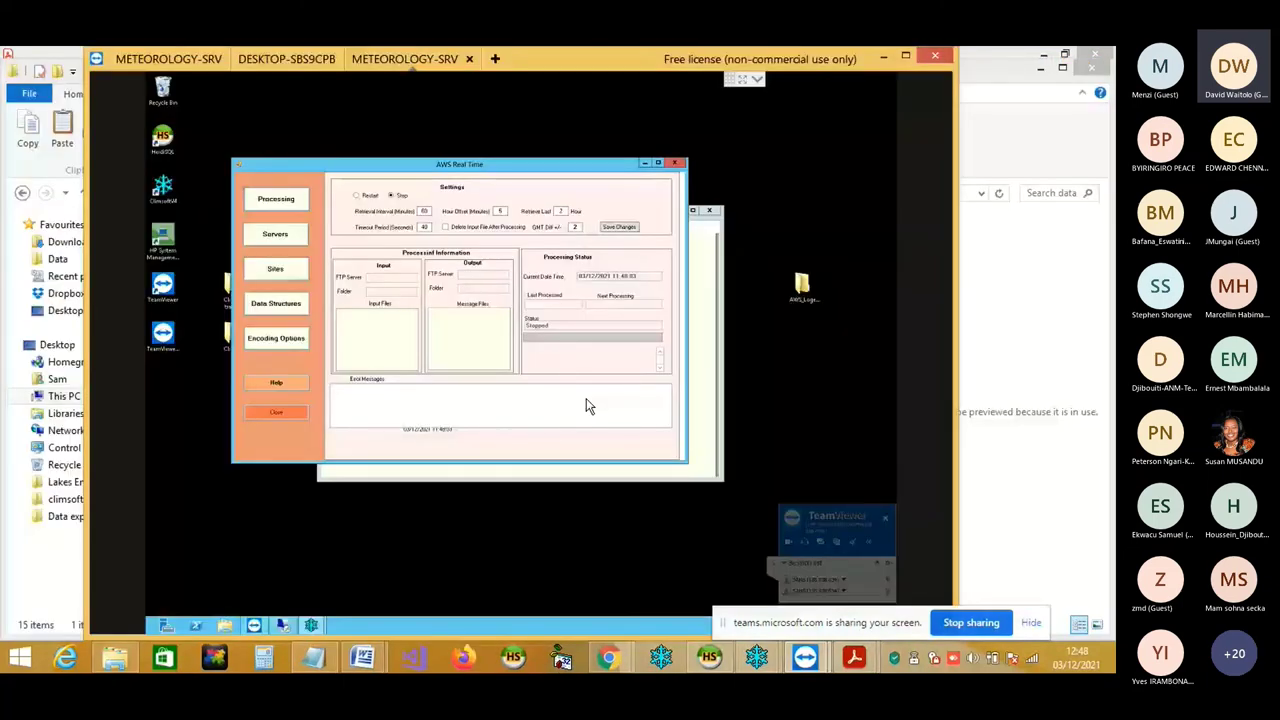
On the METEOROLOGY-SRV window, enter 3 hours in the Retrieve Last setting.
mouse_move(845, 605)
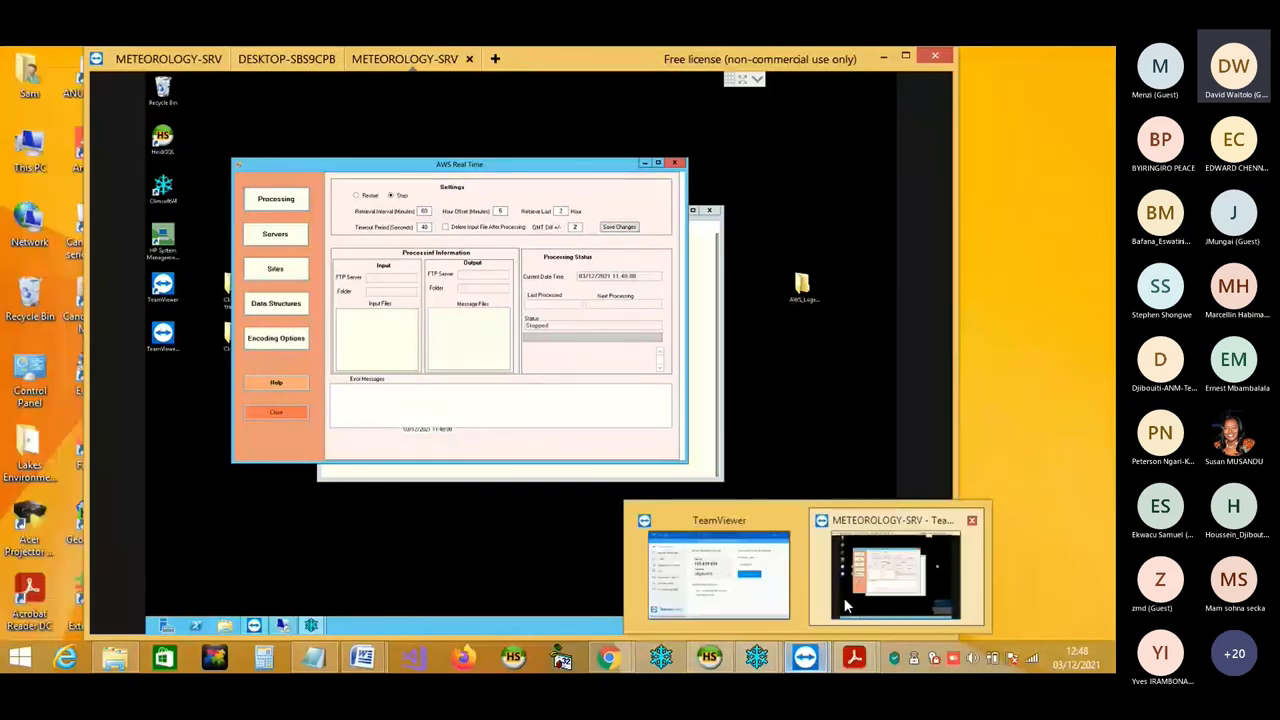
left_click(845, 605)
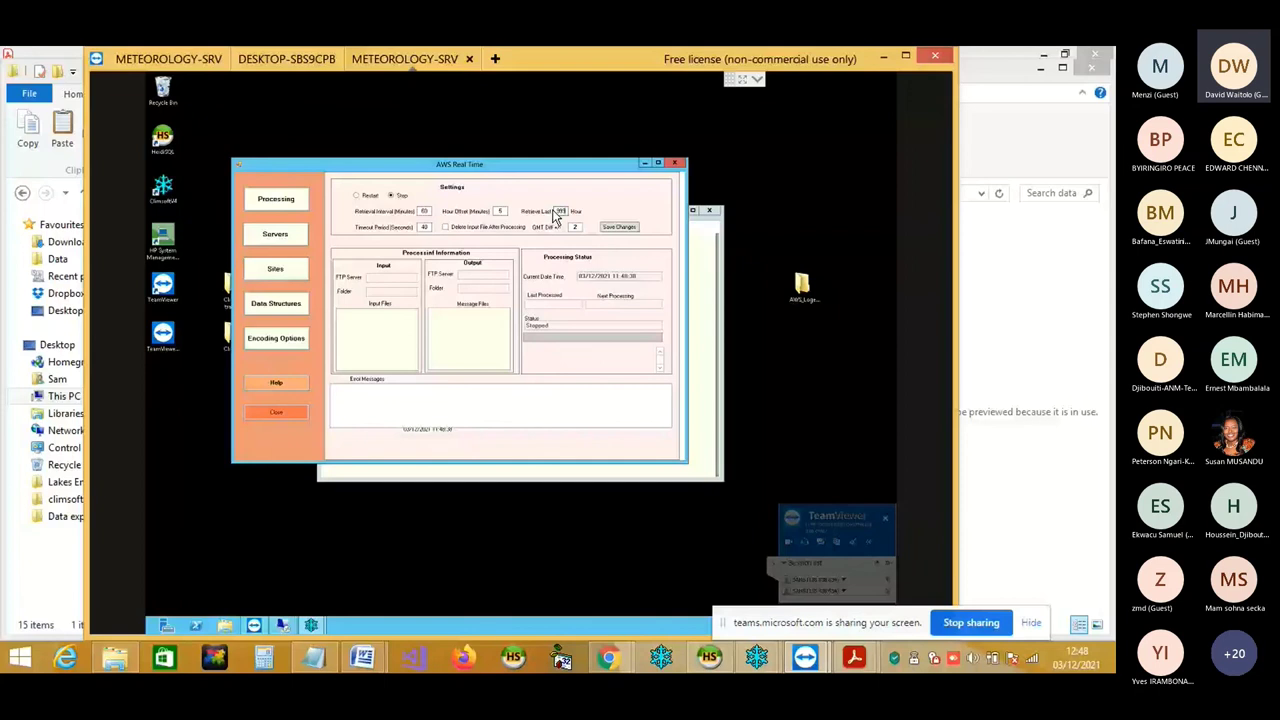
type("1")
type("3")
Switch back to the Microsoft Teams meeting in Chrome.
key("alt+Tab")
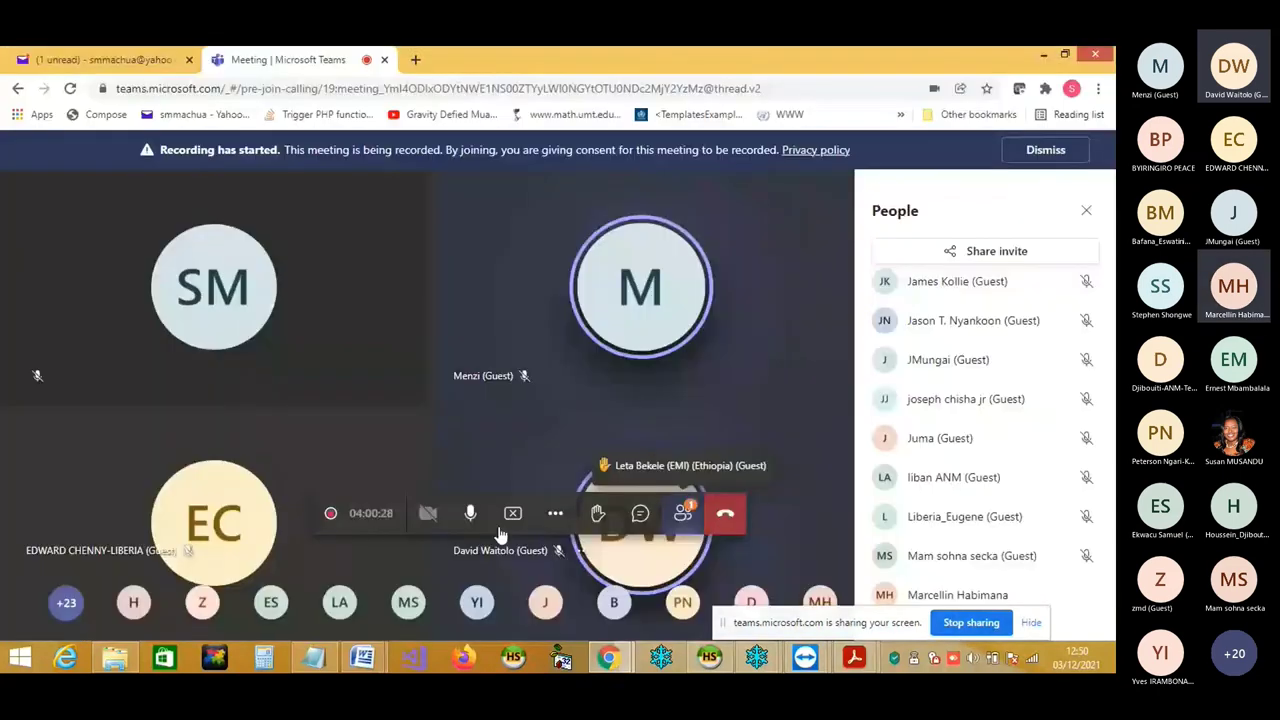